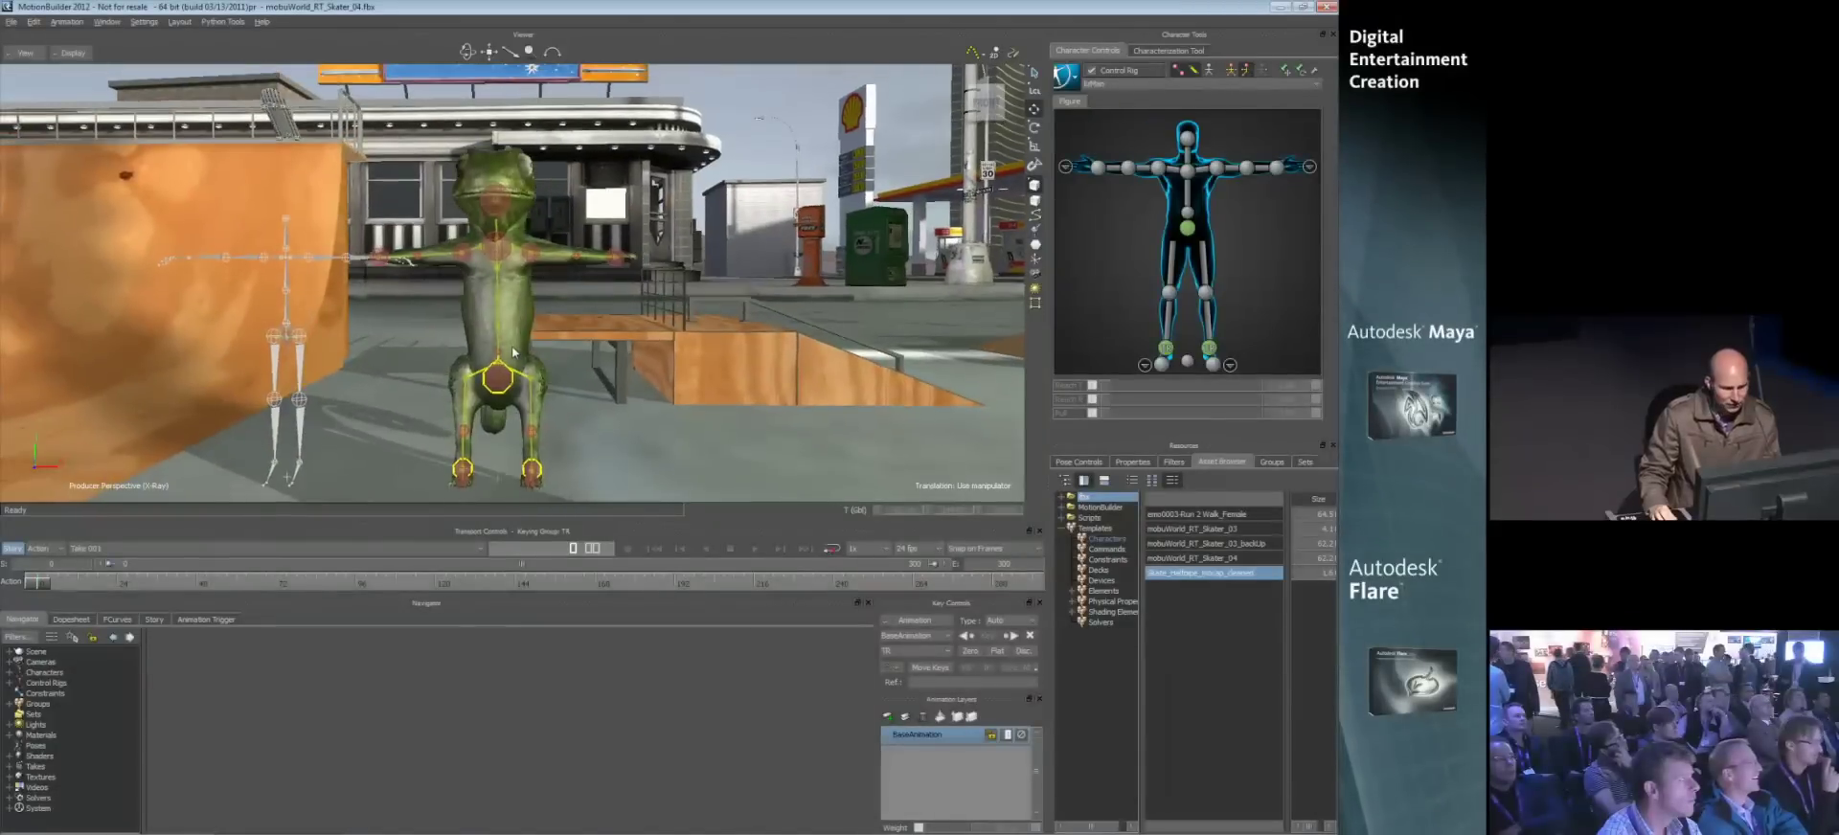
- Set the timeline's start frame to 1
{"action": "left_click_drag", "start_coordinate": [571, 331], "coordinate": [553, 339], "text": "shift"}
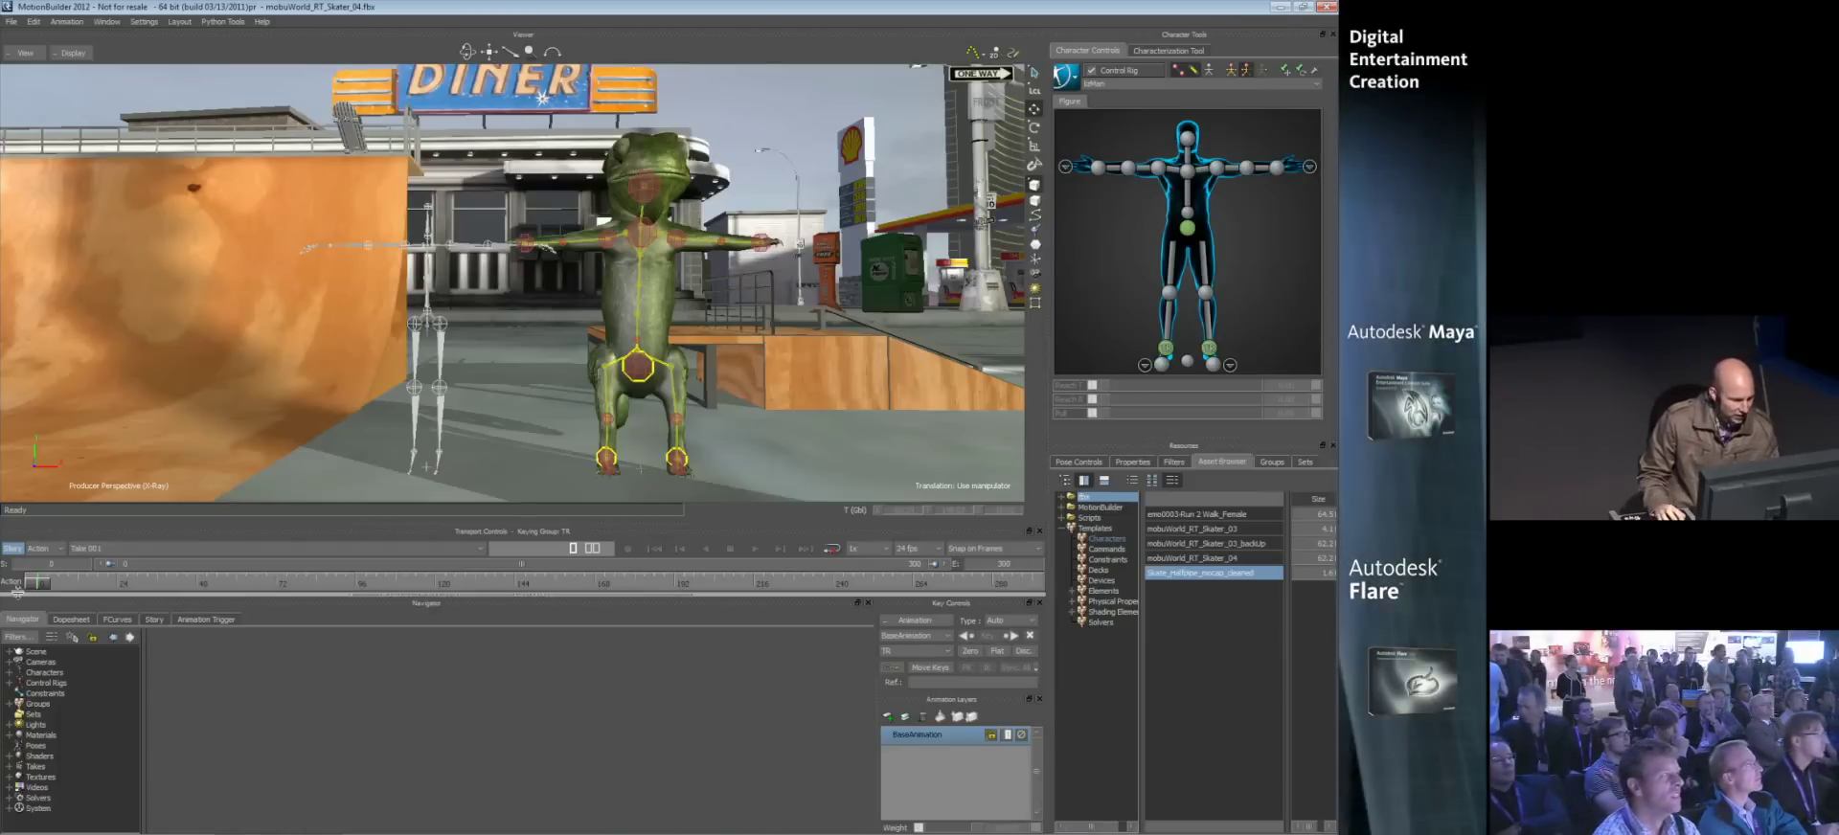
{"action": "type", "text": "1"}
{"action": "key", "text": "Return"}
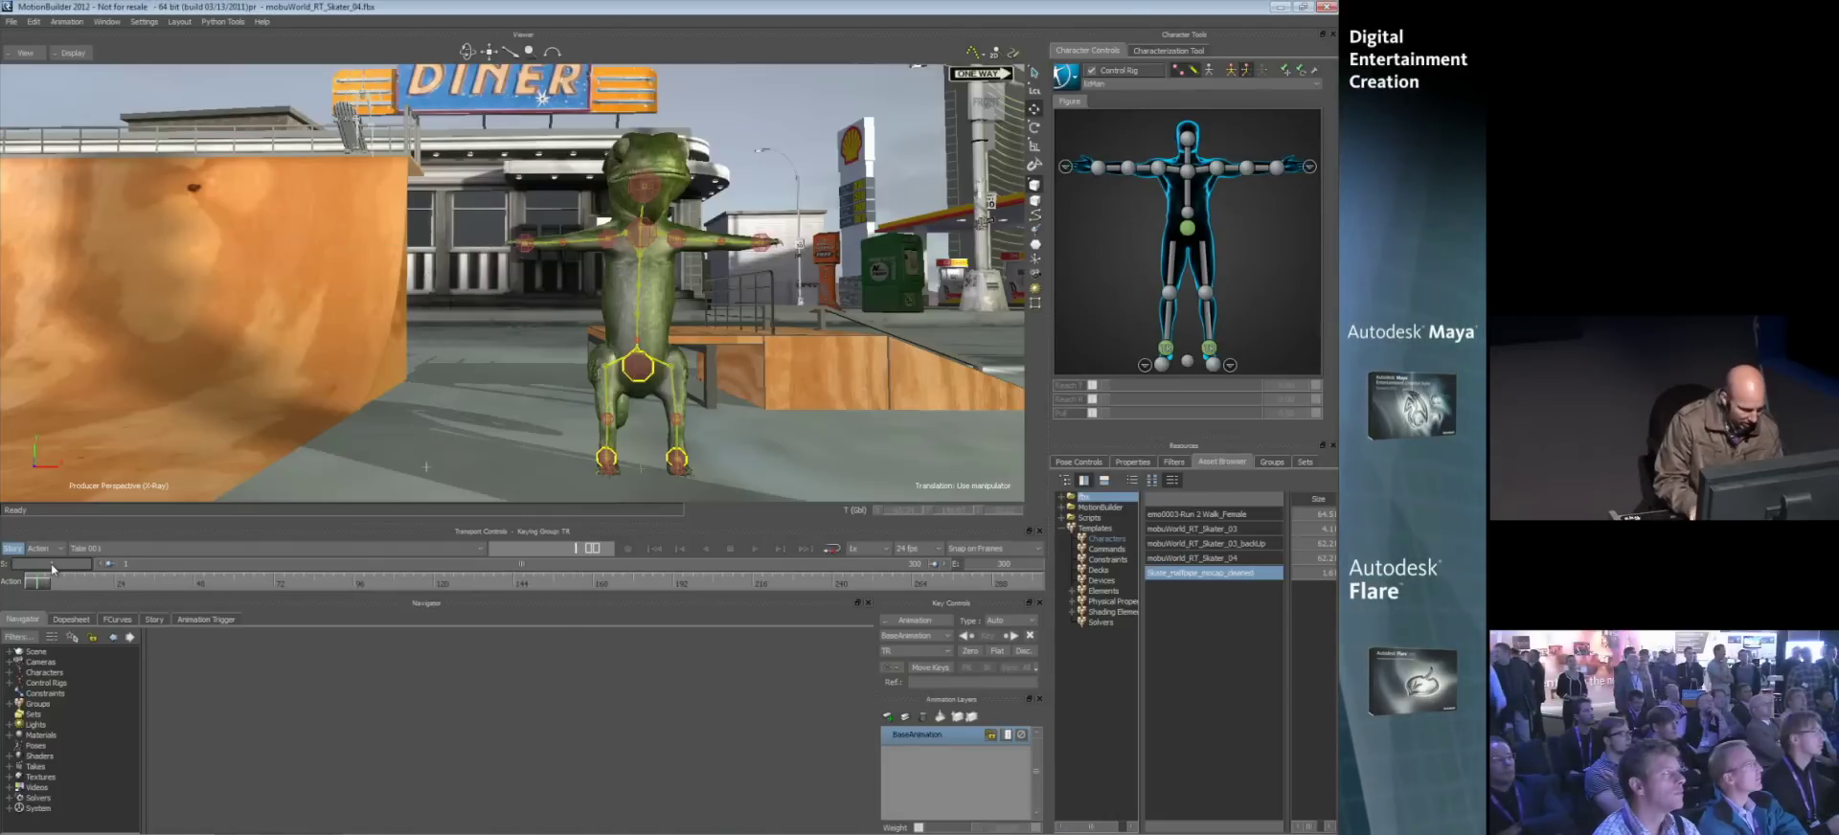
- Switch the chameleon character's input source from its control rig to mocap_original
{"action": "left_click_drag", "start_coordinate": [762, 240], "coordinate": [661, 287], "text": "shift"}
{"action": "left_click", "coordinate": [1066, 77]}
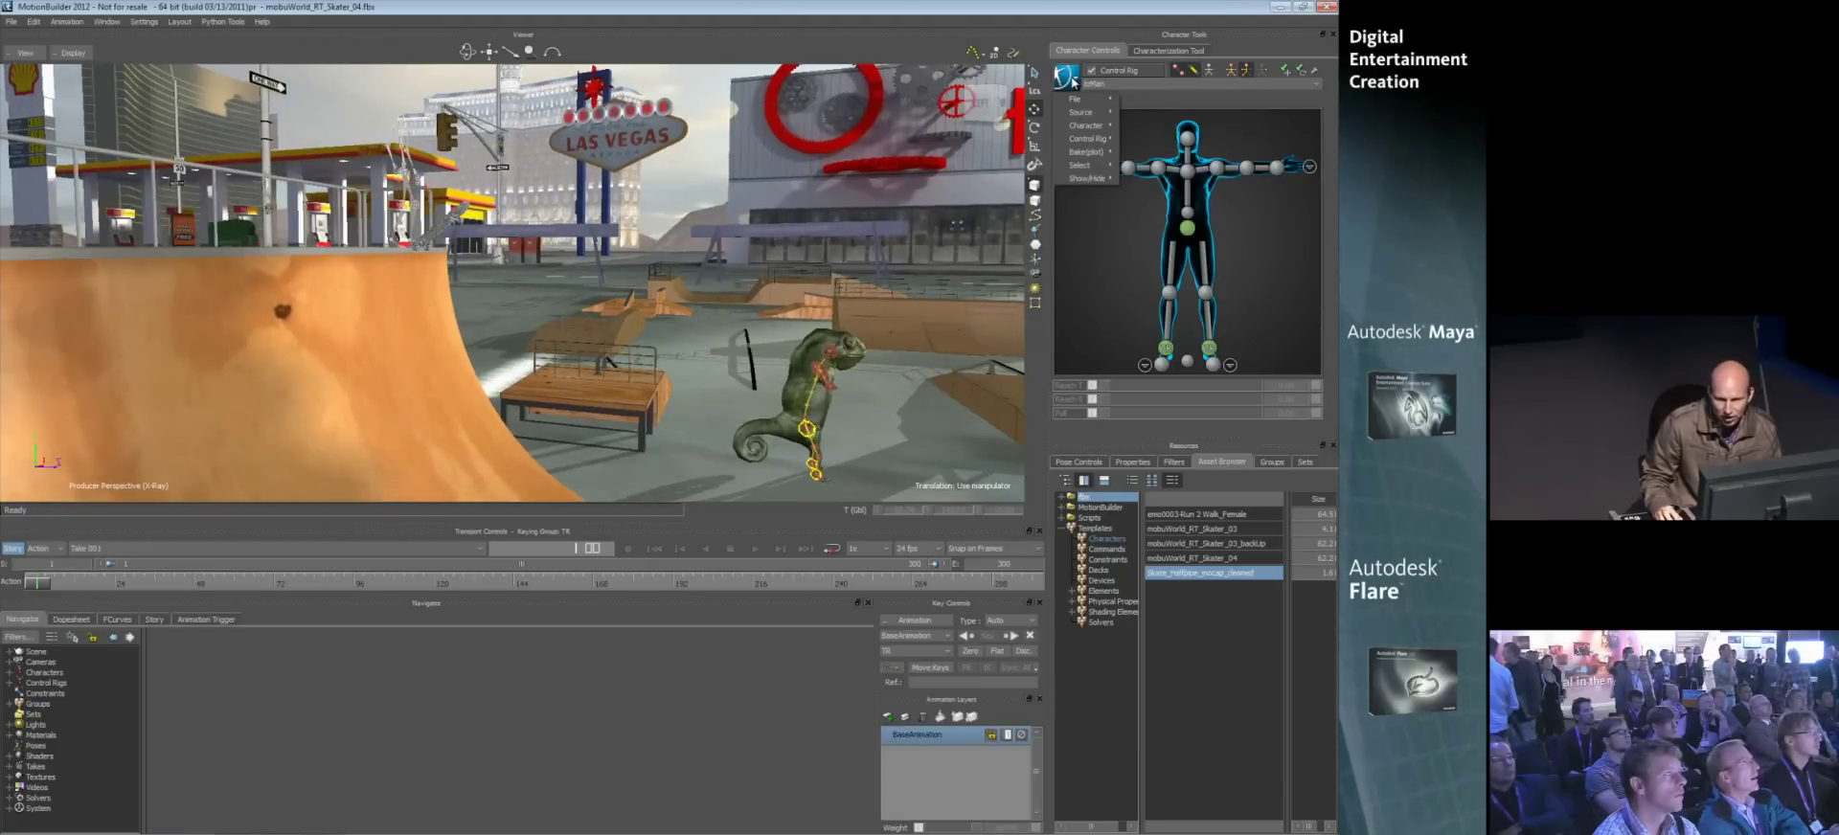
{"action": "mouse_move", "coordinate": [1099, 131]}
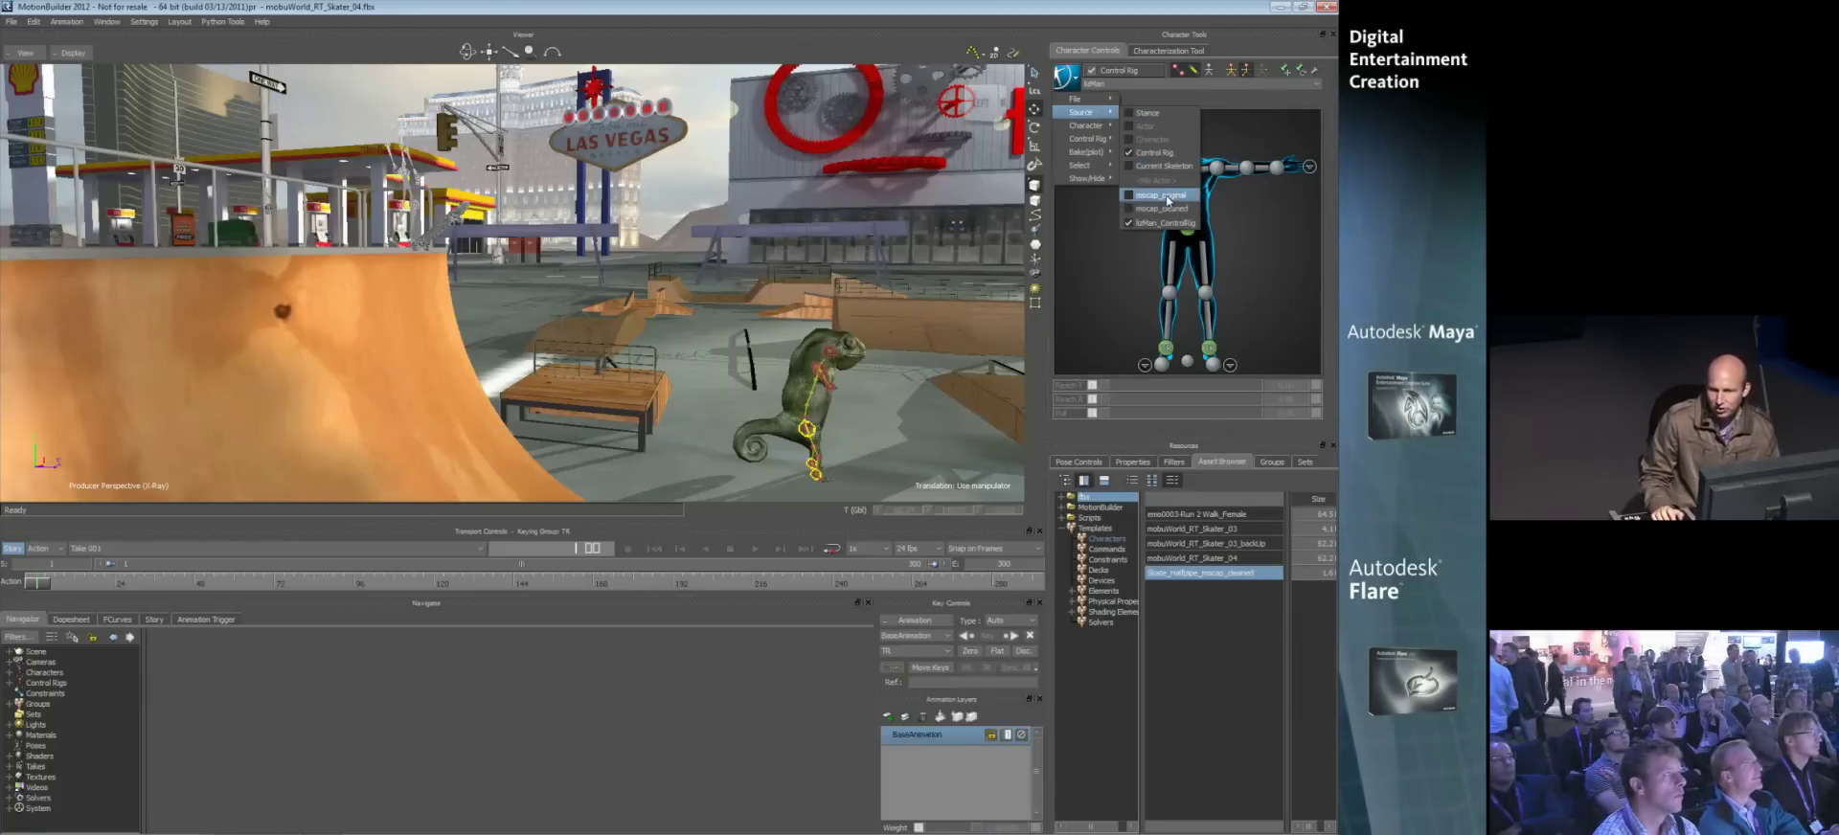
{"action": "left_click", "coordinate": [1167, 199]}
{"action": "left_click_drag", "start_coordinate": [450, 206], "coordinate": [529, 297], "text": "shift"}
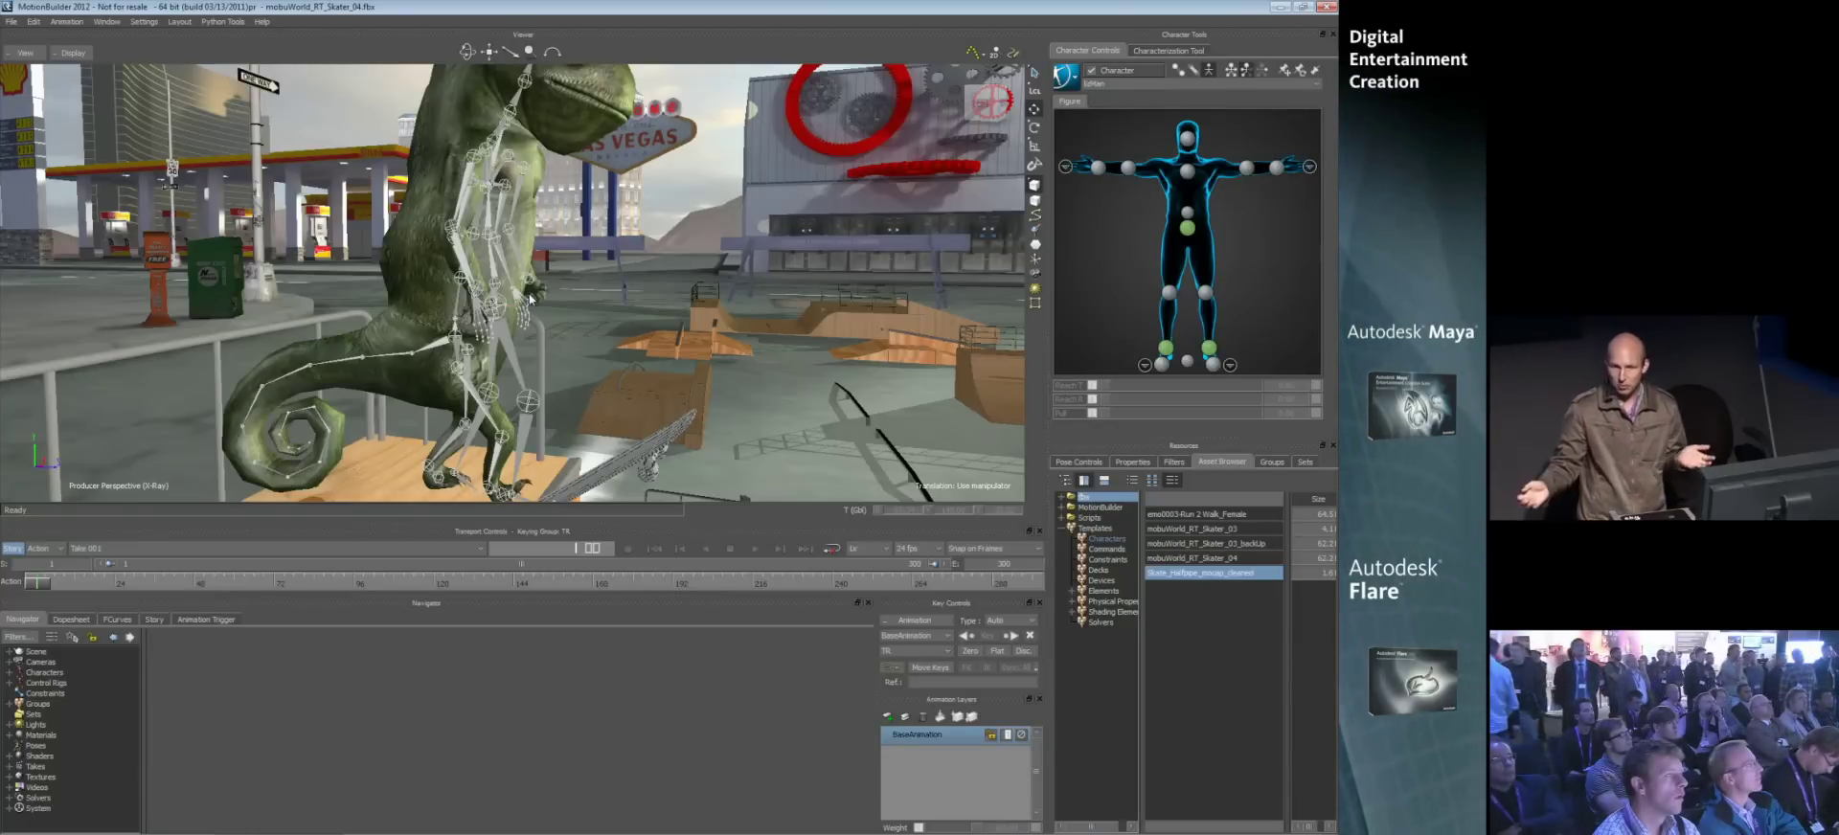
- Scrub through the retargeted skating motion to the point where the chameleon rides up the ramp wall
{"action": "left_click_drag", "start_coordinate": [42, 581], "coordinate": [266, 582]}
{"action": "left_click_drag", "start_coordinate": [720, 370], "coordinate": [554, 324], "text": "shift"}
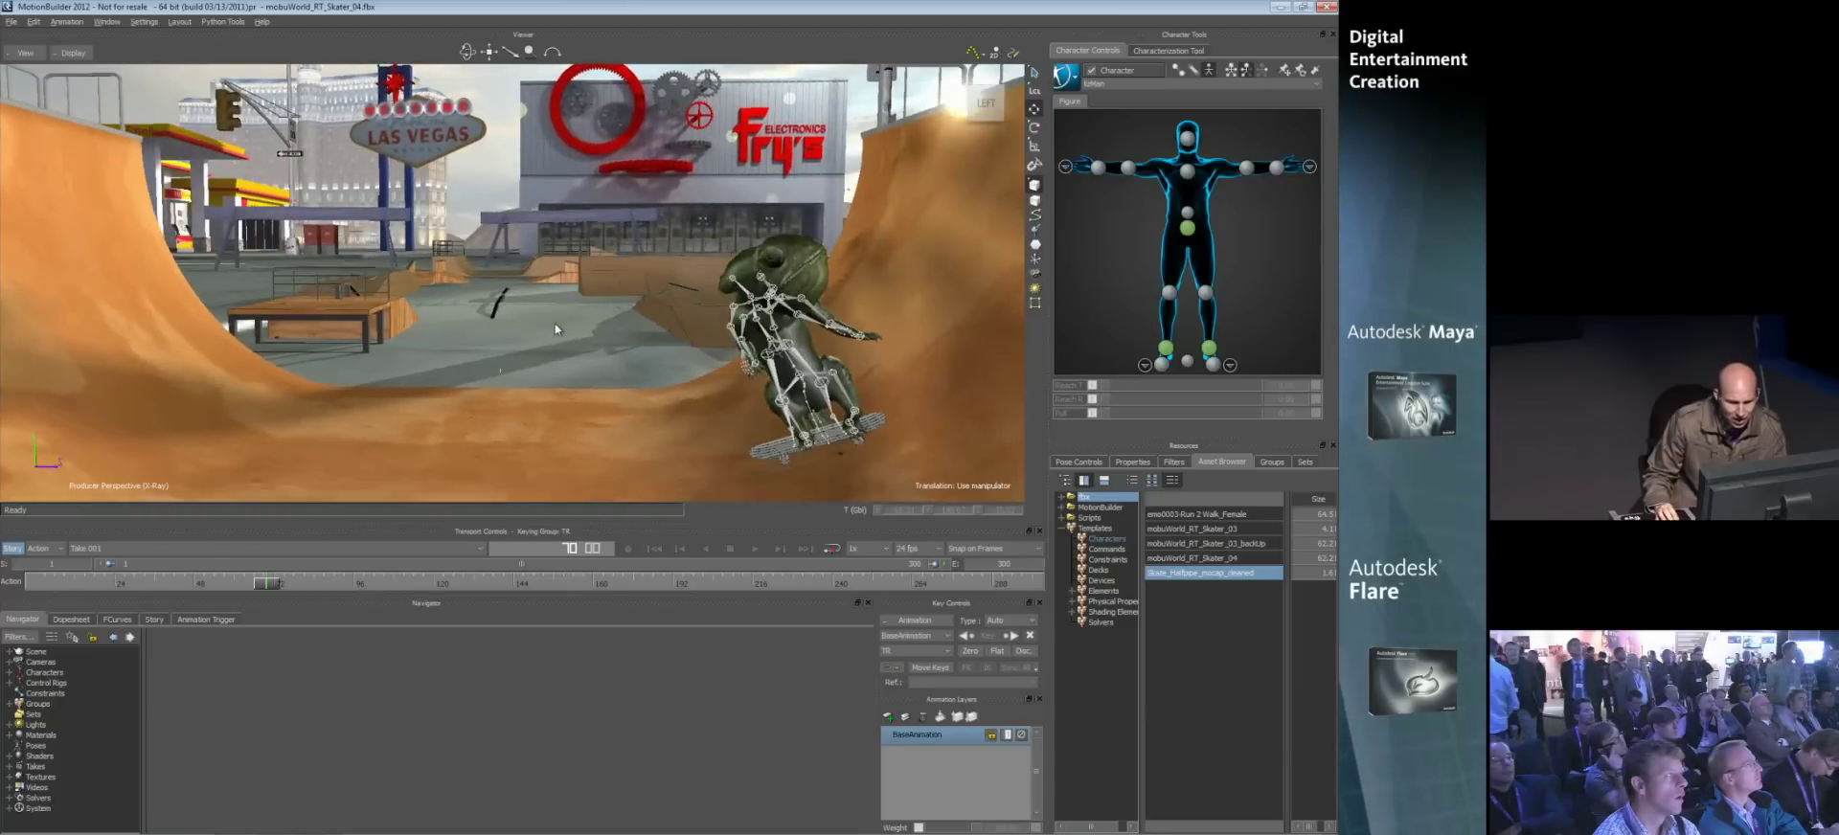
{"action": "key", "text": "ctrl+a"}
{"action": "left_click_drag", "start_coordinate": [266, 582], "coordinate": [296, 582]}
{"action": "left_click_drag", "start_coordinate": [772, 238], "coordinate": [659, 286], "text": "shift"}
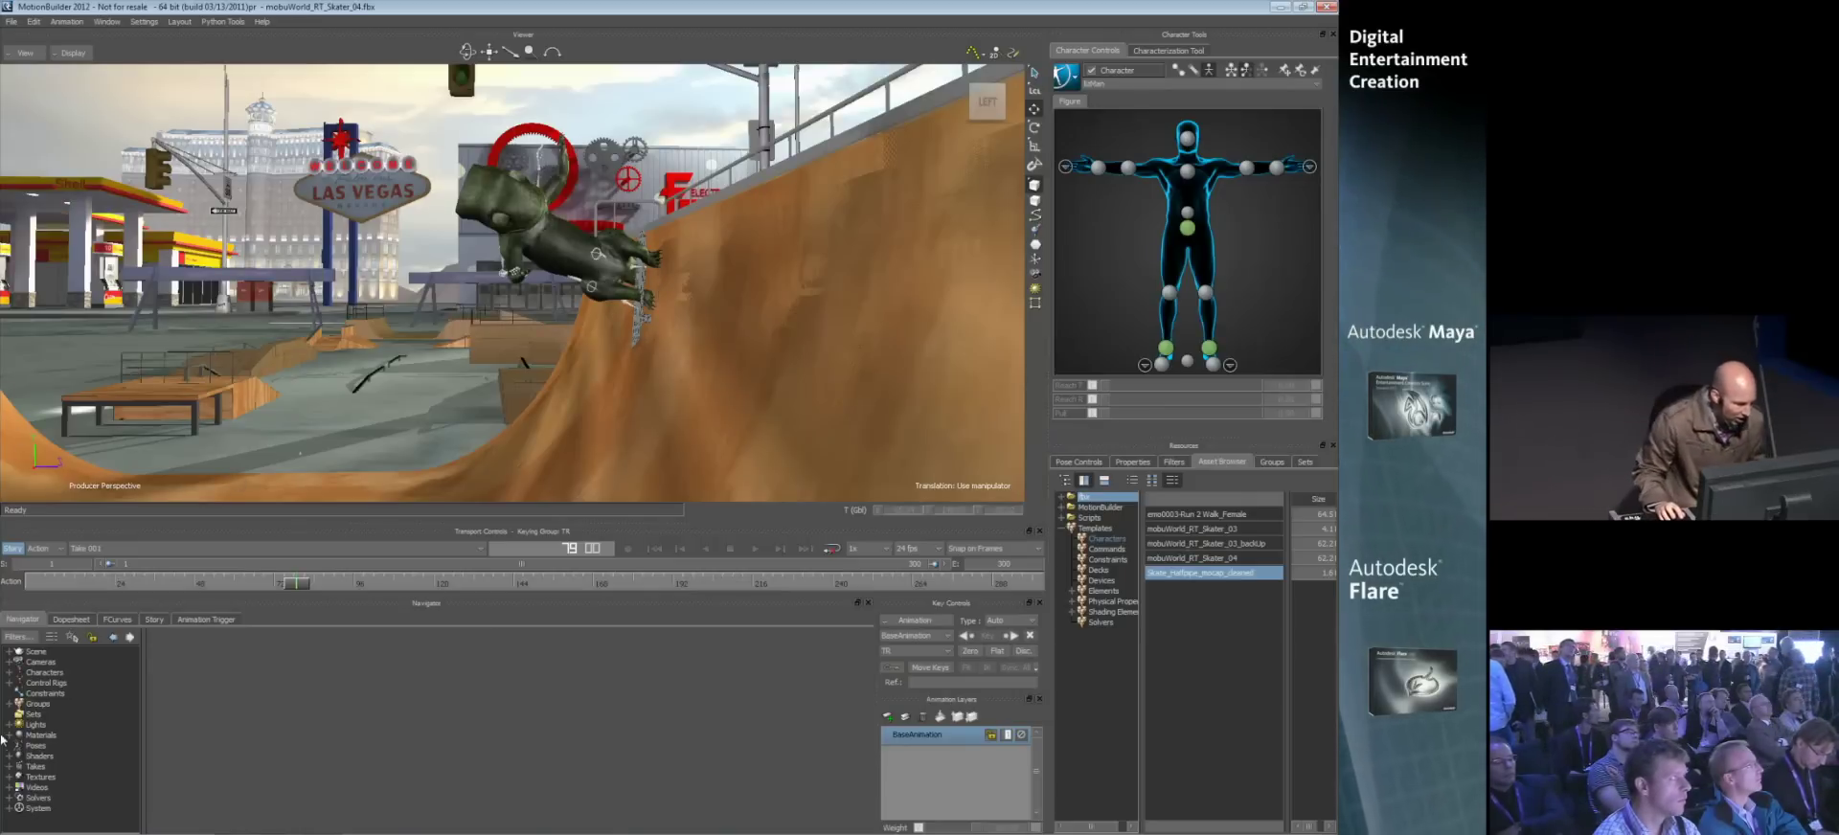
- Enable Match Source in the retargeting settings of the chameleon character
{"action": "left_click", "coordinate": [8, 672]}
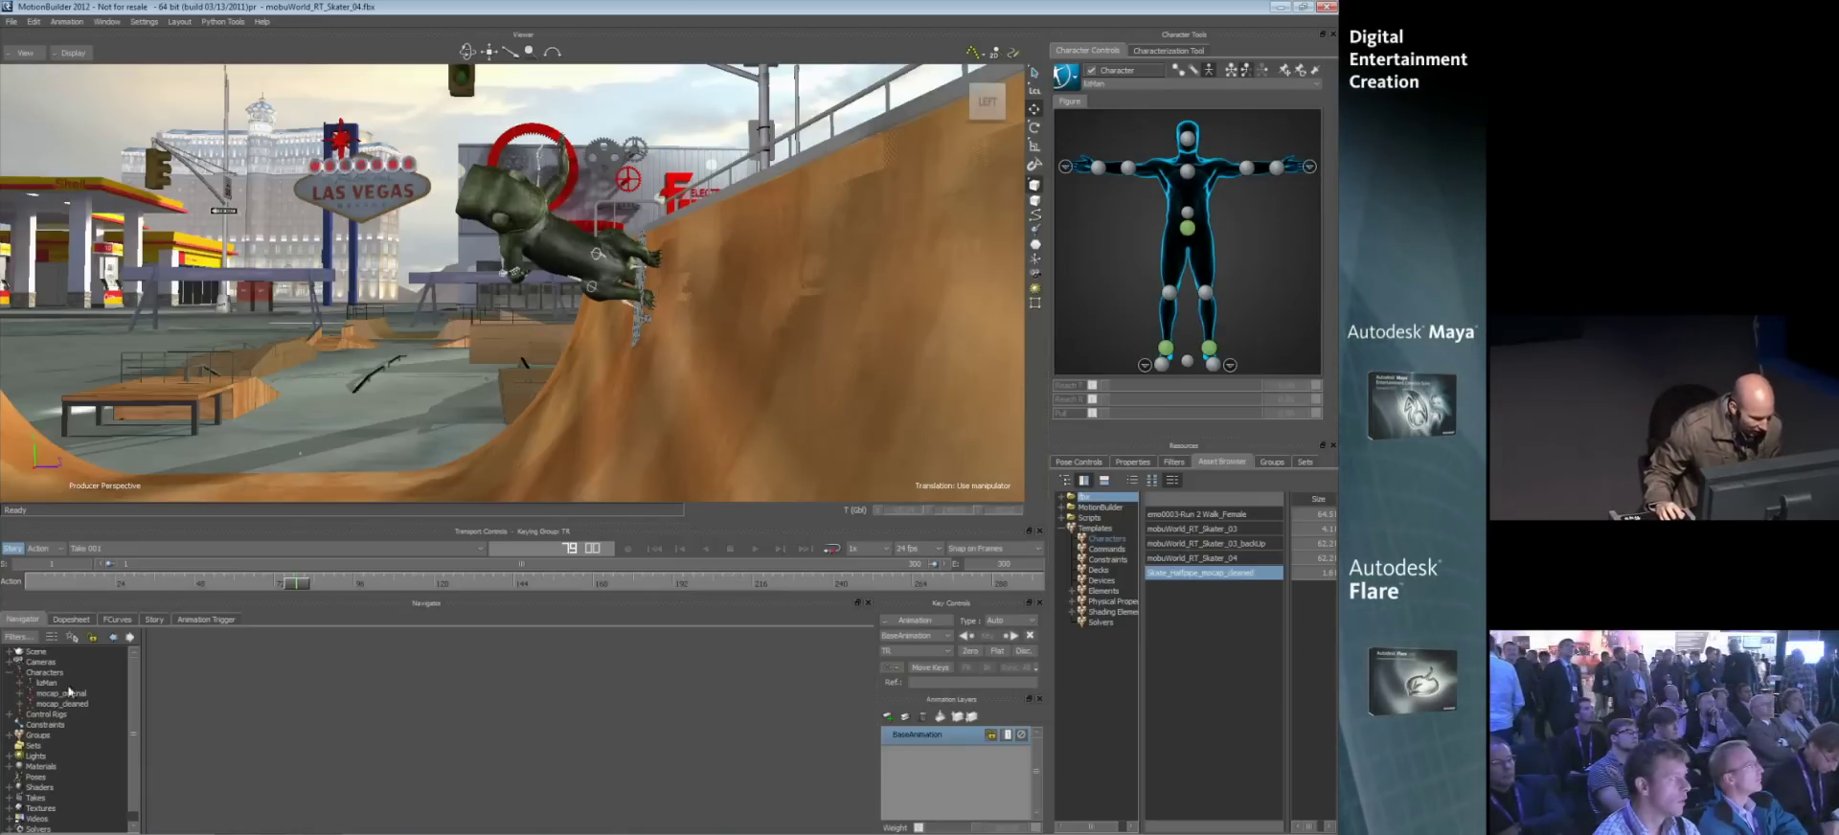
{"action": "left_click", "coordinate": [48, 683]}
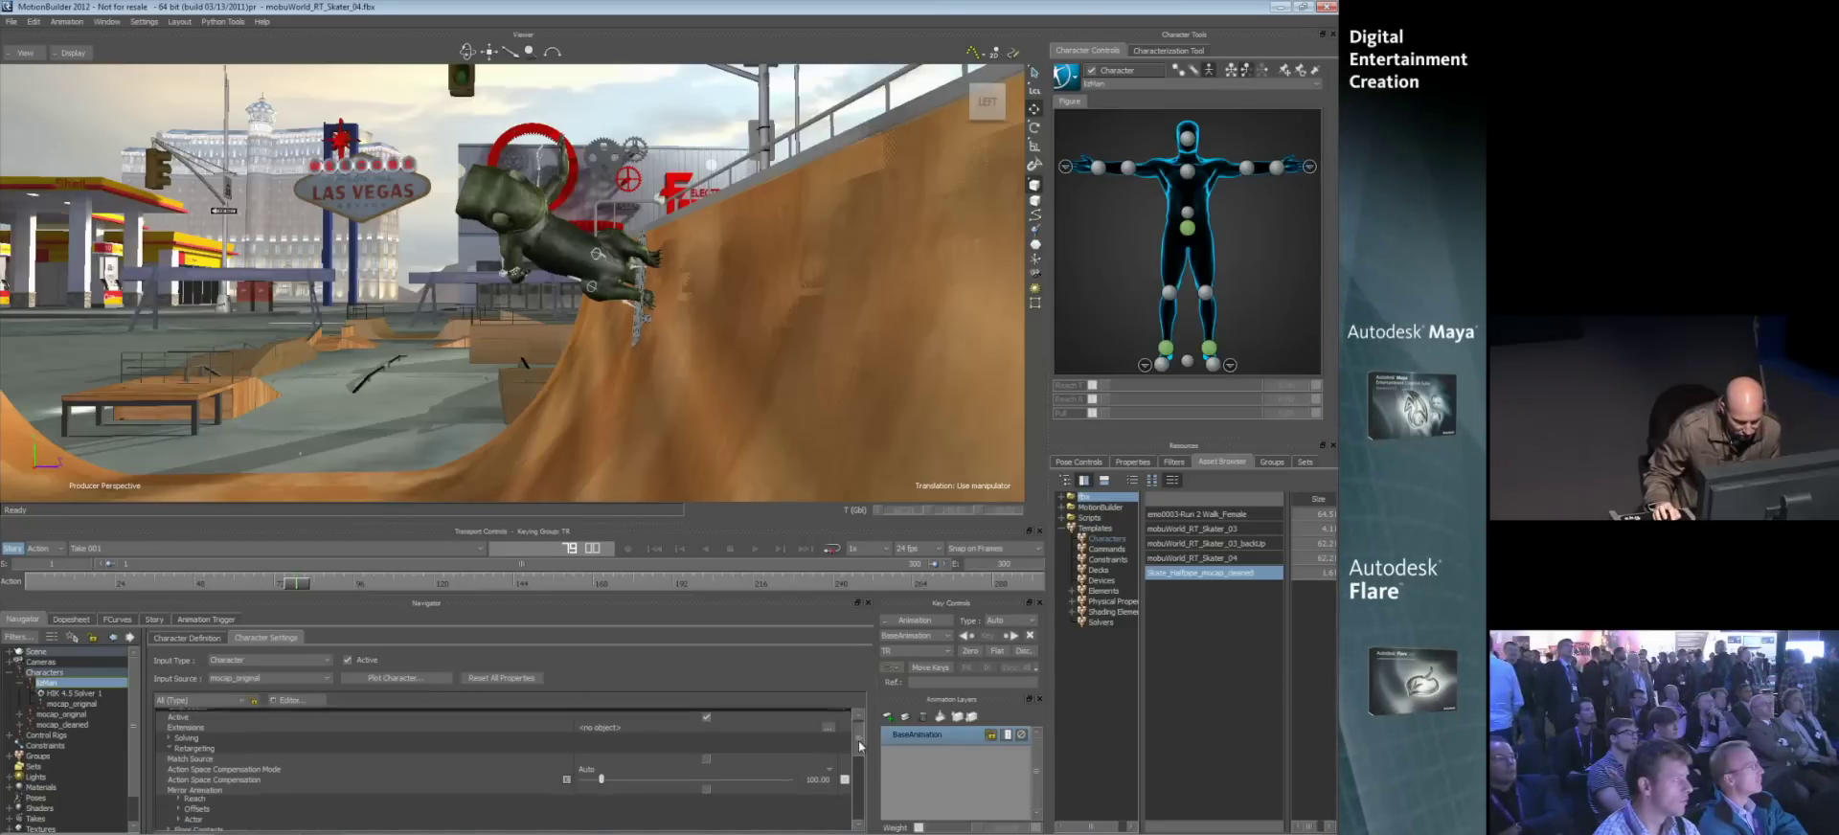
{"action": "left_click", "coordinate": [706, 767]}
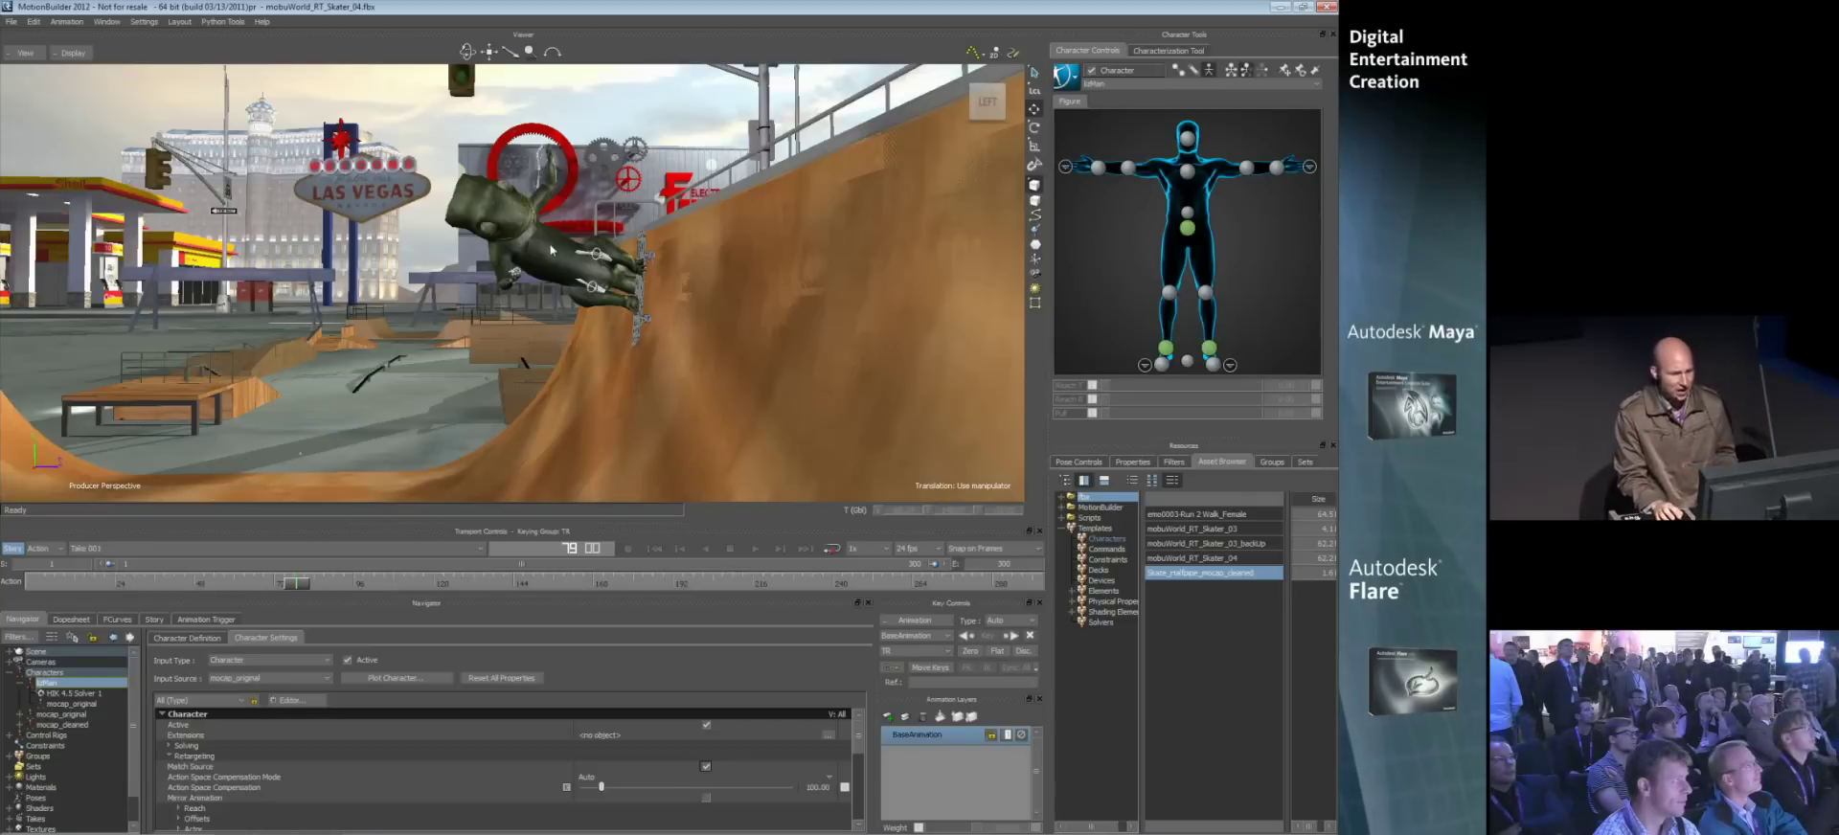
- Show the skeleton in X-ray display and examine the chameleon's feet against the skateboard up close
{"action": "left_click_drag", "start_coordinate": [531, 310], "coordinate": [543, 205], "text": "ctrl"}
{"action": "key", "text": "ctrl+a"}
{"action": "key", "text": "ctrl+a"}
{"action": "key", "text": "ctrl+a"}
{"action": "key", "text": "ctrl+a"}
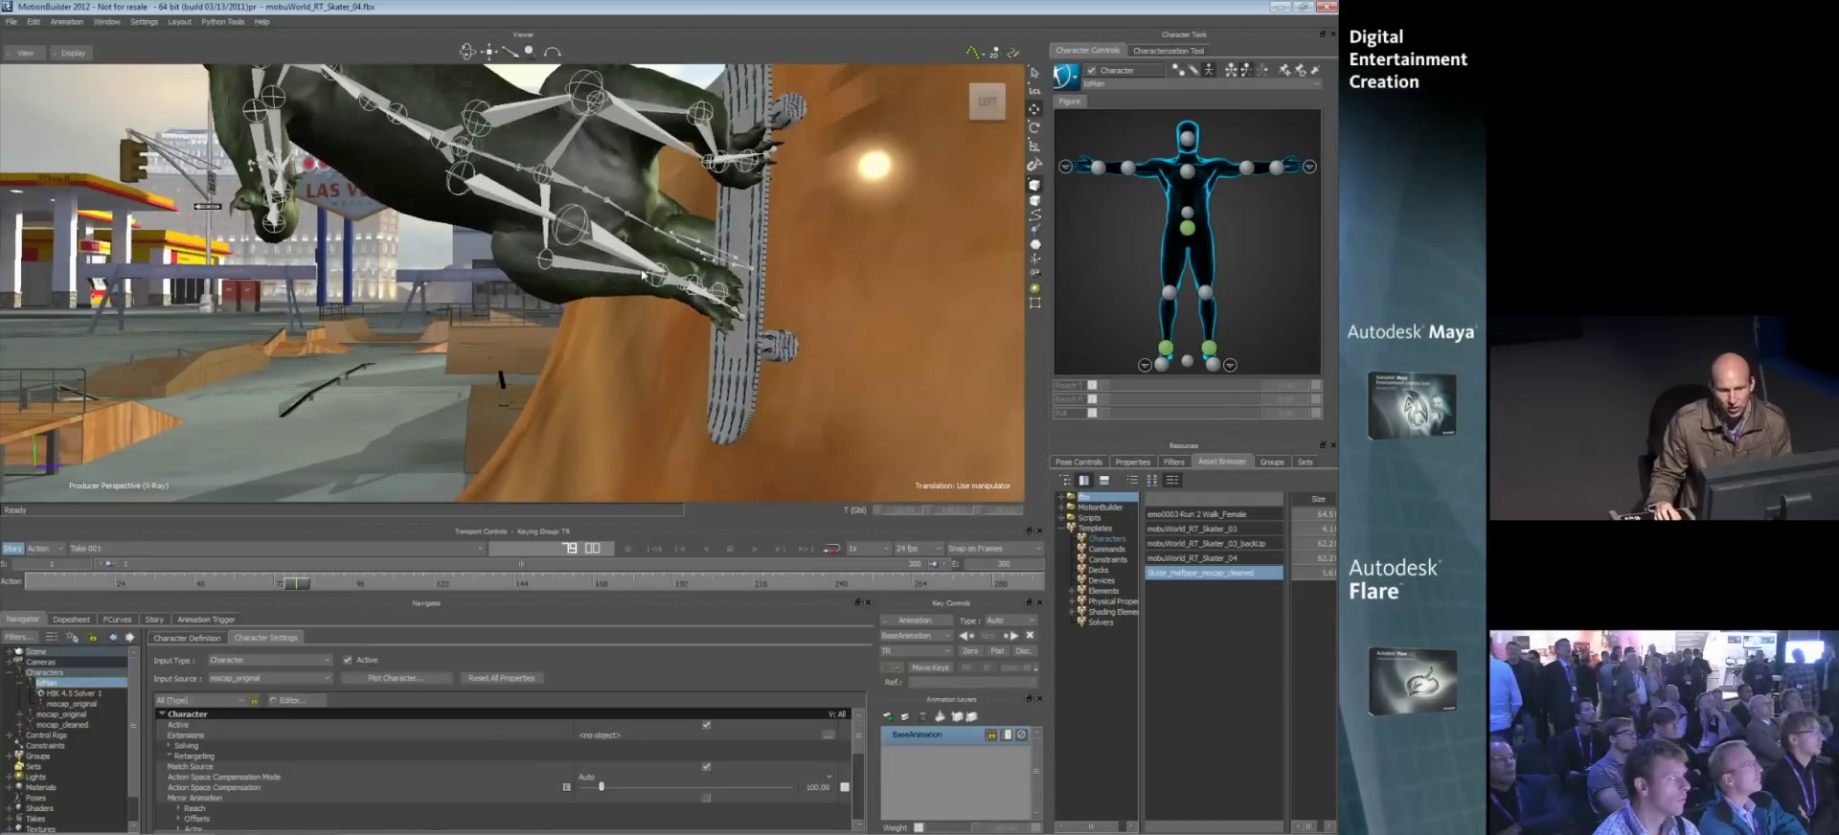
{"action": "left_click_drag", "start_coordinate": [680, 285], "coordinate": [678, 259], "text": "shift"}
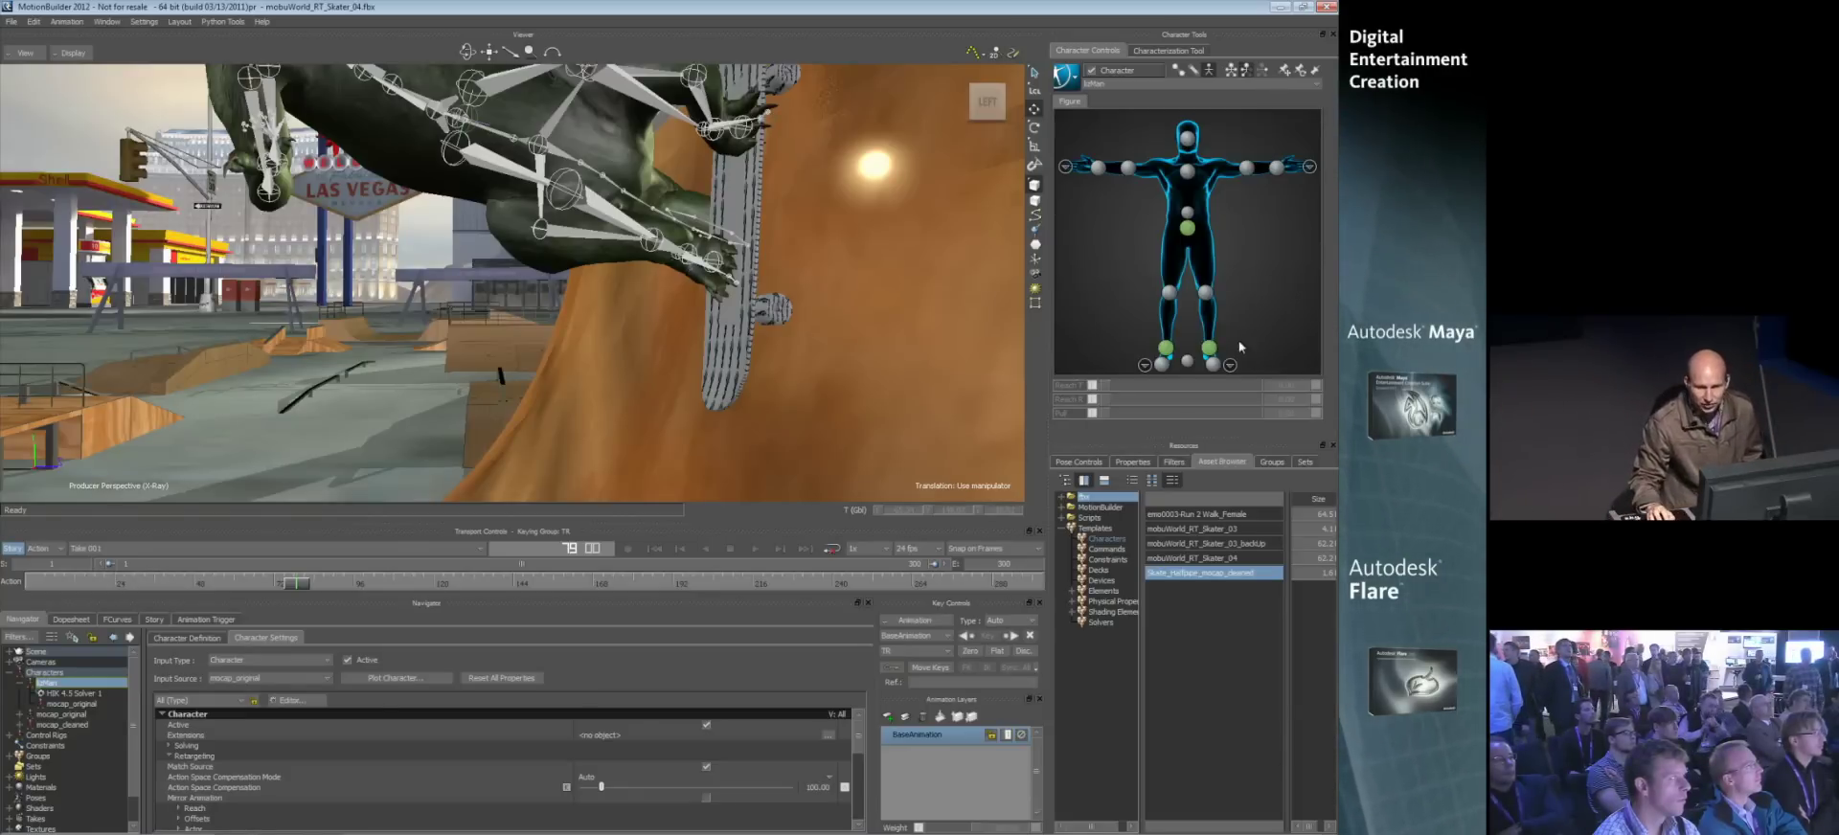
- Try the foot effector's Reach T at 0, and restore it to 100
{"action": "left_click", "coordinate": [1159, 354]}
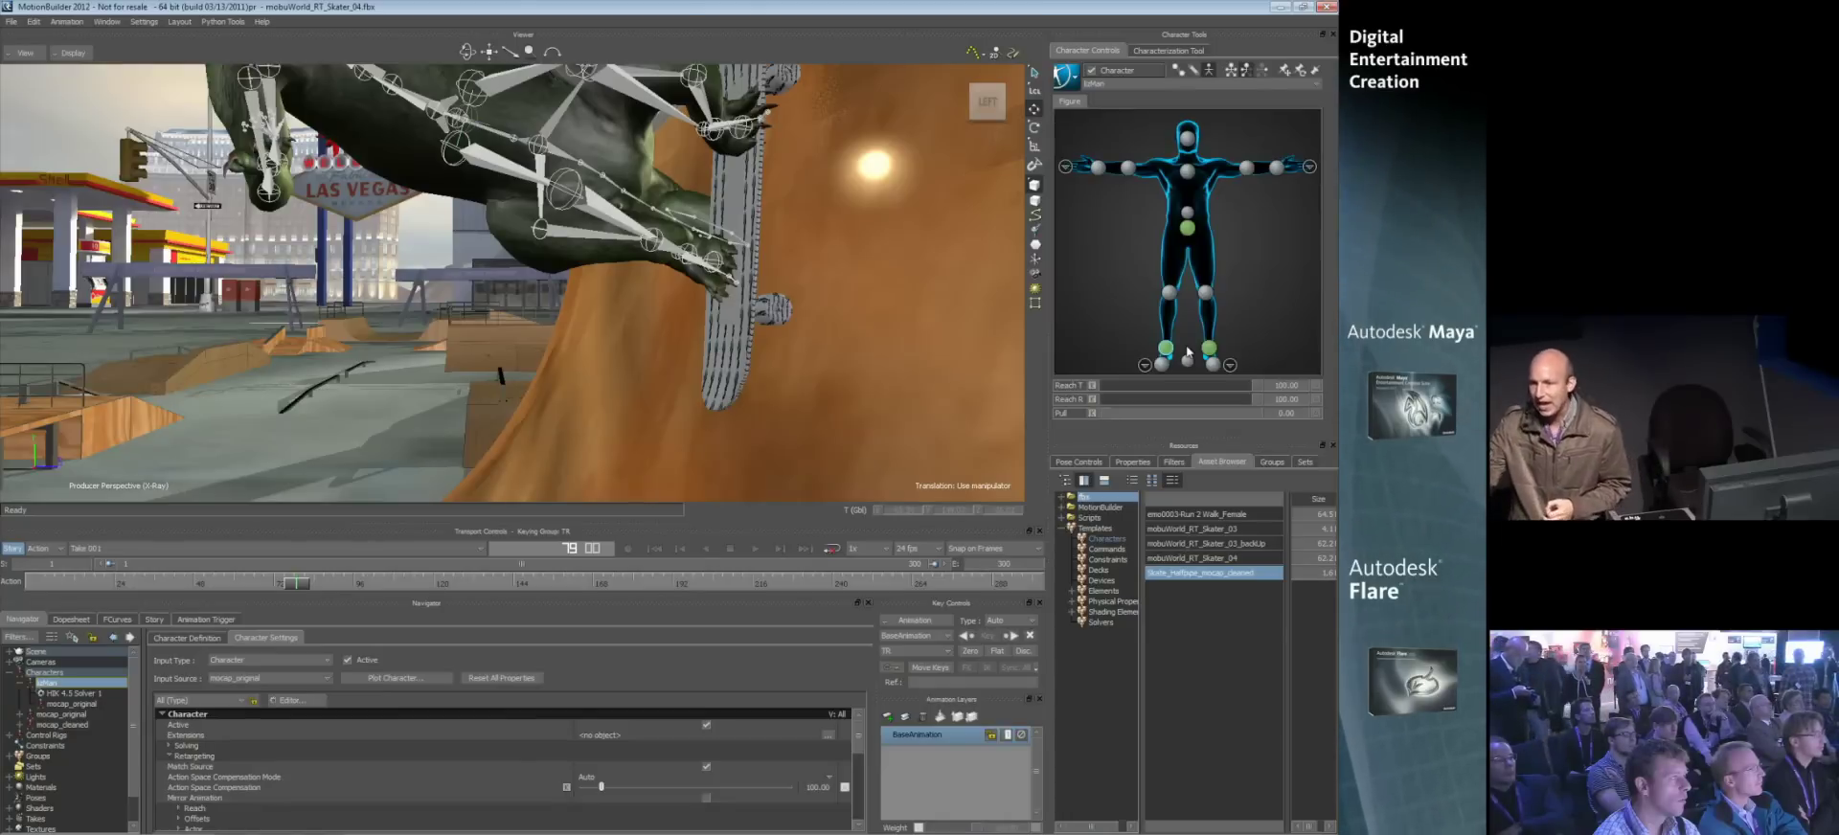
{"action": "left_click_drag", "start_coordinate": [1247, 385], "coordinate": [1079, 394]}
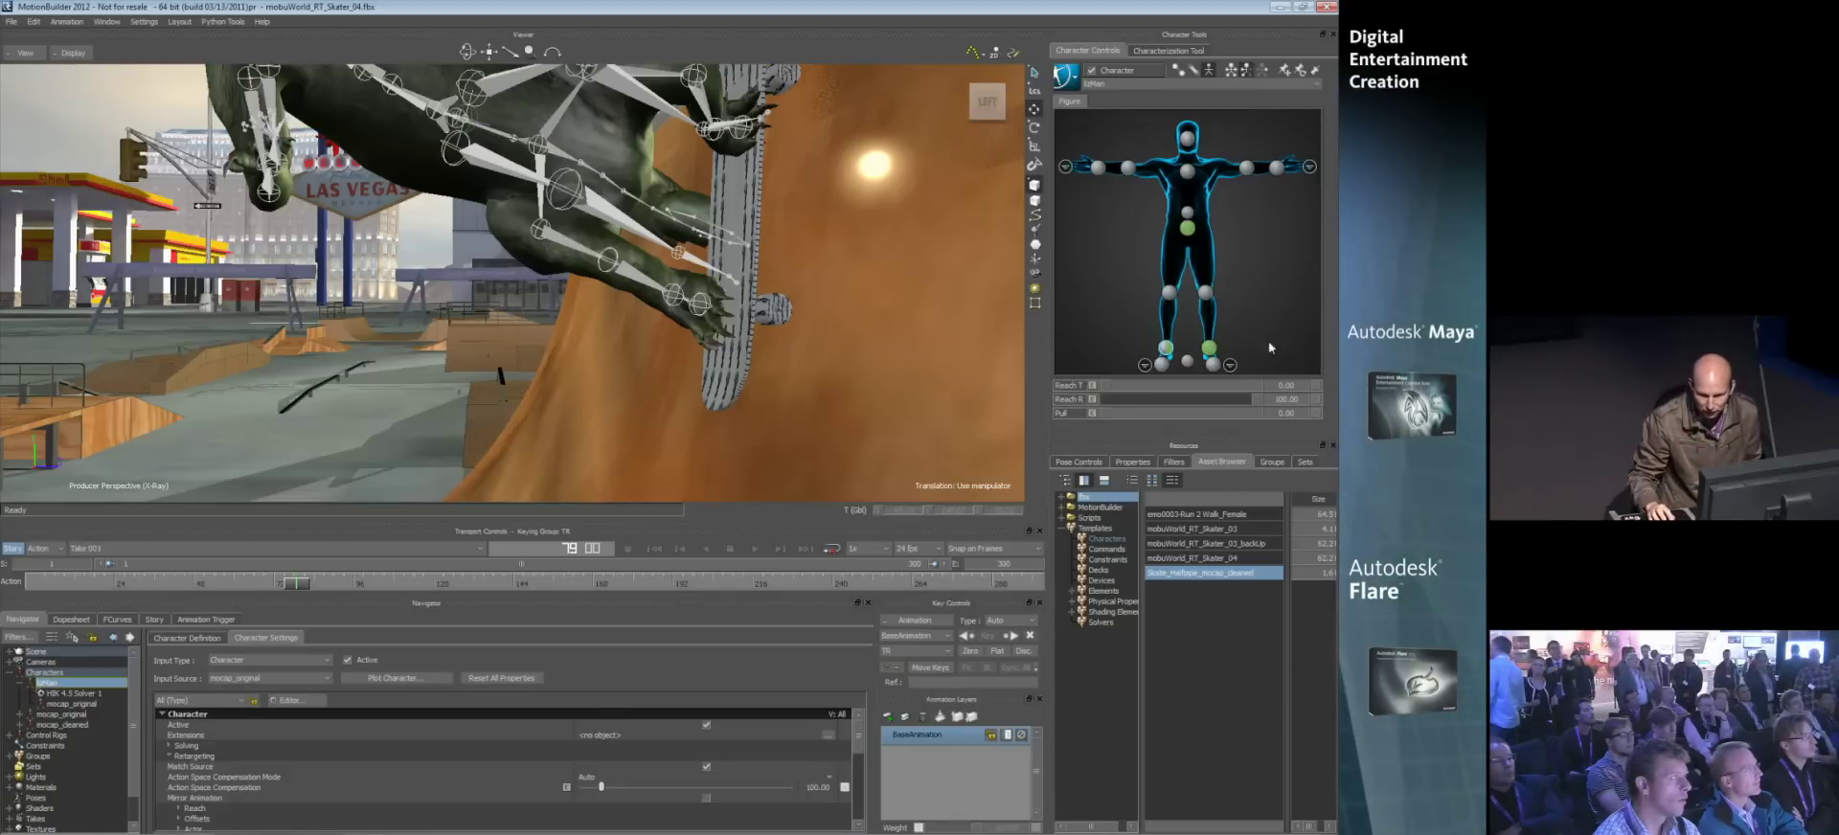
{"action": "left_click_drag", "start_coordinate": [1104, 386], "coordinate": [1276, 390]}
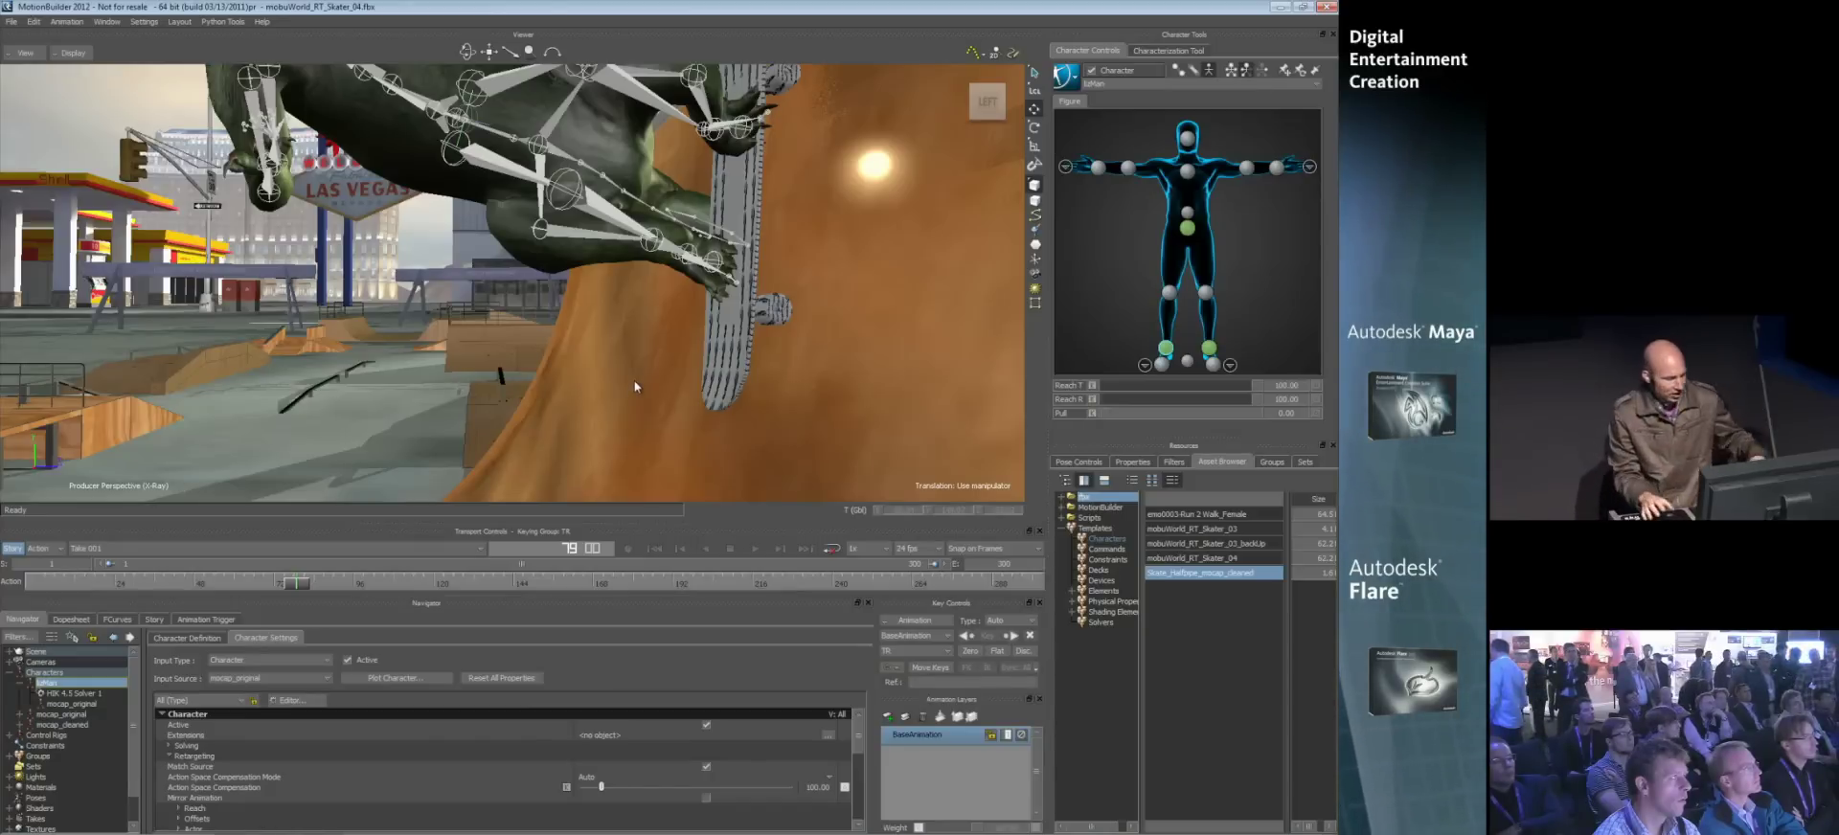
- Switch the viewport to models-only display and scrub the retargeted motion to the upside-down trick above the ramp edge
{"action": "left_click_drag", "start_coordinate": [282, 190], "coordinate": [629, 428], "text": "ctrl"}
{"action": "key", "text": "ctrl+a"}
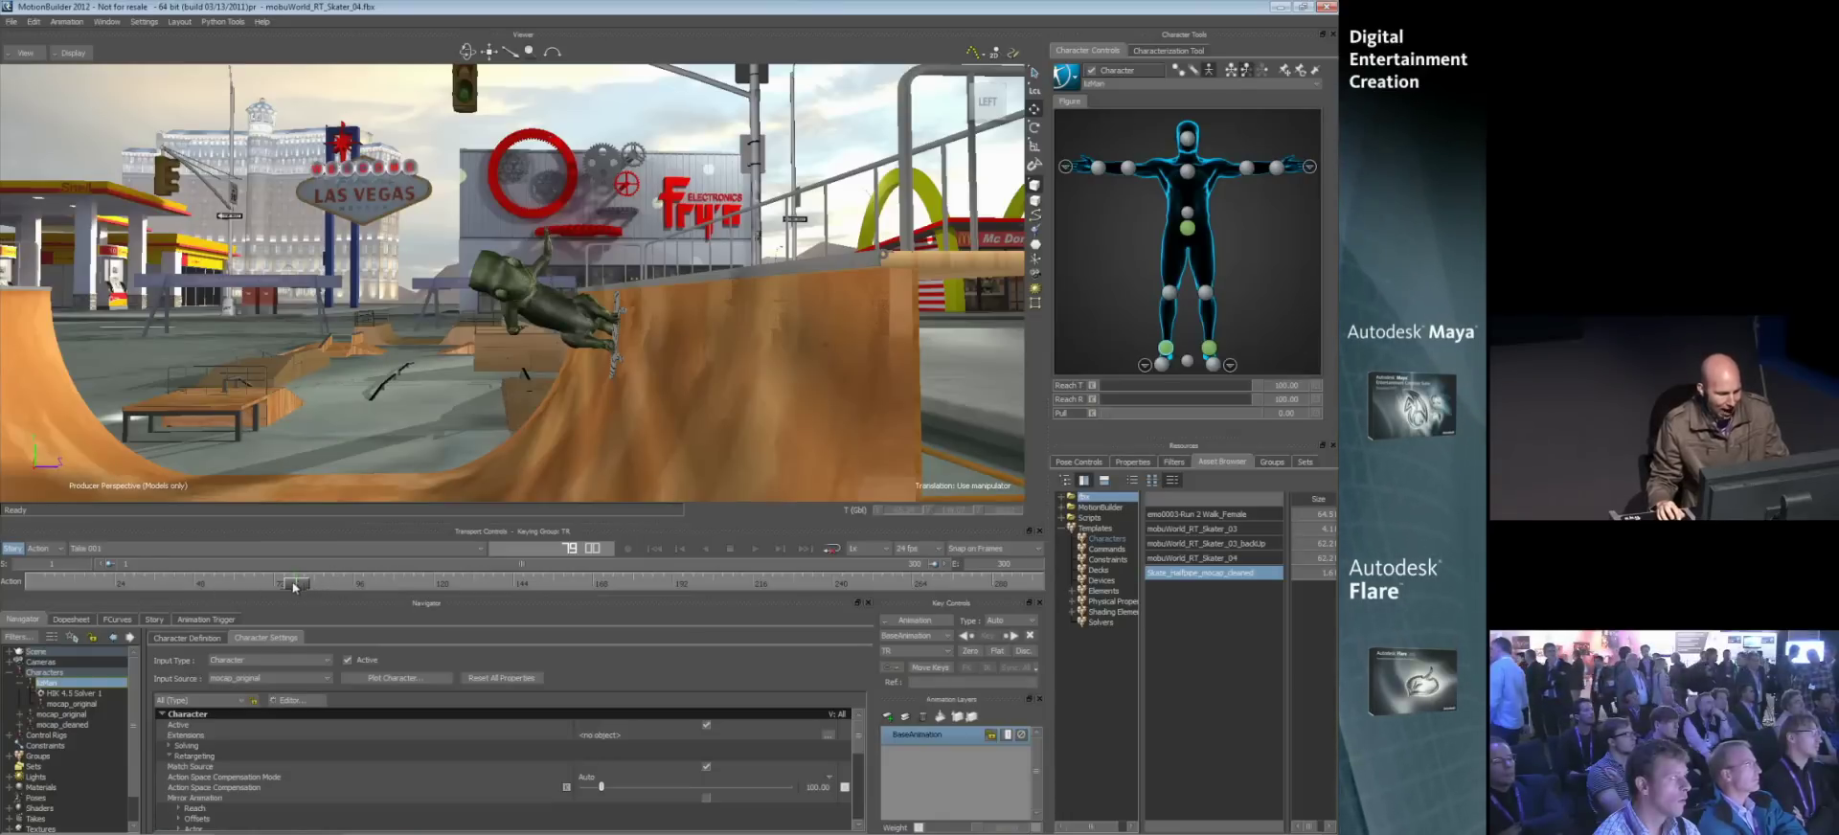
{"action": "left_click_drag", "start_coordinate": [293, 584], "coordinate": [175, 585]}
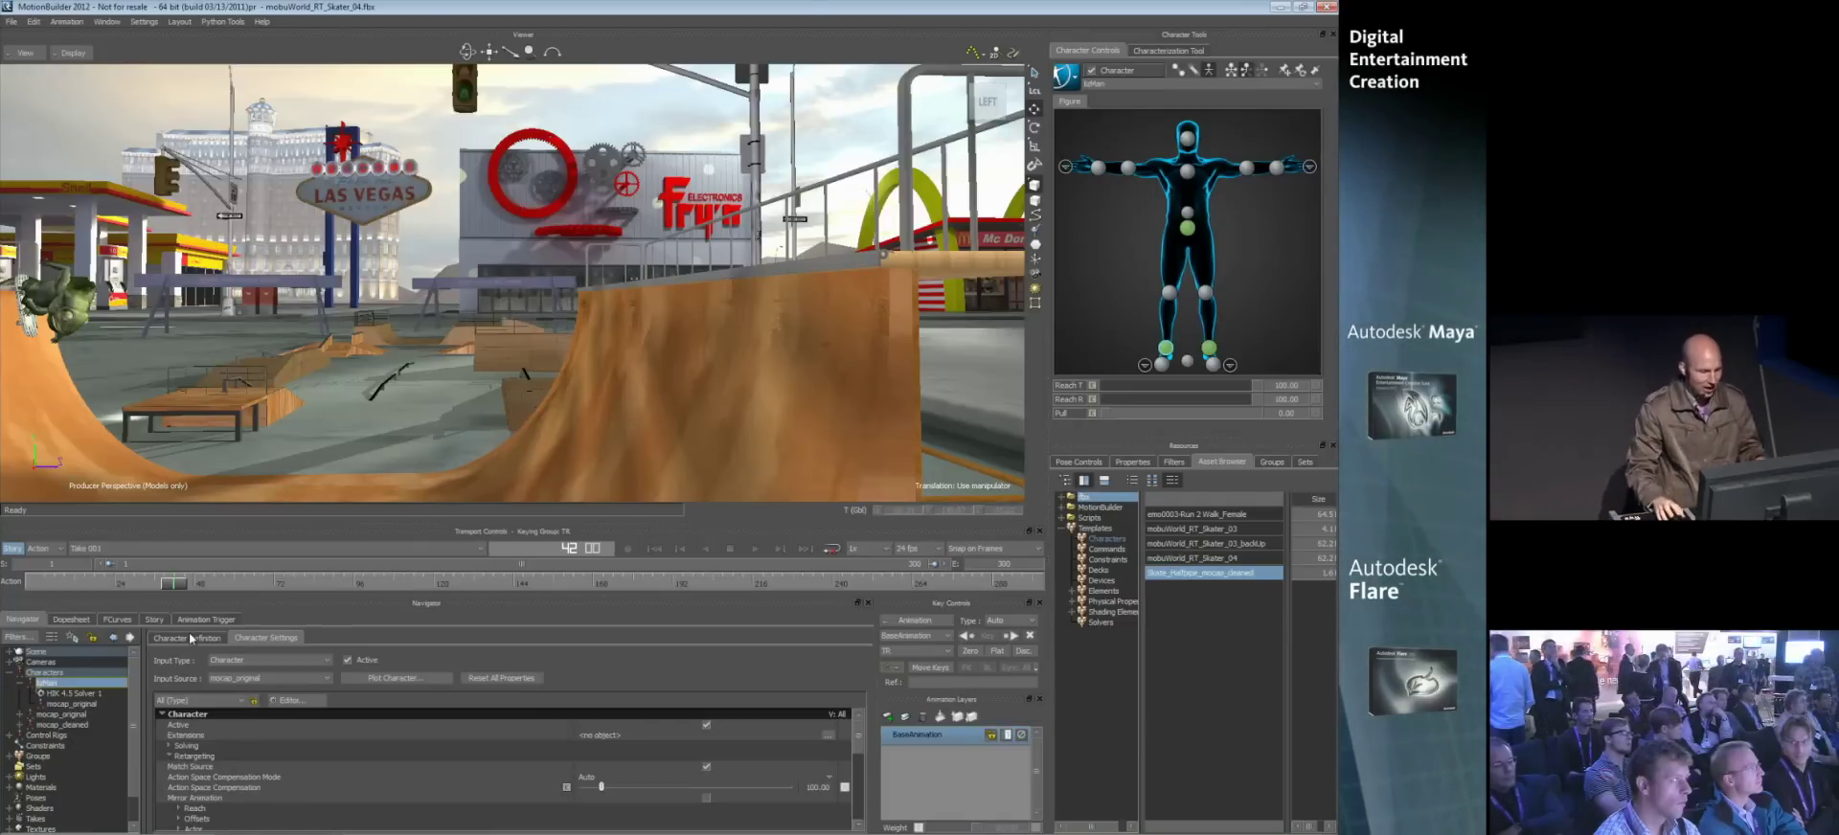
{"action": "left_click_drag", "start_coordinate": [198, 584], "coordinate": [319, 594]}
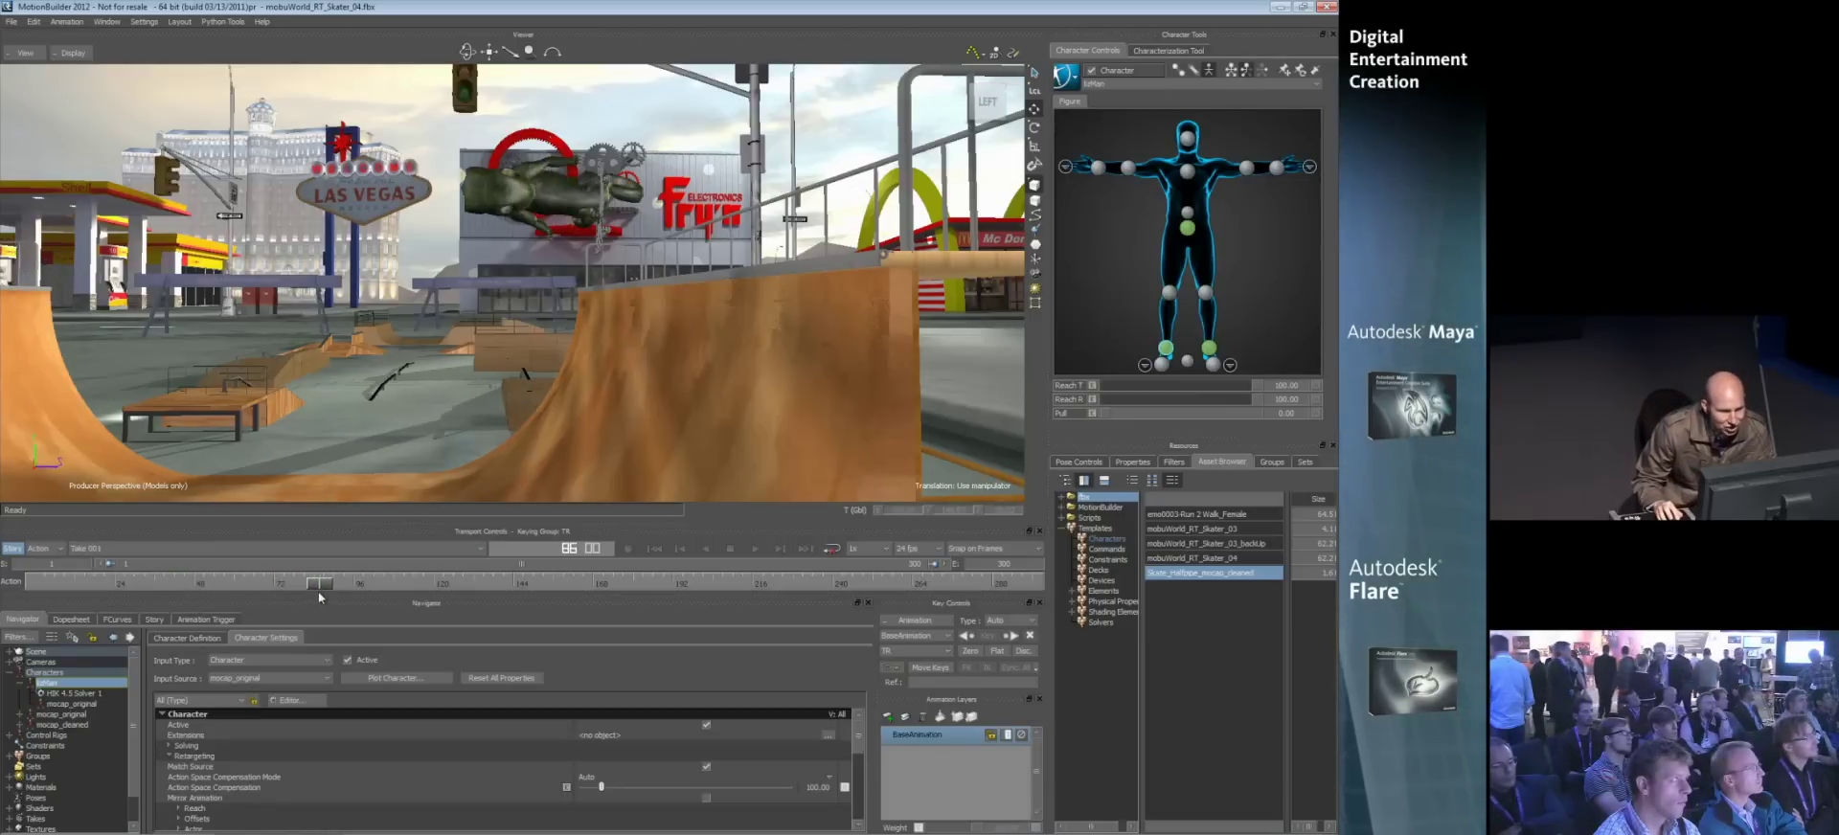
{"action": "scroll", "coordinate": [664, 337], "scroll_direction": "up", "scroll_amount": 4}
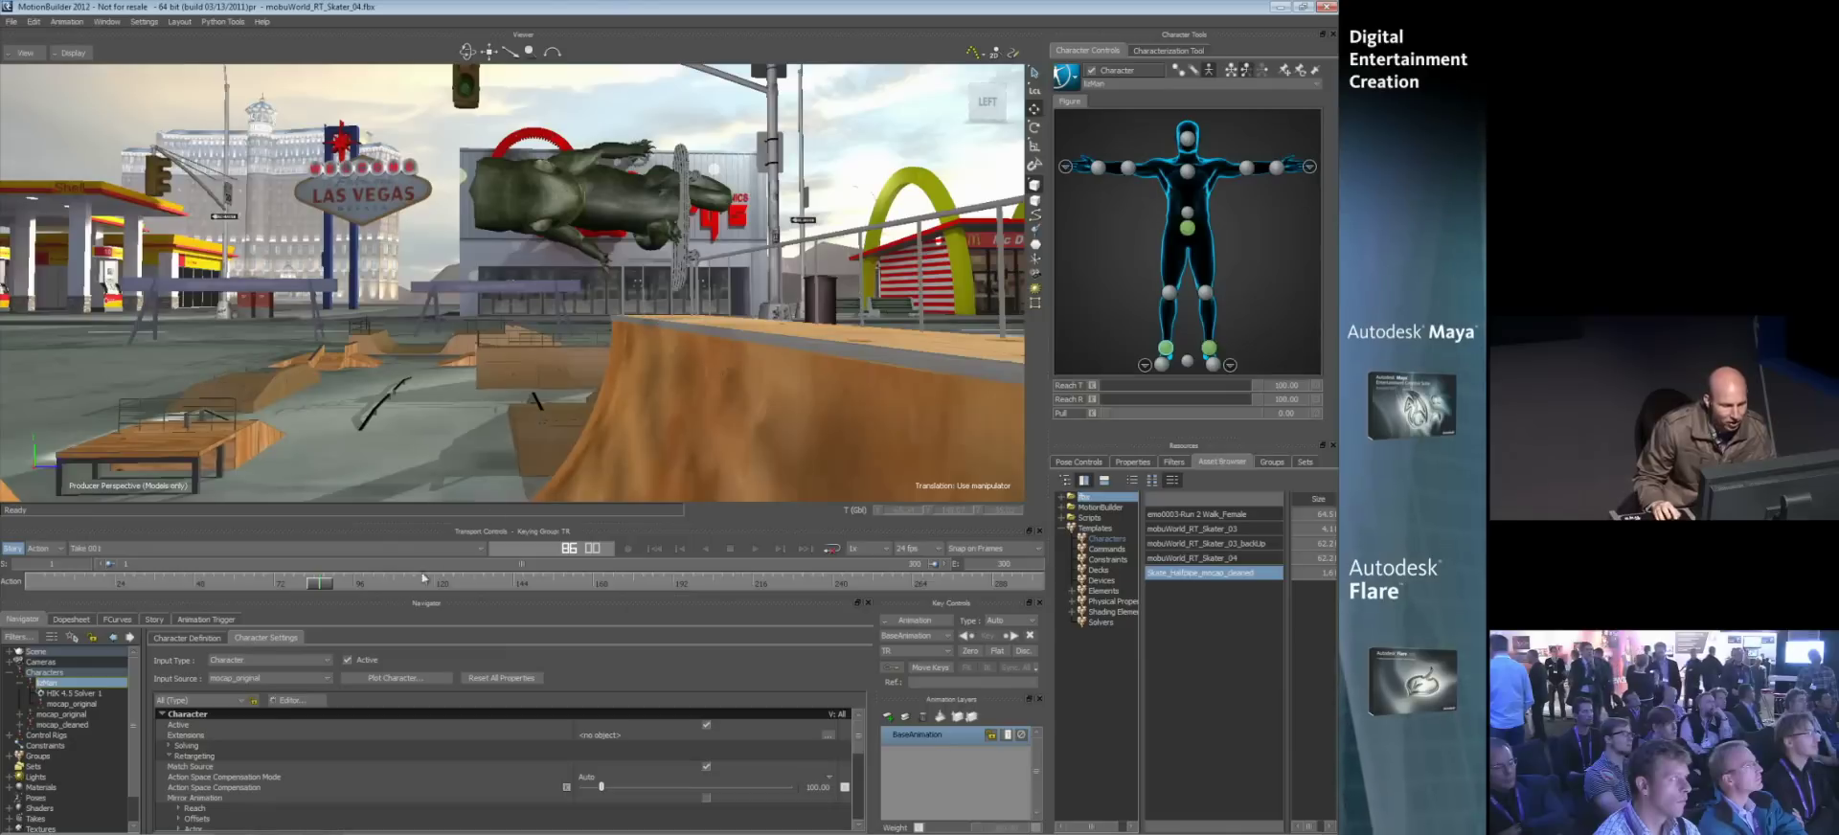
{"action": "left_click_drag", "start_coordinate": [320, 583], "coordinate": [343, 583]}
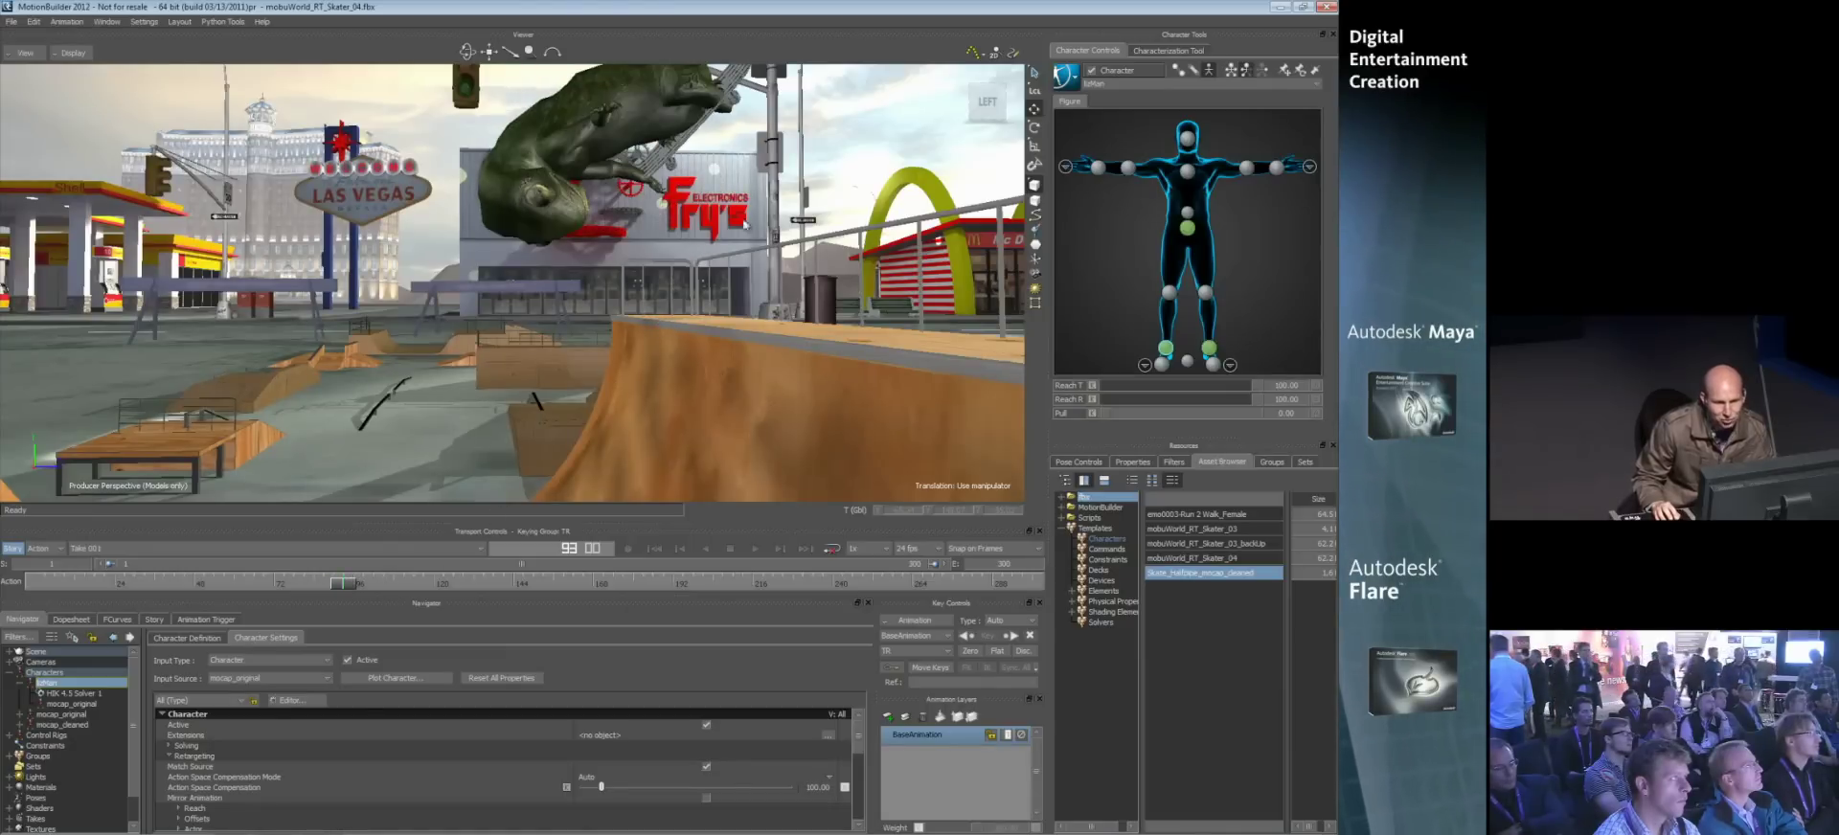
{"action": "left_click_drag", "start_coordinate": [751, 183], "coordinate": [752, 199], "text": "shift"}
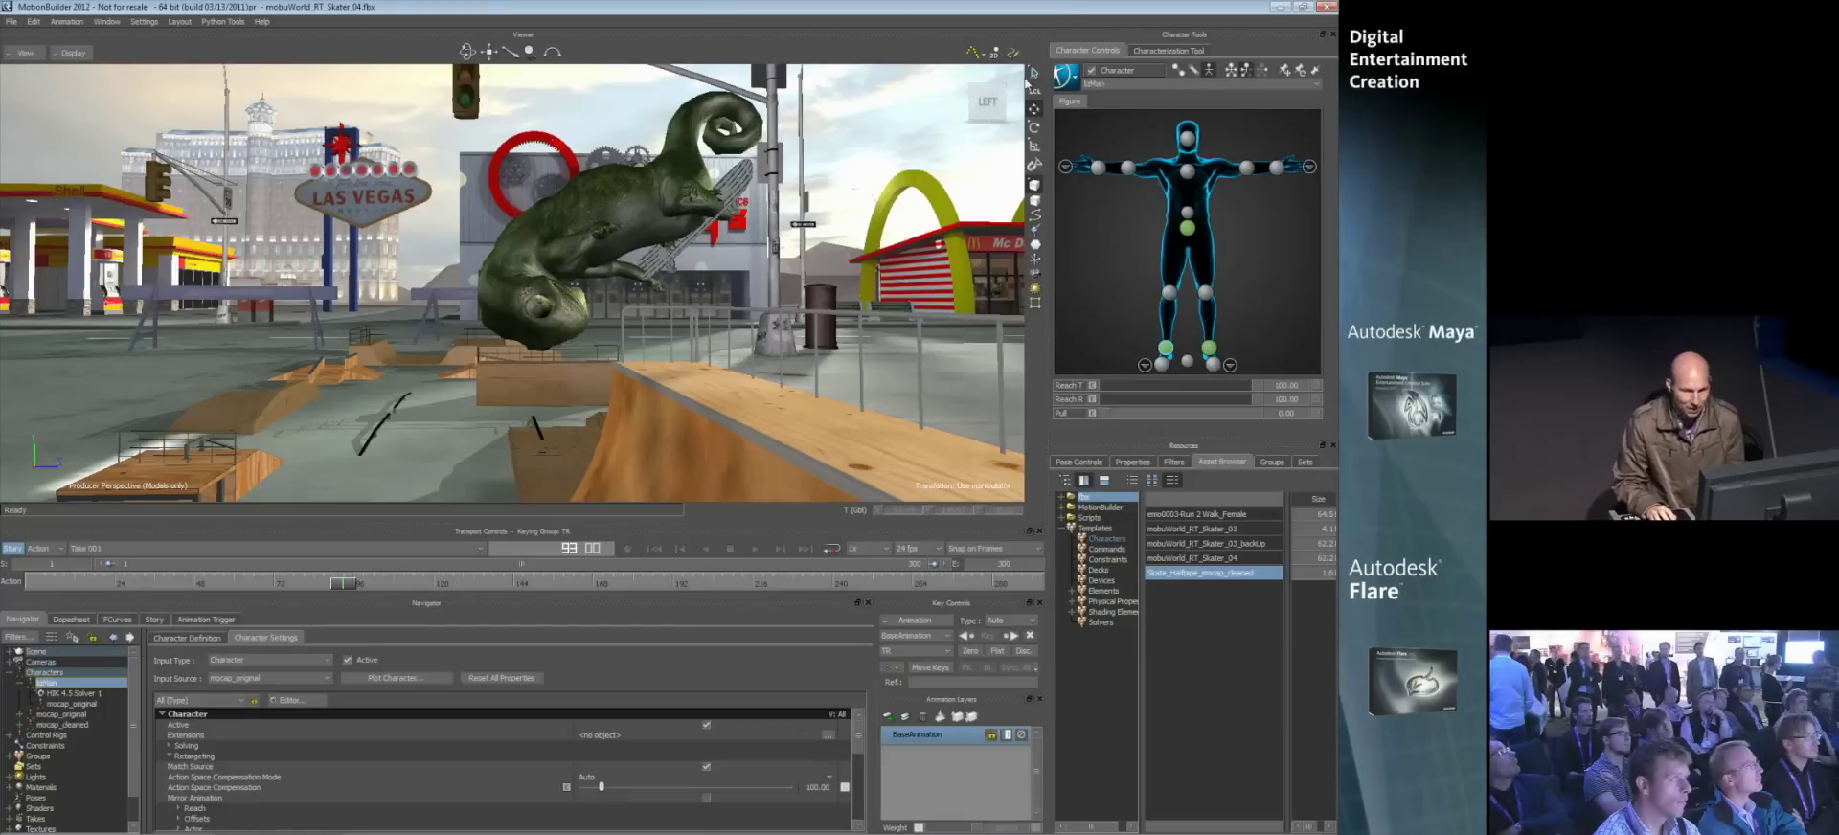
- Bake the retargeted motion to the control rig and add a new animation layer
{"action": "left_click", "coordinate": [1065, 90]}
{"action": "mouse_move", "coordinate": [1084, 129]}
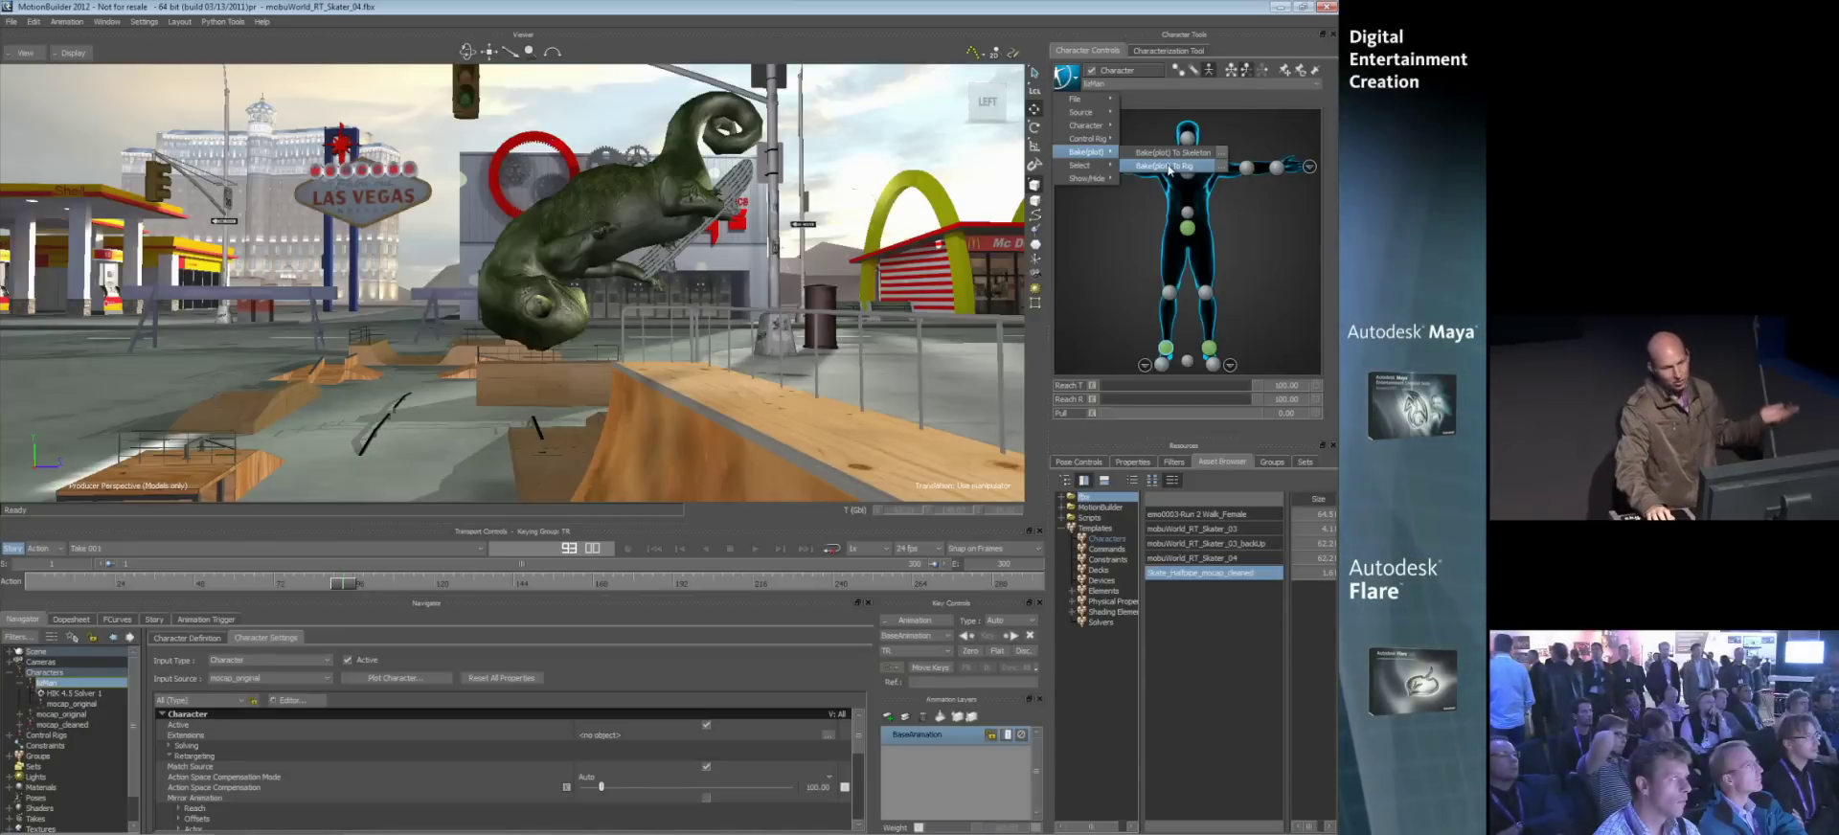
{"action": "left_click", "coordinate": [1167, 166]}
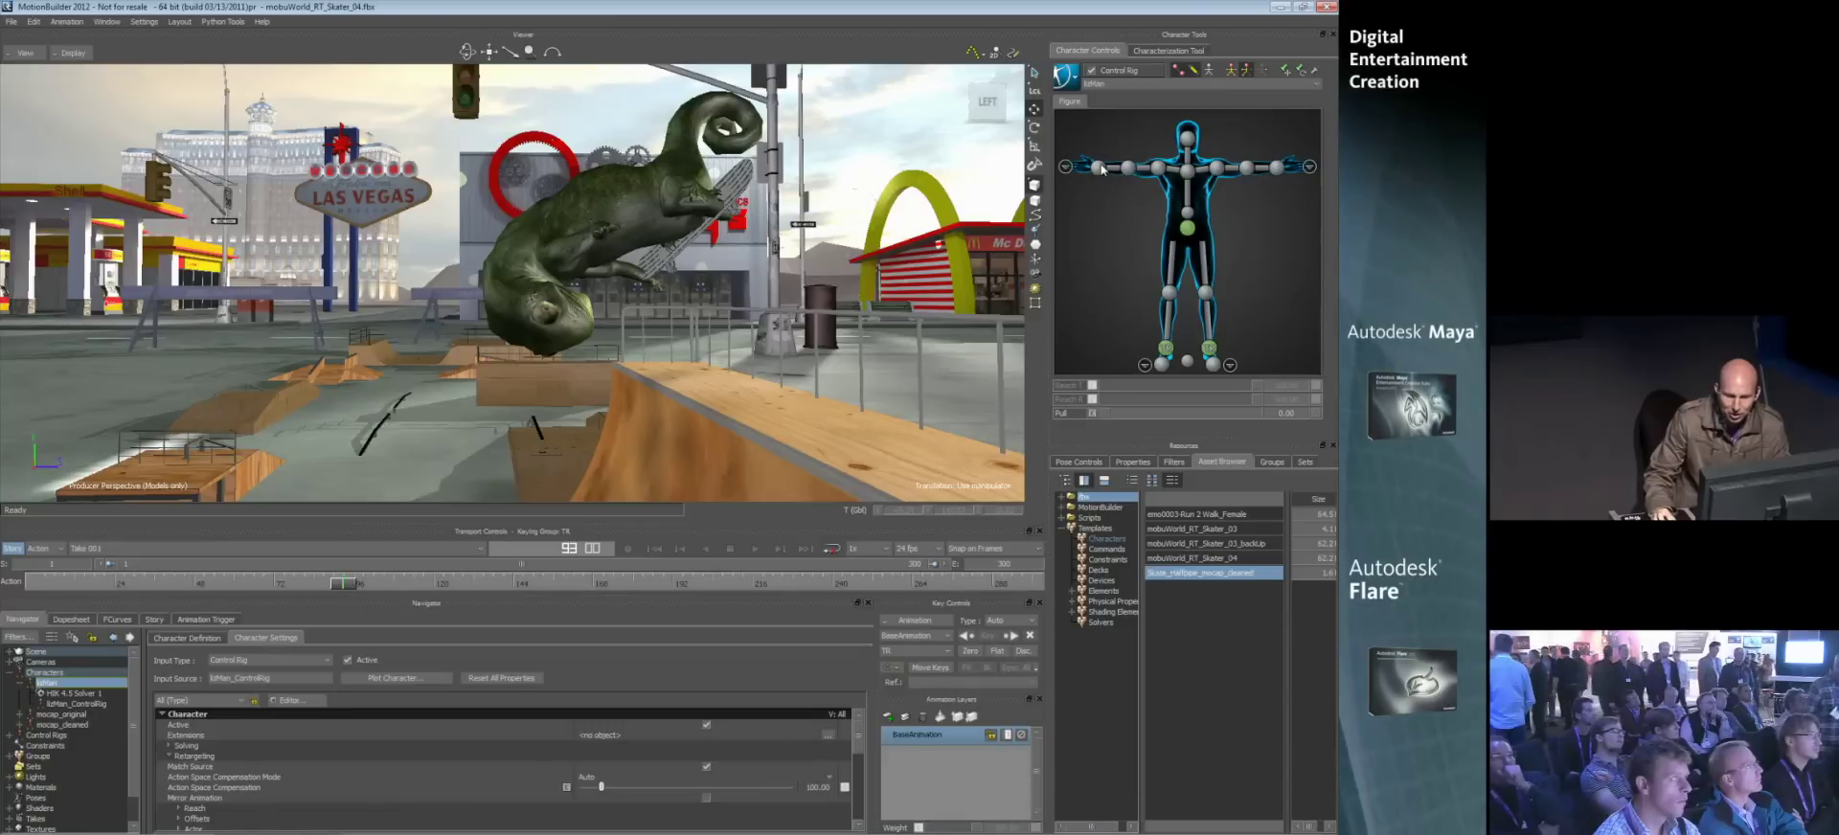
{"action": "left_click", "coordinate": [888, 716]}
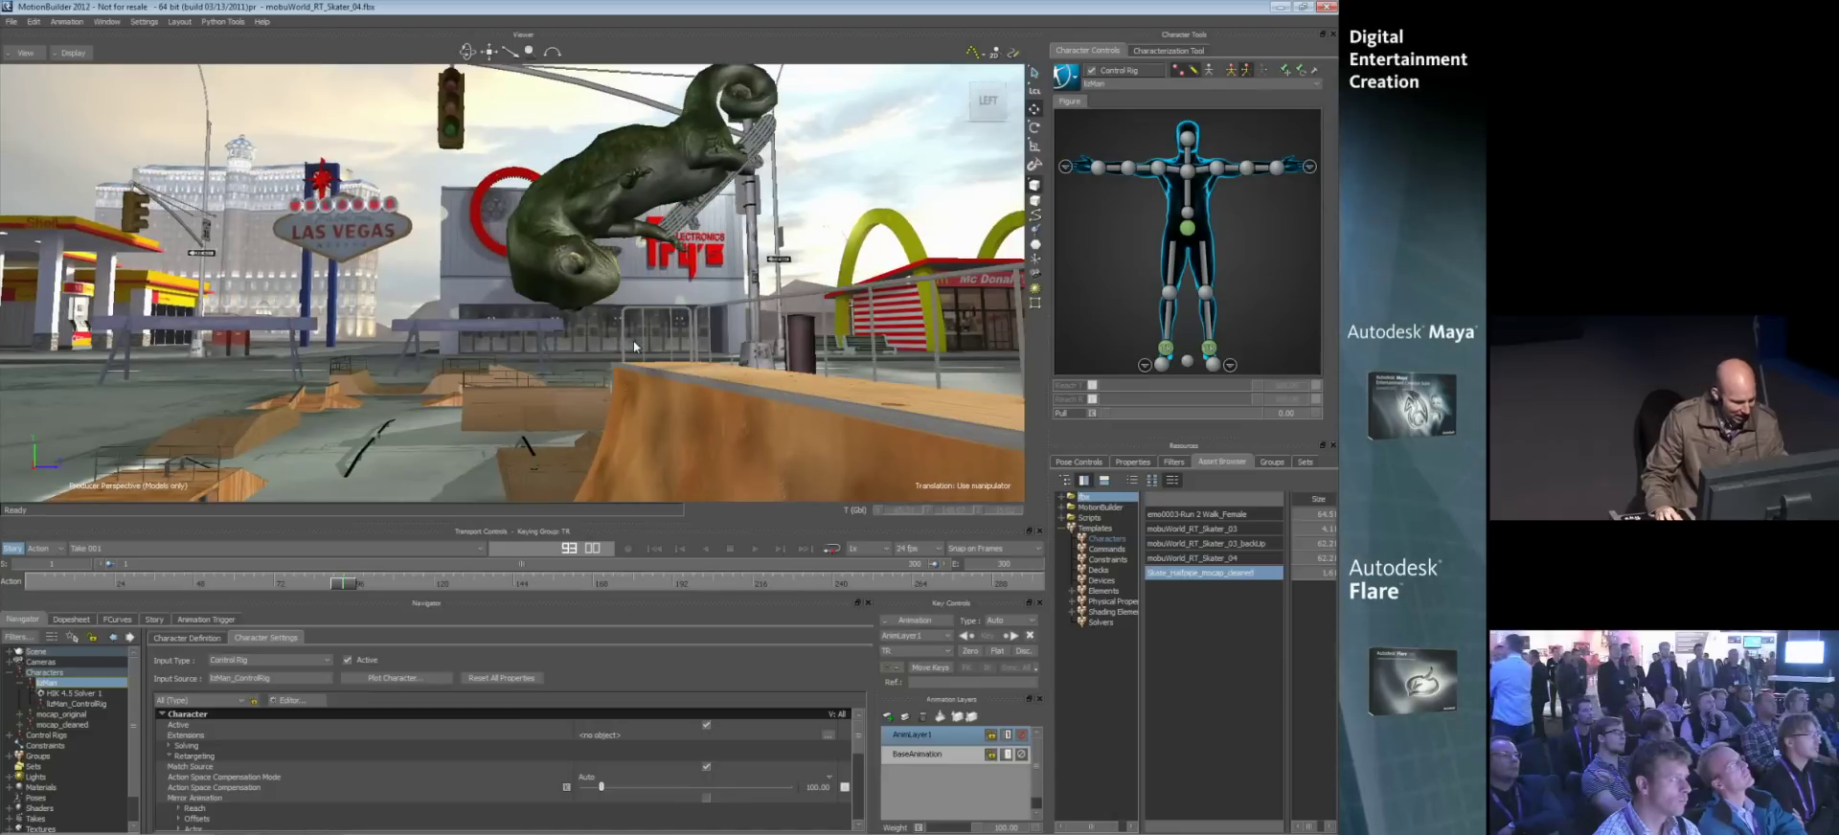
- Shift the right wrist effector slightly away from the skateboard and create an aux effector for it
{"action": "left_click", "coordinate": [1098, 169]}
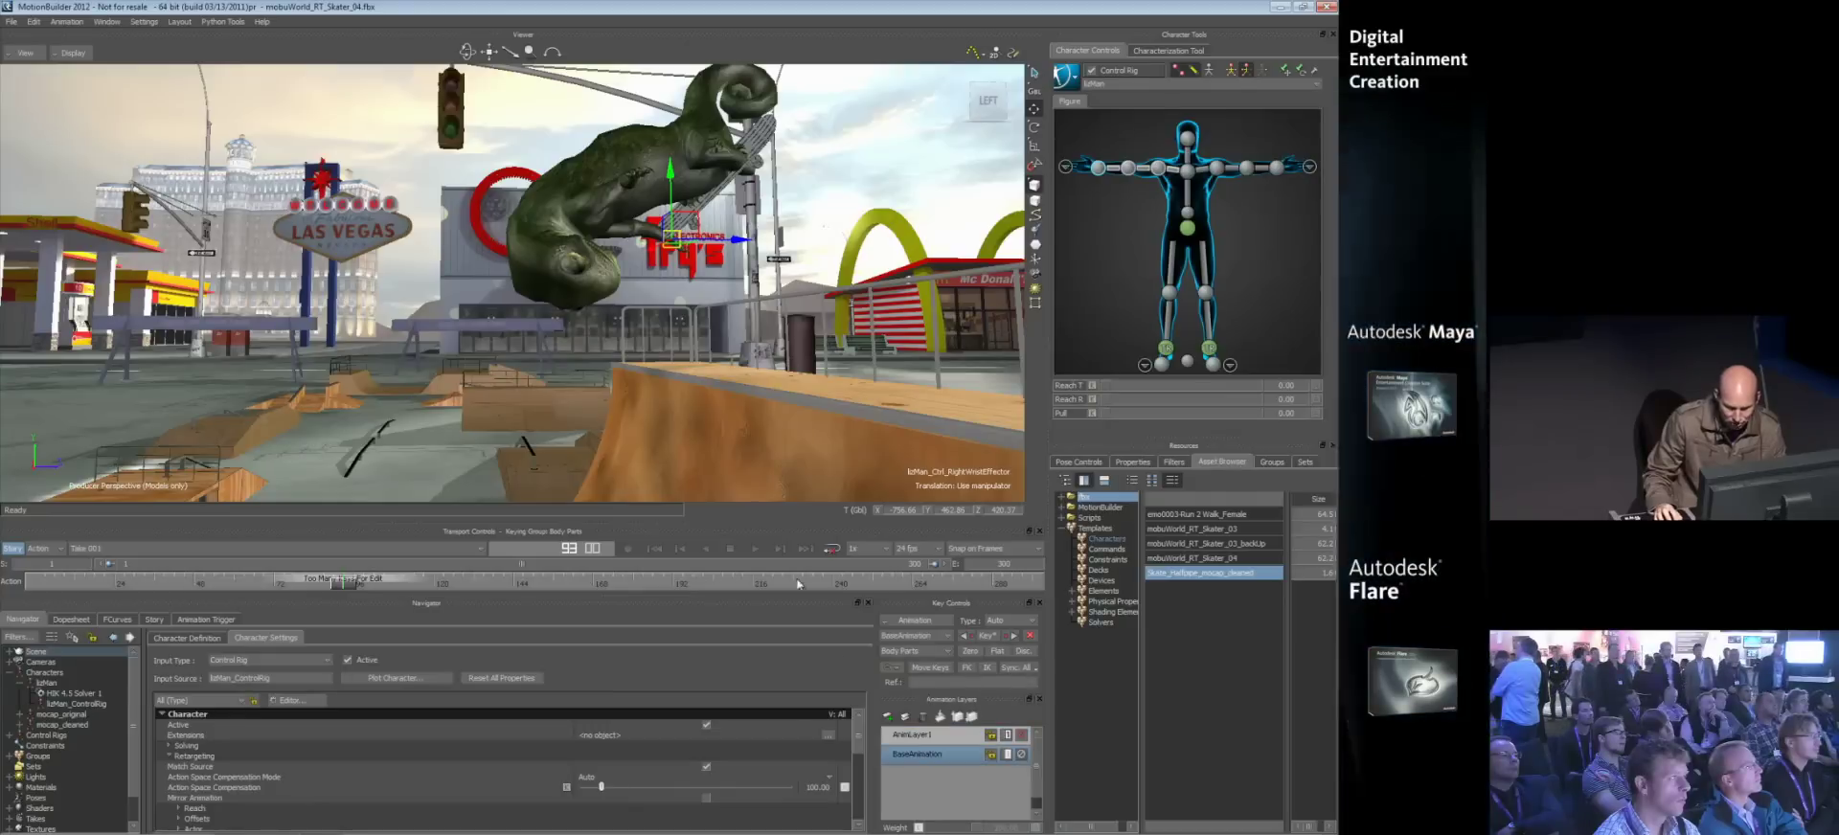
{"action": "left_click_drag", "start_coordinate": [678, 247], "coordinate": [657, 246]}
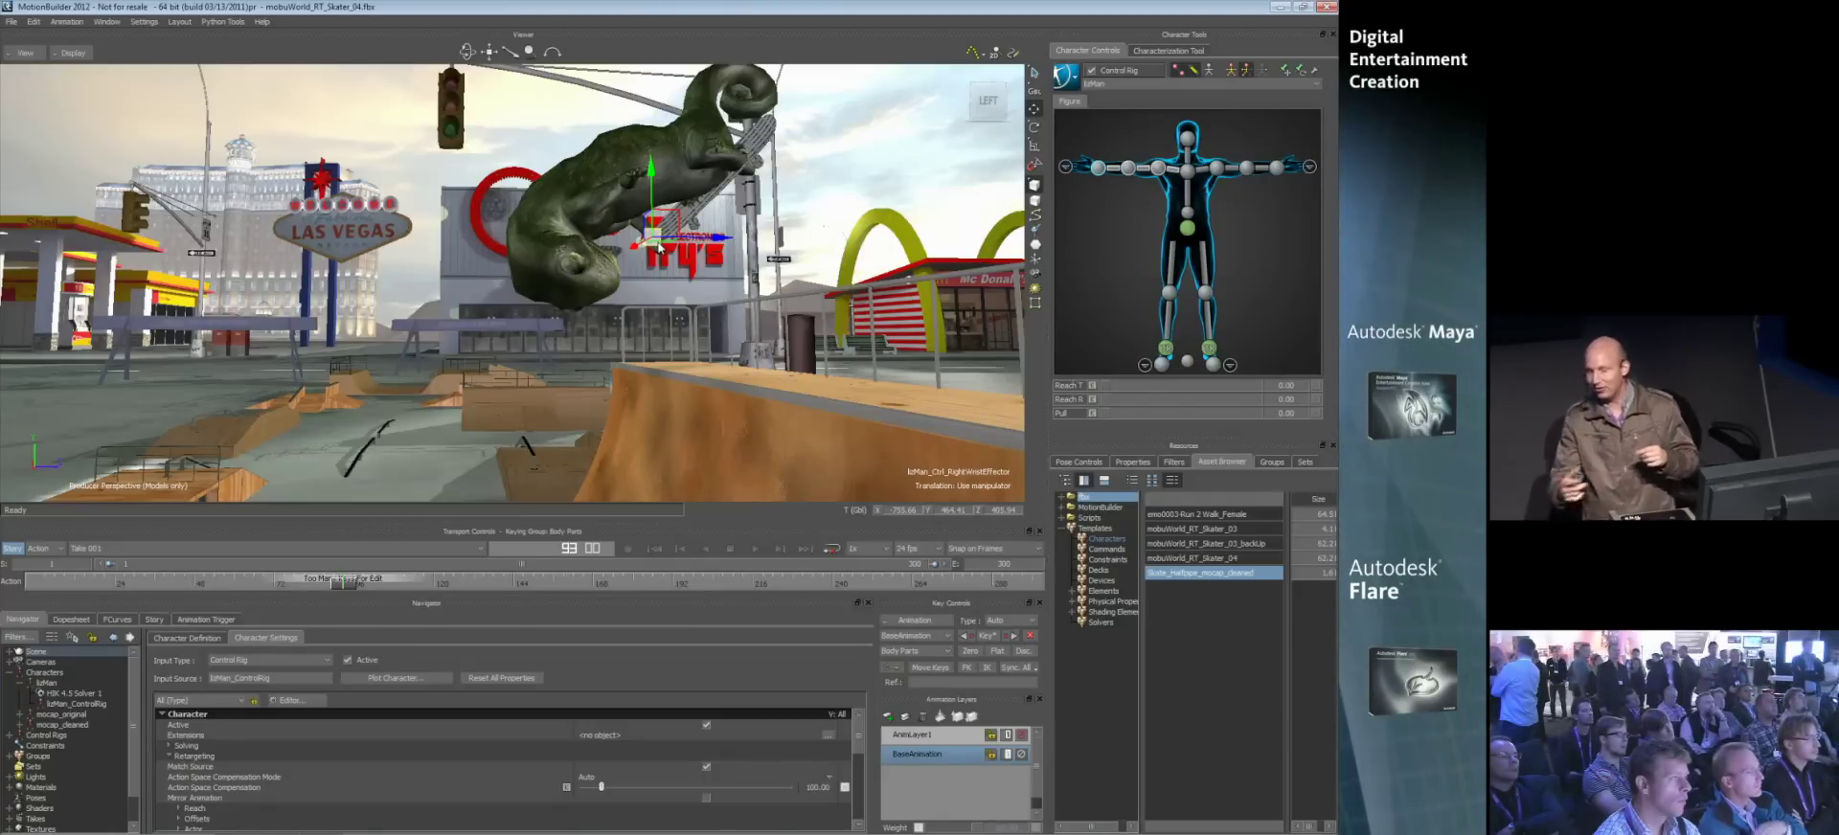
{"action": "right_click", "coordinate": [1099, 170]}
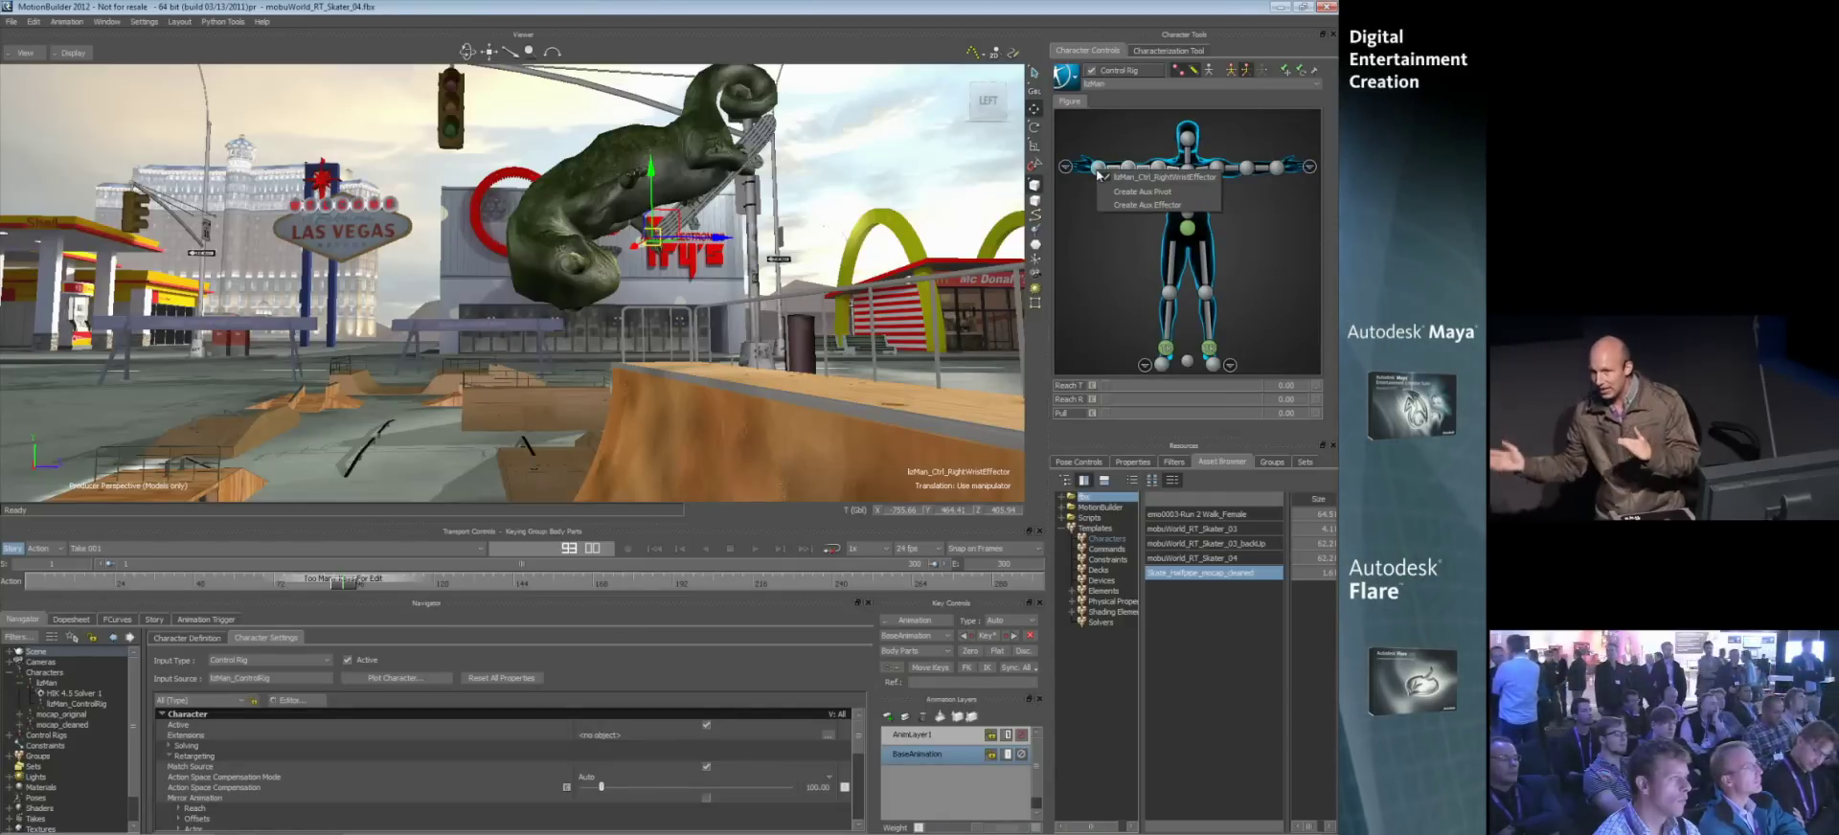
{"action": "left_click", "coordinate": [1134, 206]}
{"action": "key", "text": "ctrl+a"}
{"action": "mouse_move", "coordinate": [632, 253]}
{"action": "left_mouse_down", "text": "ctrl+shift"}
{"action": "mouse_move", "coordinate": [705, 275]}
{"action": "mouse_move", "coordinate": [646, 248]}
{"action": "left_mouse_up", "text": "ctrl+shift"}
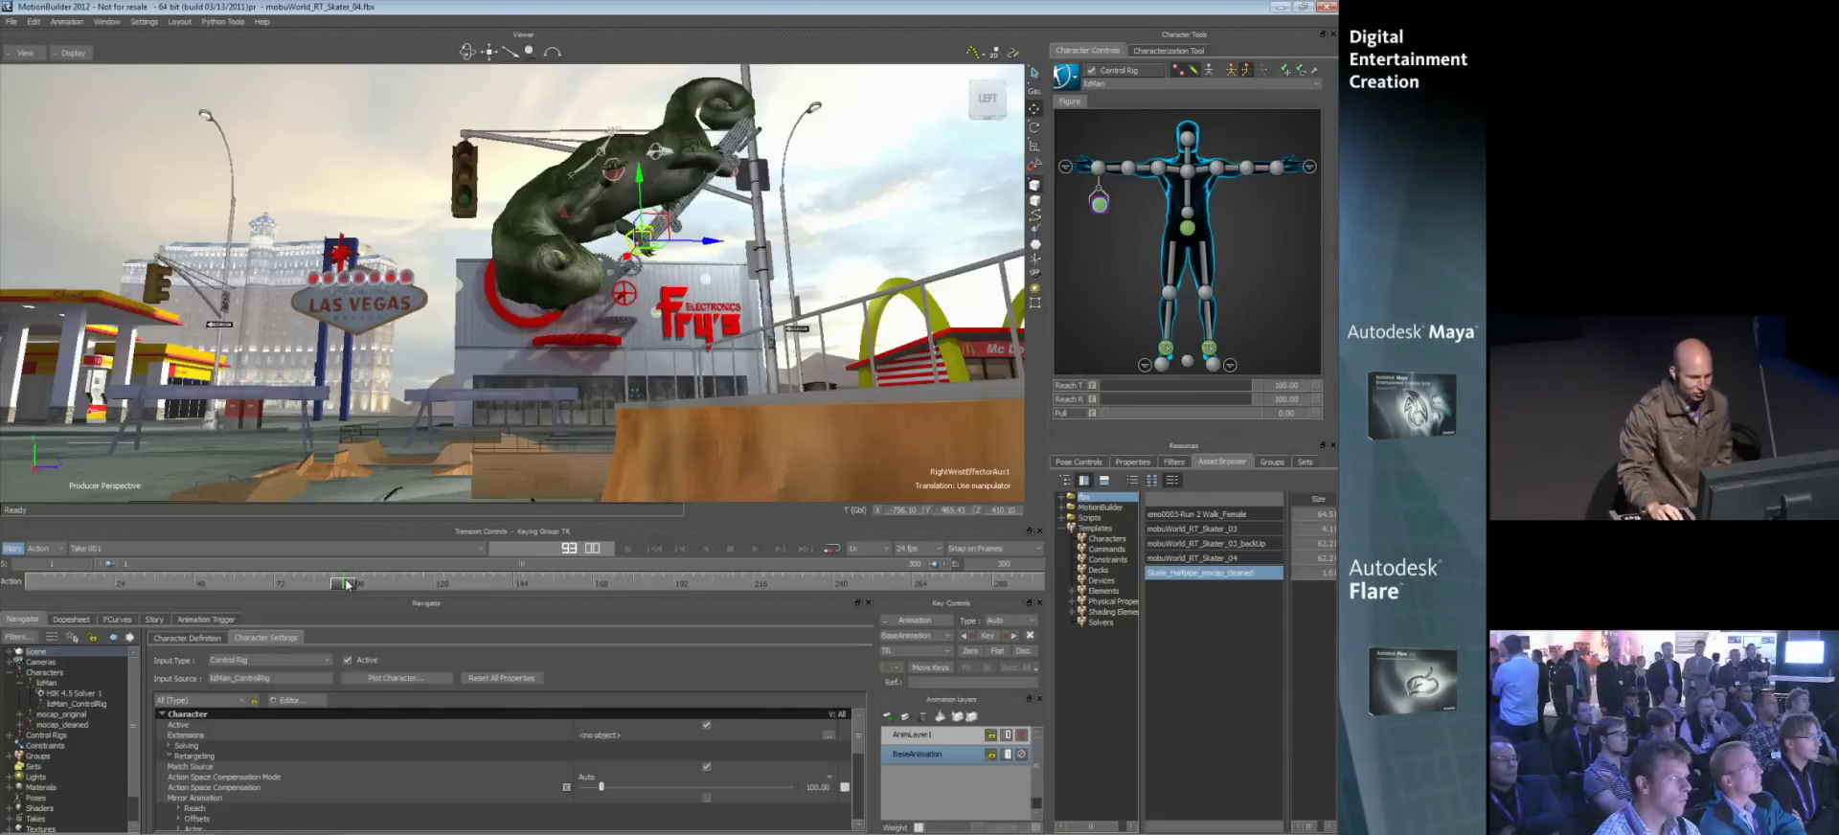
- Advance the motion slightly and raise the right wrist aux effector's Pull to its maximum
{"action": "mouse_move", "coordinate": [348, 585]}
{"action": "left_mouse_down"}
{"action": "mouse_move", "coordinate": [396, 582]}
{"action": "mouse_move", "coordinate": [278, 582]}
{"action": "mouse_move", "coordinate": [375, 572]}
{"action": "left_mouse_up"}
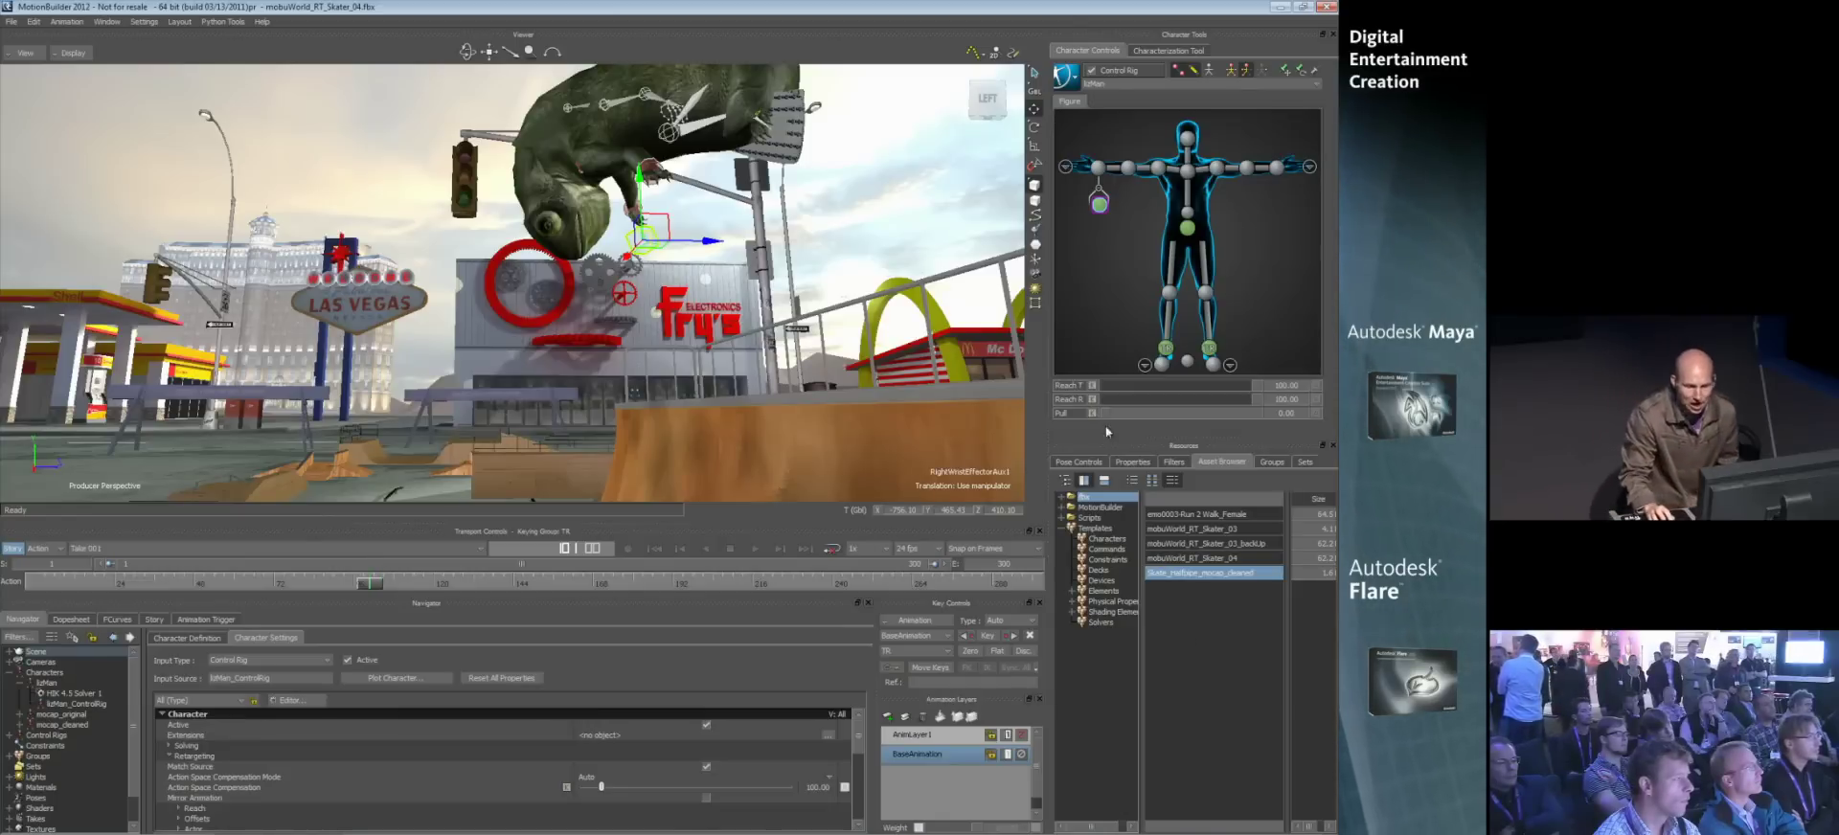
{"action": "left_click_drag", "start_coordinate": [1105, 416], "coordinate": [1214, 419]}
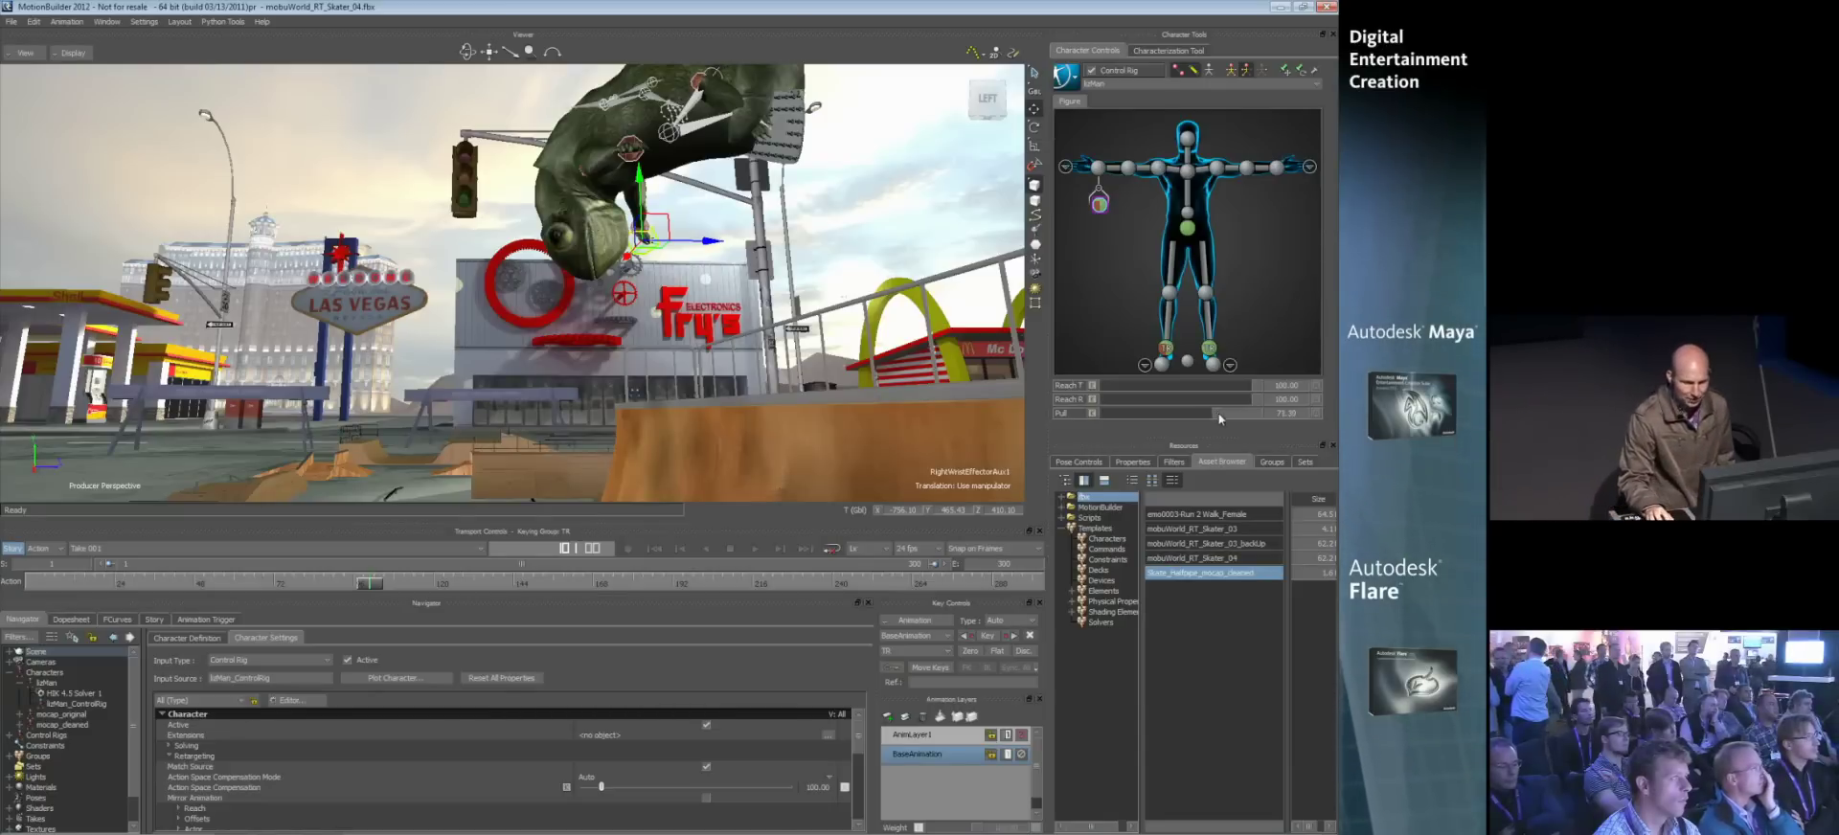
{"action": "left_click_drag", "start_coordinate": [1219, 413], "coordinate": [1279, 417]}
- Return to the upside-down pose and move the right wrist aux effector down towards the ramp edge
{"action": "mouse_move", "coordinate": [362, 581]}
{"action": "left_mouse_down"}
{"action": "mouse_move", "coordinate": [292, 595]}
{"action": "mouse_move", "coordinate": [402, 580]}
{"action": "mouse_move", "coordinate": [353, 575]}
{"action": "left_mouse_up"}
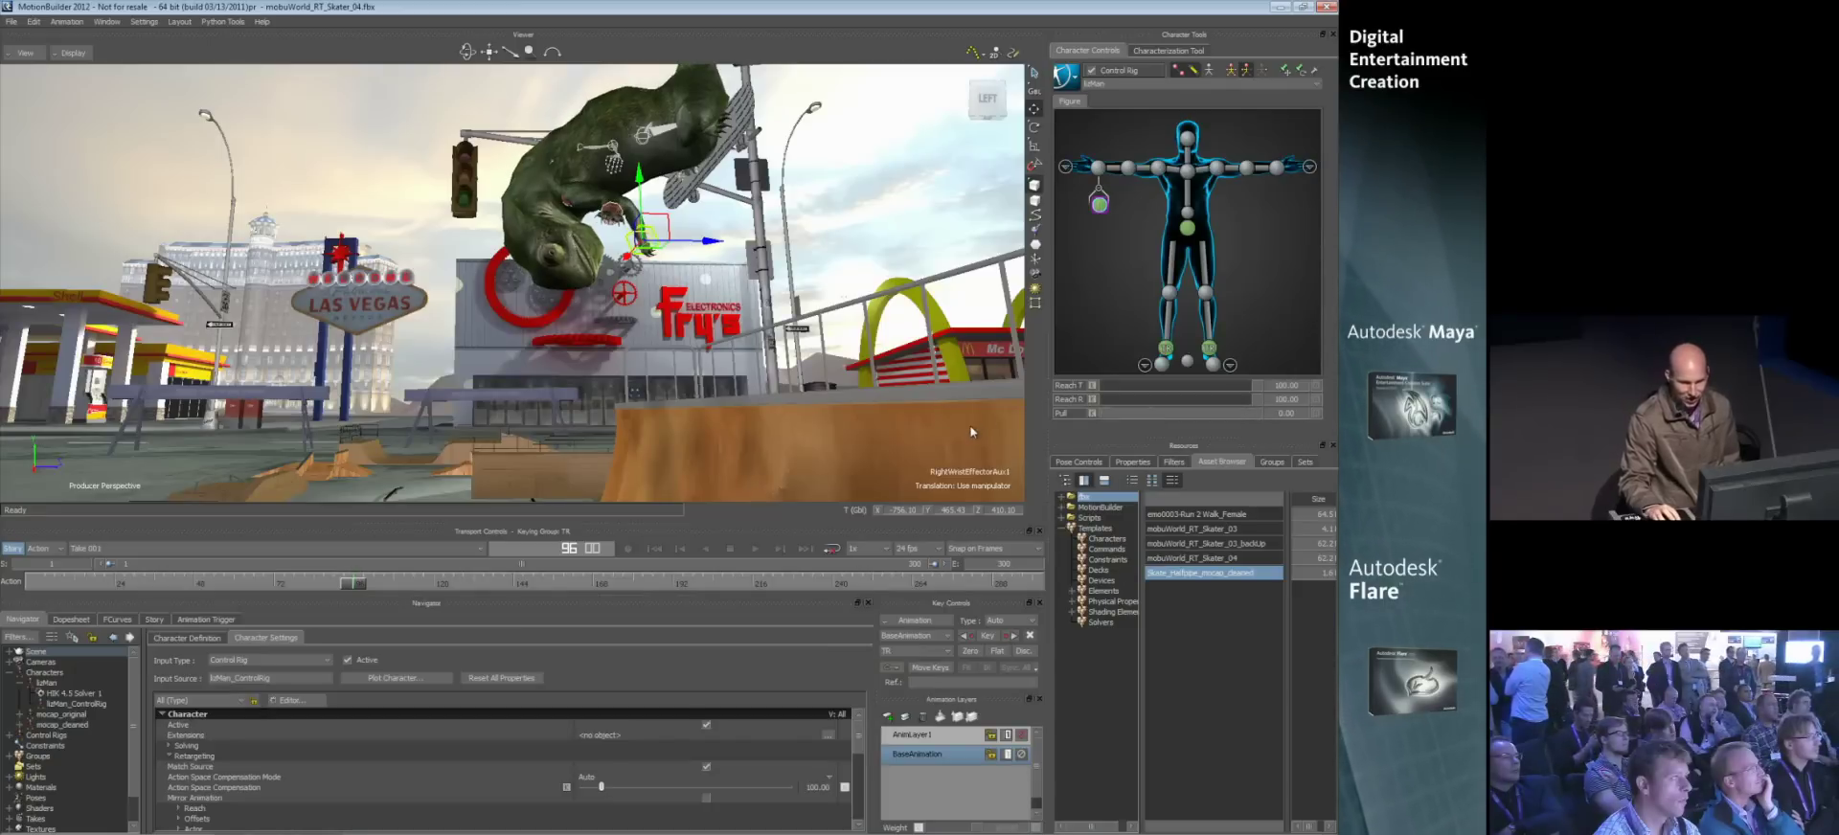
{"action": "left_click", "coordinate": [337, 583]}
{"action": "left_click_drag", "start_coordinate": [337, 584], "coordinate": [342, 583]}
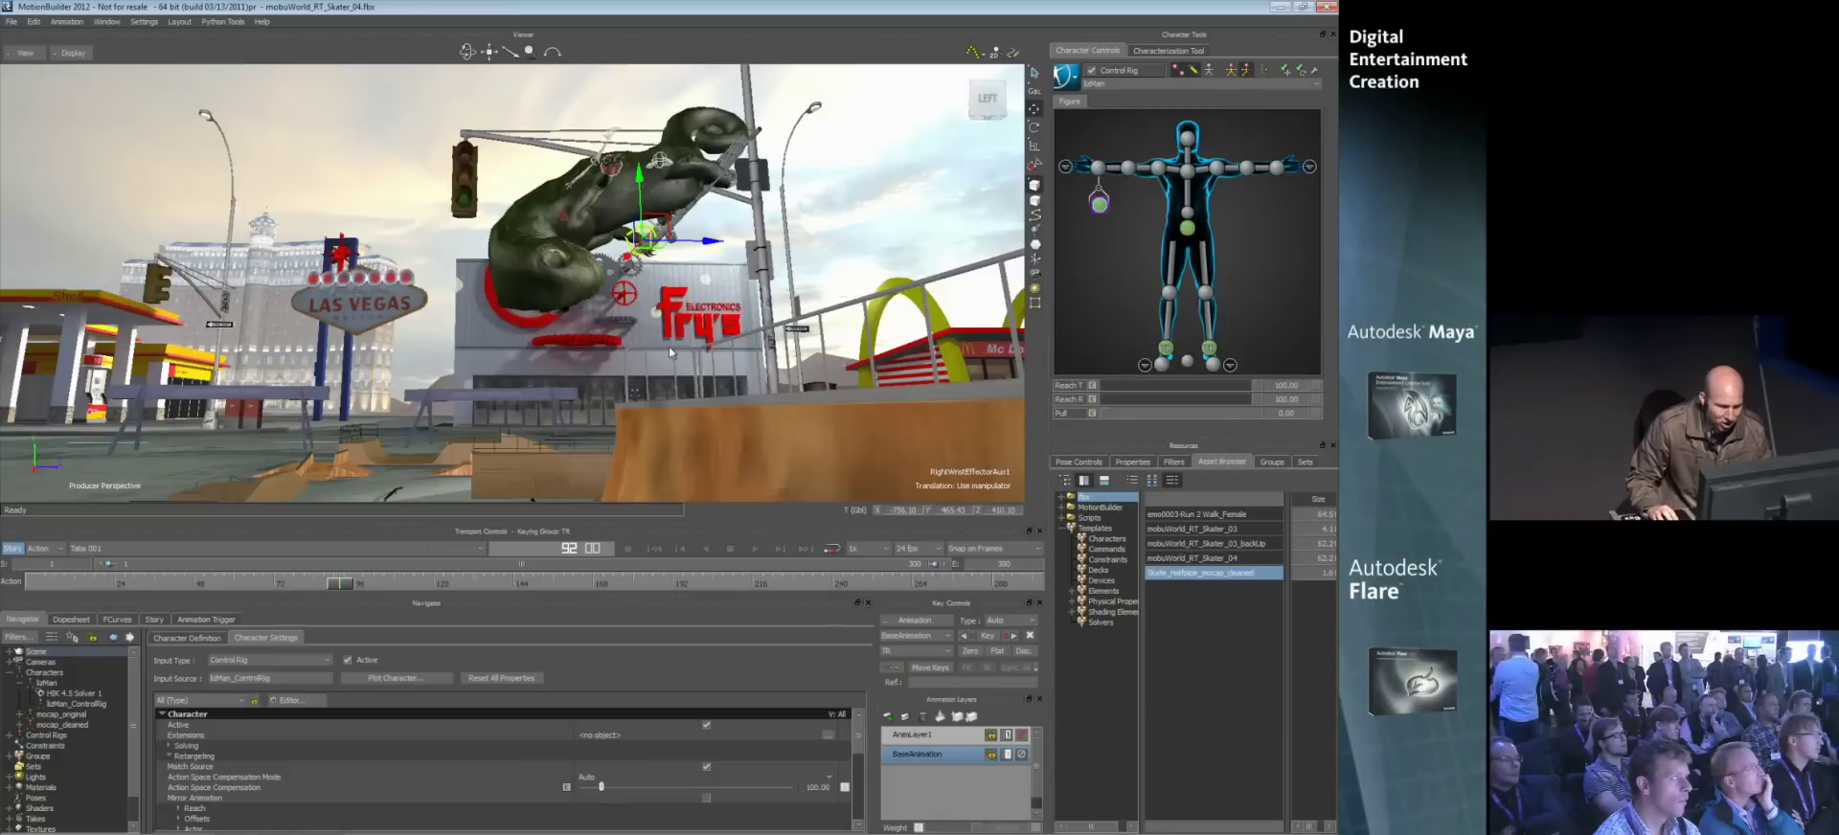
{"action": "left_click_drag", "start_coordinate": [669, 359], "coordinate": [659, 398], "text": "shift"}
{"action": "left_click_drag", "start_coordinate": [648, 264], "coordinate": [634, 269]}
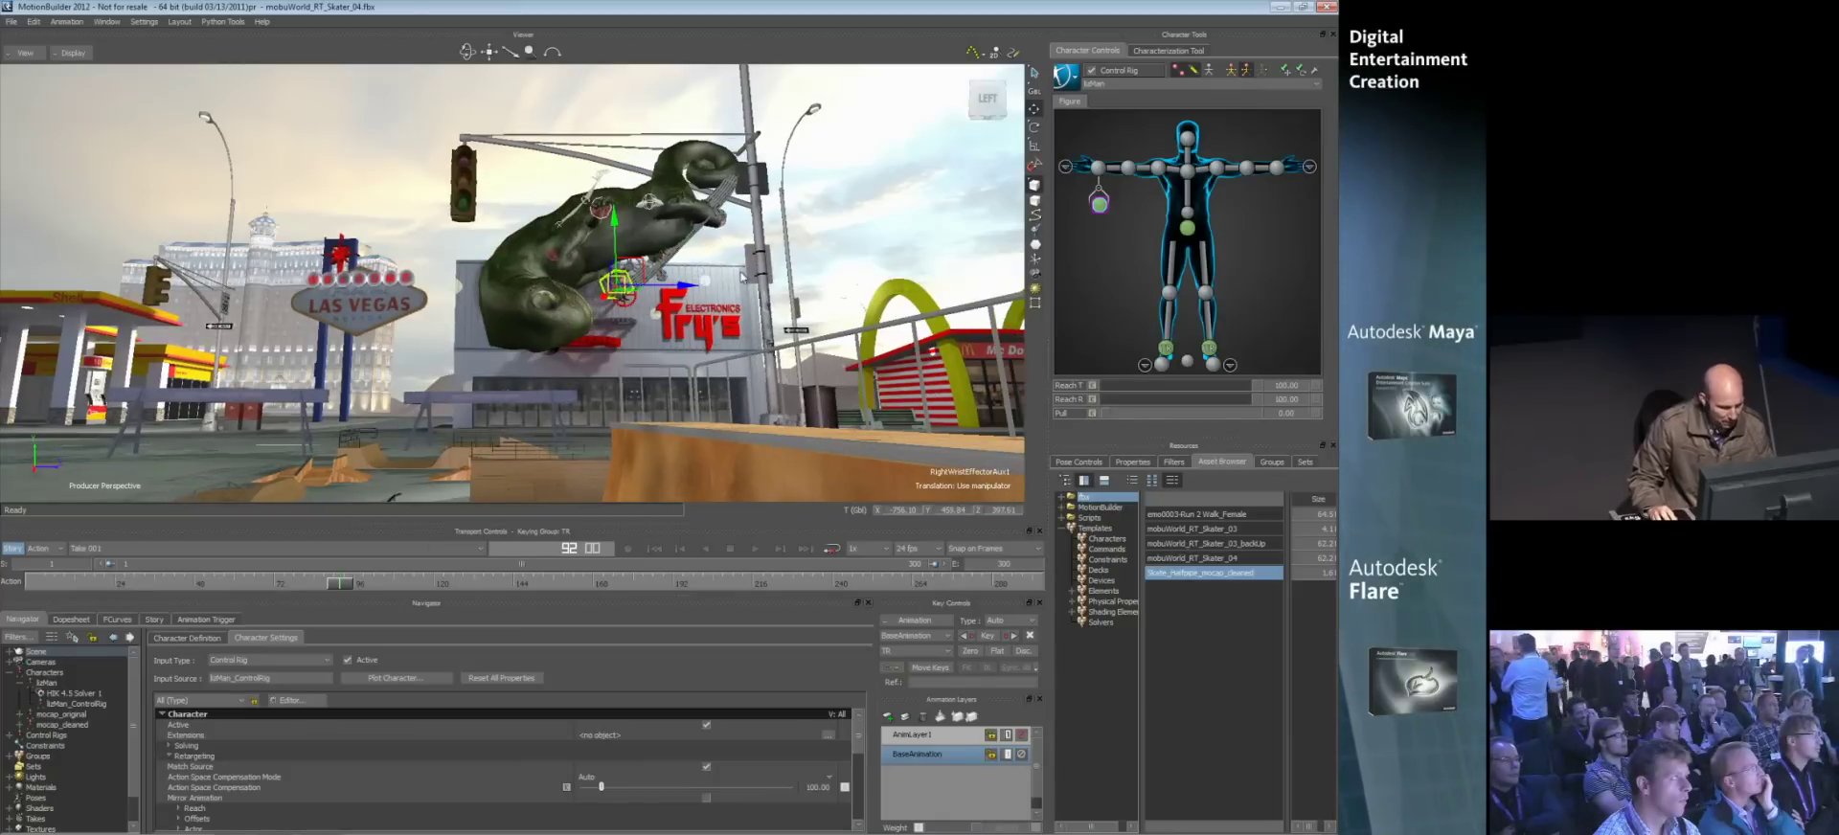
- Change the keying mode to Body Parts and make AnimLayer1 the active animation layer
{"action": "right_click", "coordinate": [718, 168]}
{"action": "left_click", "coordinate": [759, 191]}
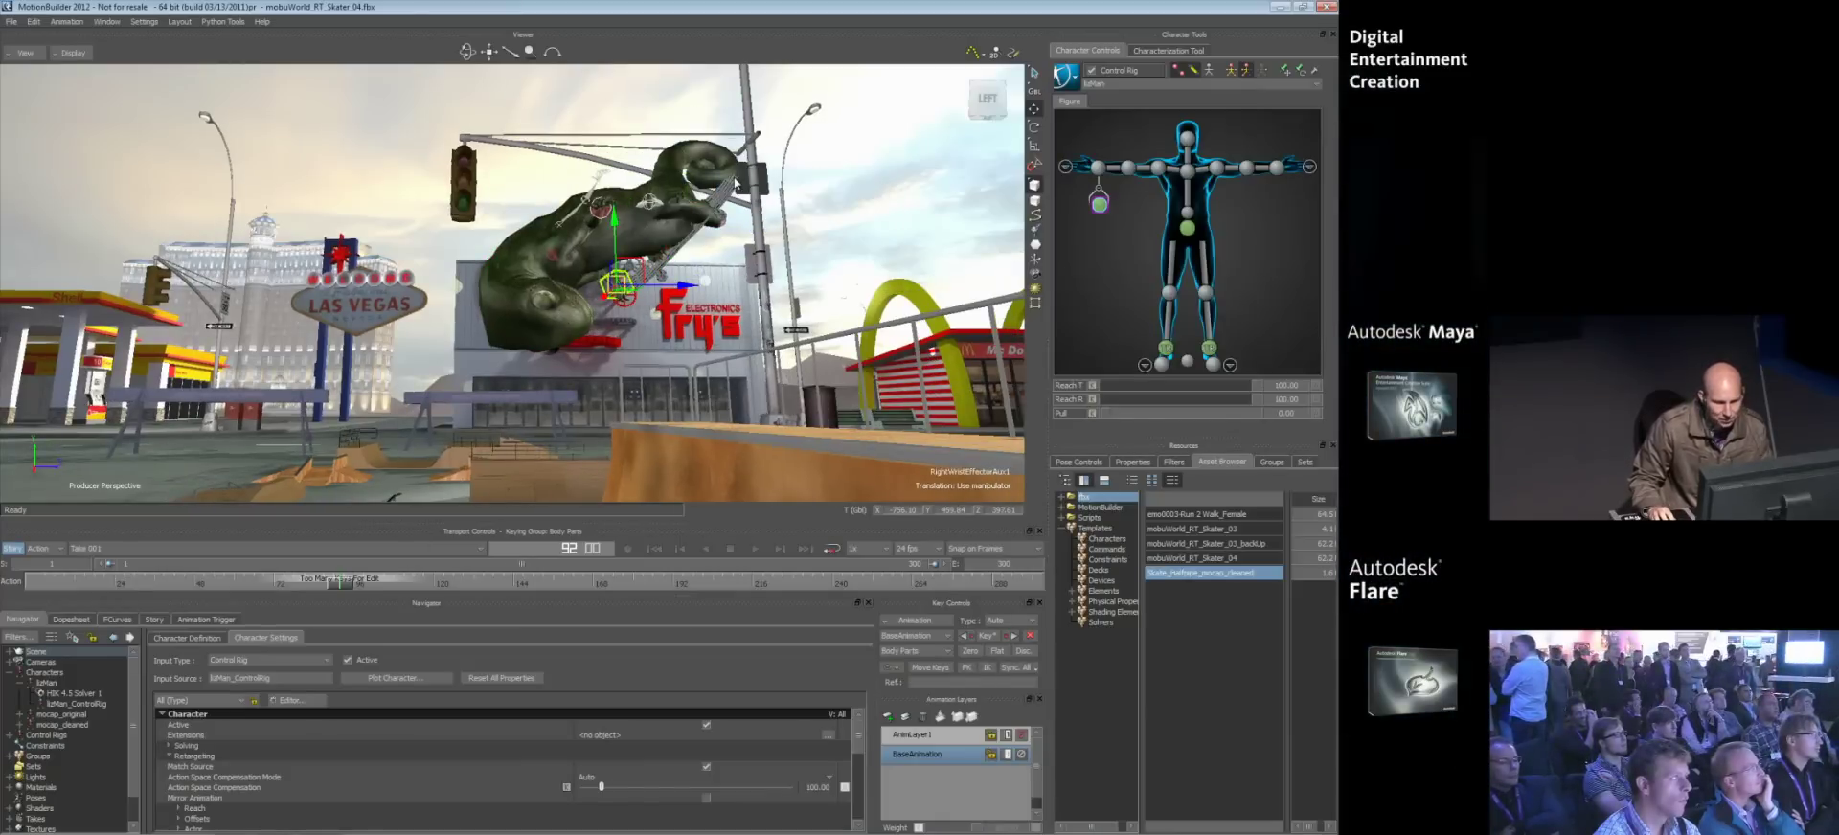
{"action": "left_click", "coordinate": [925, 740]}
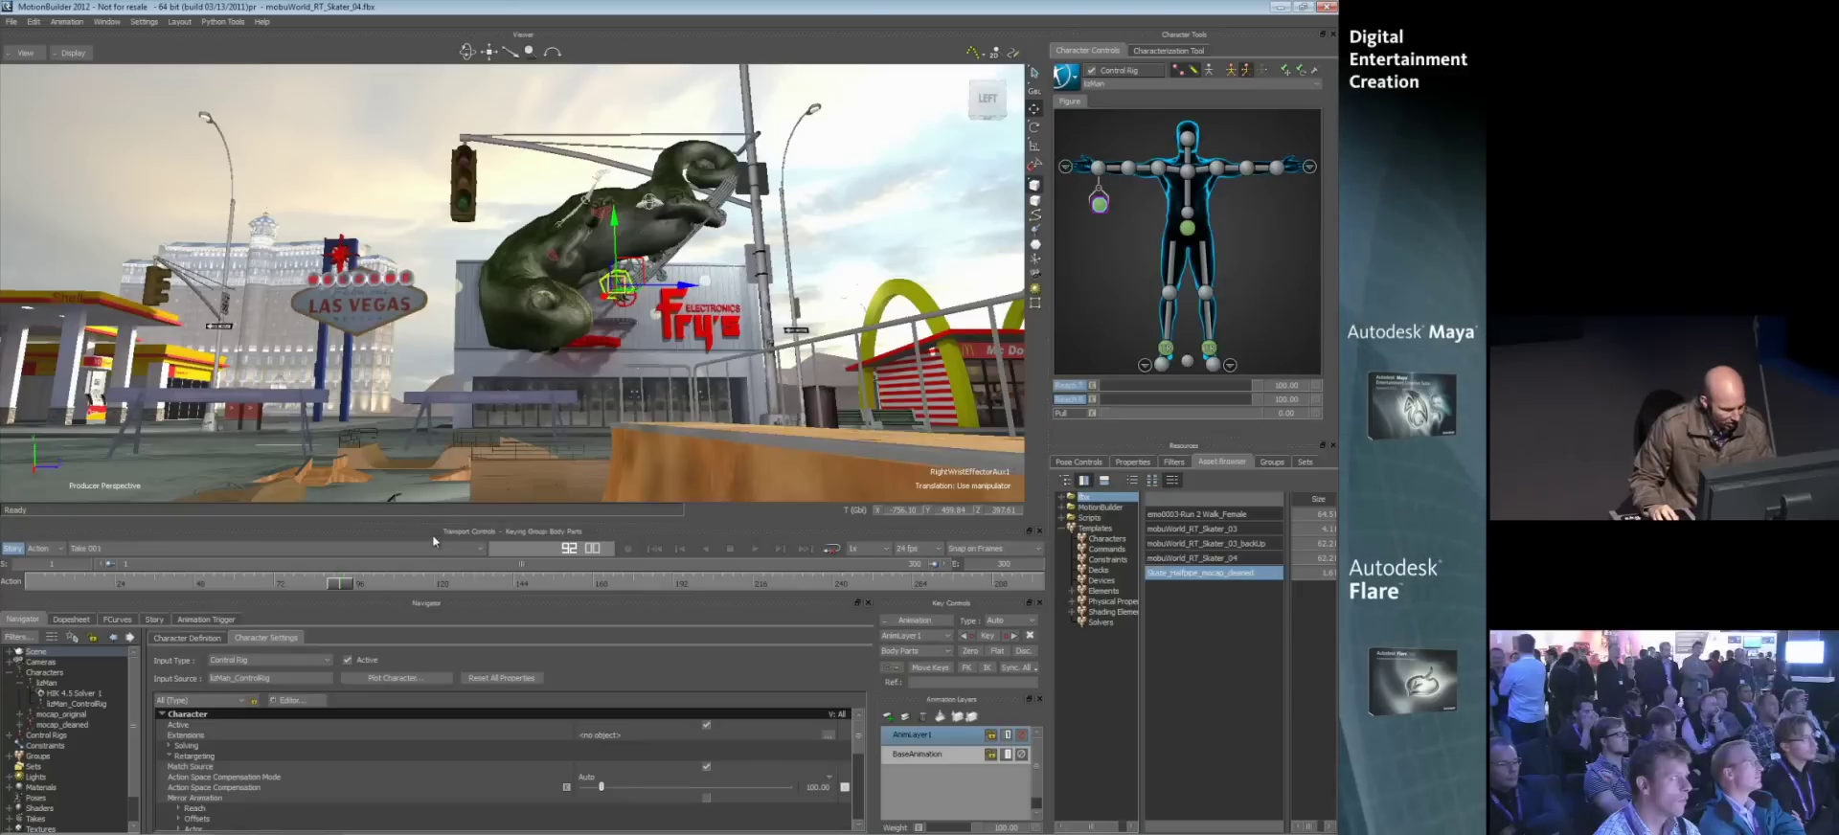
- Key the right wrist aux effector's Reach T and Reach R at 0 just before the hand plant and copy that key past it
{"action": "left_click_drag", "start_coordinate": [340, 588], "coordinate": [321, 590]}
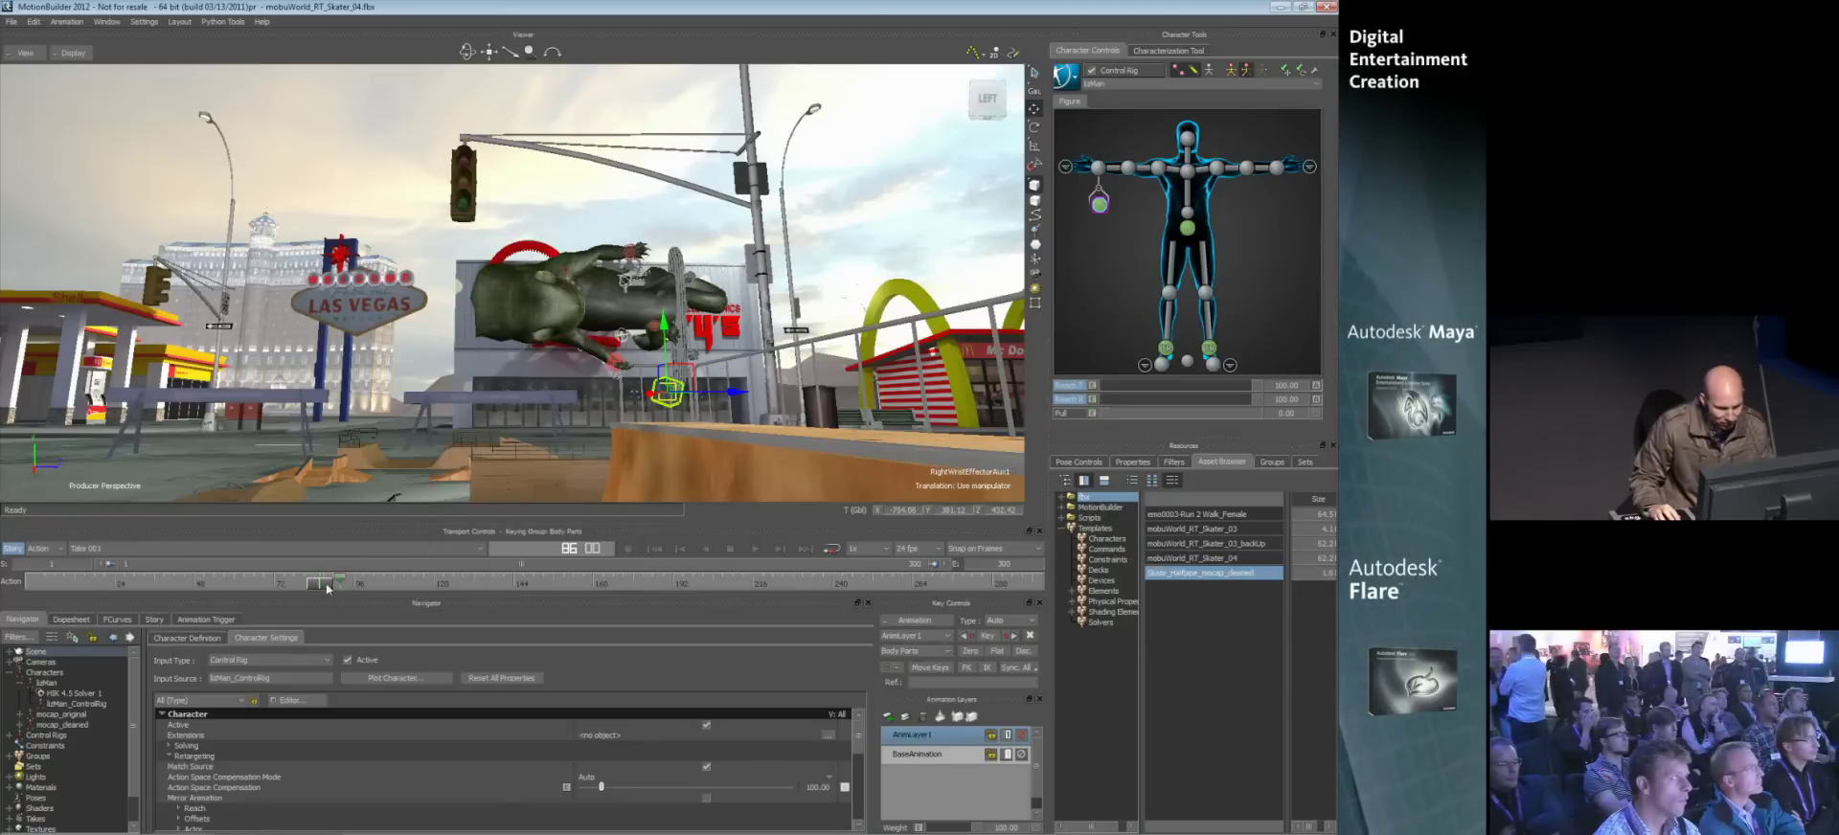
{"action": "left_click_drag", "start_coordinate": [1174, 387], "coordinate": [1089, 398]}
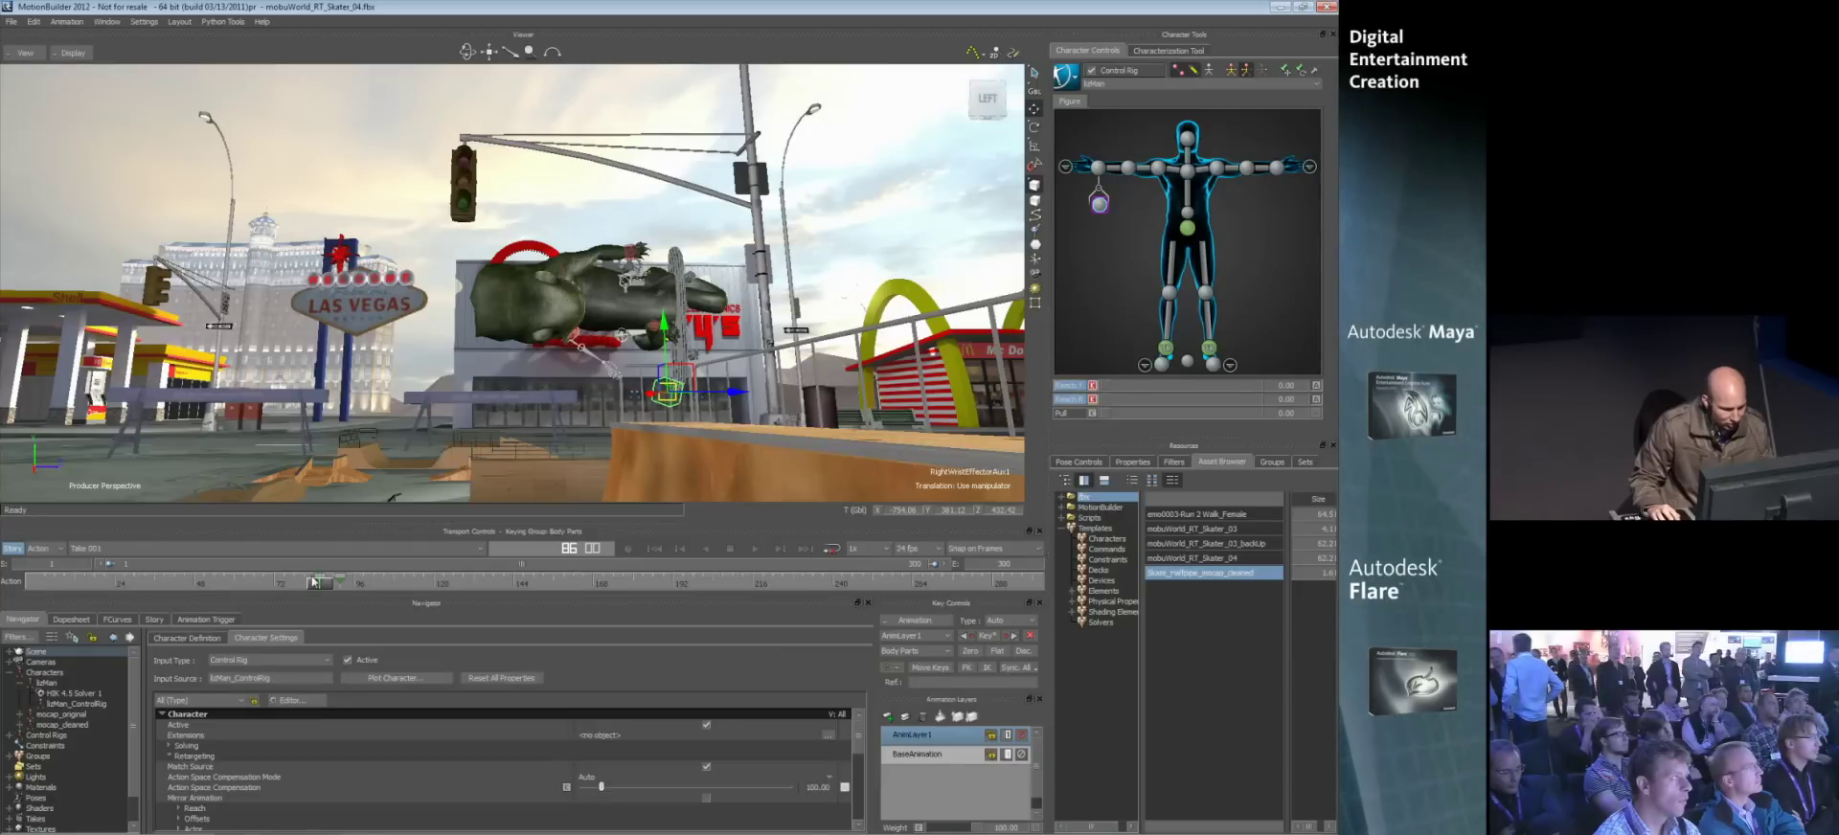
{"action": "left_click_drag", "start_coordinate": [323, 588], "coordinate": [439, 585]}
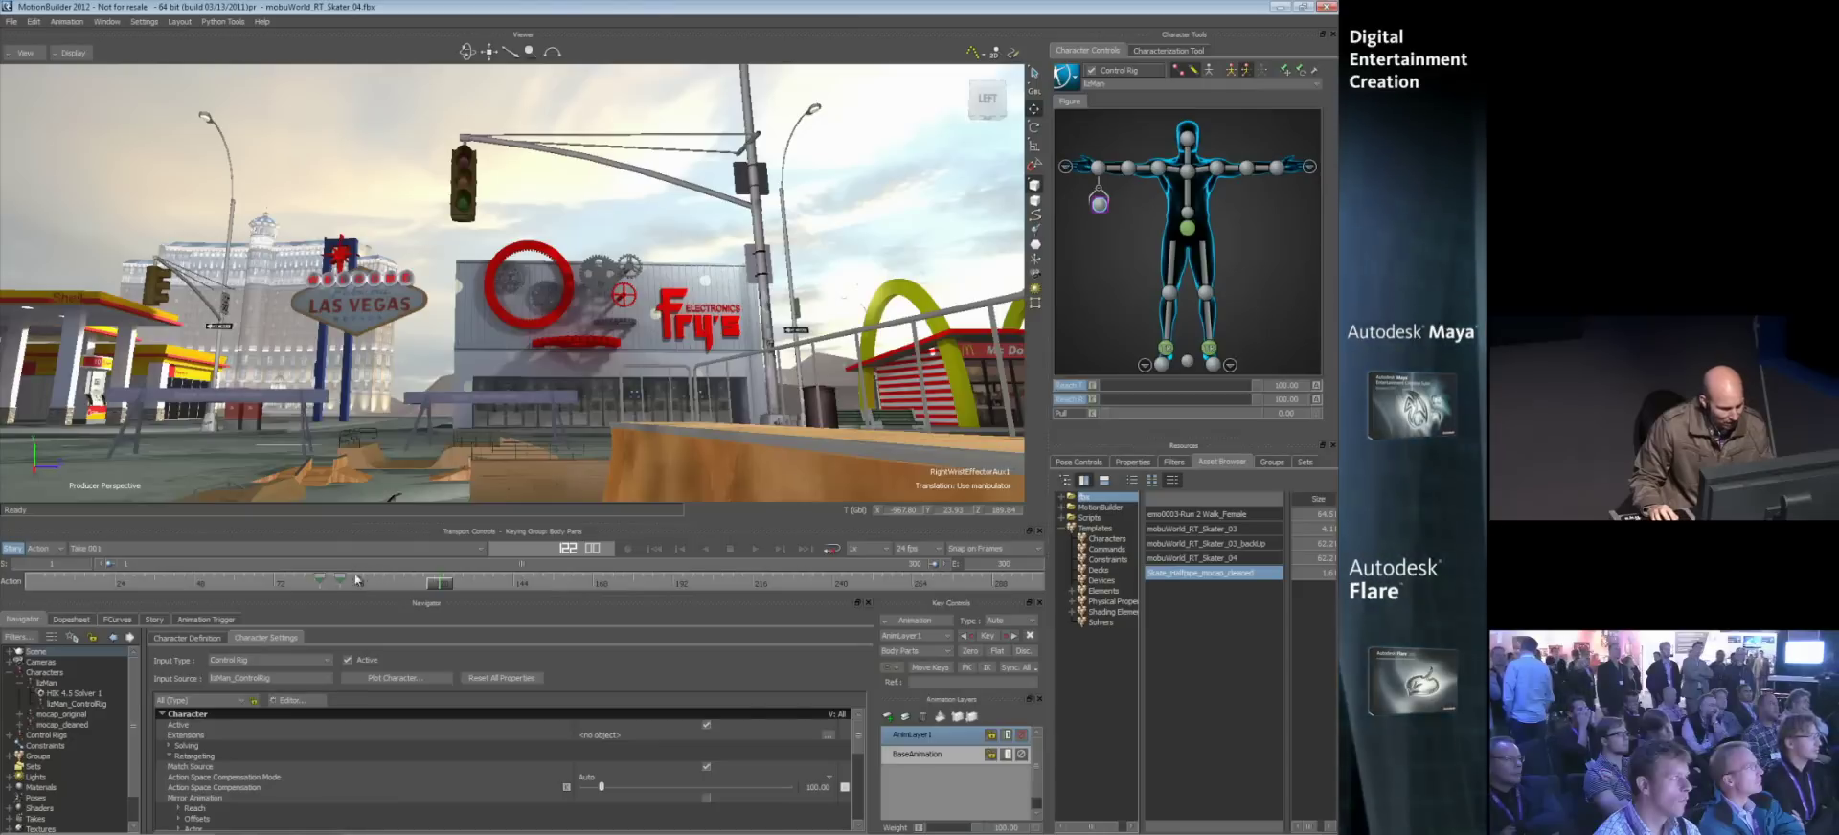
{"action": "mouse_move", "coordinate": [322, 583]}
{"action": "left_mouse_down", "text": "ctrl"}
{"action": "mouse_move", "coordinate": [458, 595]}
{"action": "mouse_move", "coordinate": [348, 587]}
{"action": "mouse_move", "coordinate": [393, 591]}
{"action": "left_mouse_up", "text": "ctrl"}
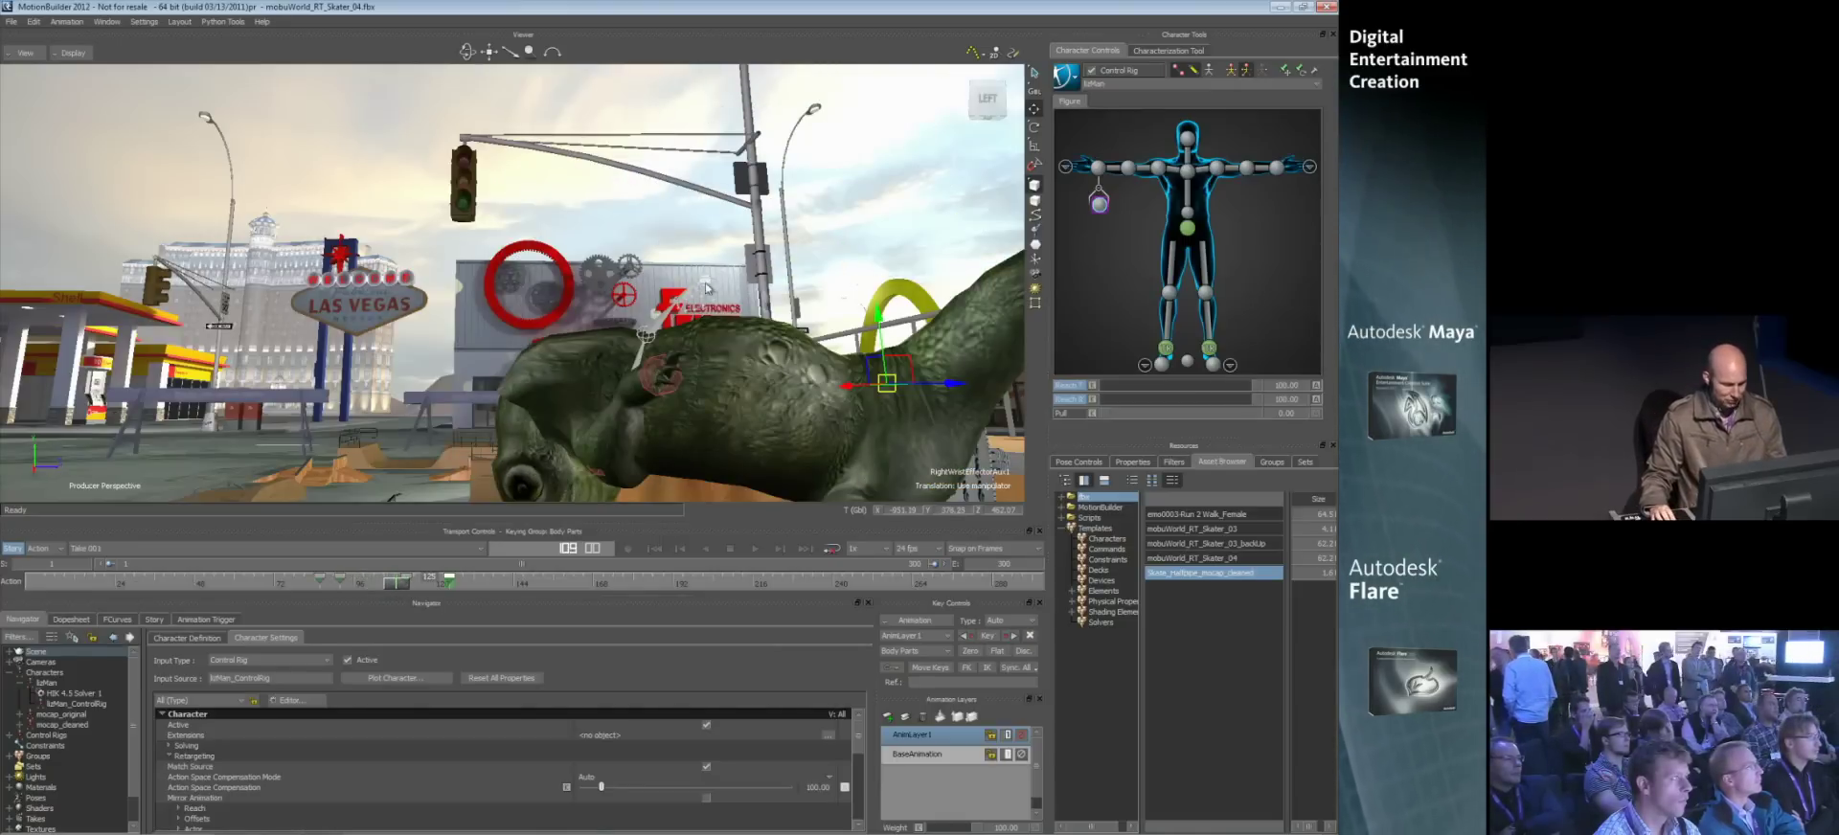
- Compare the hand plant in X-Ray display by switching the character's source to mocap_cleaned and back to the control rig
{"action": "left_click_drag", "start_coordinate": [666, 273], "coordinate": [662, 284], "text": "shift"}
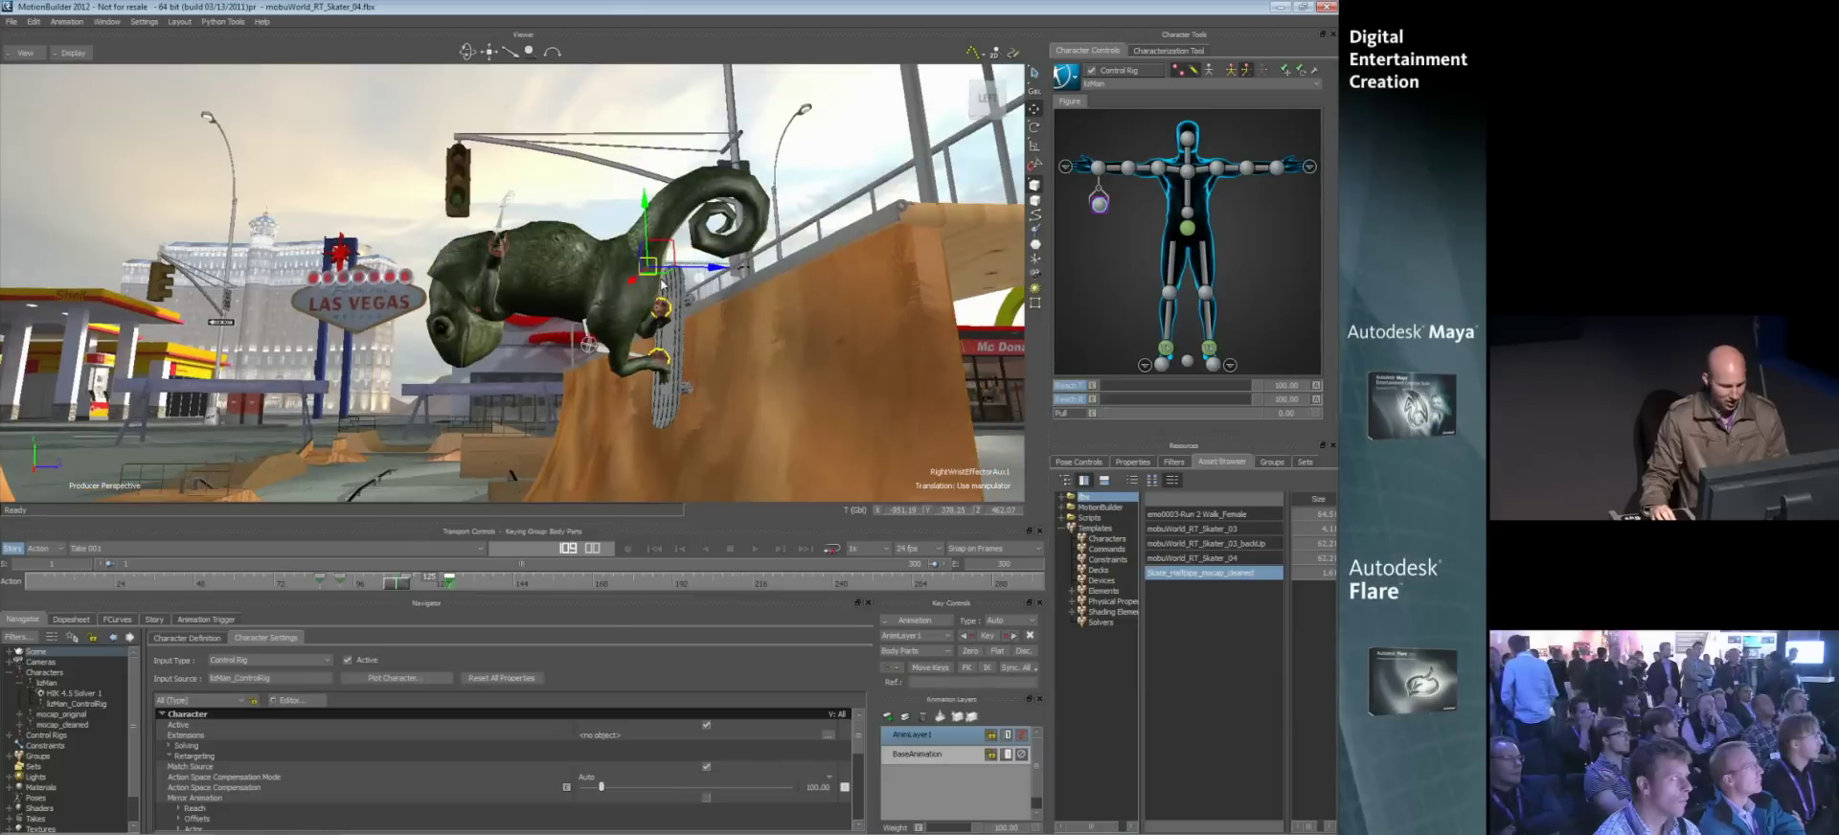
{"action": "key", "text": "ctrl+x"}
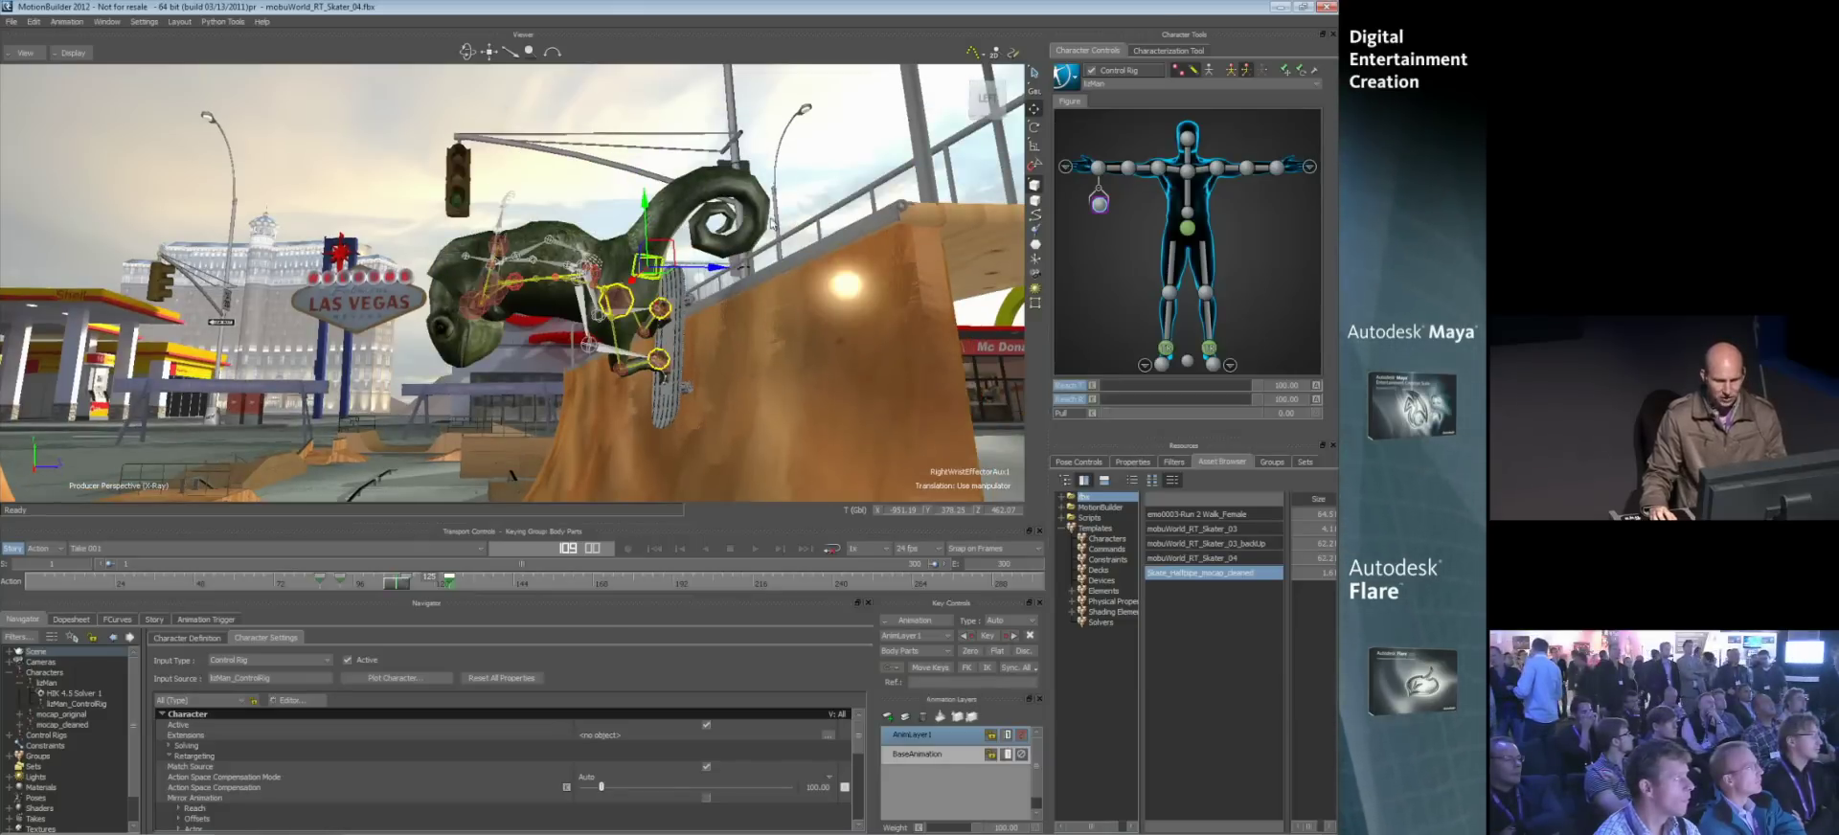
{"action": "left_click", "coordinate": [1077, 84]}
{"action": "mouse_move", "coordinate": [1082, 112]}
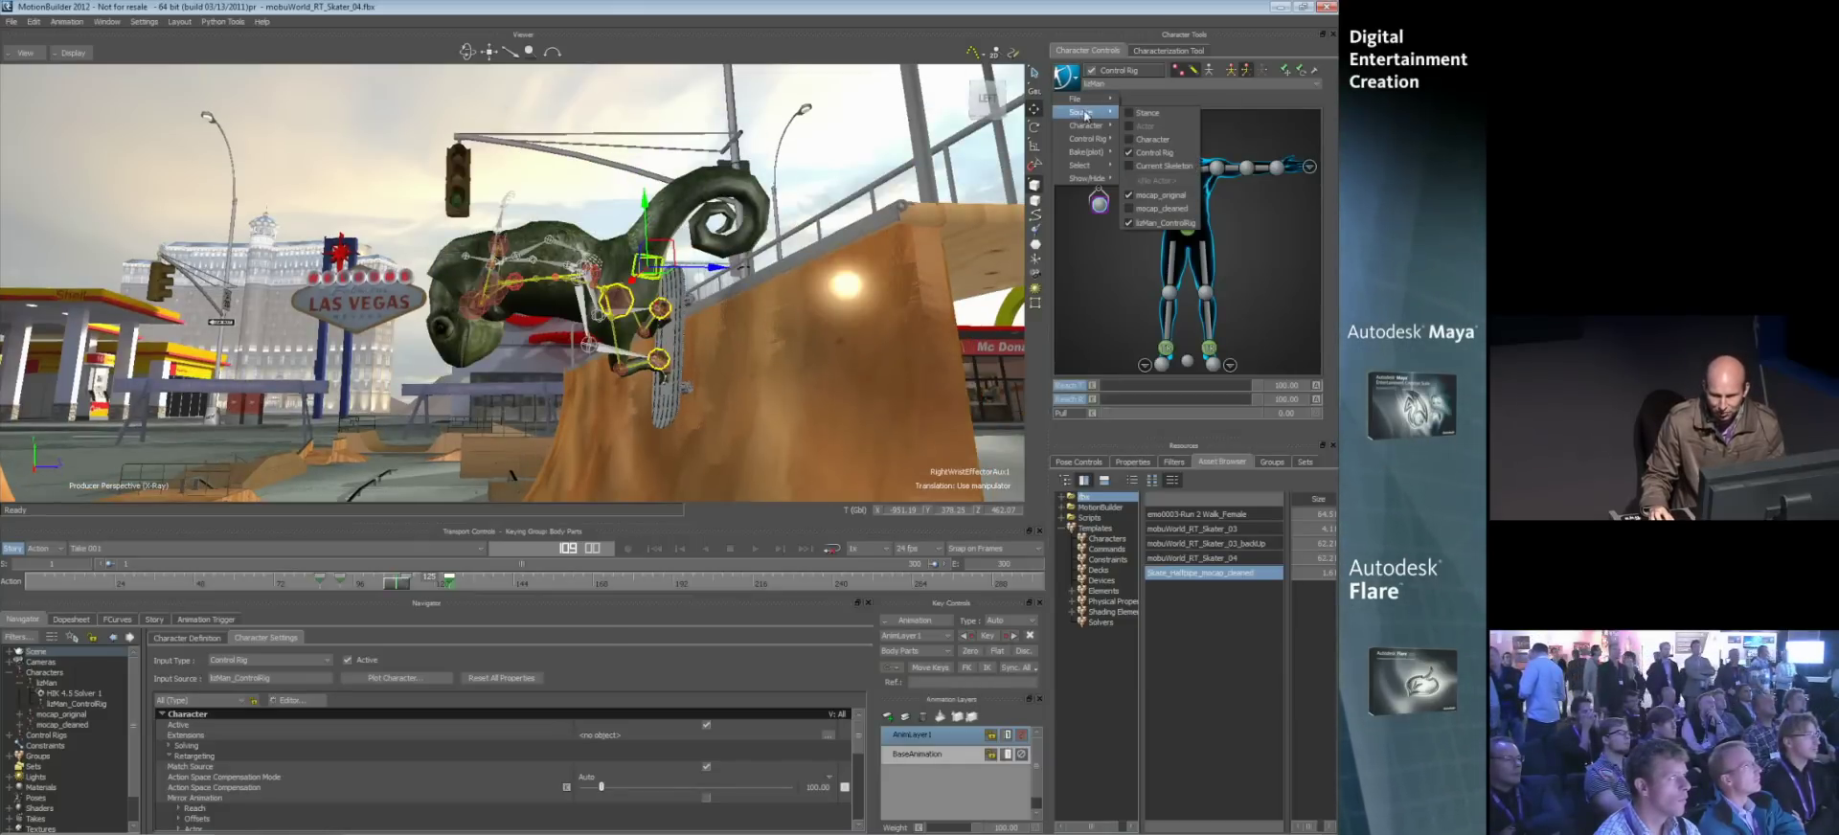
{"action": "left_click", "coordinate": [1169, 210]}
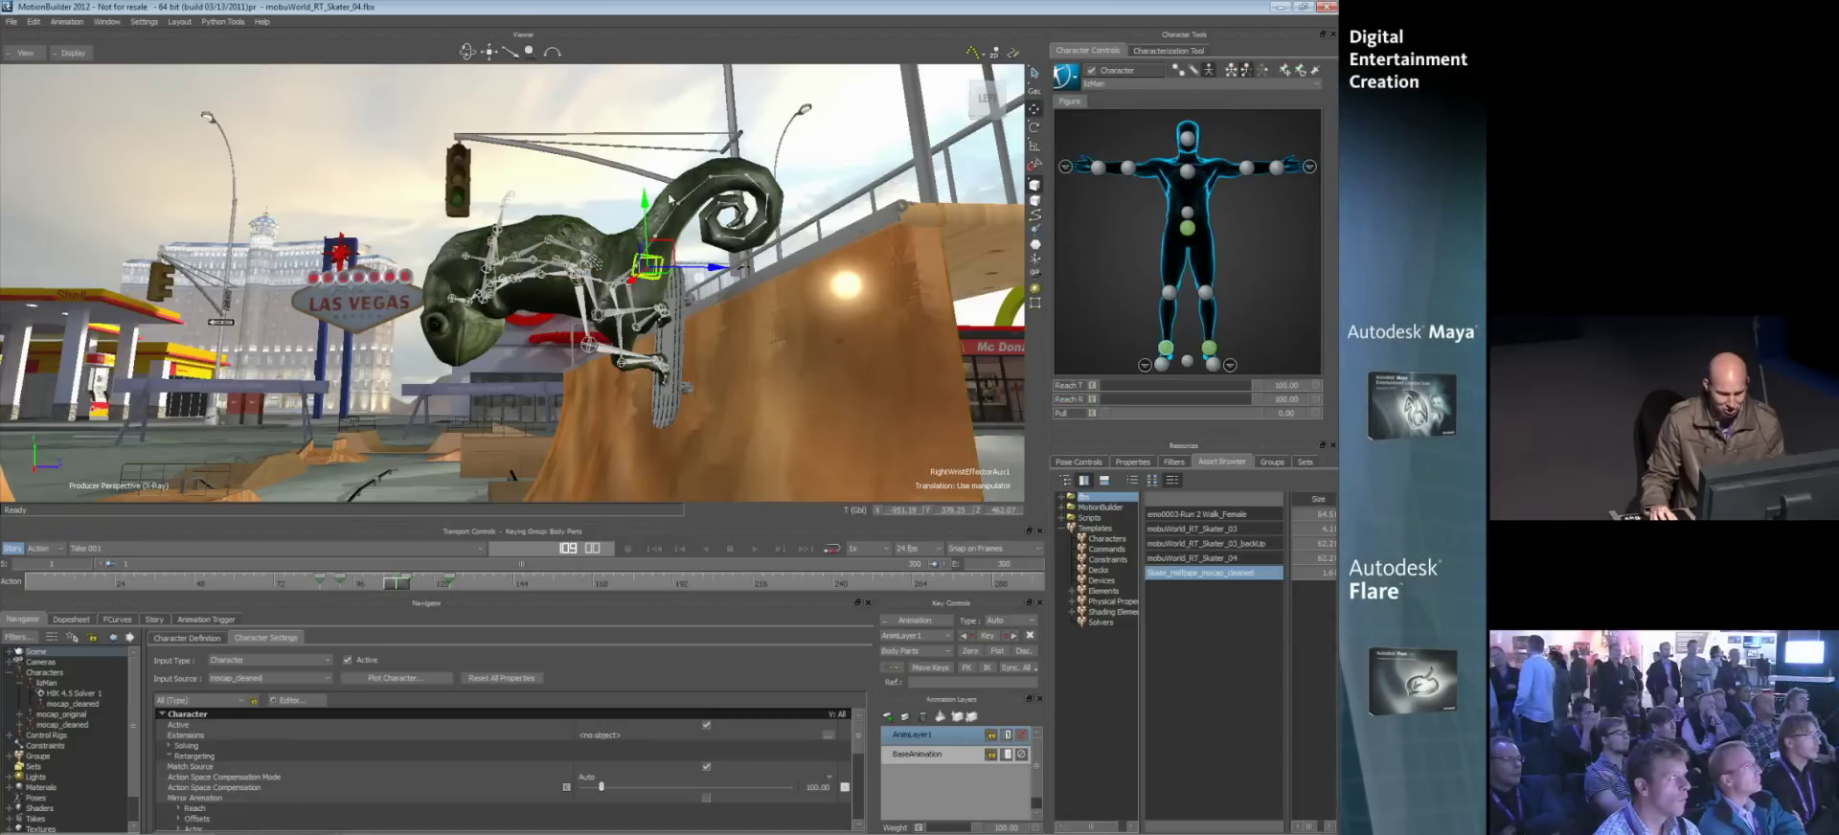
{"action": "key", "text": "ctrl+a"}
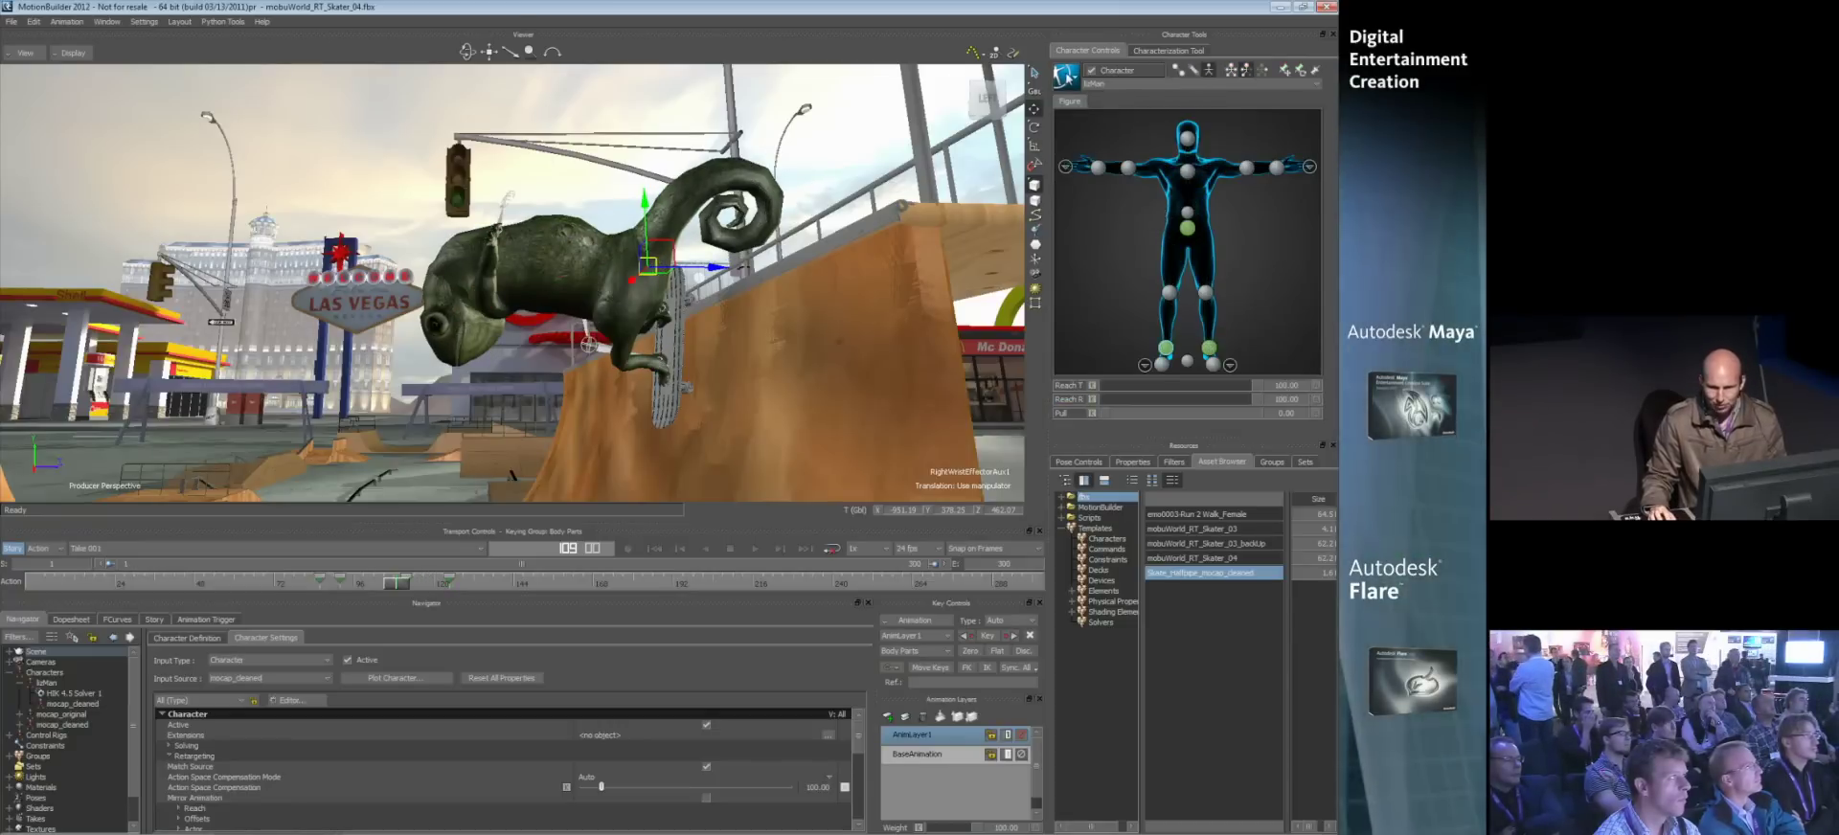
{"action": "left_click", "coordinate": [1066, 77]}
{"action": "mouse_move", "coordinate": [1090, 139]}
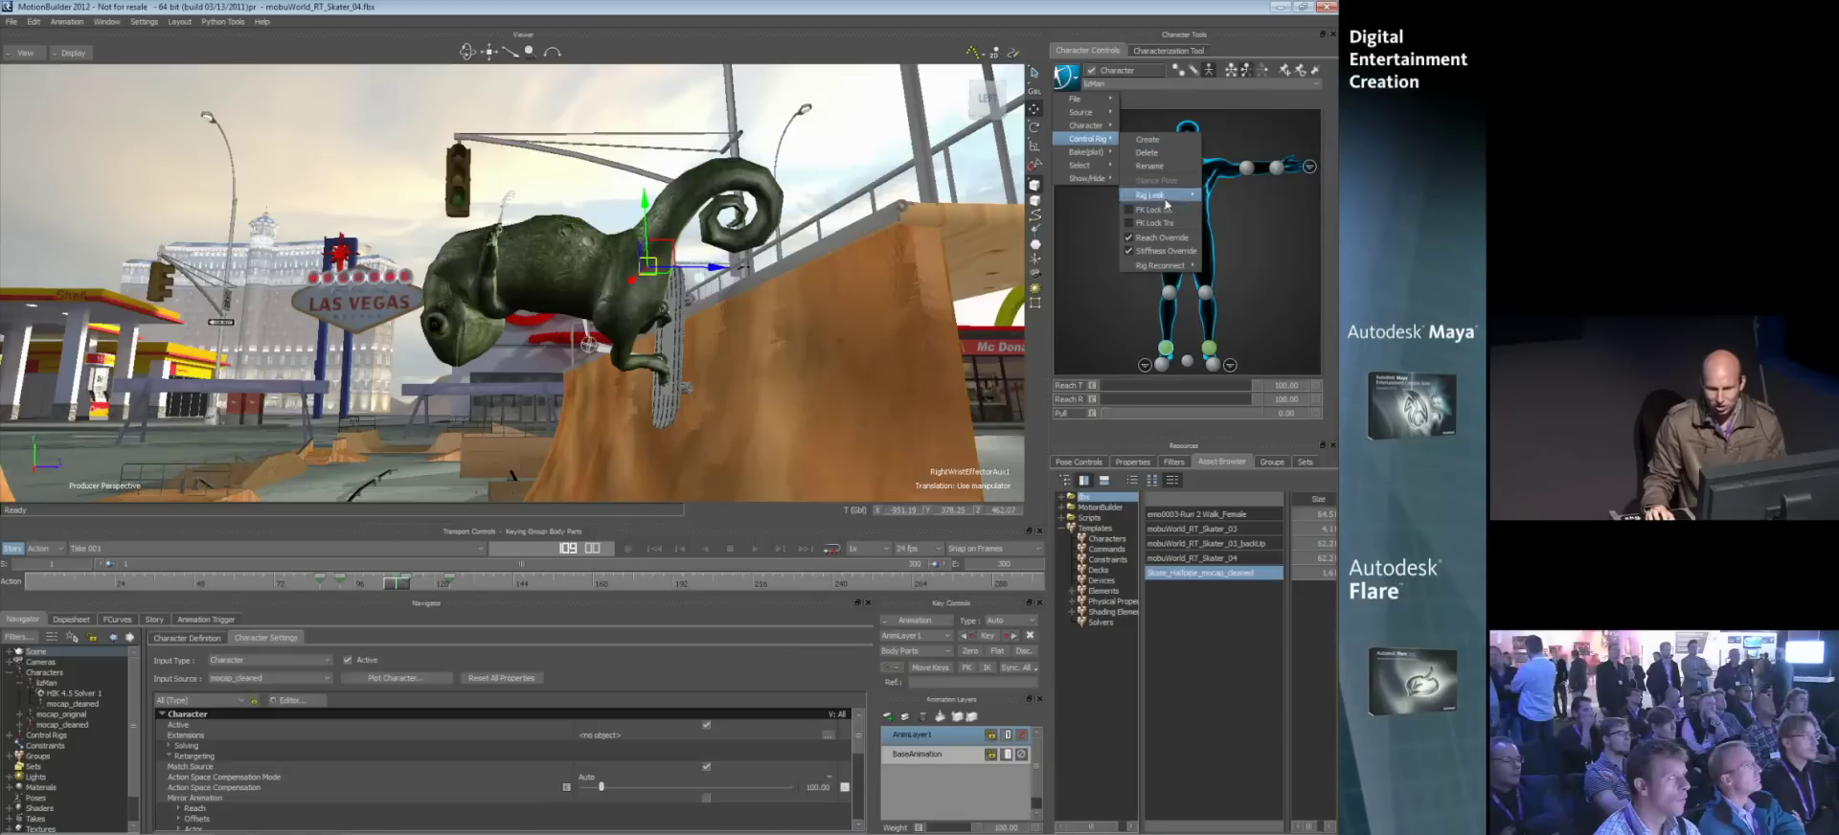
{"action": "left_click", "coordinate": [1170, 166]}
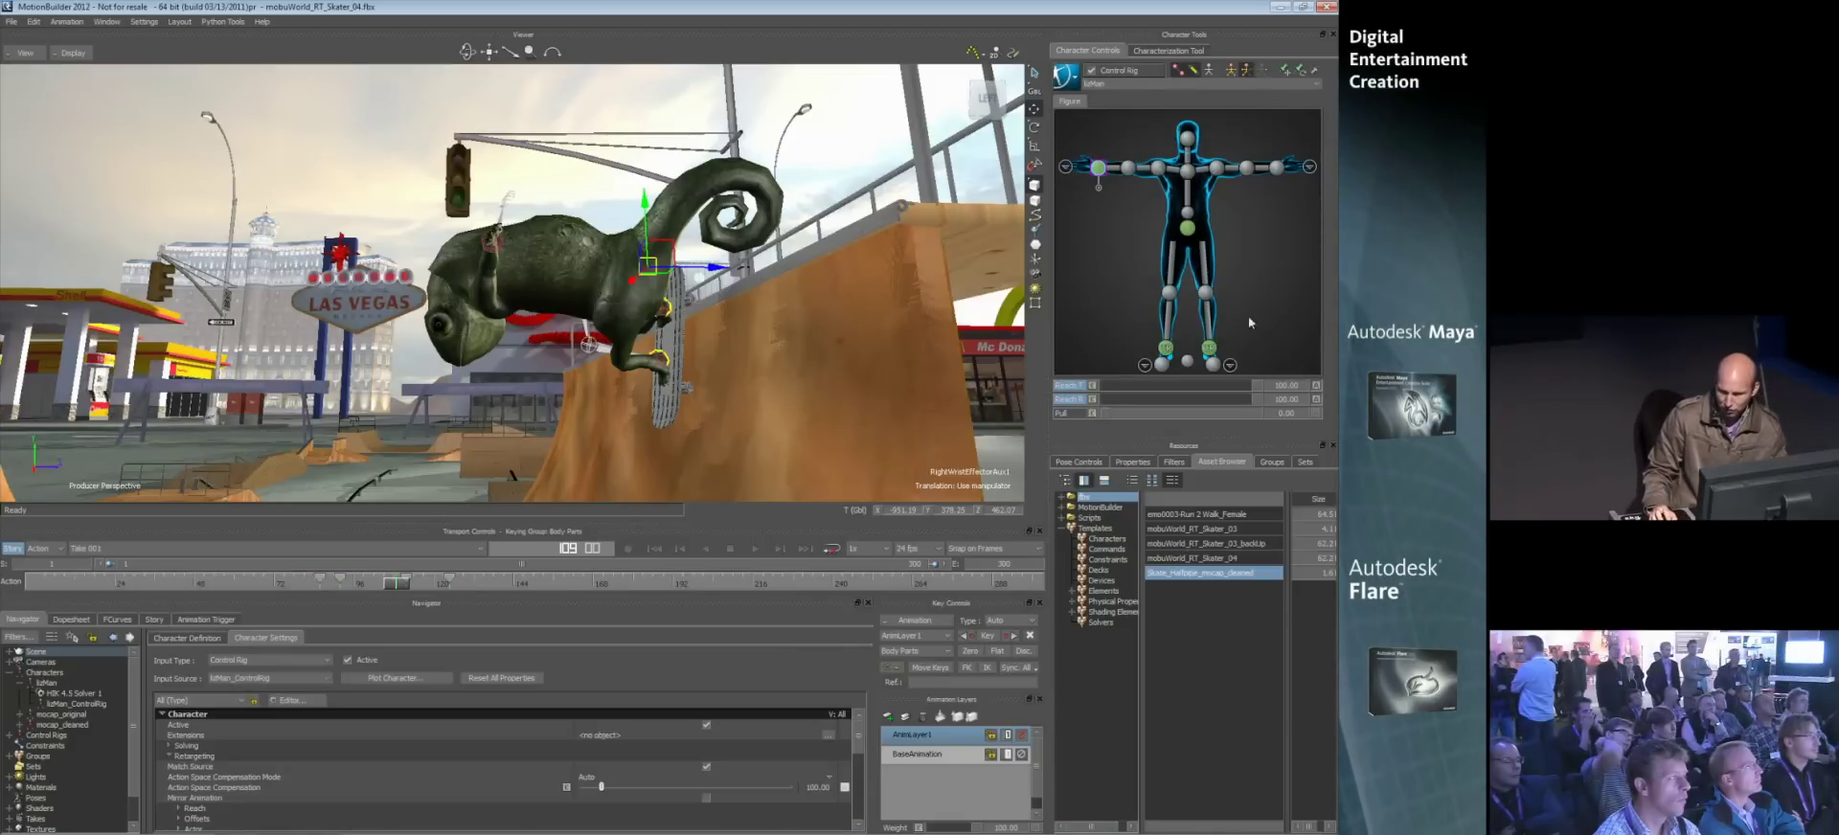
- Clear the selection, display models only, and scrub through the skating motion to review the retargeted chameleon
{"action": "key", "text": "shift+d"}
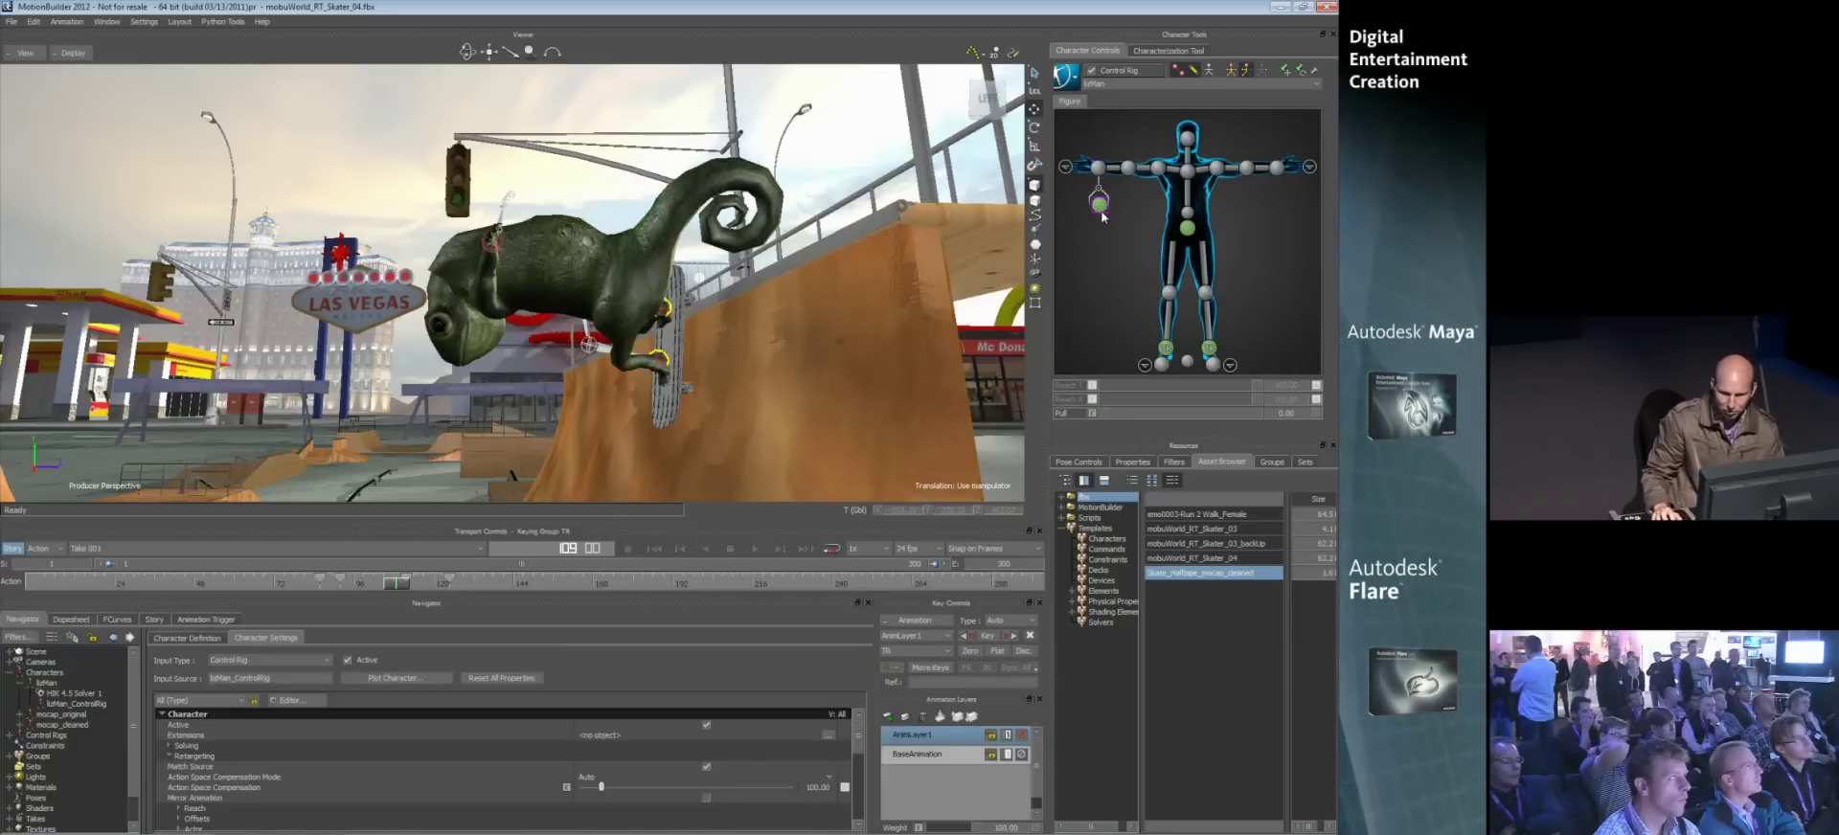
{"action": "left_click", "coordinate": [1101, 207]}
{"action": "key", "text": "shift+d"}
{"action": "left_click_drag", "start_coordinate": [726, 299], "coordinate": [575, 304], "text": "ctrl"}
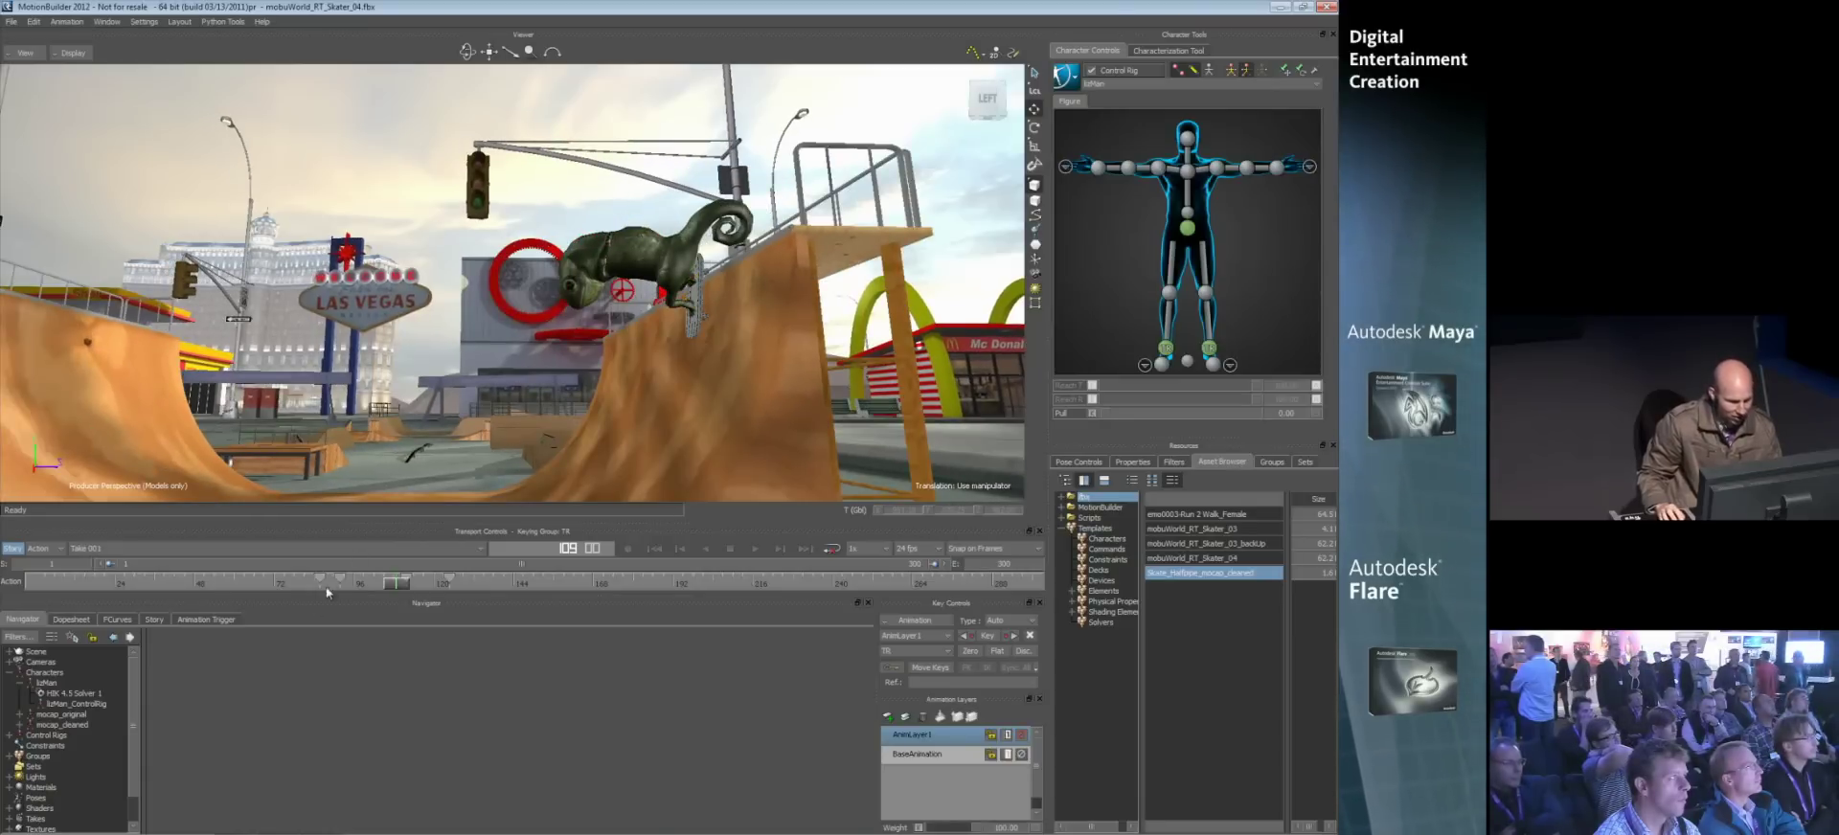
{"action": "left_click_drag", "start_coordinate": [395, 589], "coordinate": [546, 589]}
{"action": "left_click_drag", "start_coordinate": [324, 381], "coordinate": [400, 384], "text": "shift"}
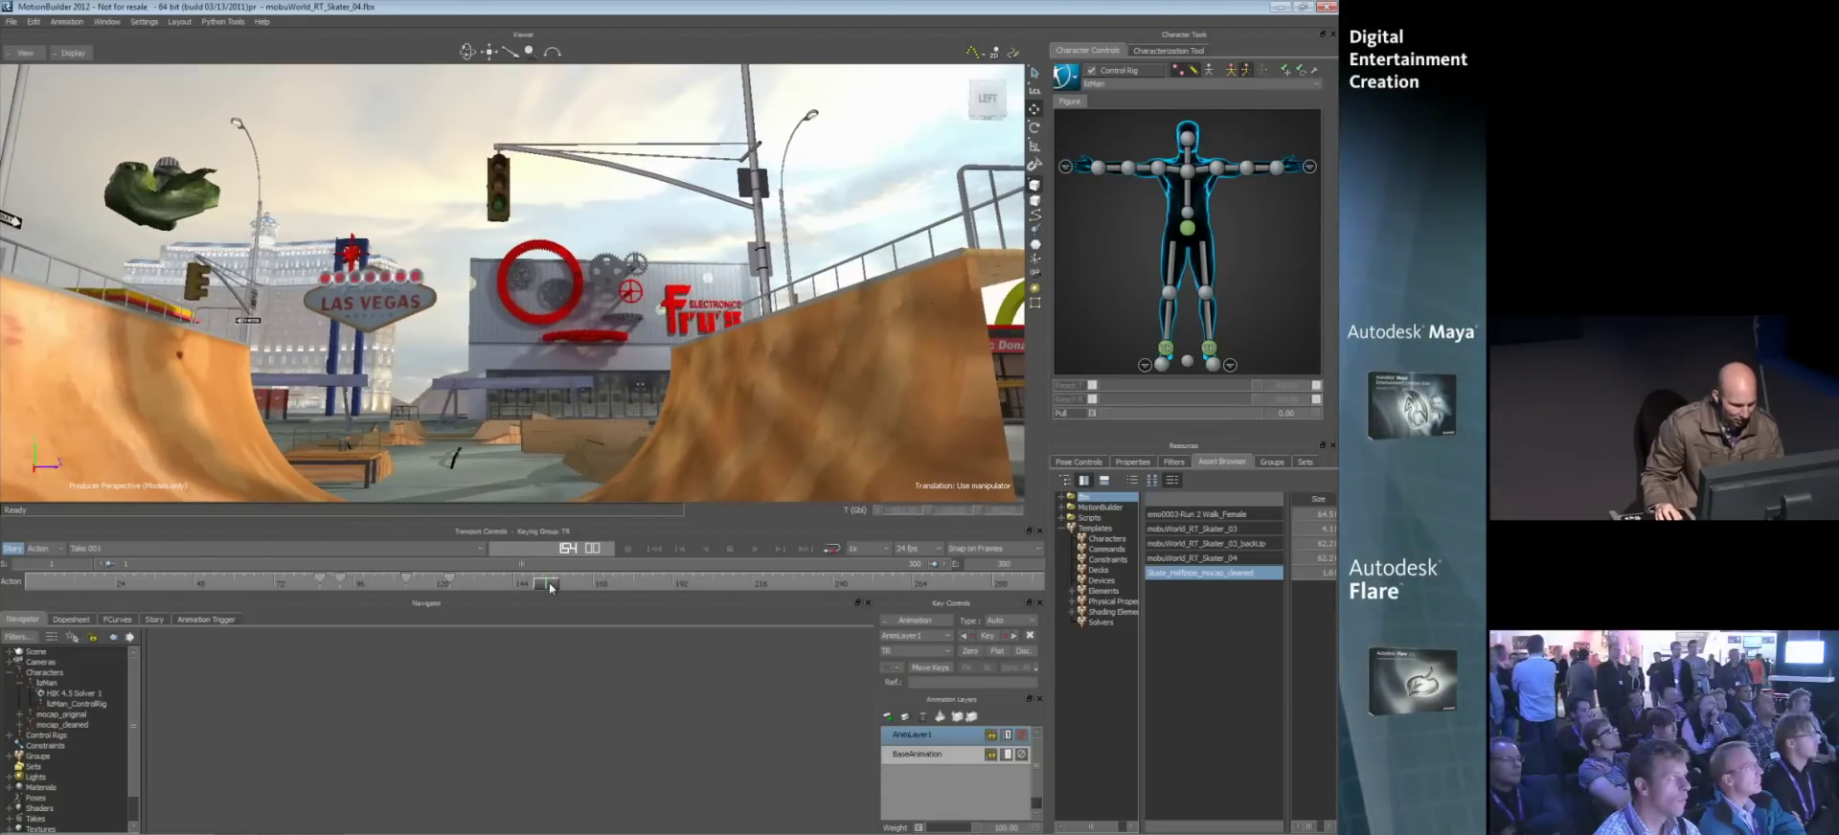
{"action": "left_click_drag", "start_coordinate": [550, 588], "coordinate": [774, 596]}
{"action": "mouse_move", "coordinate": [623, 410]}
{"action": "left_mouse_down", "text": "ctrl"}
{"action": "mouse_move", "coordinate": [673, 393]}
{"action": "mouse_move", "coordinate": [636, 396]}
{"action": "left_mouse_up", "text": "ctrl"}
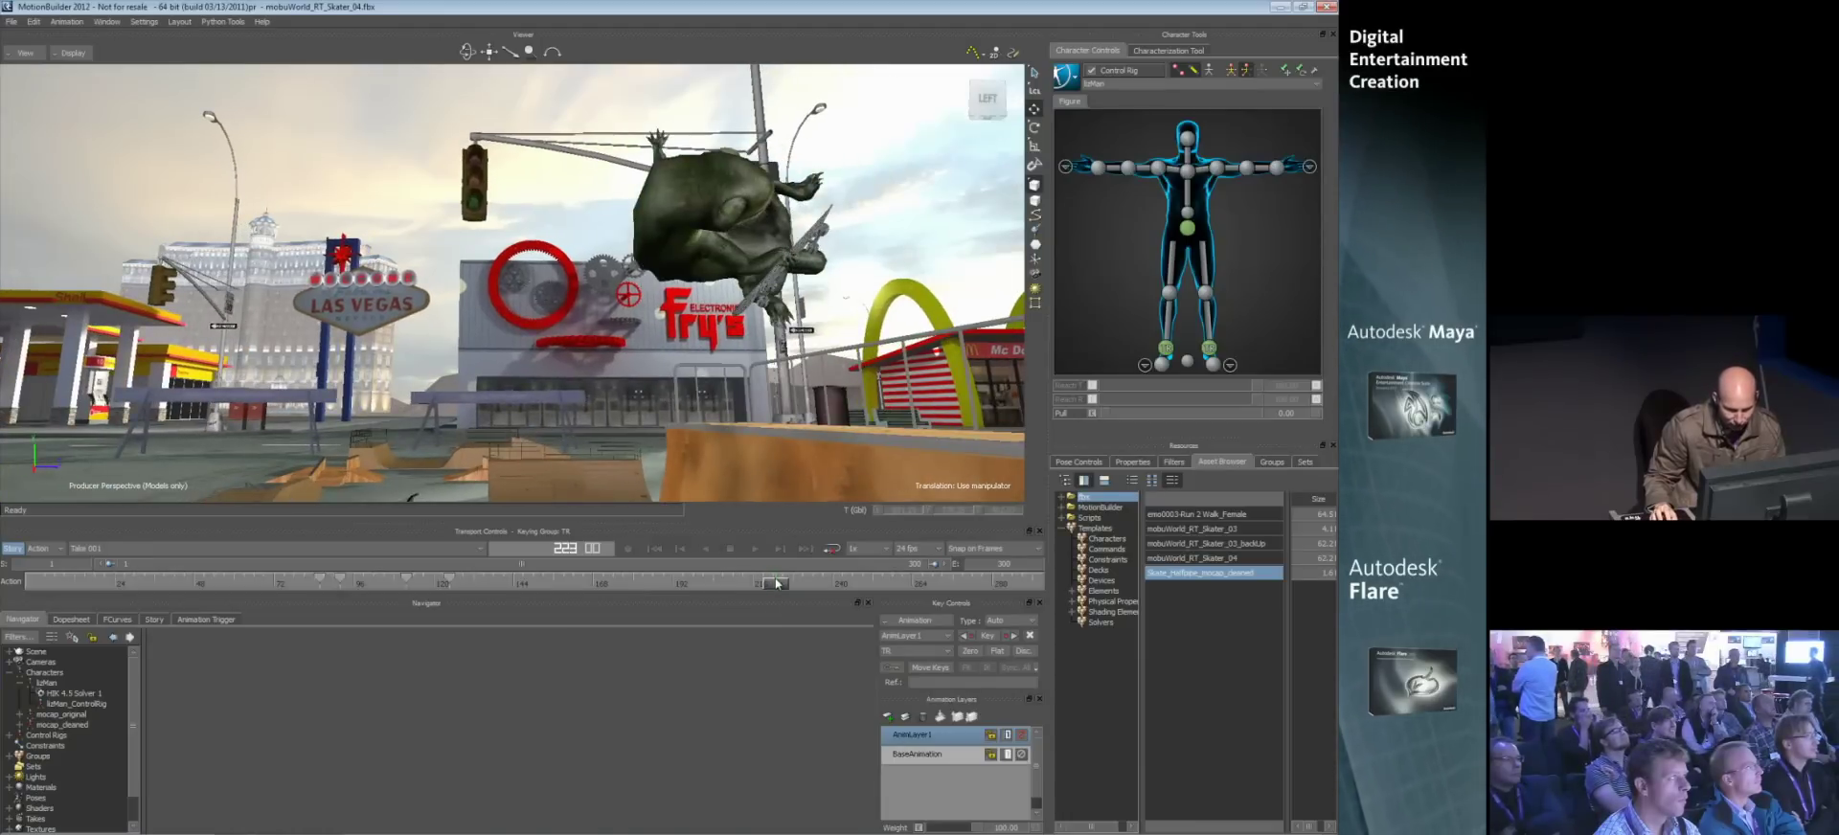
{"action": "left_click_drag", "start_coordinate": [777, 584], "coordinate": [613, 582]}
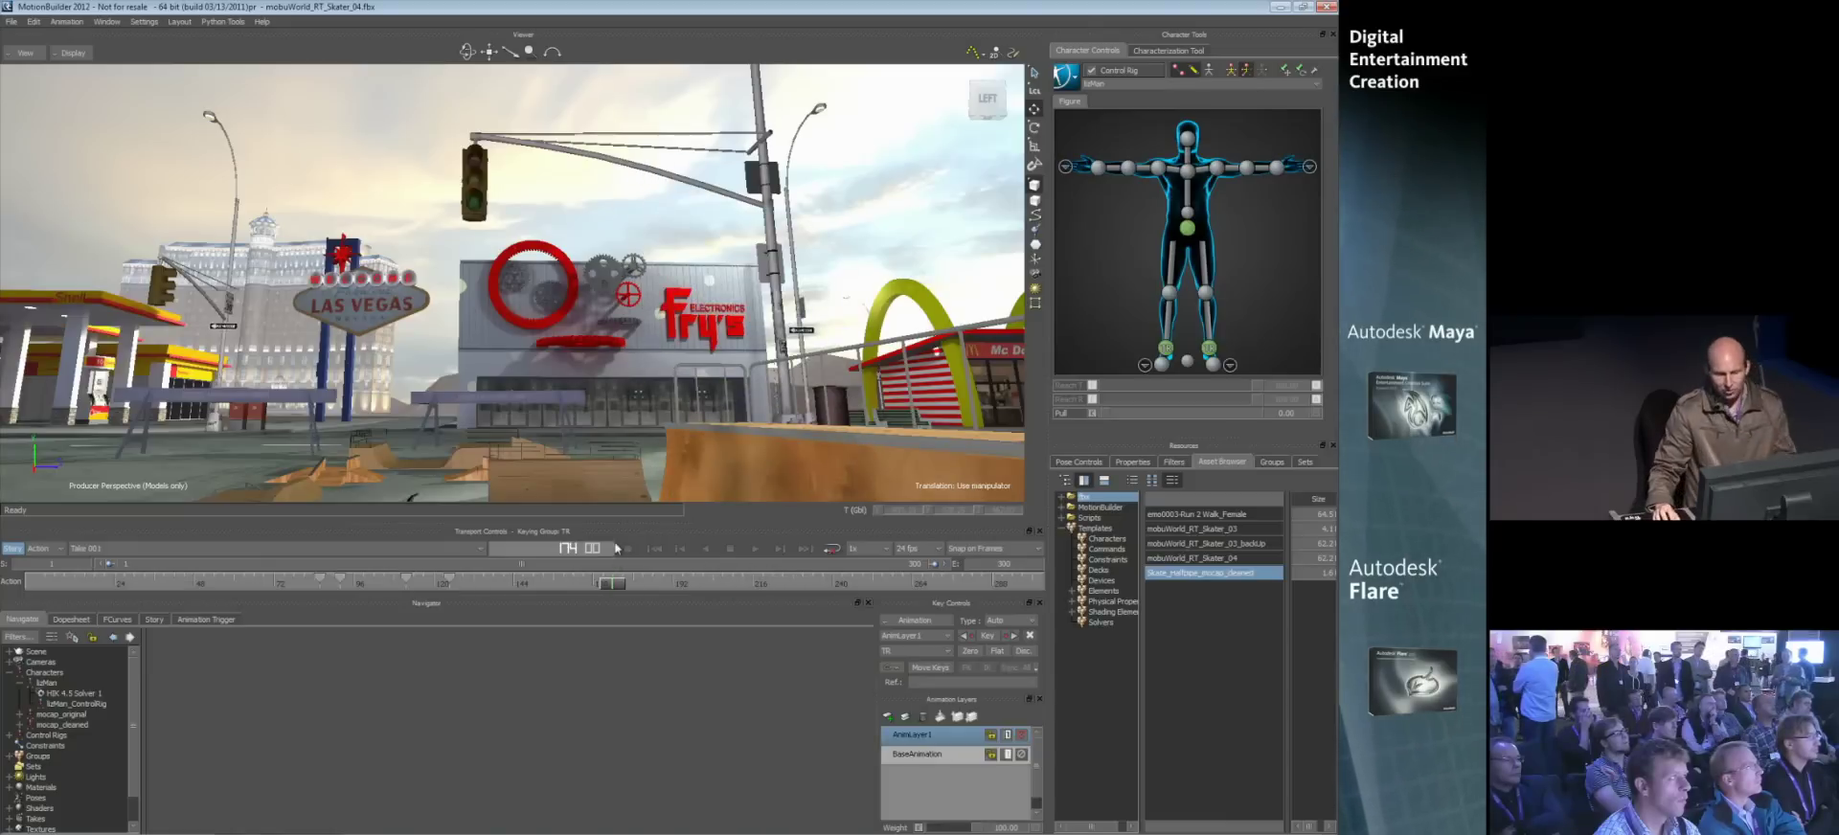
{"action": "left_click_drag", "start_coordinate": [566, 317], "coordinate": [635, 300], "text": "shift"}
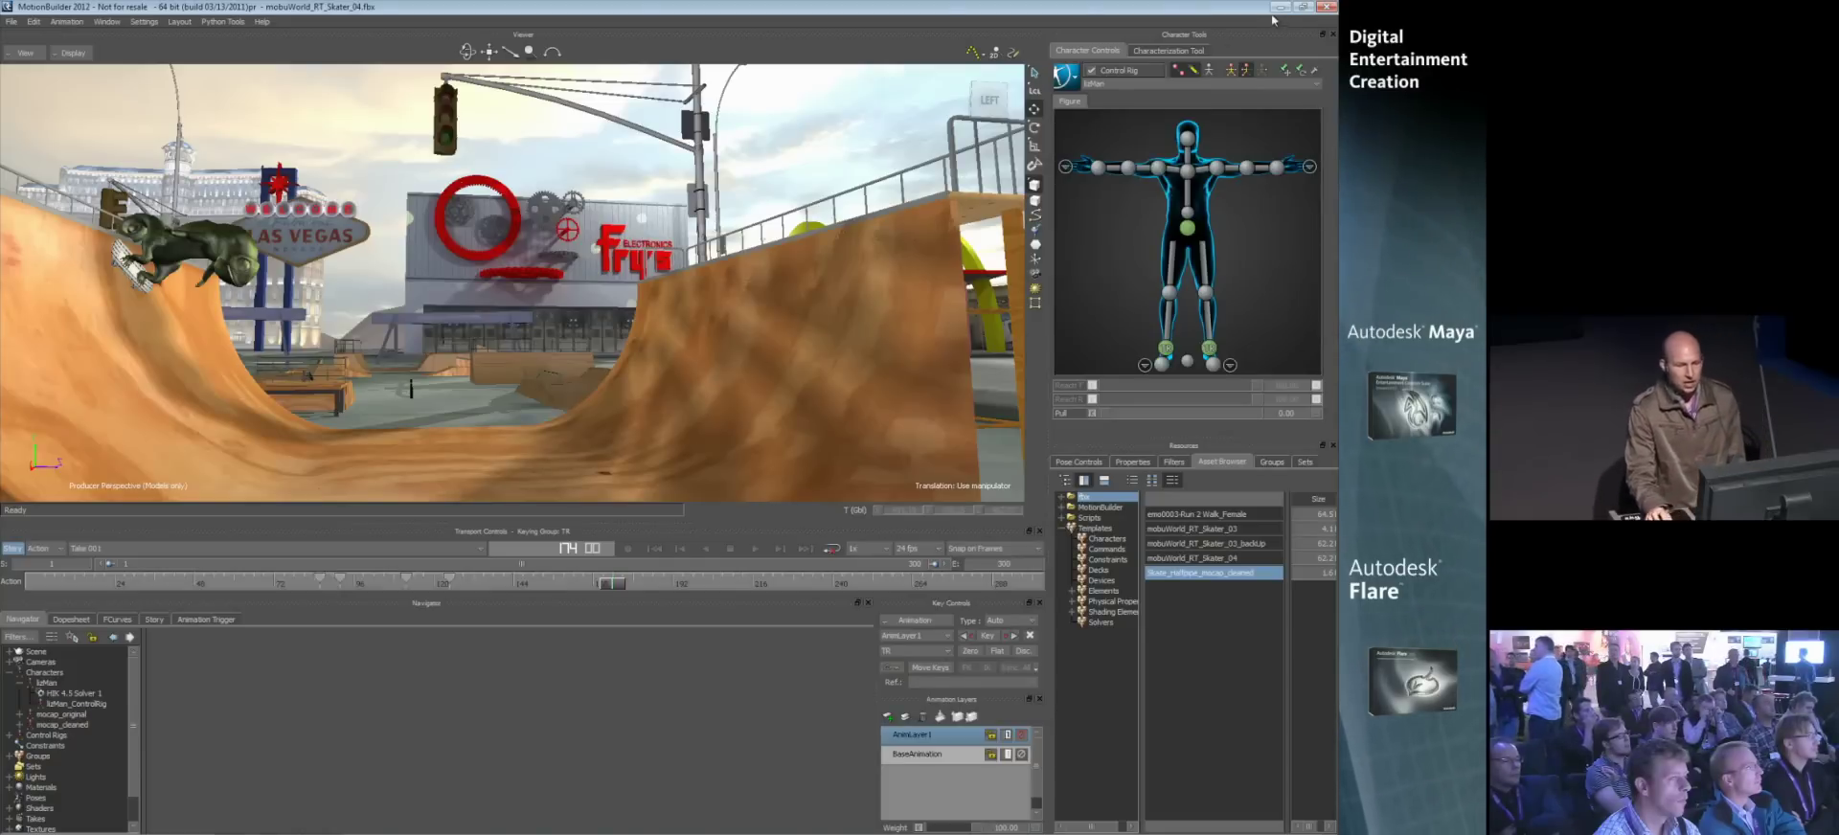
- Select the right wrist effector and send the scene to Maya as a new scene
{"action": "left_click", "coordinate": [1098, 171]}
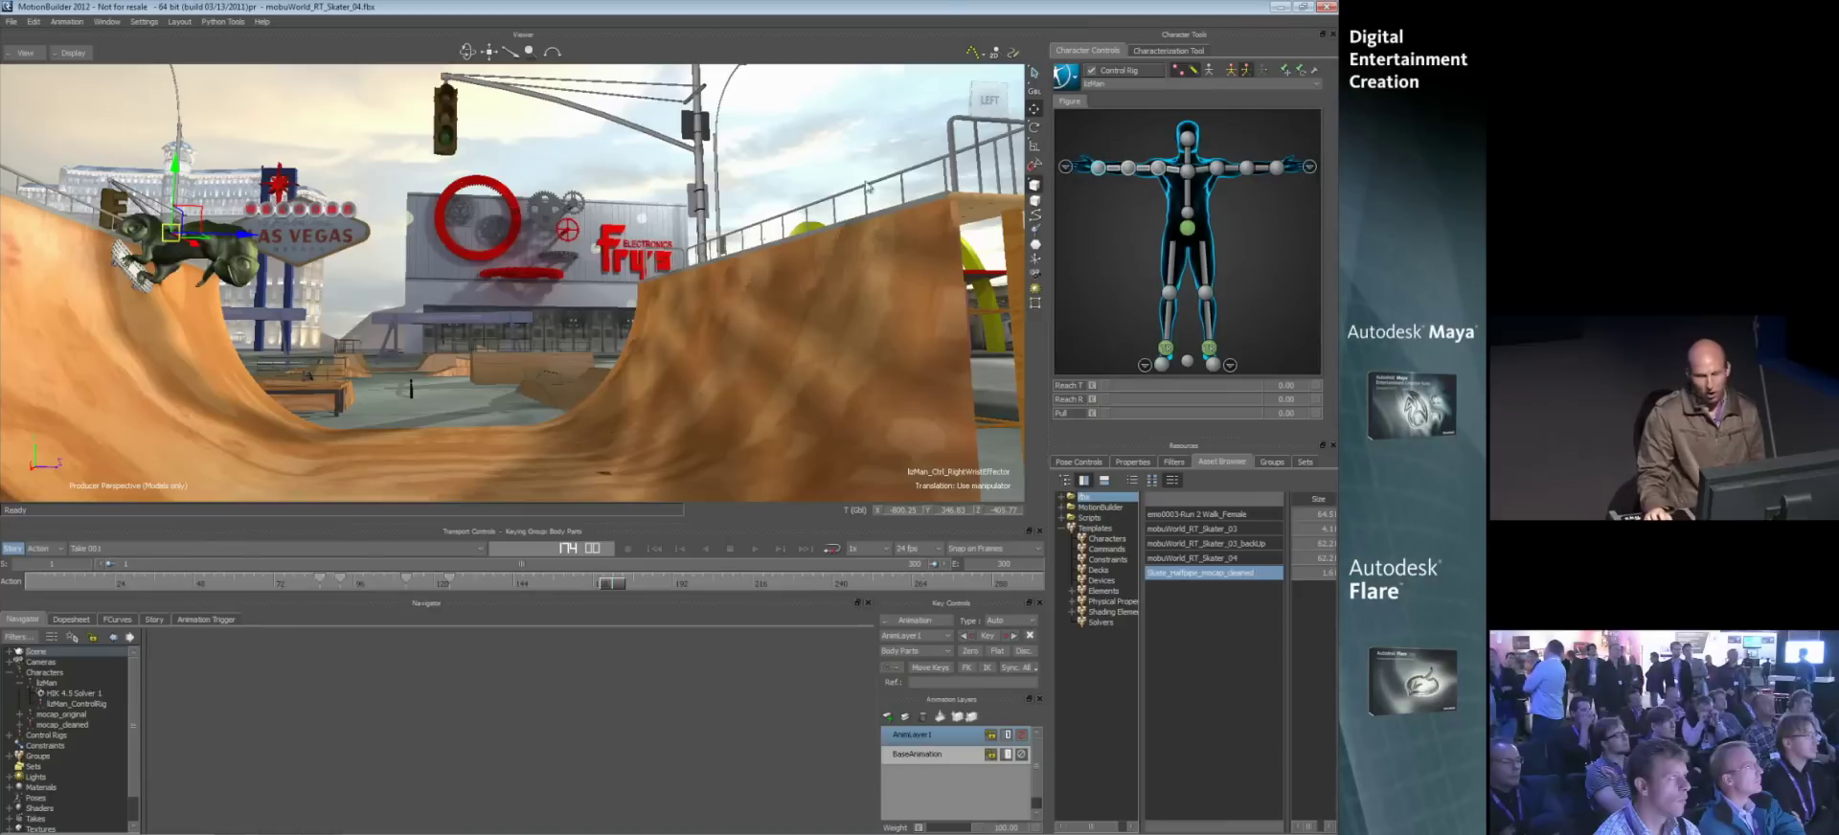
{"action": "left_click", "coordinate": [13, 24]}
{"action": "mouse_move", "coordinate": [38, 116]}
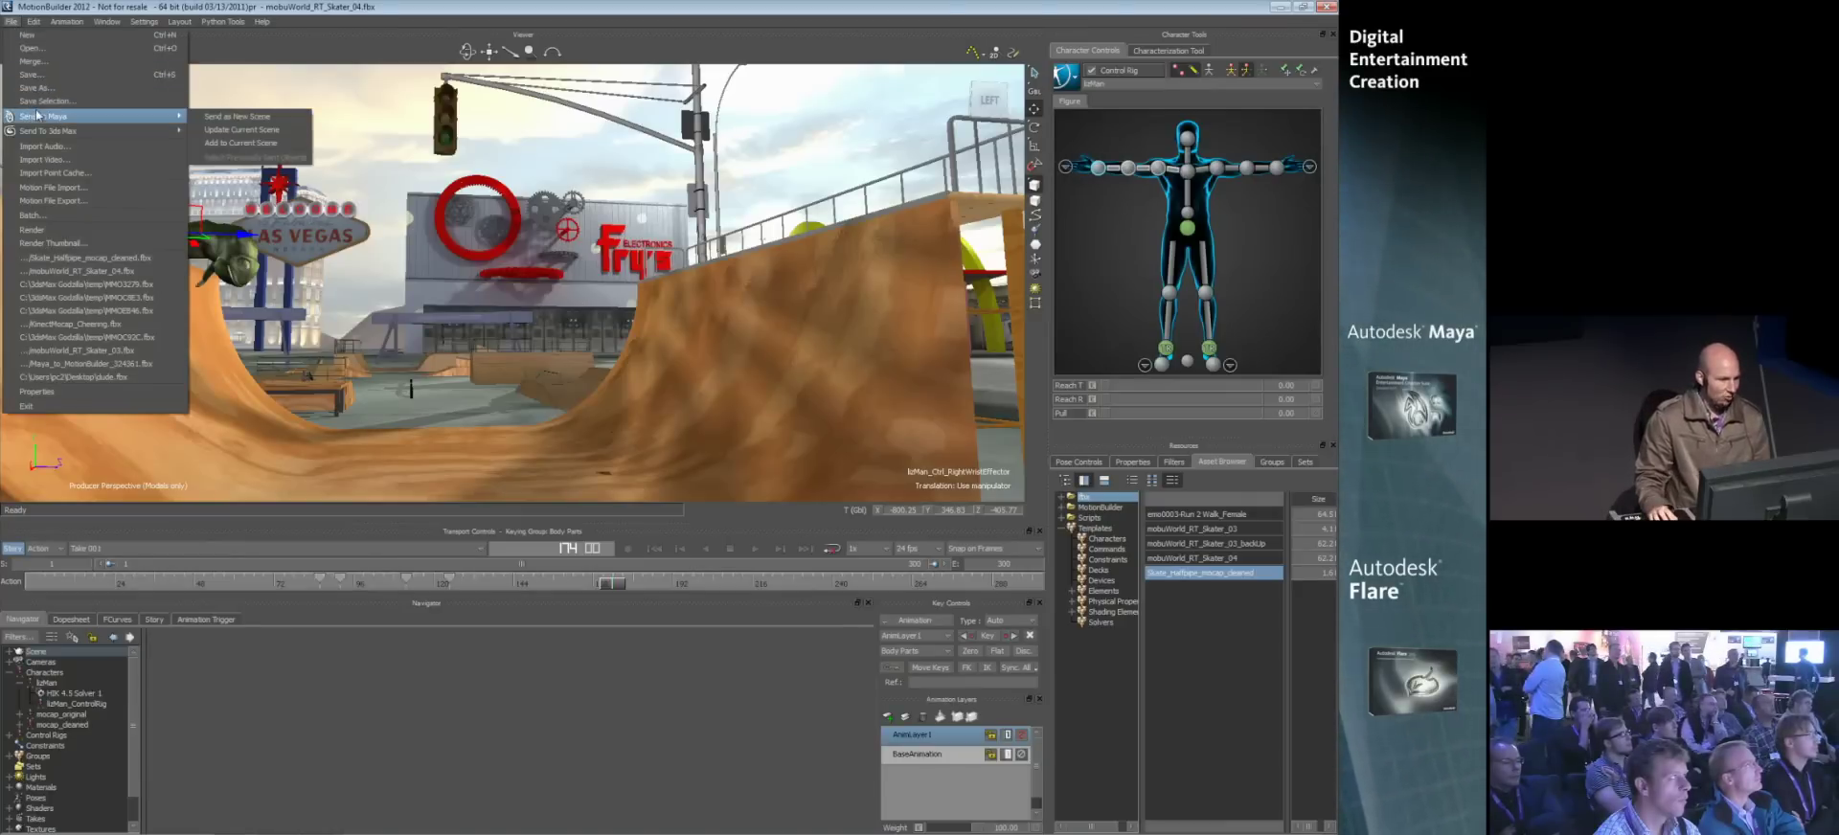
{"action": "left_click", "coordinate": [238, 117]}
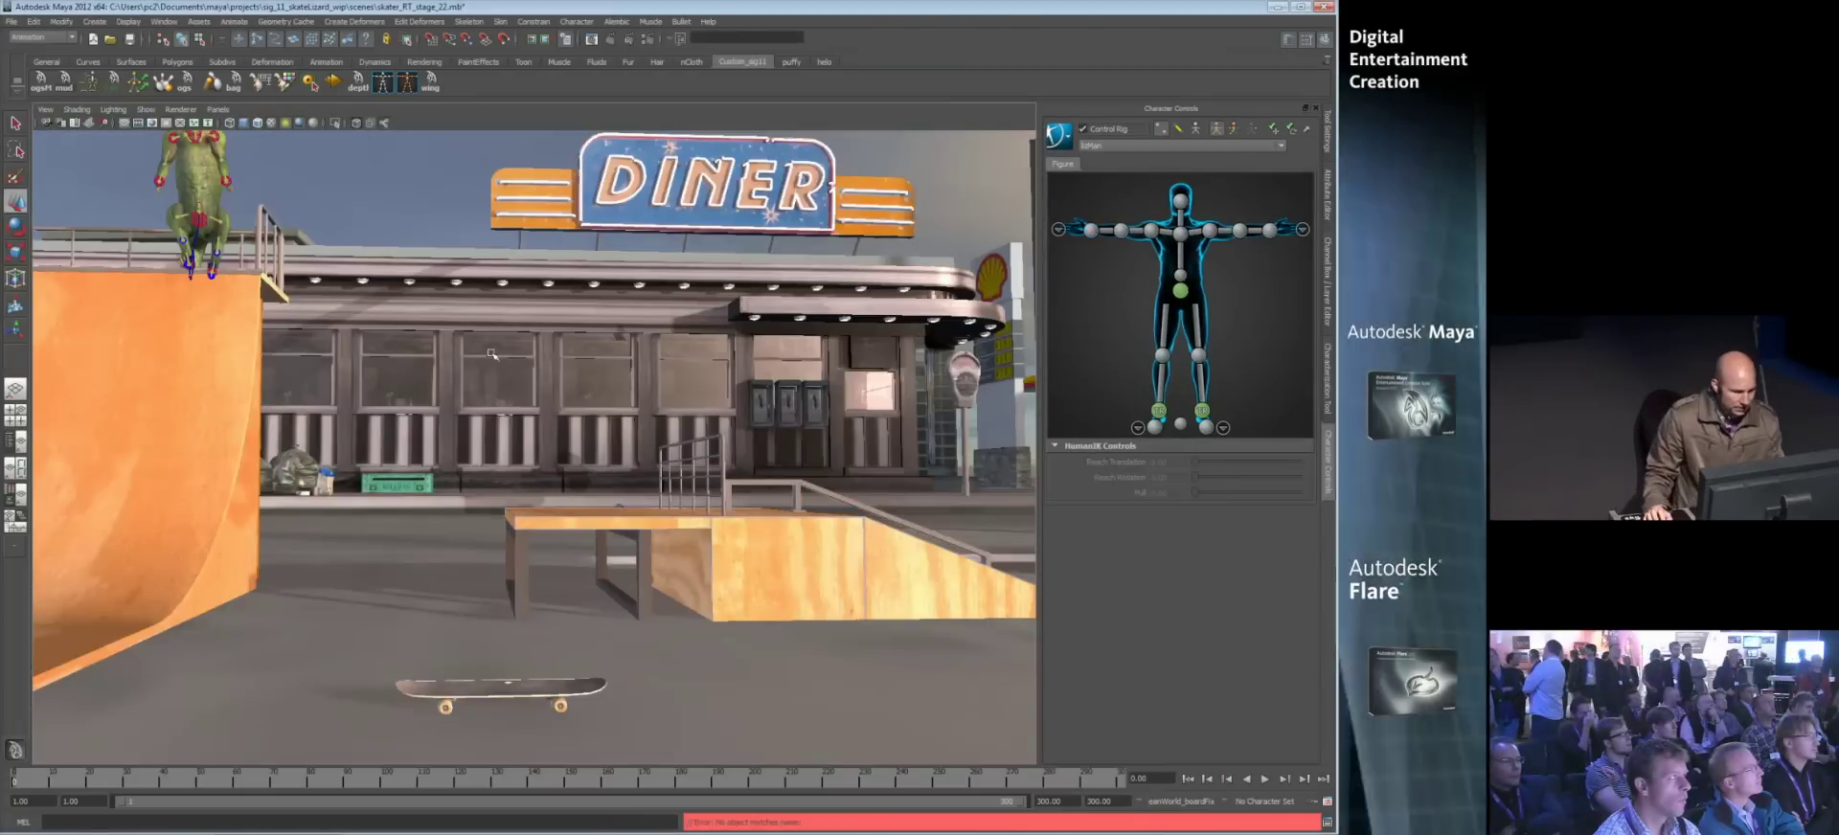
- At frame 1, look through the half-pipe camera and hide the chameleon's control rig effectors in the view
{"action": "left_click", "coordinate": [15, 777]}
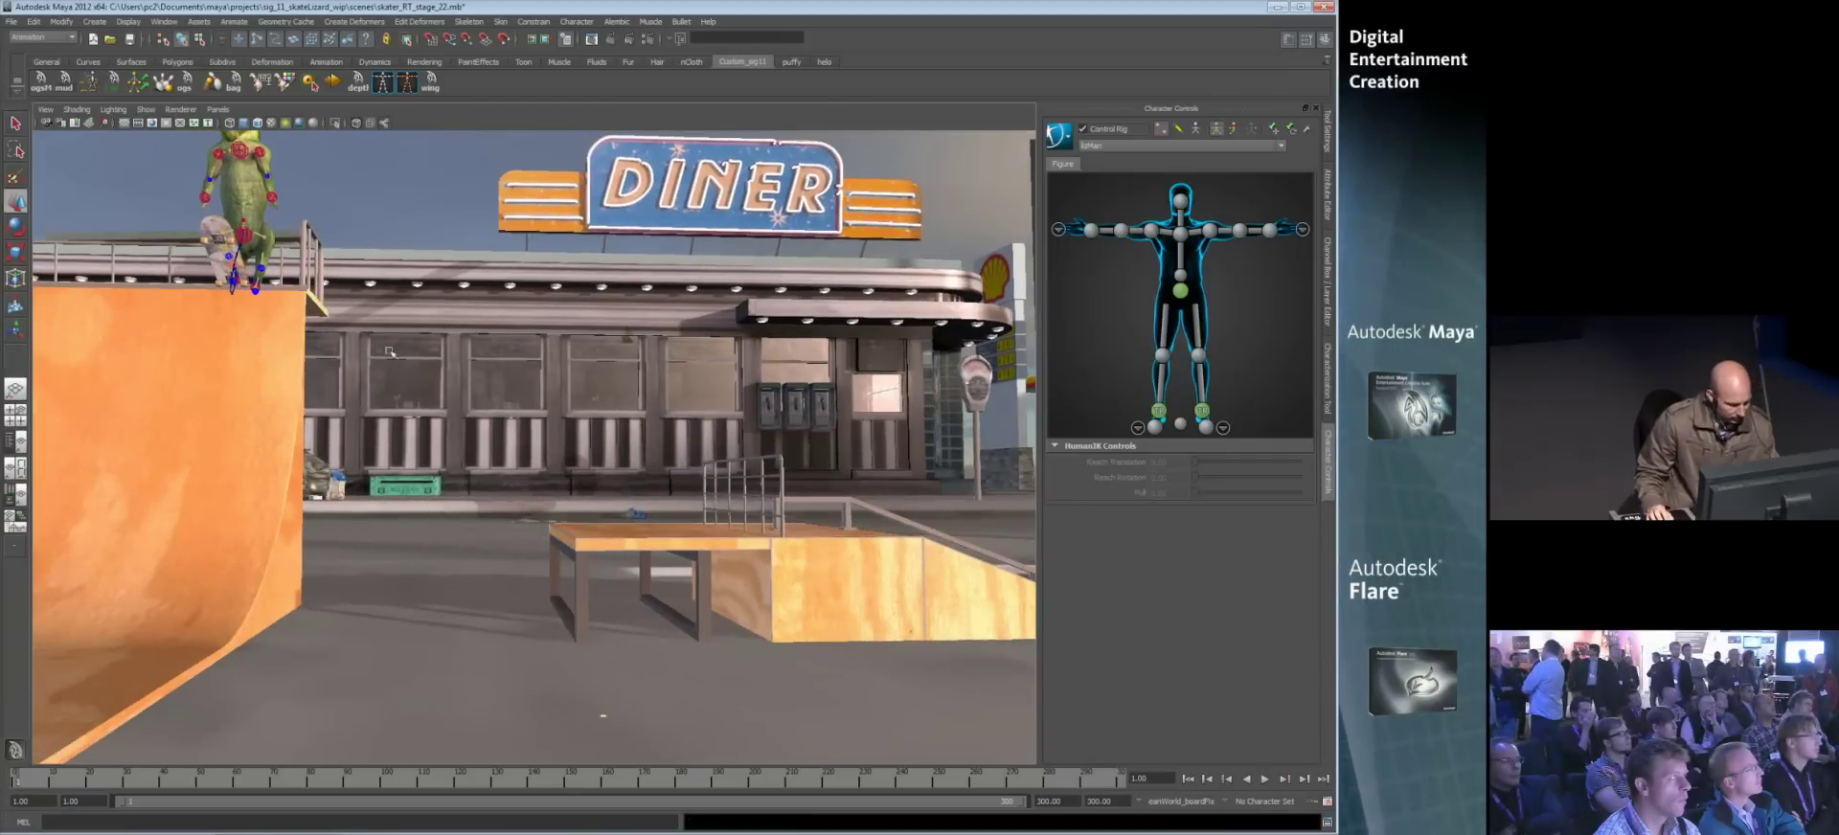
{"action": "key", "text": "space"}
{"action": "left_click", "coordinate": [525, 293]}
{"action": "mouse_move", "coordinate": [539, 309]}
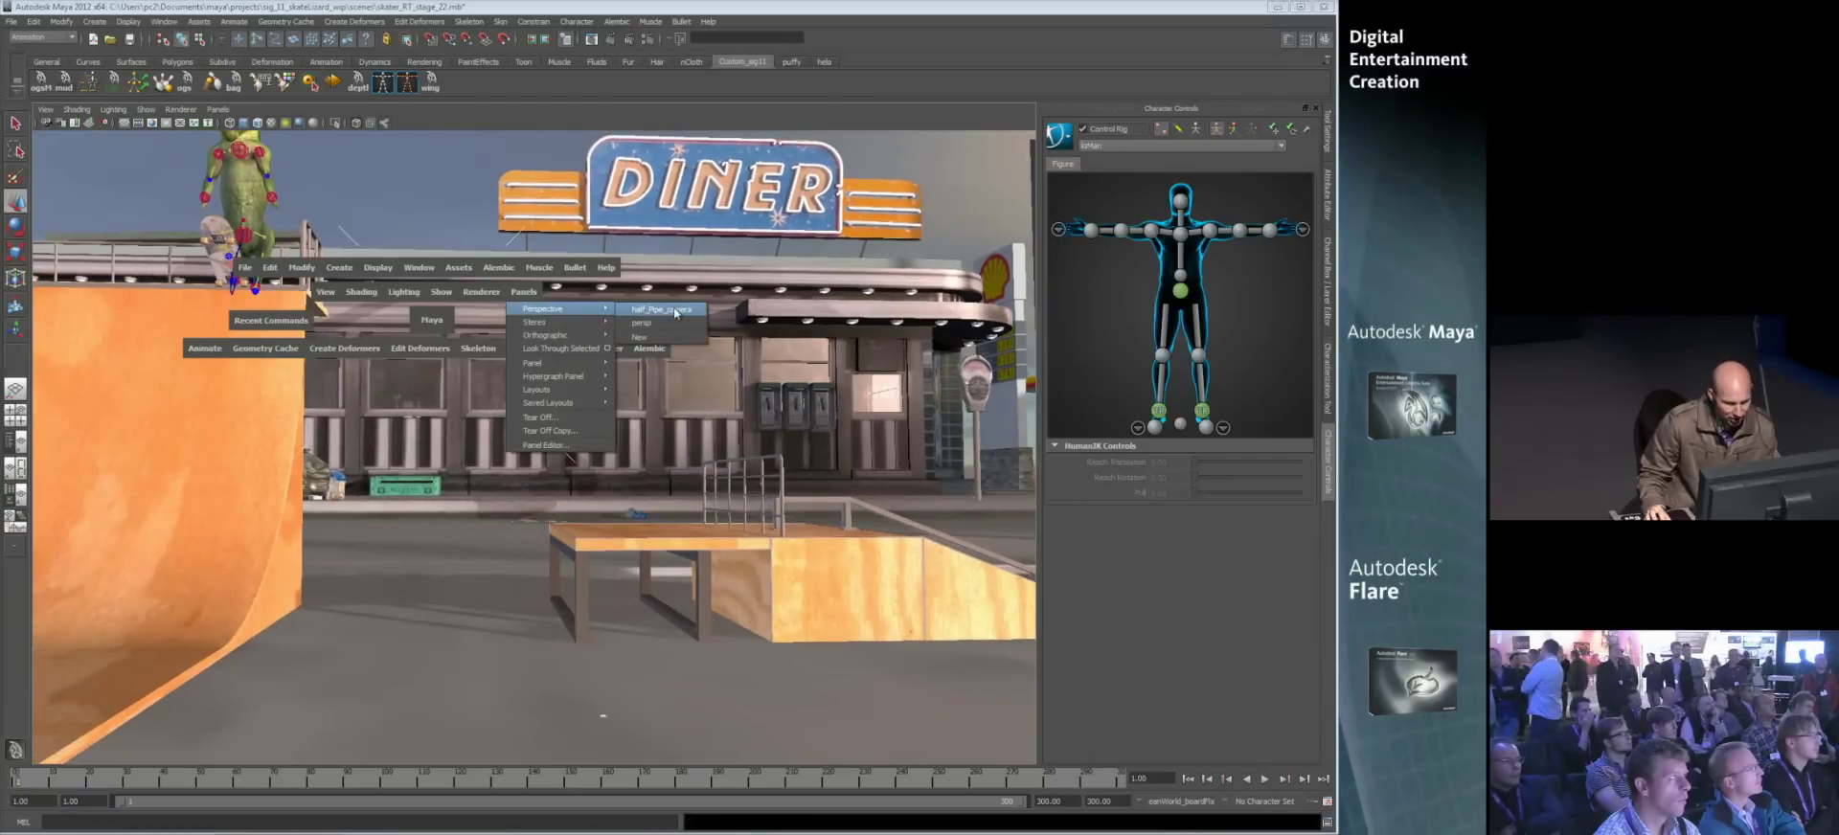
{"action": "left_click_drag", "start_coordinate": [676, 312], "coordinate": [678, 311]}
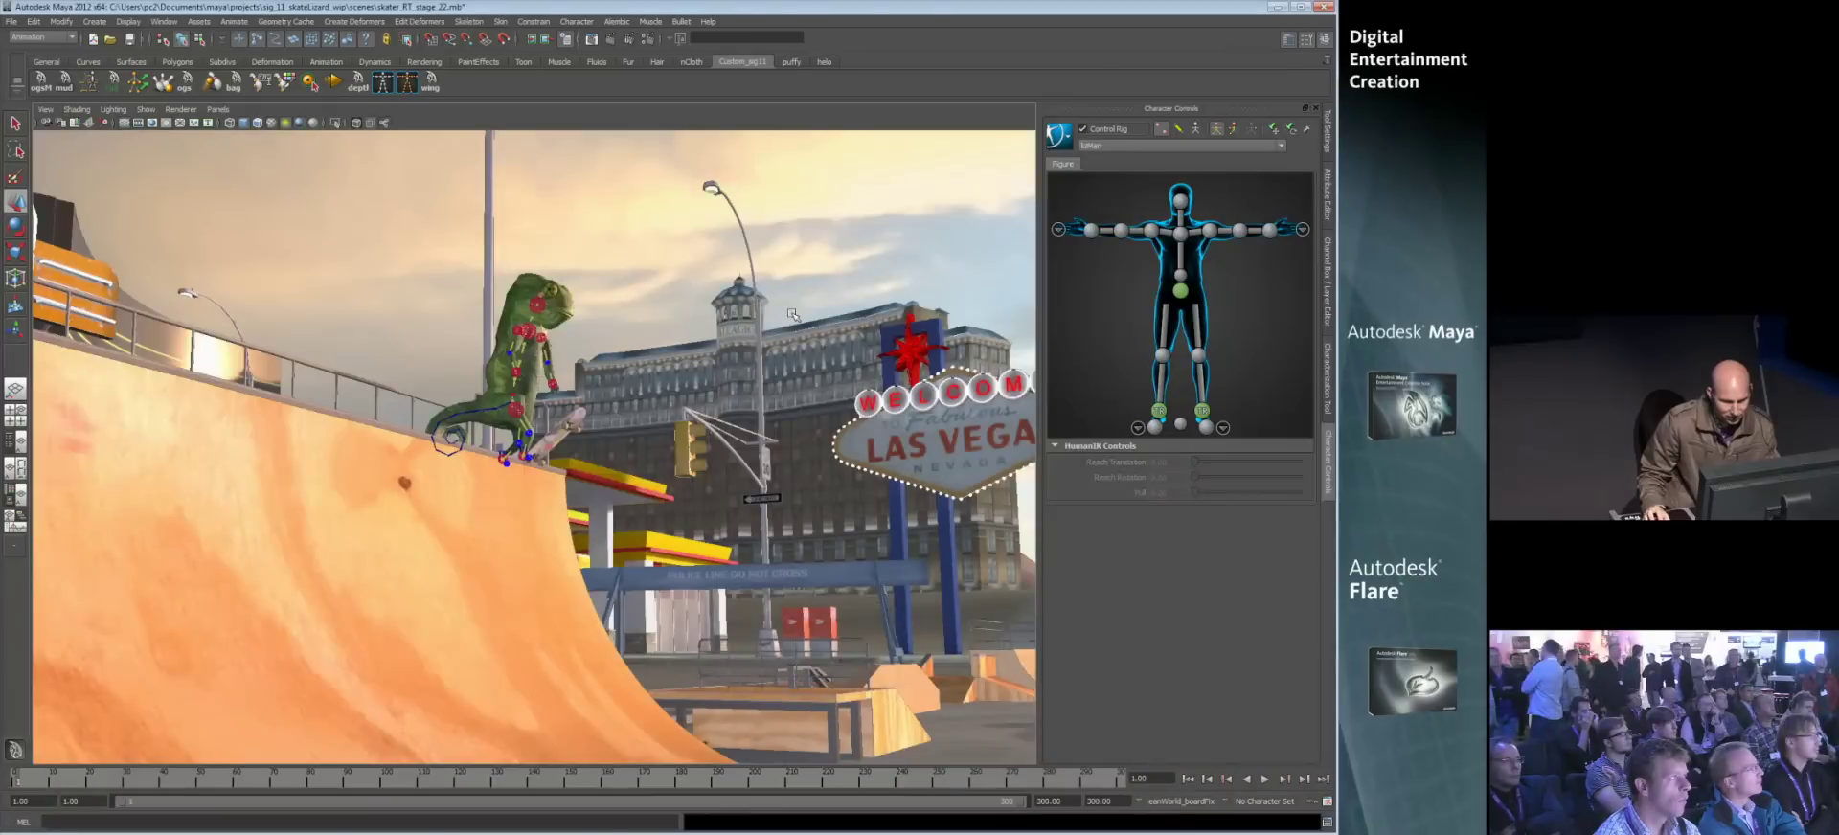
{"action": "left_click", "coordinate": [1178, 129]}
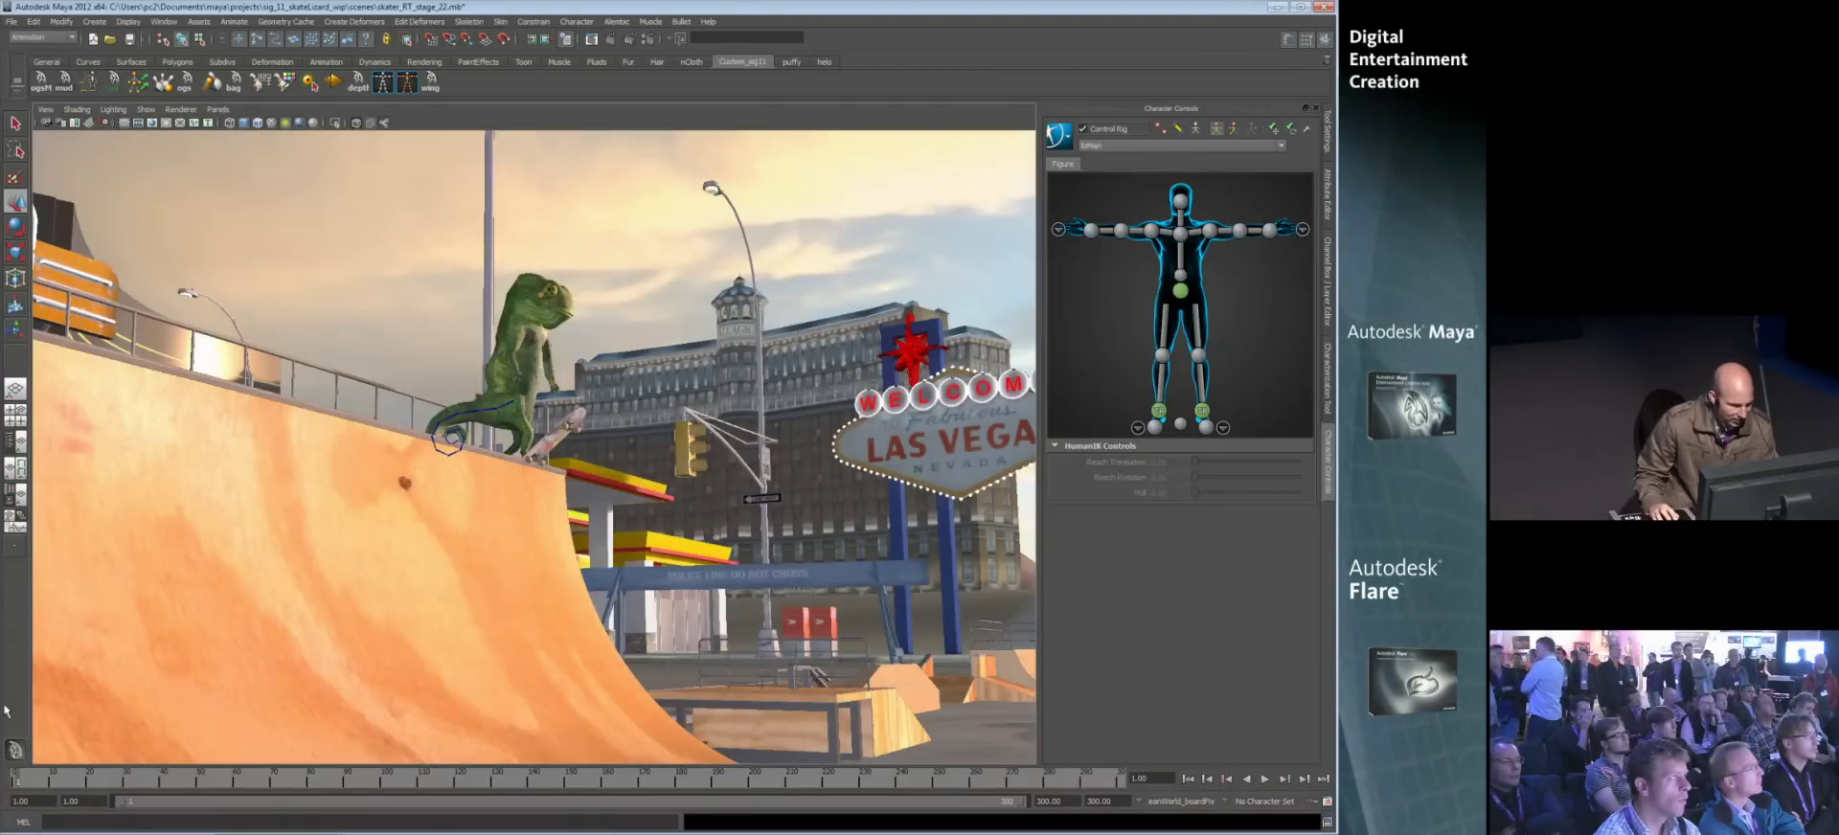
- Play the animation through the half-pipe camera, rewind it, and review the jump above the ramp up to frame 97
{"action": "left_click", "coordinate": [1264, 779]}
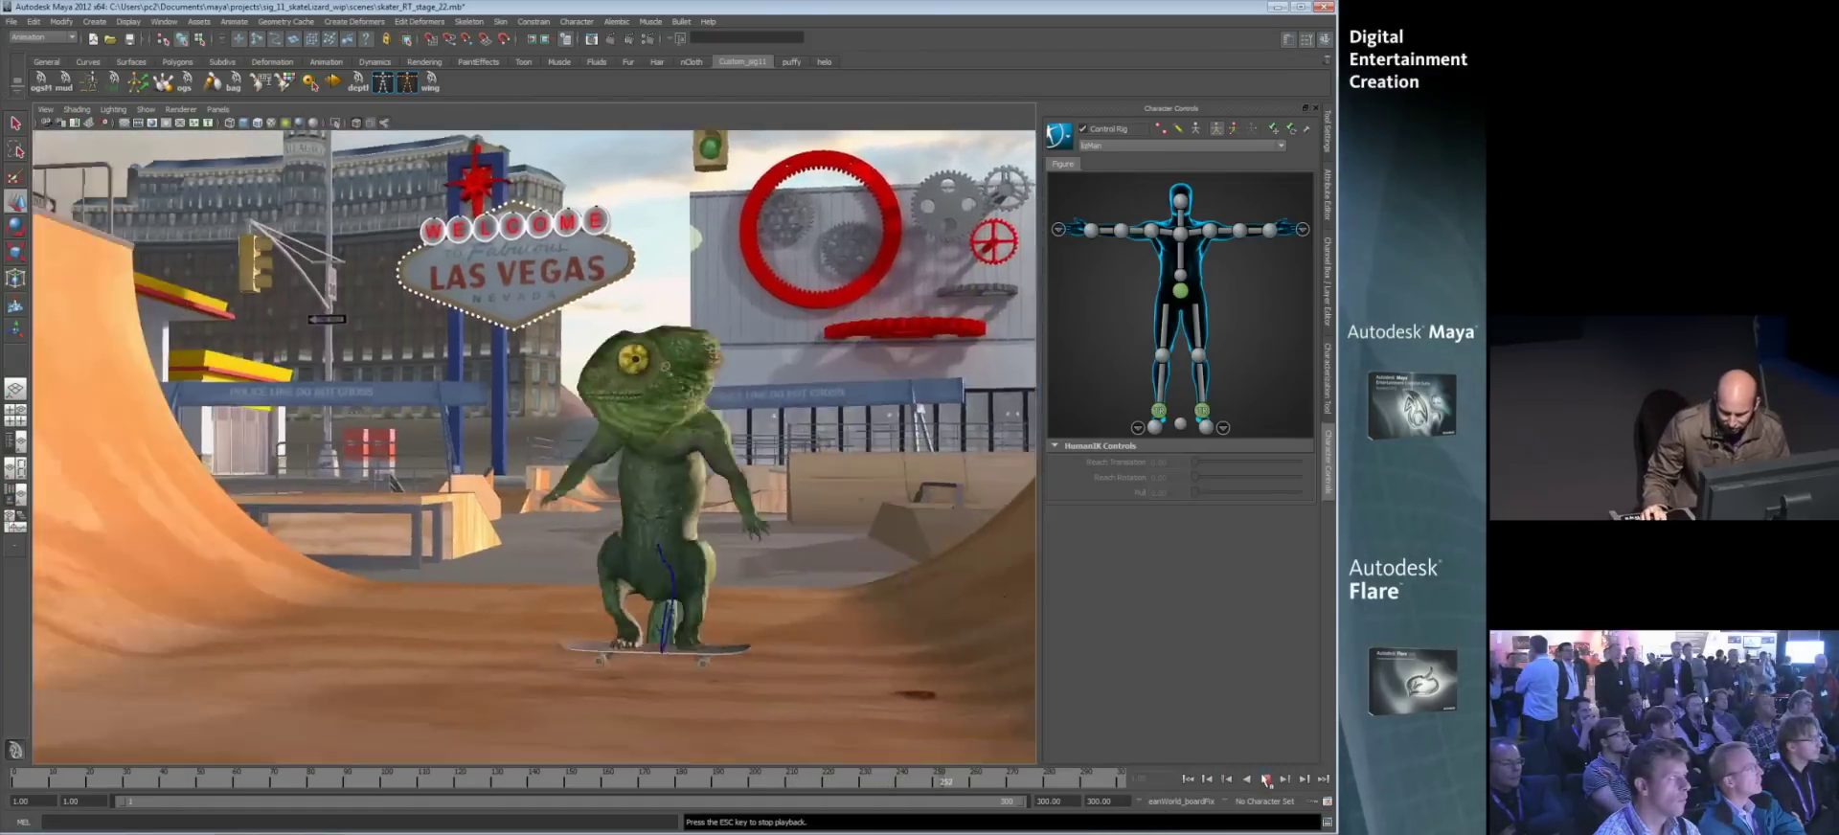
{"action": "left_click", "coordinate": [1244, 782]}
{"action": "left_click", "coordinate": [1189, 780]}
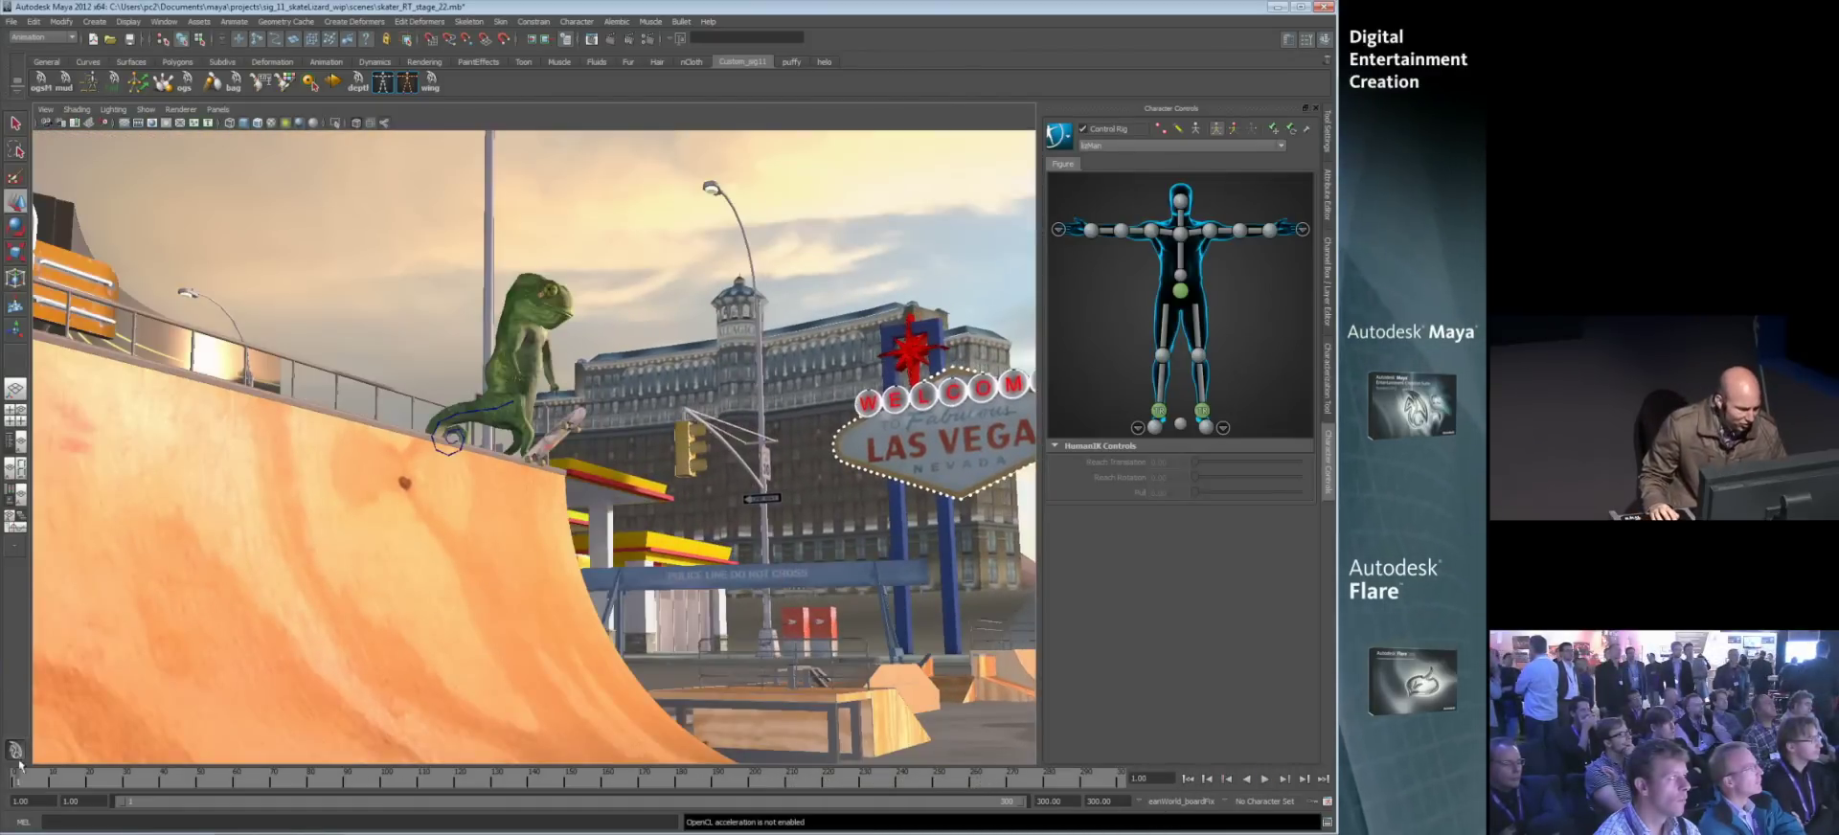
{"action": "left_click_drag", "start_coordinate": [21, 781], "coordinate": [324, 789]}
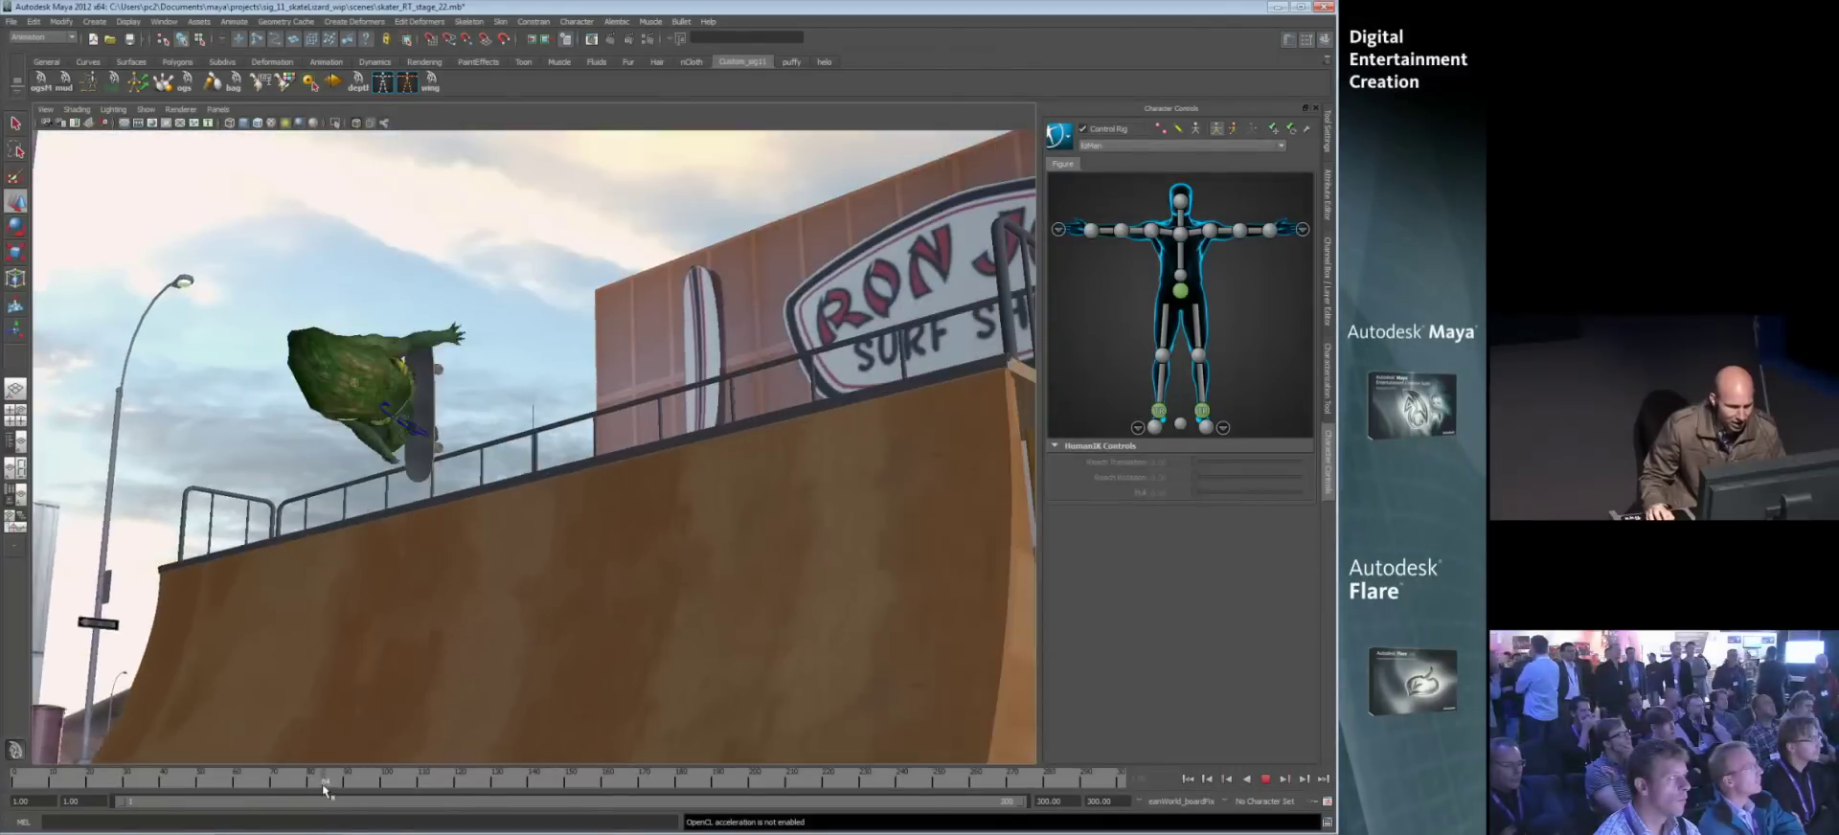
{"action": "key", "text": "Escape"}
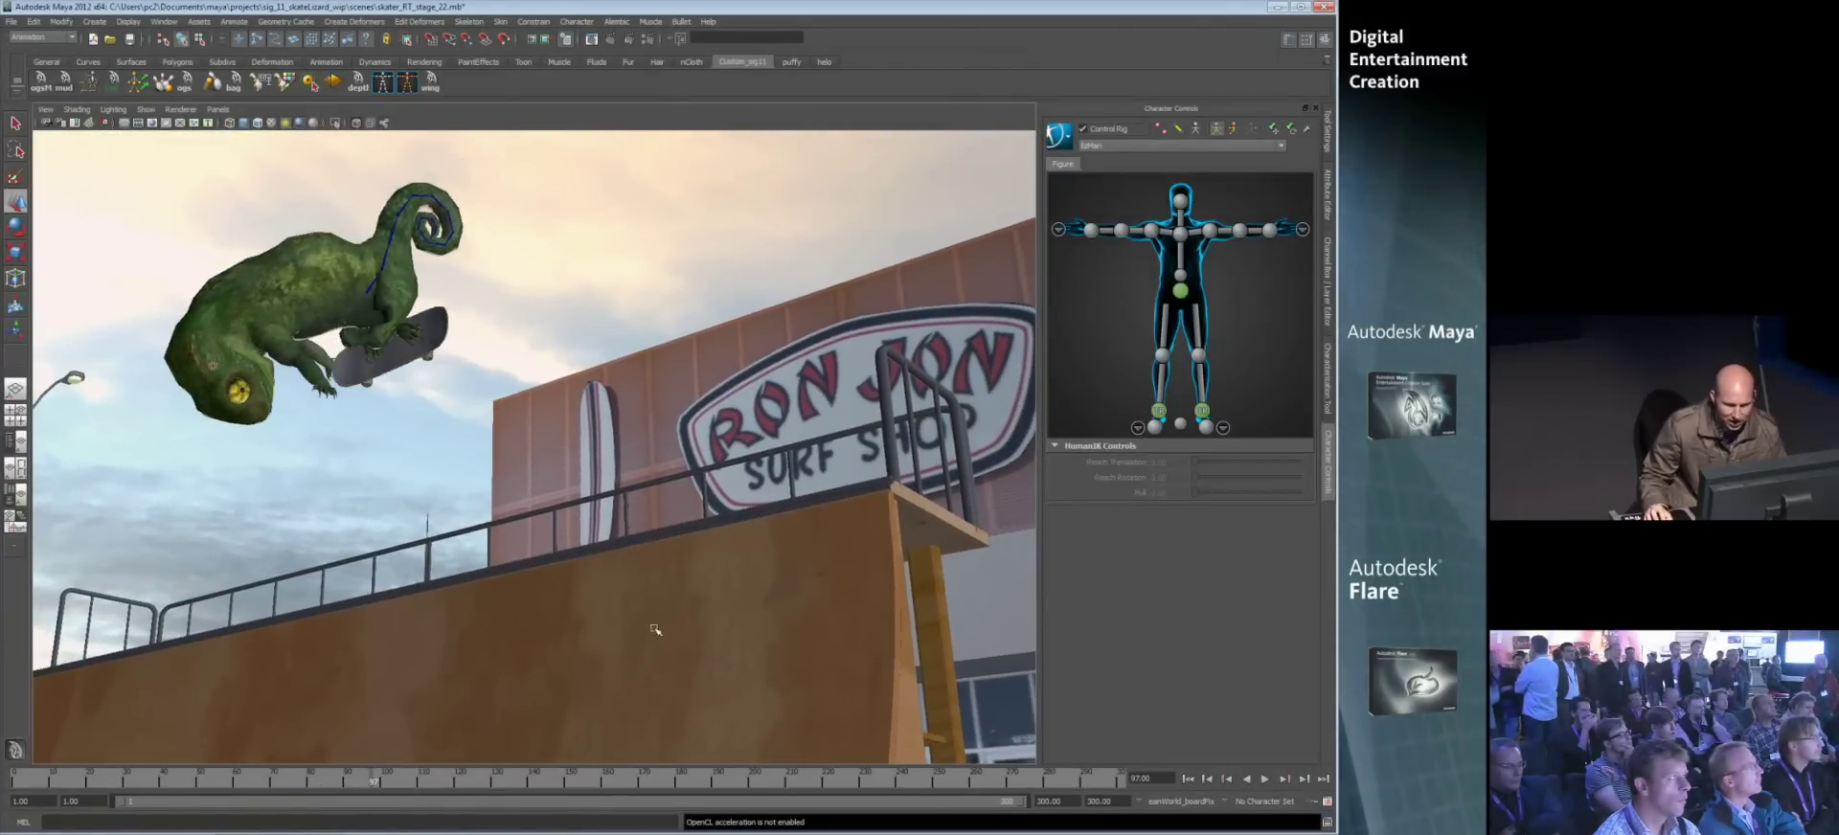
- Select the hips effector and move the animation to frame 82
{"action": "left_click", "coordinate": [1183, 291]}
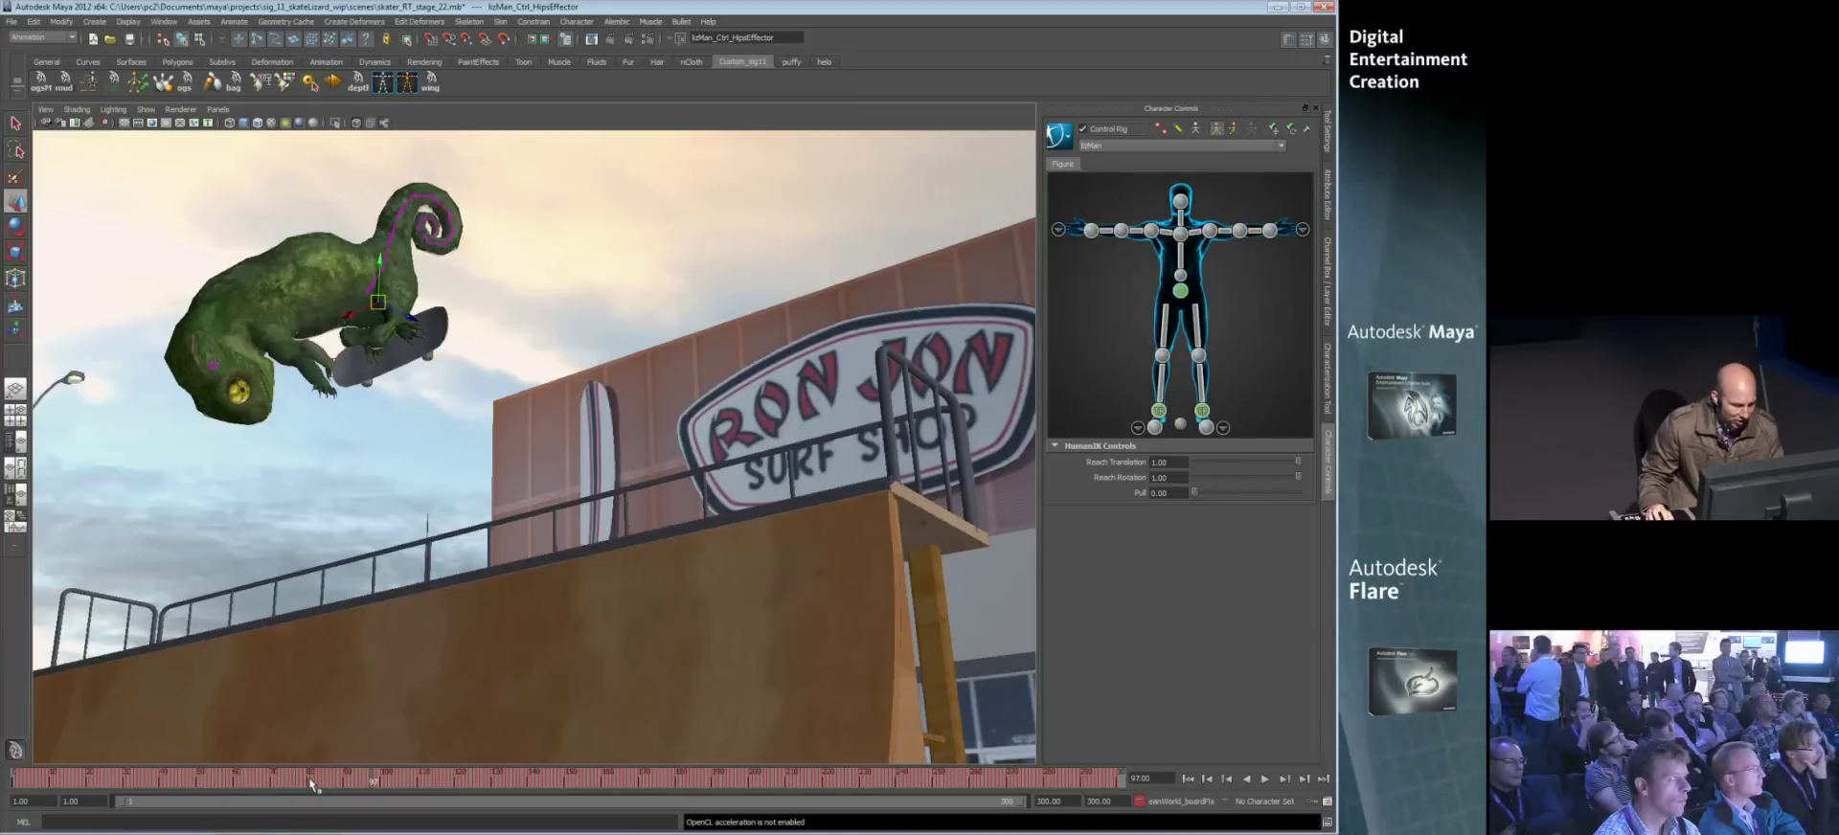
{"action": "key", "text": "alt+v"}
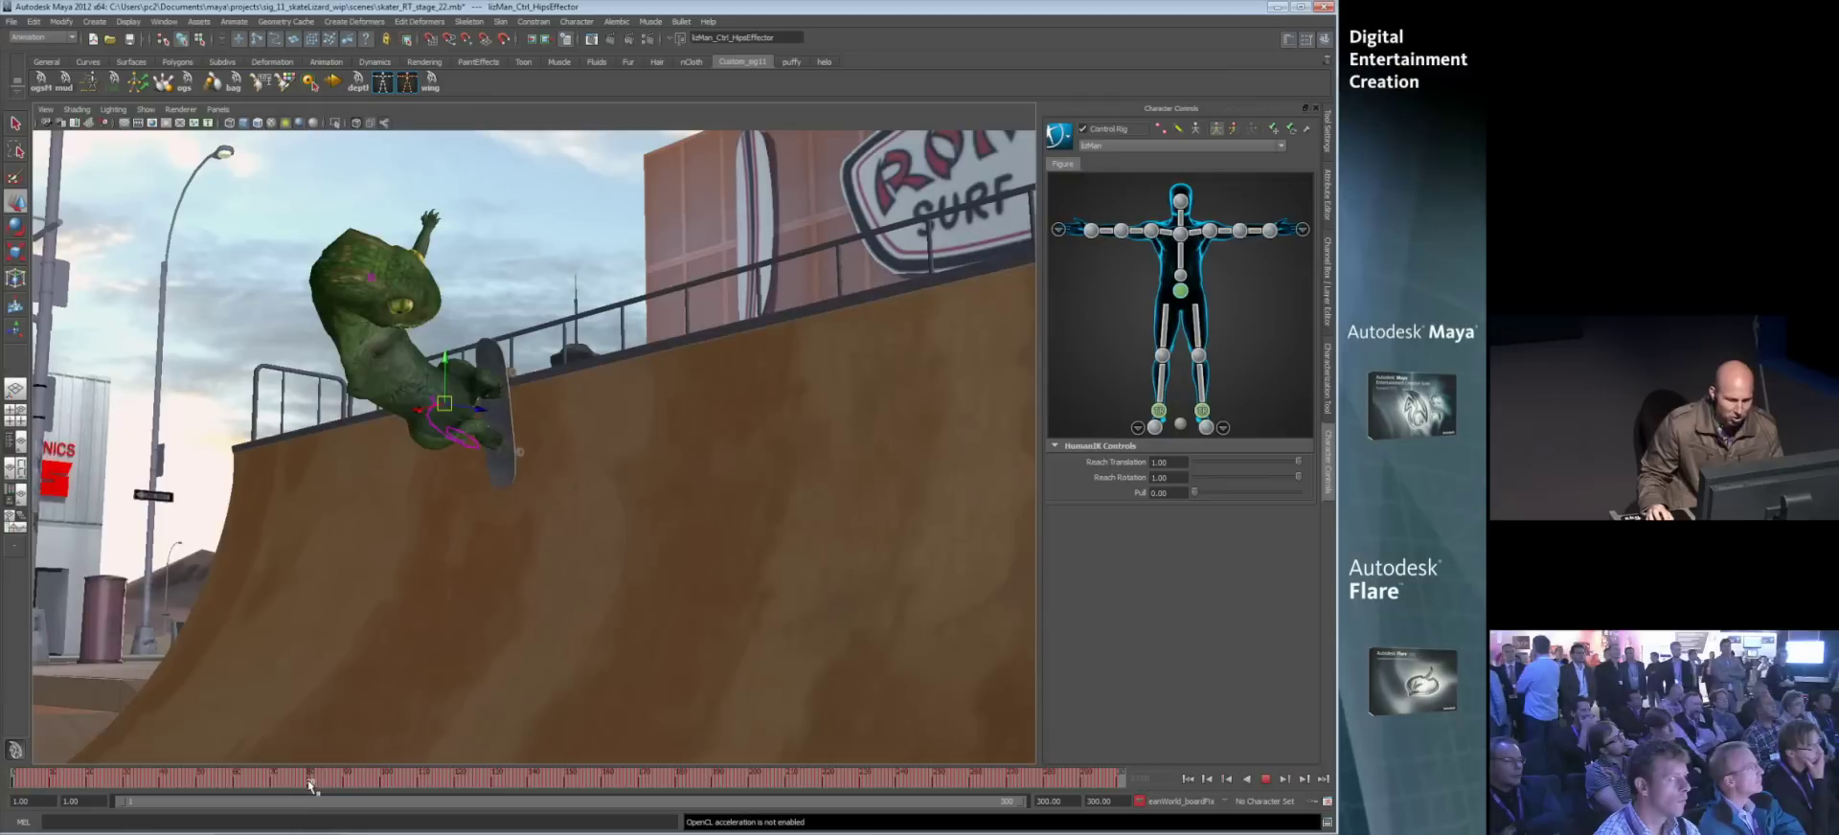
{"action": "left_click", "coordinate": [319, 783]}
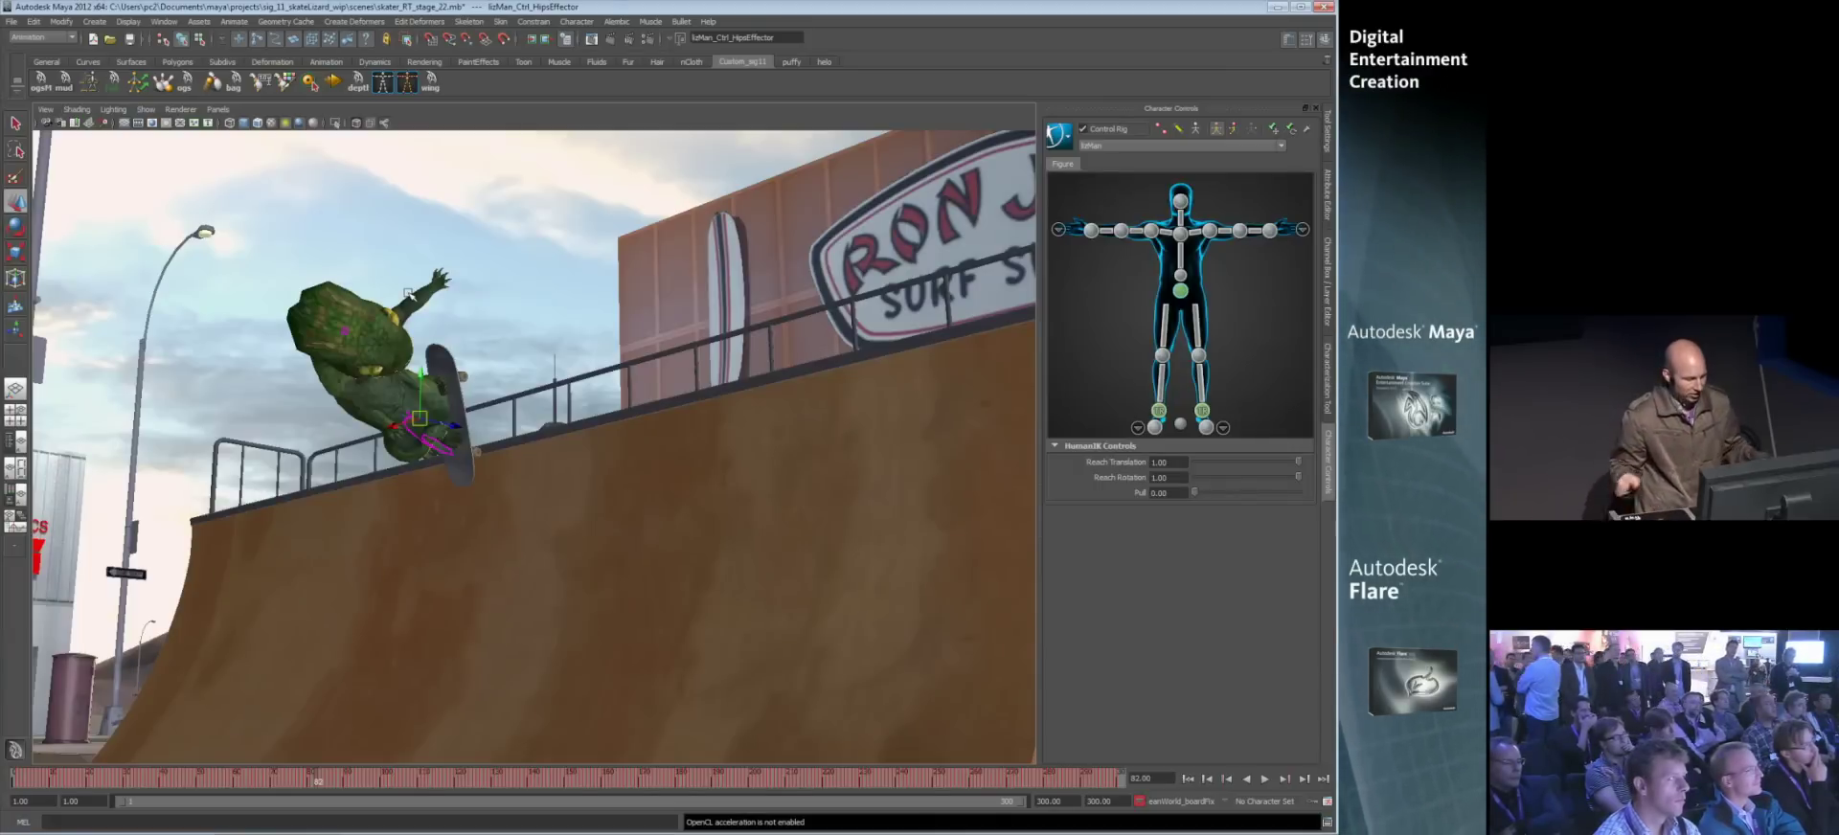
- Create an editable motion trail for the hips effector with 50 pre frames, 50 post frames and frame numbers shown
{"action": "key", "text": "space"}
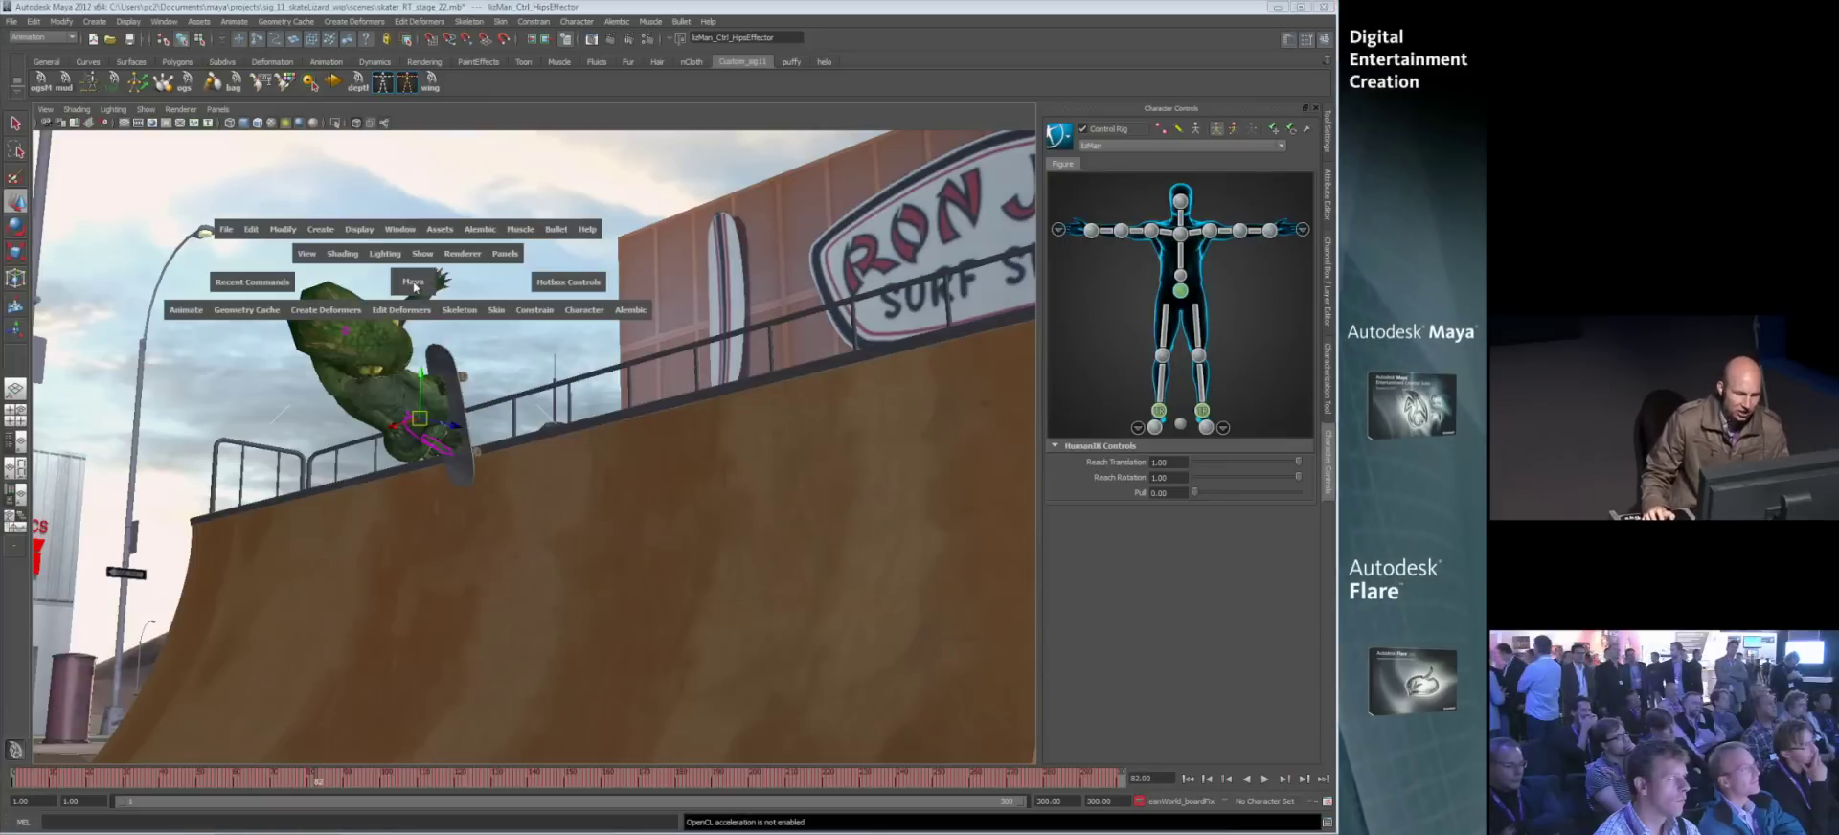
{"action": "left_click", "coordinate": [188, 310]}
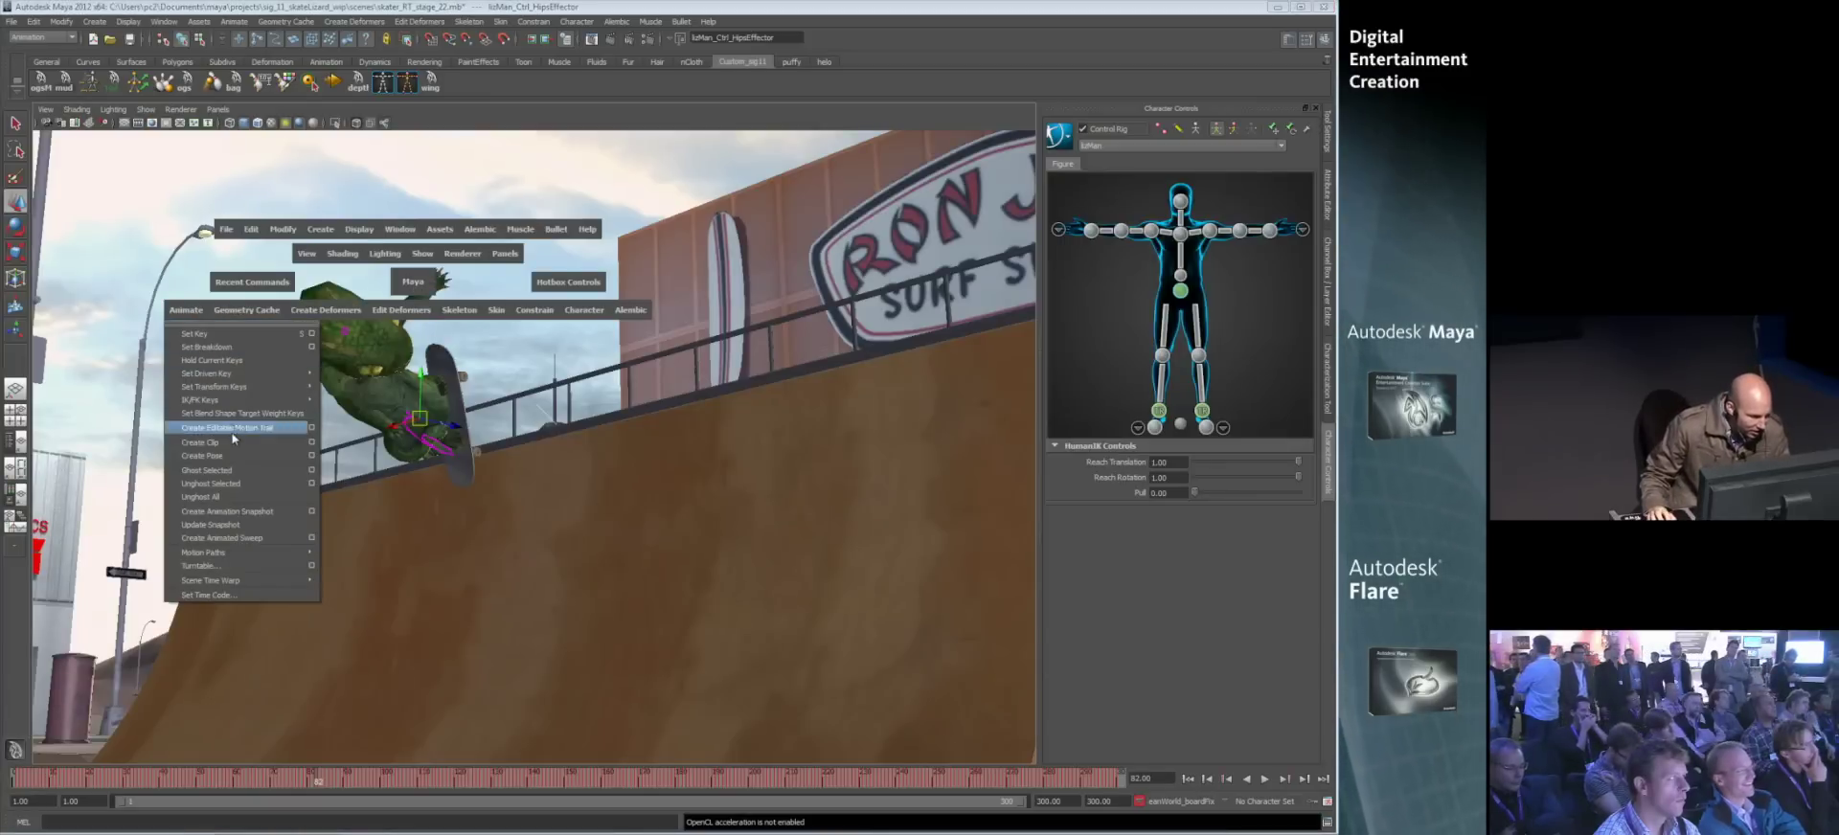
{"action": "left_click", "coordinate": [313, 428]}
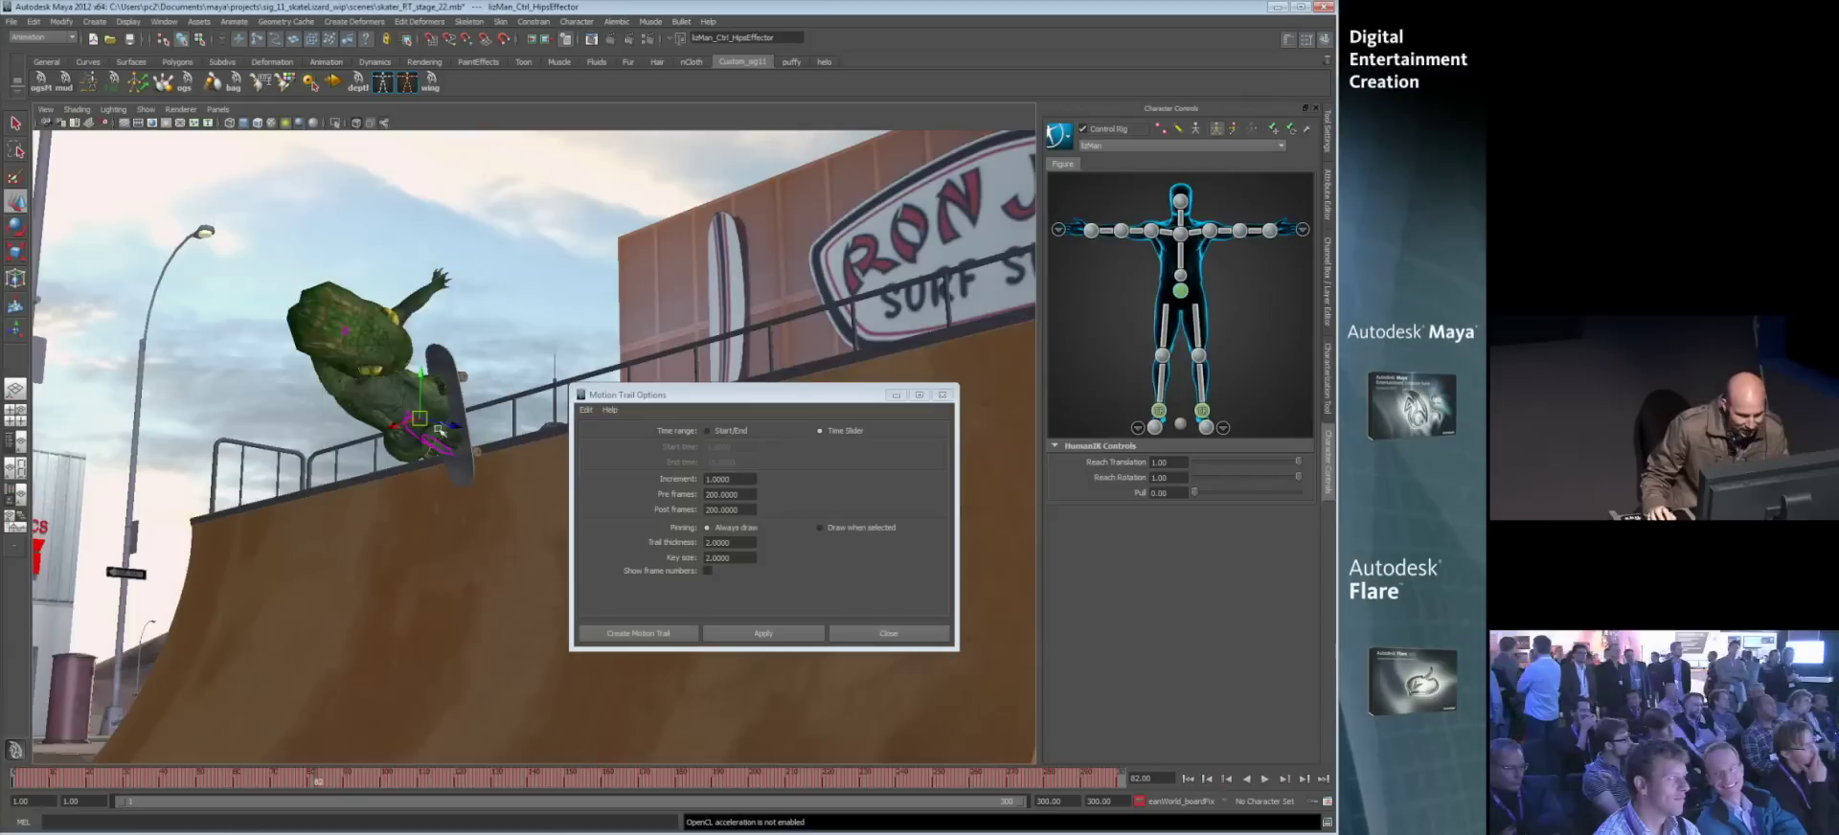
{"action": "left_click", "coordinate": [732, 495]}
{"action": "type", "text": "50"}
{"action": "key", "text": "Tab"}
{"action": "type", "text": "50"}
{"action": "key", "text": "Tab"}
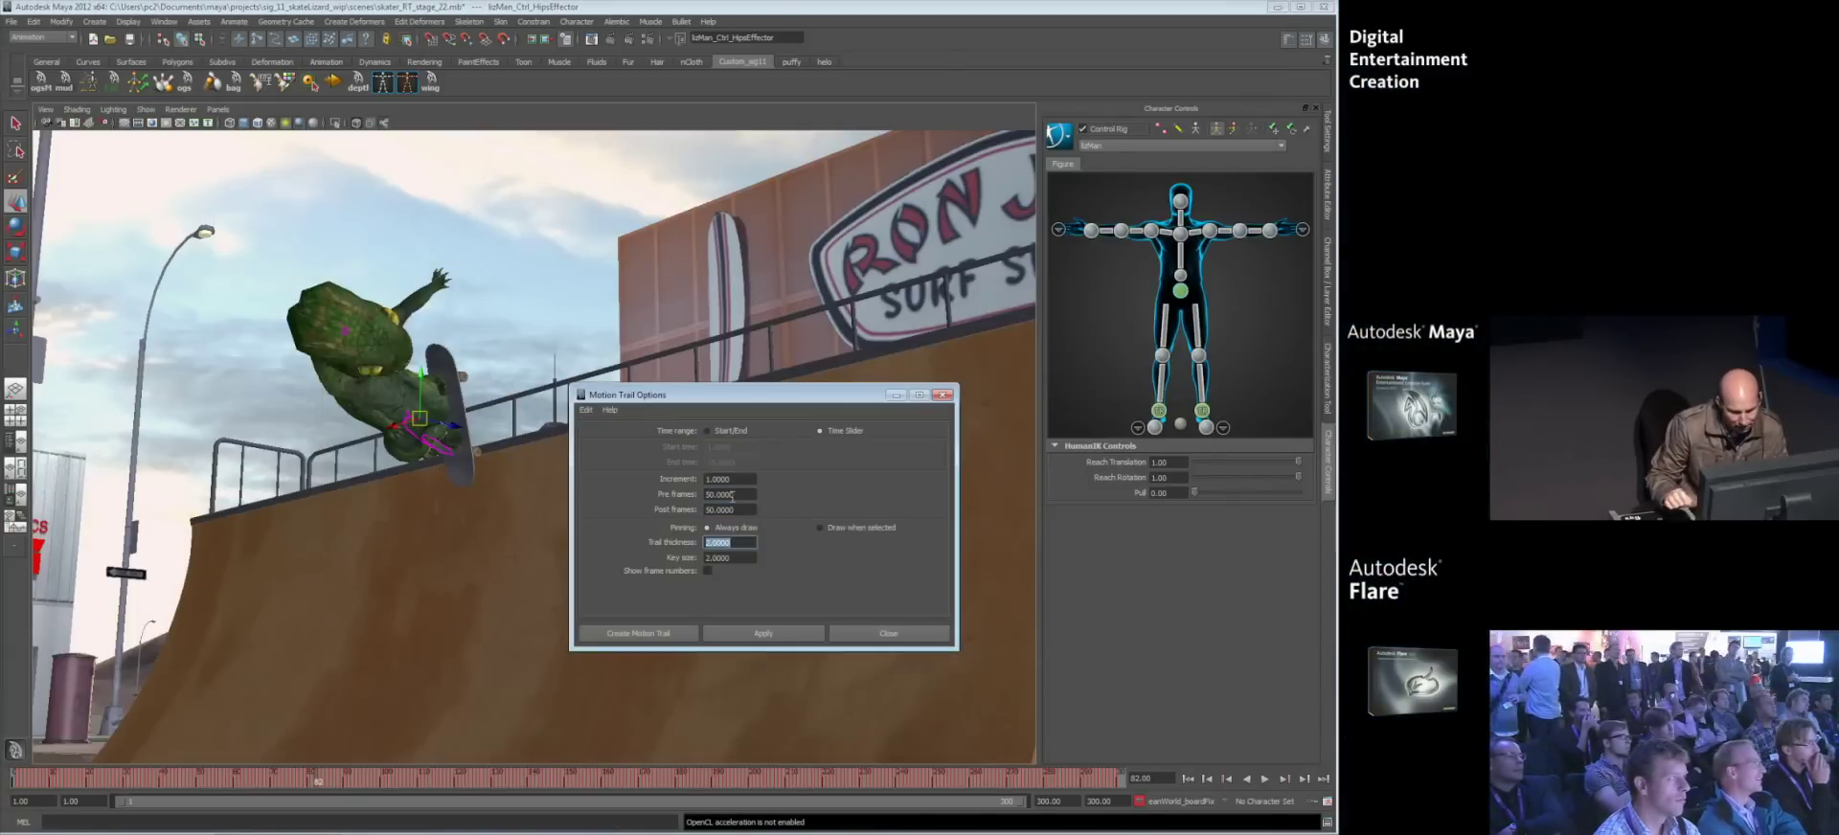
{"action": "left_click", "coordinate": [708, 570]}
{"action": "left_click", "coordinate": [631, 635]}
- Display motion trails in the camera view and play the approach to the jump up to frame 81
{"action": "key", "text": "space"}
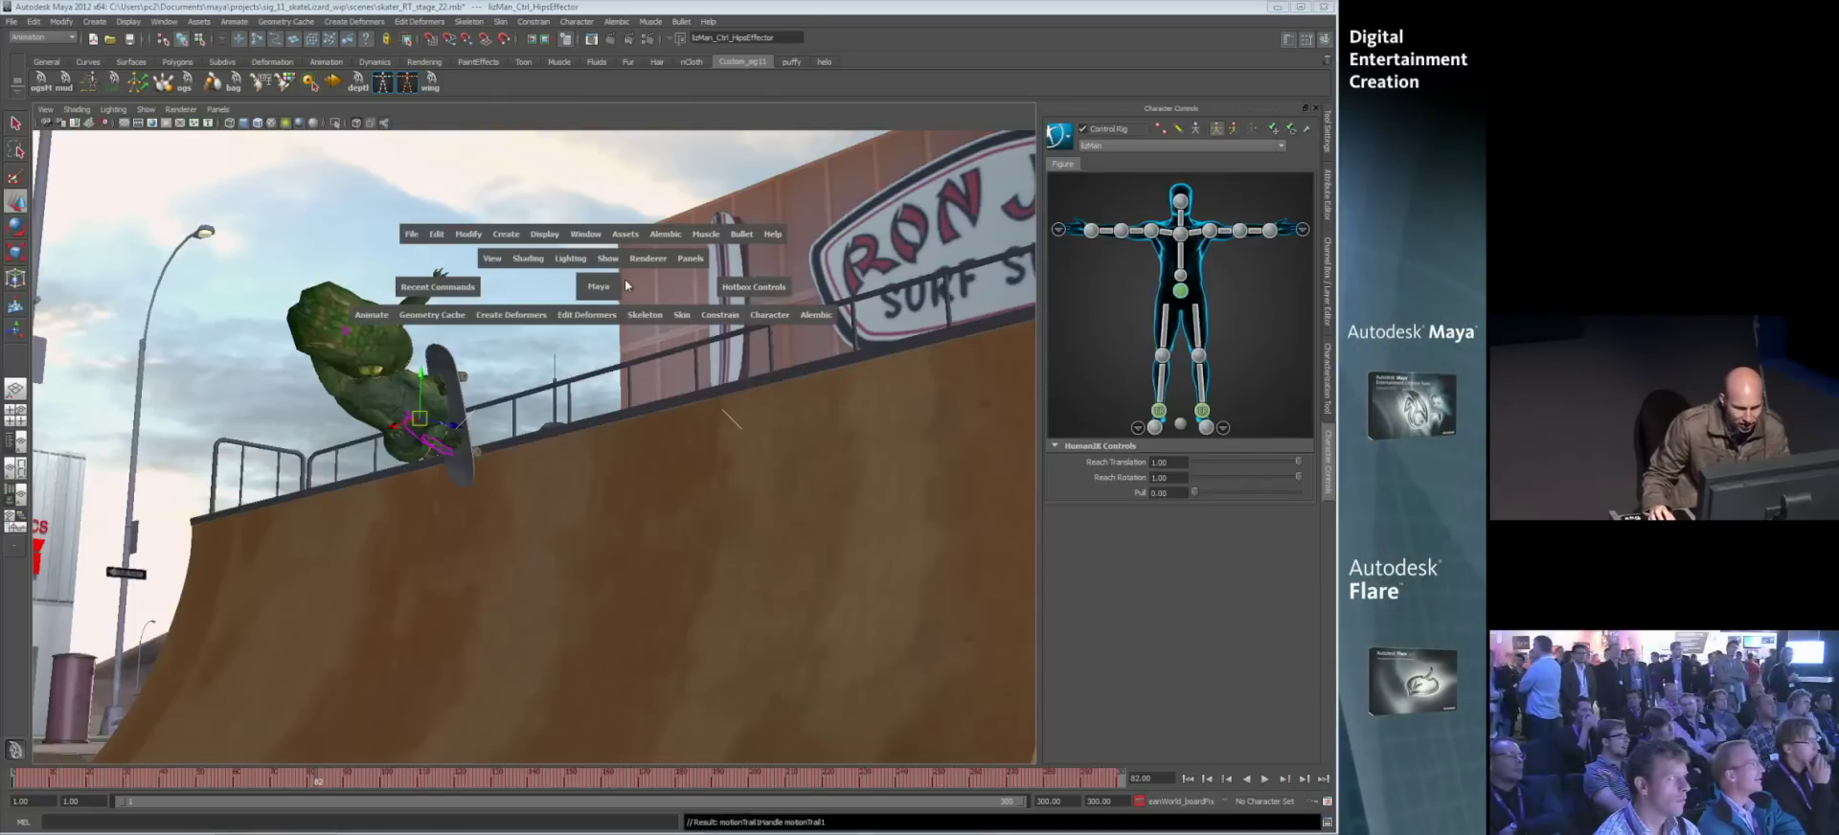
{"action": "left_click_drag", "start_coordinate": [611, 263], "coordinate": [652, 648]}
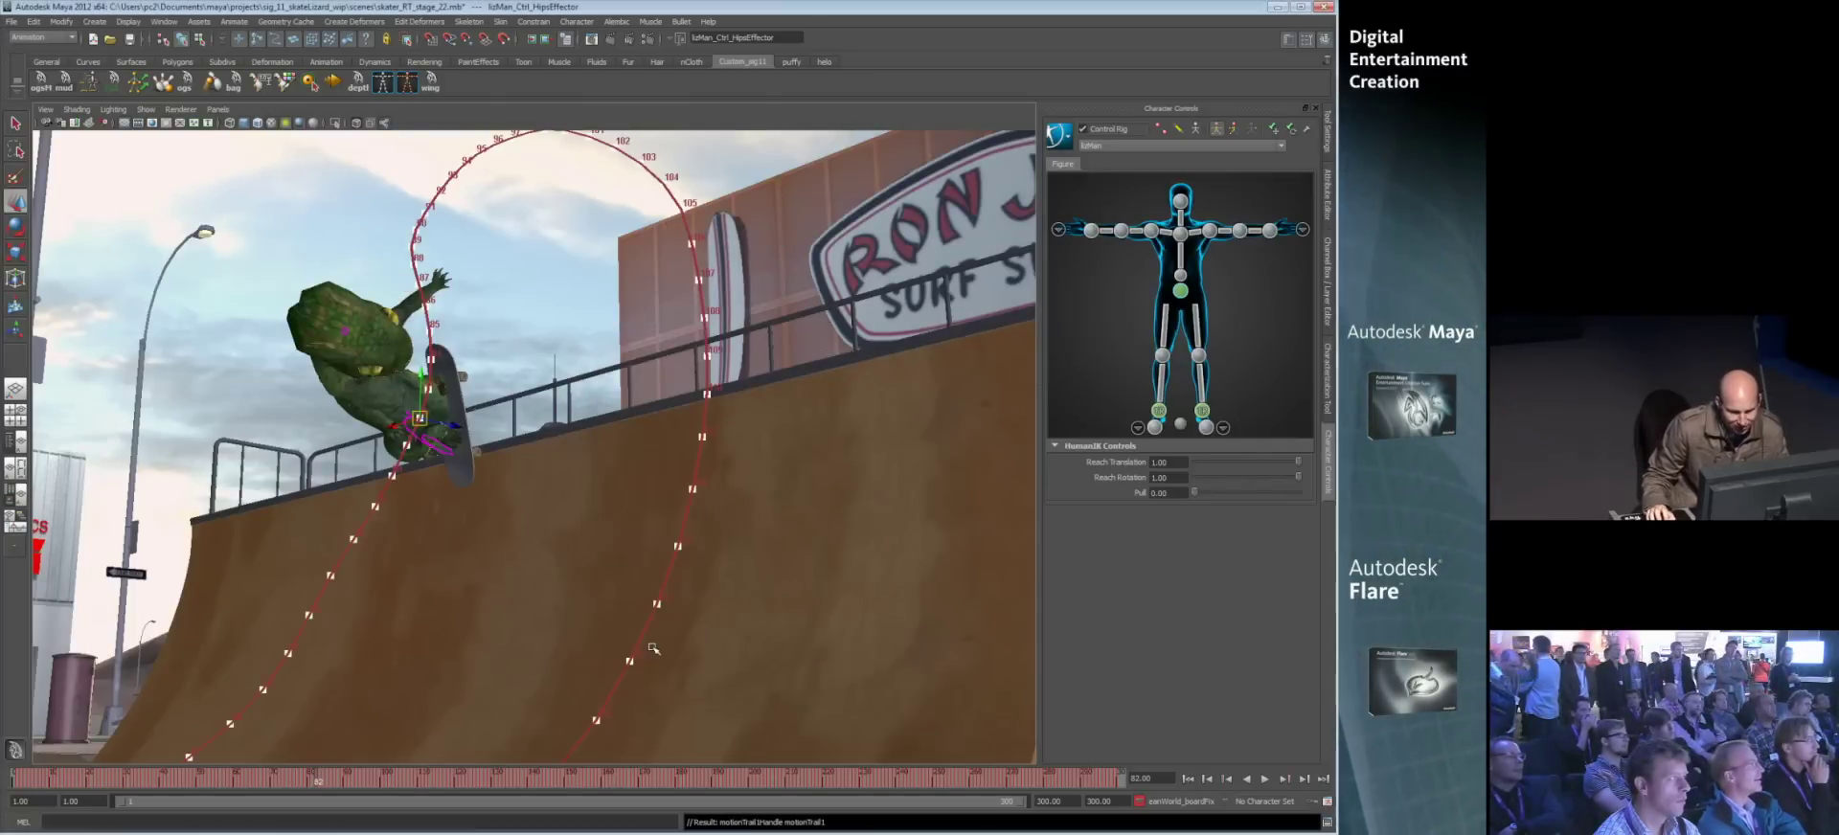
{"action": "key", "text": "alt+v"}
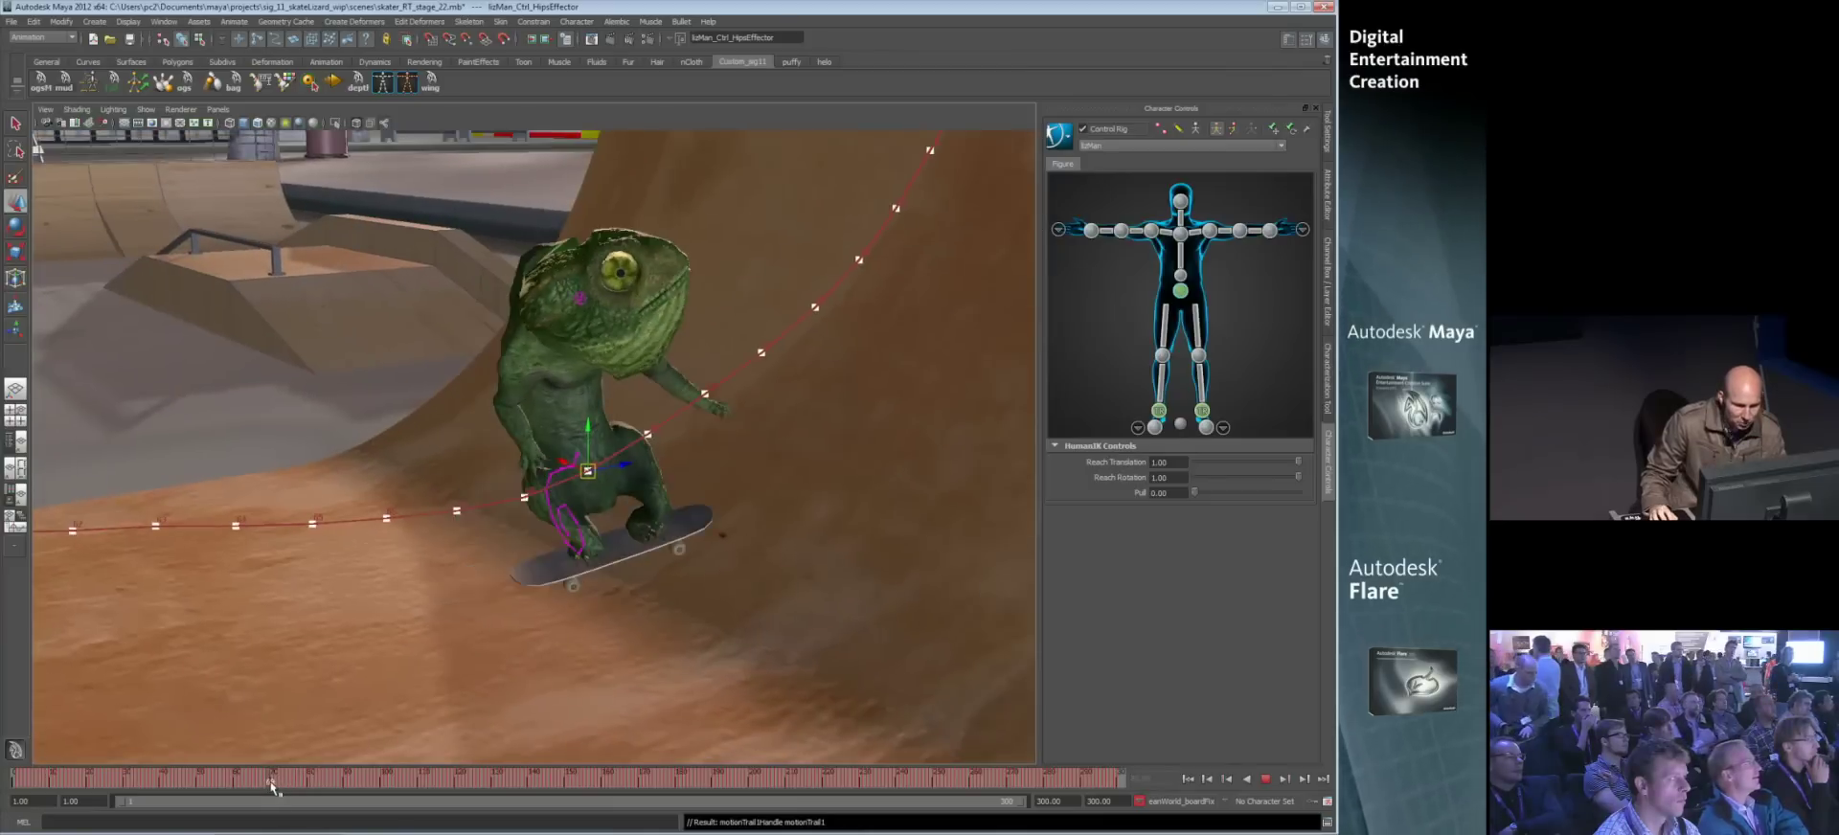
{"action": "left_click_drag", "start_coordinate": [293, 786], "coordinate": [312, 779]}
- Switch to the perspective view of the half-pipe and play the animation along the motion trail up to frame 100
{"action": "key", "text": "space"}
{"action": "left_click_drag", "start_coordinate": [422, 547], "coordinate": [422, 493]}
{"action": "right_click_drag", "start_coordinate": [423, 493], "coordinate": [286, 499], "text": "alt"}
{"action": "left_click_drag", "start_coordinate": [285, 500], "coordinate": [536, 574], "text": "alt"}
{"action": "right_click_drag", "start_coordinate": [536, 575], "coordinate": [455, 723], "text": "alt"}
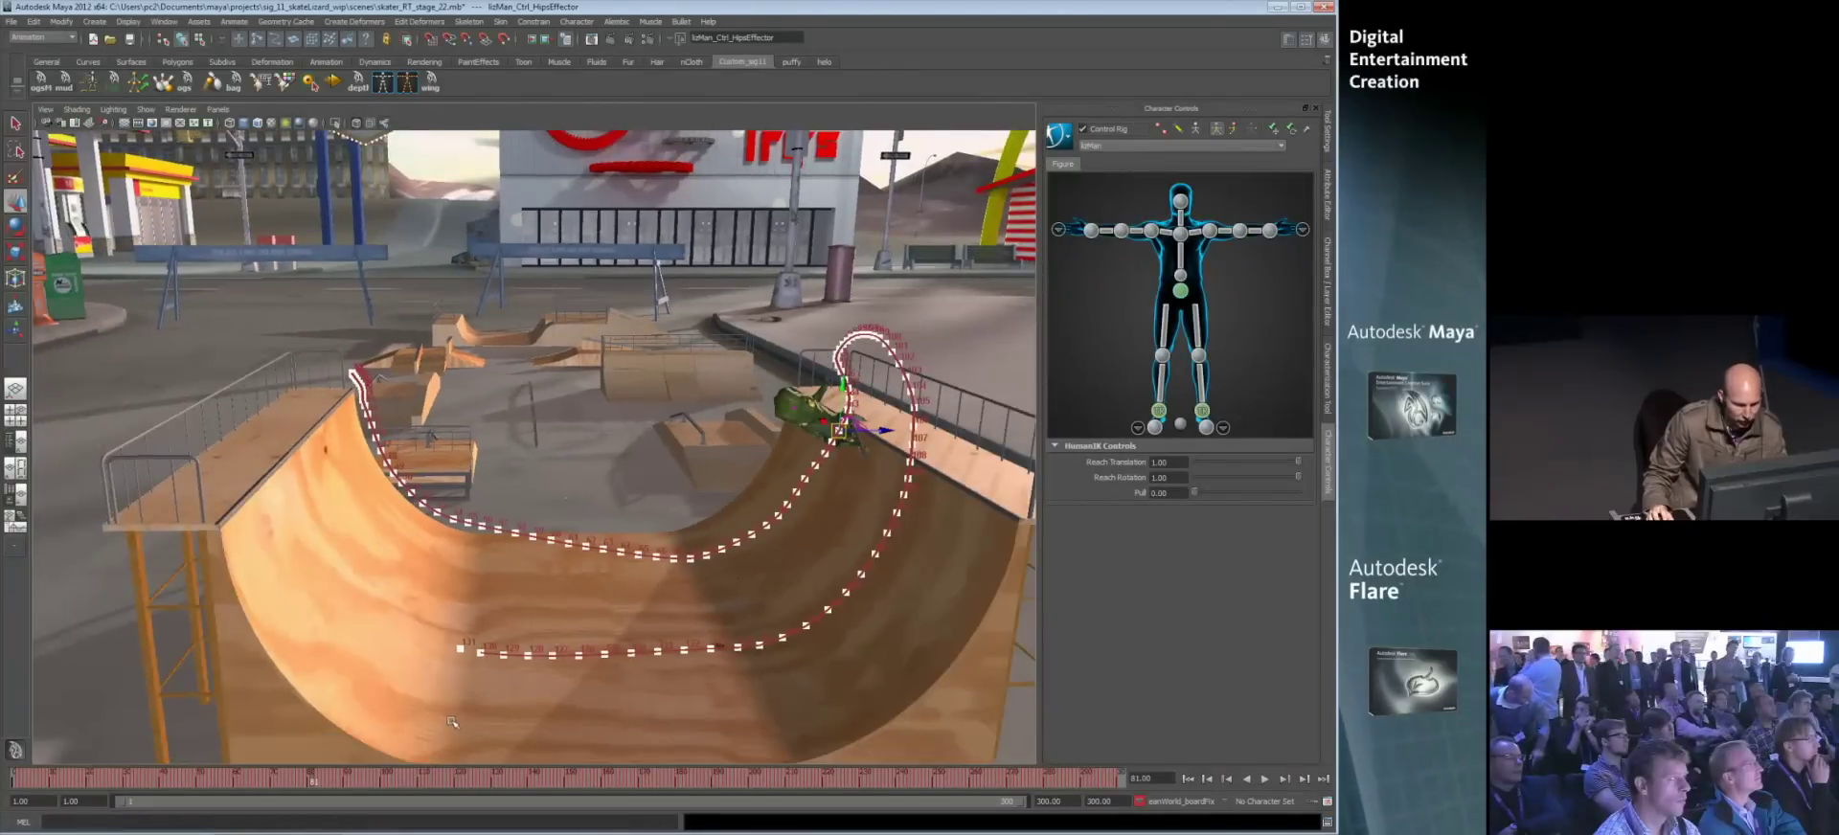
{"action": "key", "text": "alt+v"}
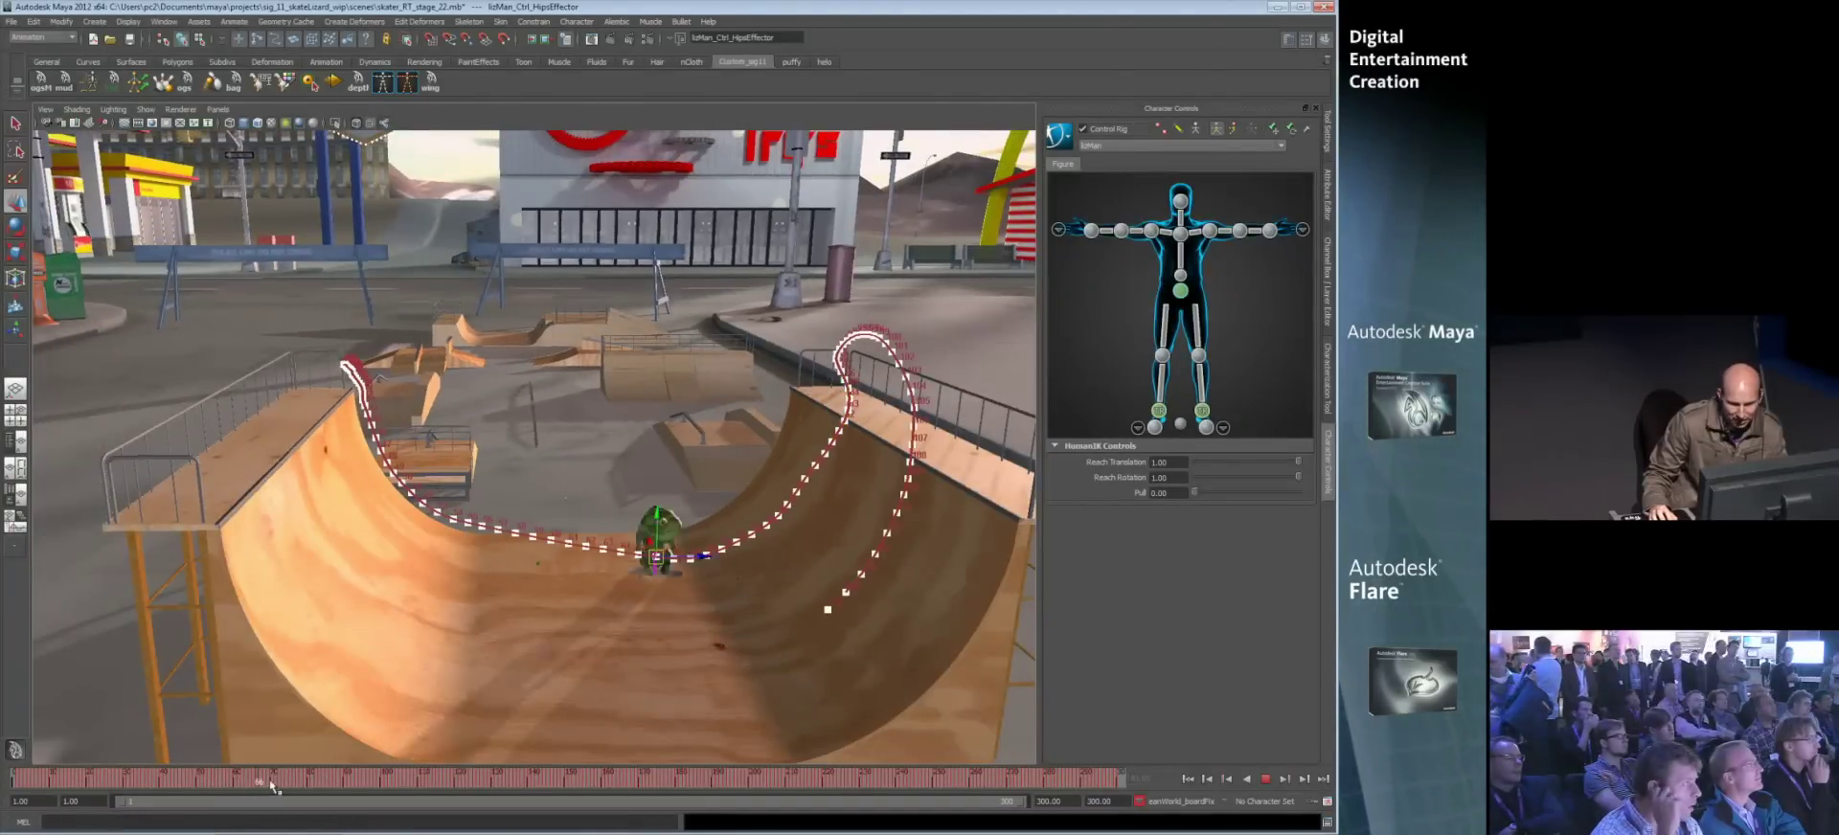
{"action": "left_click", "coordinate": [380, 783]}
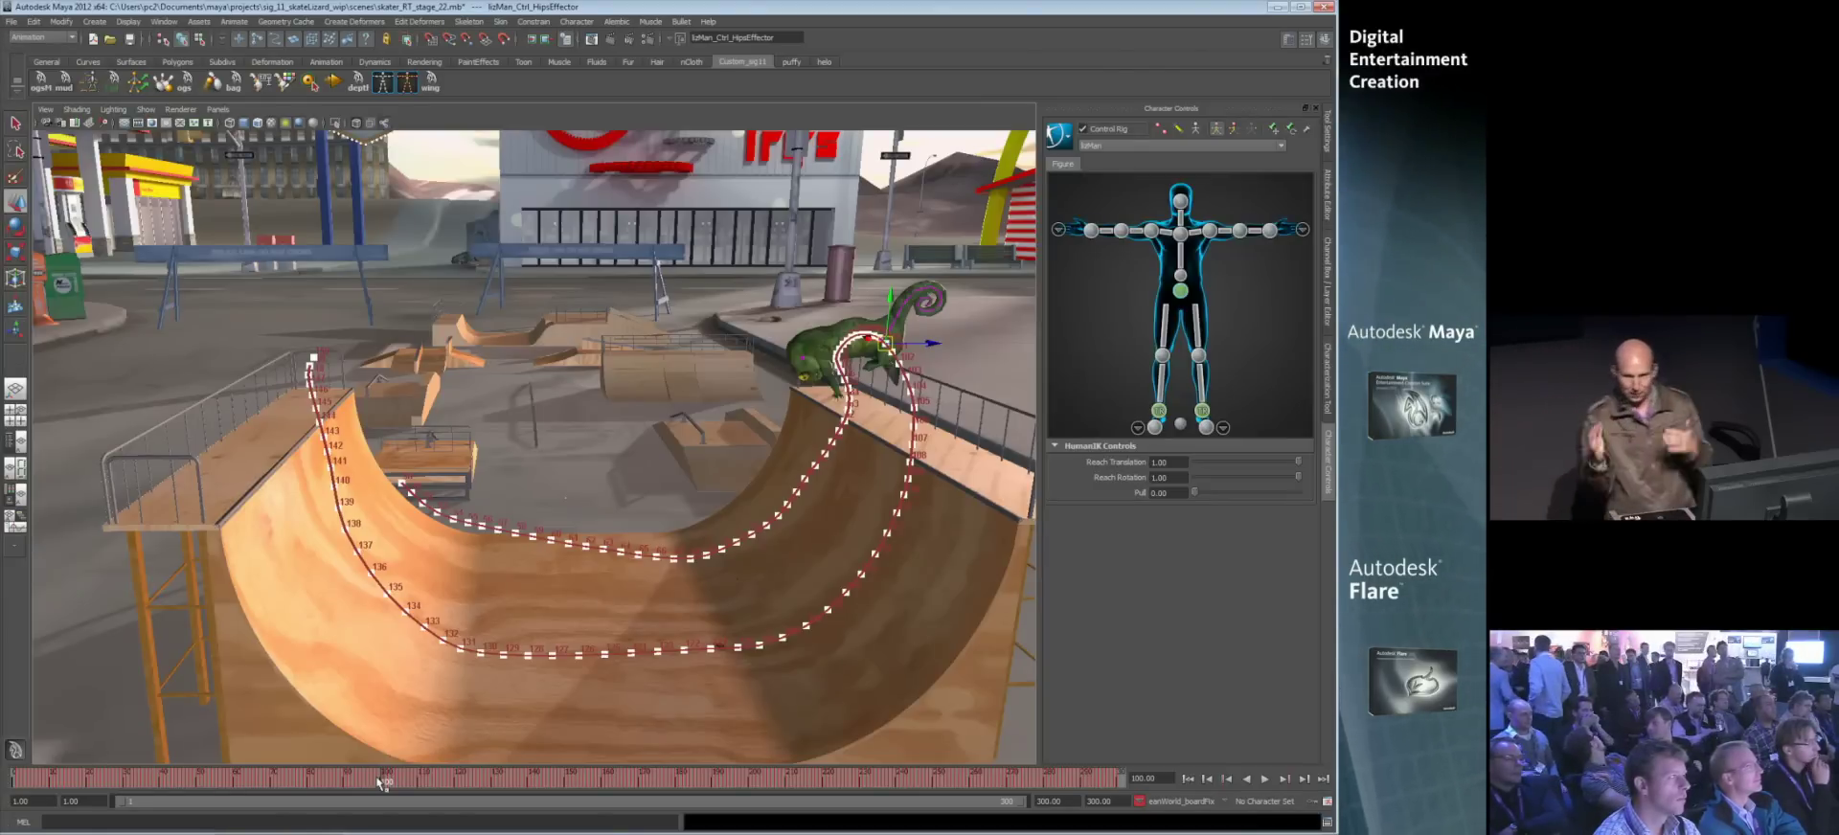
- Move to frame 92 and create a new animation layer from the selected hips effector
{"action": "left_click_drag", "start_coordinate": [532, 479], "coordinate": [652, 443], "text": "alt"}
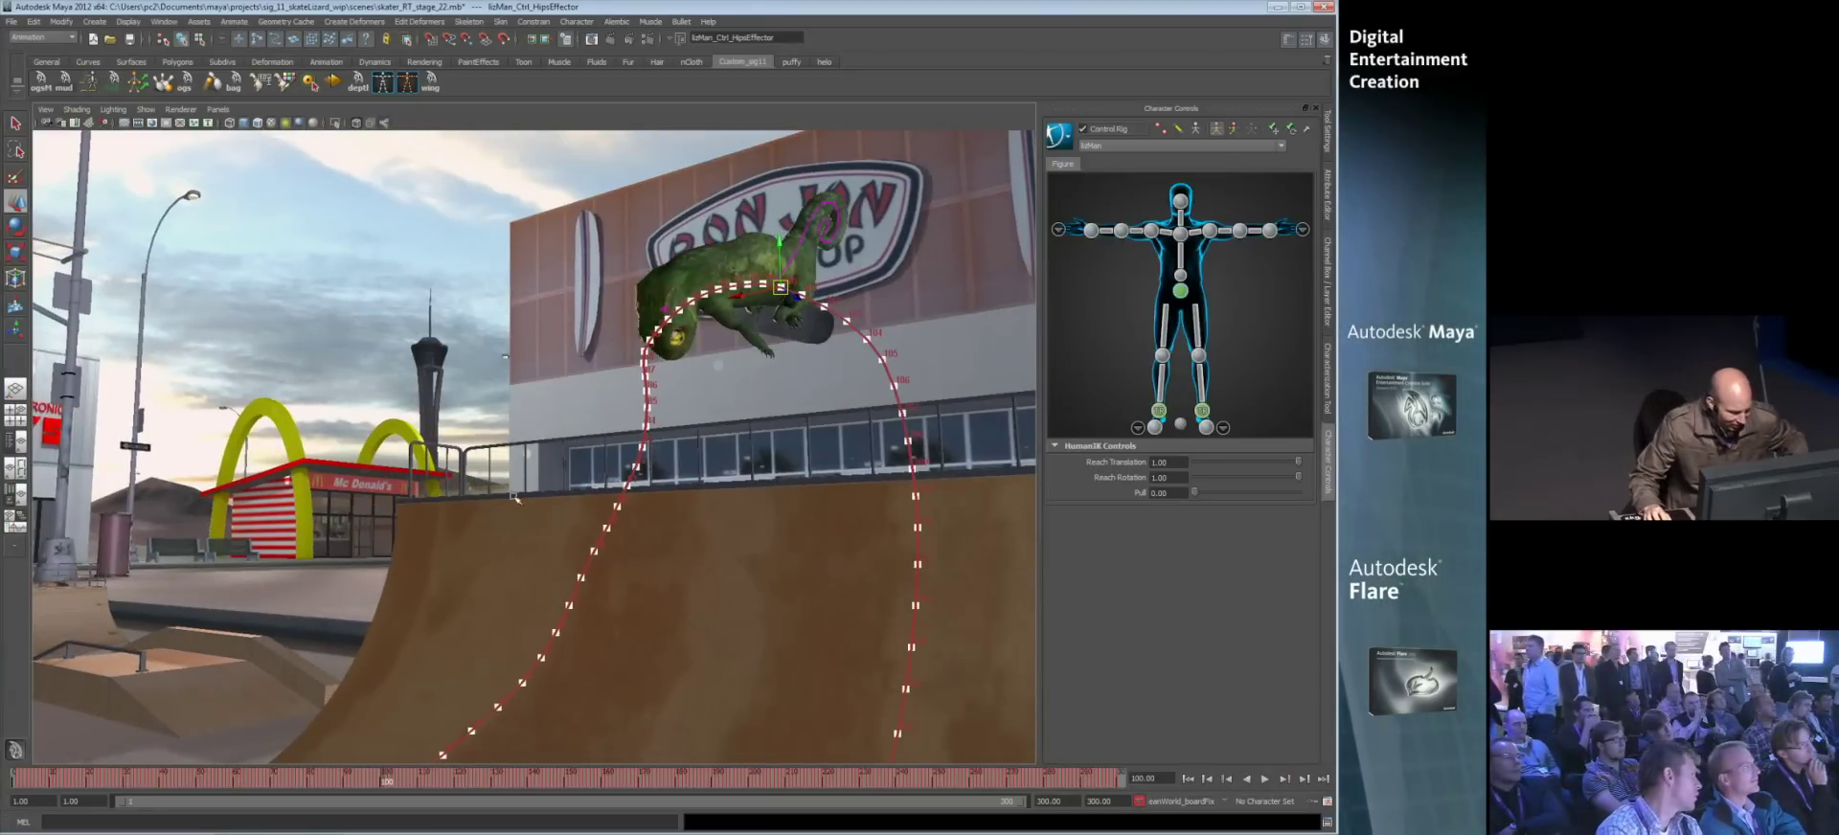
{"action": "left_click_drag", "start_coordinate": [494, 501], "coordinate": [609, 498], "text": "alt"}
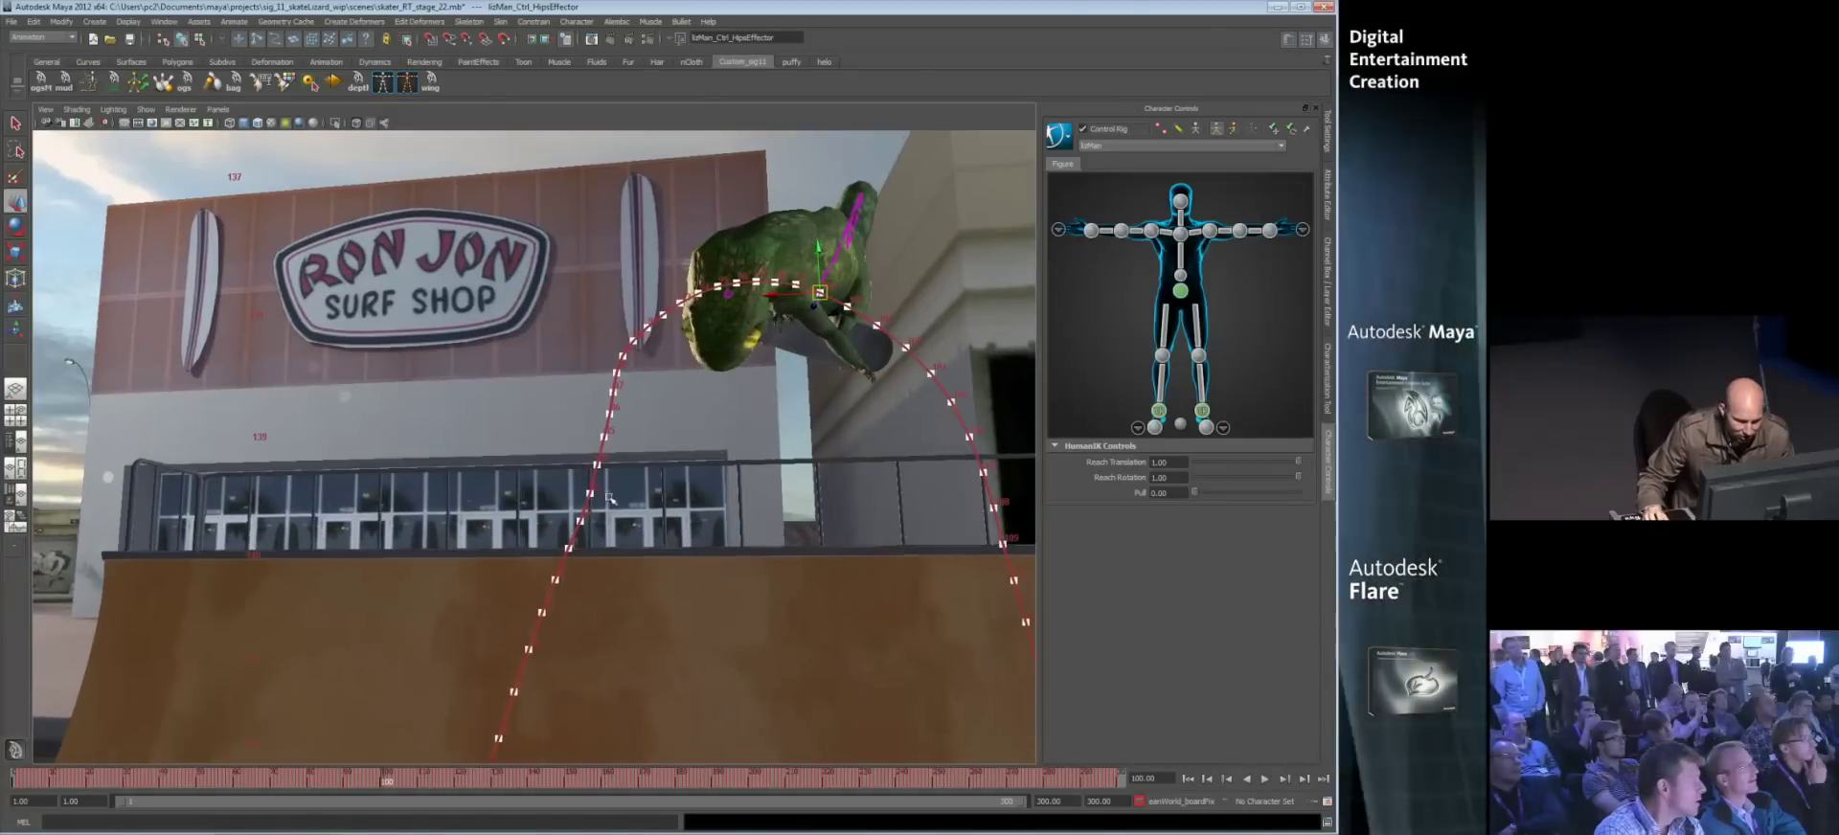
{"action": "left_click_drag", "start_coordinate": [600, 417], "coordinate": [573, 719], "text": "alt"}
{"action": "left_click_drag", "start_coordinate": [693, 310], "coordinate": [648, 356], "text": "alt"}
{"action": "left_click_drag", "start_coordinate": [389, 779], "coordinate": [355, 782]}
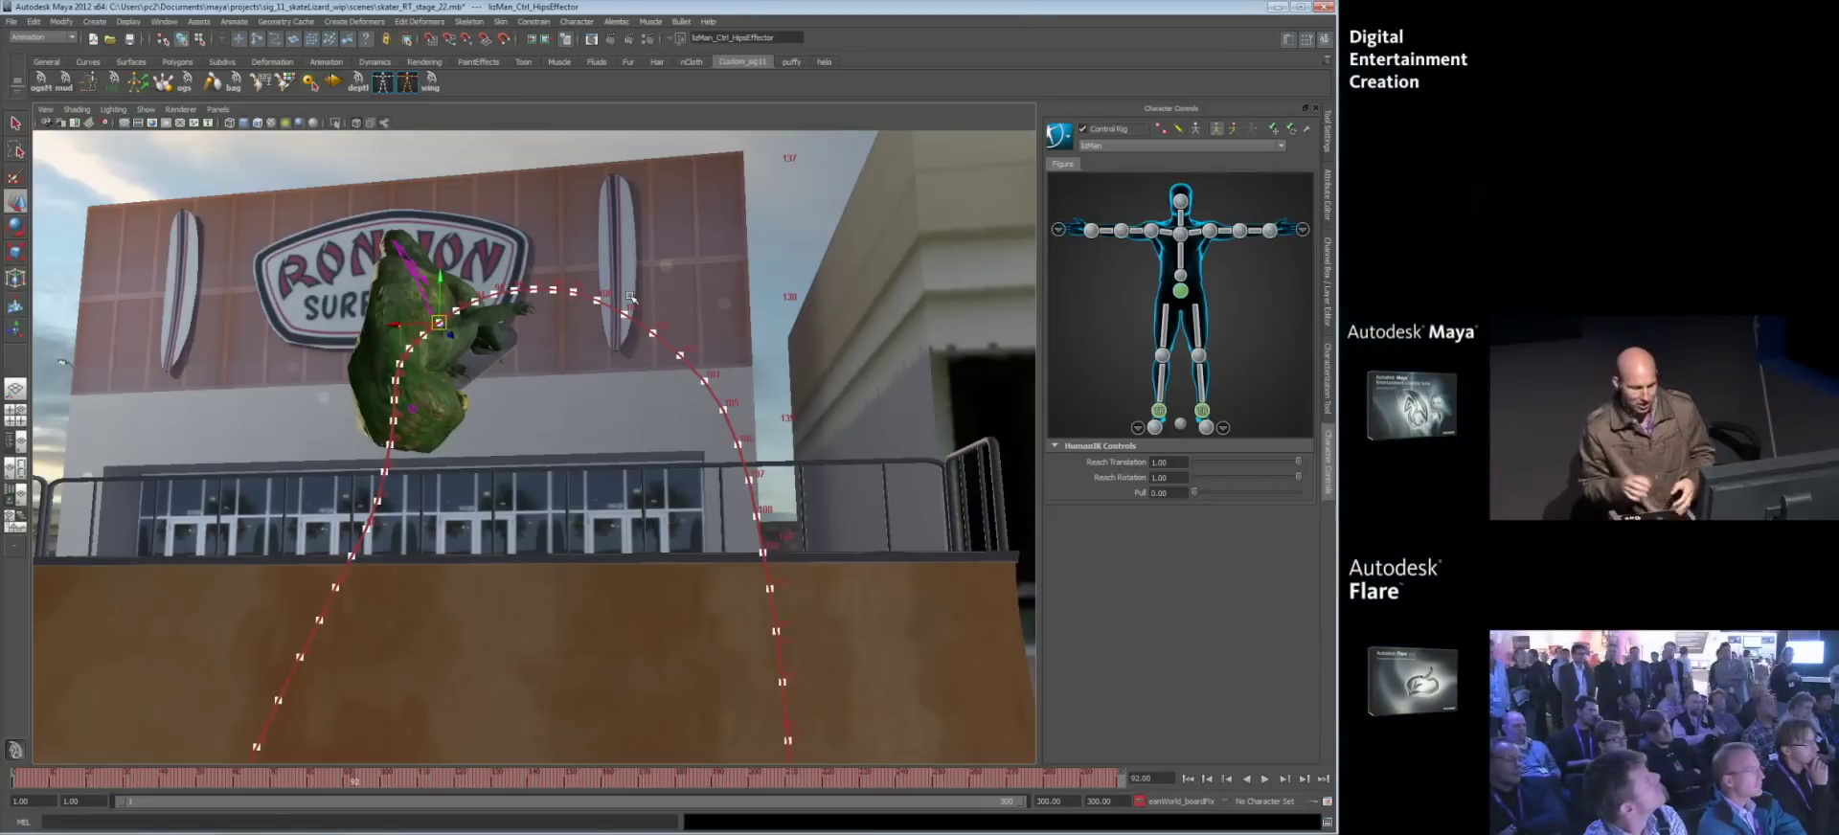
{"action": "left_click", "coordinate": [1330, 273]}
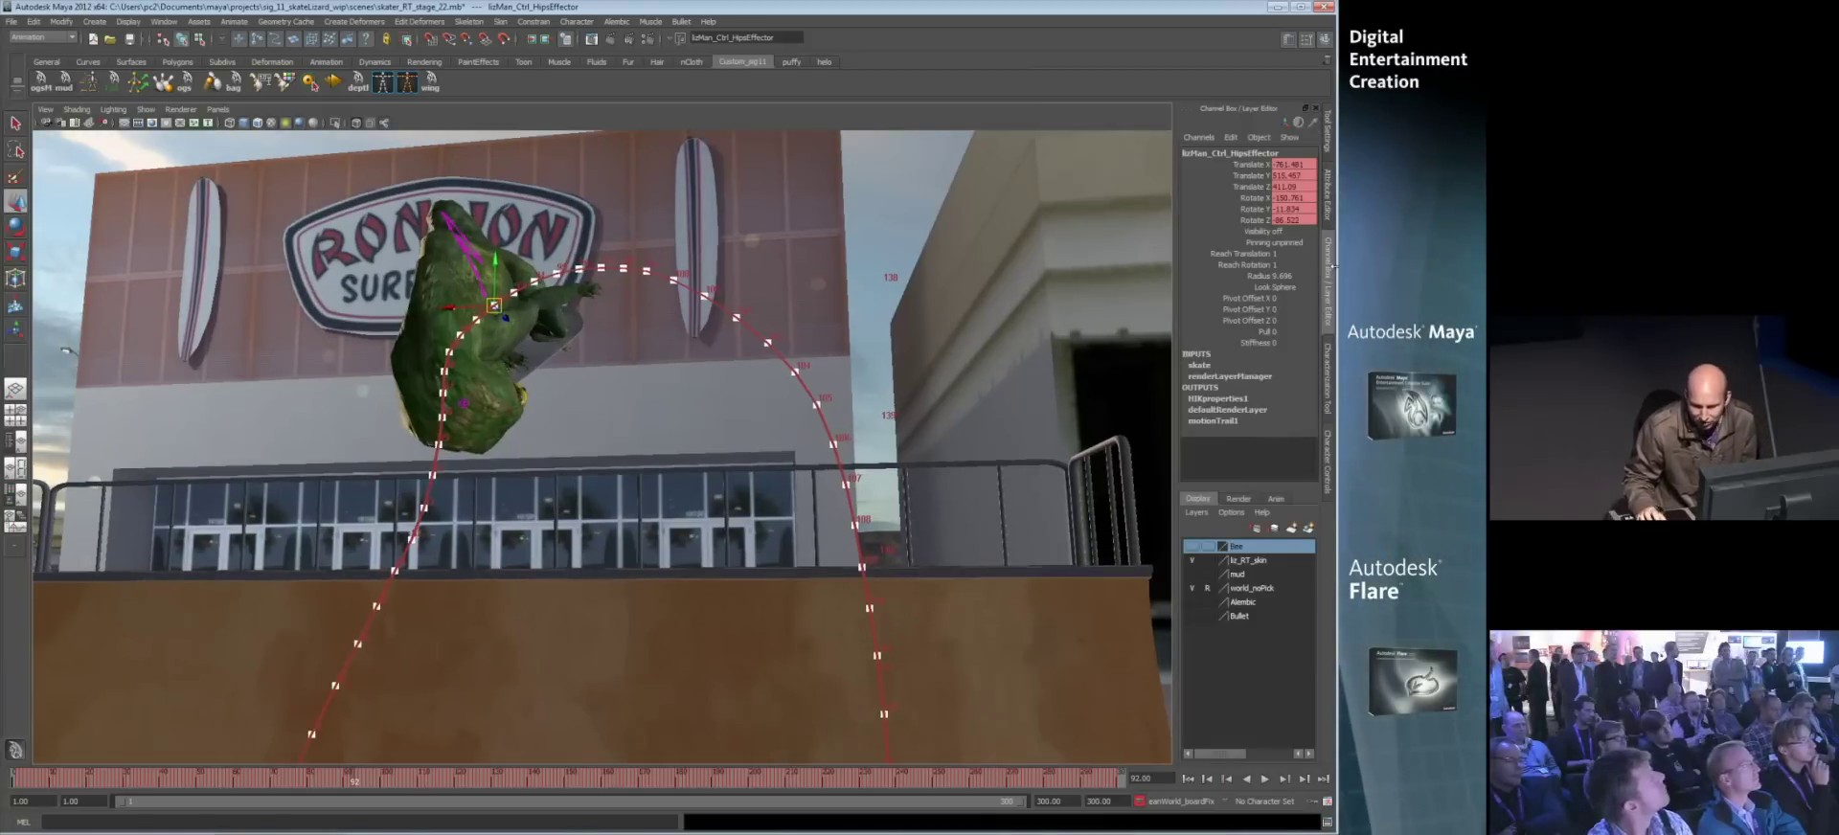
{"action": "left_click", "coordinate": [1277, 499]}
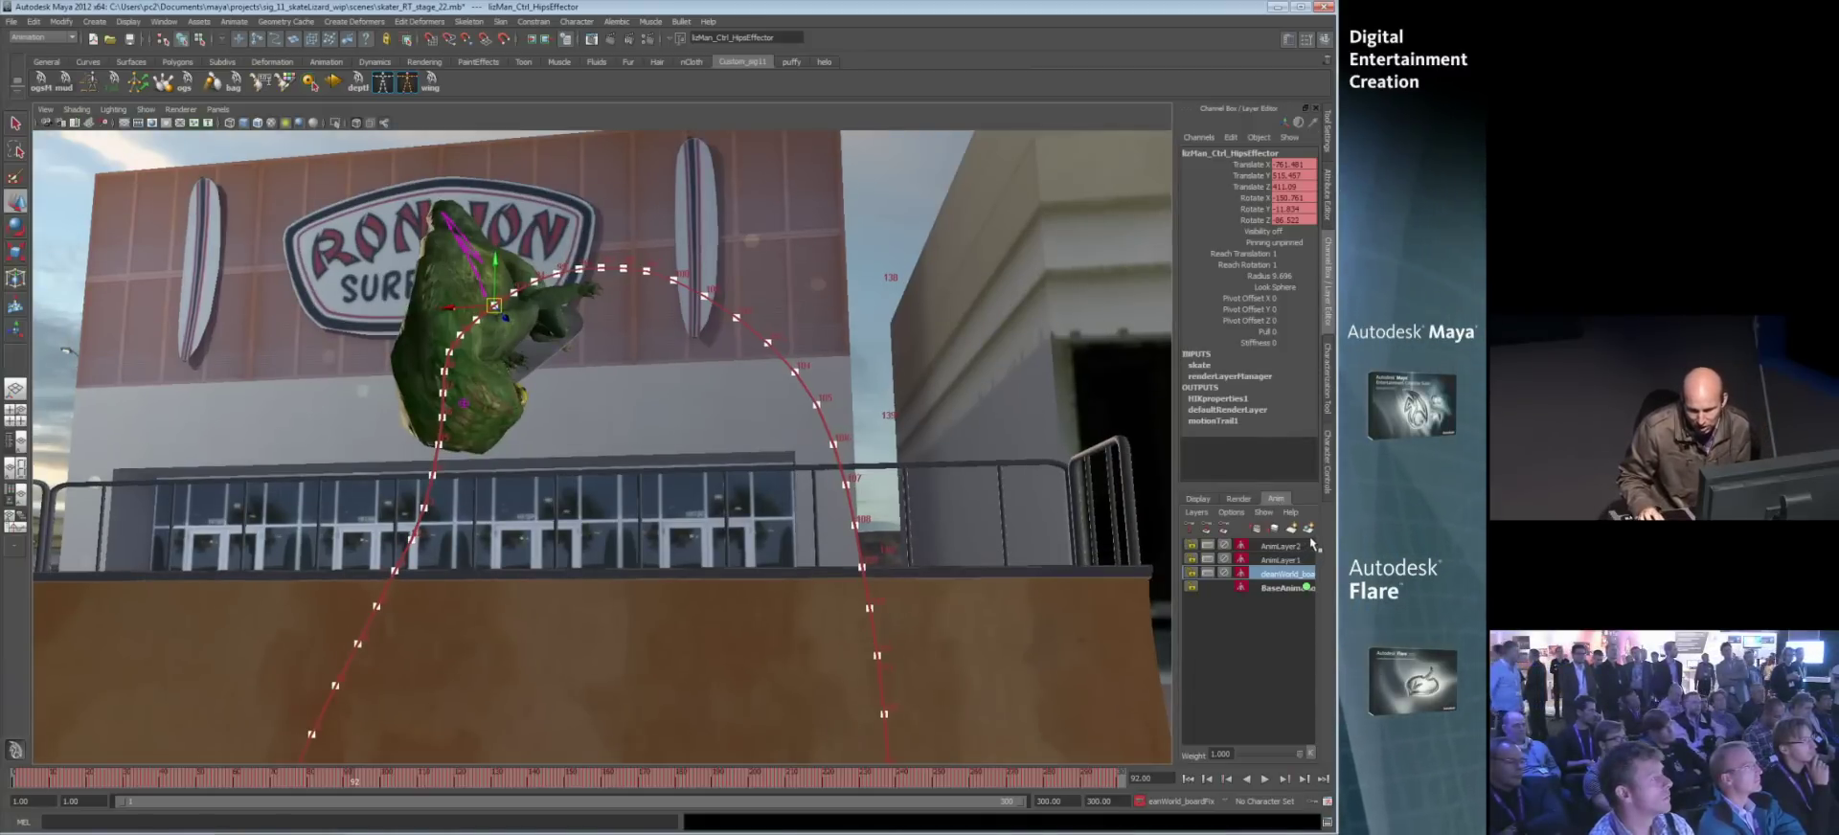
{"action": "left_click", "coordinate": [1309, 529]}
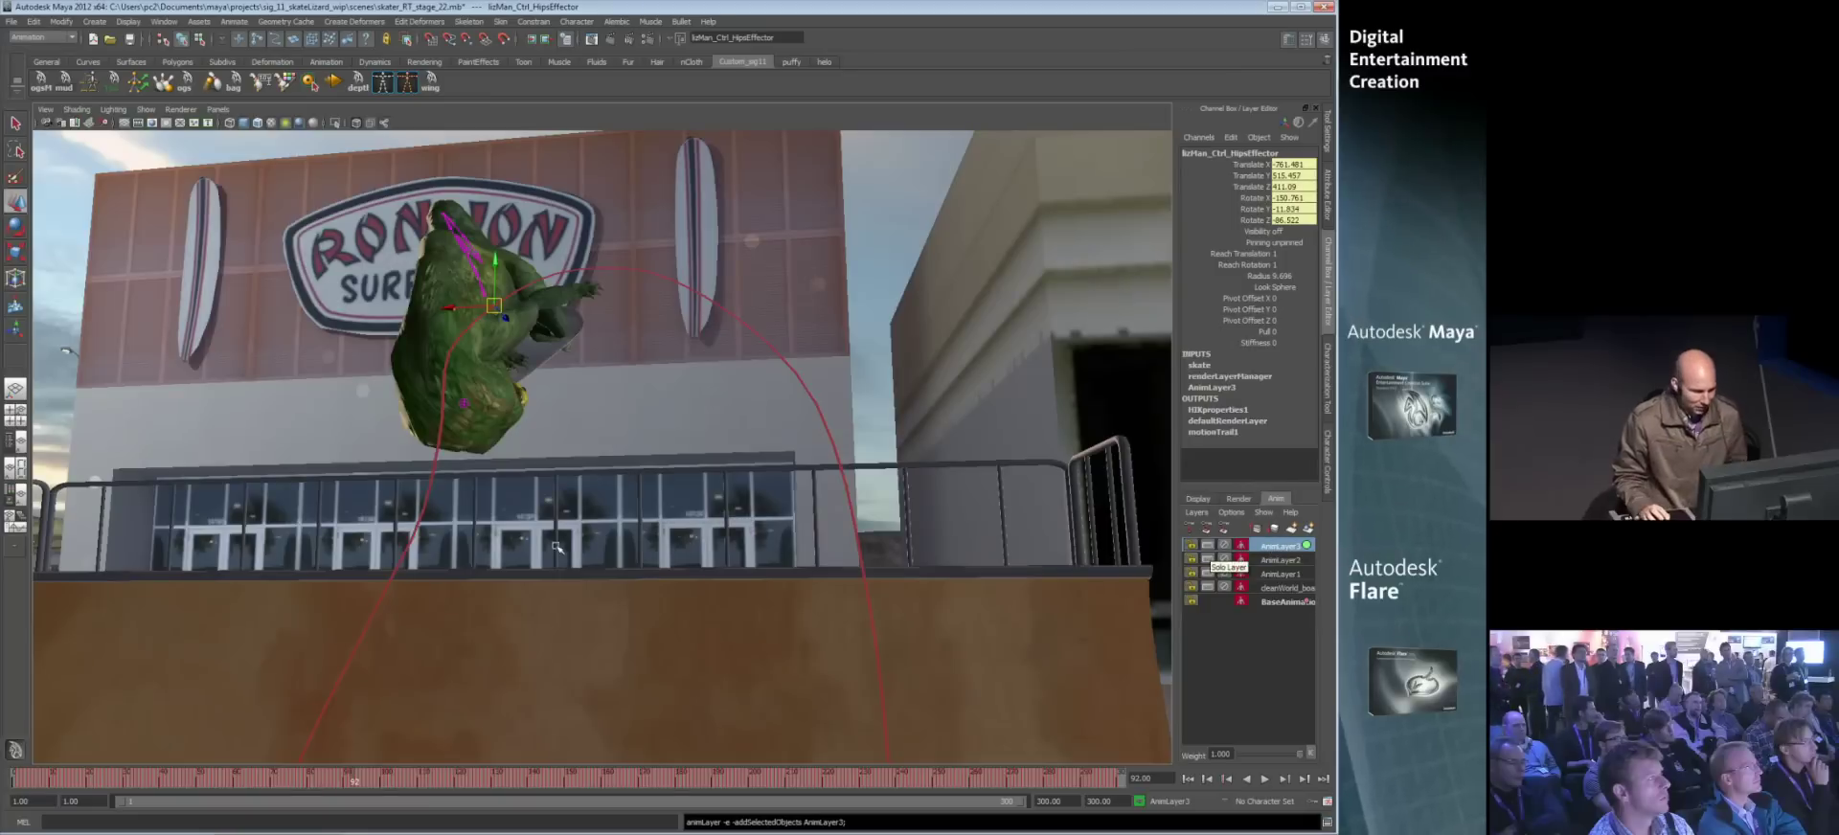
- Key the hips effector around the jump on the new layer and raise the peak key on the motion trail
{"action": "key", "text": "alt+v"}
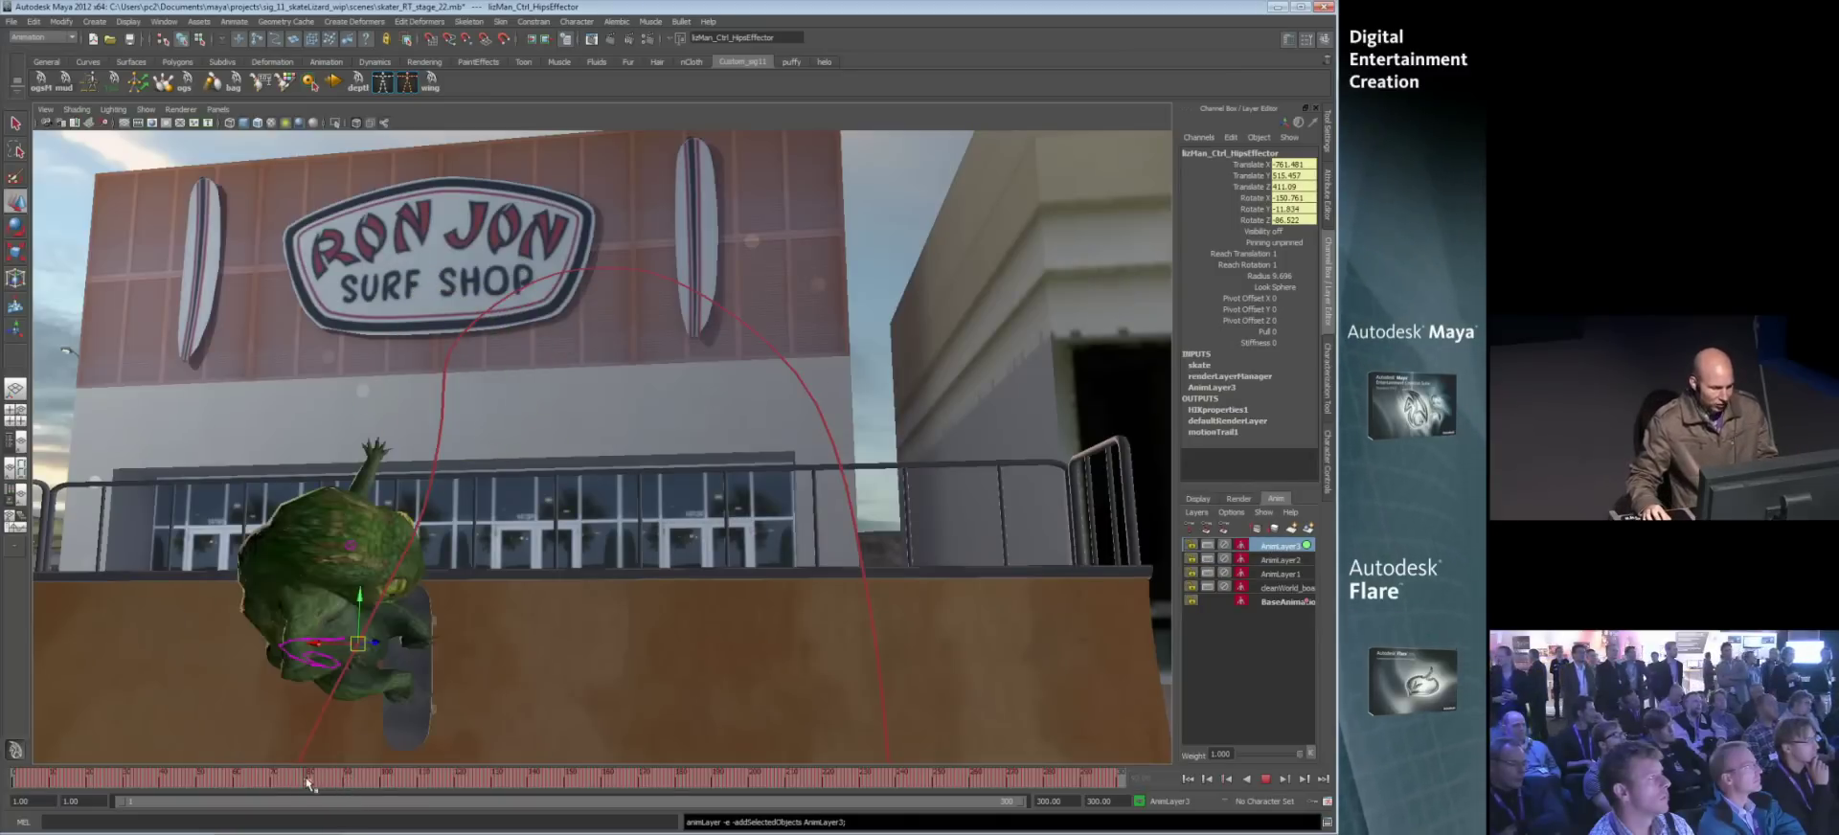
{"action": "mouse_move", "coordinate": [316, 783]}
{"action": "left_mouse_down"}
{"action": "mouse_move", "coordinate": [423, 788]}
{"action": "mouse_move", "coordinate": [303, 792]}
{"action": "left_mouse_up"}
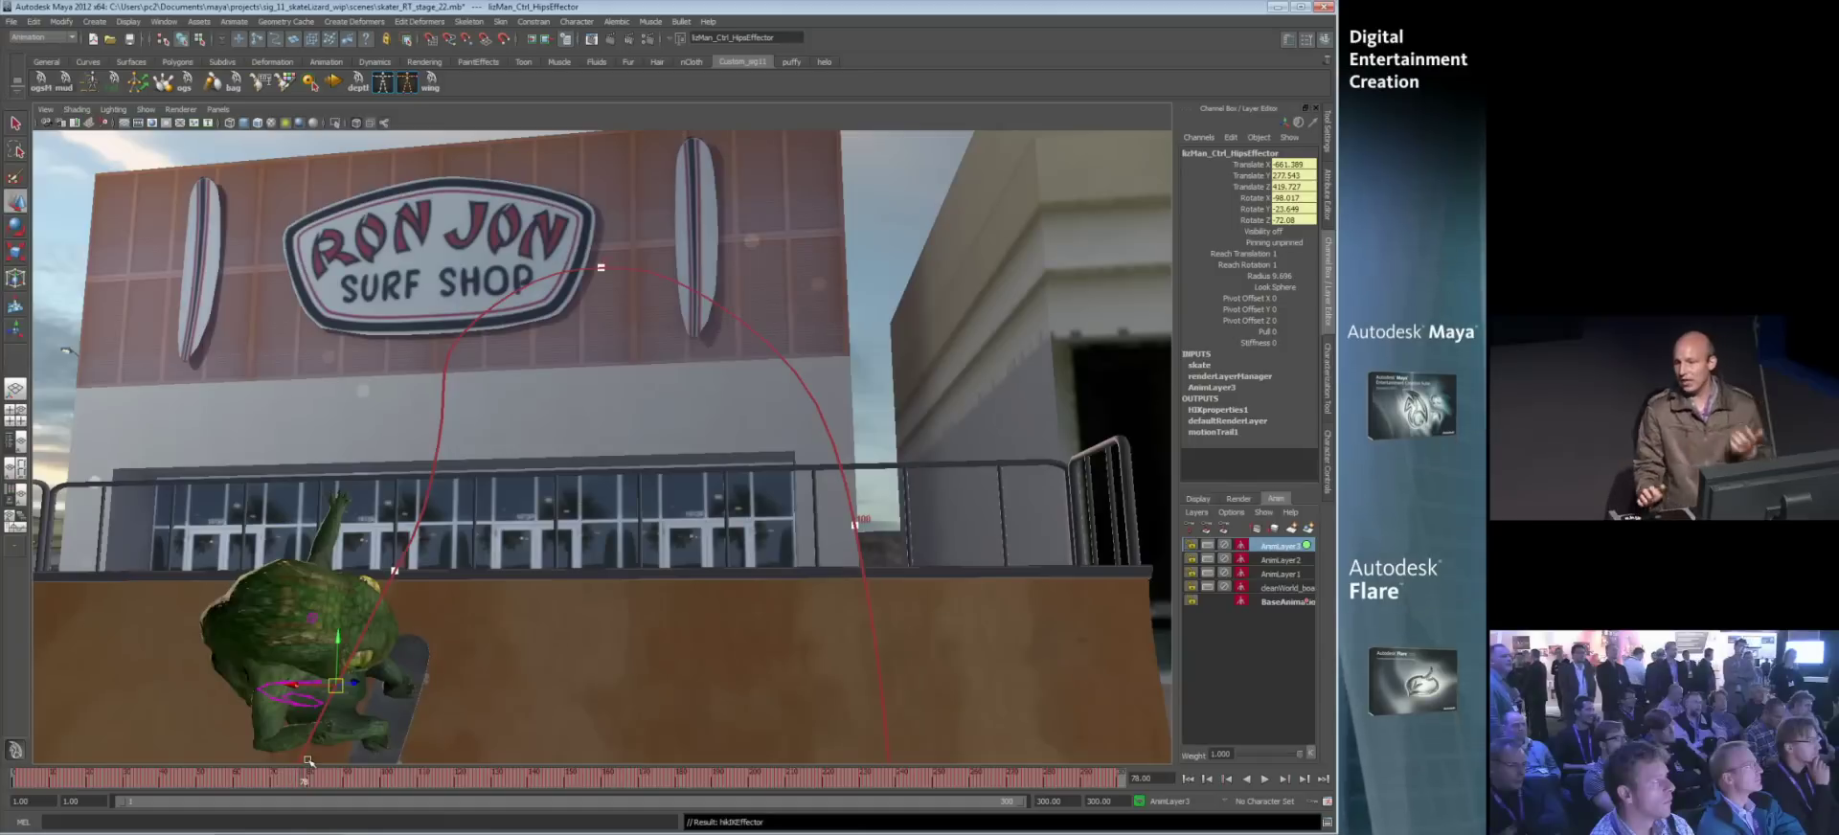
{"action": "left_click", "coordinate": [602, 266]}
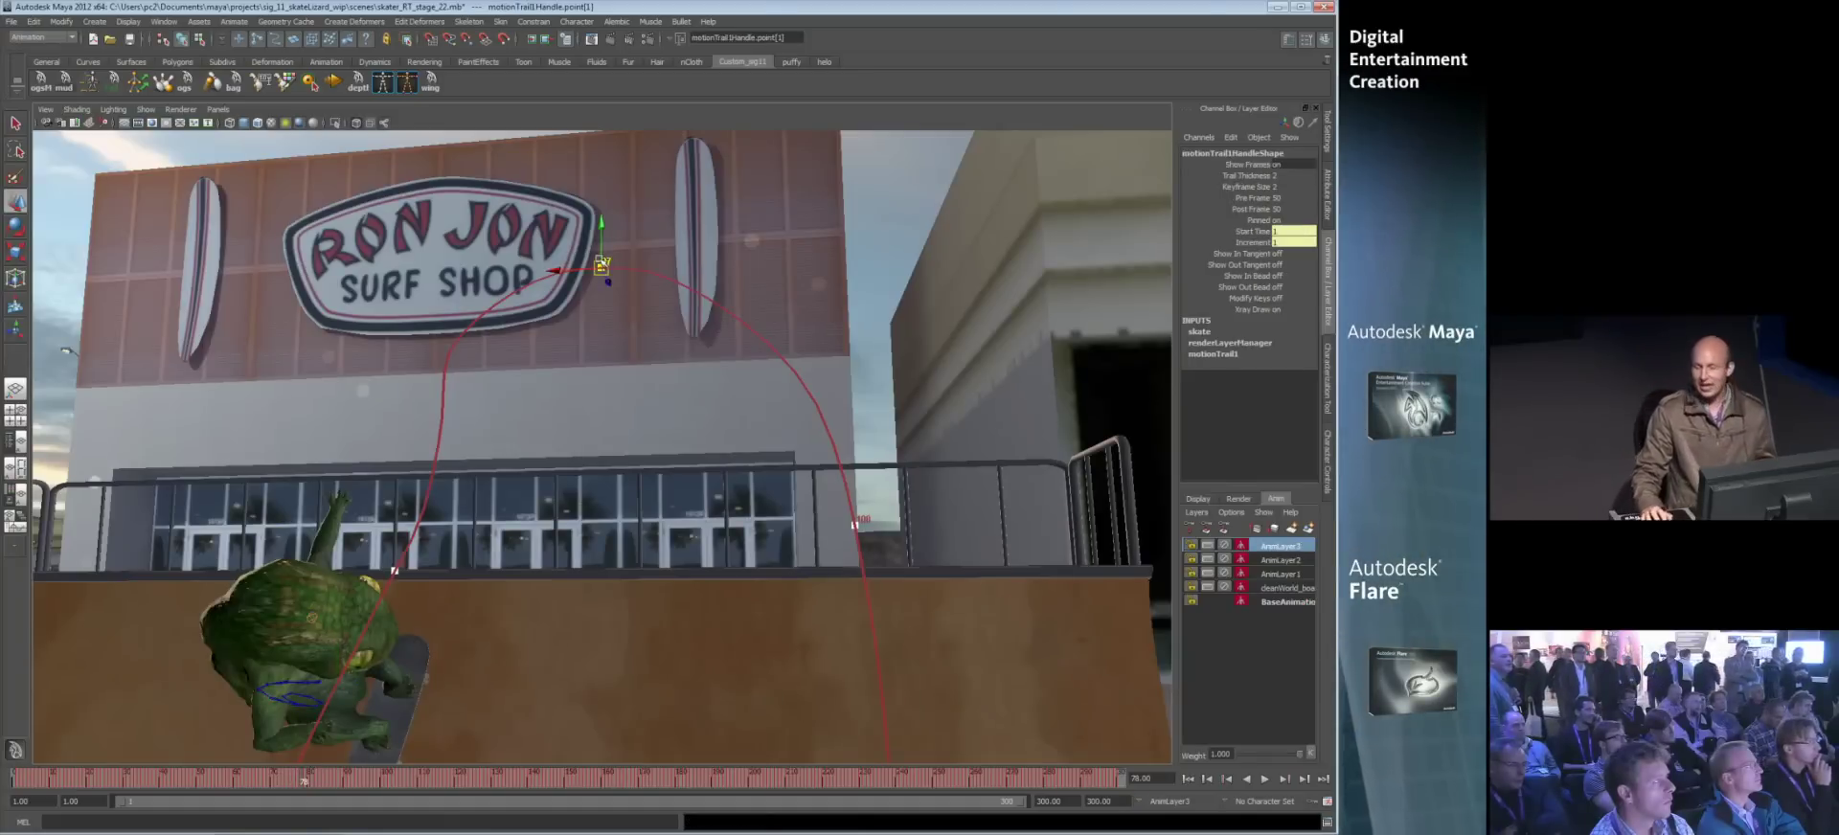
{"action": "left_click_drag", "start_coordinate": [512, 292], "coordinate": [585, 332], "text": "alt"}
{"action": "left_click_drag", "start_coordinate": [559, 265], "coordinate": [546, 207]}
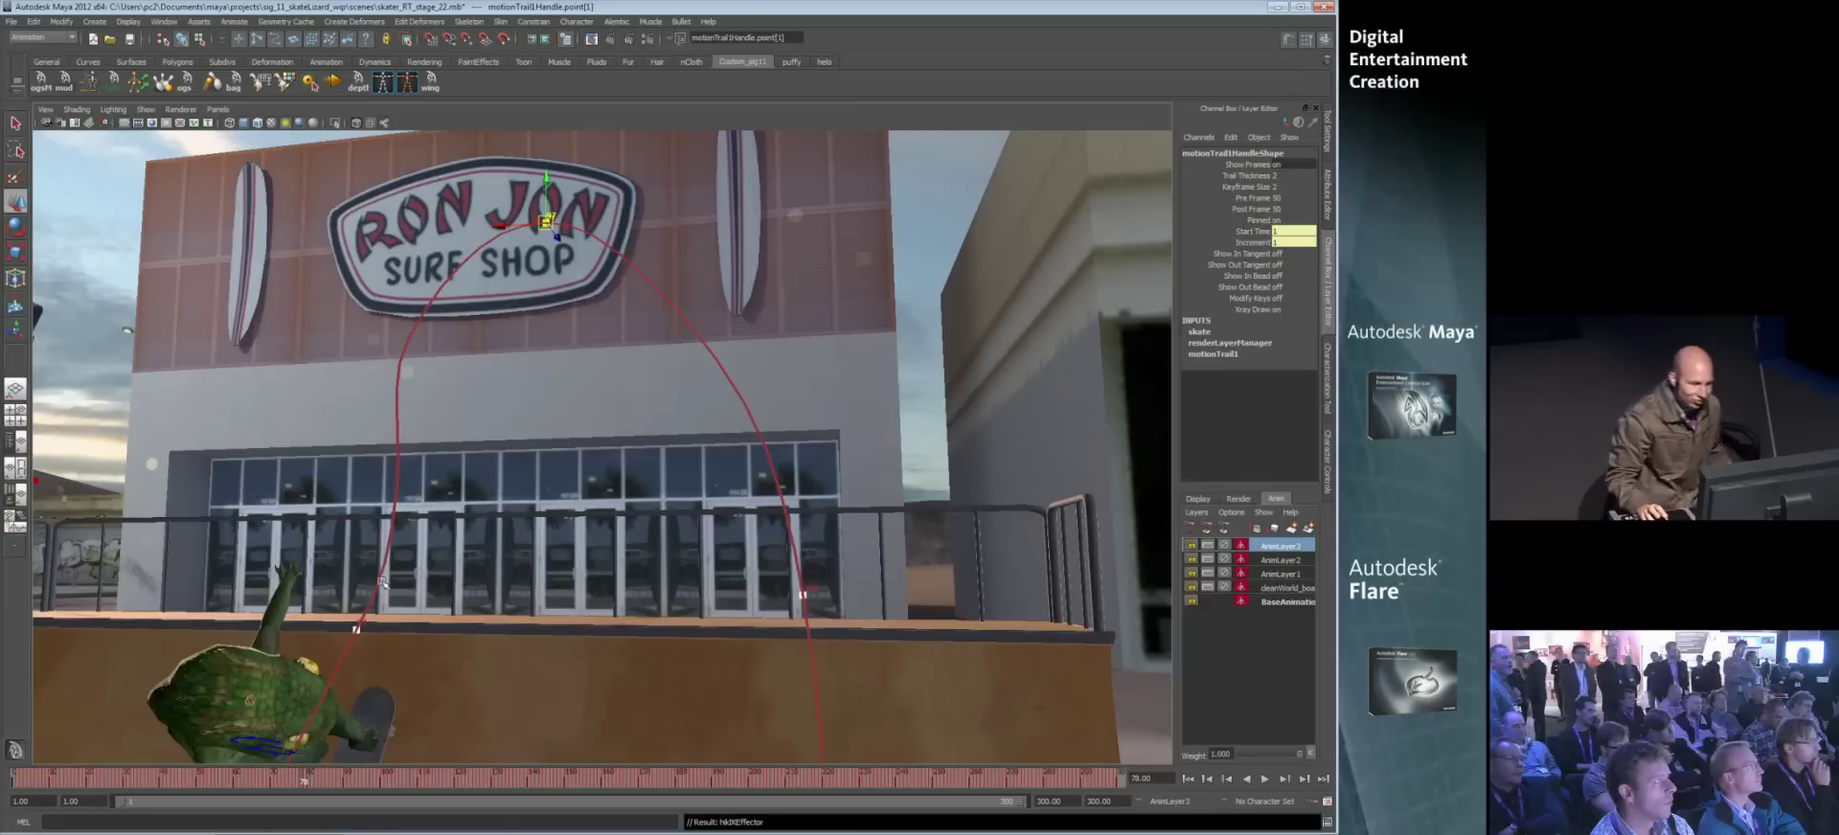
- At frame 96, adjust the peak key's height on the motion trail and try the animation layer's weight control
{"action": "left_click_drag", "start_coordinate": [304, 784], "coordinate": [370, 777]}
{"action": "left_click_drag", "start_coordinate": [545, 203], "coordinate": [540, 287]}
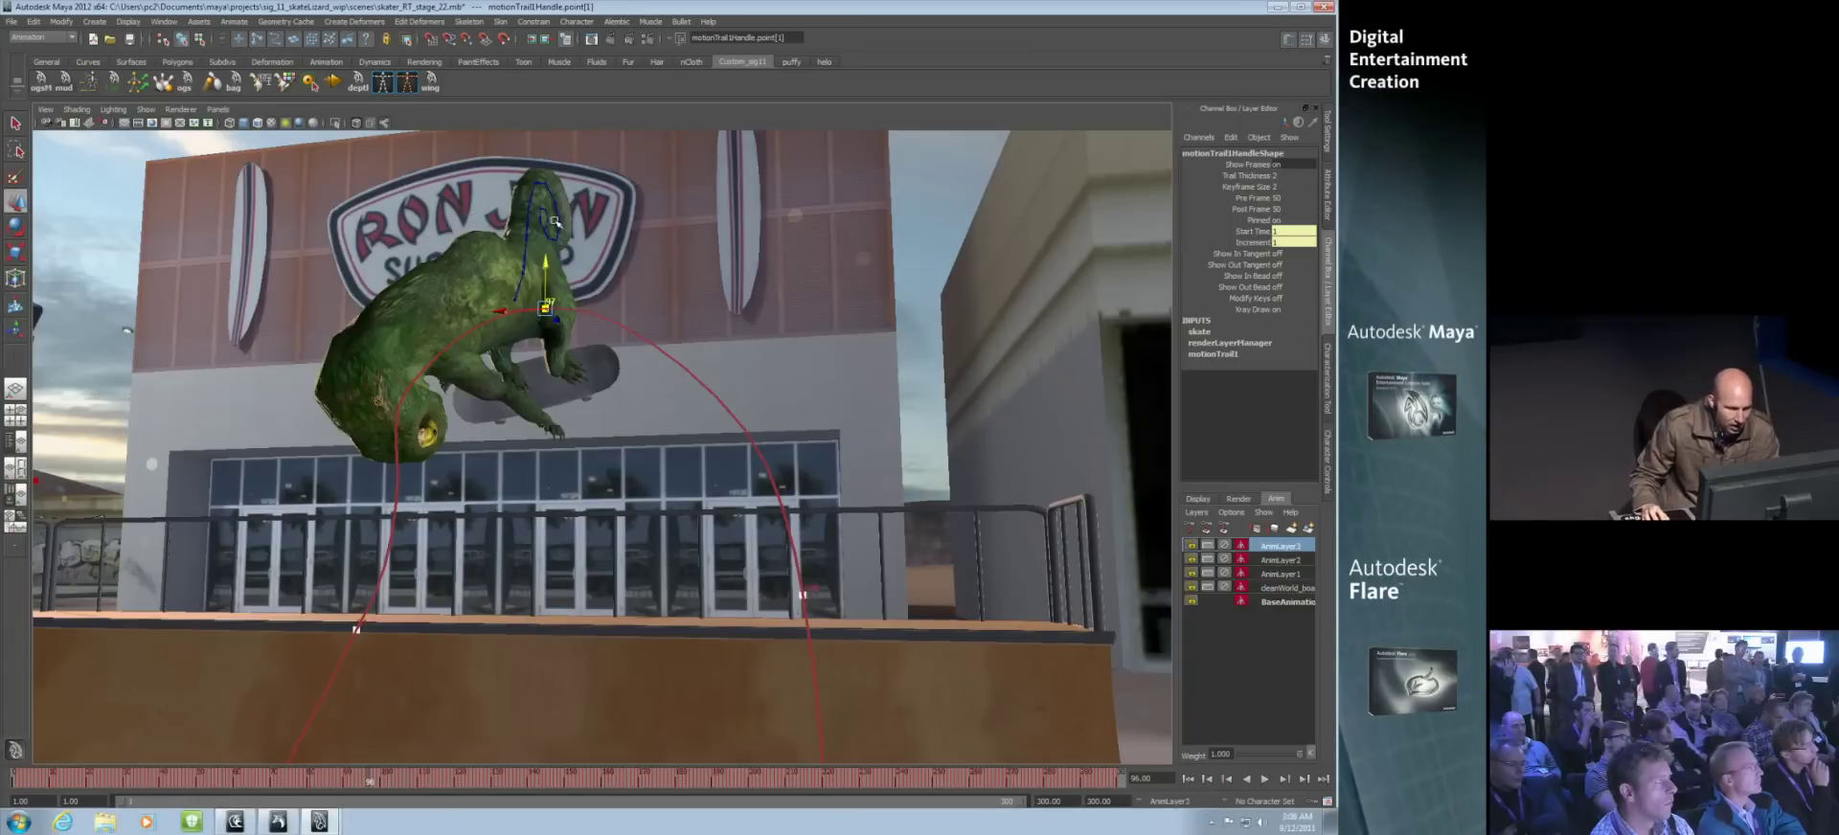
{"action": "left_click_drag", "start_coordinate": [545, 262], "coordinate": [545, 236]}
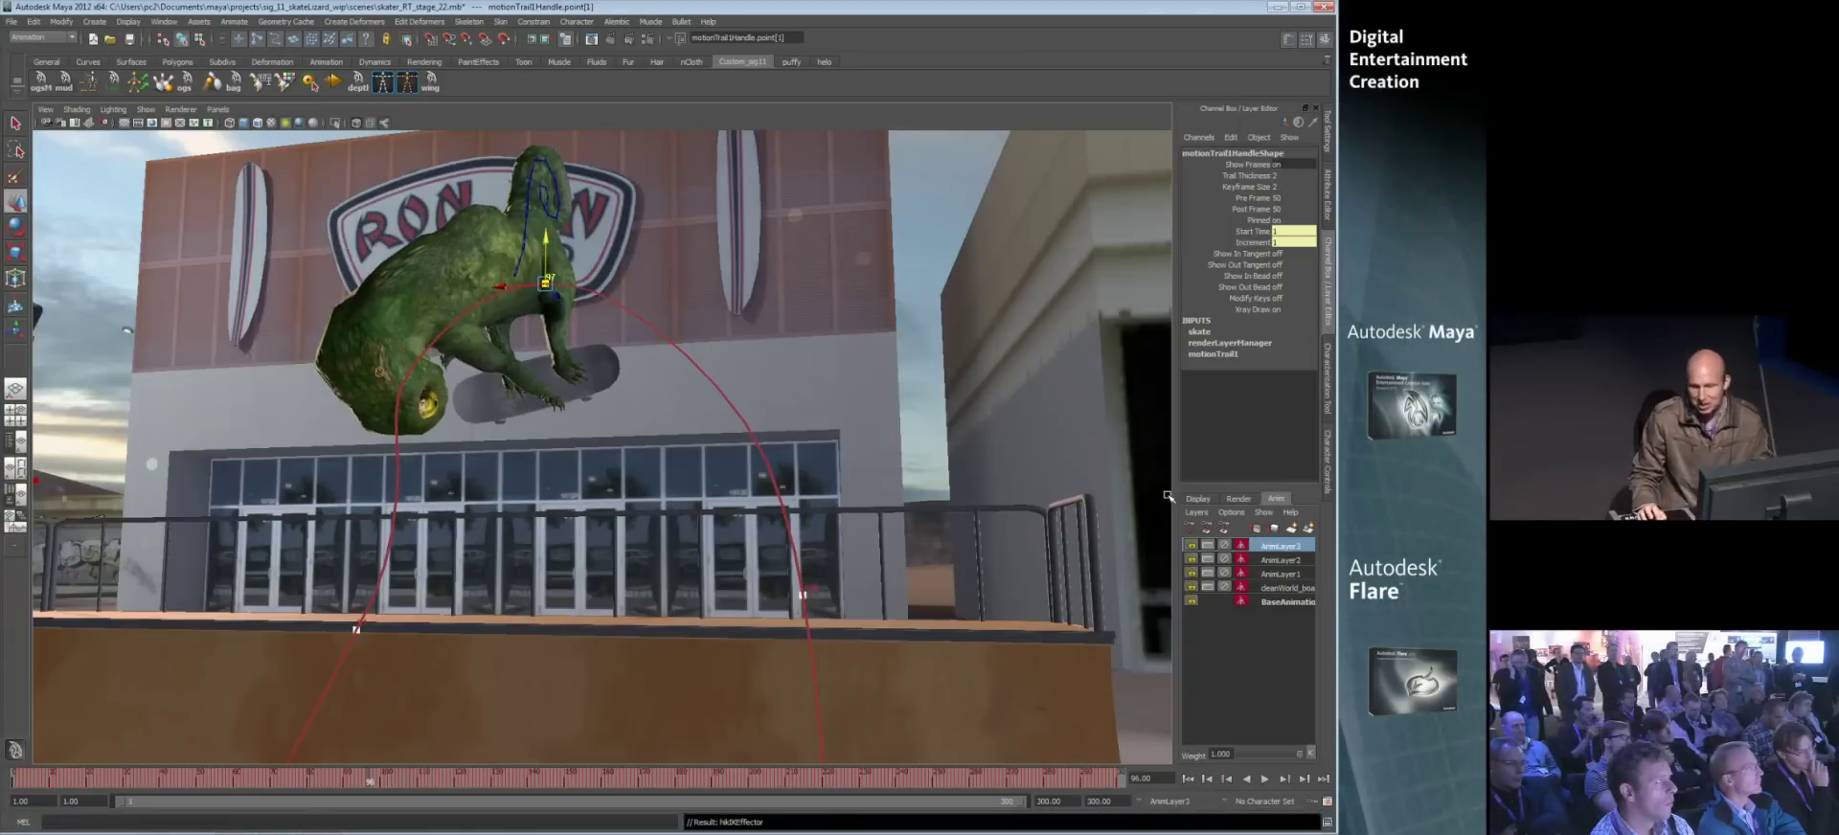
{"action": "left_click", "coordinate": [1224, 545]}
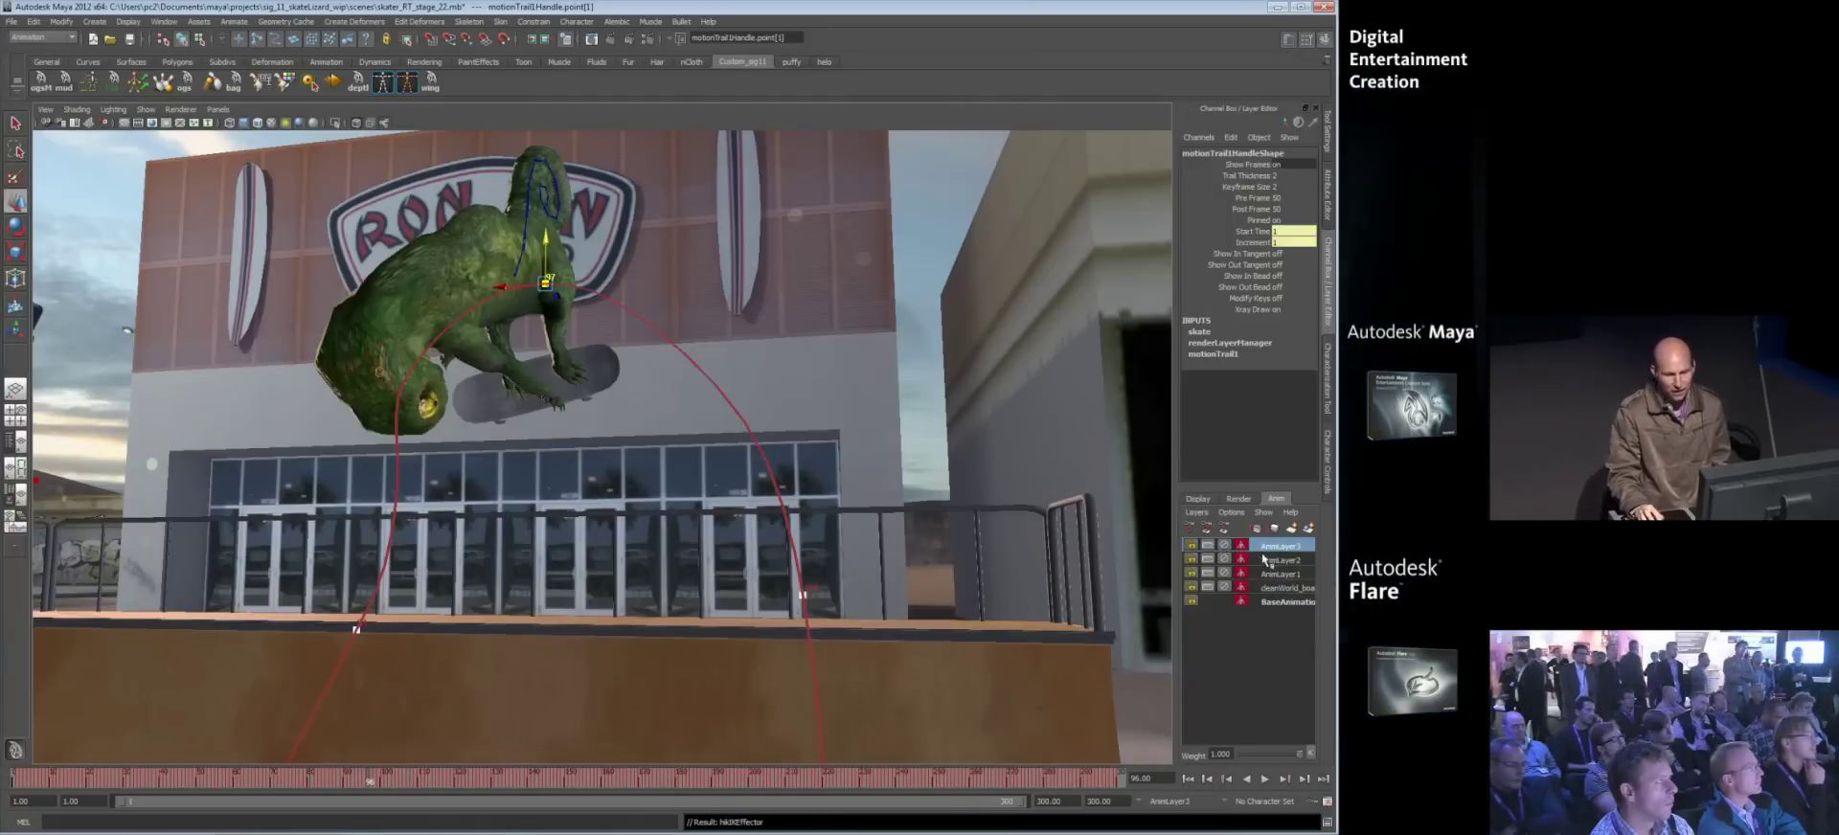
{"action": "mouse_move", "coordinate": [1294, 756]}
{"action": "left_mouse_down"}
{"action": "mouse_move", "coordinate": [1250, 755]}
{"action": "mouse_move", "coordinate": [1311, 755]}
{"action": "left_mouse_up"}
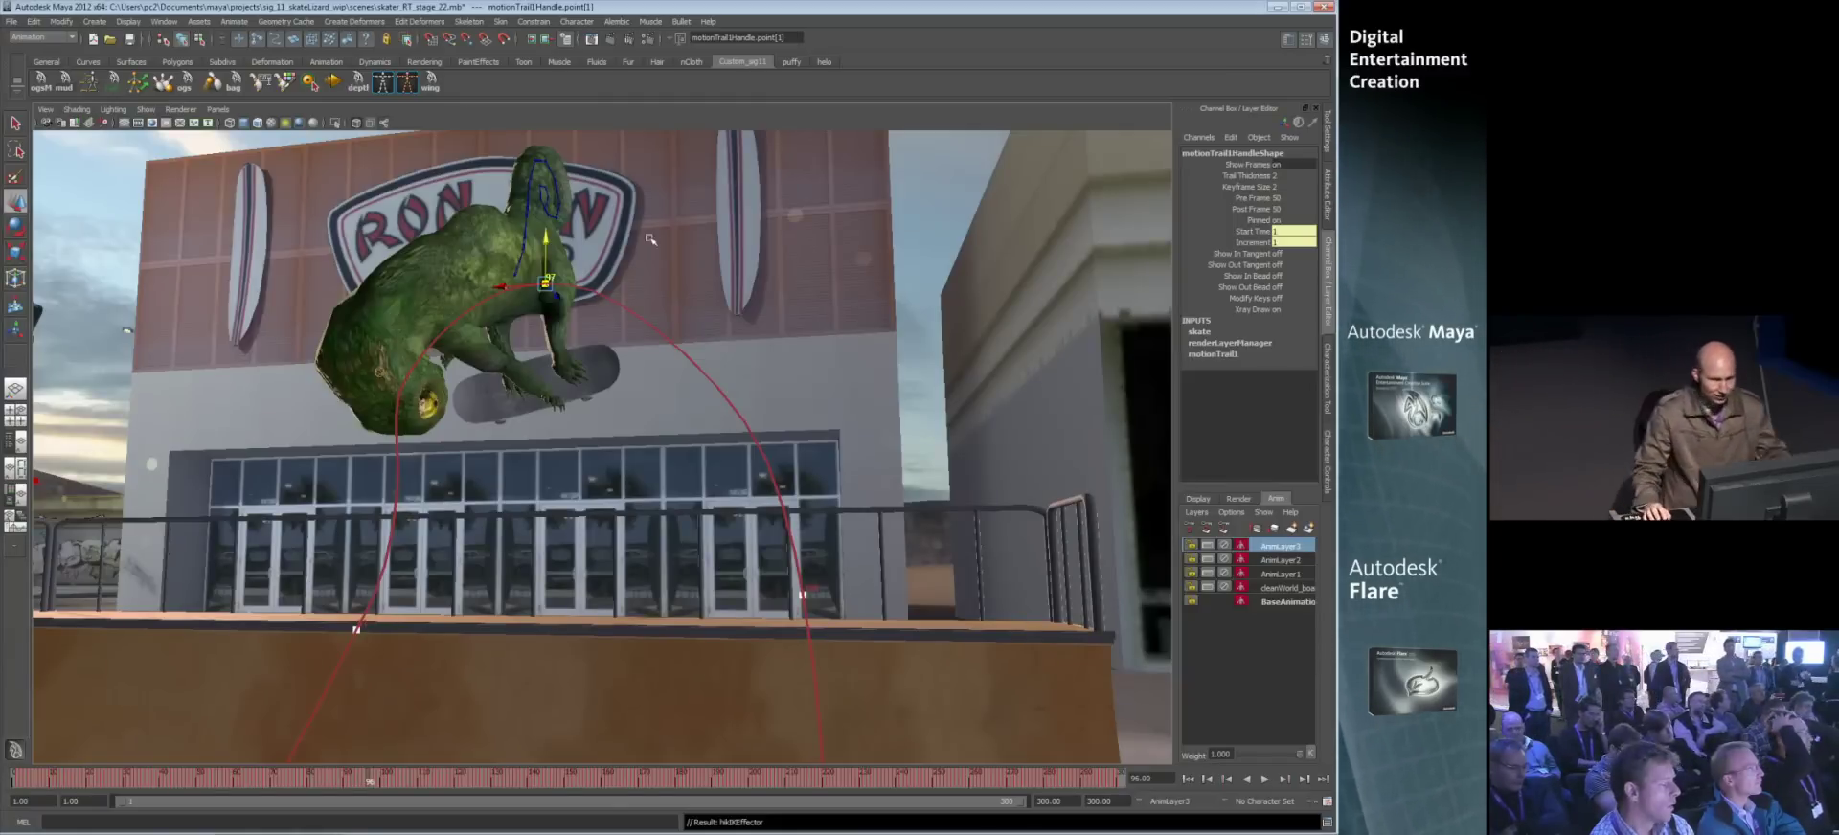
- Rewind the animation to frame 1 and select the joints of the chameleon's tail
{"action": "left_click_drag", "start_coordinate": [423, 256], "coordinate": [740, 346], "text": "alt"}
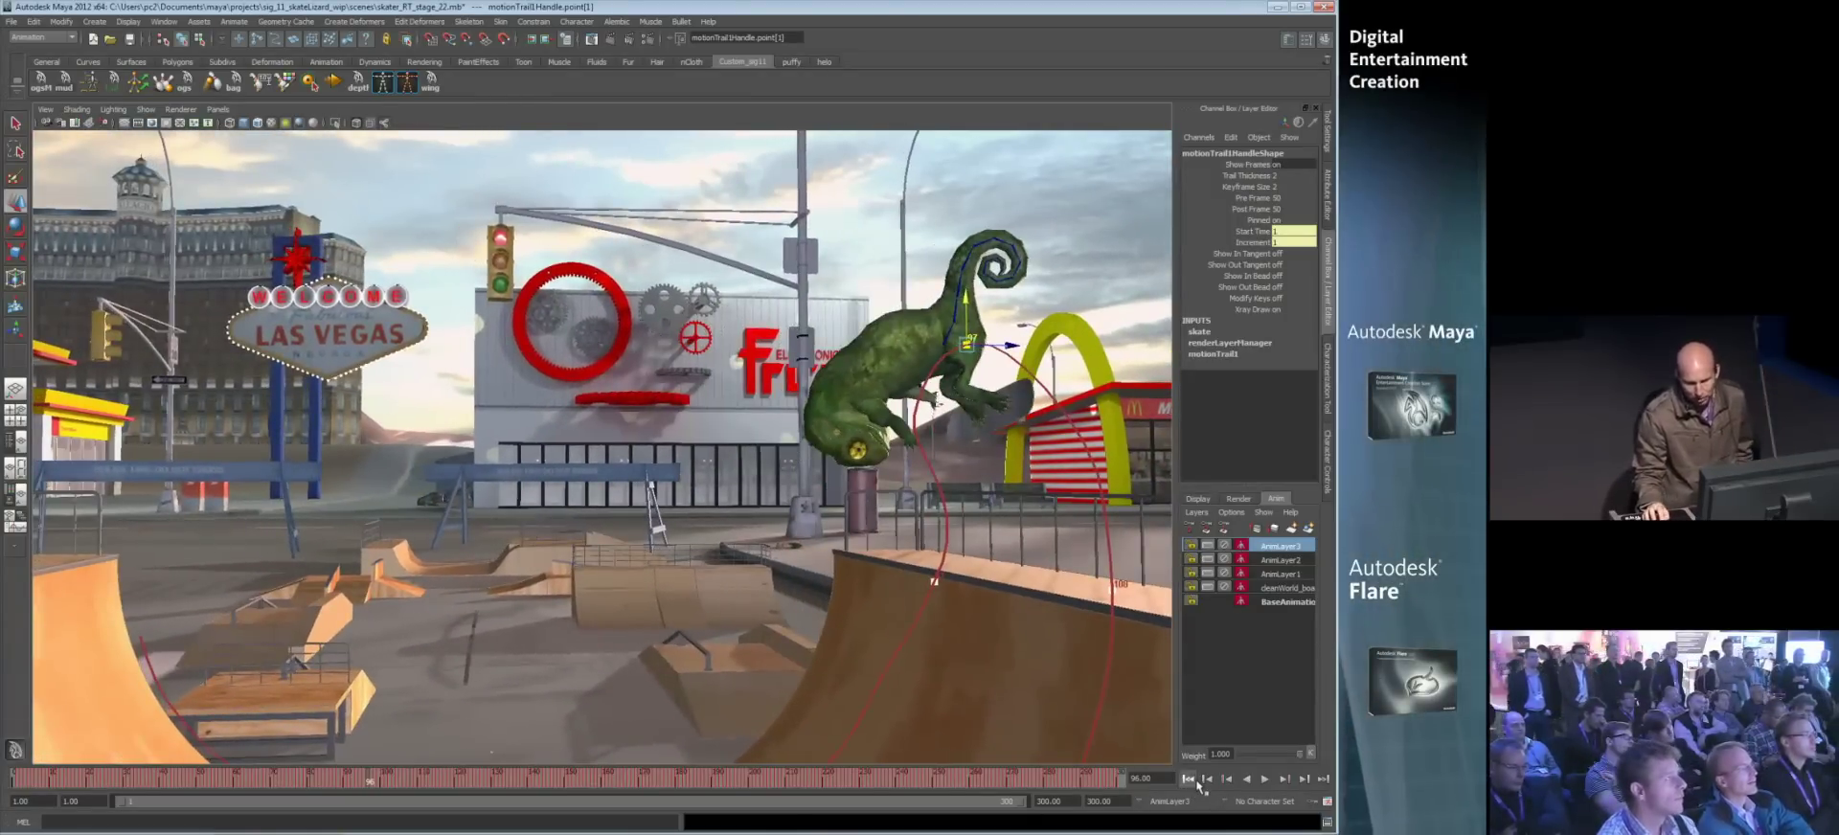
{"action": "left_click", "coordinate": [1189, 779]}
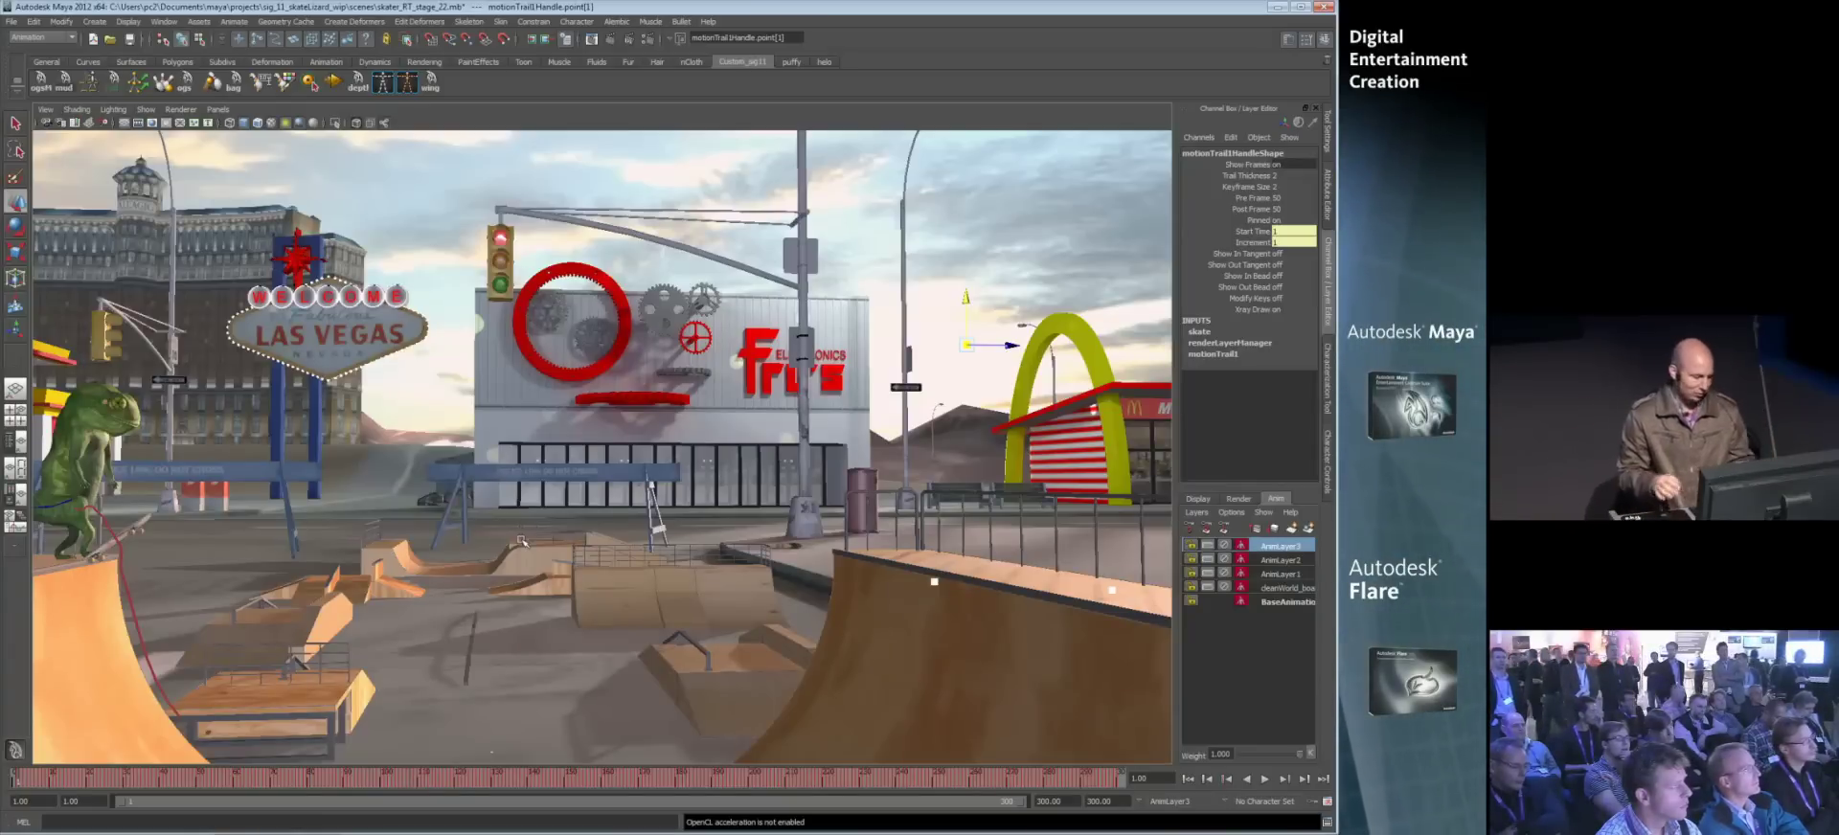
{"action": "left_click_drag", "start_coordinate": [477, 483], "coordinate": [444, 476], "text": "alt"}
{"action": "middle_click_drag", "start_coordinate": [444, 476], "coordinate": [521, 431], "text": "alt"}
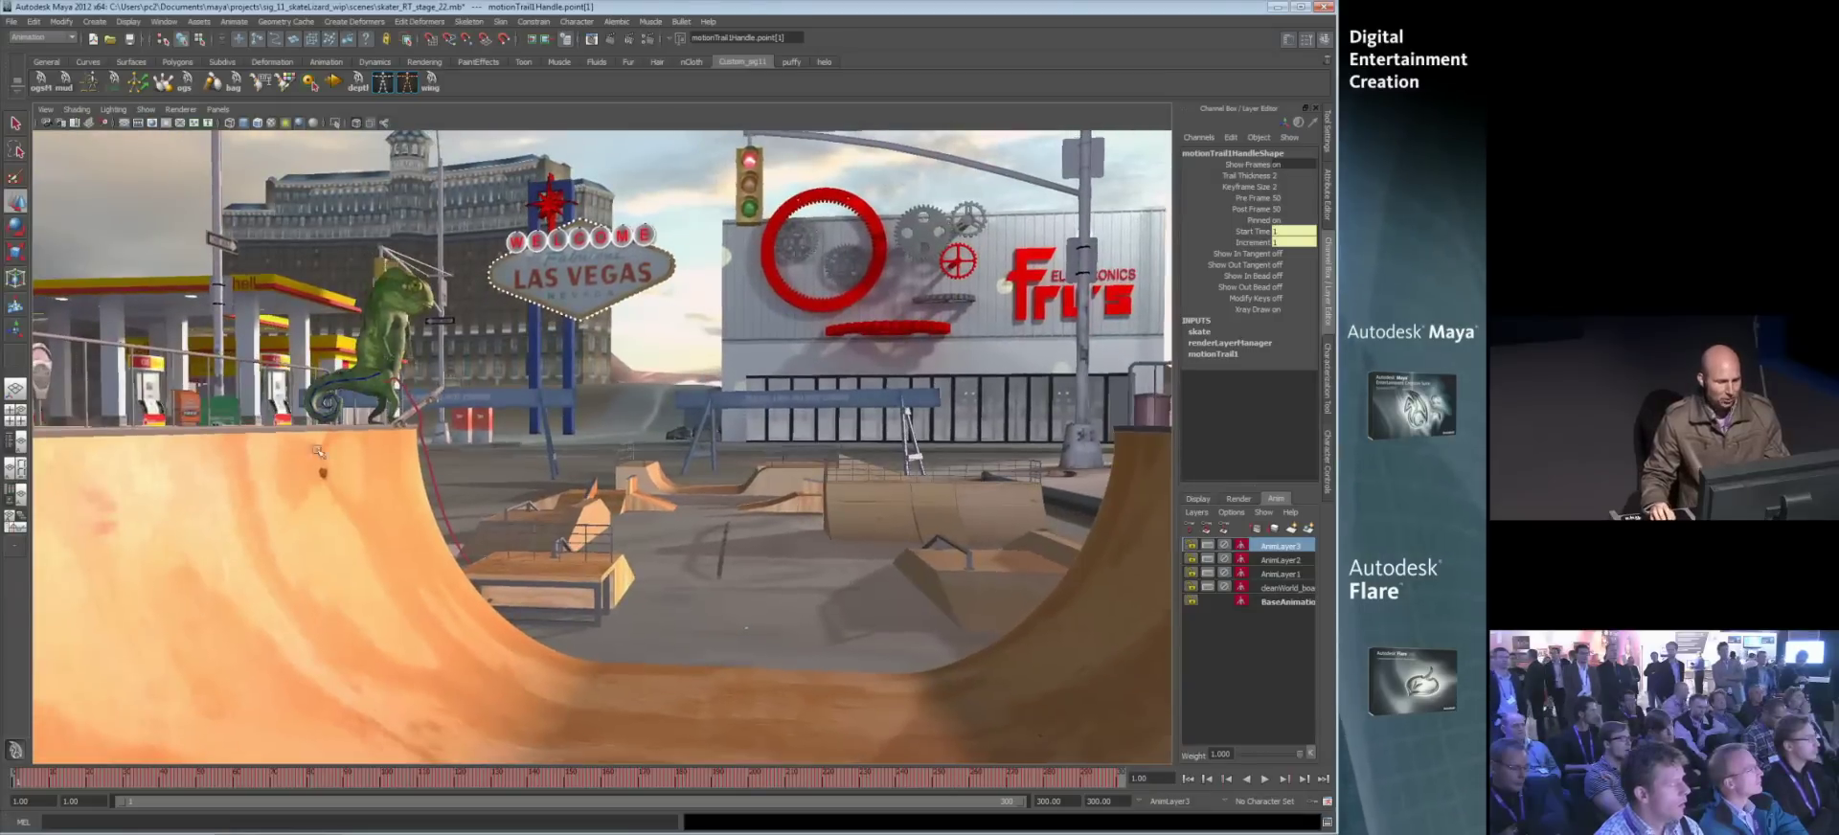
{"action": "right_click_drag", "start_coordinate": [521, 431], "coordinate": [555, 431], "text": "alt"}
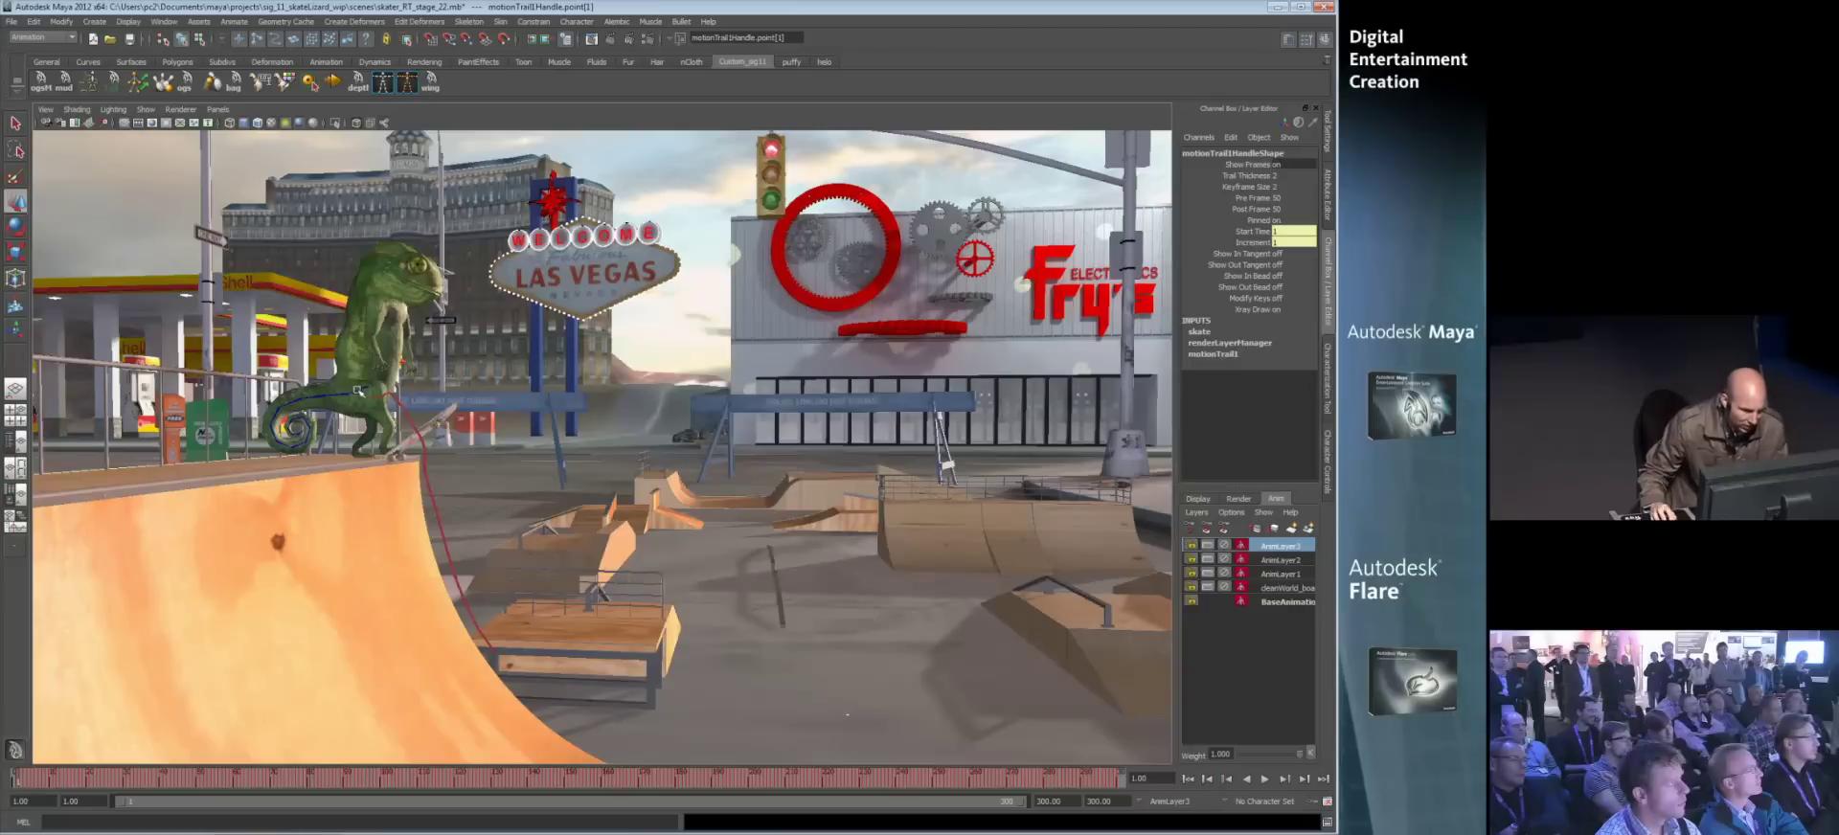
{"action": "left_click", "coordinate": [358, 394]}
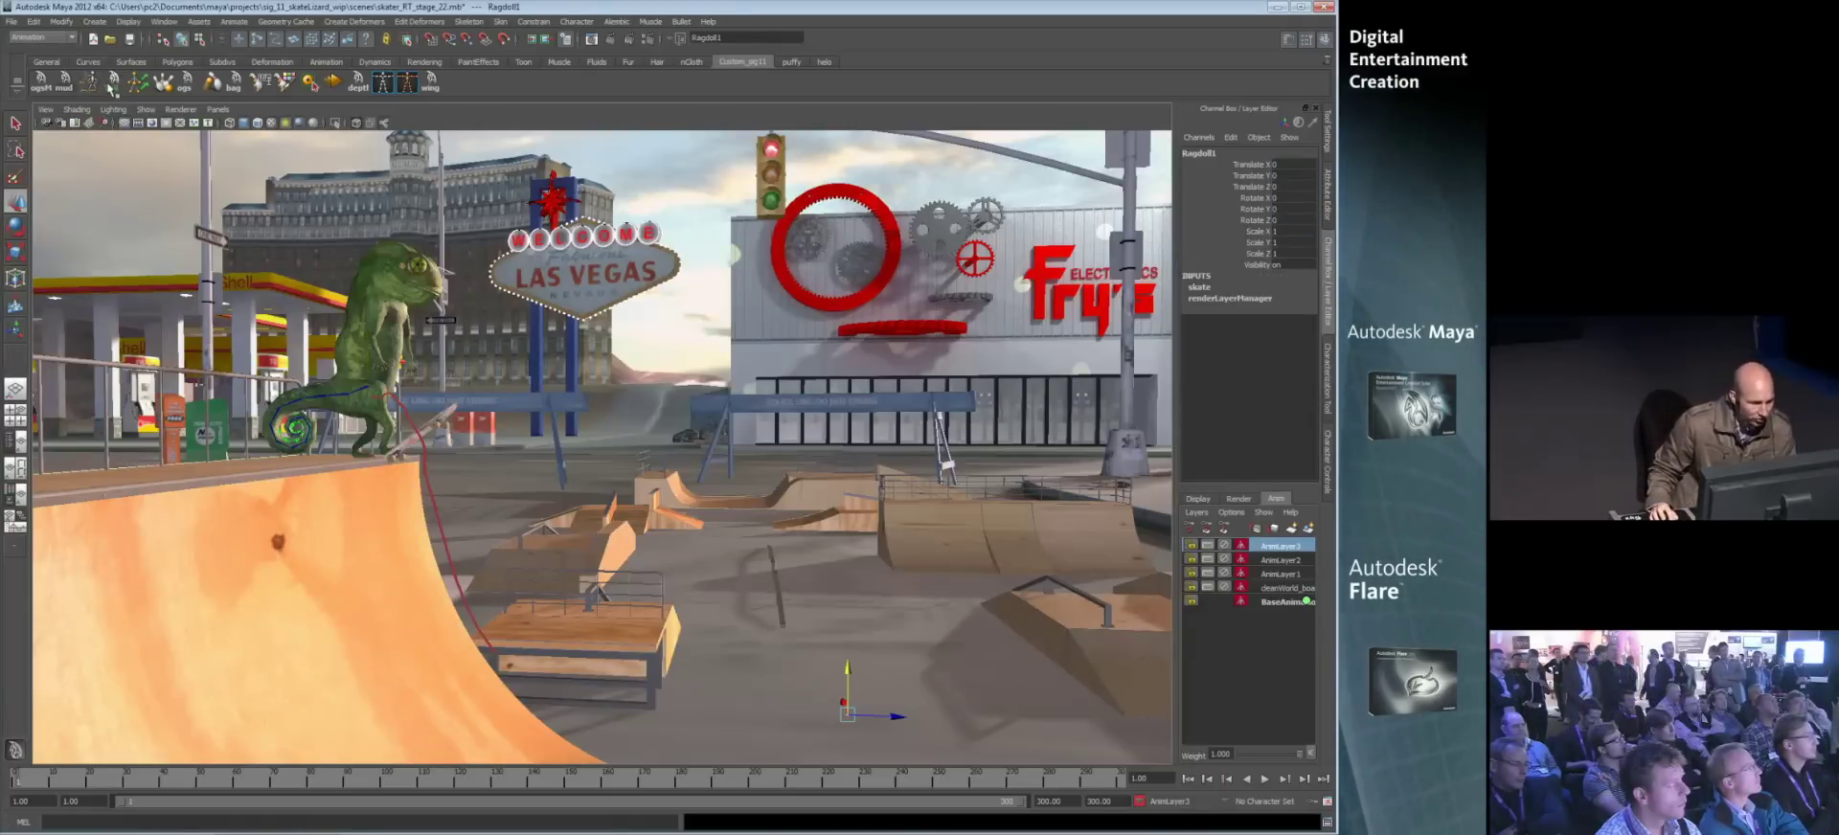
{"action": "left_click_drag", "start_coordinate": [436, 429], "coordinate": [444, 401], "text": "alt"}
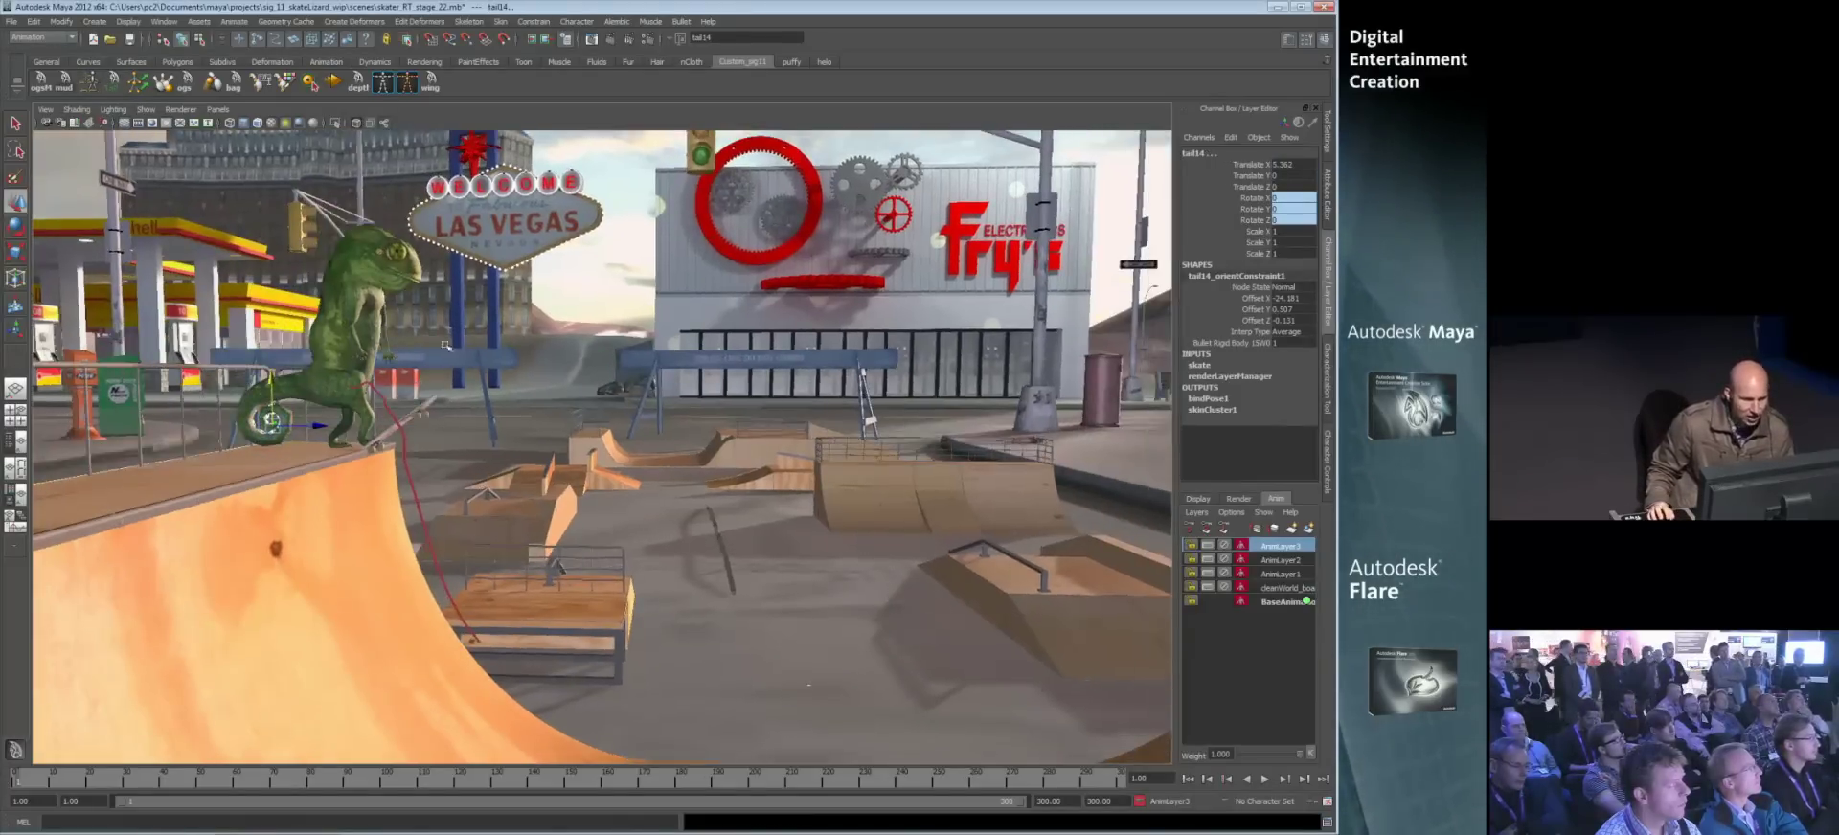
- Turn on X-ray display to examine the ragdoll's rigid body spheres along the chameleon's tail
{"action": "left_click", "coordinate": [358, 124]}
{"action": "middle_click_drag", "start_coordinate": [426, 446], "coordinate": [556, 468], "text": "alt"}
{"action": "right_click_drag", "start_coordinate": [369, 490], "coordinate": [488, 487], "text": "alt"}
{"action": "middle_click_drag", "start_coordinate": [570, 458], "coordinate": [706, 505], "text": "alt"}
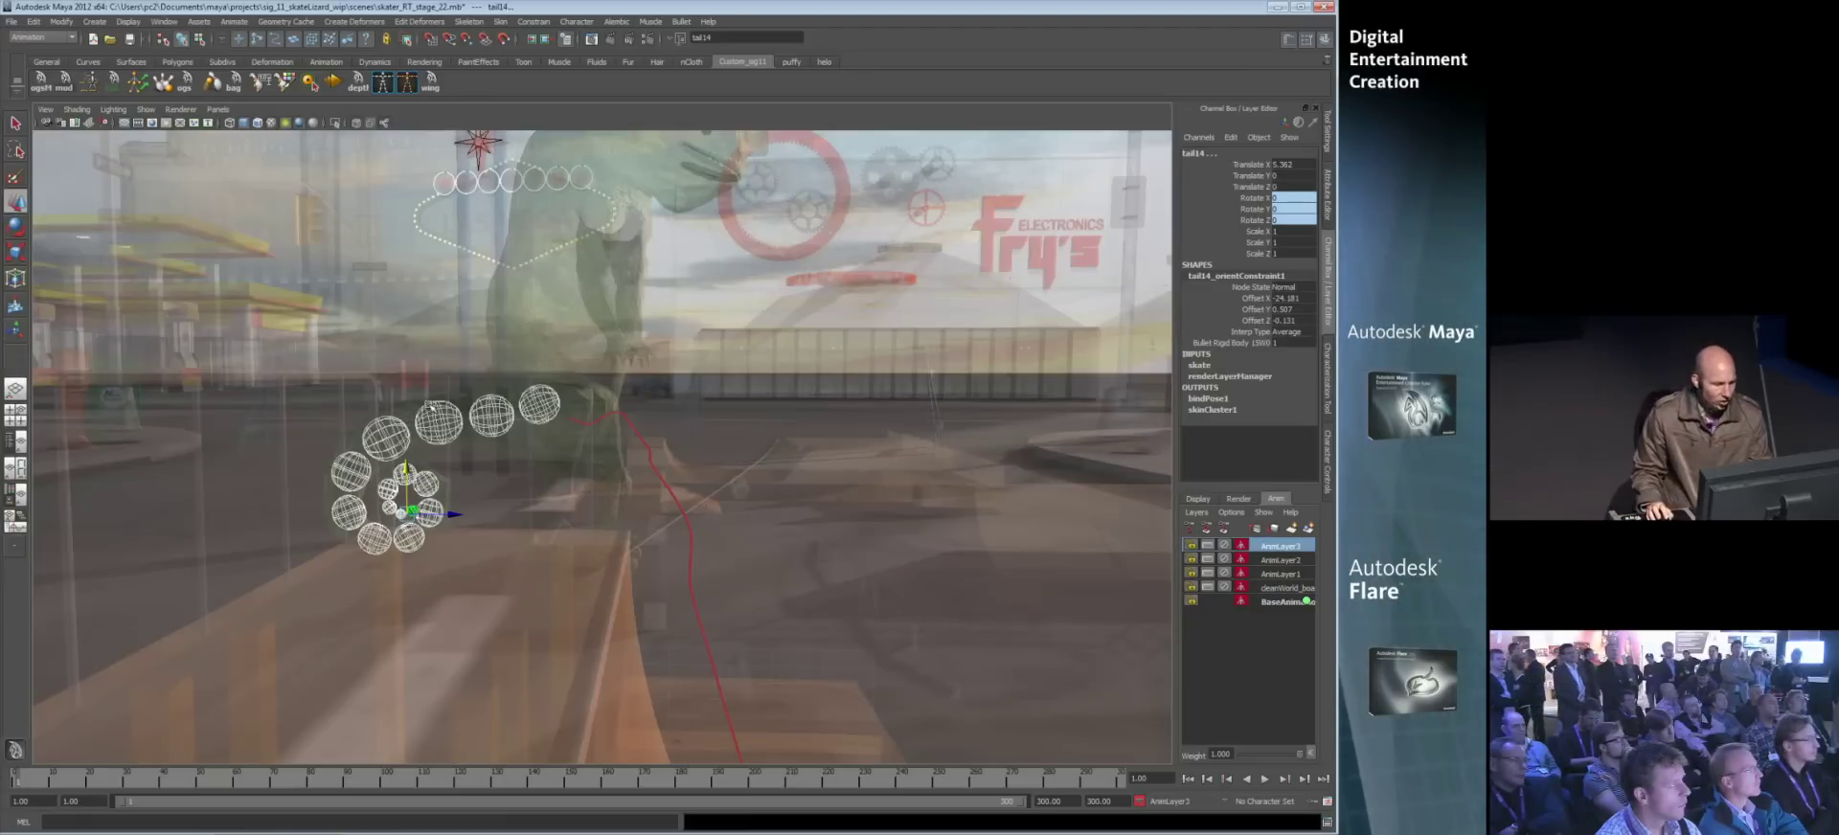
- Show the Outliner beside the perspective view and select the first joint constraint inside Ragdoll1
{"action": "key", "text": "space"}
{"action": "key", "text": "space"}
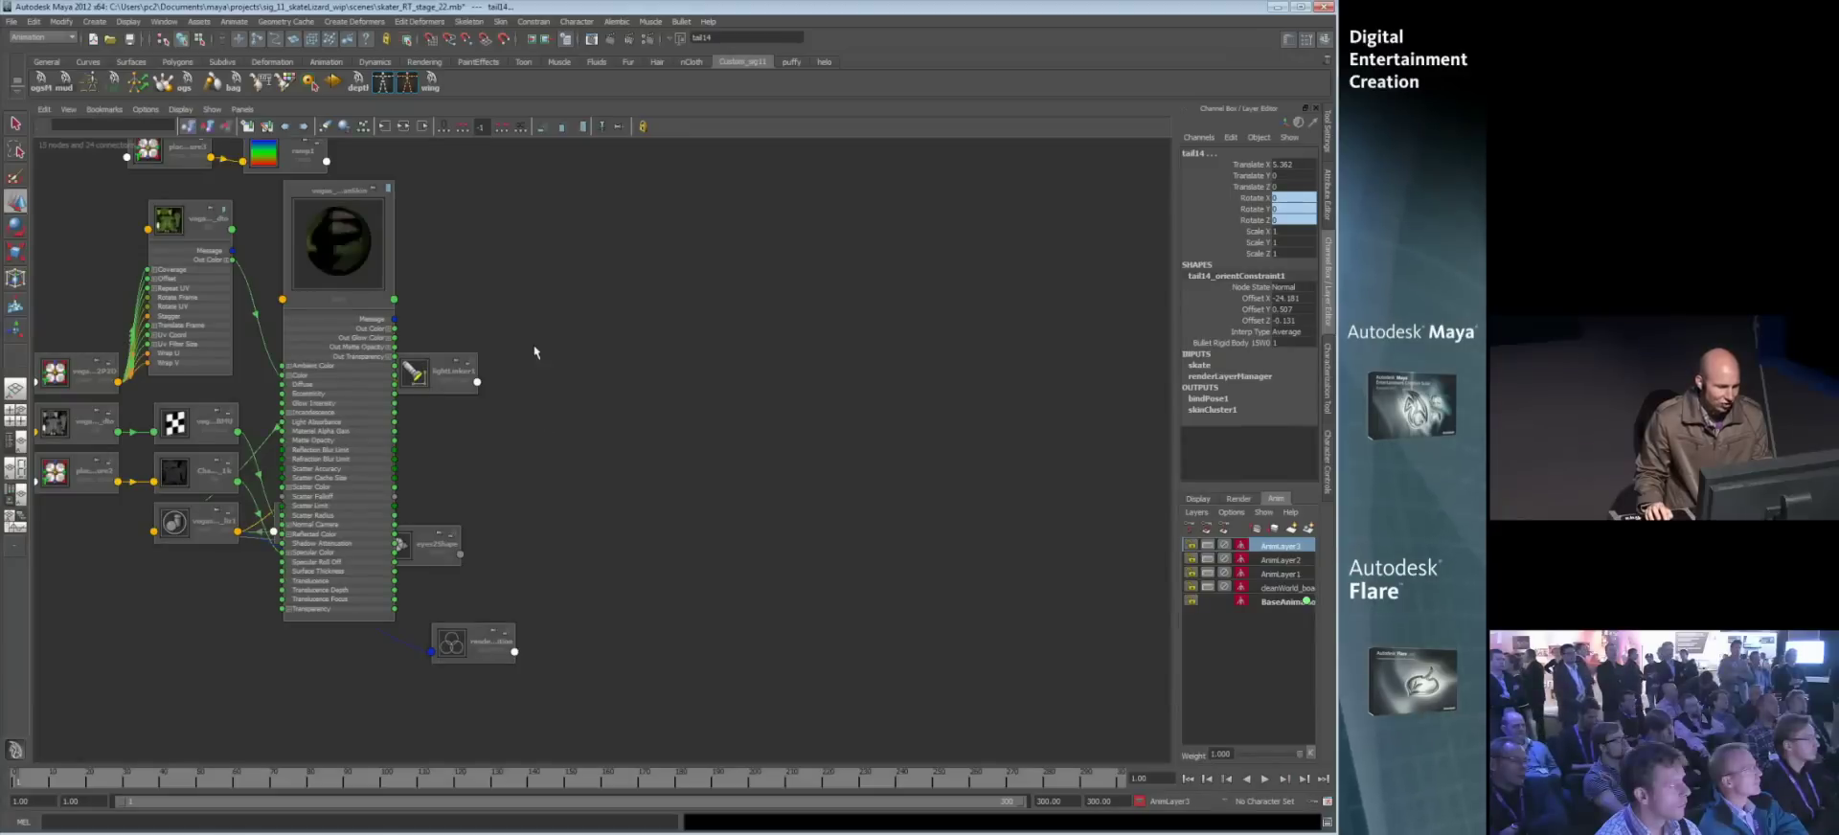
{"action": "key", "text": "space"}
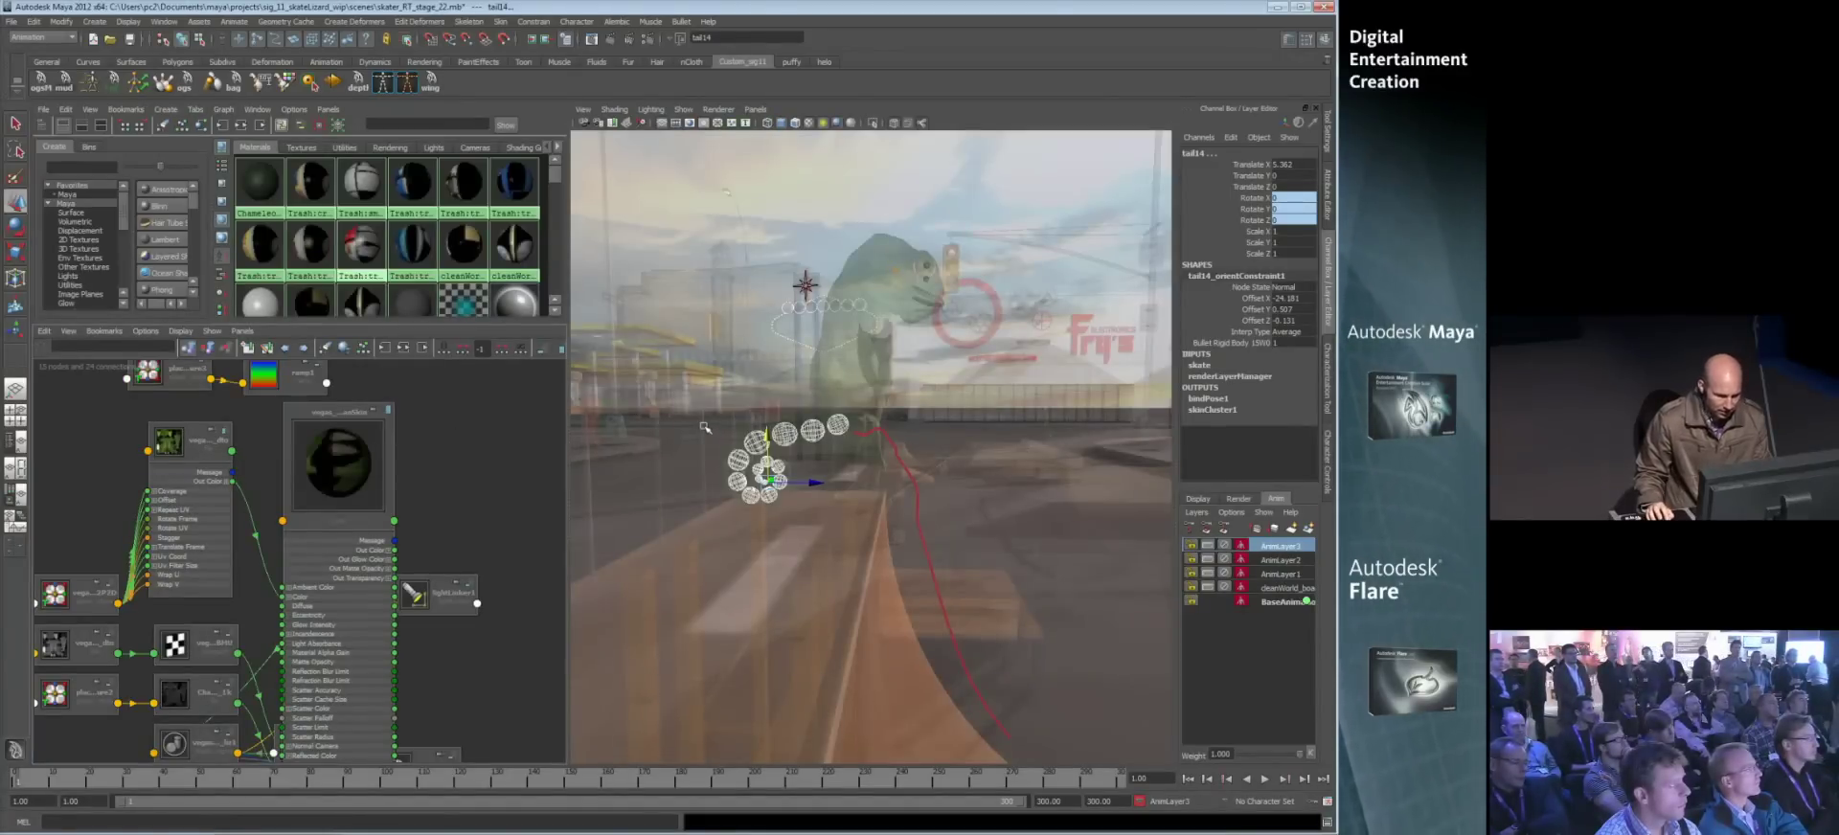
{"action": "left_click", "coordinate": [684, 288]}
{"action": "key", "text": "space"}
{"action": "left_click_drag", "start_coordinate": [684, 286], "coordinate": [671, 322]}
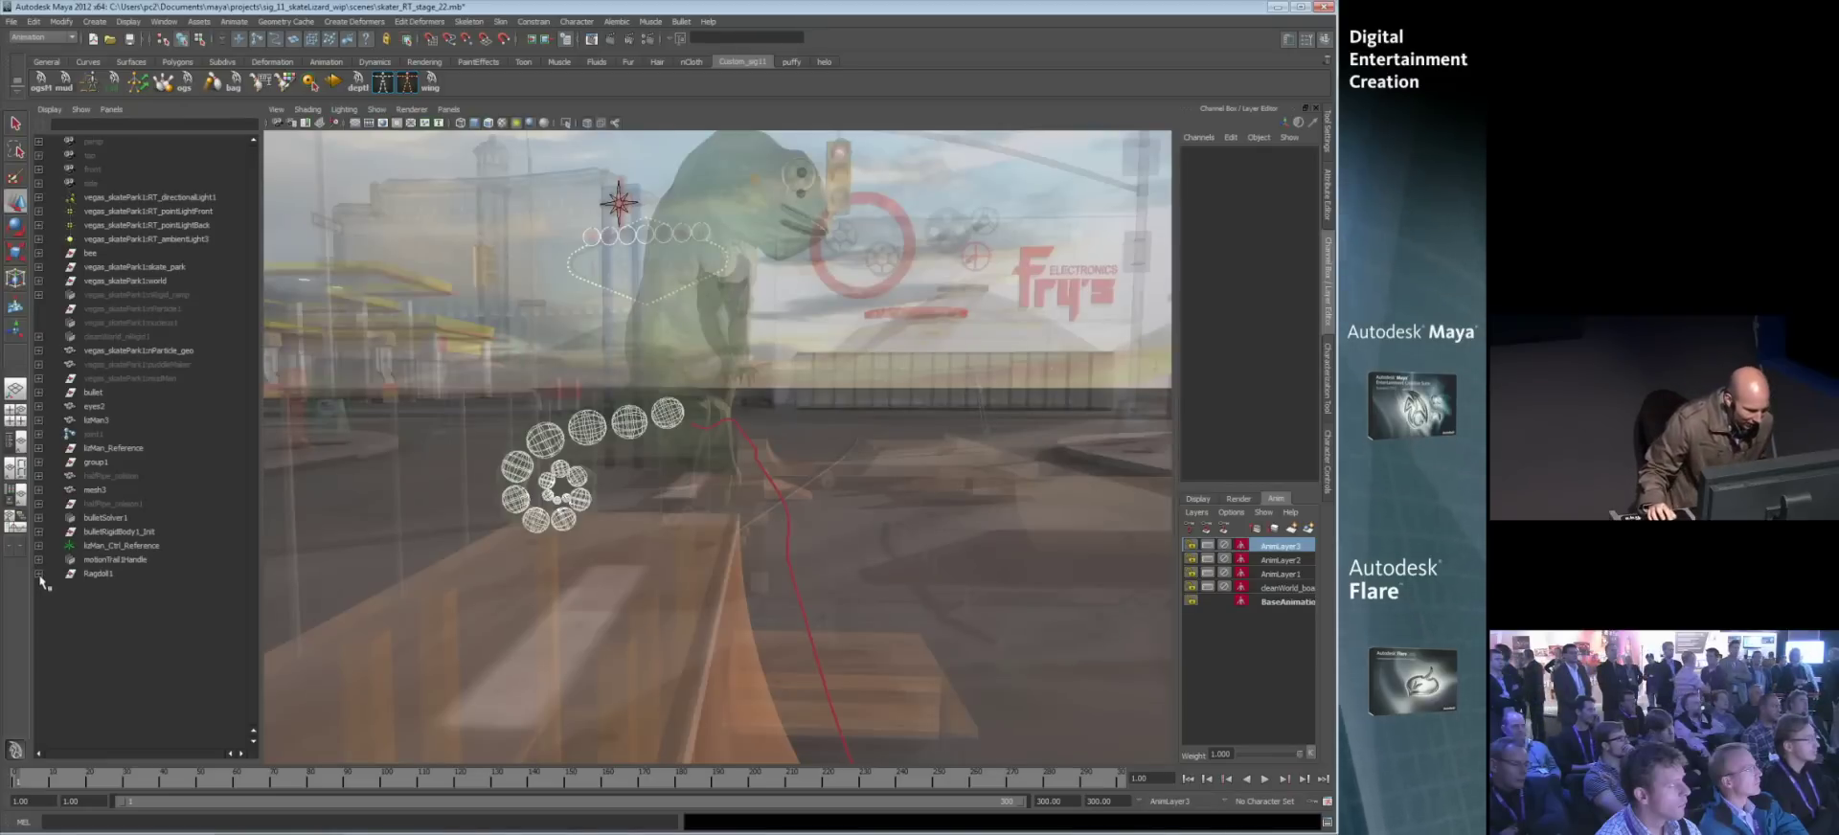
{"action": "left_click", "coordinate": [39, 575]}
{"action": "left_click", "coordinate": [123, 601]}
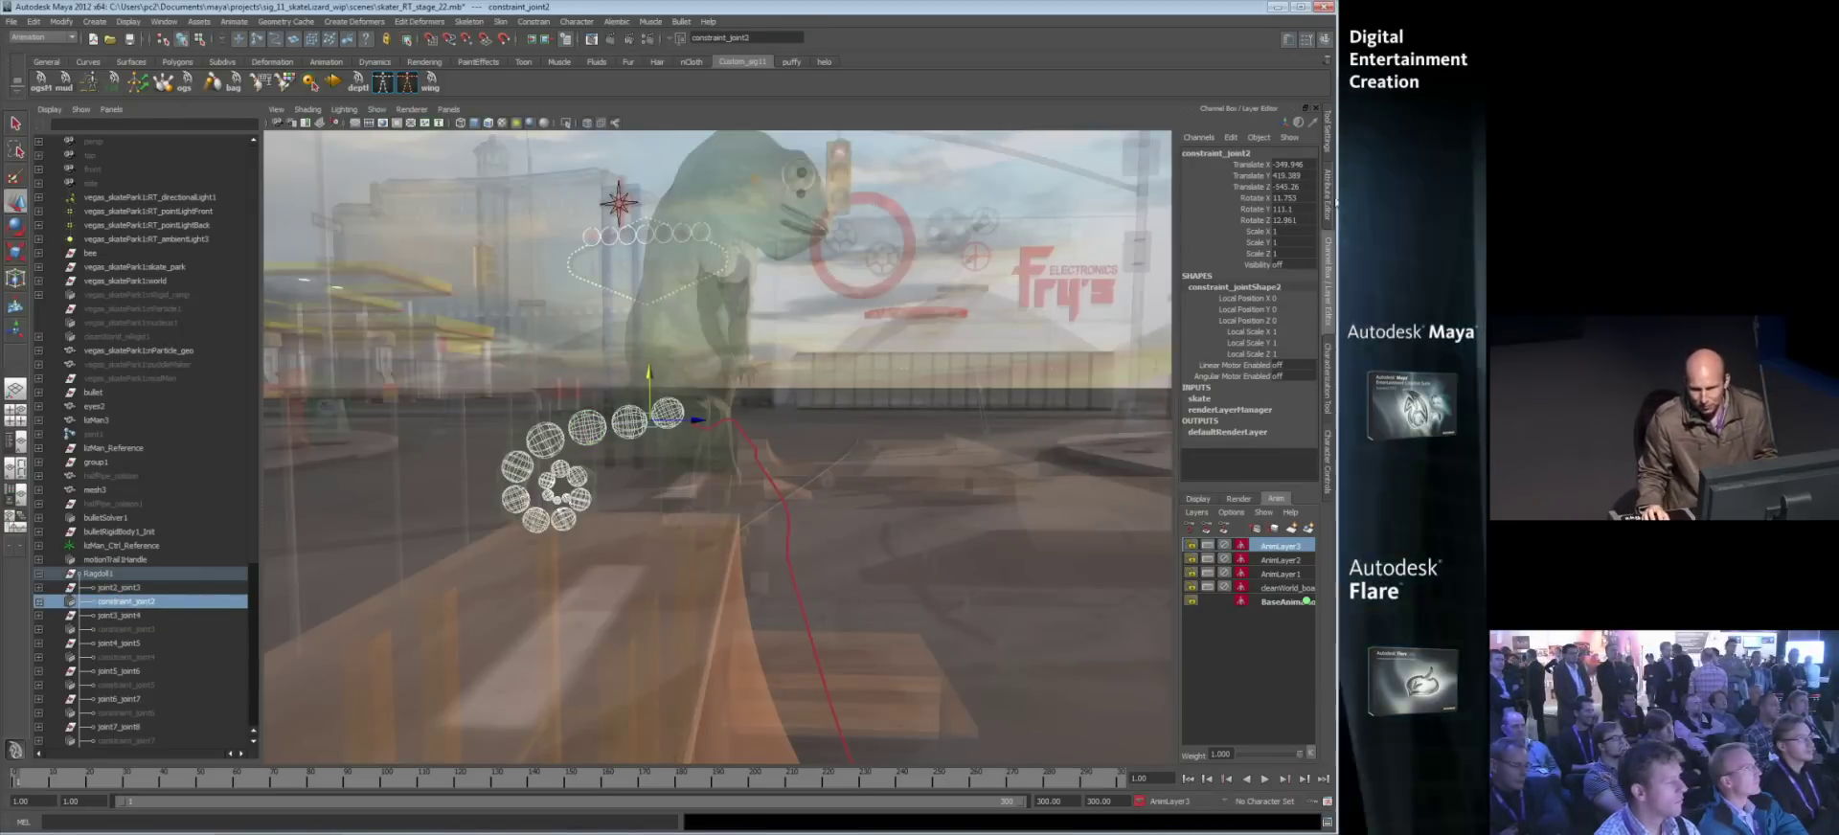
- Examine the selected joint constraint's available types, its linear and angular limits, and its limit properties
{"action": "key", "text": "ctrl+a"}
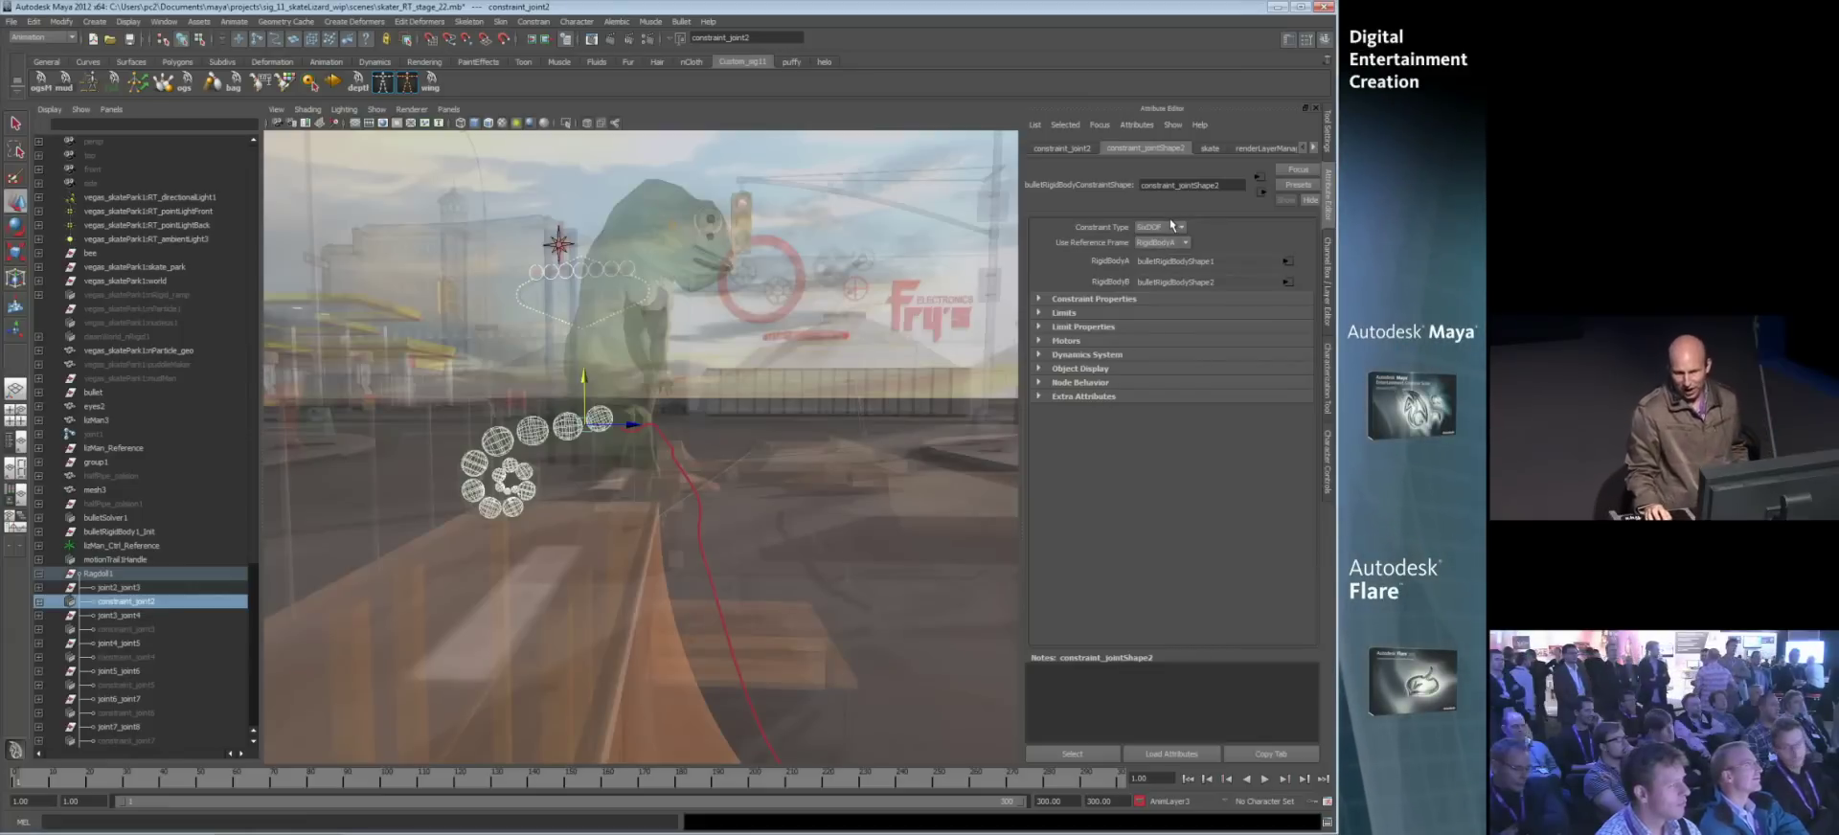
{"action": "left_click", "coordinate": [1156, 229]}
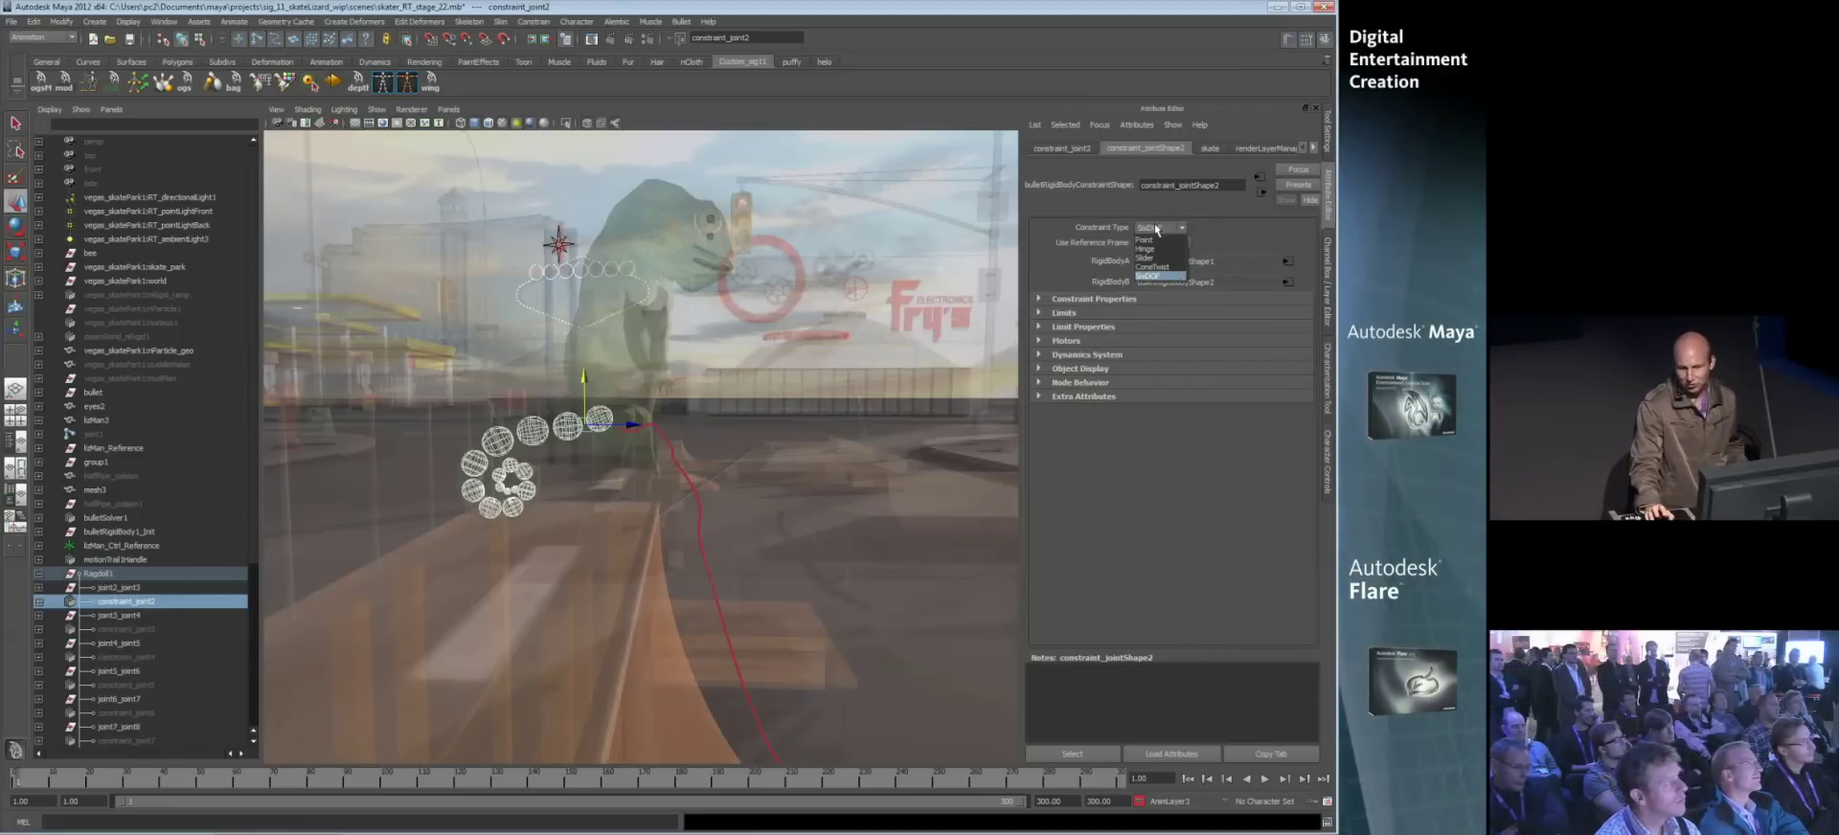
{"action": "left_click", "coordinate": [1289, 240]}
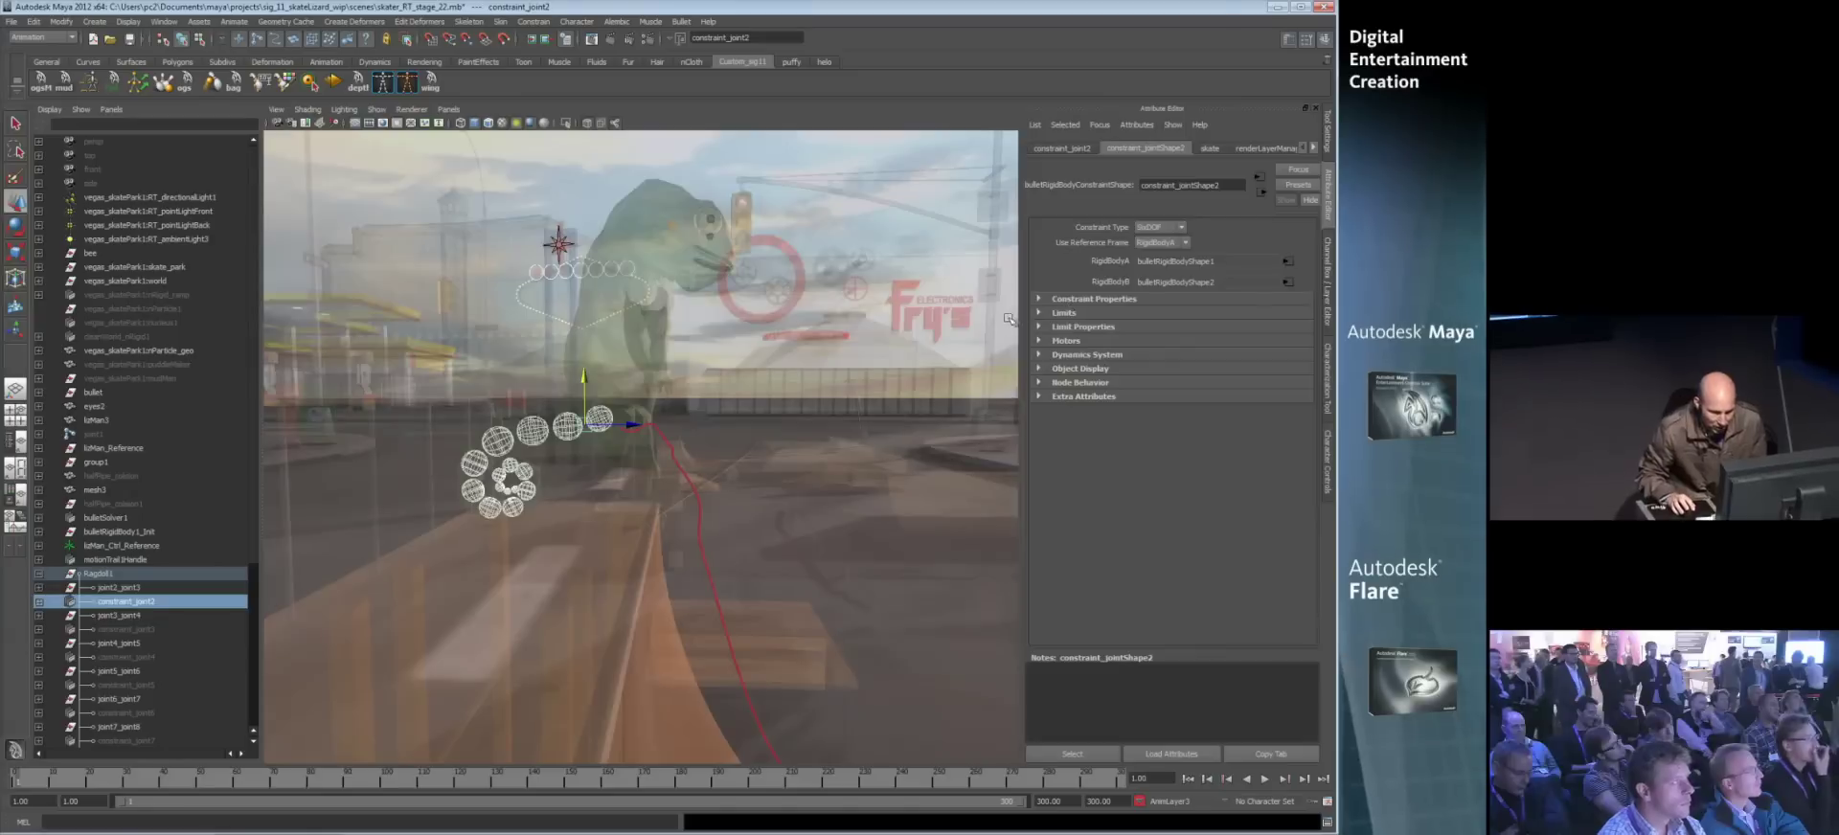
{"action": "left_click", "coordinate": [1064, 312]}
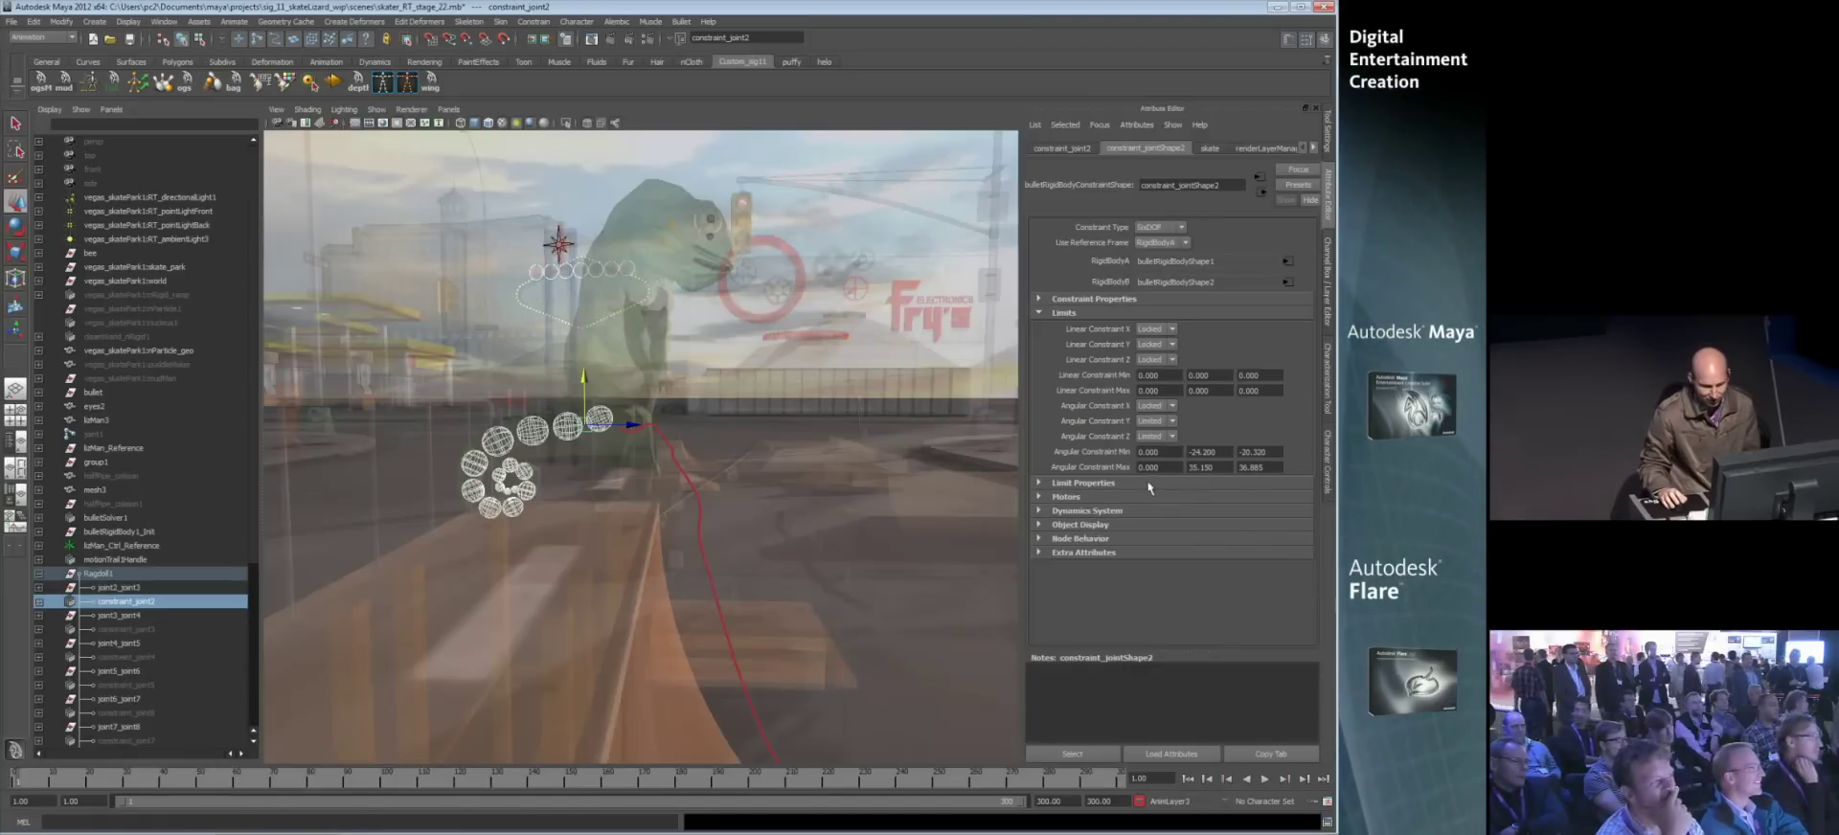
{"action": "left_click", "coordinate": [1038, 483]}
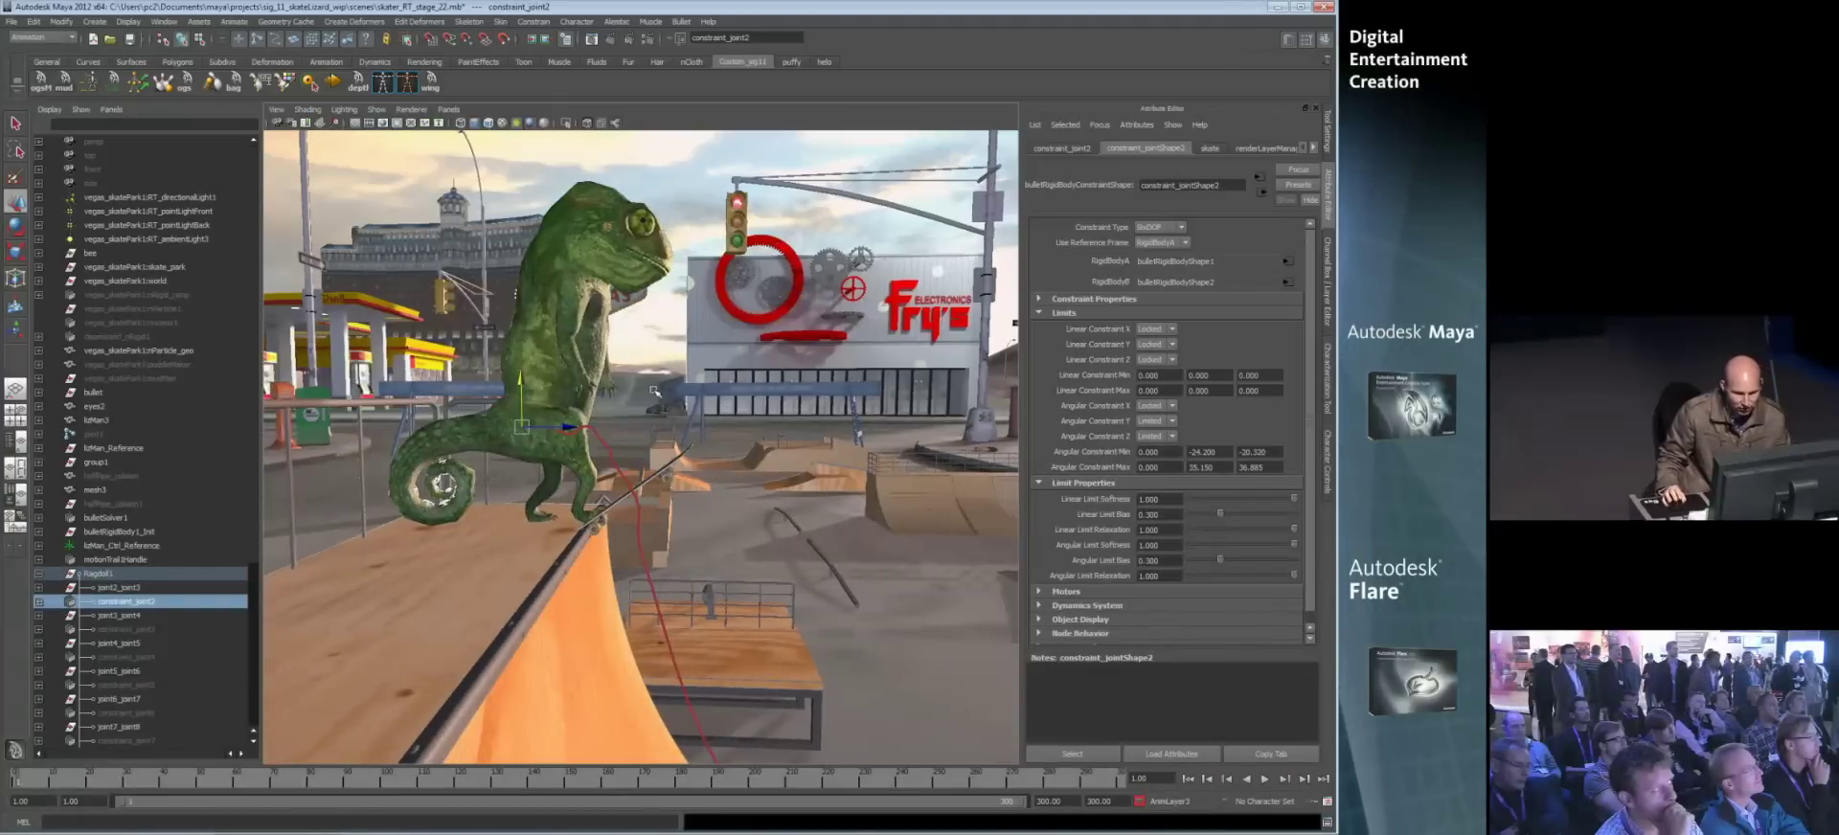
- View the scene through the half-pipe camera, play the chameleon's jump, and return to frame 1 with nothing selected
{"action": "key", "text": "space"}
{"action": "left_click", "coordinate": [713, 220]}
{"action": "mouse_move", "coordinate": [726, 236]}
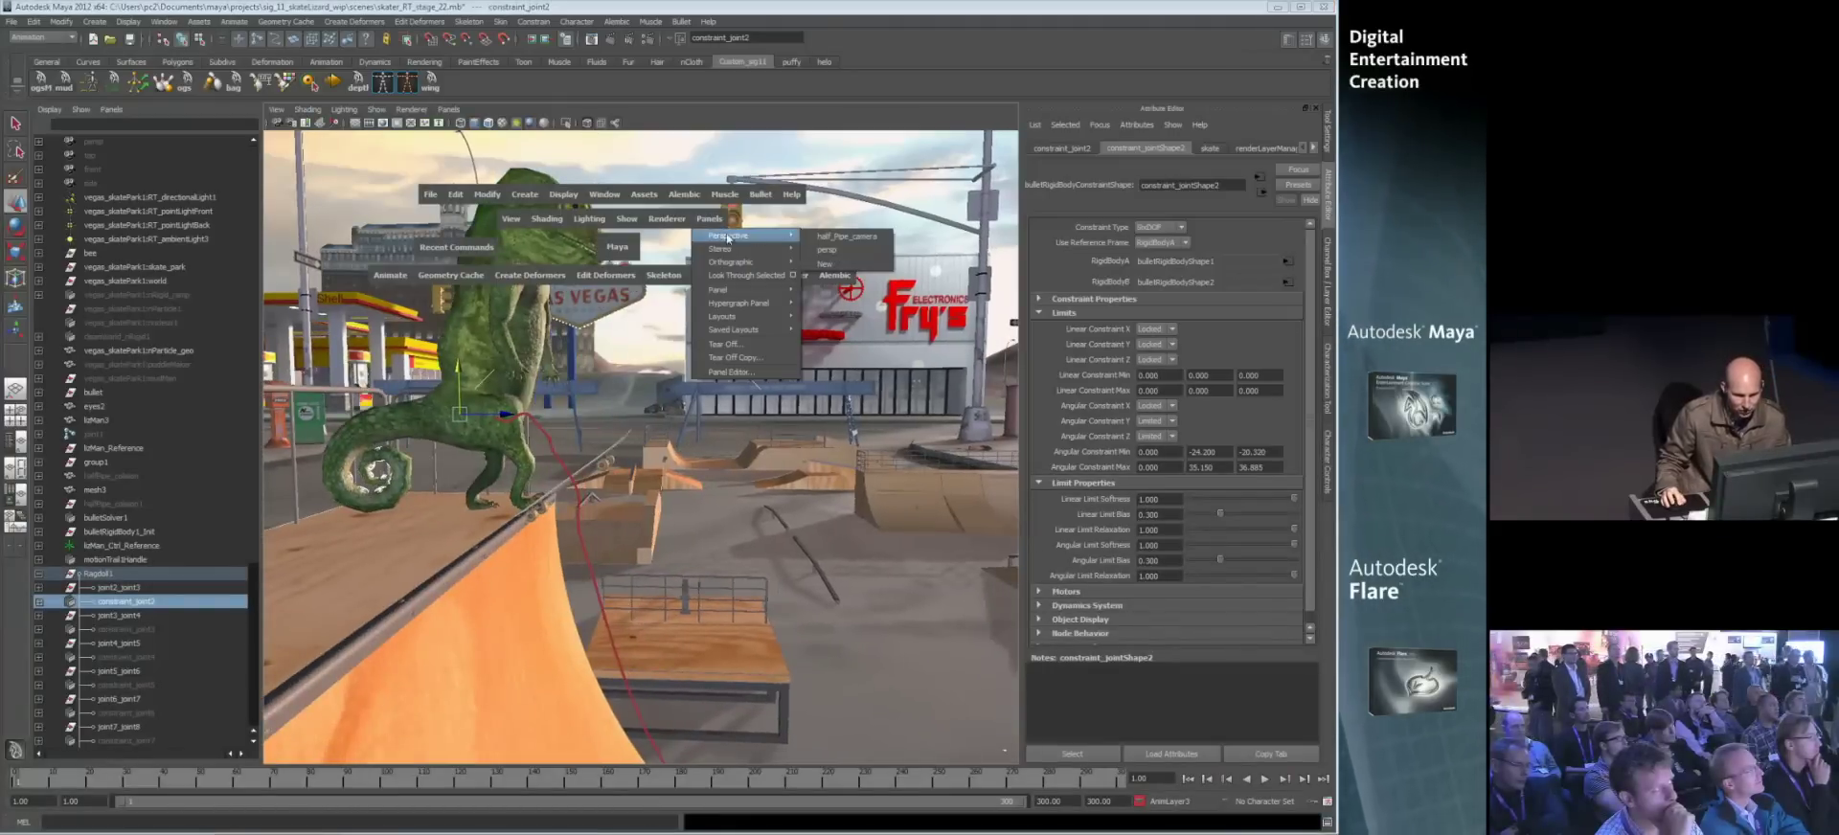
{"action": "left_click", "coordinate": [826, 238]}
{"action": "key", "text": "alt+v"}
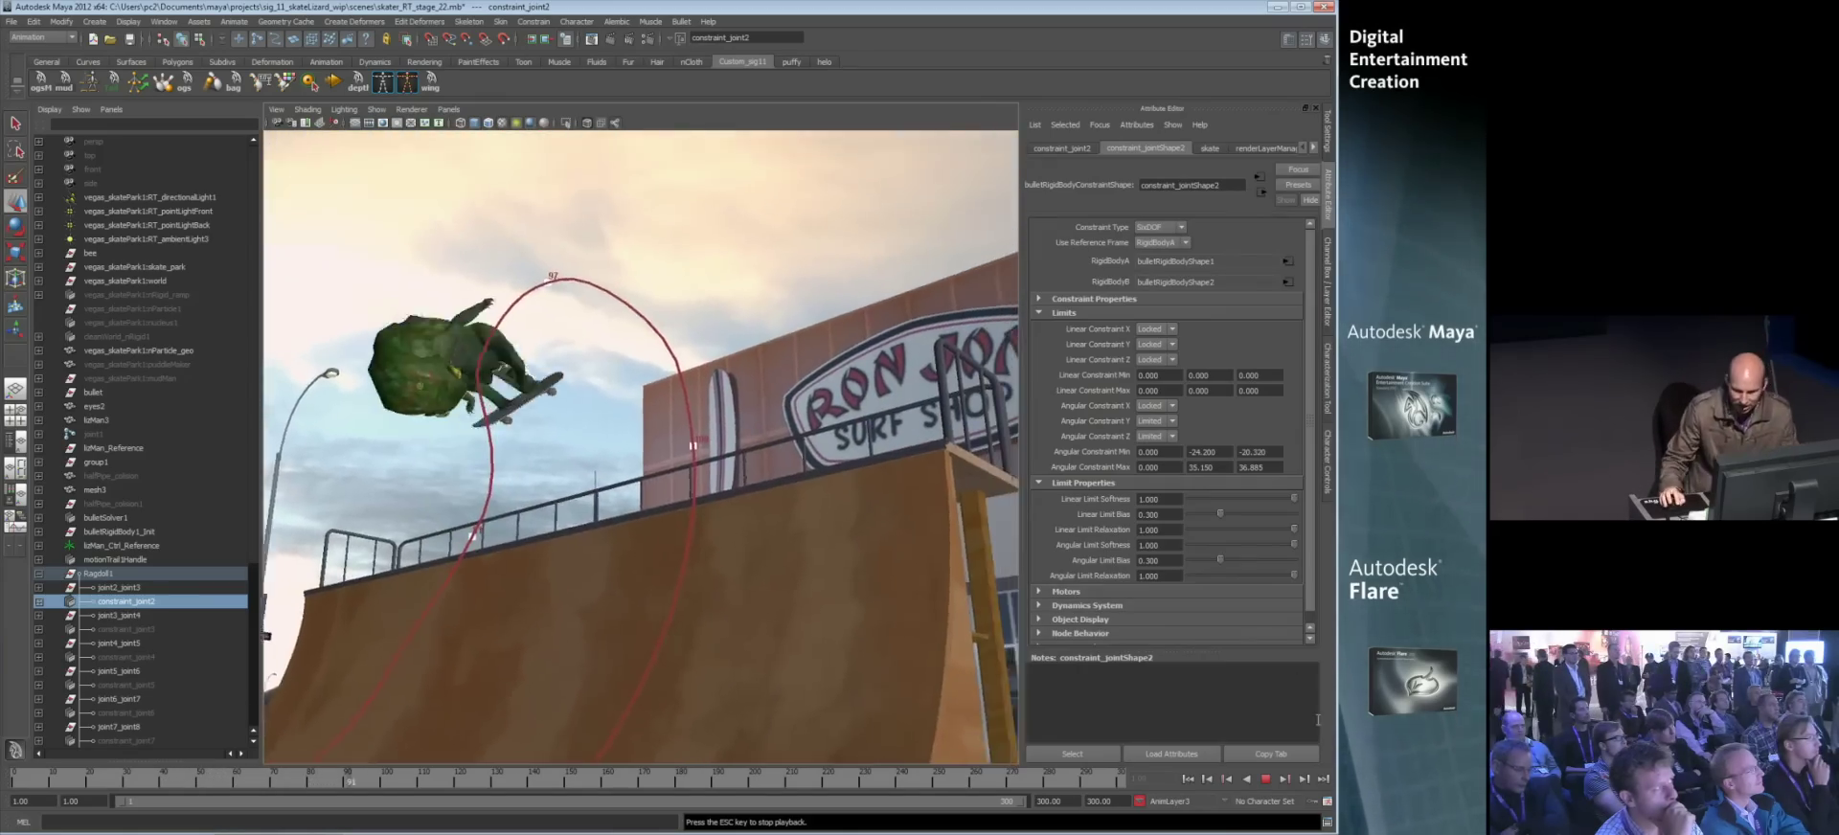
{"action": "left_click", "coordinate": [1266, 778]}
{"action": "left_click", "coordinate": [1187, 780]}
{"action": "left_click", "coordinate": [639, 285]}
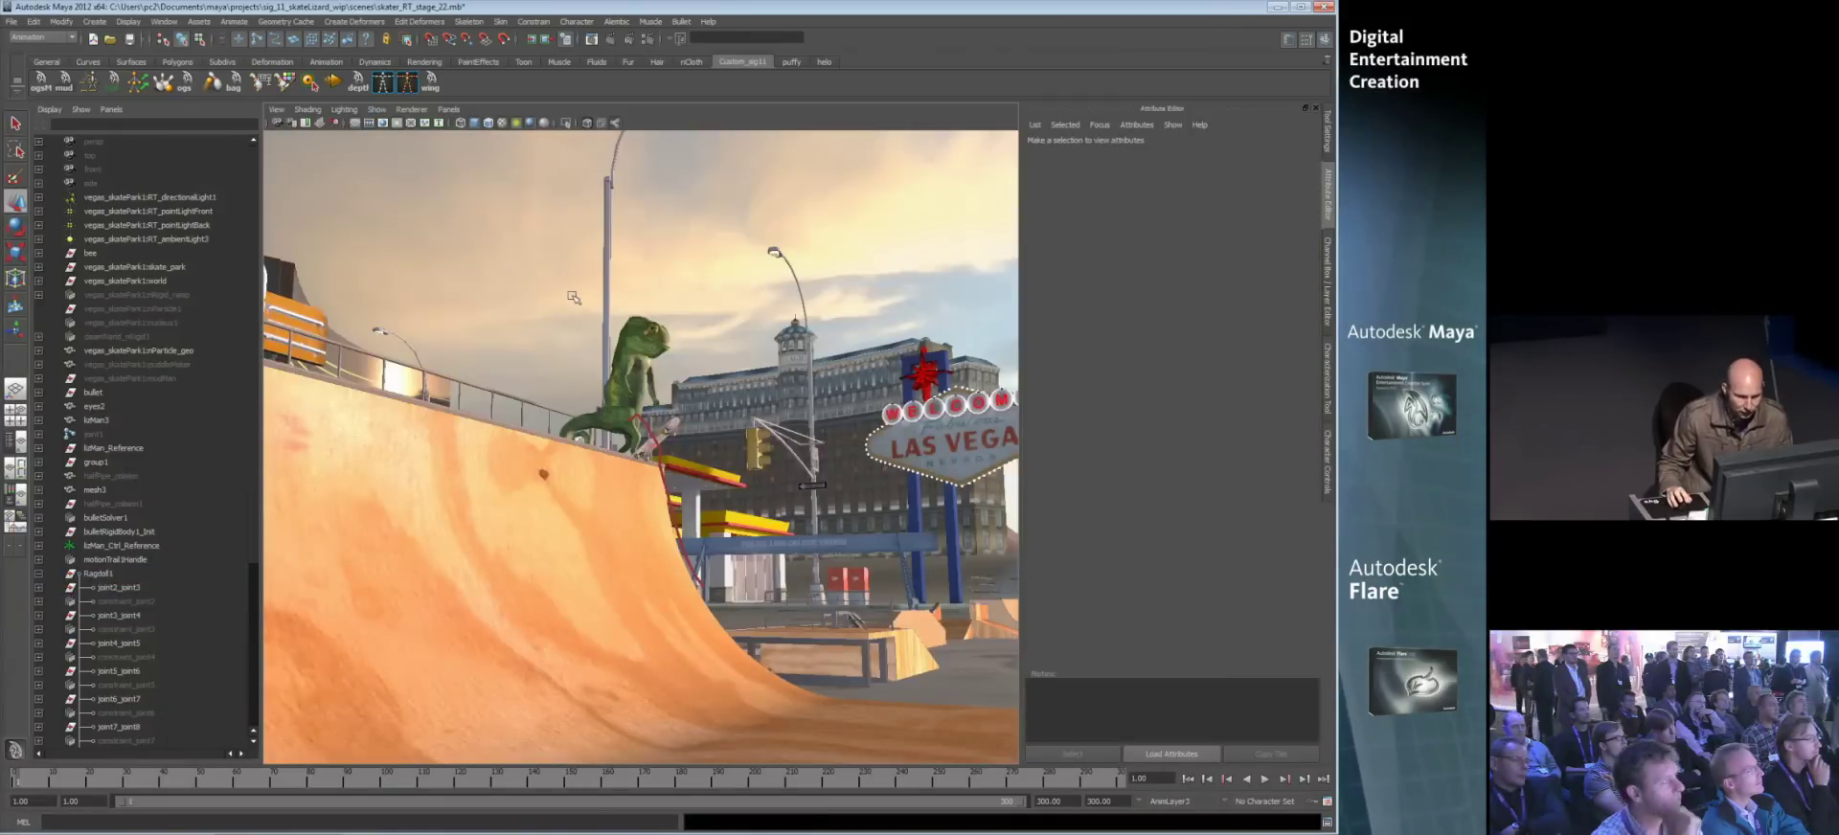
- Switch back to the persp camera in a single full-size viewport without the Outliner
{"action": "key", "text": "space"}
{"action": "left_click", "coordinate": [663, 267]}
{"action": "mouse_move", "coordinate": [685, 283]}
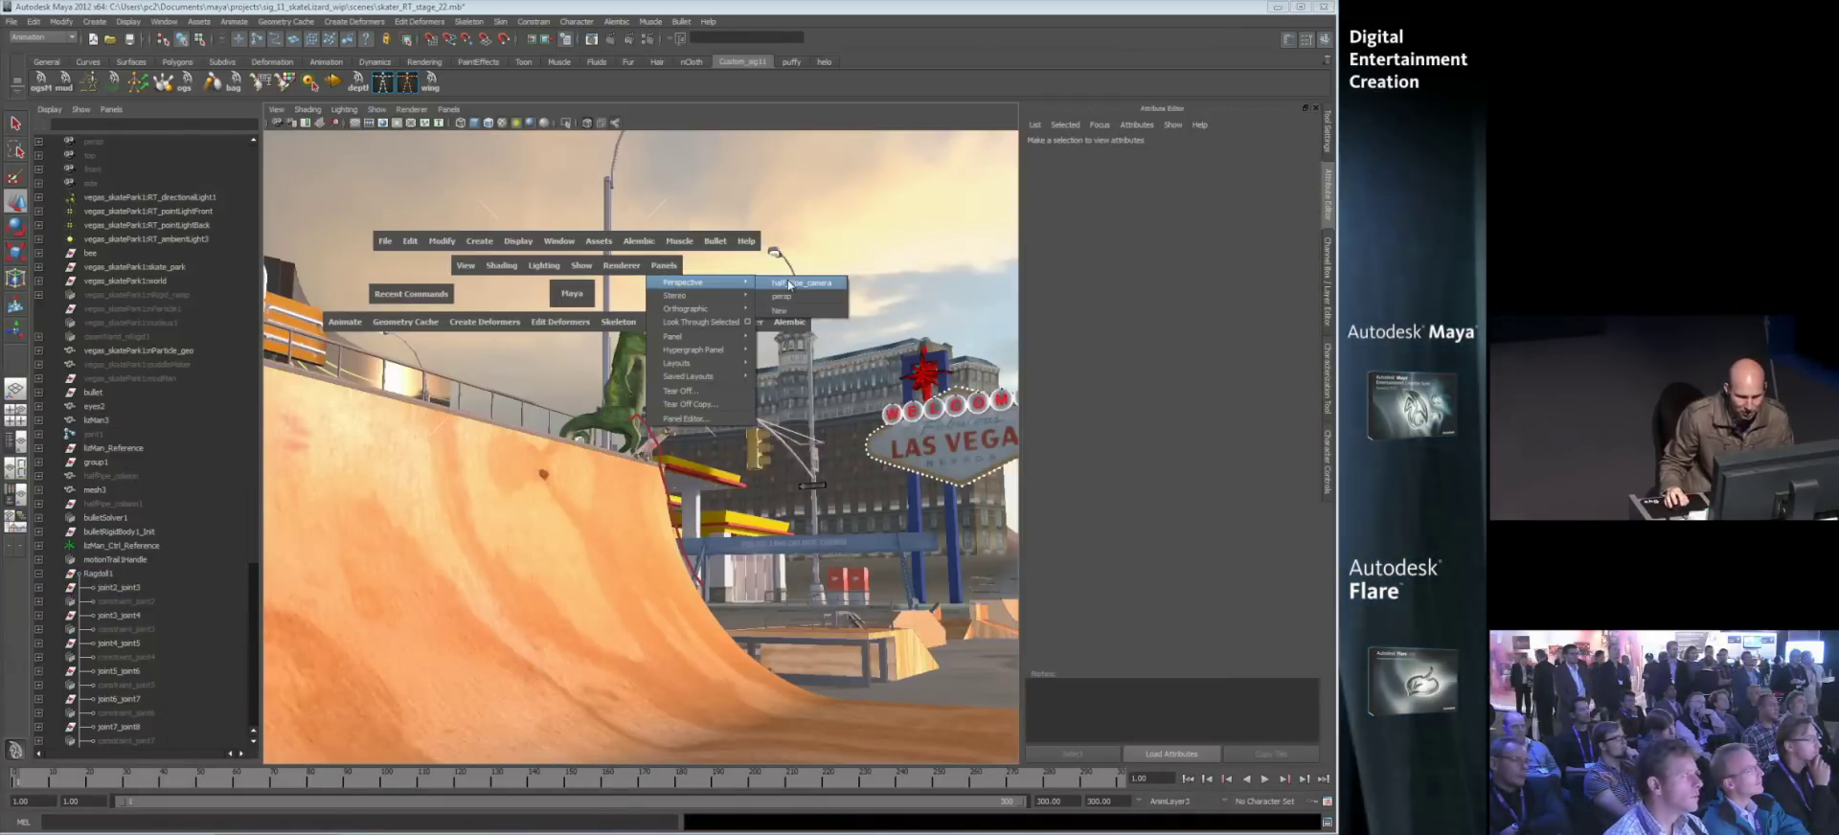
{"action": "left_click", "coordinate": [778, 297]}
{"action": "key", "text": "space"}
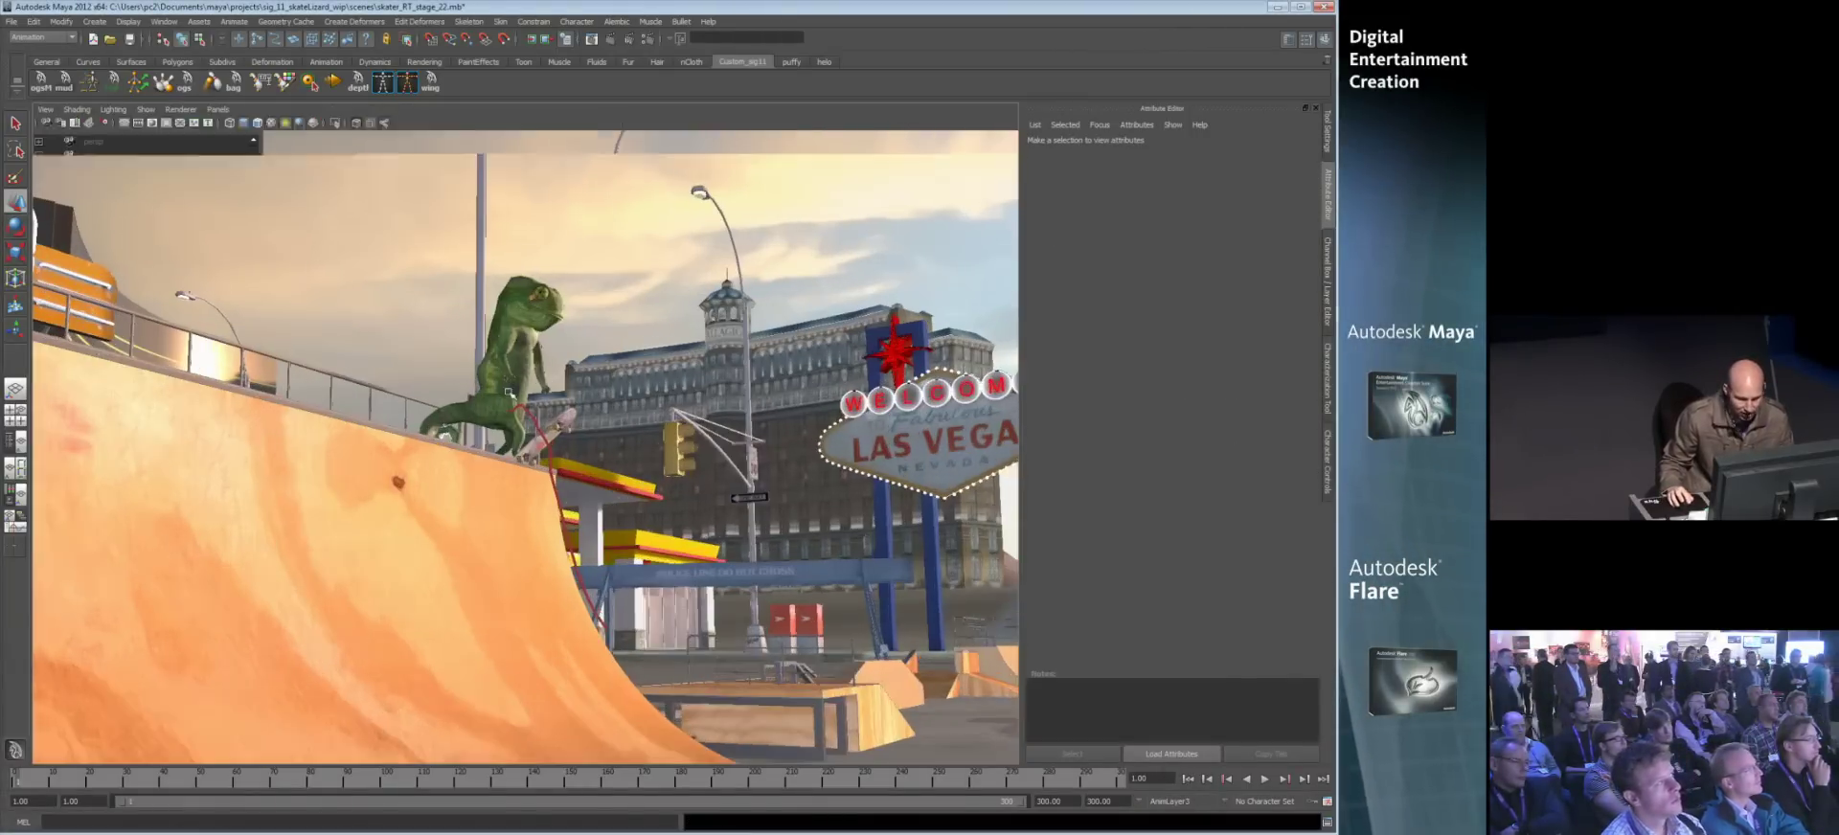
- Bring up the display layers in place of the attributes and make the Bullet layer visible
{"action": "left_click", "coordinate": [1329, 476]}
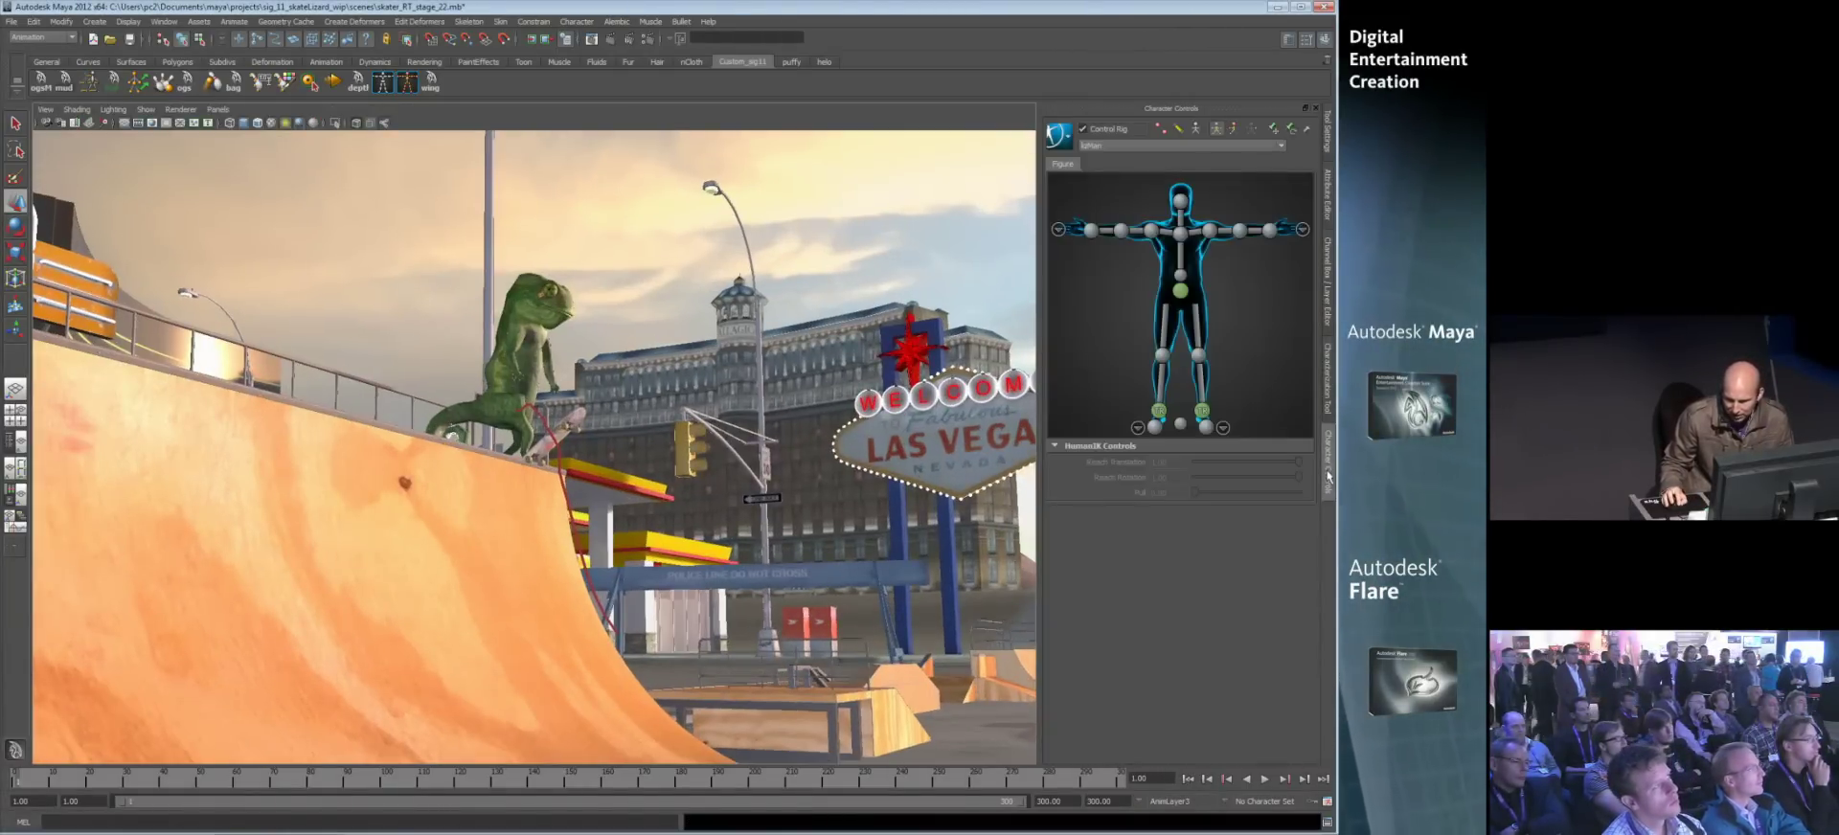
{"action": "left_click", "coordinate": [1332, 408]}
{"action": "left_click", "coordinate": [1326, 252]}
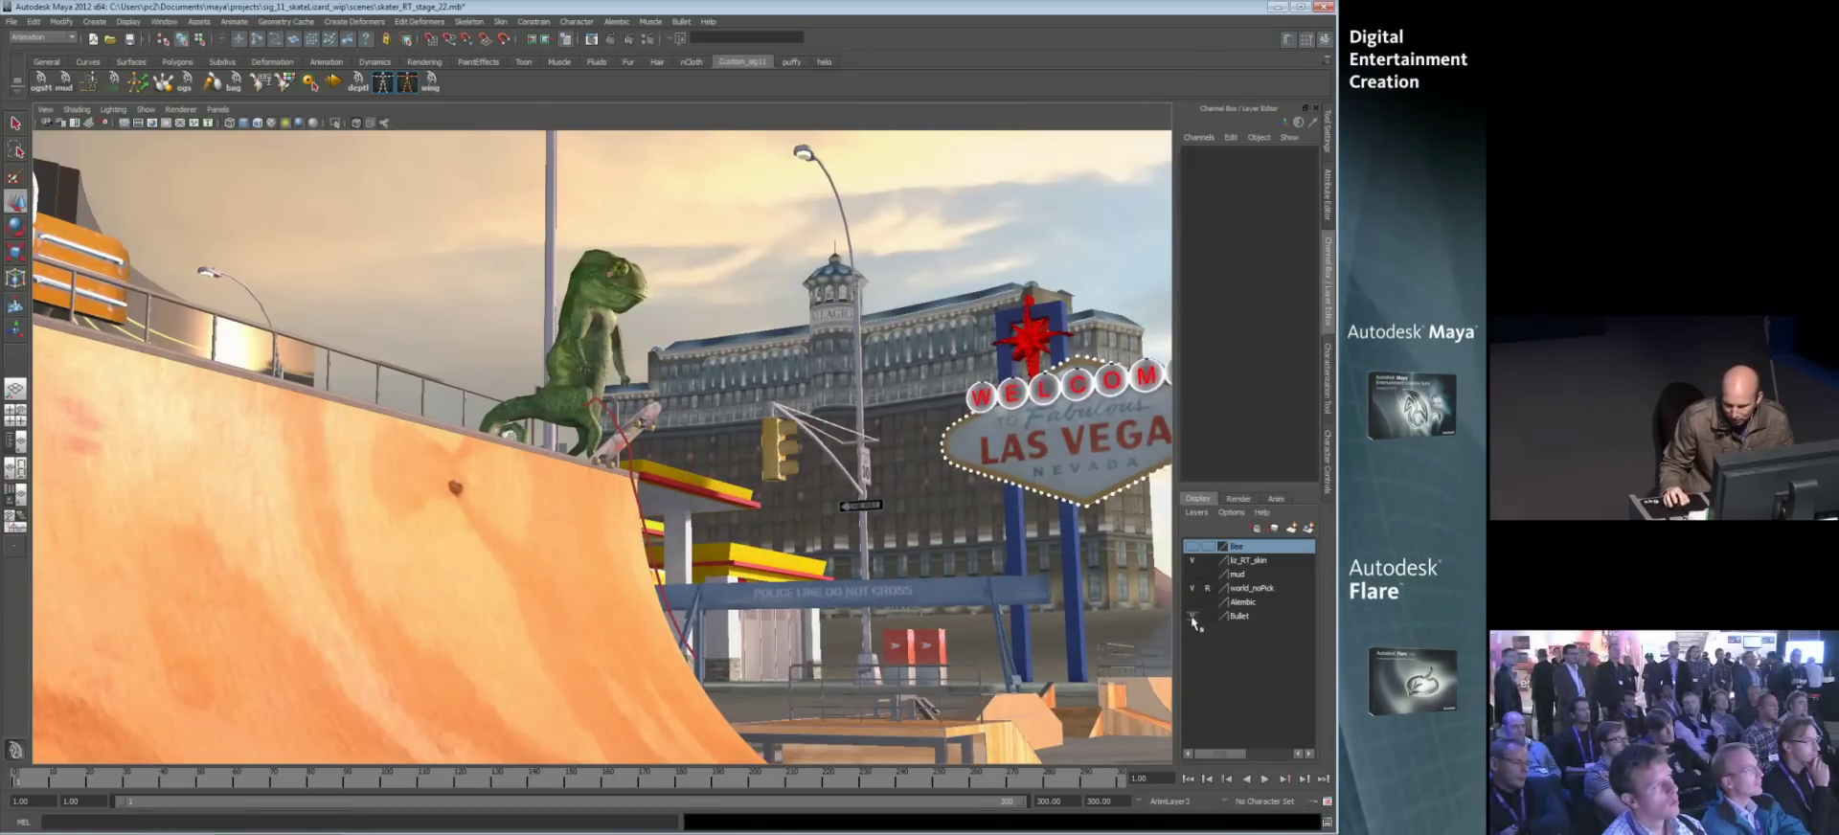
{"action": "left_click", "coordinate": [1193, 616]}
- Select the trash objects above the half-pipe except the red bag and make them Bullet rigid bodies
{"action": "left_click_drag", "start_coordinate": [691, 347], "coordinate": [727, 328], "text": "alt"}
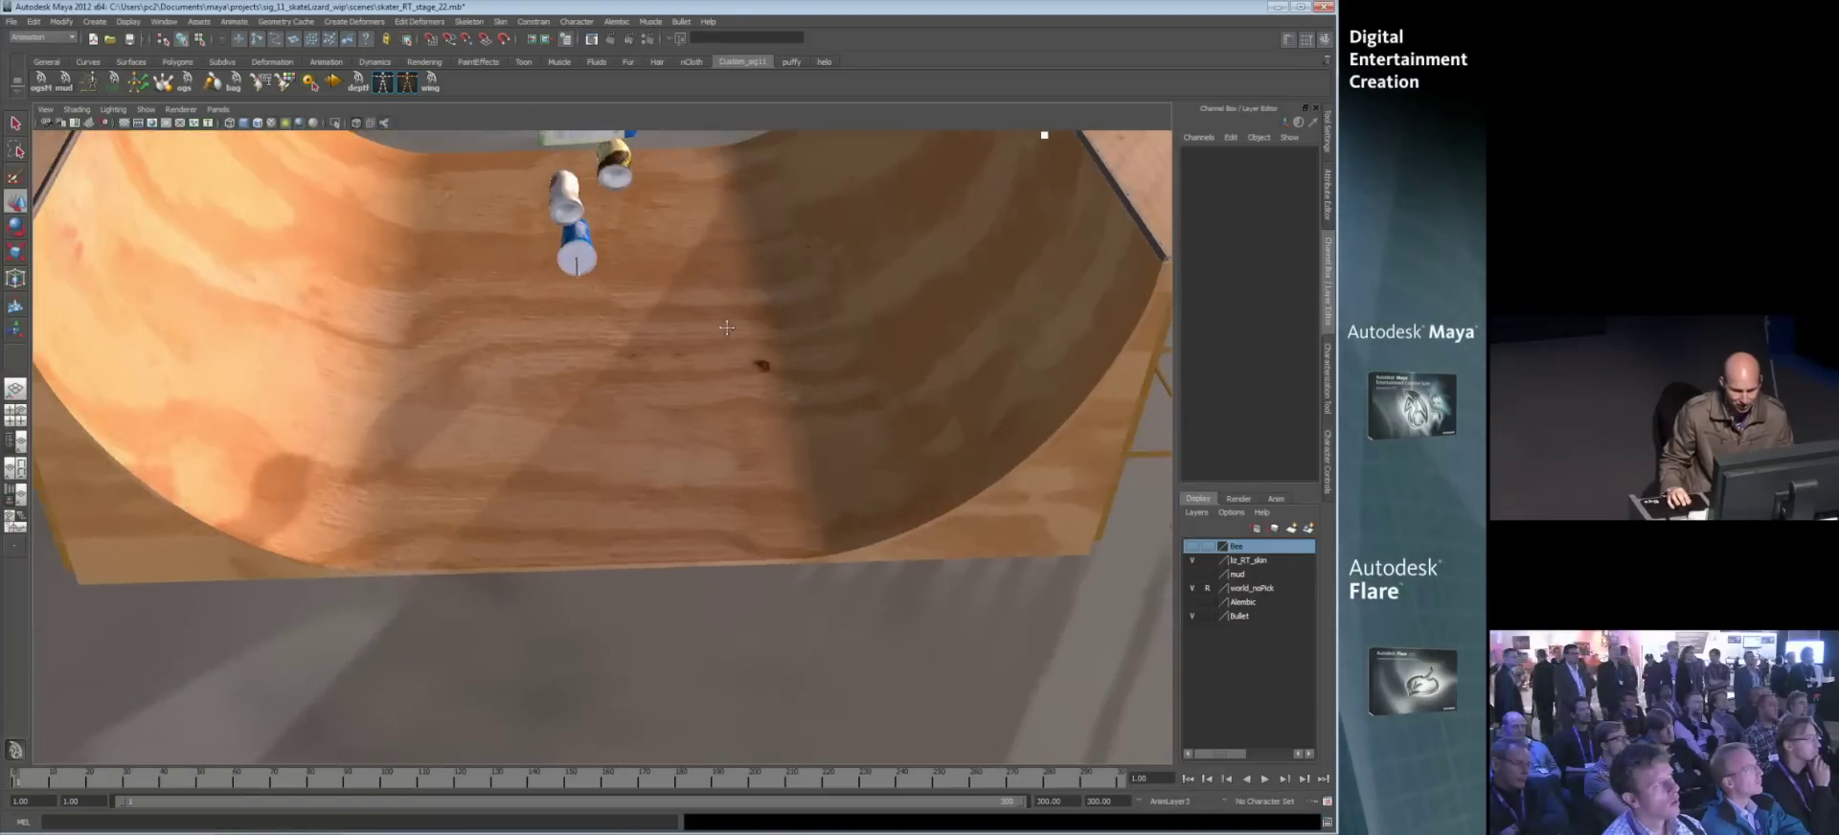
{"action": "middle_click_drag", "start_coordinate": [727, 327], "coordinate": [730, 594], "text": "alt"}
{"action": "left_click_drag", "start_coordinate": [730, 594], "coordinate": [704, 623], "text": "alt"}
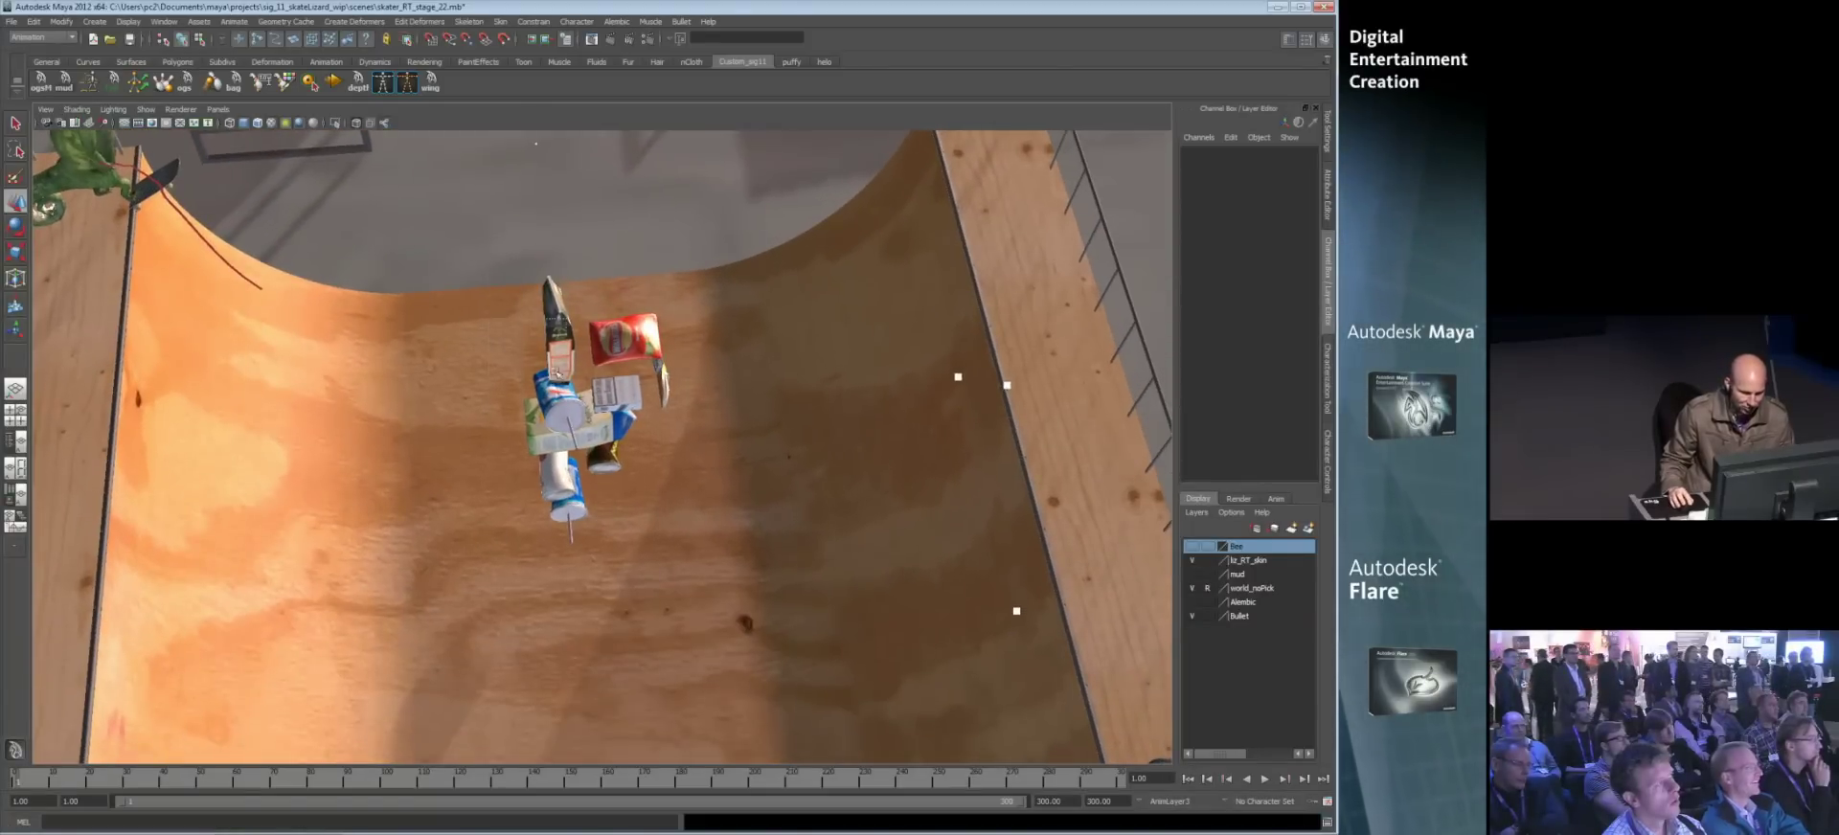
{"action": "left_click_drag", "start_coordinate": [739, 556], "coordinate": [507, 268]}
{"action": "left_click", "coordinate": [604, 334], "text": "shift"}
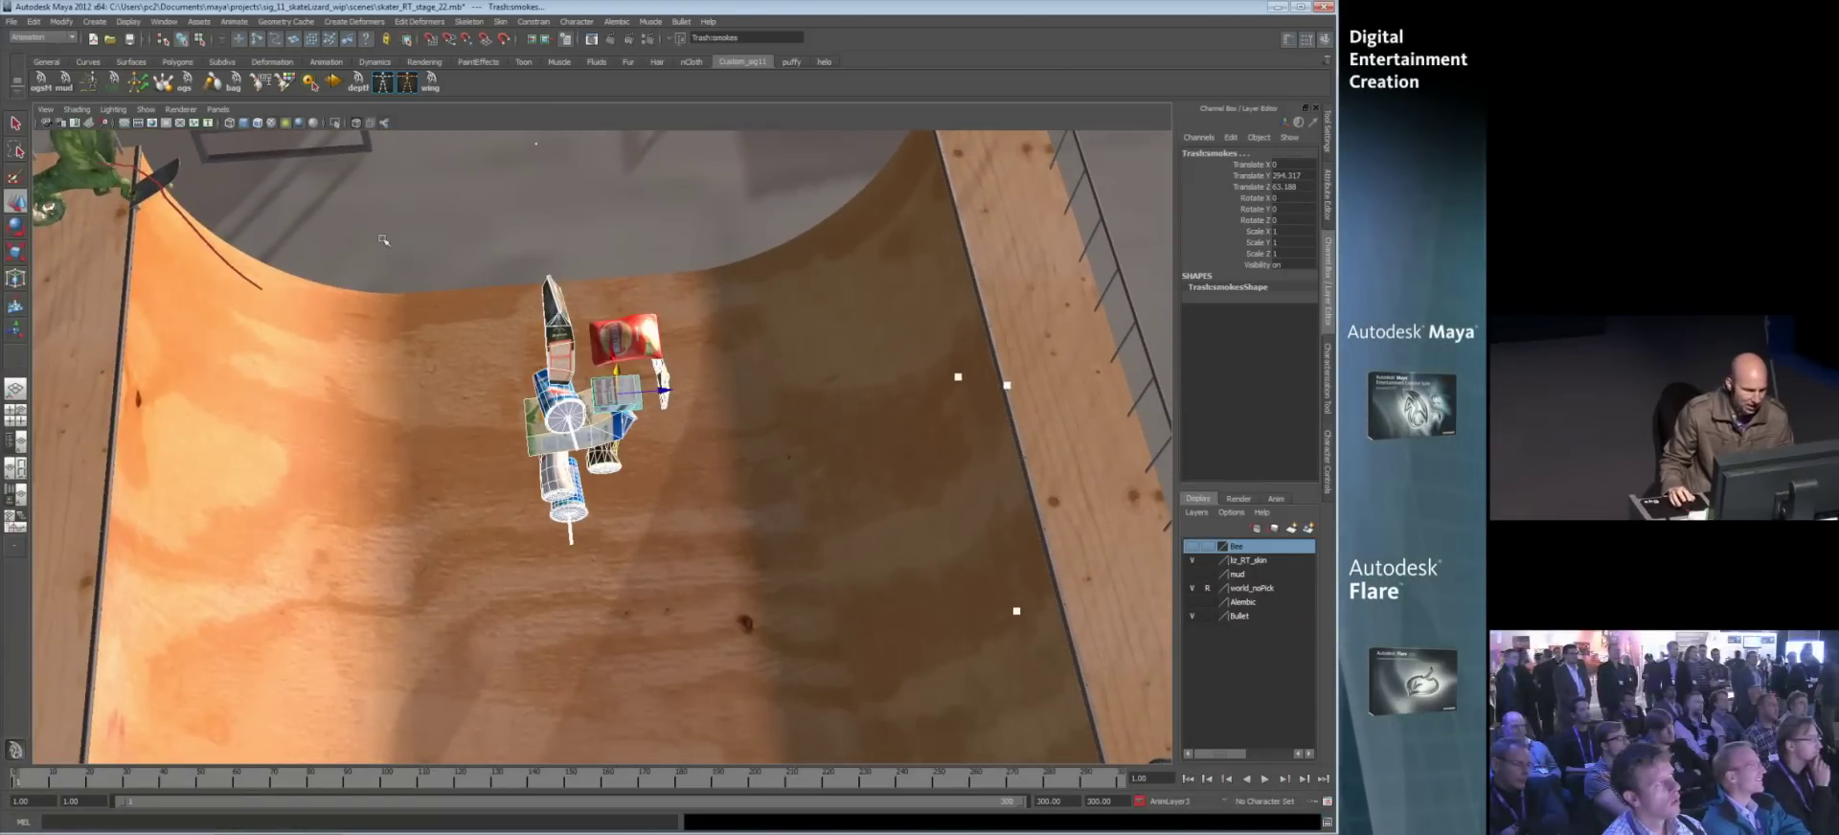
{"action": "key", "text": "Delete"}
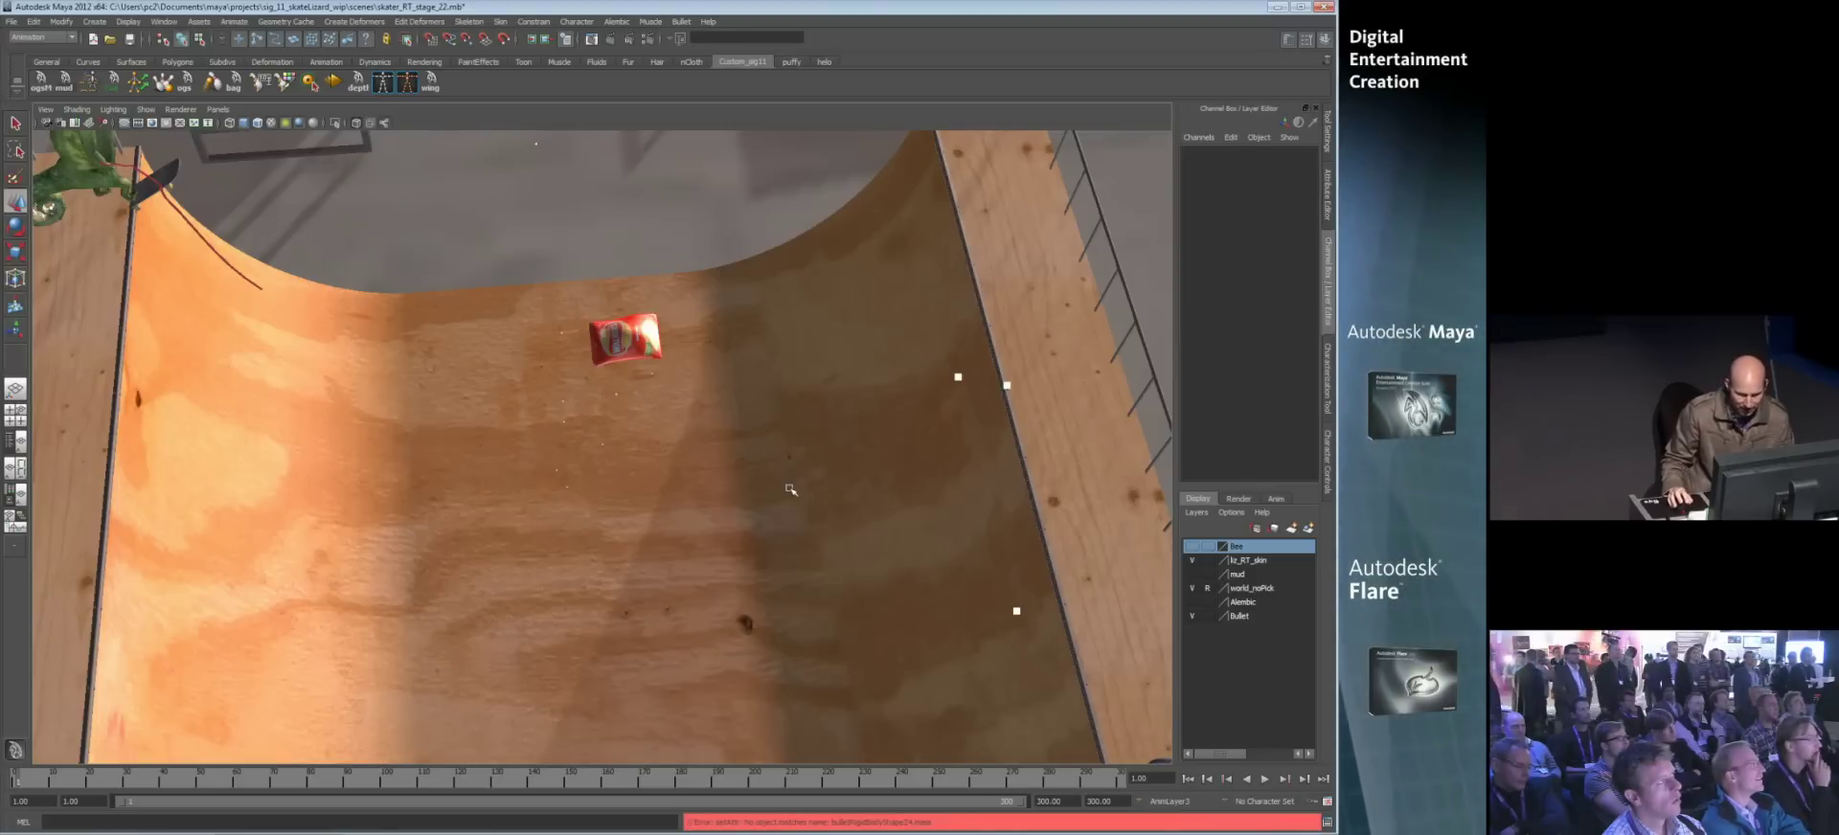
- Refresh the viewport with the ogs reset script and clear the skateboard deck selection
{"action": "left_click", "coordinate": [174, 167]}
{"action": "left_click", "coordinate": [185, 87]}
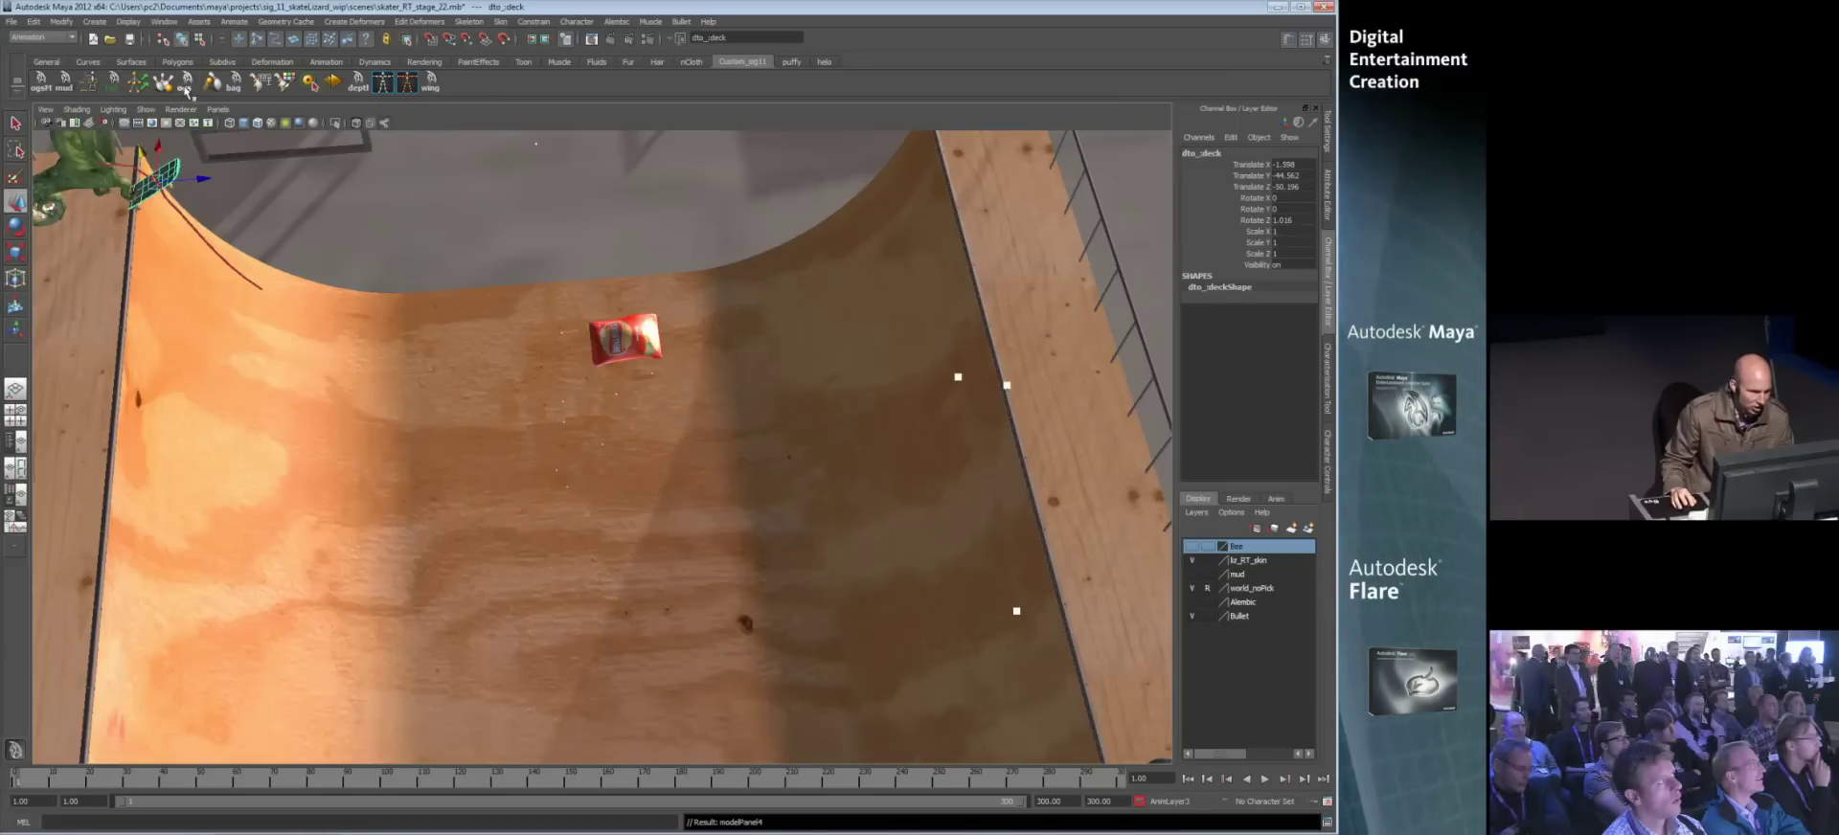
{"action": "left_click", "coordinate": [518, 217]}
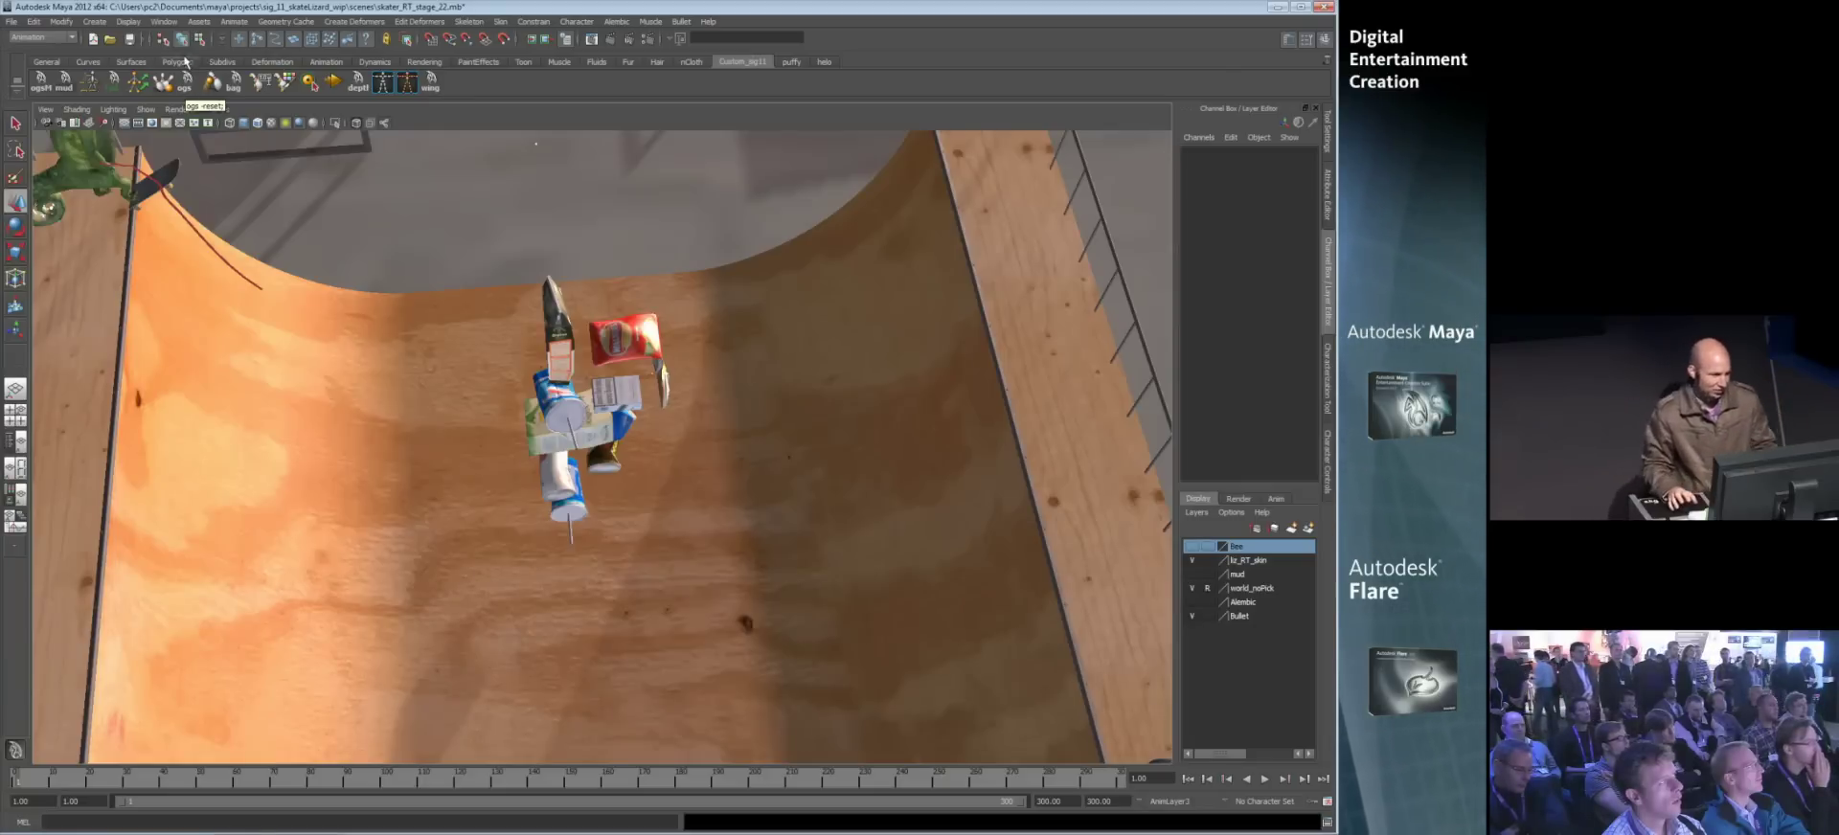
- Select the red trash bag above the half-pipe and turn it into a Bullet soft body
{"action": "left_click_drag", "start_coordinate": [606, 390], "coordinate": [607, 386], "text": "alt"}
{"action": "left_click", "coordinate": [634, 378]}
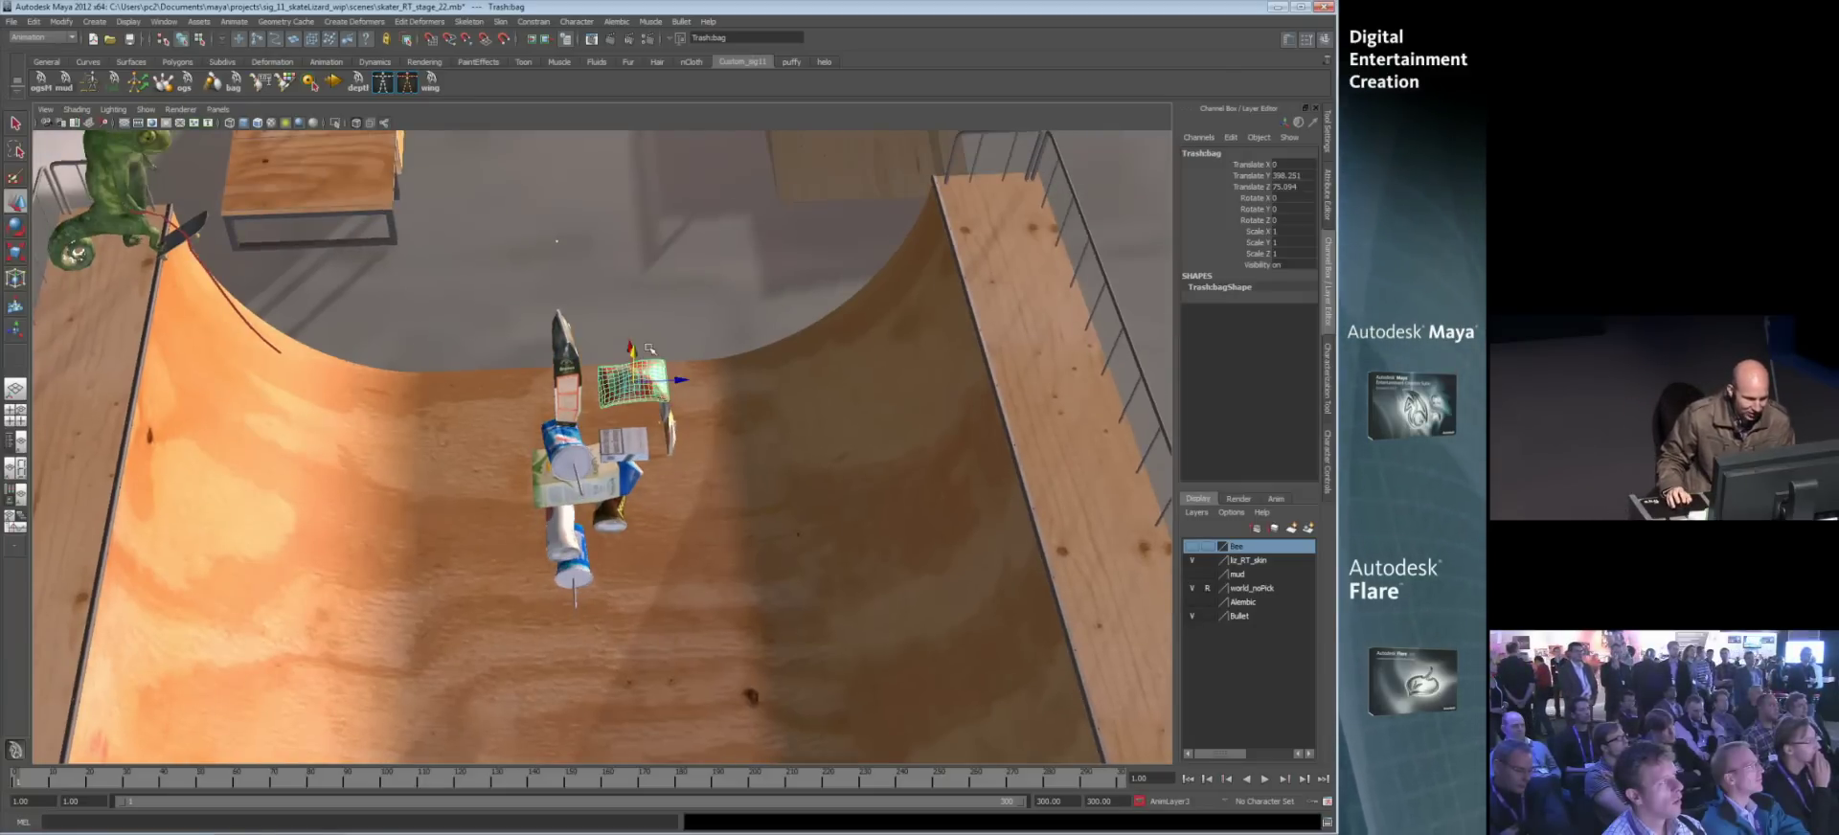
{"action": "left_click", "coordinate": [234, 82]}
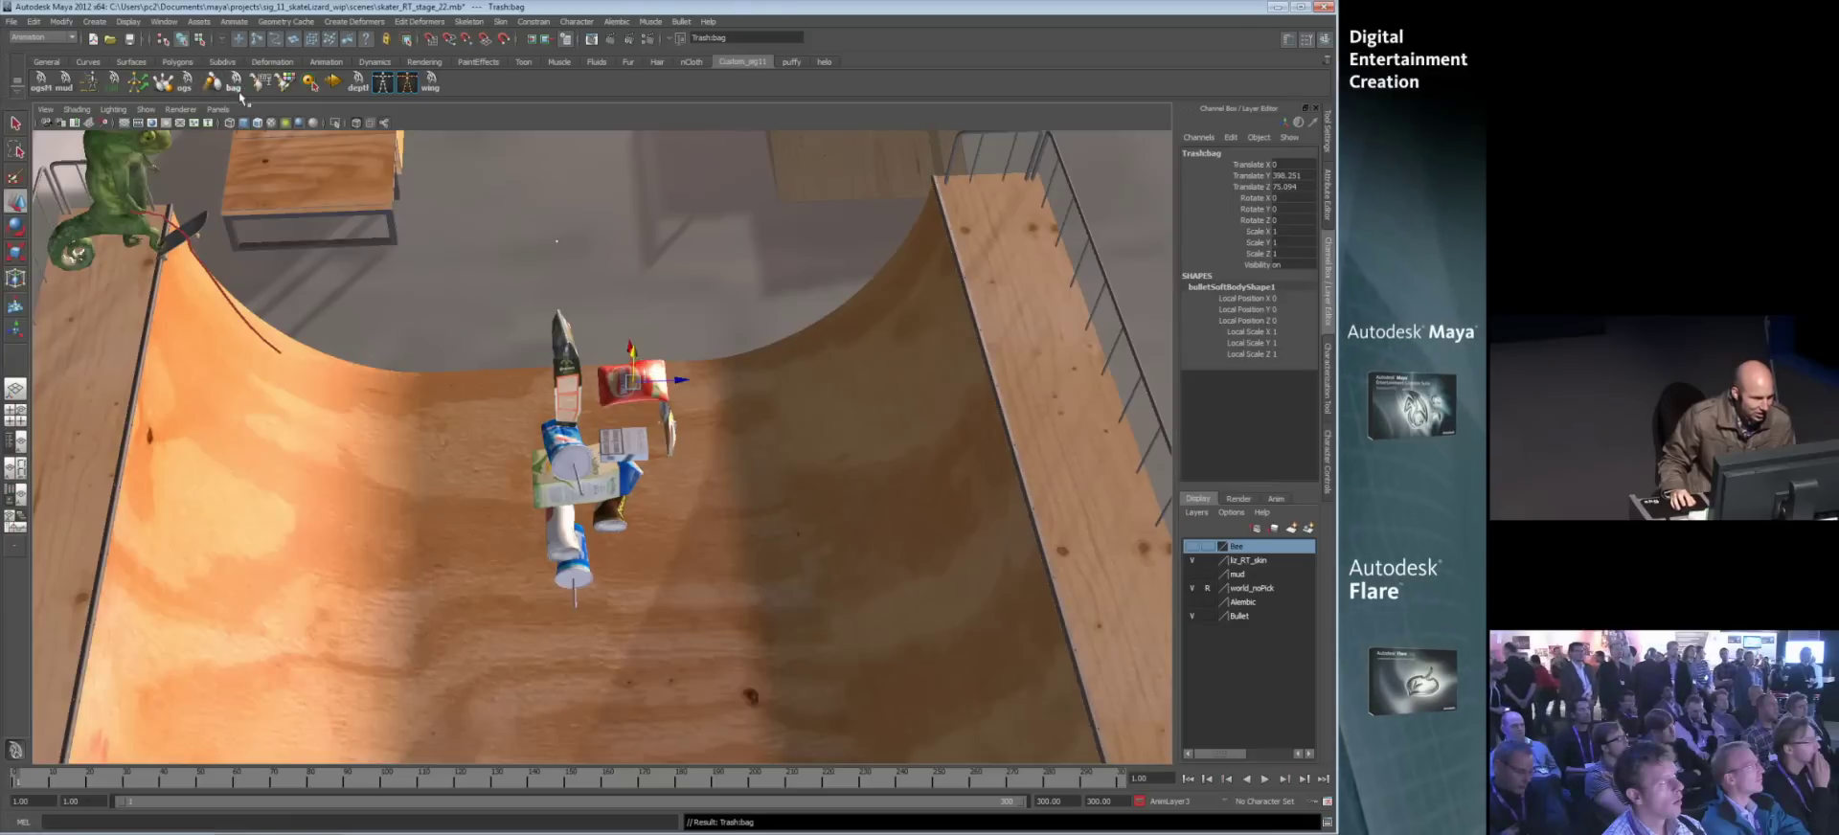
{"action": "left_click_drag", "start_coordinate": [693, 313], "coordinate": [694, 282], "text": "alt"}
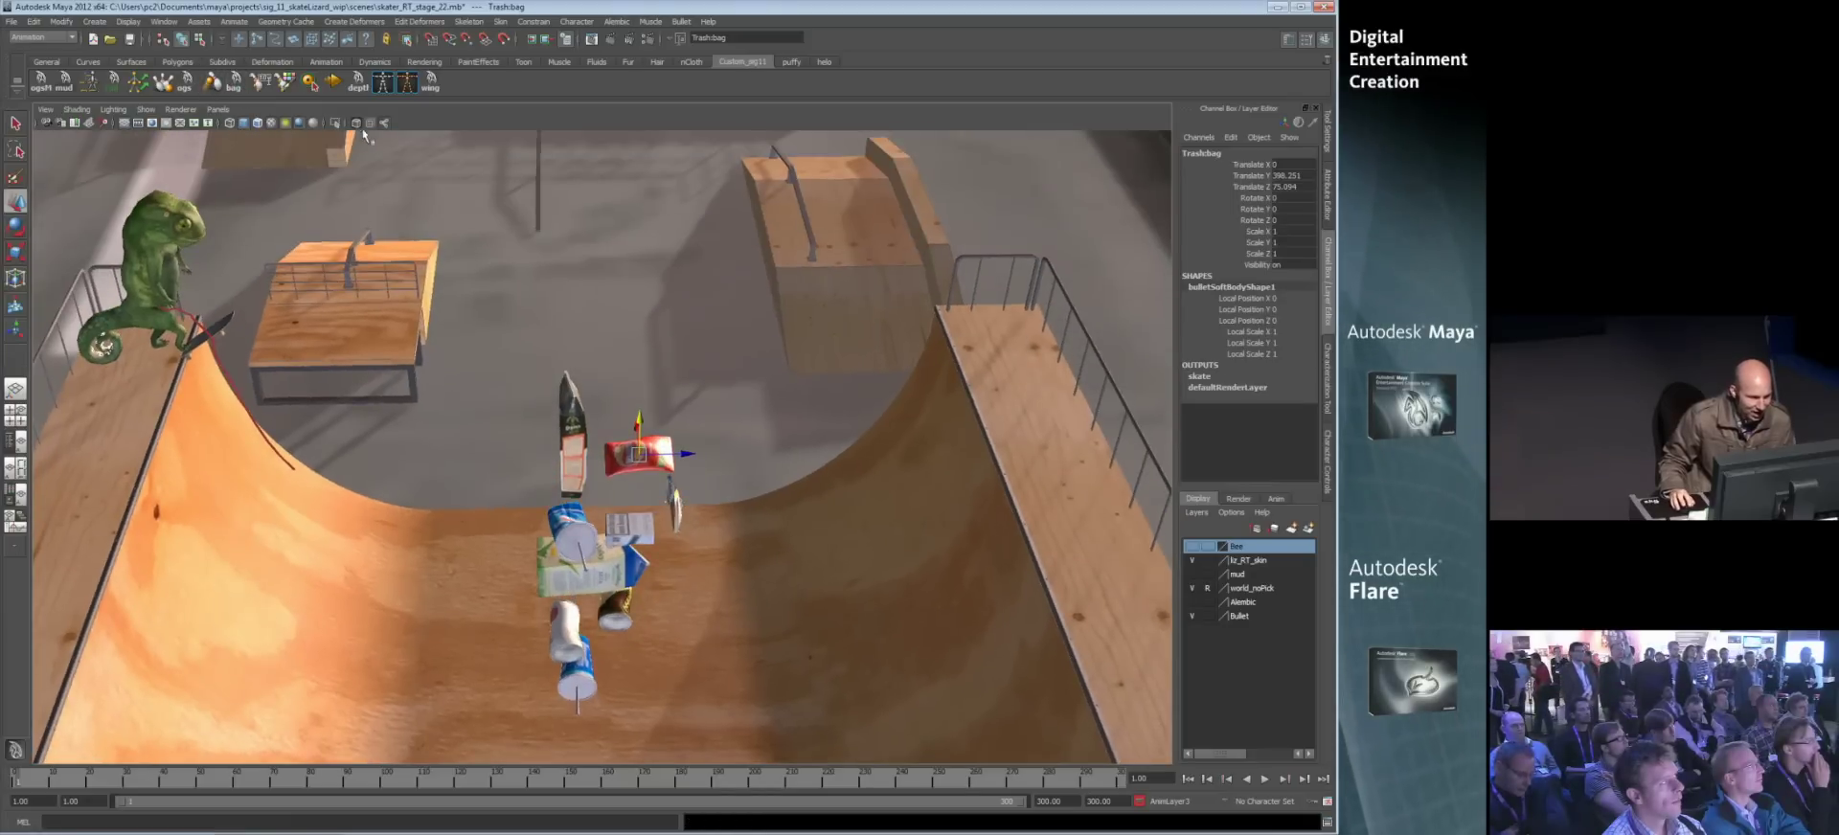
- Select the Bullet solver and play the falling trash simulation with the whole half-pipe in view
{"action": "left_click", "coordinate": [310, 83]}
{"action": "middle_click_drag", "start_coordinate": [982, 537], "coordinate": [934, 399], "text": "alt"}
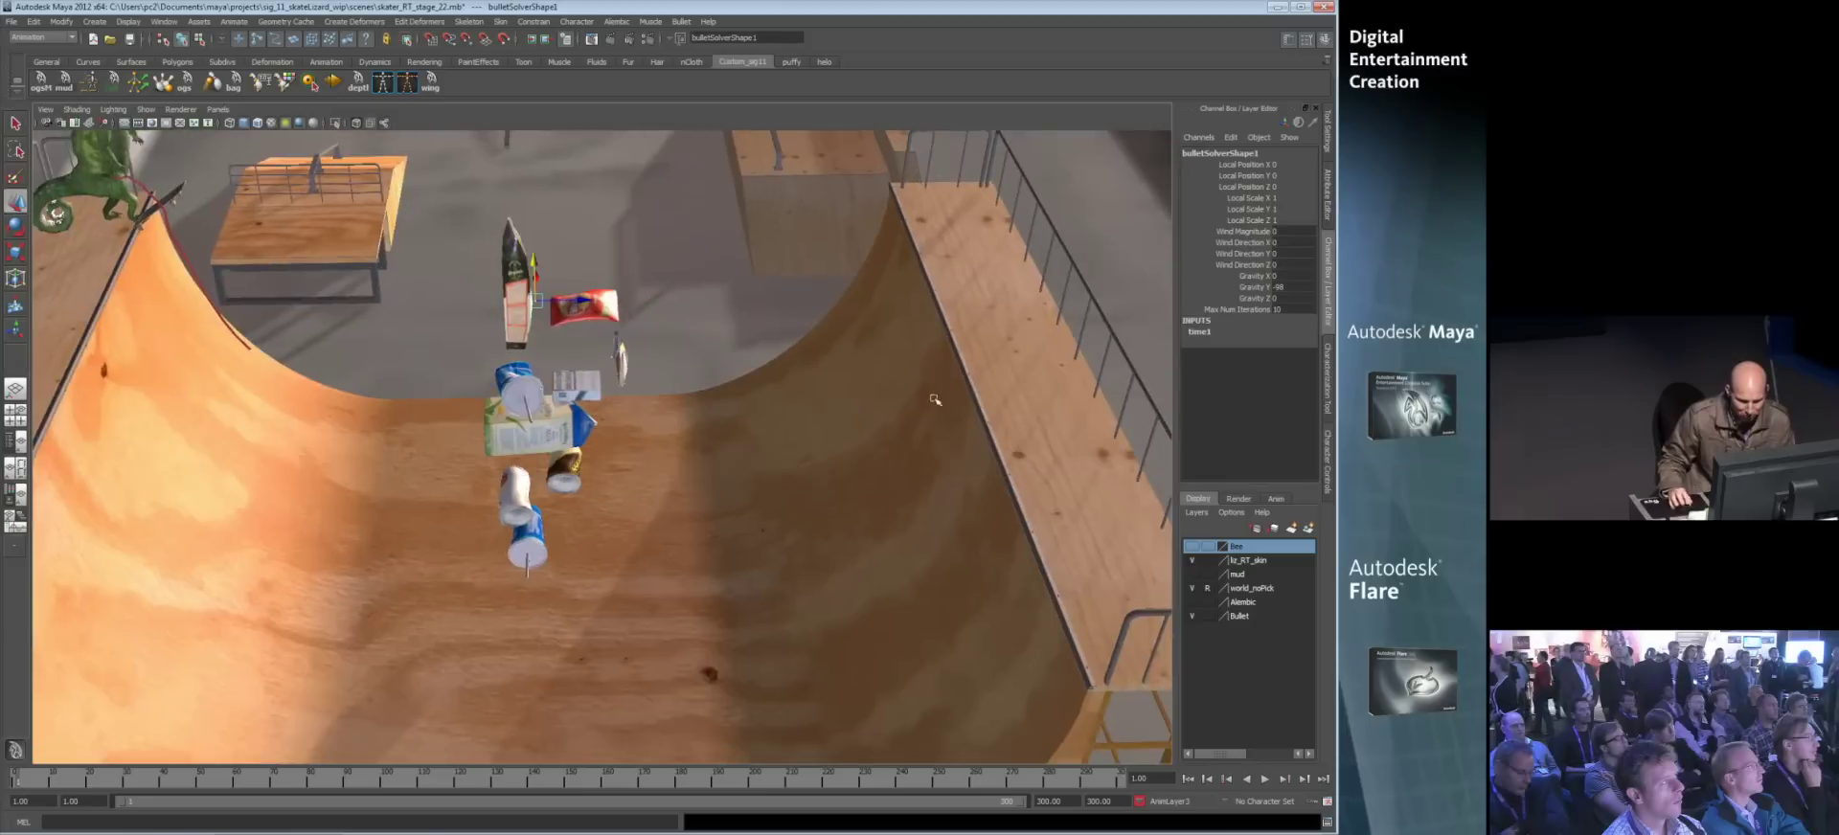
{"action": "right_click_drag", "start_coordinate": [935, 399], "coordinate": [658, 410], "text": "alt"}
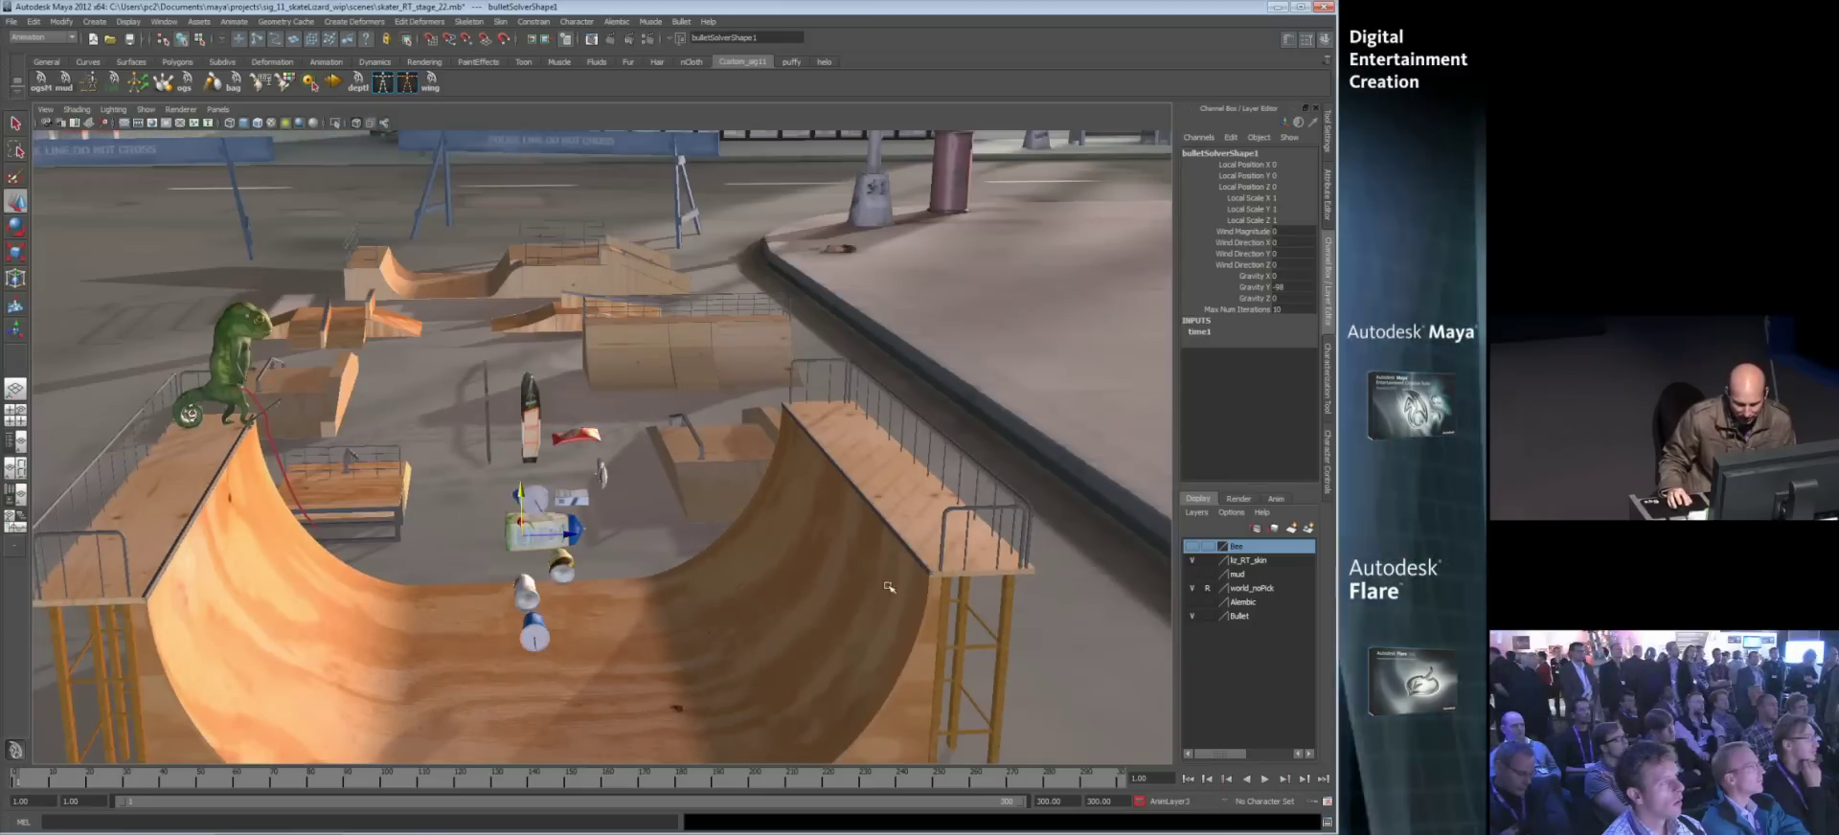
{"action": "key", "text": "space"}
{"action": "left_click_drag", "start_coordinate": [822, 546], "coordinate": [820, 515]}
{"action": "right_click_drag", "start_coordinate": [779, 542], "coordinate": [575, 536], "text": "alt"}
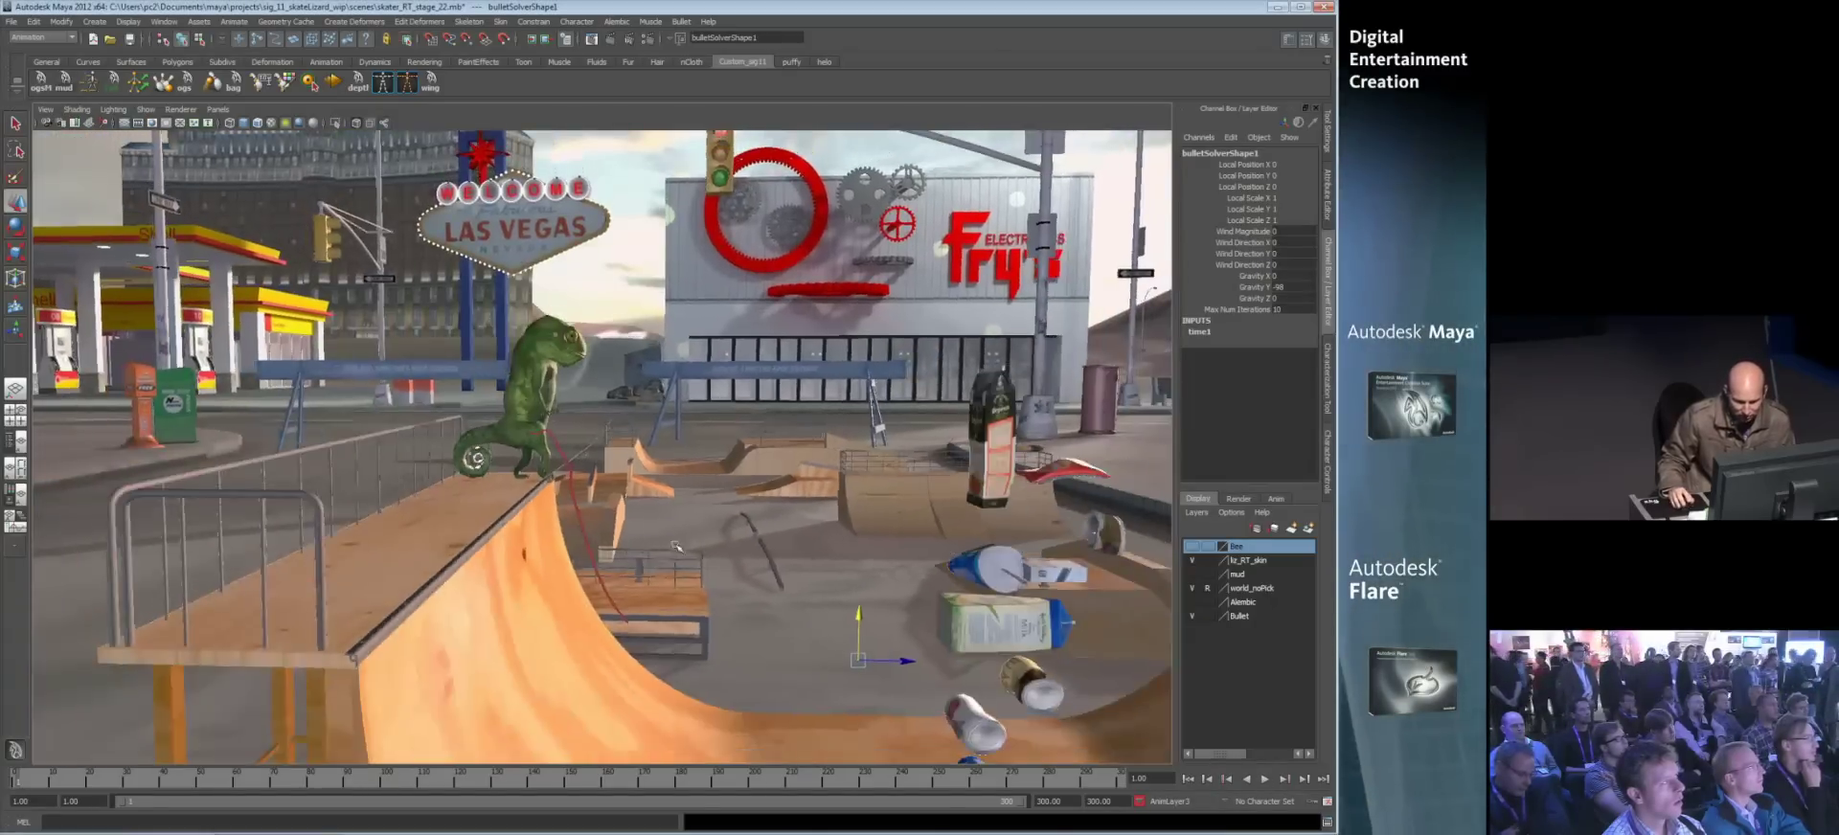
{"action": "middle_click_drag", "start_coordinate": [1083, 714], "coordinate": [948, 651], "text": "alt"}
{"action": "right_click_drag", "start_coordinate": [949, 651], "coordinate": [911, 644], "text": "alt"}
{"action": "left_click", "coordinate": [1271, 783]}
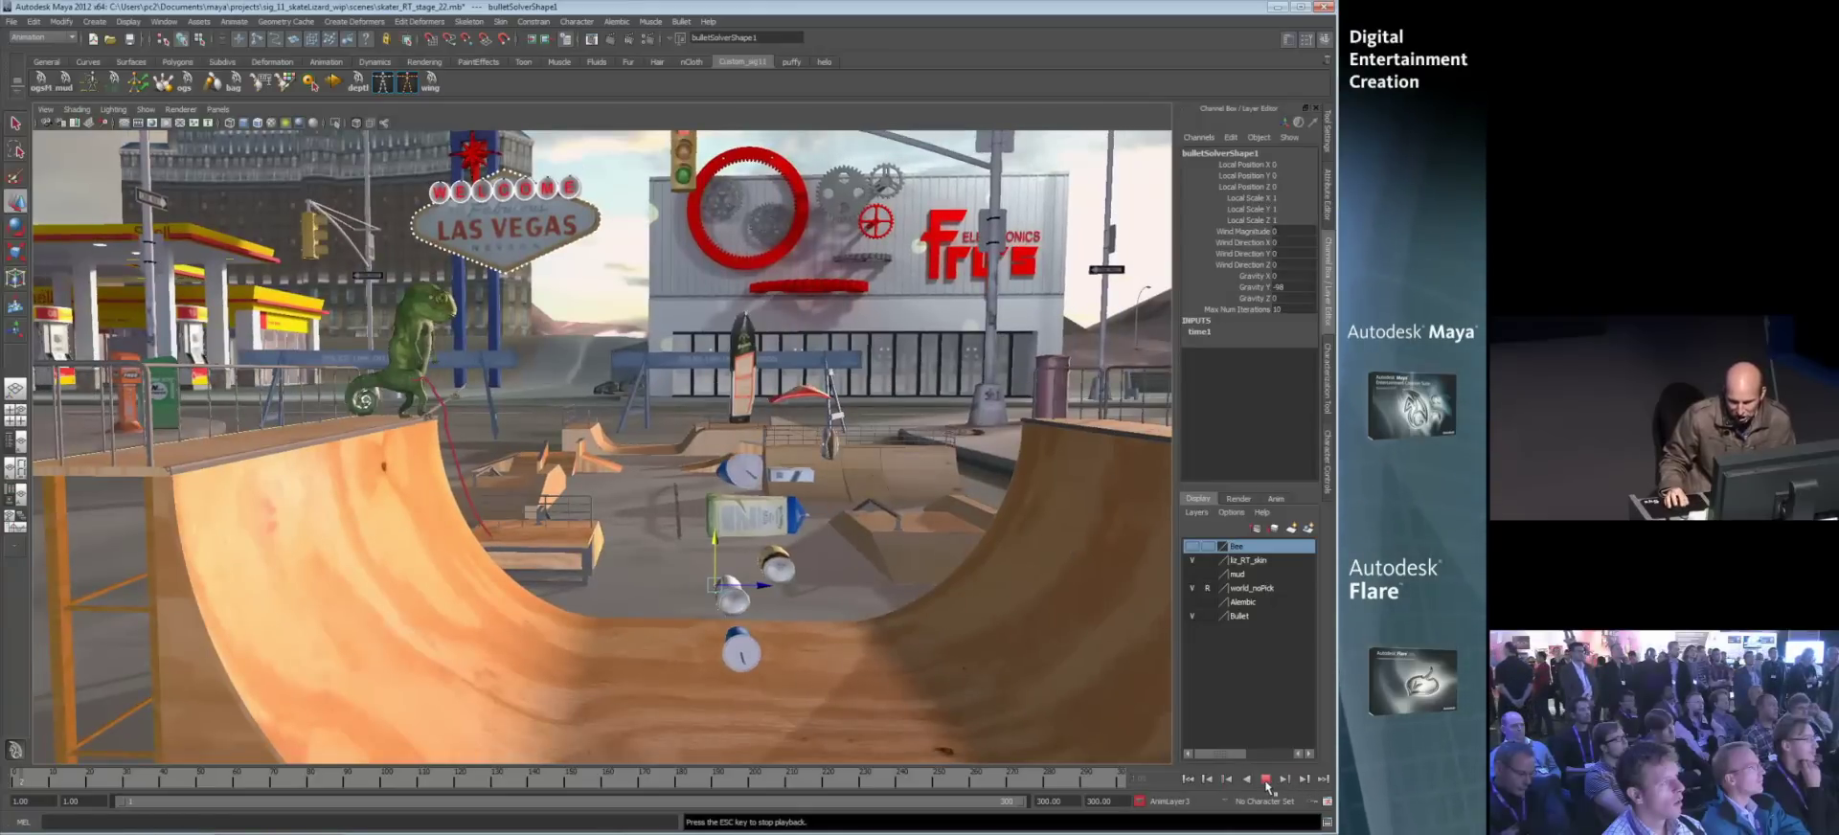
{"action": "left_click", "coordinate": [1268, 782]}
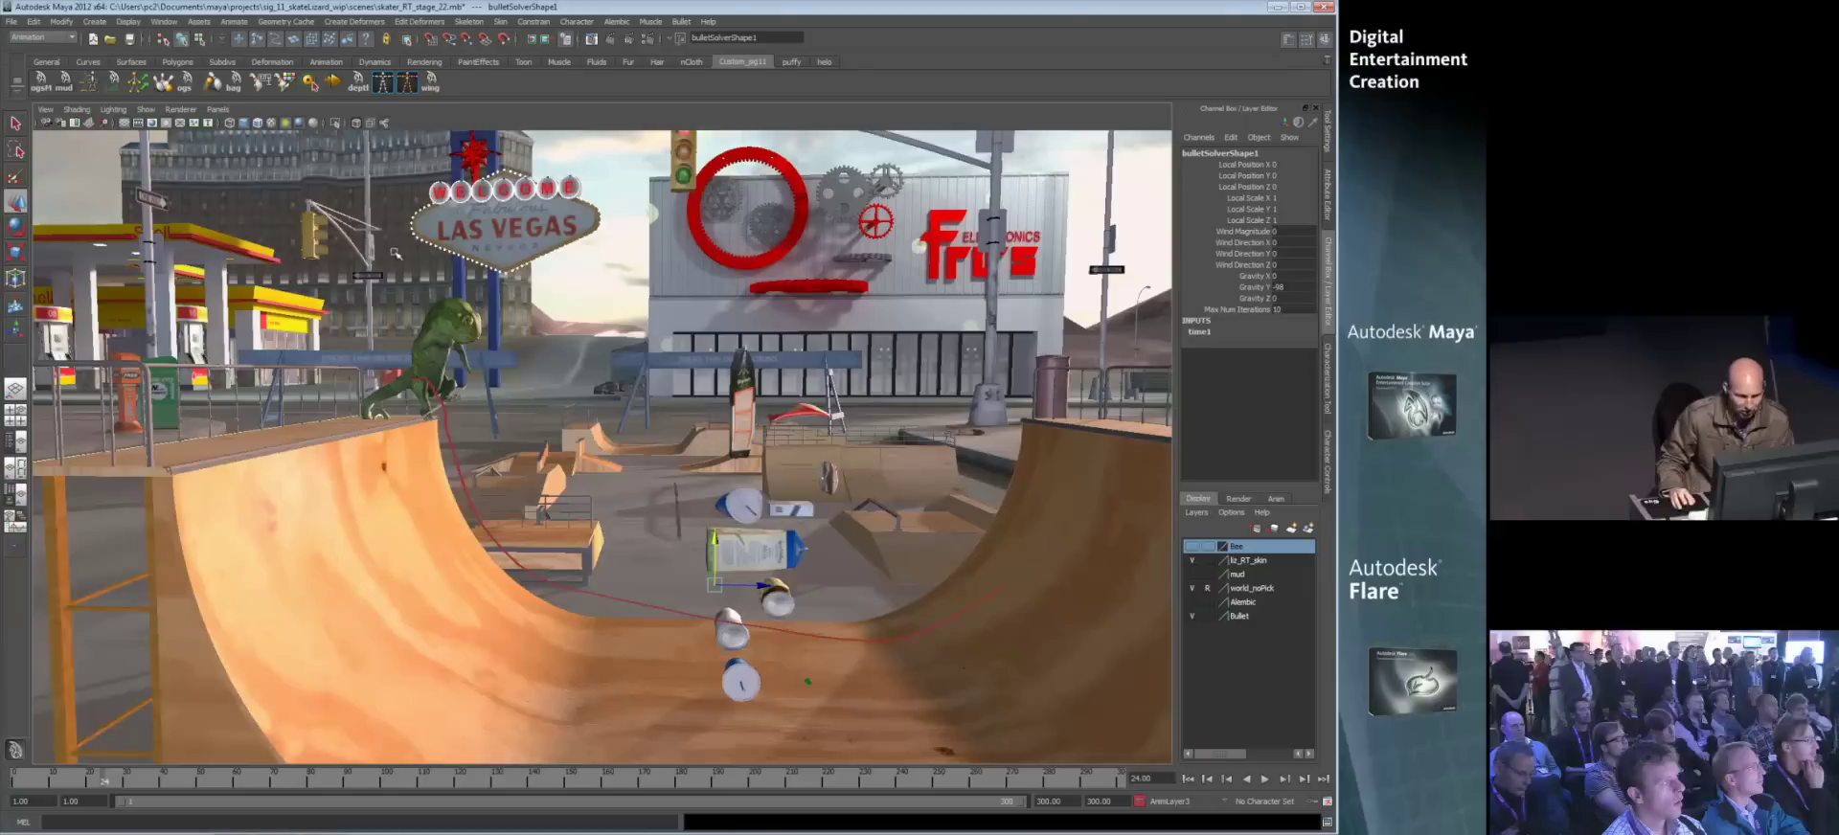
- Set the Bullet solver's Gravity Y to -980, replay the simulation from the start, and rewind to frame 1
{"action": "double_click", "coordinate": [1291, 287]}
{"action": "type", "text": "-980"}
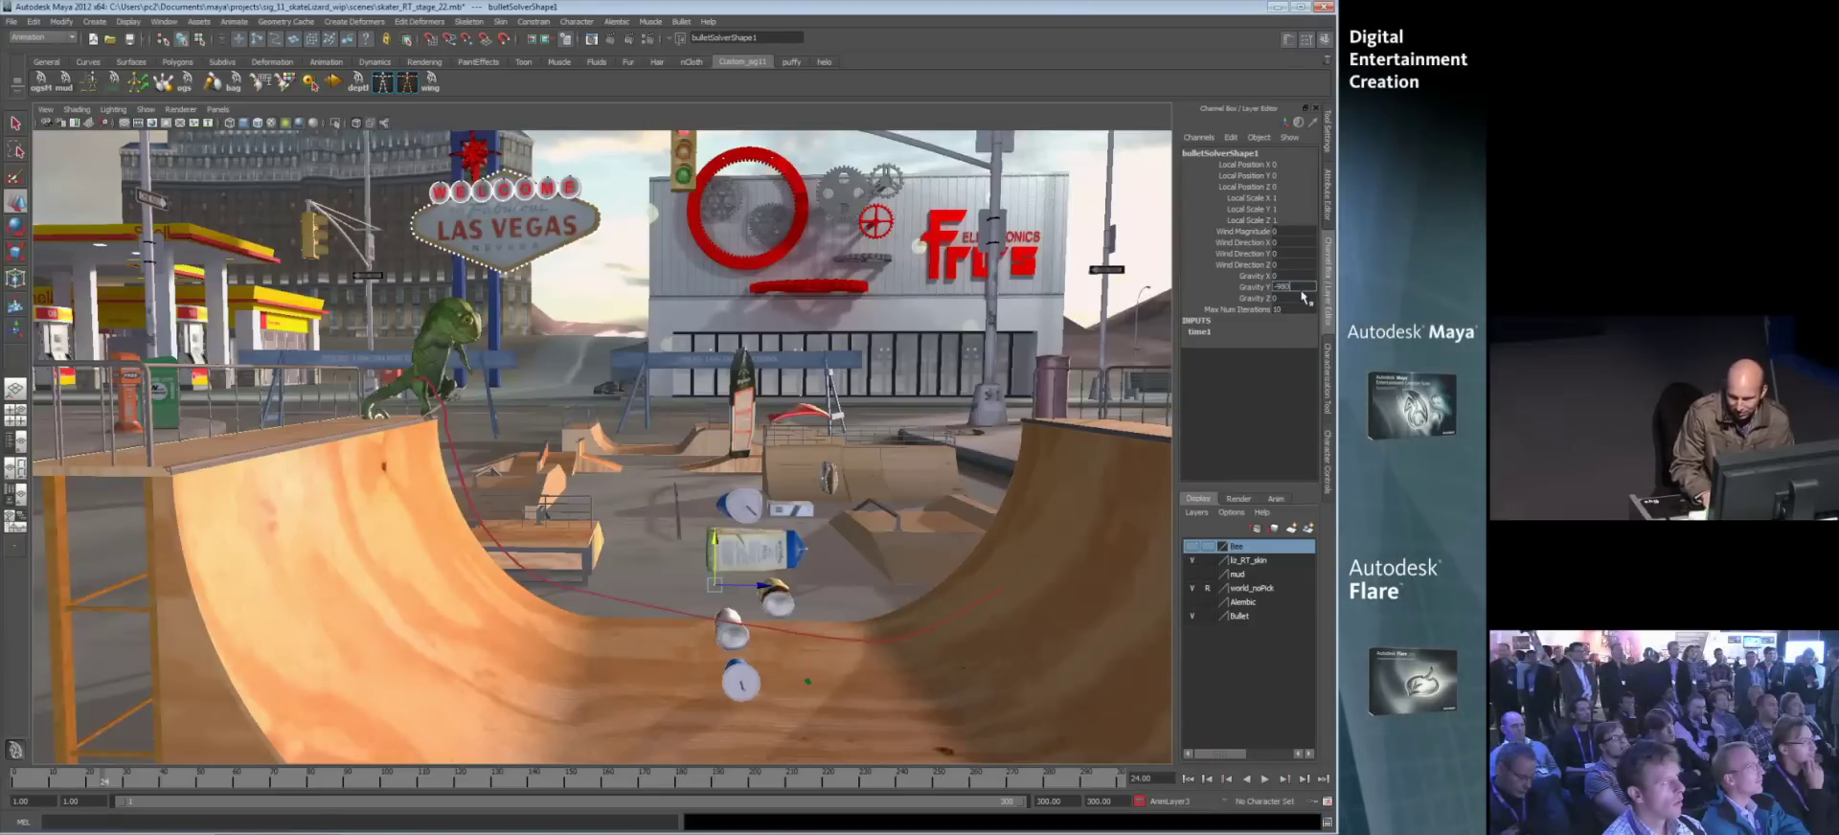
{"action": "left_click", "coordinate": [1190, 781]}
{"action": "left_click", "coordinate": [1264, 779]}
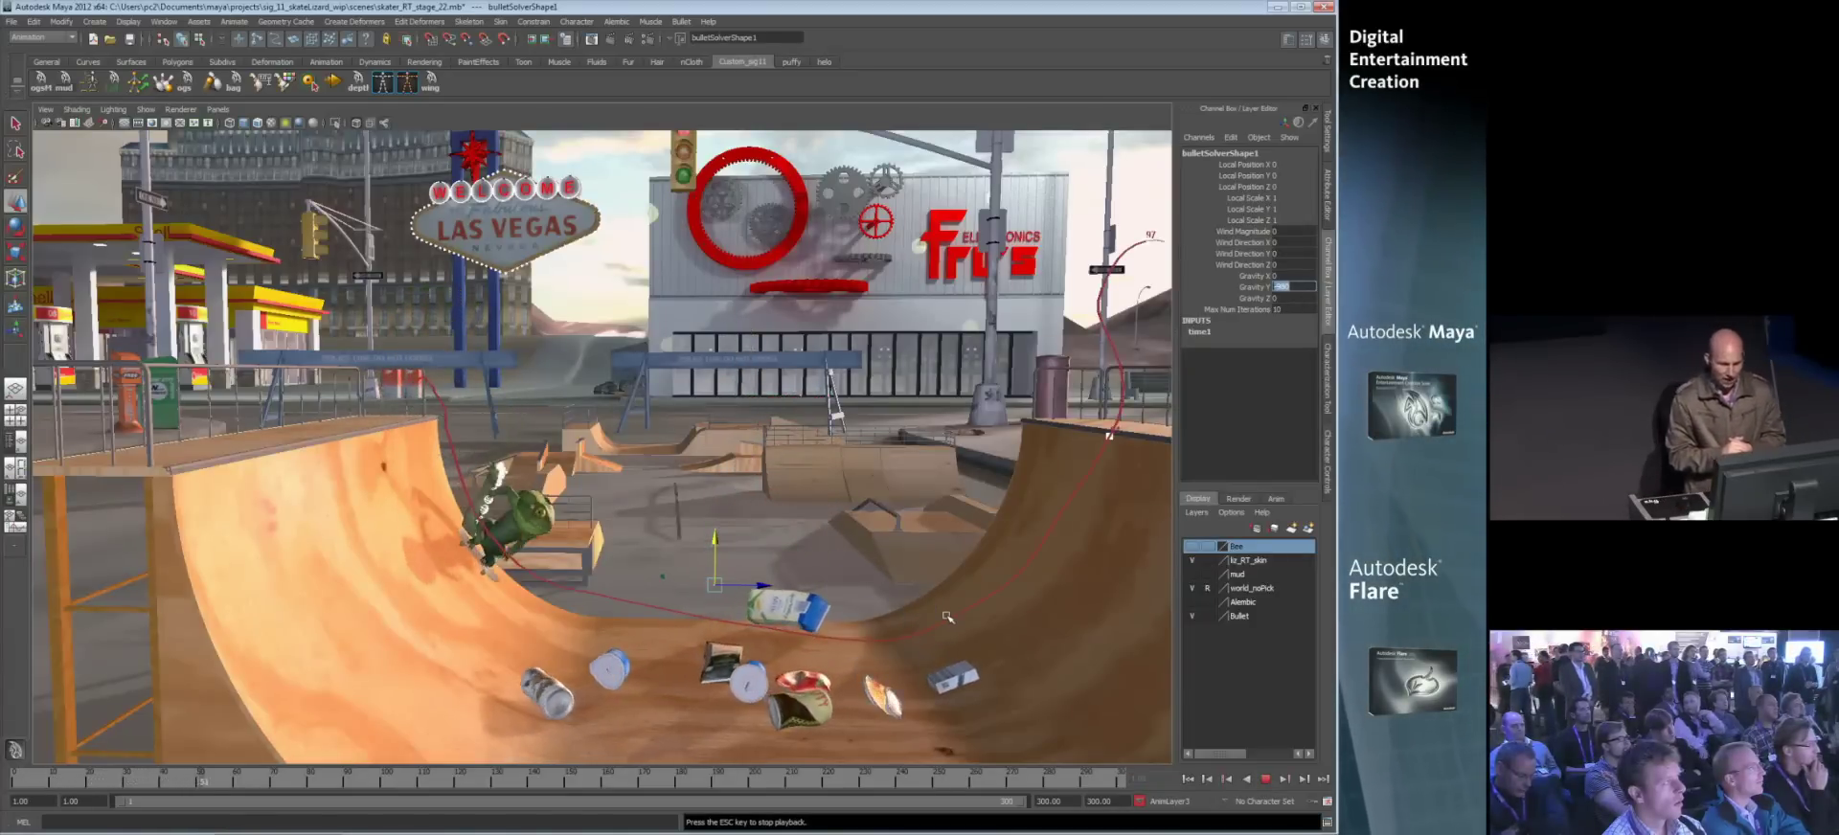
{"action": "left_click", "coordinate": [1263, 779]}
{"action": "left_click", "coordinate": [1189, 779]}
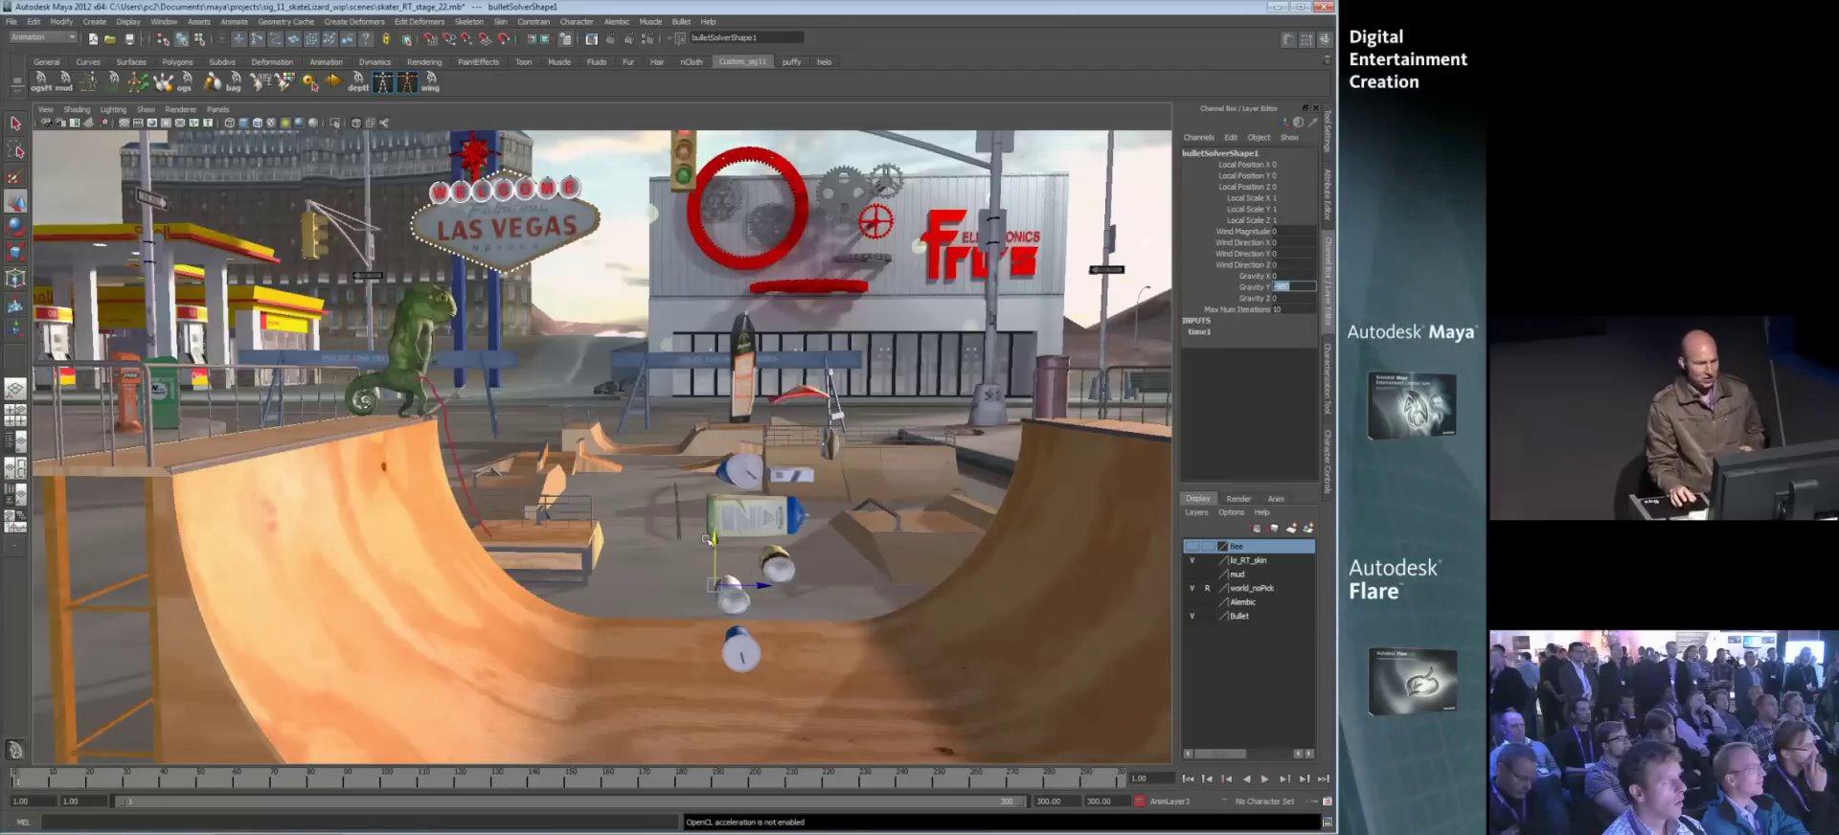
- Hide the Bullet display layer and show the Alembic layer
{"action": "left_click", "coordinate": [1191, 616]}
{"action": "left_click_drag", "start_coordinate": [663, 368], "coordinate": [618, 421], "text": "alt"}
{"action": "middle_click_drag", "start_coordinate": [618, 421], "coordinate": [518, 379], "text": "alt"}
{"action": "left_click_drag", "start_coordinate": [519, 378], "coordinate": [584, 393], "text": "alt"}
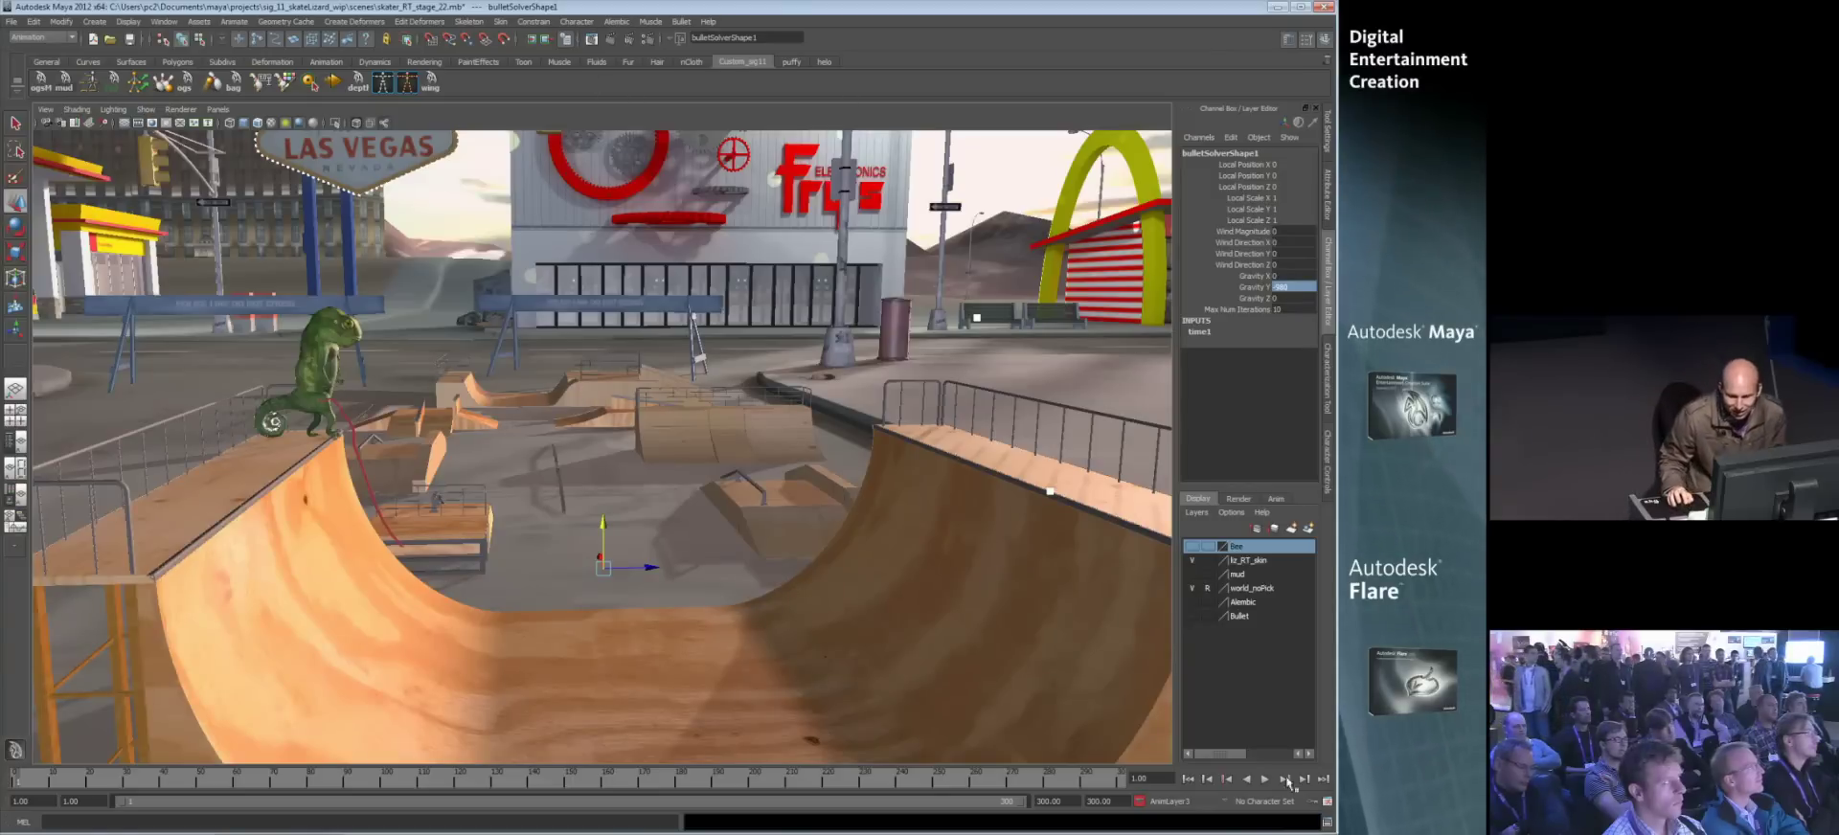
{"action": "left_click", "coordinate": [1192, 616]}
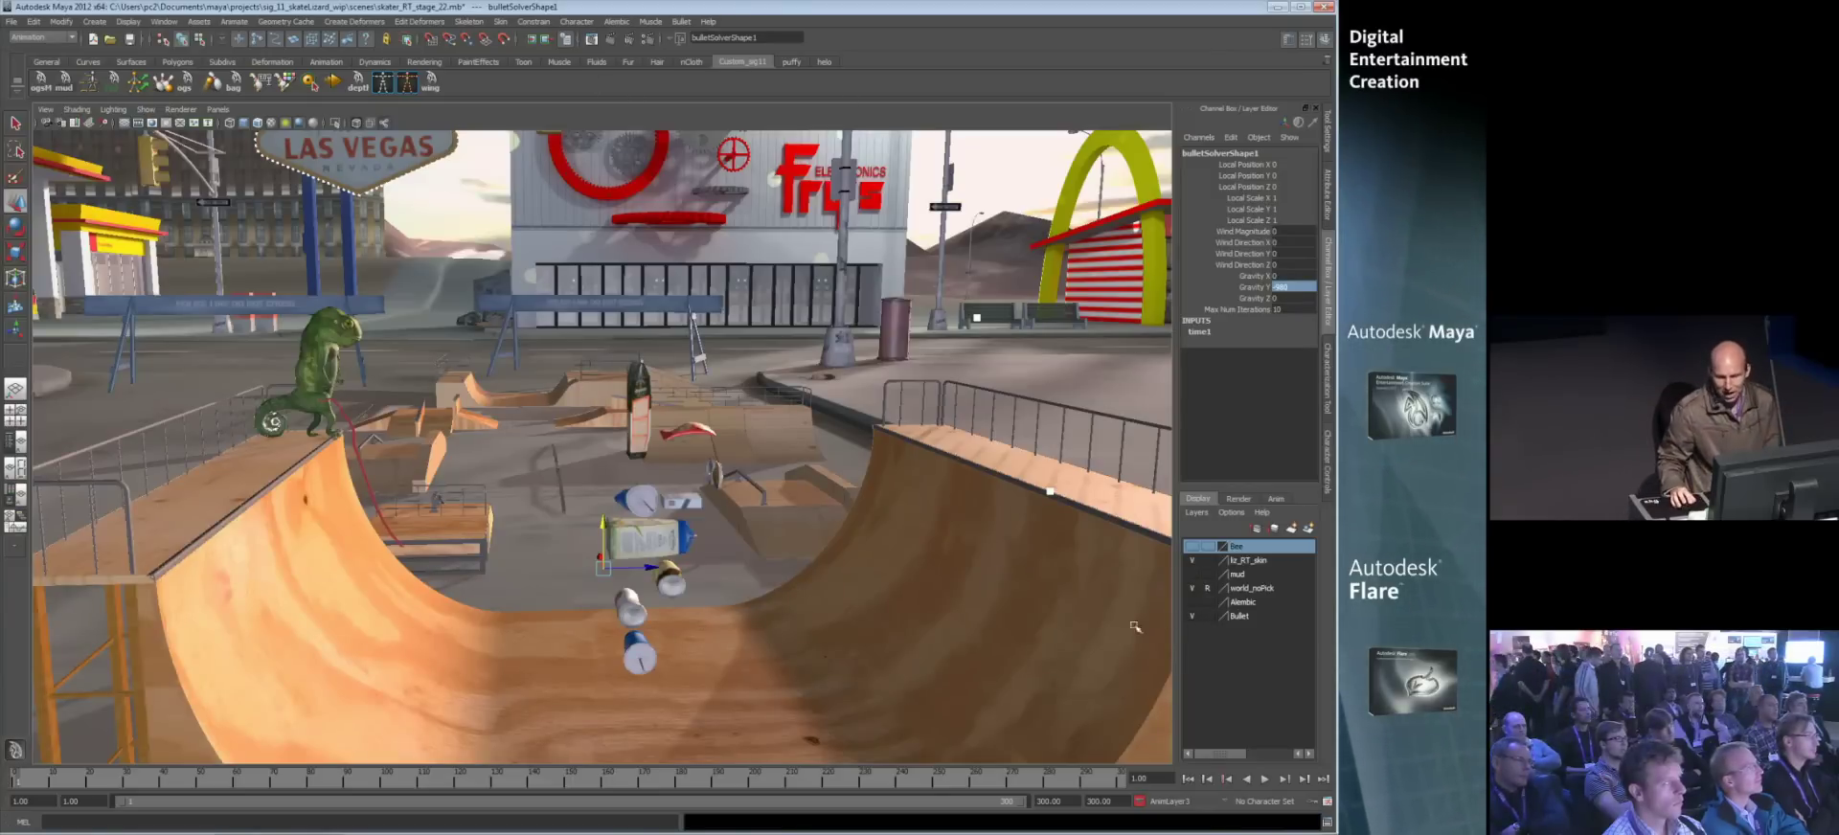
{"action": "left_click", "coordinate": [1192, 616]}
{"action": "left_click", "coordinate": [1192, 601]}
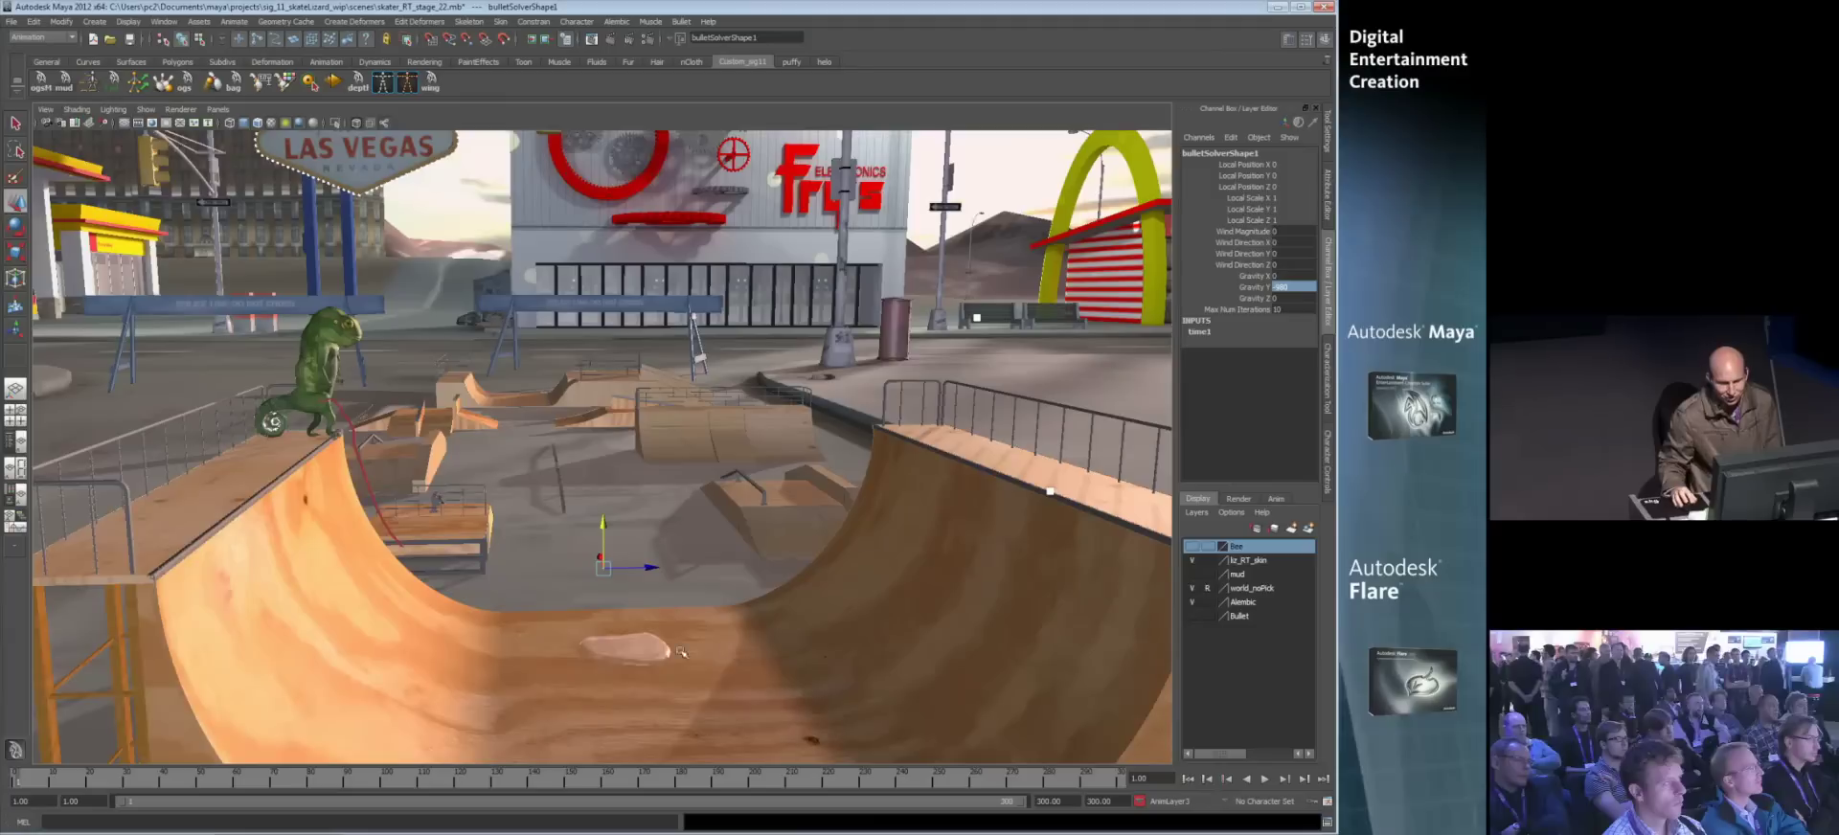
- Select the liquid puddle mesh at the bottom of the half-pipe and open the options for exporting all to Alembic
{"action": "left_click", "coordinate": [666, 648]}
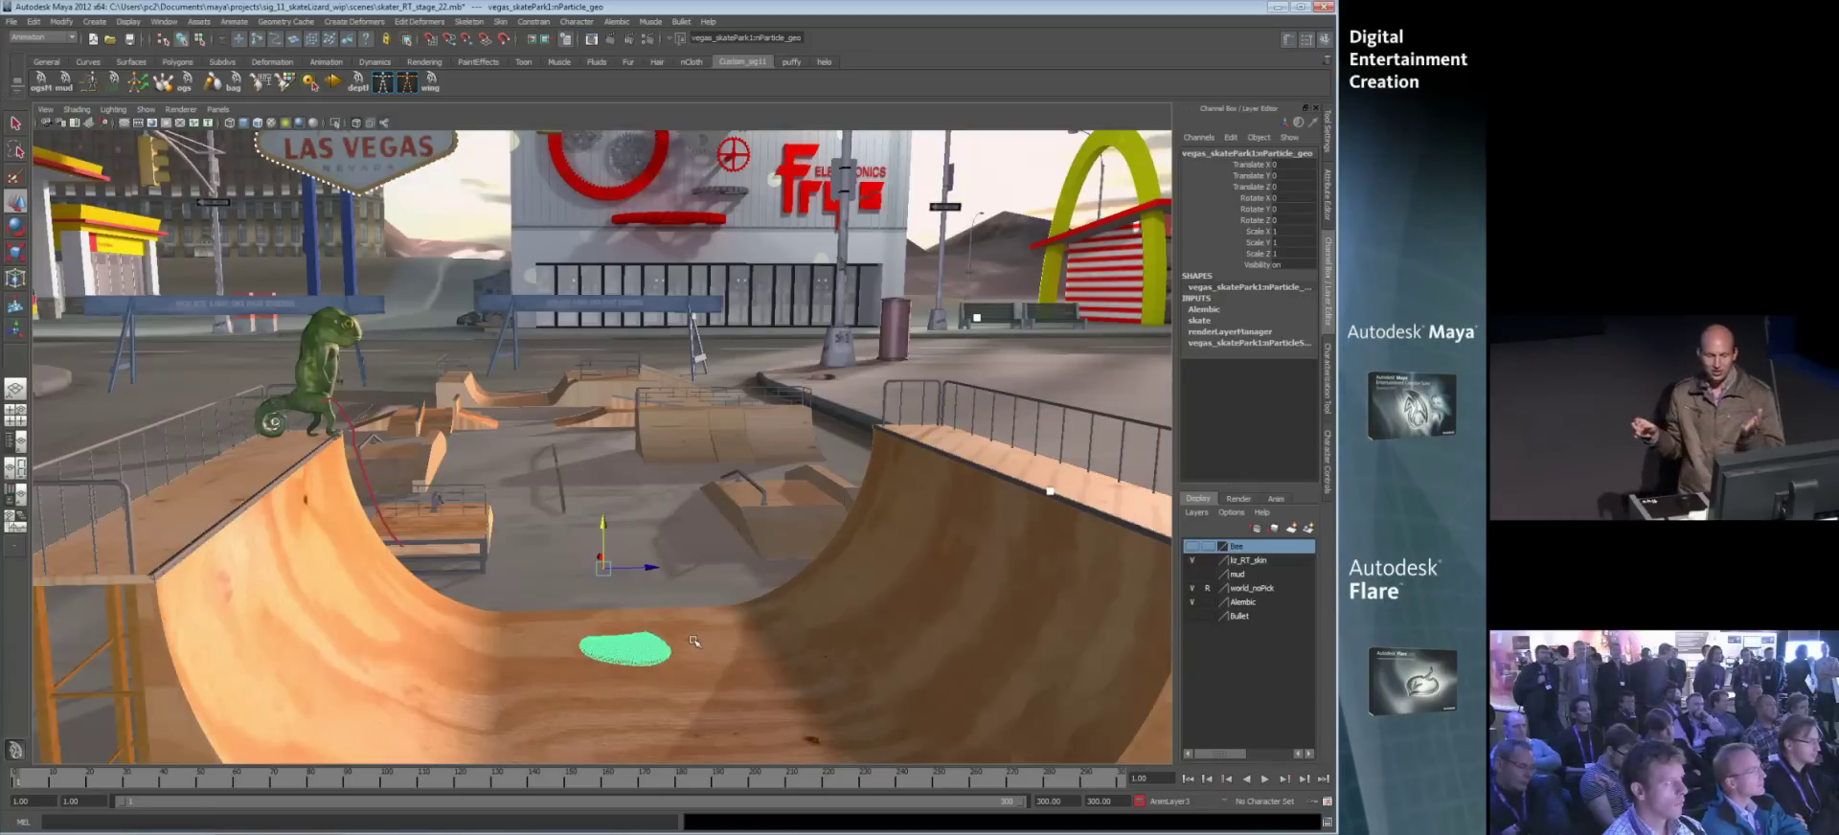
{"action": "left_click", "coordinate": [616, 21]}
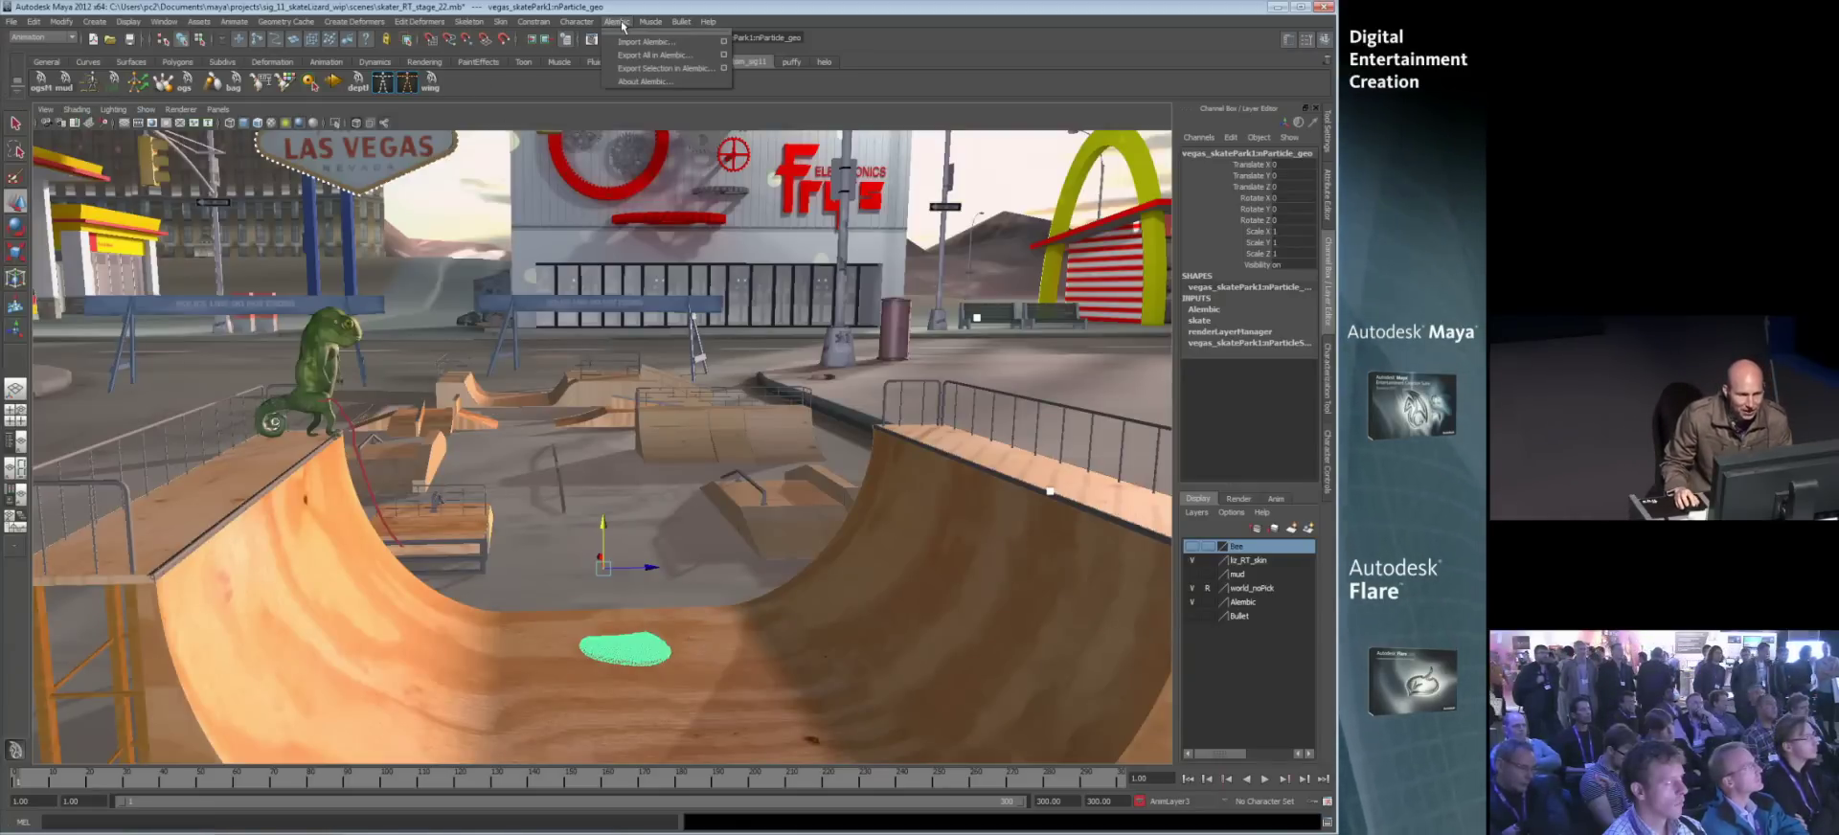
{"action": "left_click", "coordinate": [724, 55]}
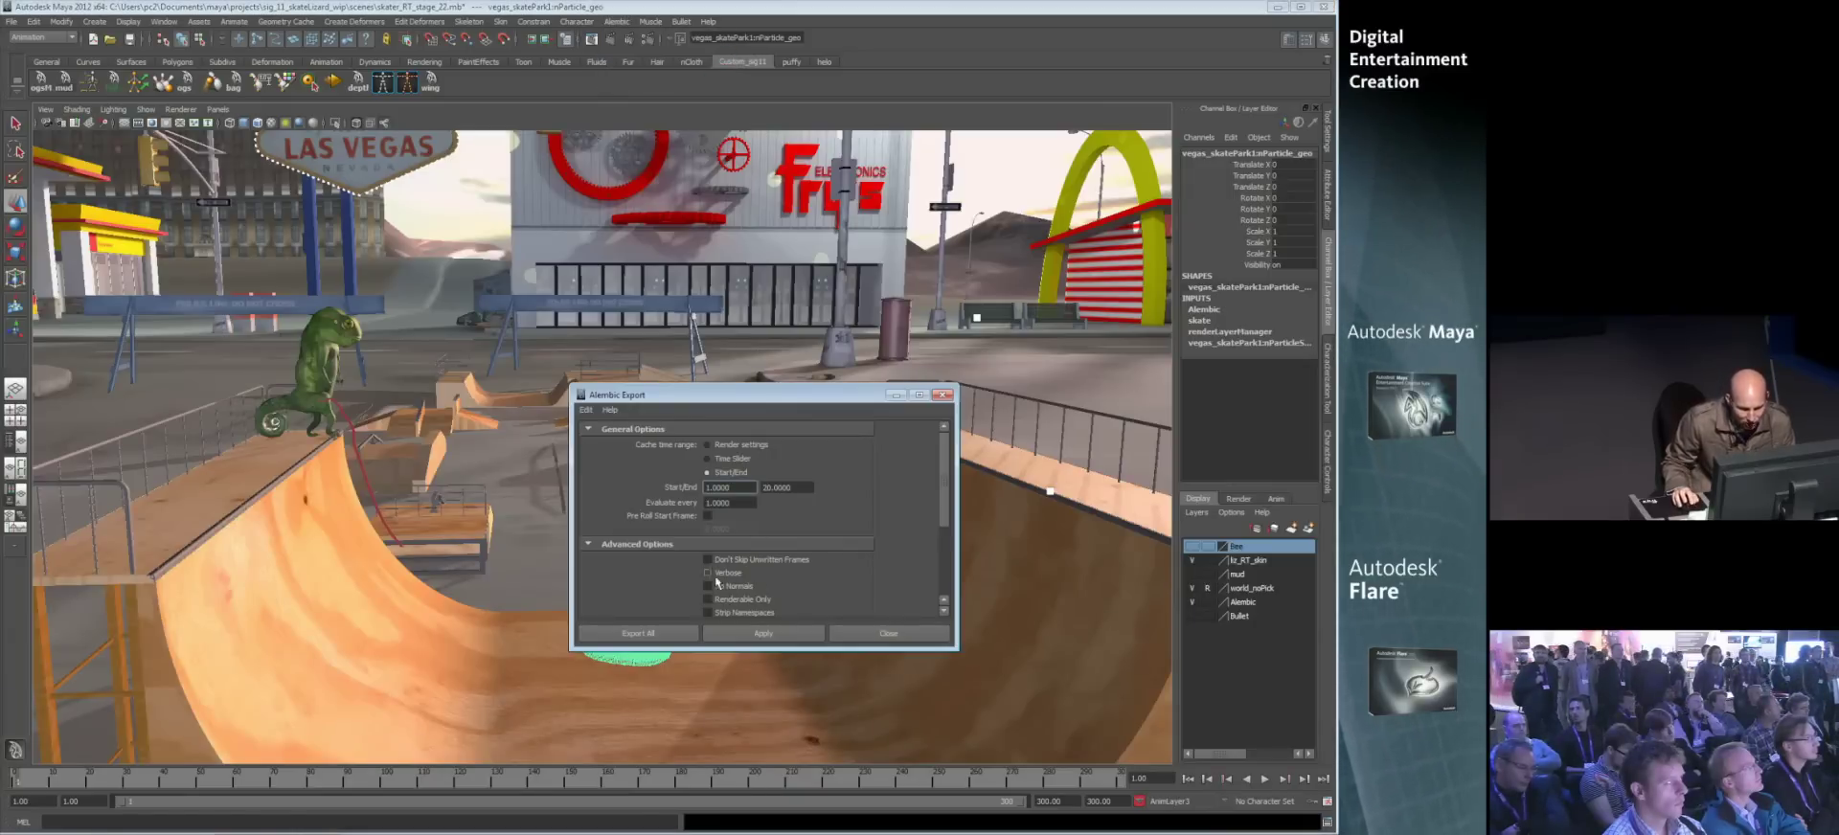
- Export only the selected puddle mesh to Alembic, overwriting the existing new.abc file
{"action": "left_click", "coordinate": [901, 630]}
{"action": "left_click", "coordinate": [615, 22]}
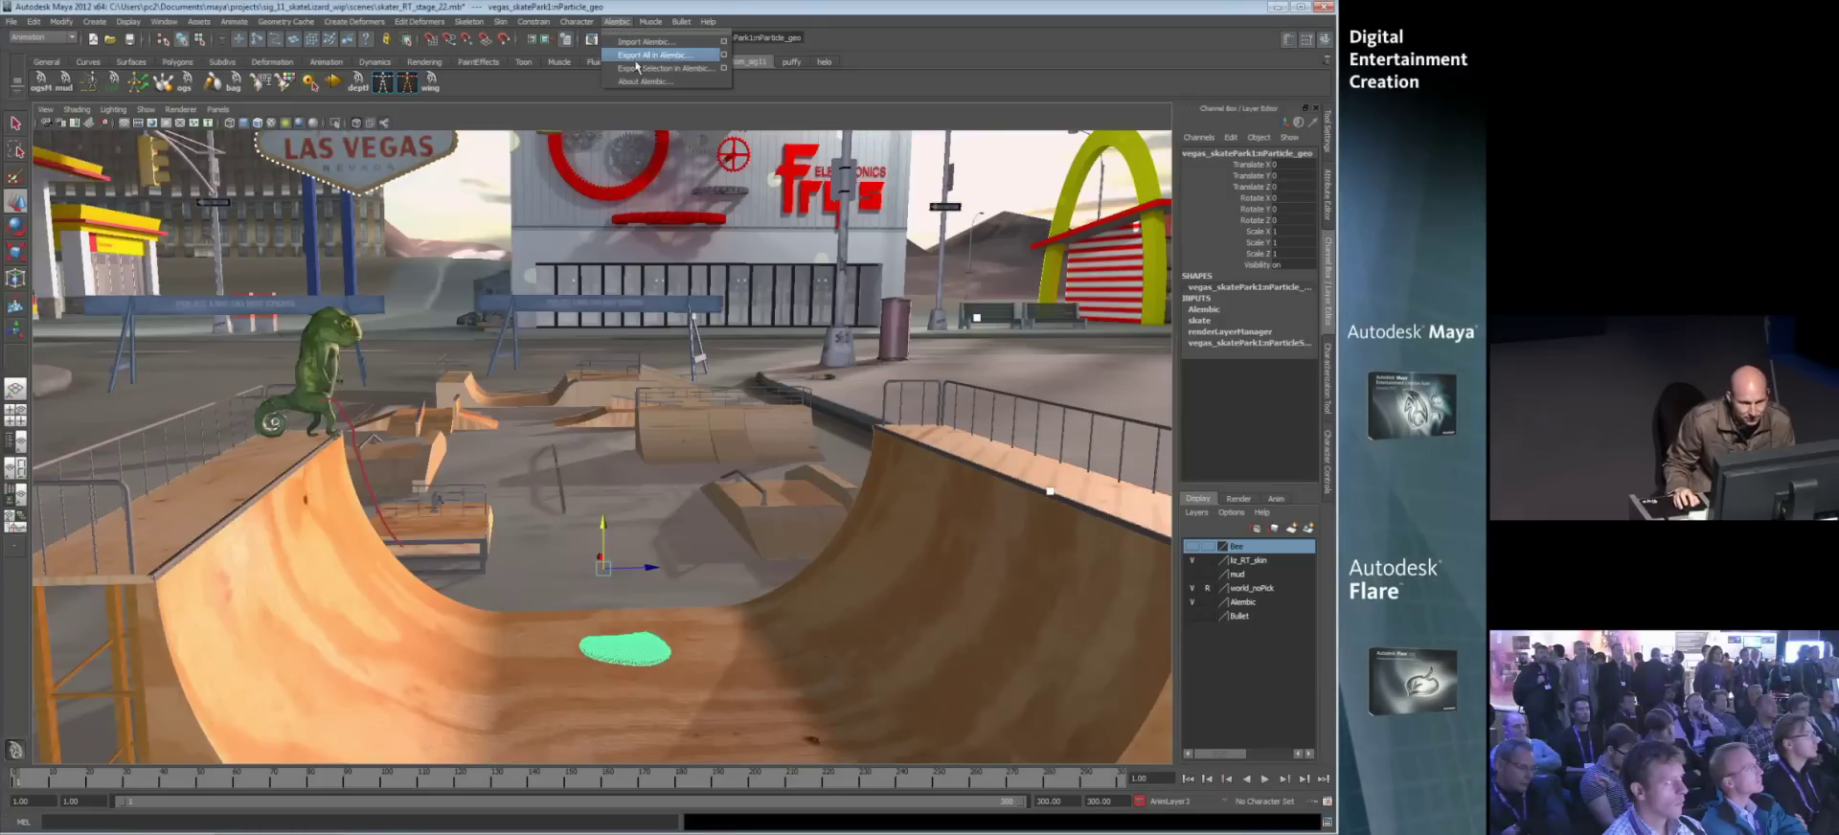
{"action": "left_click", "coordinate": [726, 73]}
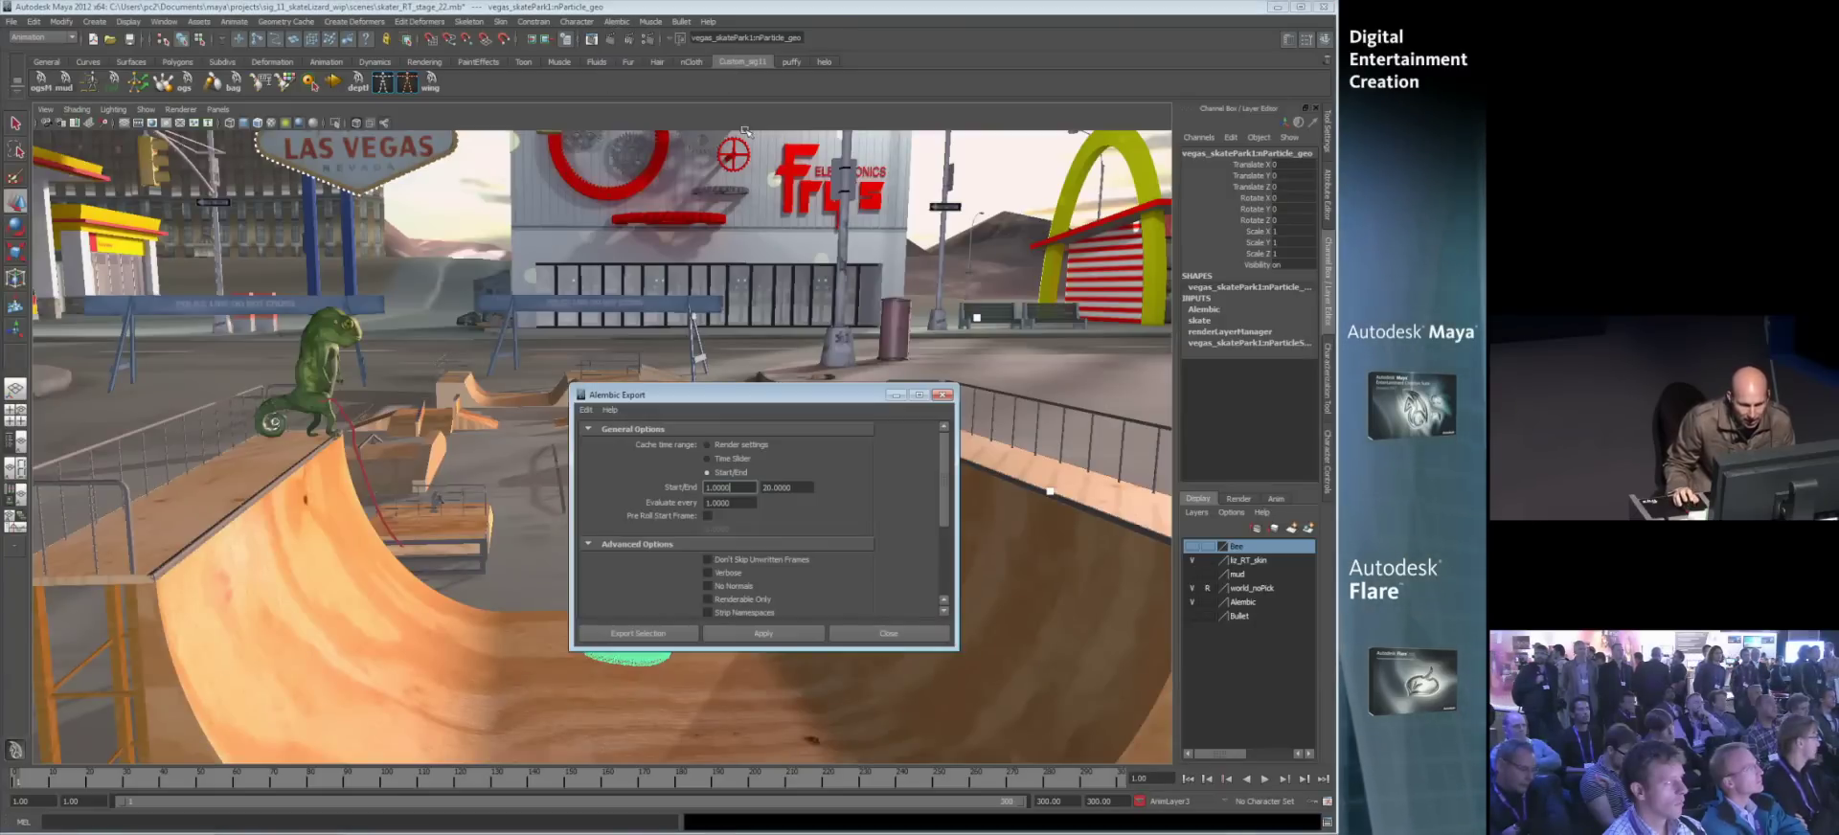
{"action": "left_click", "coordinate": [639, 634]}
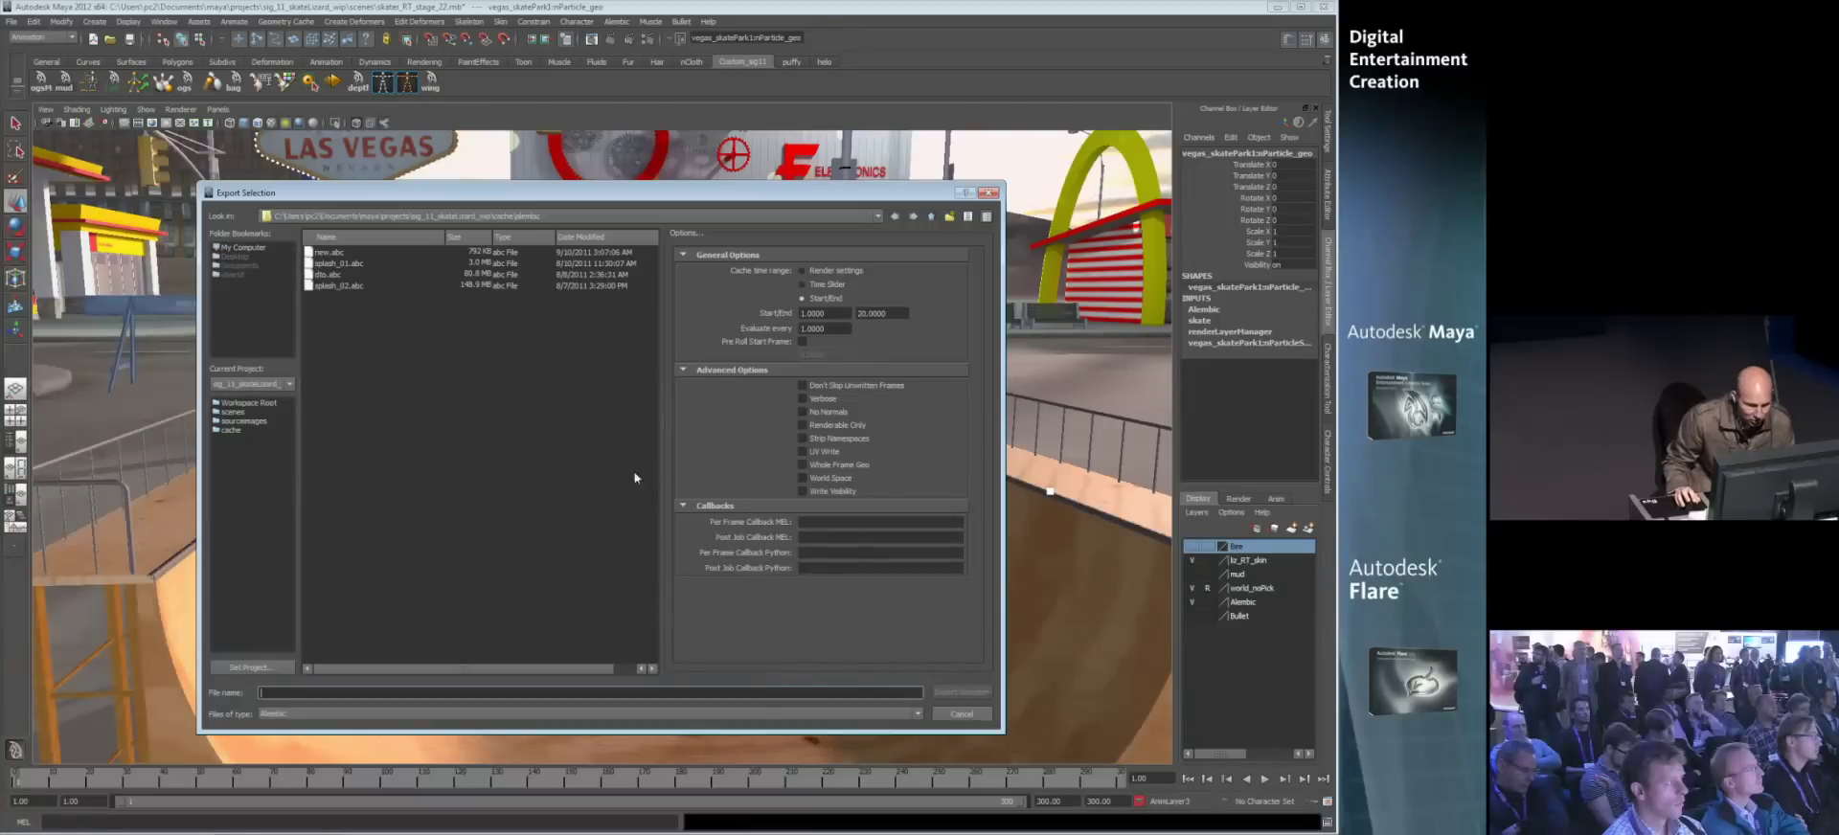
{"action": "left_click", "coordinate": [324, 253]}
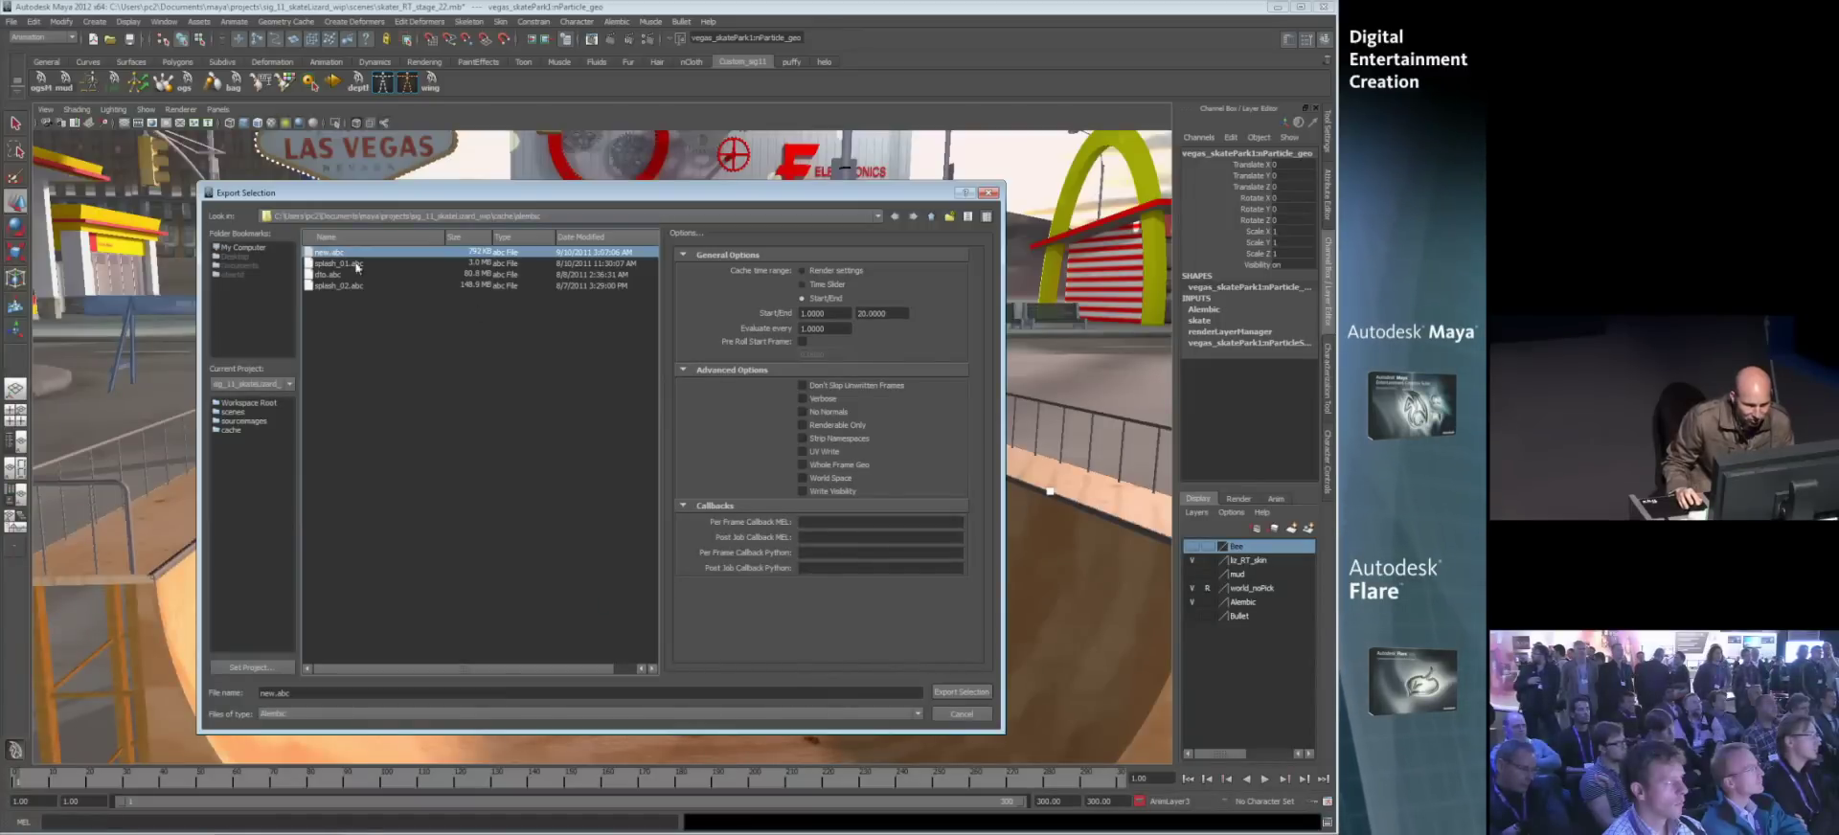
{"action": "left_click", "coordinate": [960, 692]}
{"action": "left_click", "coordinate": [579, 477]}
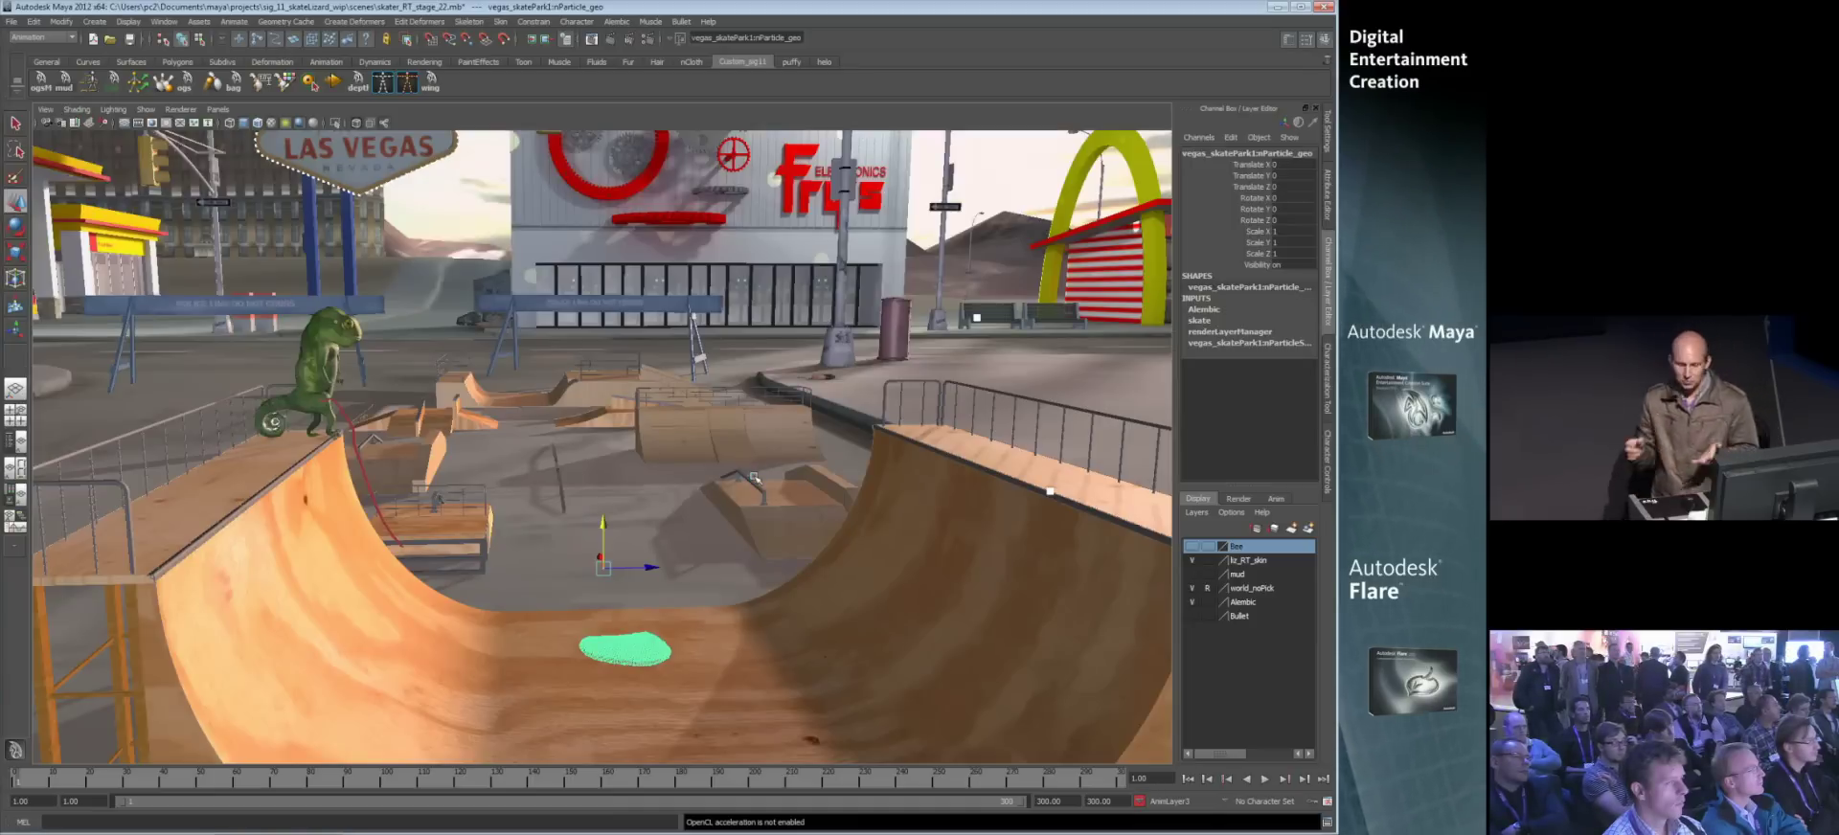
- Delete the puddle mesh from the bottom of the half-pipe
{"action": "left_click_drag", "start_coordinate": [634, 594], "coordinate": [635, 515], "text": "alt"}
{"action": "left_click", "coordinate": [637, 516]}
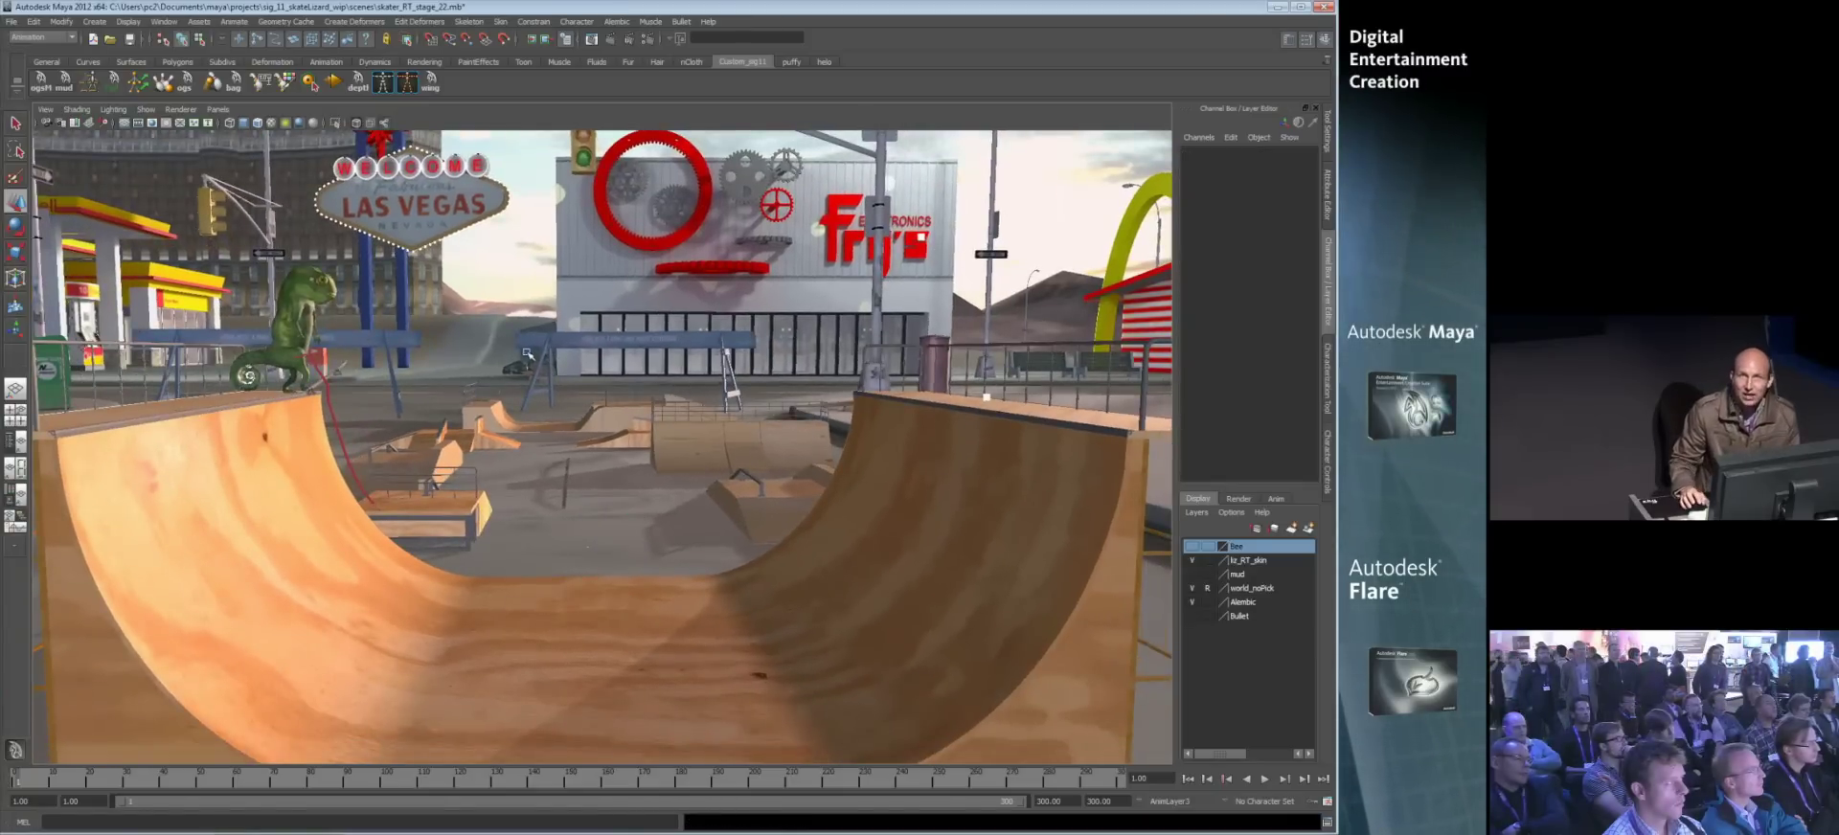
{"action": "key", "text": "space"}
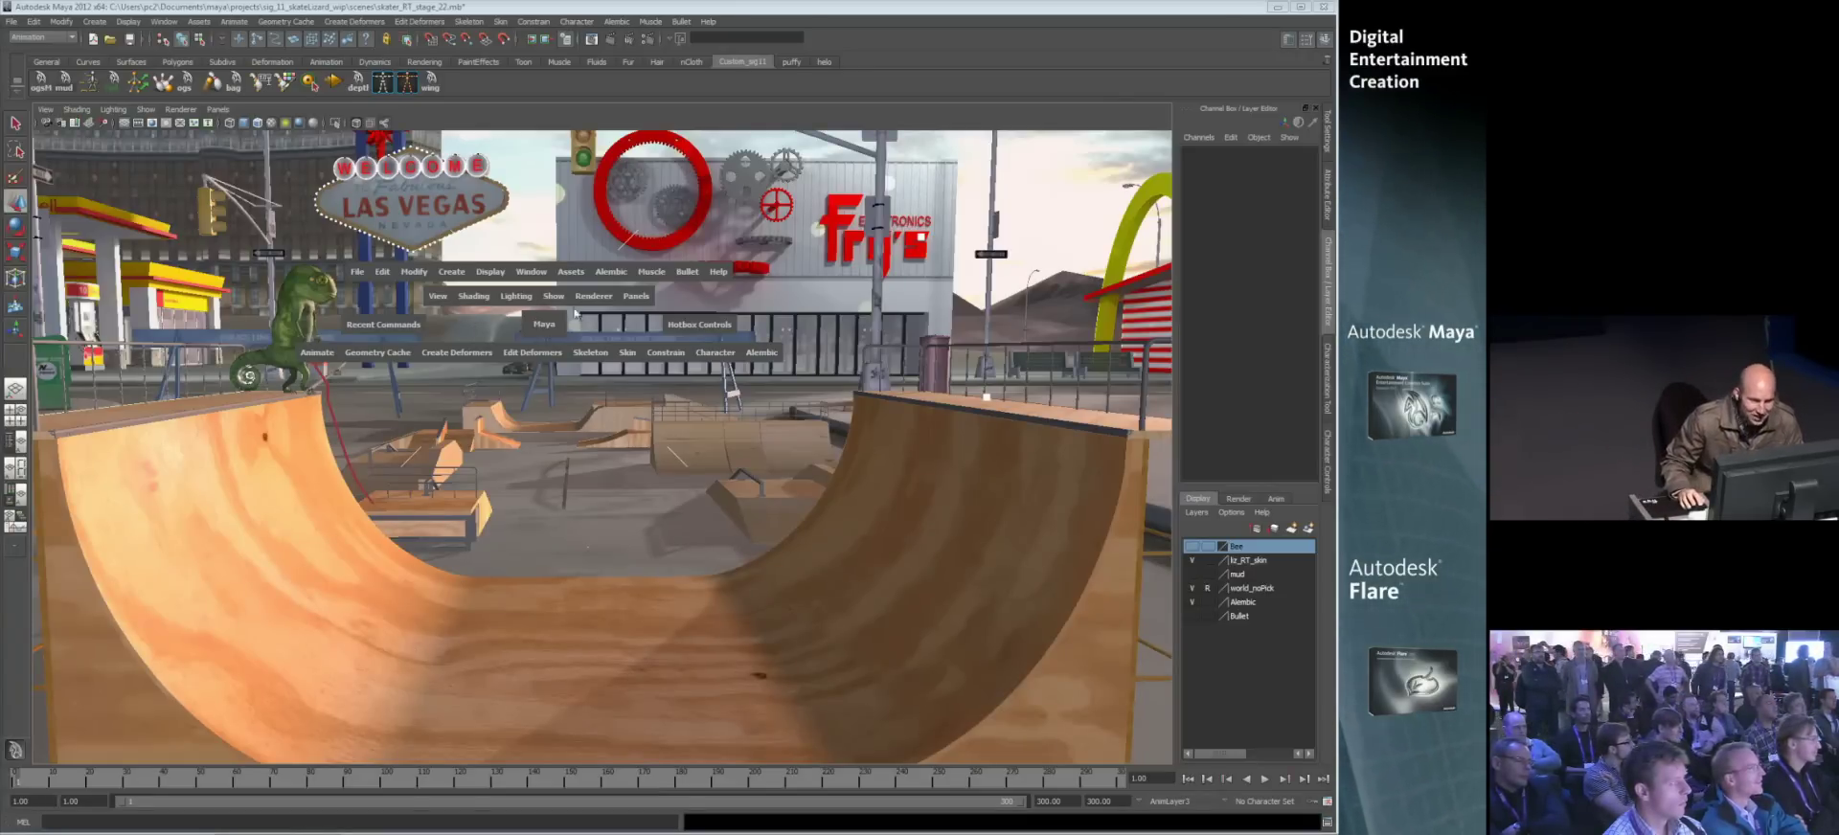
- Import the splash_02.abc Alembic cache into the scene using Import mode
{"action": "left_click", "coordinate": [615, 21]}
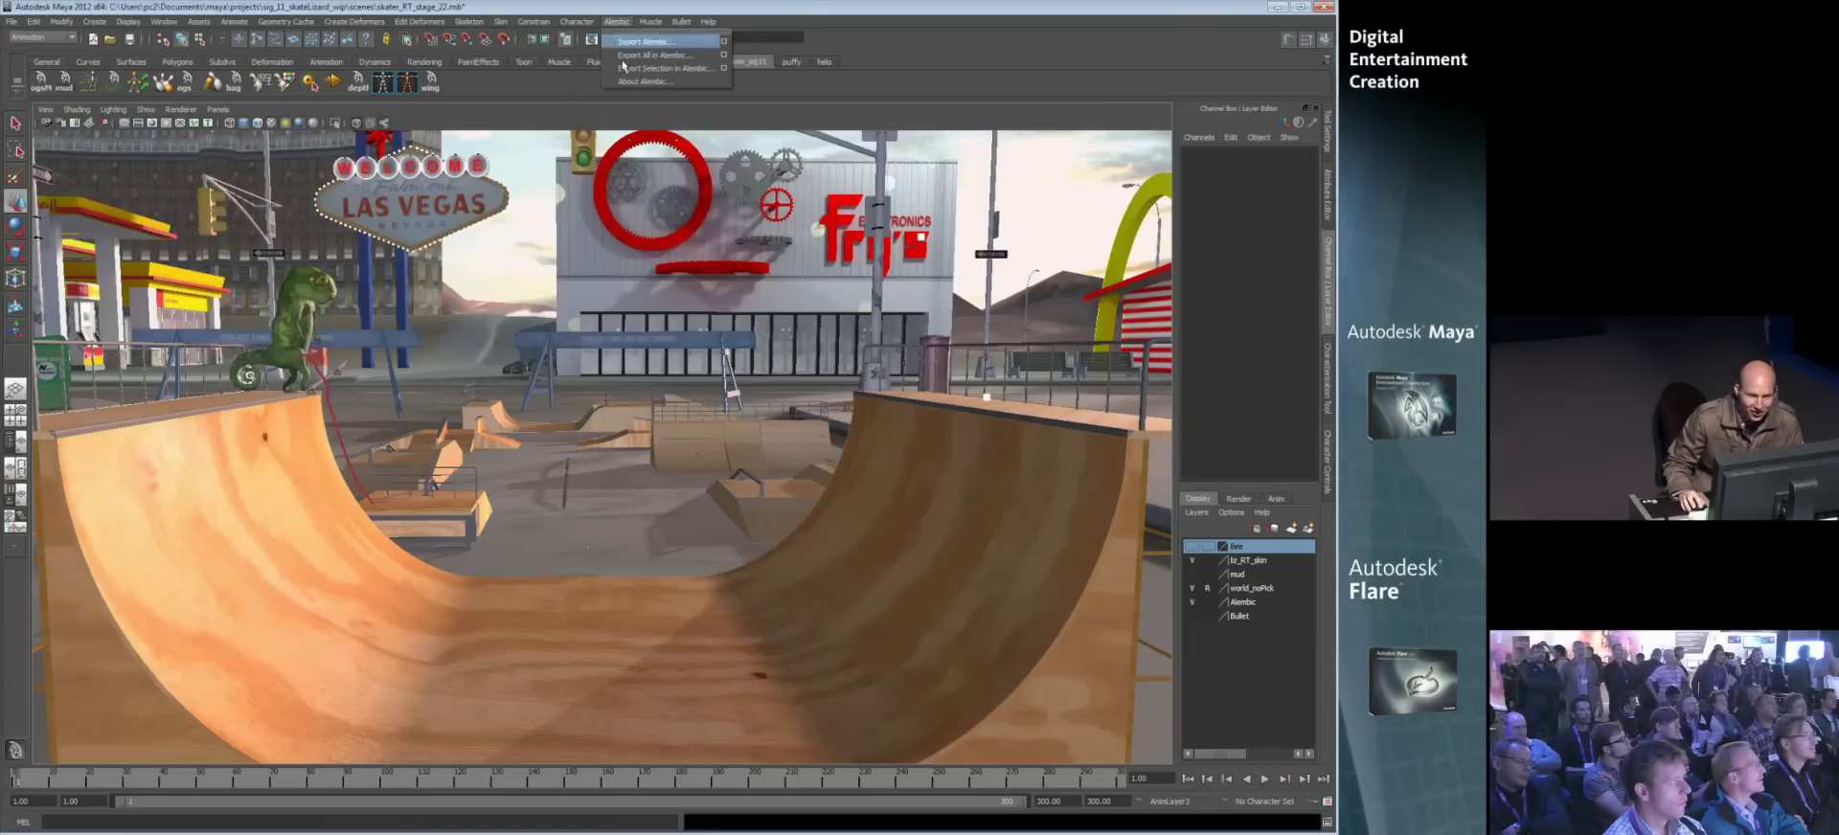
{"action": "left_click", "coordinate": [724, 42]}
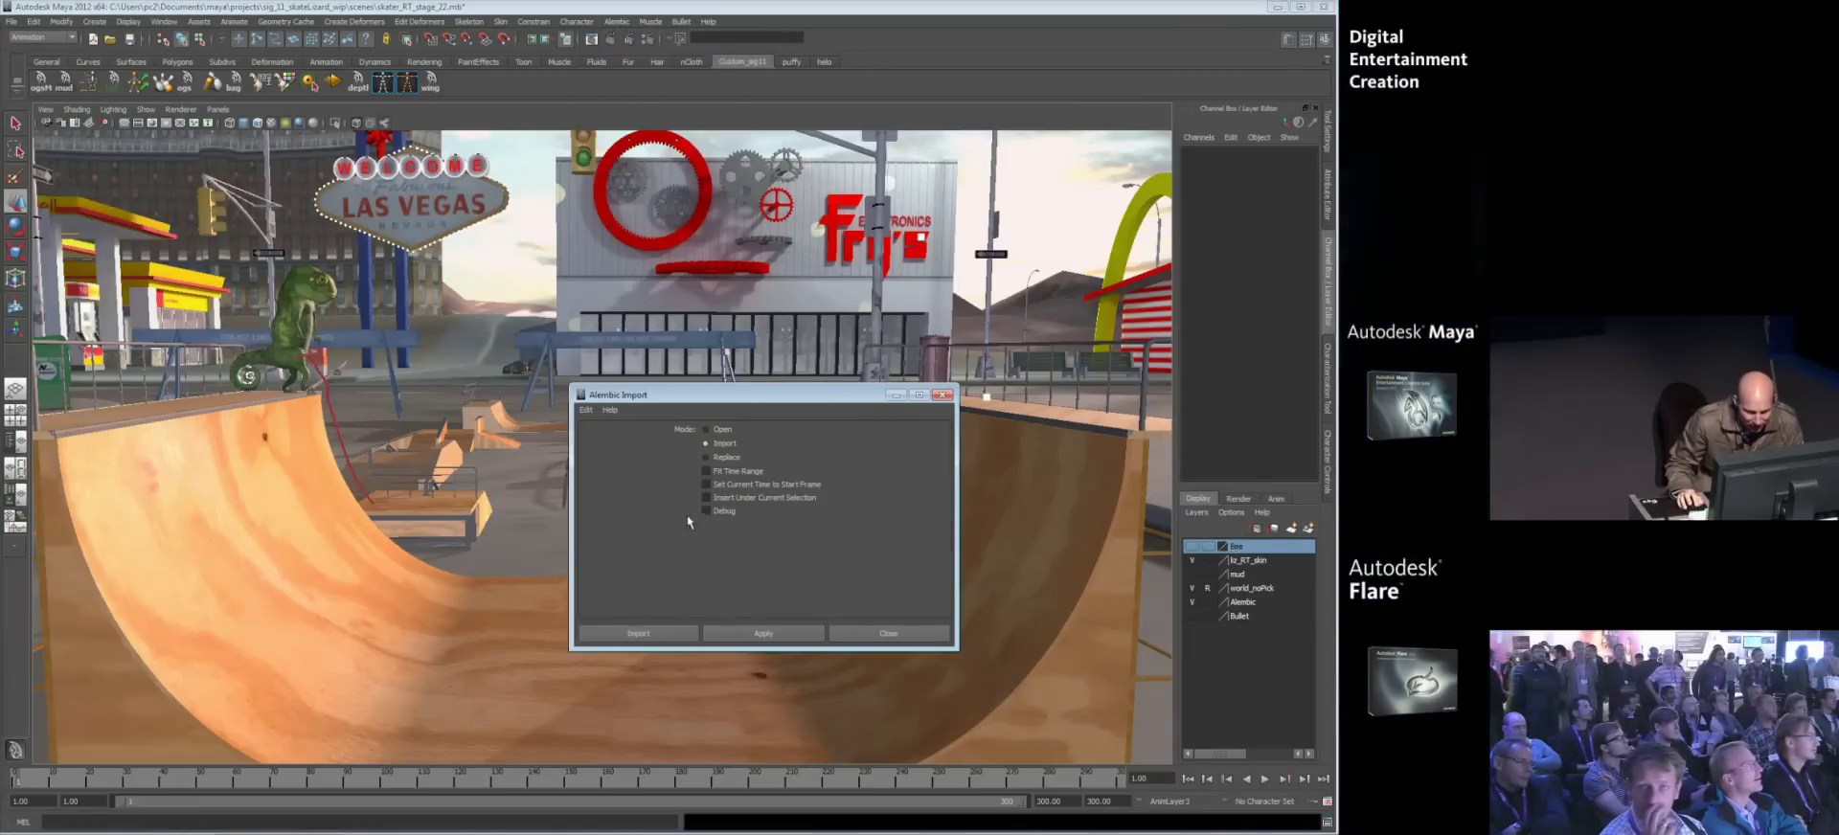
{"action": "left_click", "coordinate": [638, 633]}
{"action": "left_click", "coordinate": [332, 263]}
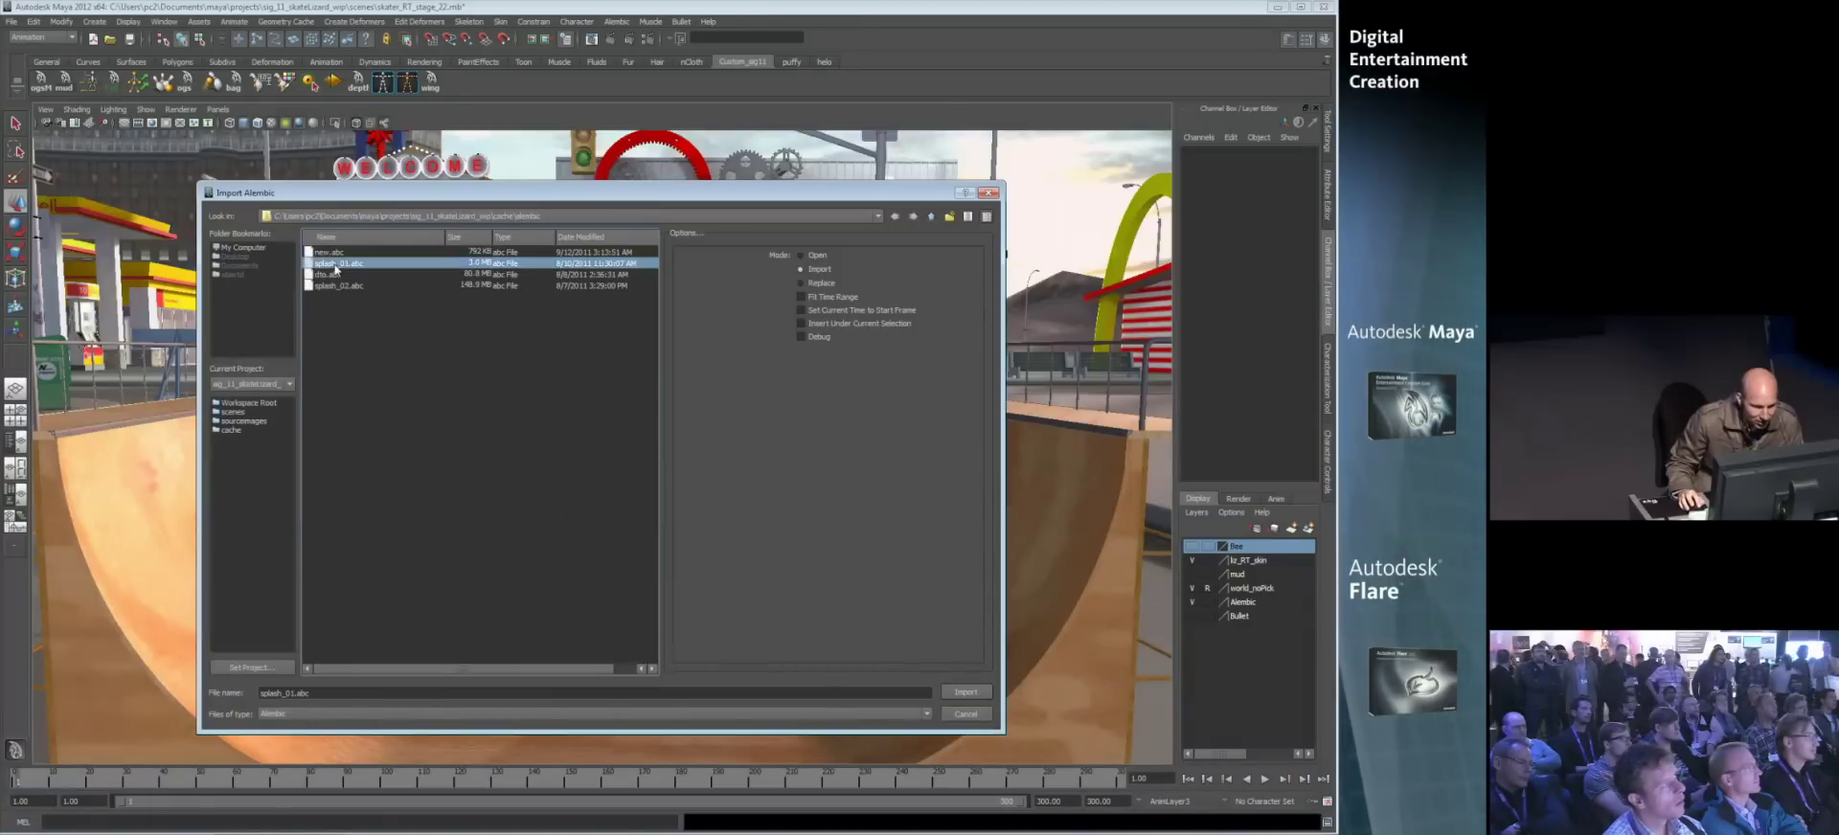
{"action": "left_click", "coordinate": [337, 285]}
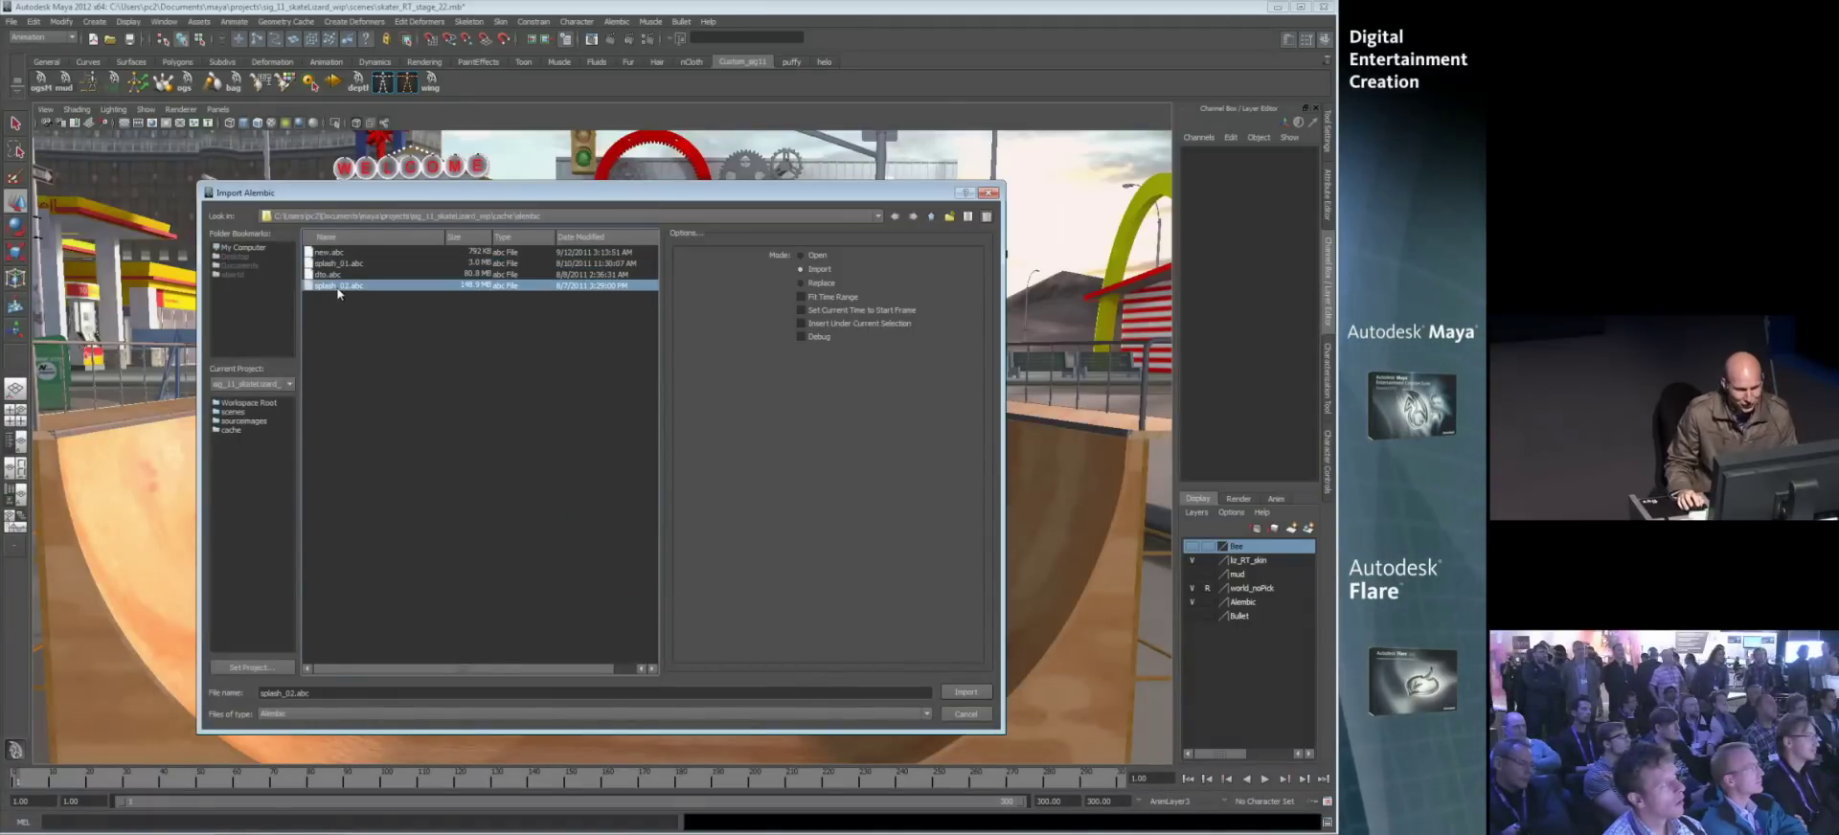
{"action": "left_click", "coordinate": [964, 694]}
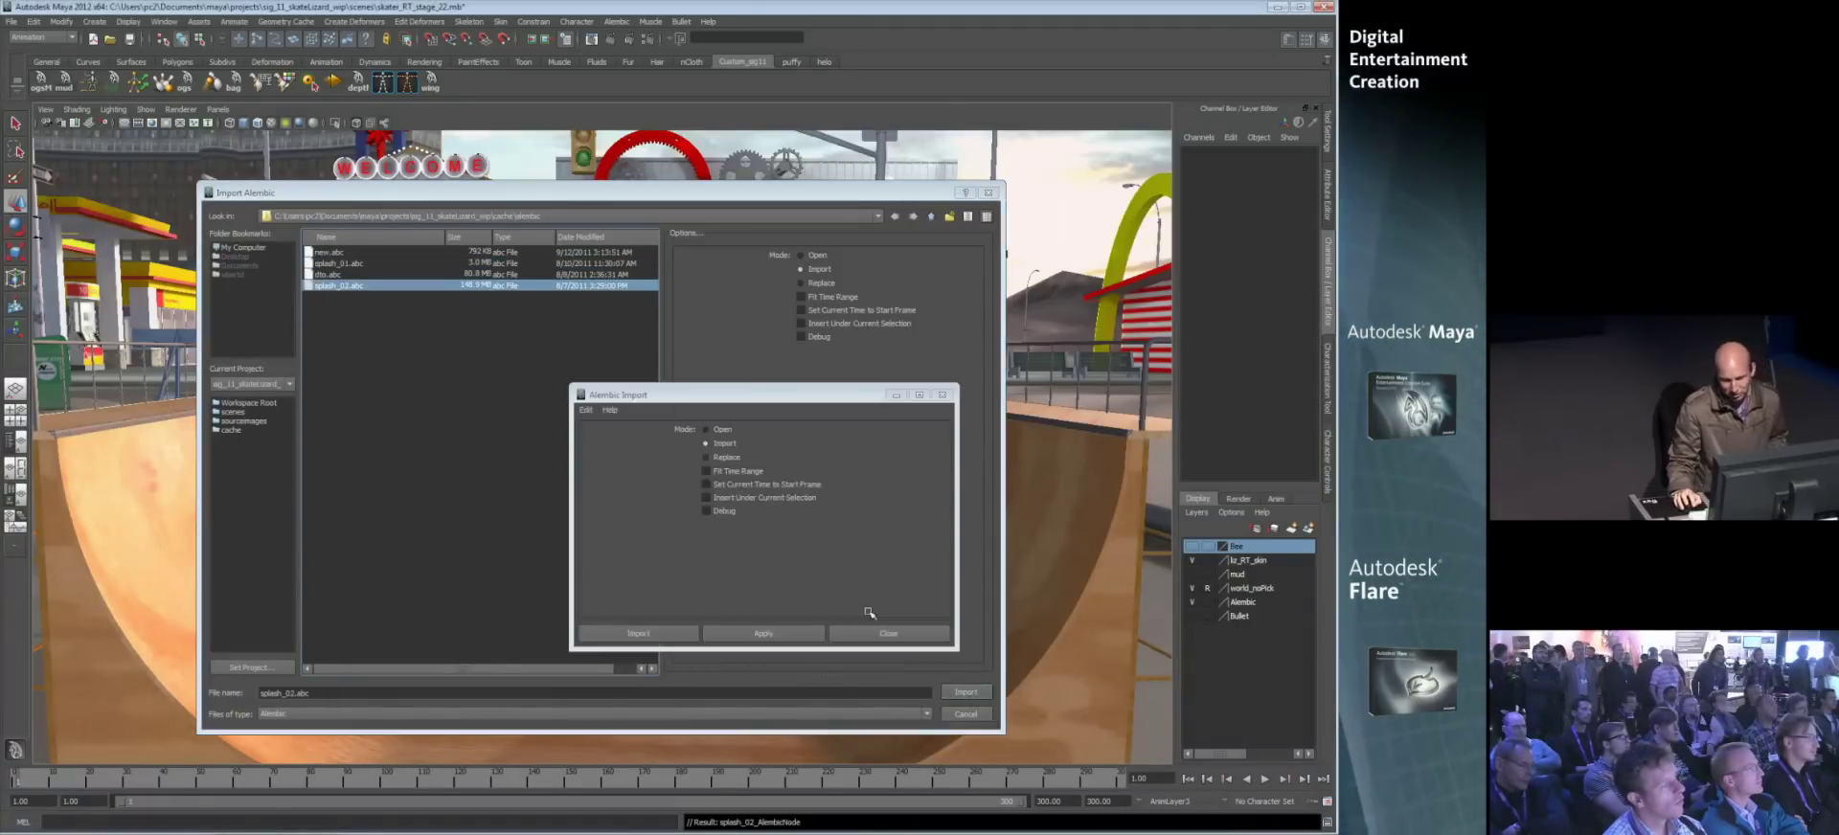
{"action": "left_click", "coordinate": [871, 633]}
- Select the imported splash mesh, play the cached animation until the chameleon reaches the puddle, stop, and examine the splash from several angles
{"action": "left_click", "coordinate": [589, 580]}
{"action": "left_click_drag", "start_coordinate": [589, 579], "coordinate": [554, 654], "text": "alt"}
{"action": "left_click_drag", "start_coordinate": [909, 538], "coordinate": [484, 697]}
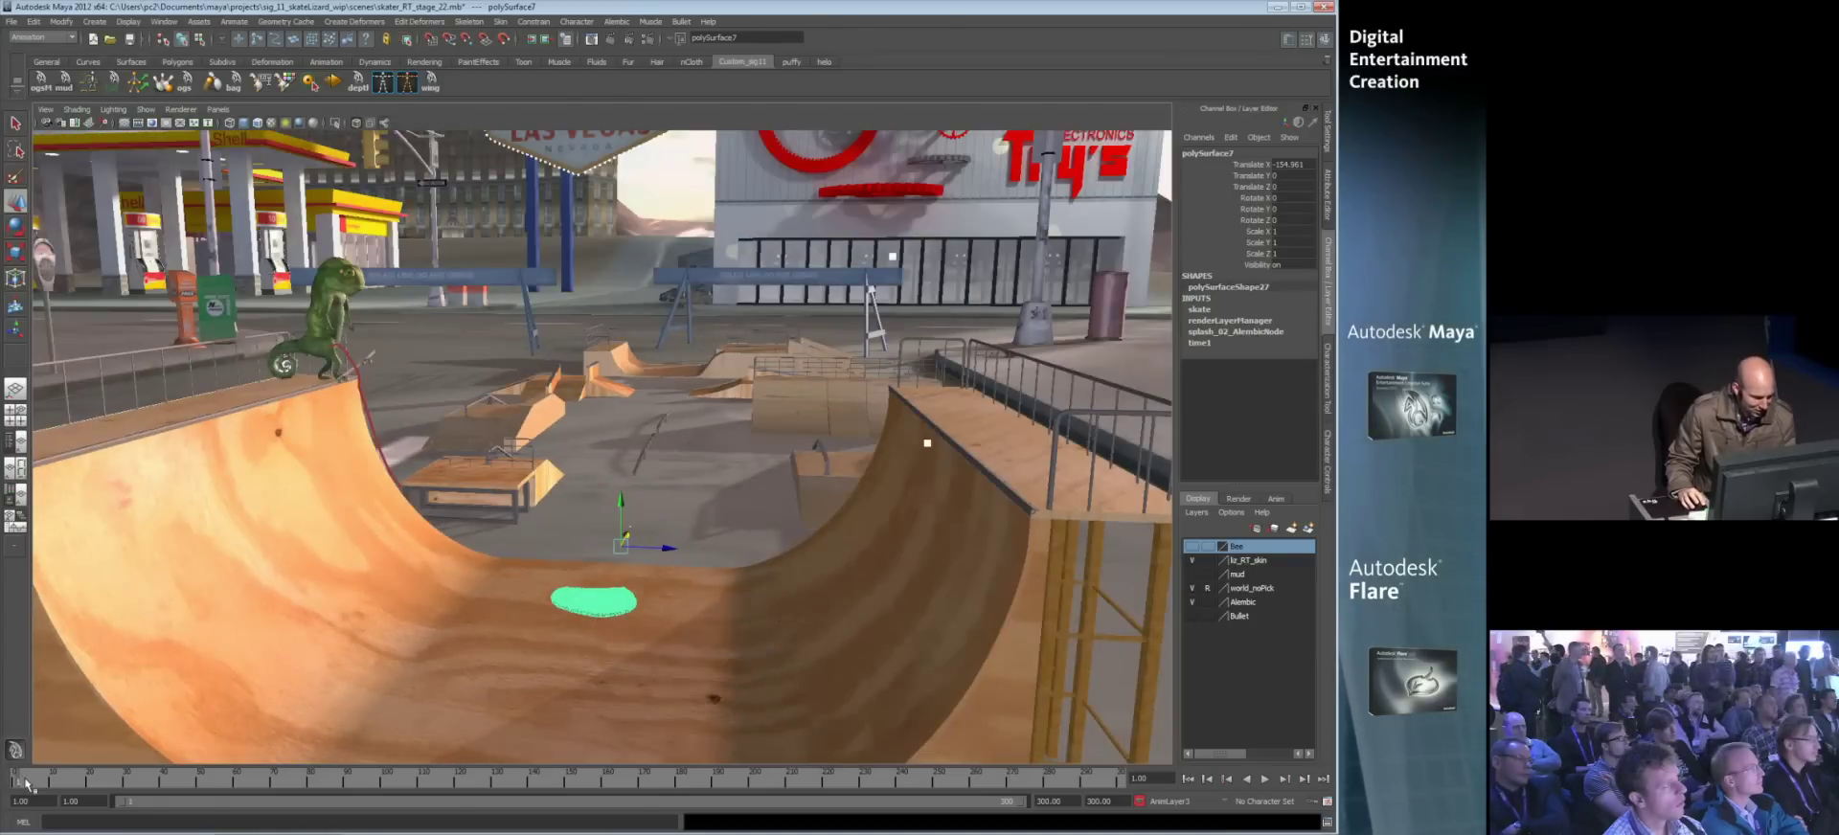
{"action": "key", "text": "alt+v"}
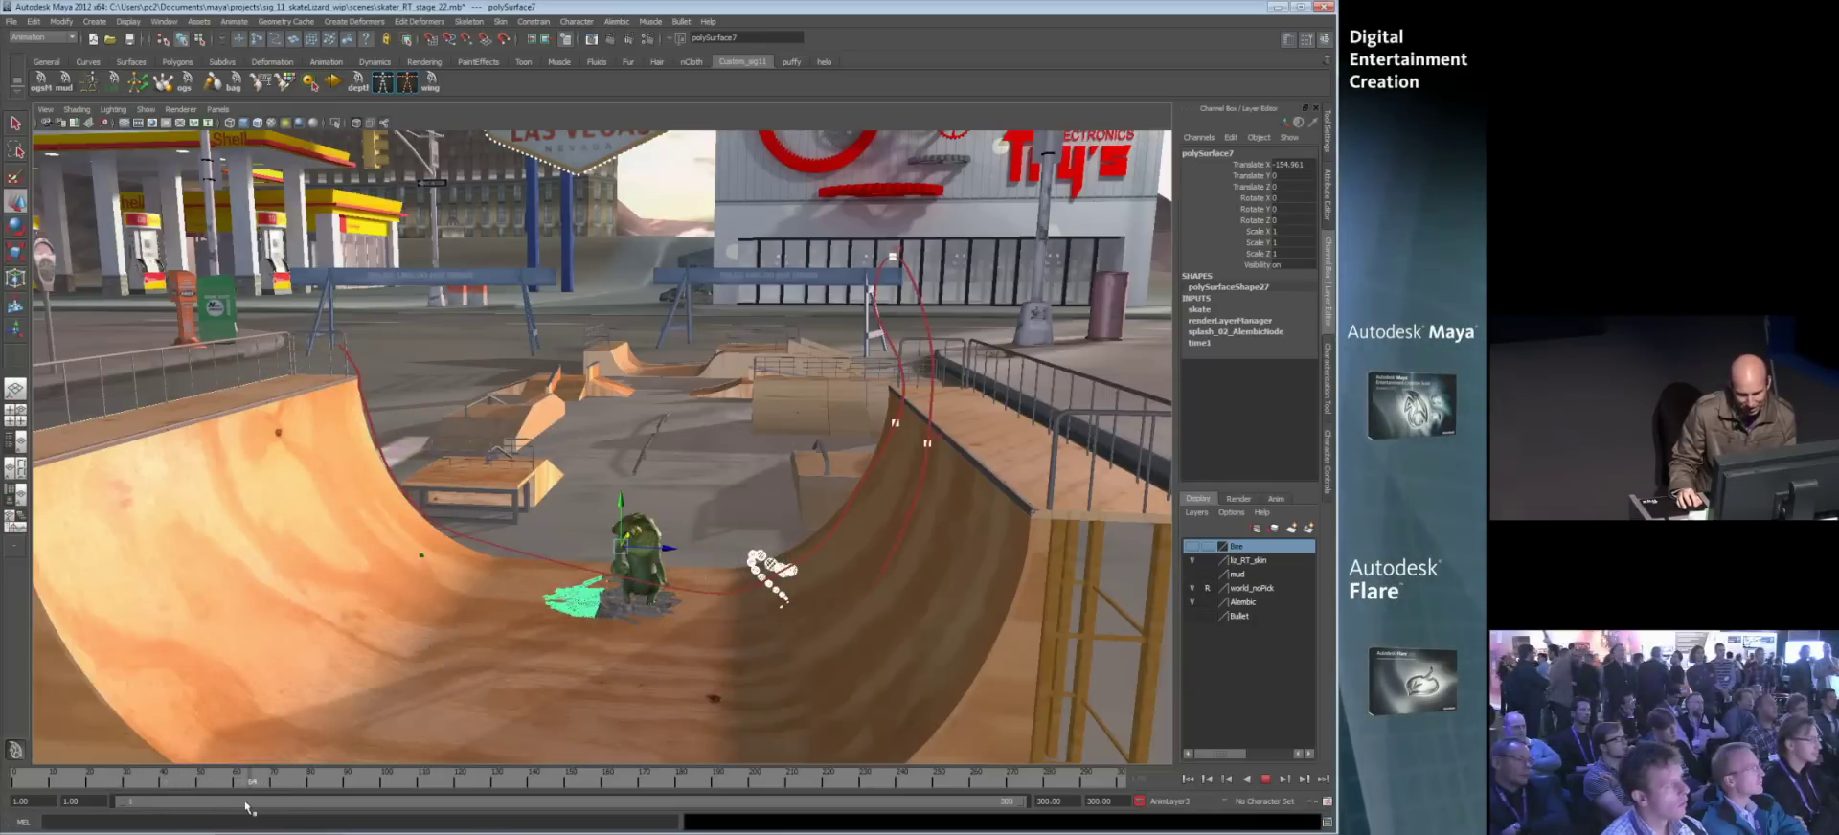
{"action": "key", "text": "alt+v"}
{"action": "left_click_drag", "start_coordinate": [343, 709], "coordinate": [517, 628], "text": "alt"}
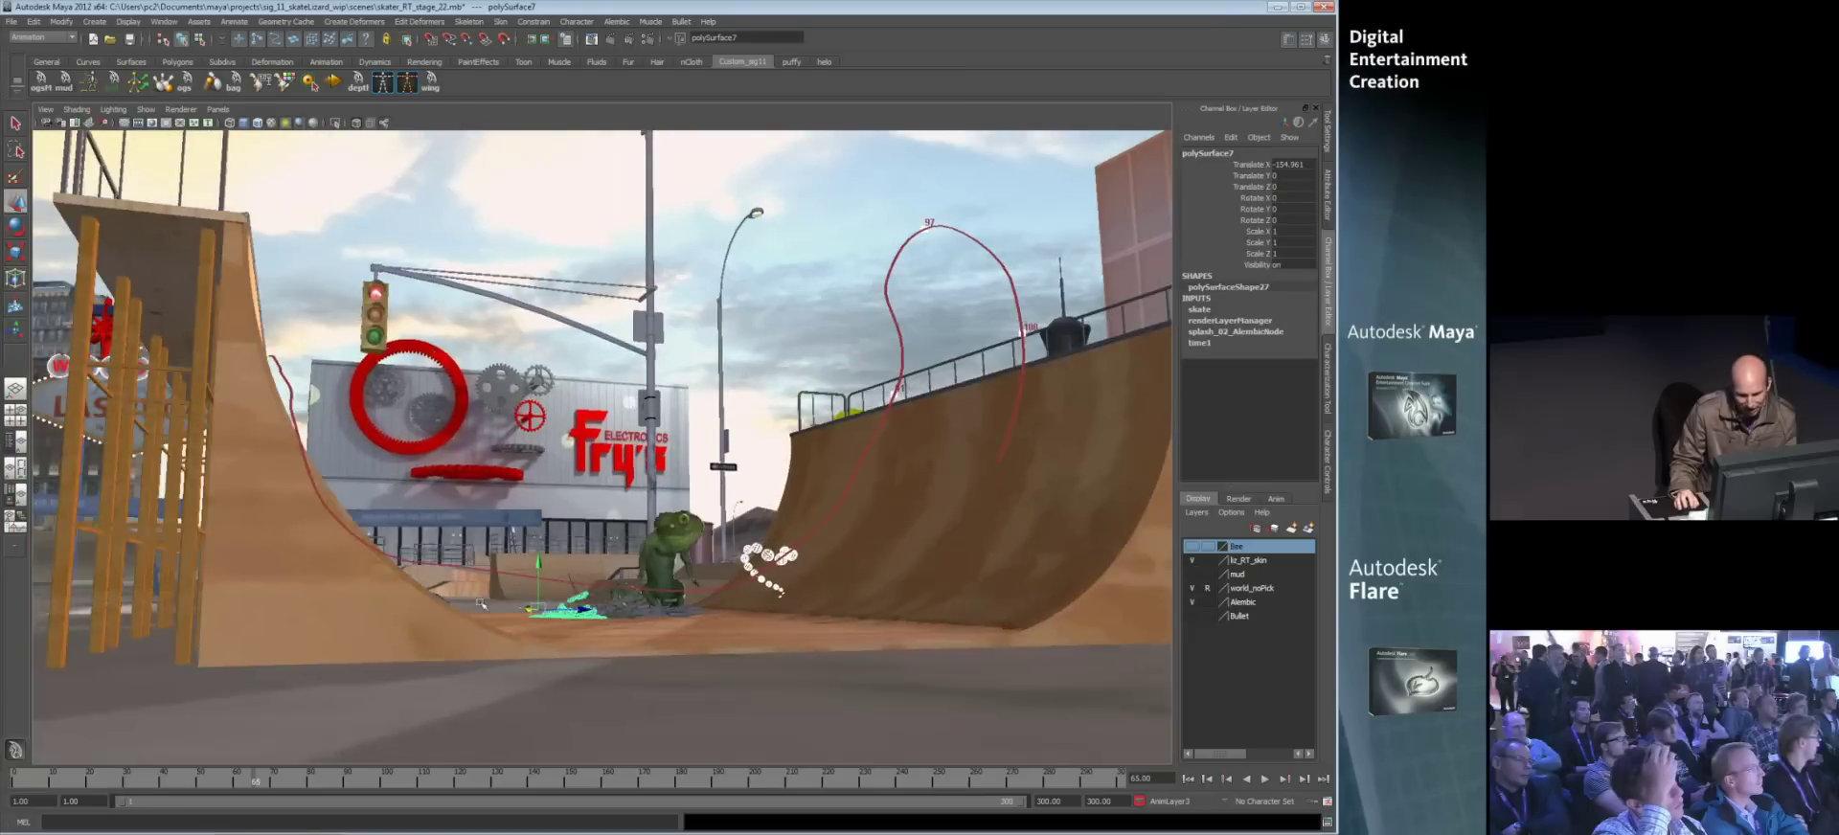
{"action": "right_click_drag", "start_coordinate": [517, 627], "coordinate": [663, 630], "text": "alt"}
{"action": "left_click", "coordinate": [663, 631]}
{"action": "left_click_drag", "start_coordinate": [663, 632], "coordinate": [589, 667], "text": "alt"}
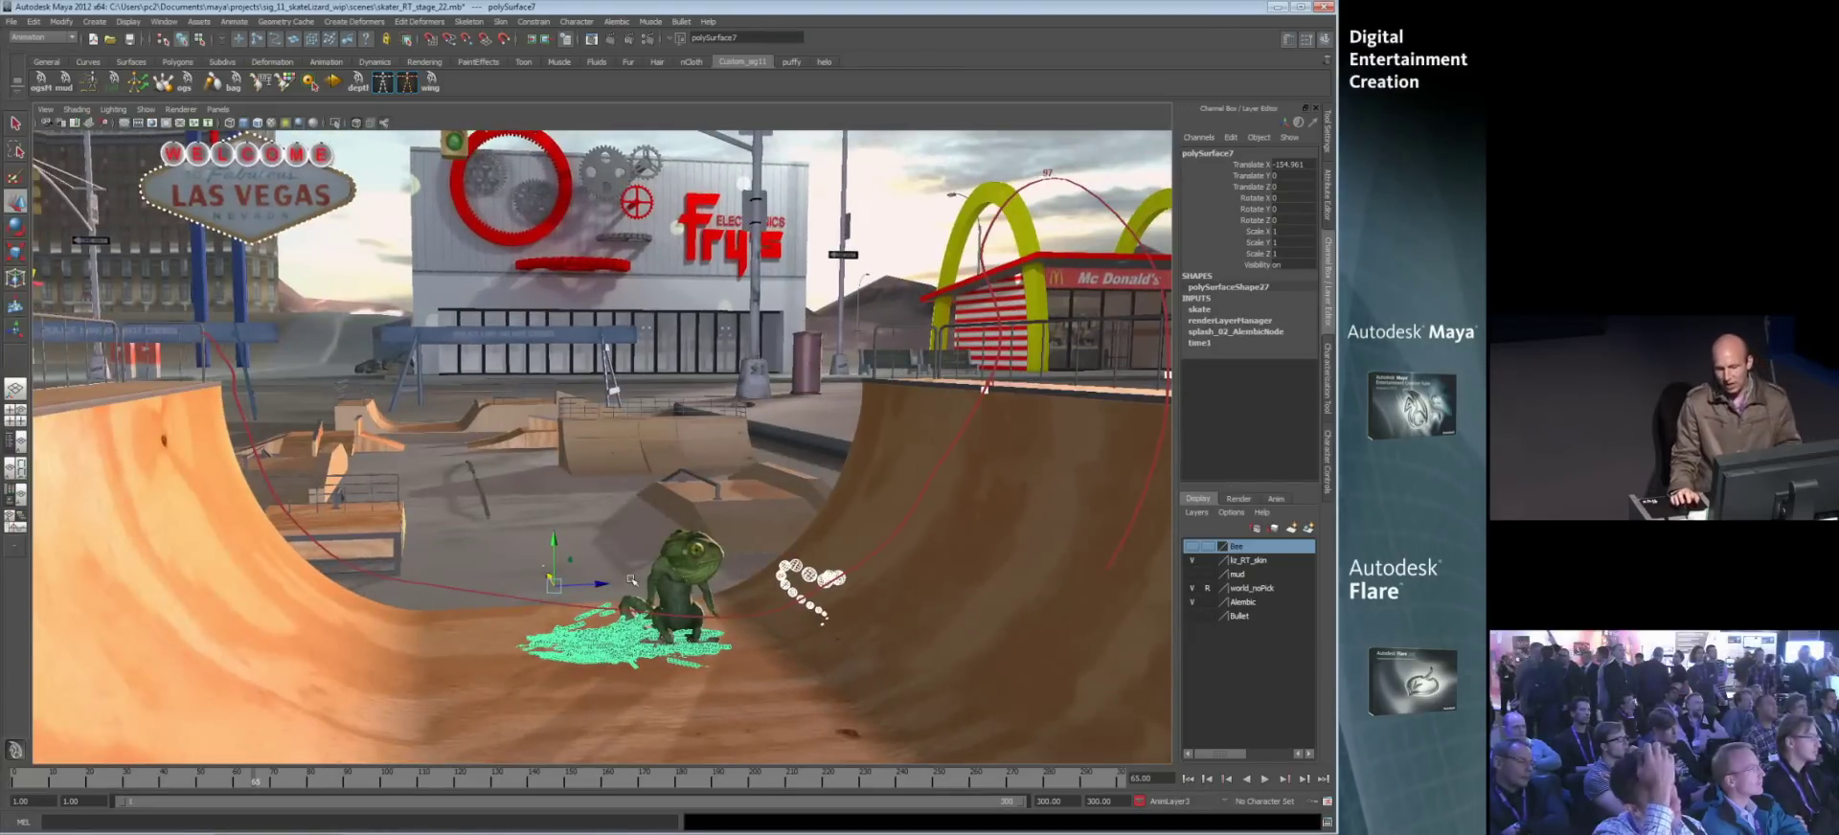
- Show the scene's render layers and select the skate layer
{"action": "left_click", "coordinate": [1242, 502]}
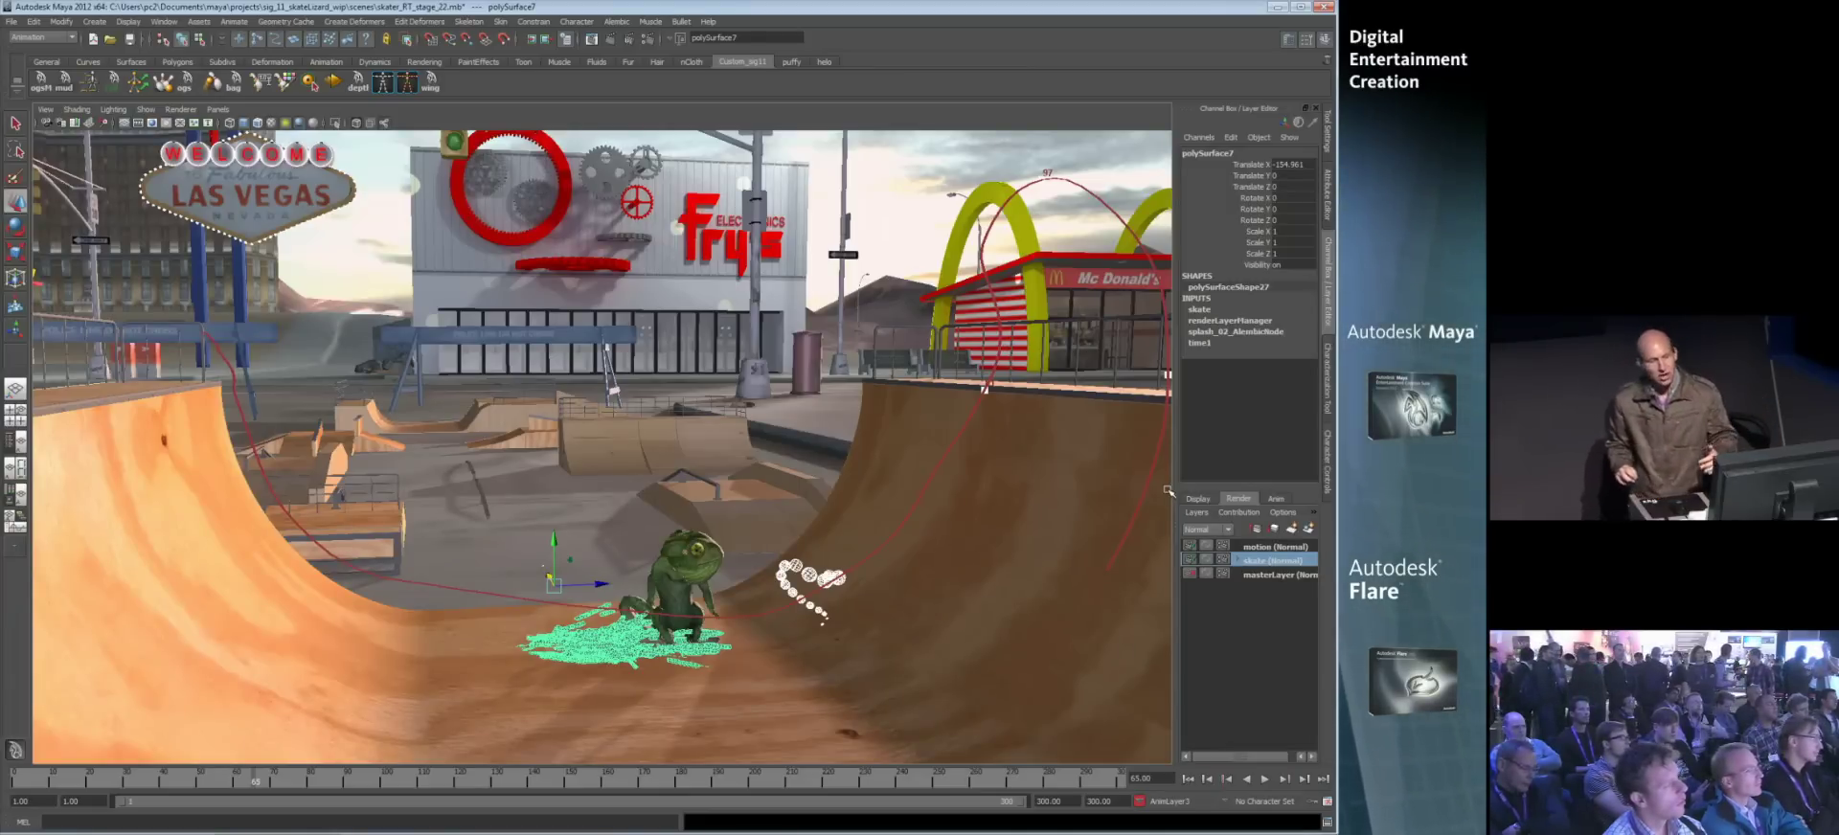
{"action": "left_click", "coordinate": [1237, 560]}
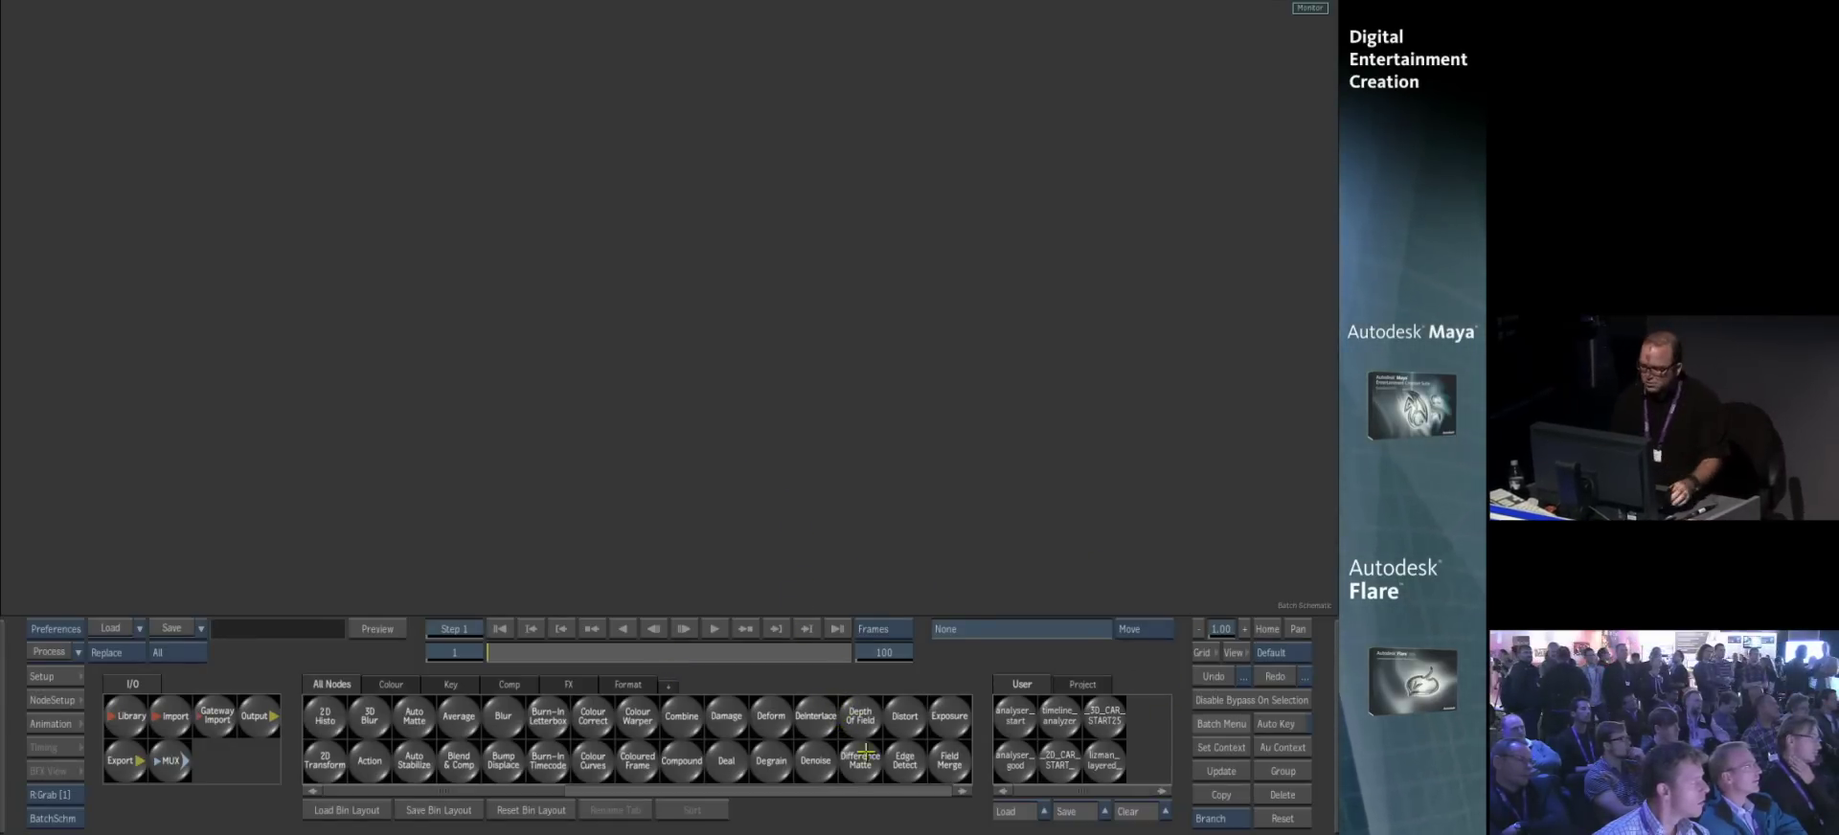
- Switch to Flare, load the BEAUTY_BUILD_ setup from the project bin into the batch schematic, and select its LizMan_EXR84 clip group
{"action": "left_click", "coordinate": [1082, 684]}
{"action": "left_click_drag", "start_coordinate": [1024, 728], "coordinate": [882, 508]}
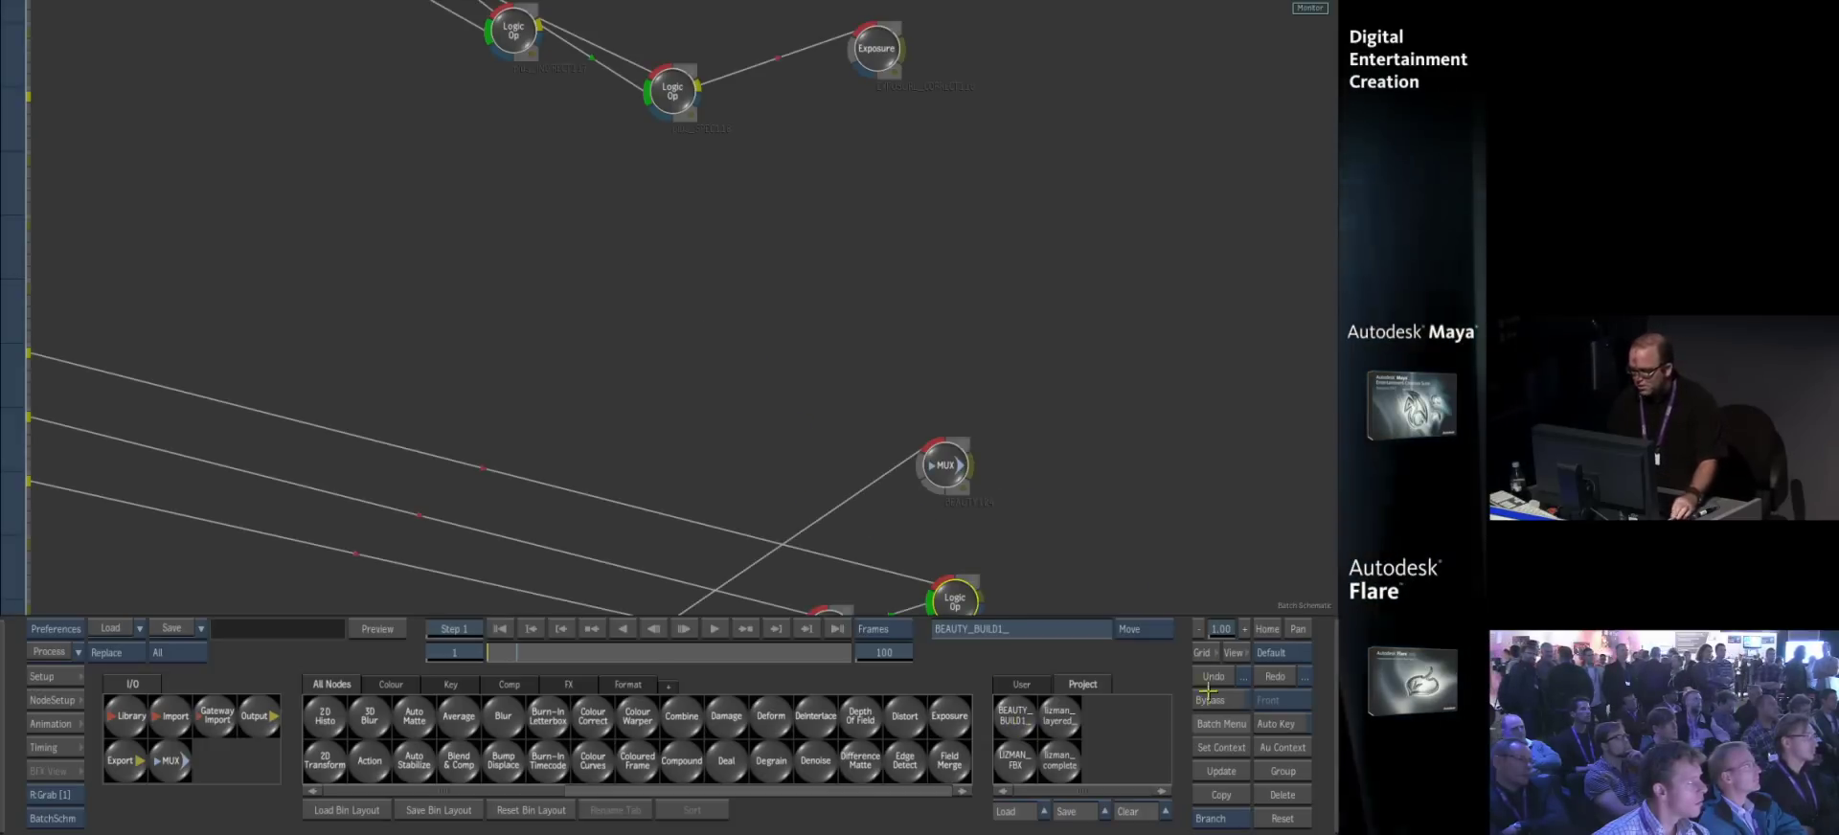
{"action": "left_click", "coordinate": [1266, 629]}
{"action": "left_click", "coordinate": [479, 354]}
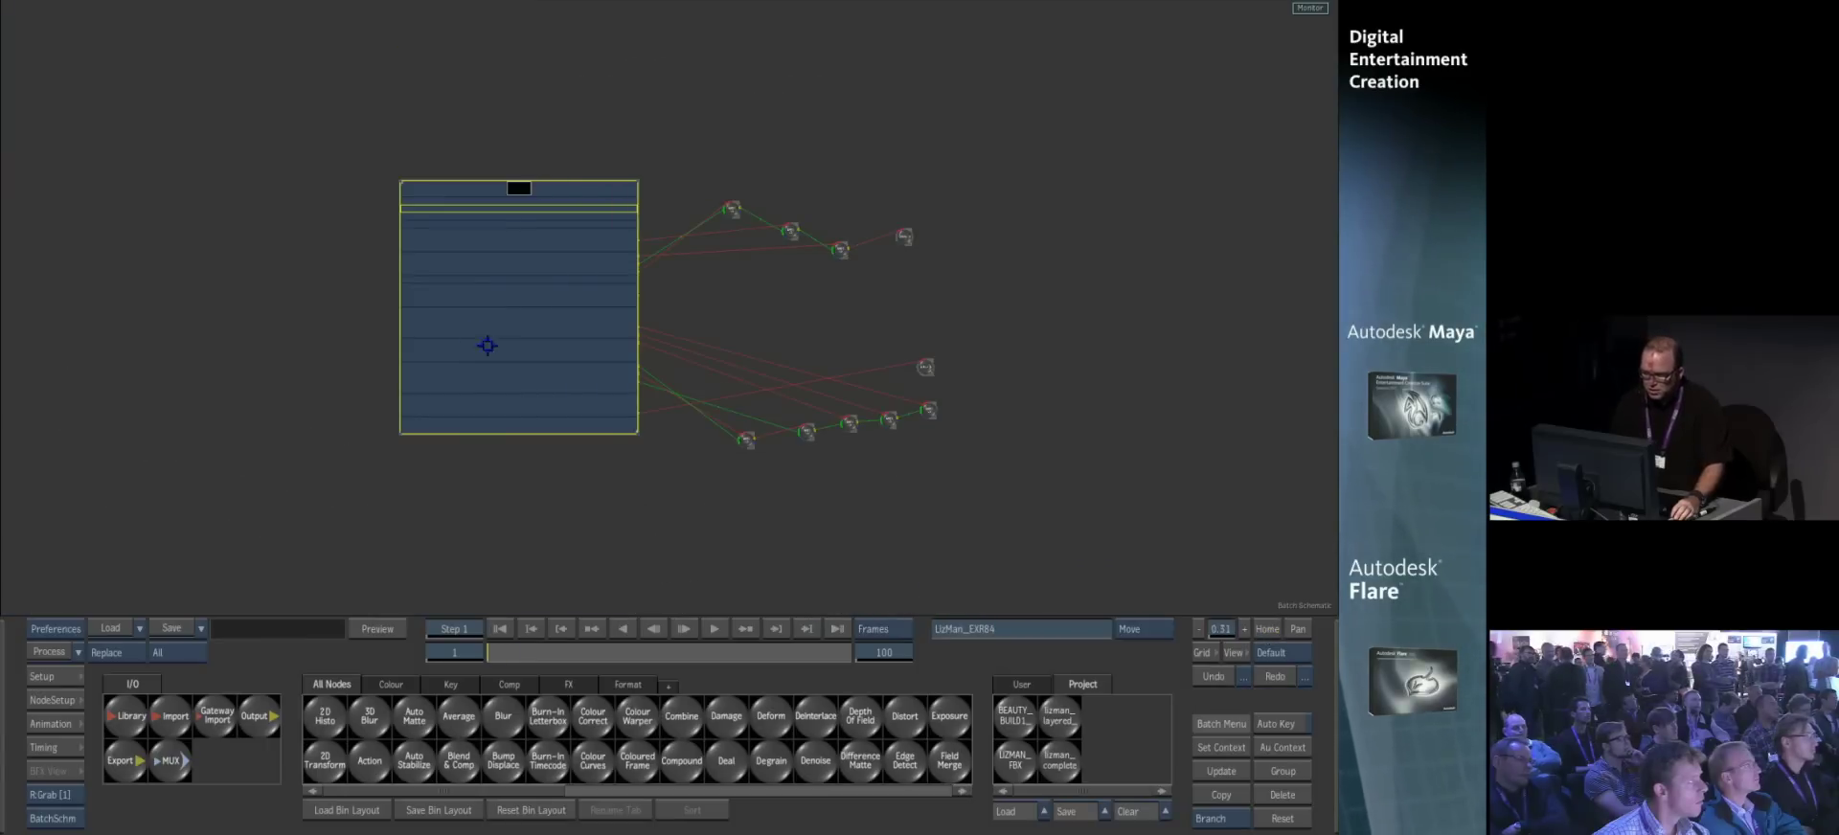
{"action": "left_click_drag", "start_coordinate": [518, 581], "coordinate": [664, 573], "text": "ctrl"}
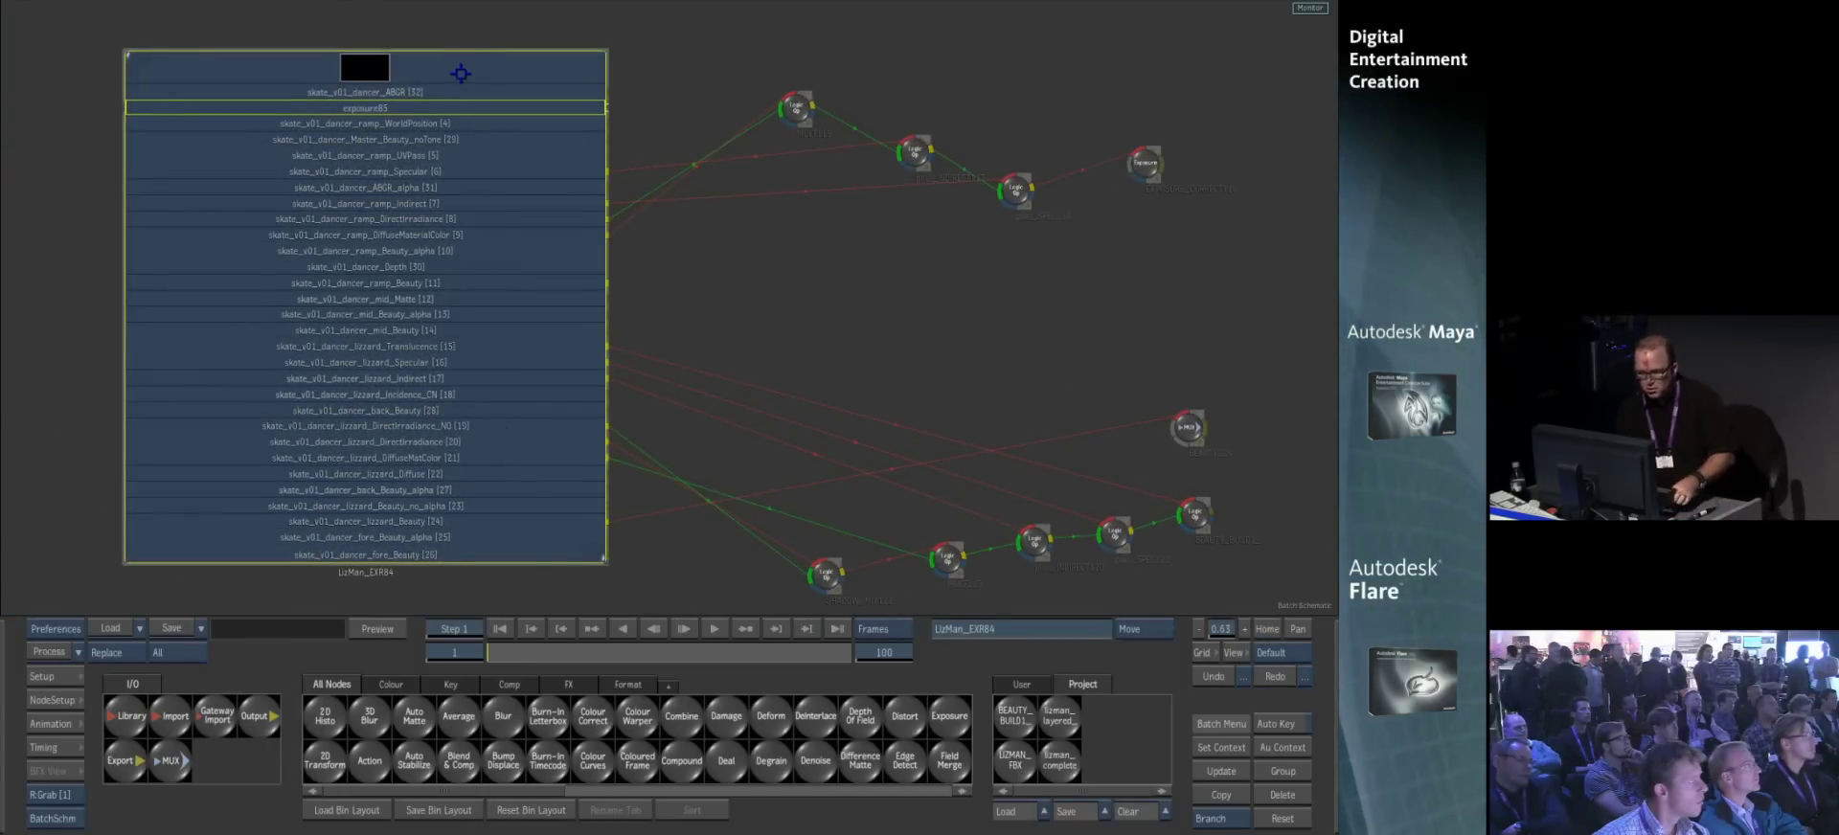
- View the result of the LizMan_EXR84 group and compare its ABGR, ramp WorldPosition and Master Beauty passes
{"action": "key", "text": "F4"}
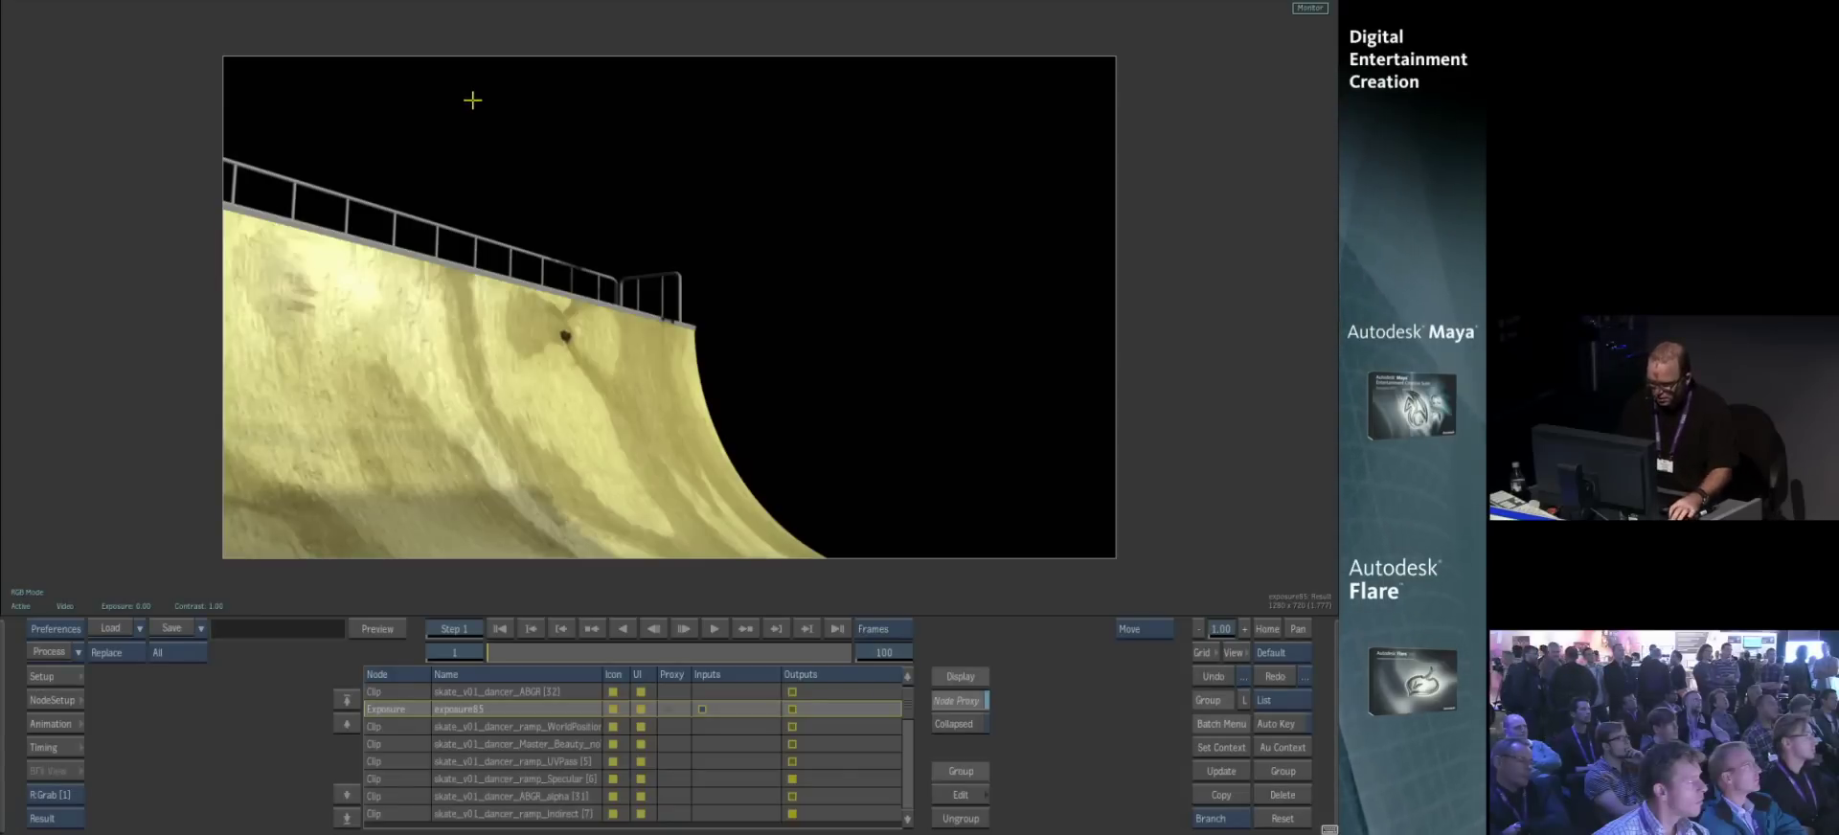
{"action": "key", "text": "Up"}
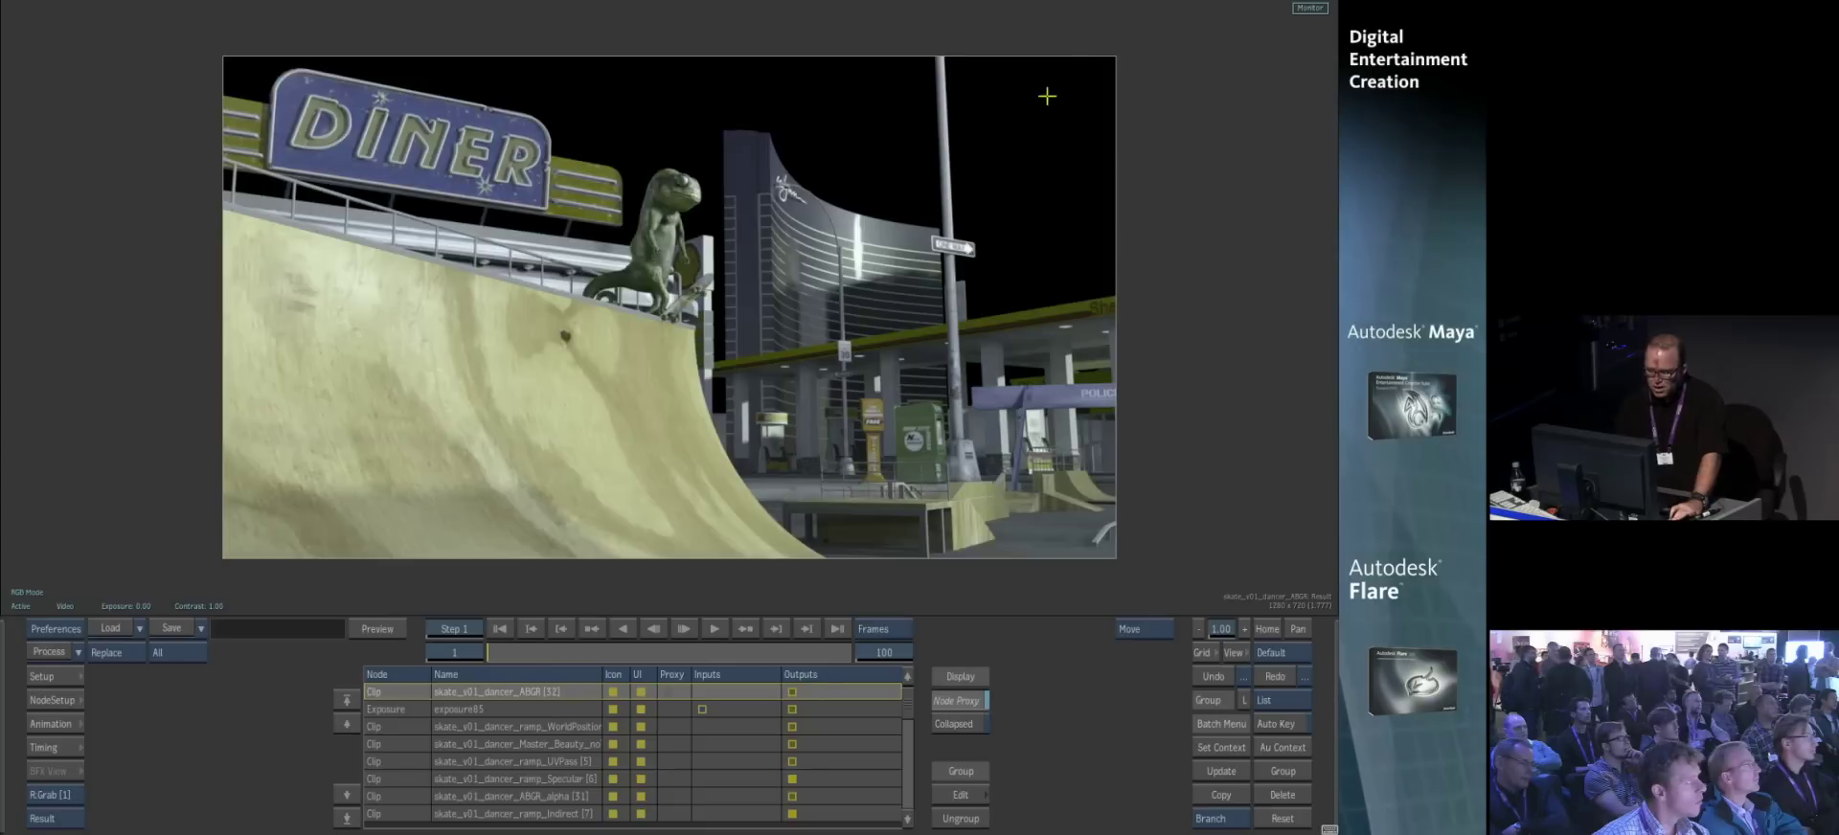
{"action": "key", "text": "Down"}
{"action": "key", "text": "Down"}
{"action": "key", "text": "Down"}
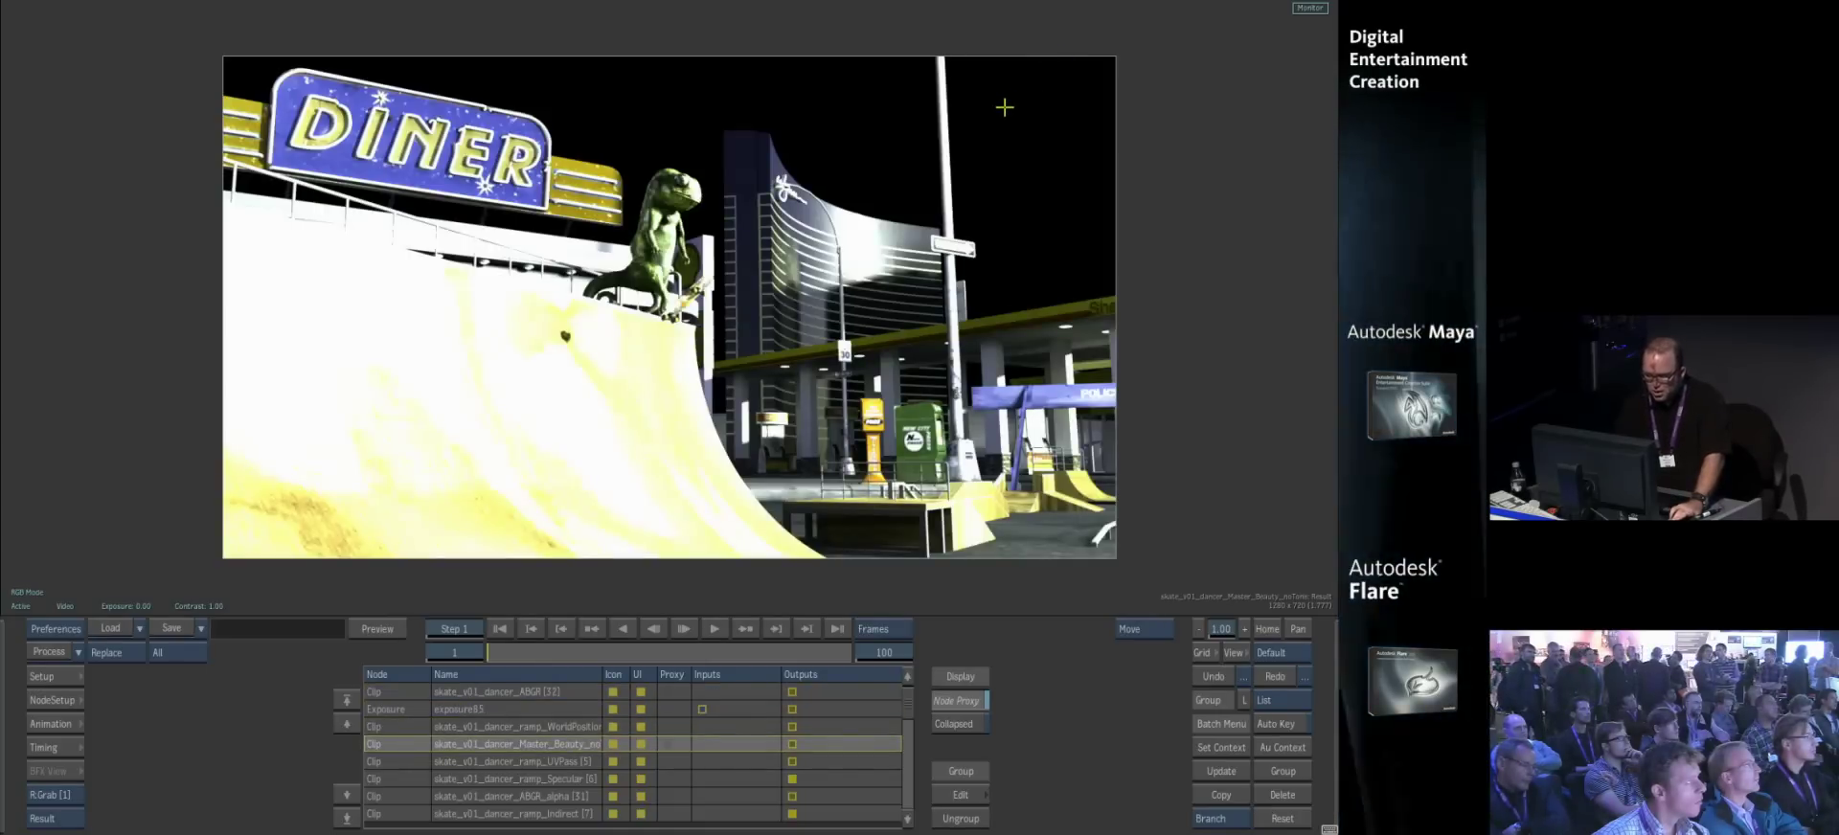
{"action": "key", "text": "Up"}
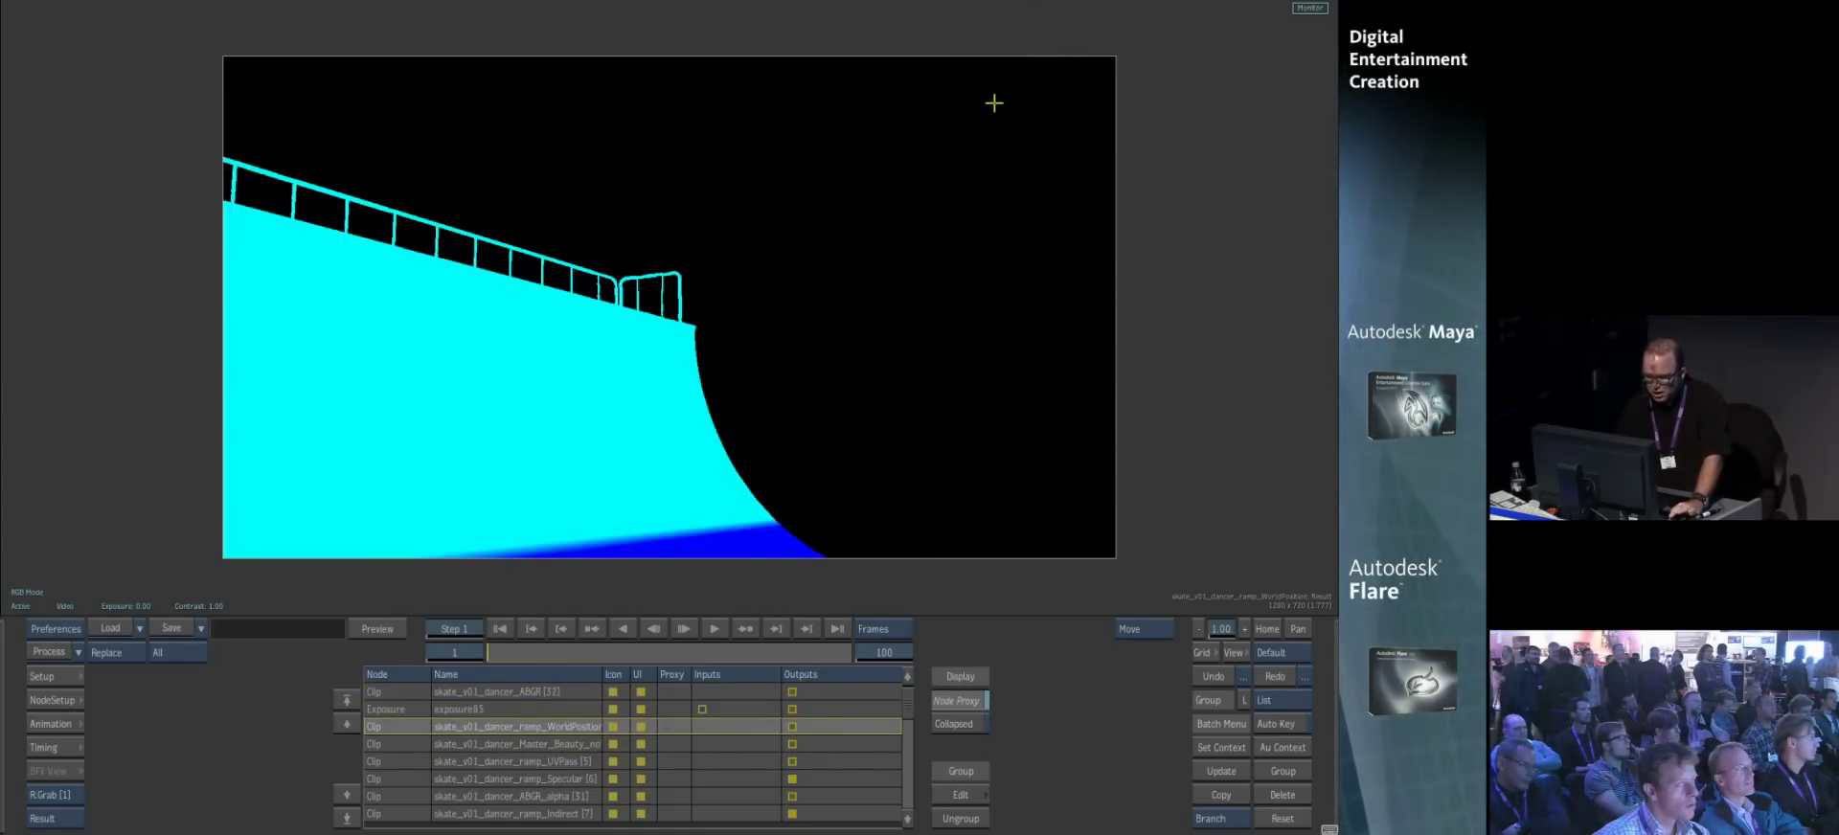
{"action": "key", "text": "Down"}
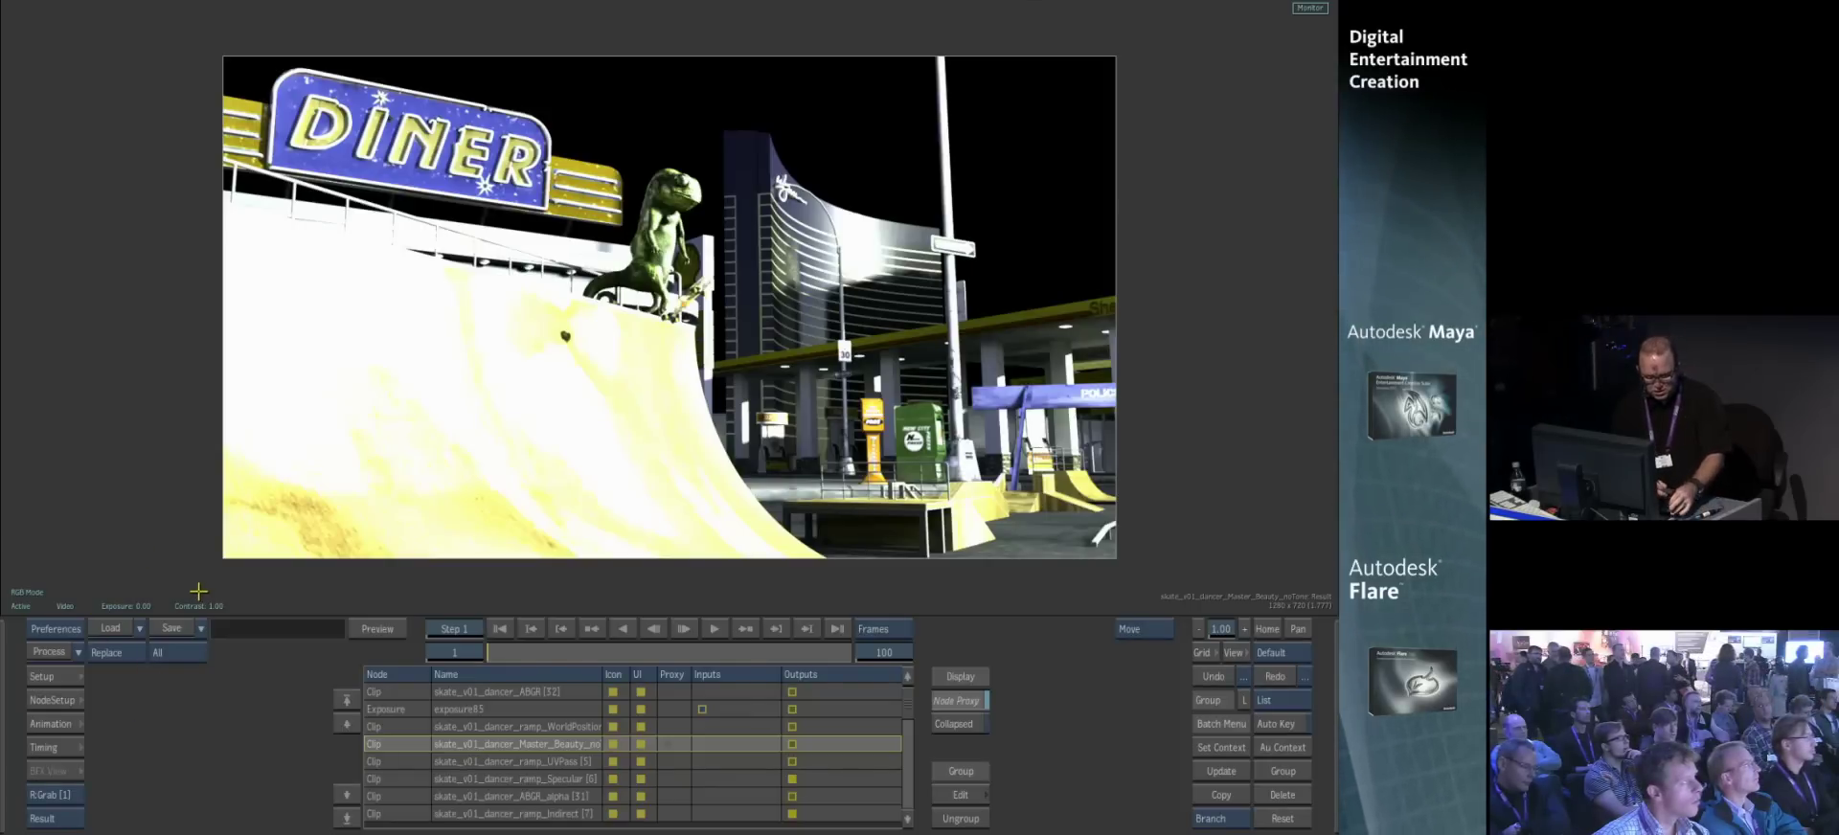
- Set the viewer's display mode to Linear, adjust the exposure, and reduce the contrast to about 0.73 for the Master Beauty pass
{"action": "left_click", "coordinate": [64, 606]}
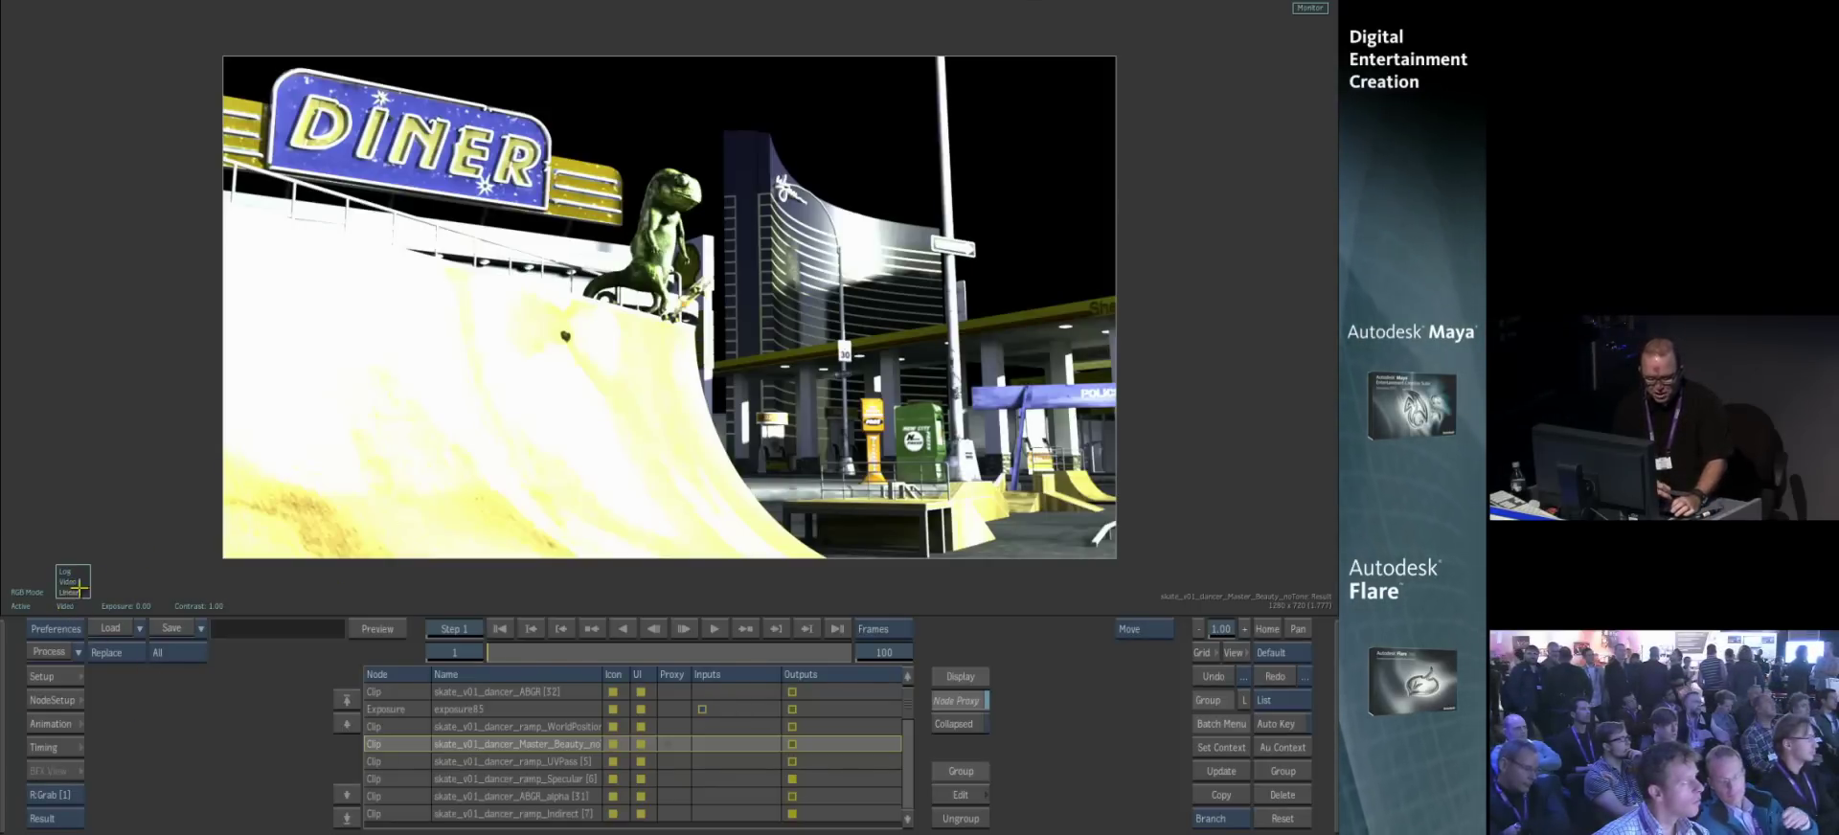
{"action": "left_click", "coordinate": [75, 592]}
{"action": "left_click_drag", "start_coordinate": [718, 341], "coordinate": [733, 369]}
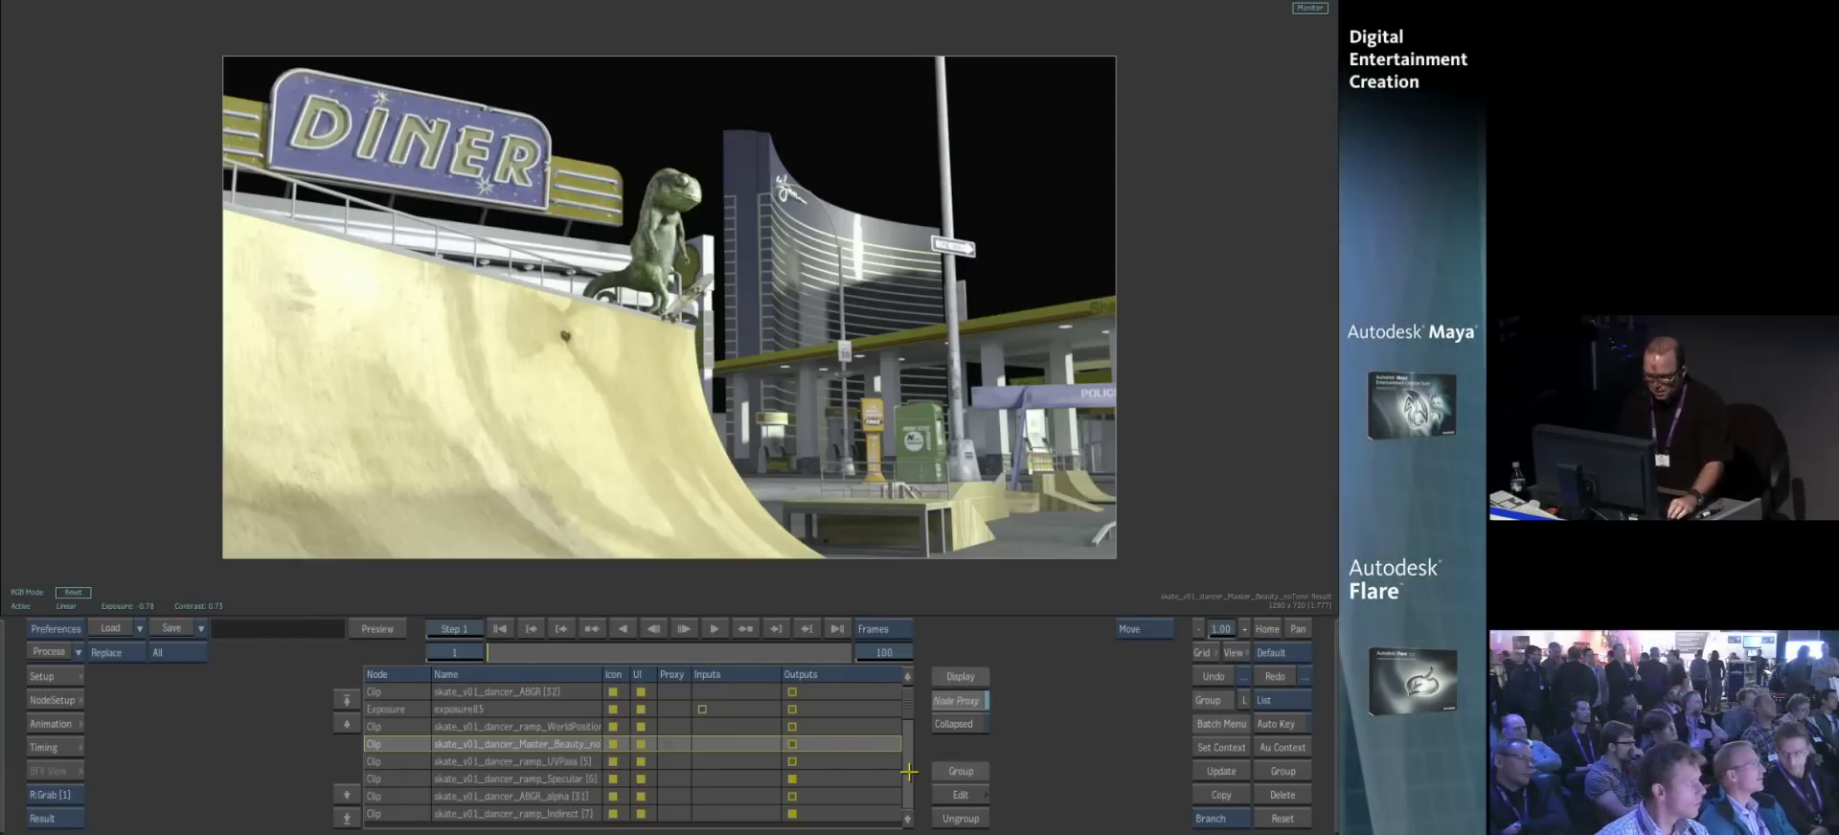
- Step down through the group's ramp passes to the mid_Beauty pass, and return to the schematic
{"action": "scroll", "coordinate": [909, 771], "scroll_direction": "down", "scroll_amount": 3}
{"action": "scroll", "coordinate": [909, 771], "scroll_direction": "down", "scroll_amount": 5}
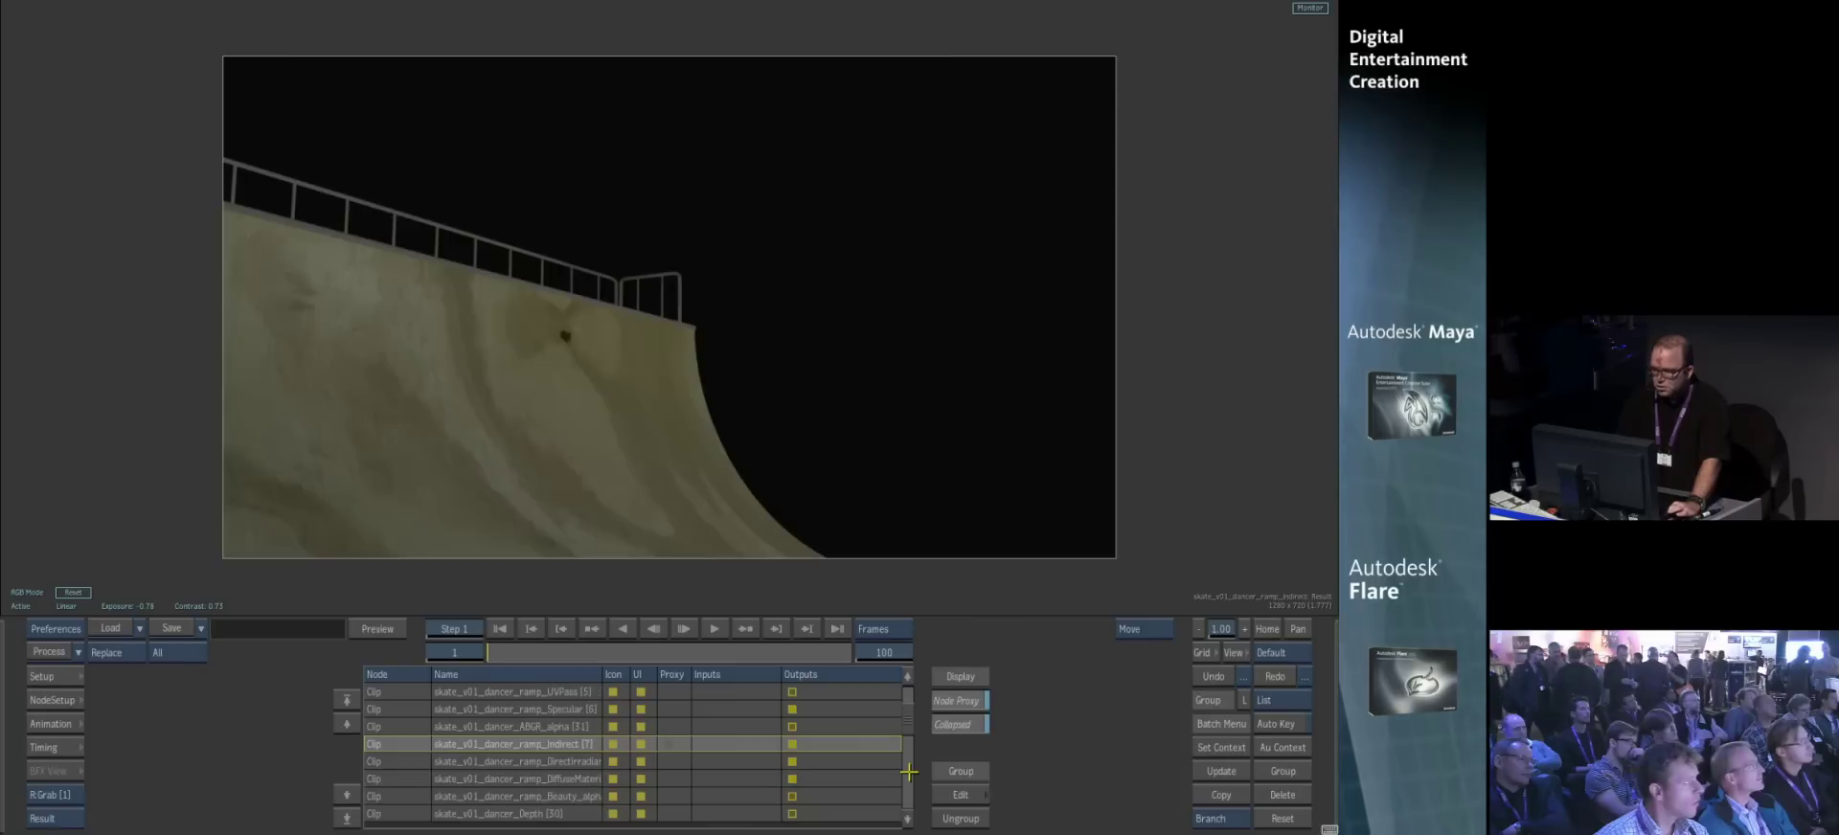
{"action": "scroll", "coordinate": [909, 771], "scroll_direction": "down", "scroll_amount": 4}
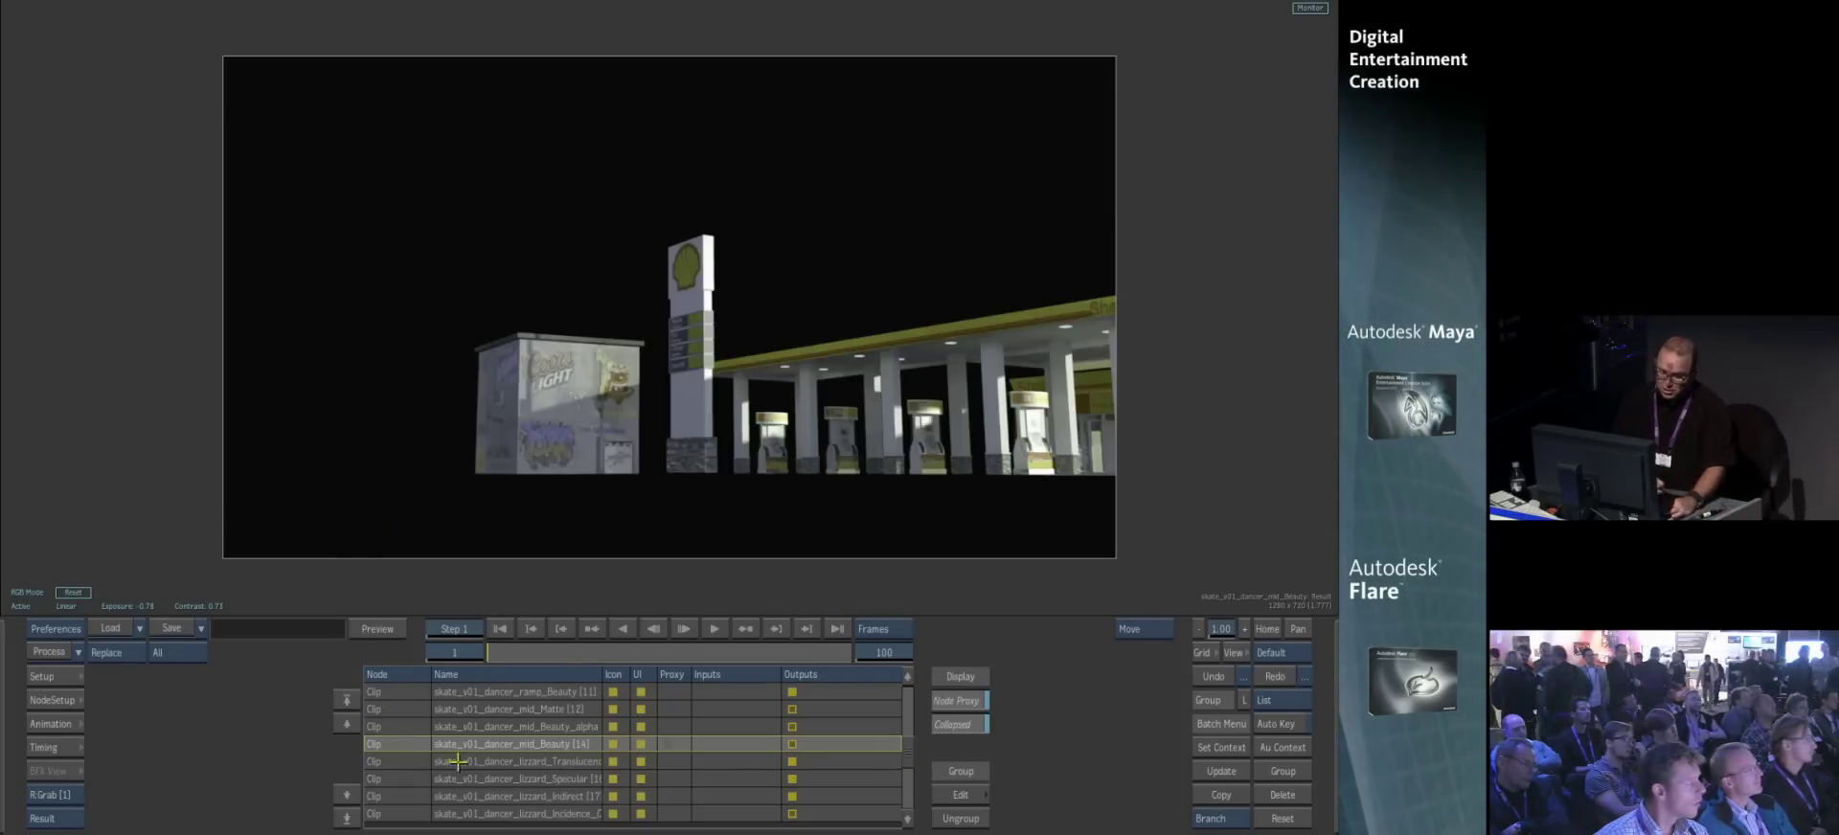
{"action": "key", "text": "Escape"}
- Open the first Logic Op node in the lower lizard chain, view its result and front input, and return to the schematic
{"action": "left_click_drag", "start_coordinate": [838, 497], "coordinate": [354, 224]}
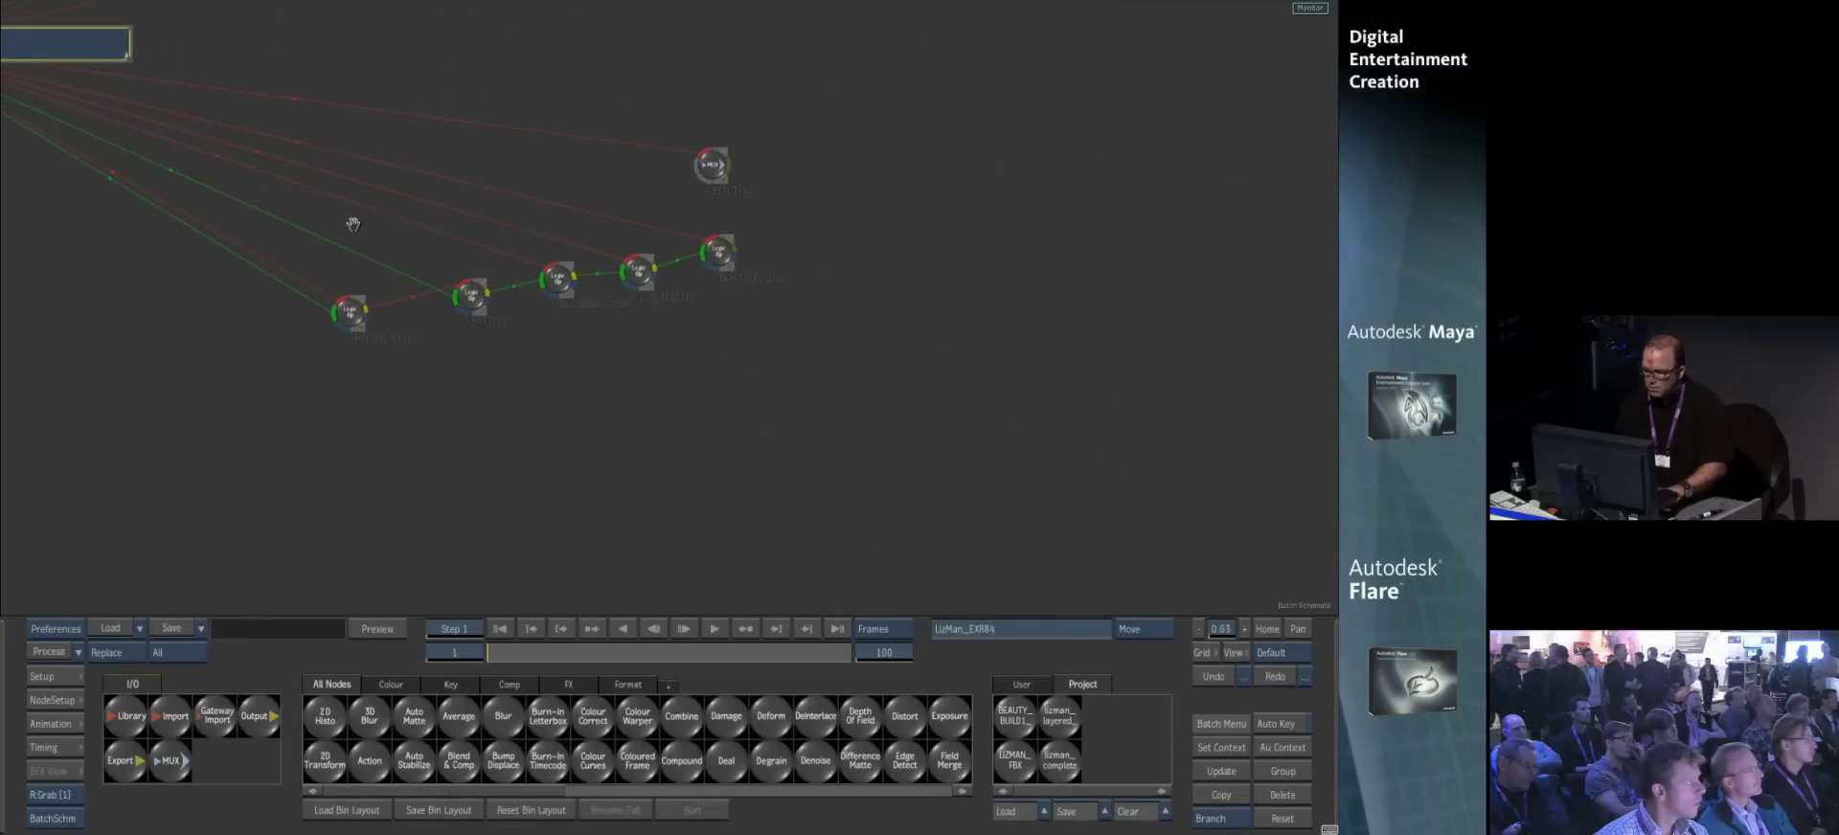
{"action": "left_click", "coordinate": [344, 307]}
{"action": "double_click", "coordinate": [351, 319]}
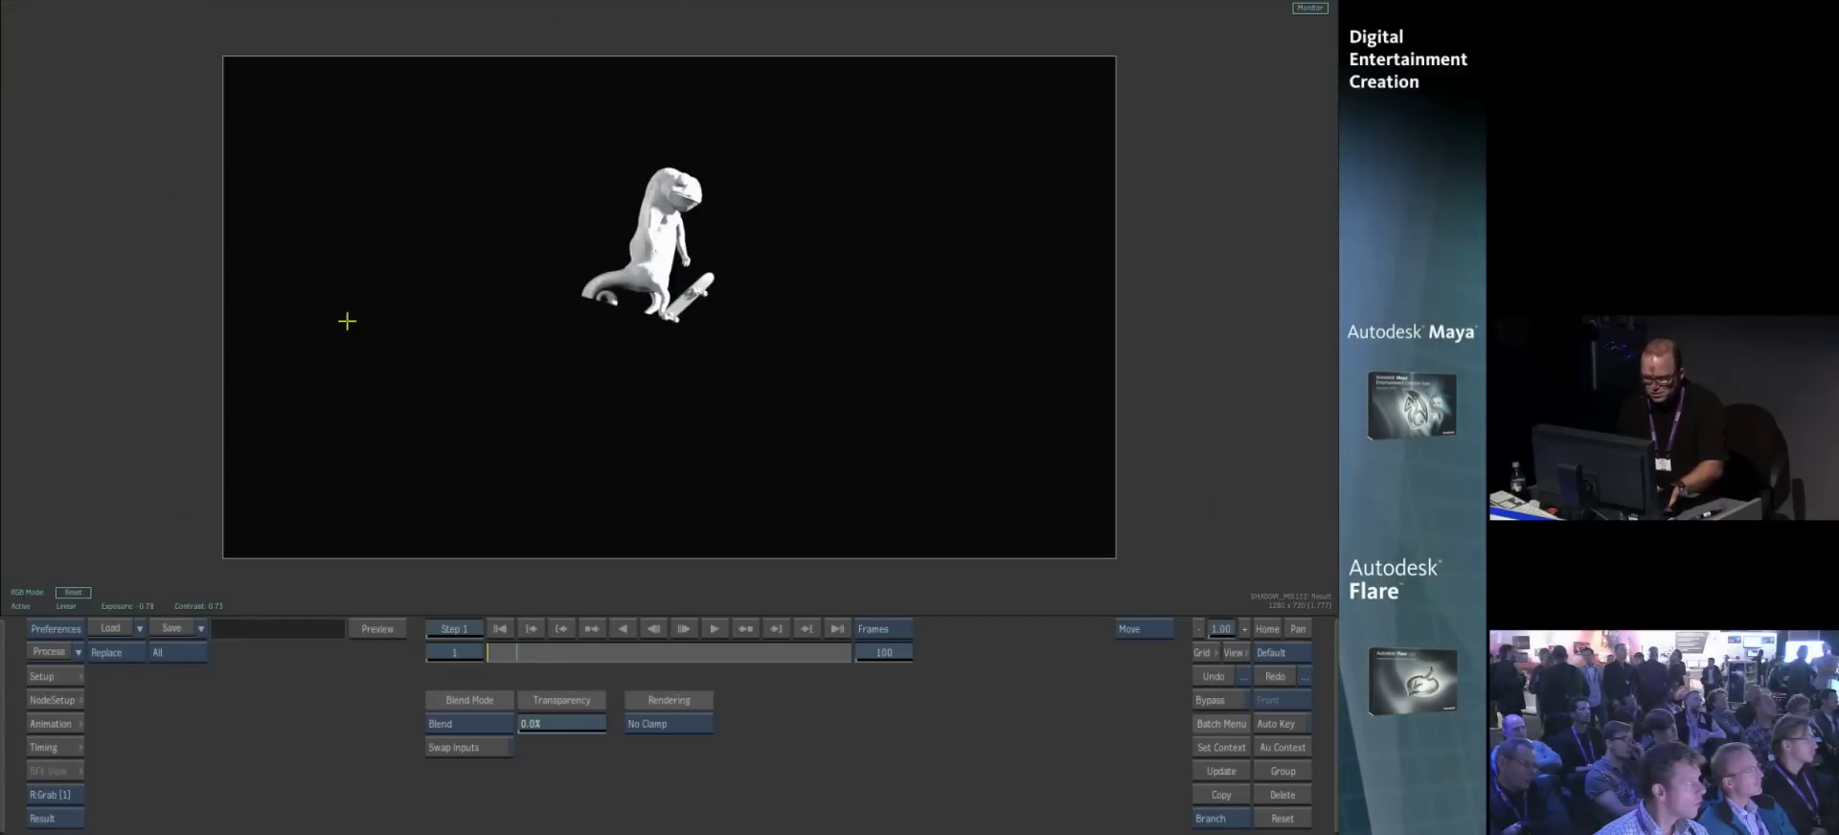
{"action": "key", "text": "F2"}
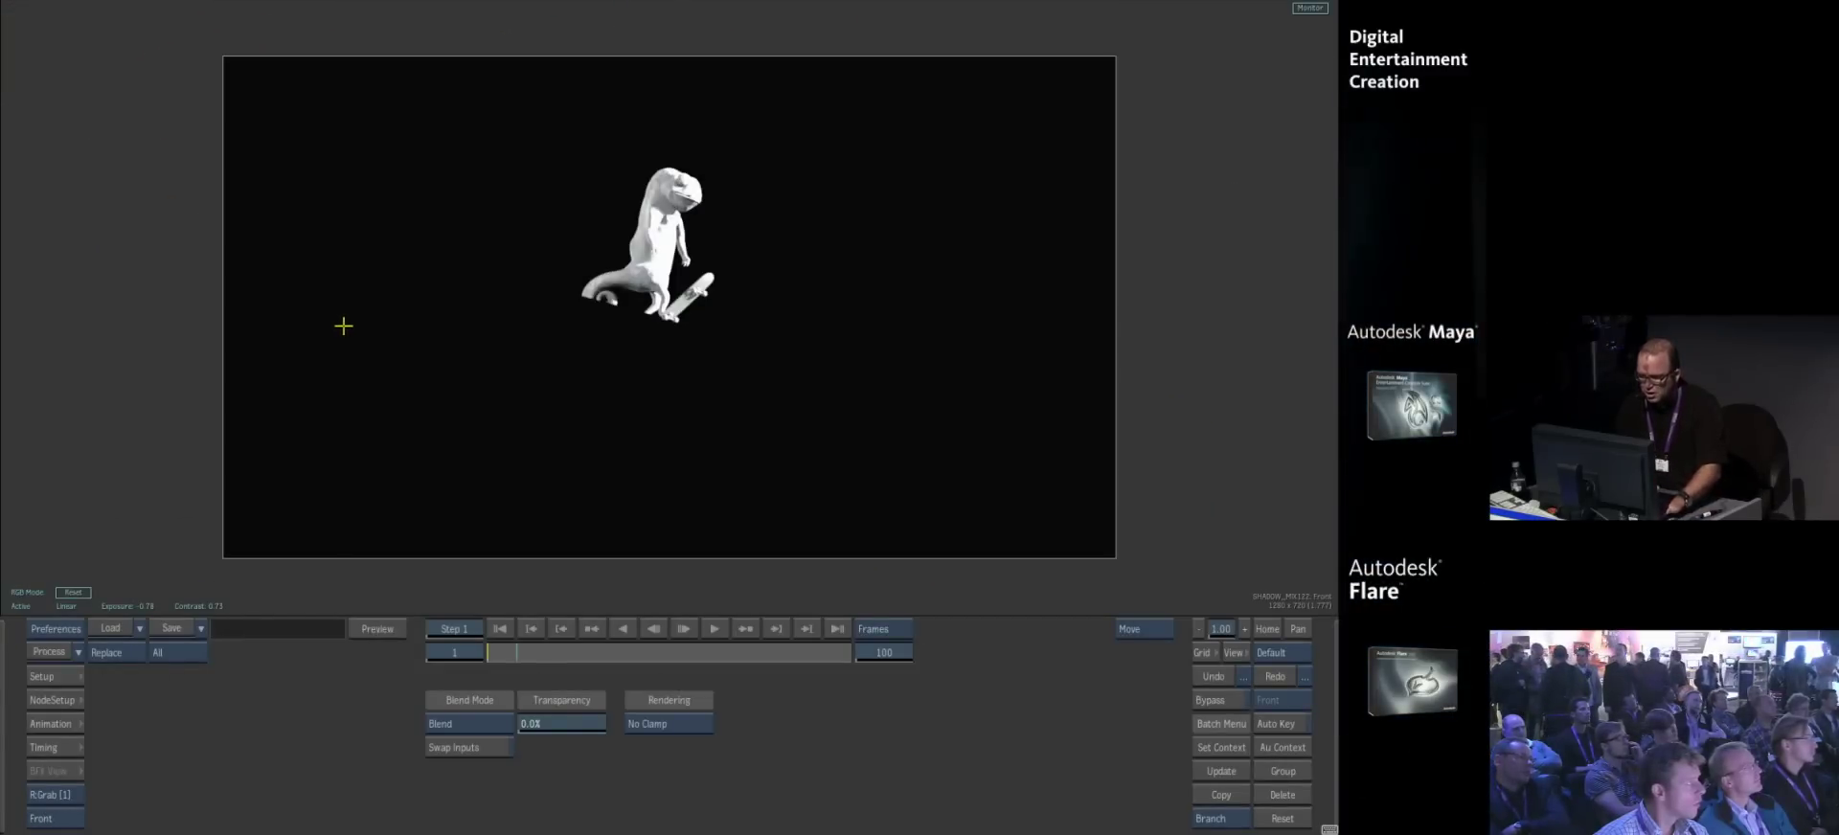
{"action": "key", "text": "Escape"}
- View the result of the last Logic Op node in the lower lizard chain
{"action": "left_click", "coordinate": [469, 293]}
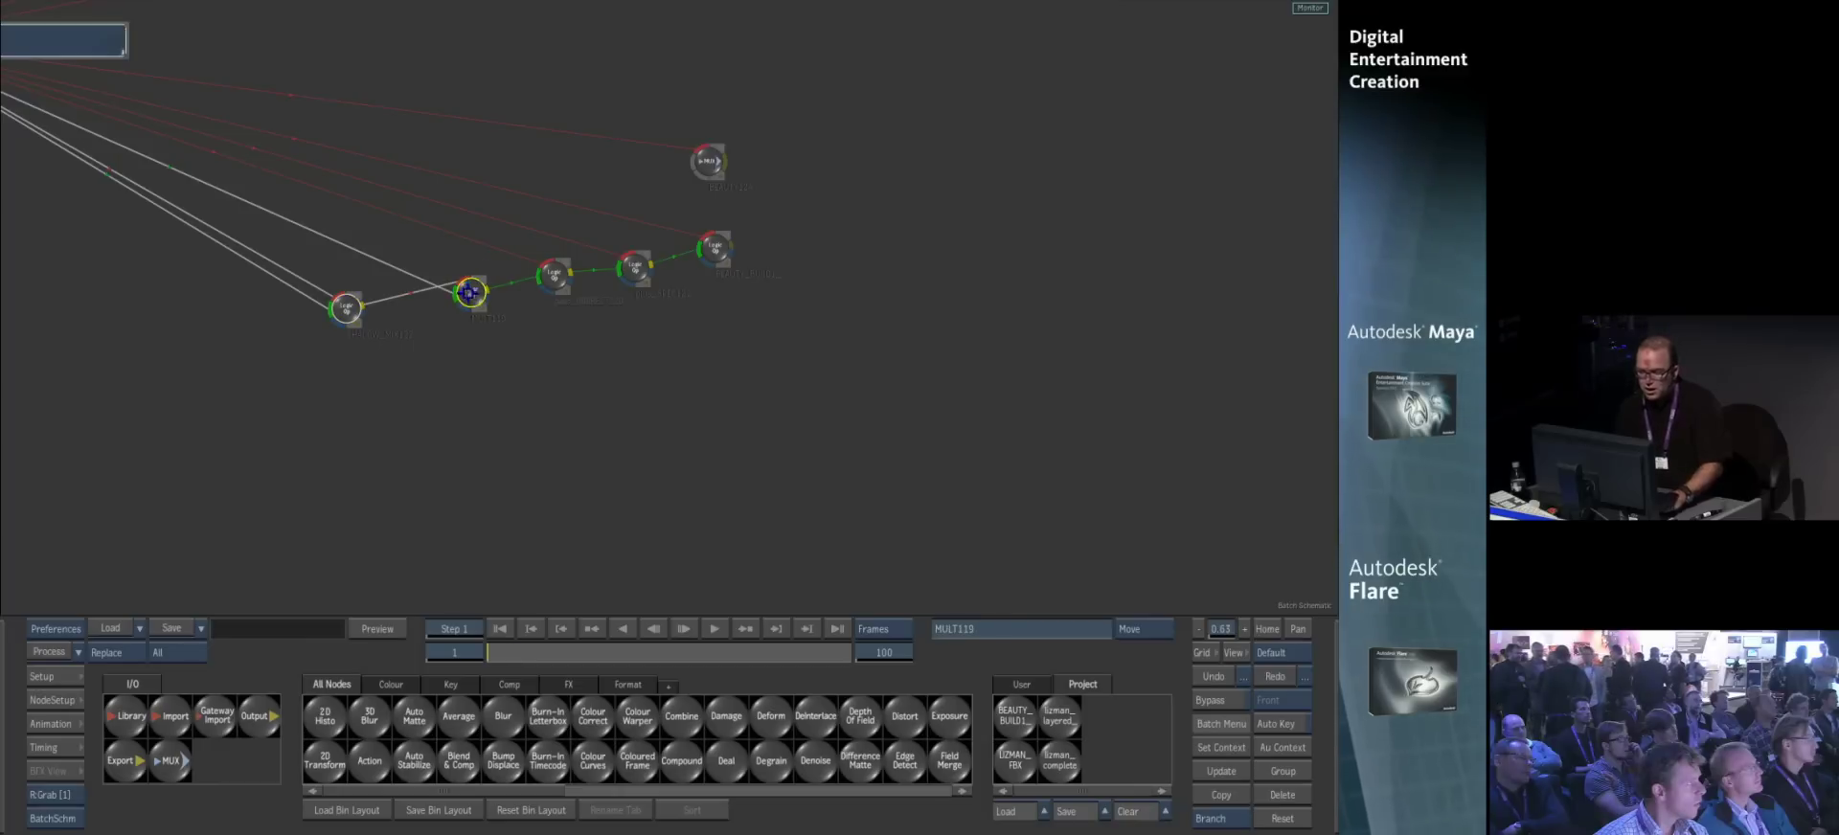
{"action": "left_click", "coordinate": [714, 249]}
{"action": "key", "text": "F4"}
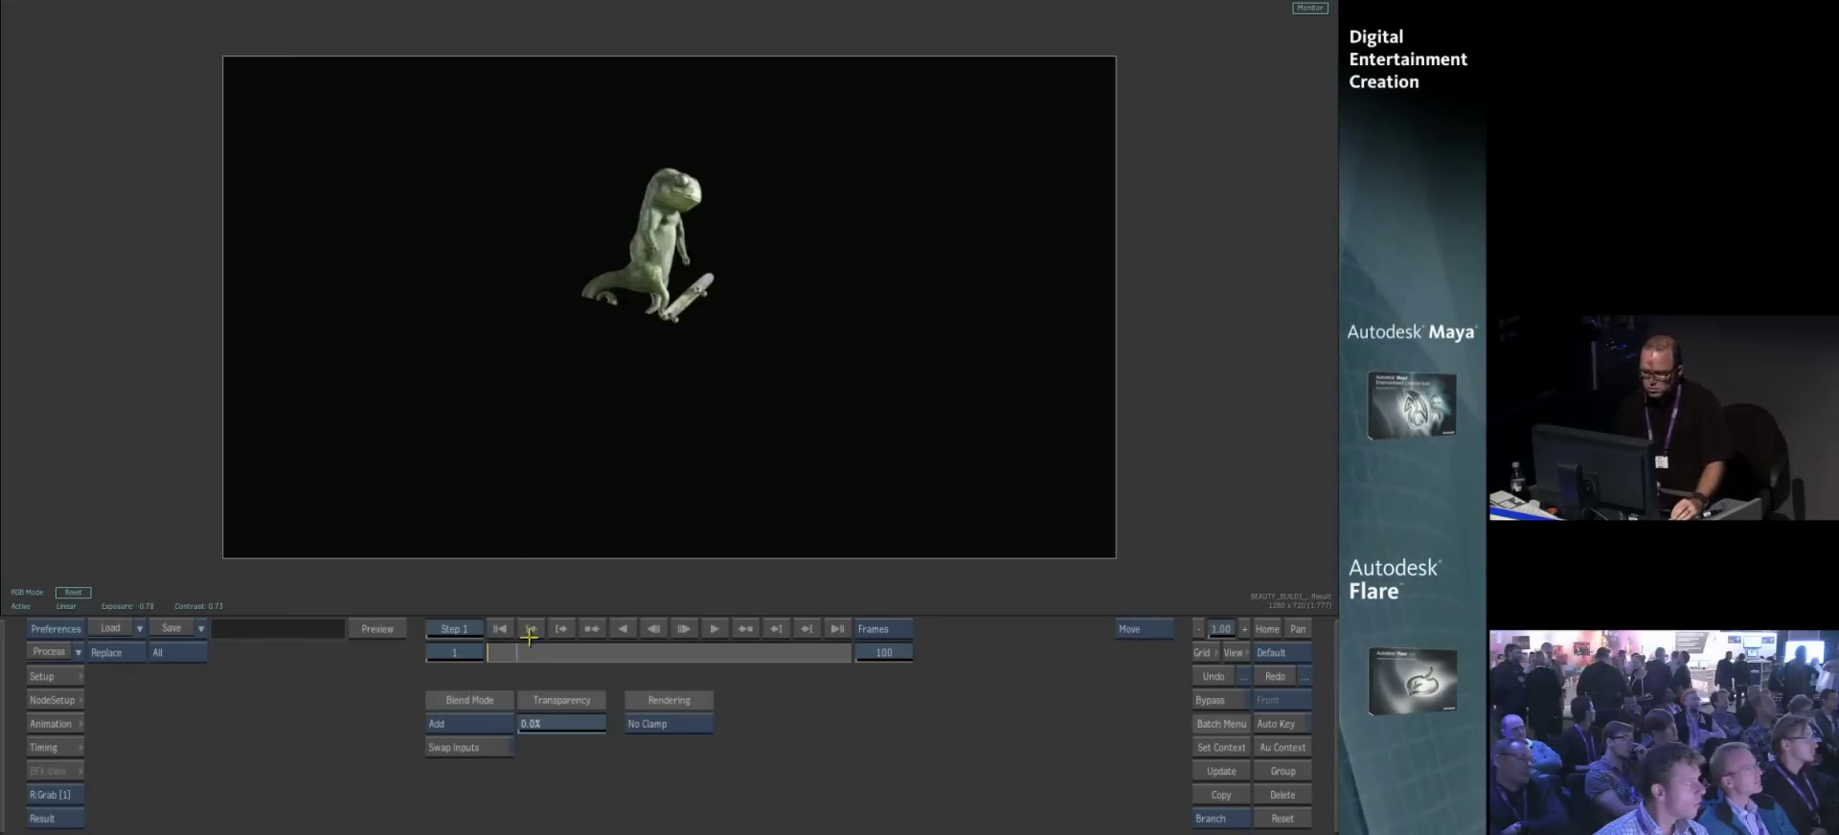
- Scrub the lizard composite to about frame 62, return to the schematic and expand the LizMan EXR clip's list of passes
{"action": "left_click_drag", "start_coordinate": [529, 644], "coordinate": [710, 652]}
{"action": "key", "text": "Escape"}
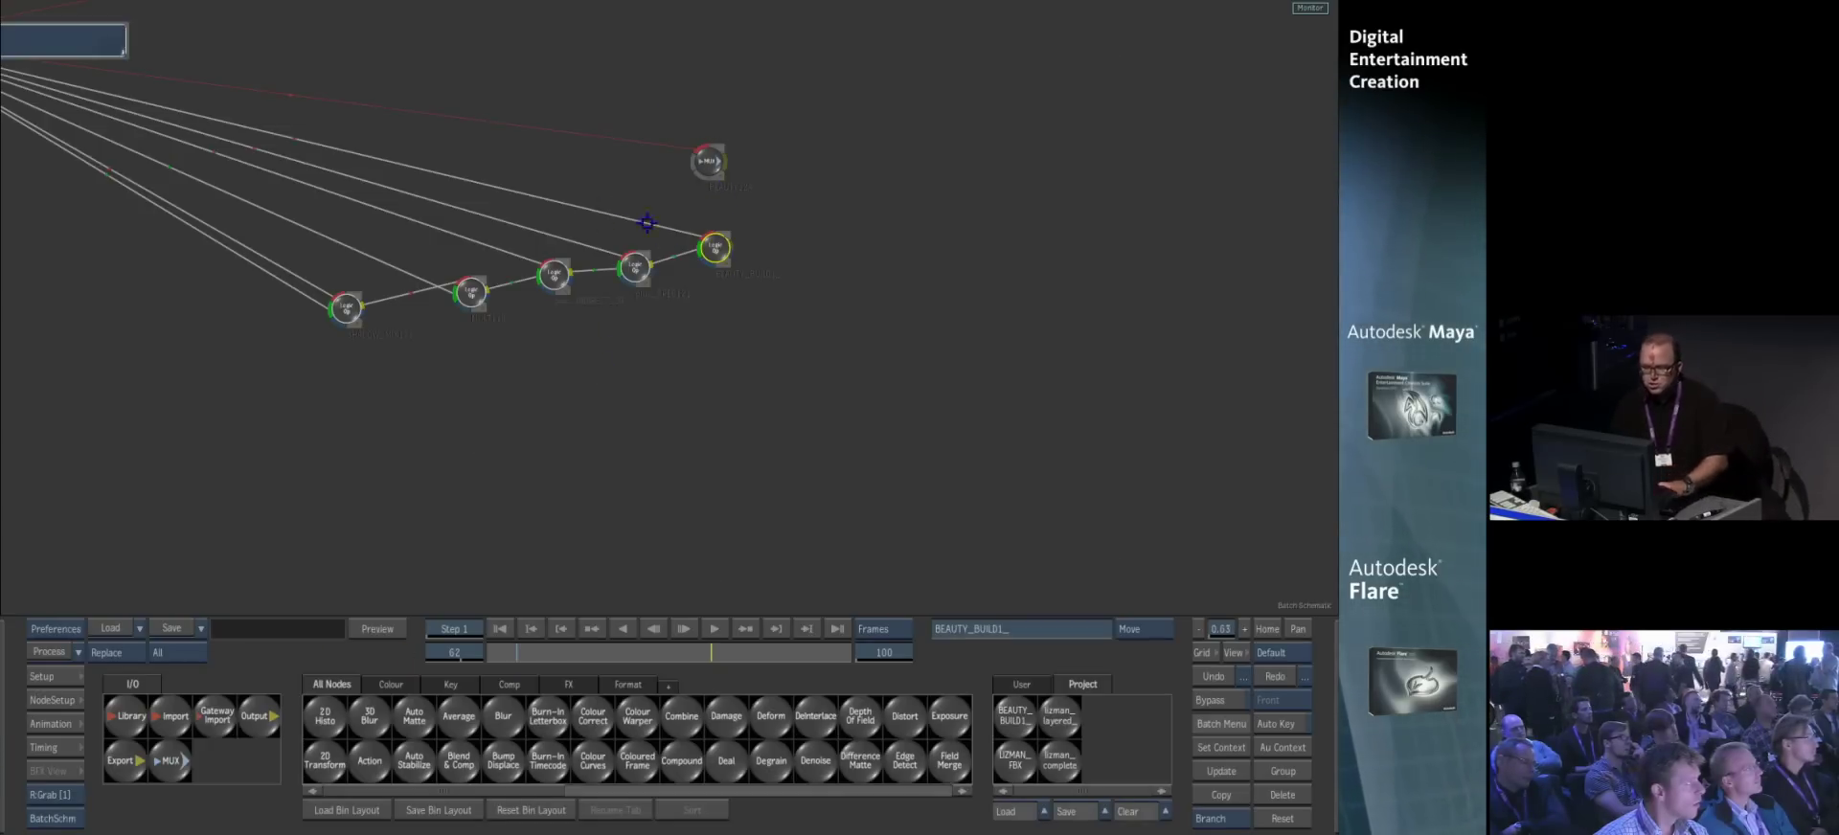
{"action": "left_click", "coordinate": [75, 62]}
{"action": "left_click", "coordinate": [122, 53]}
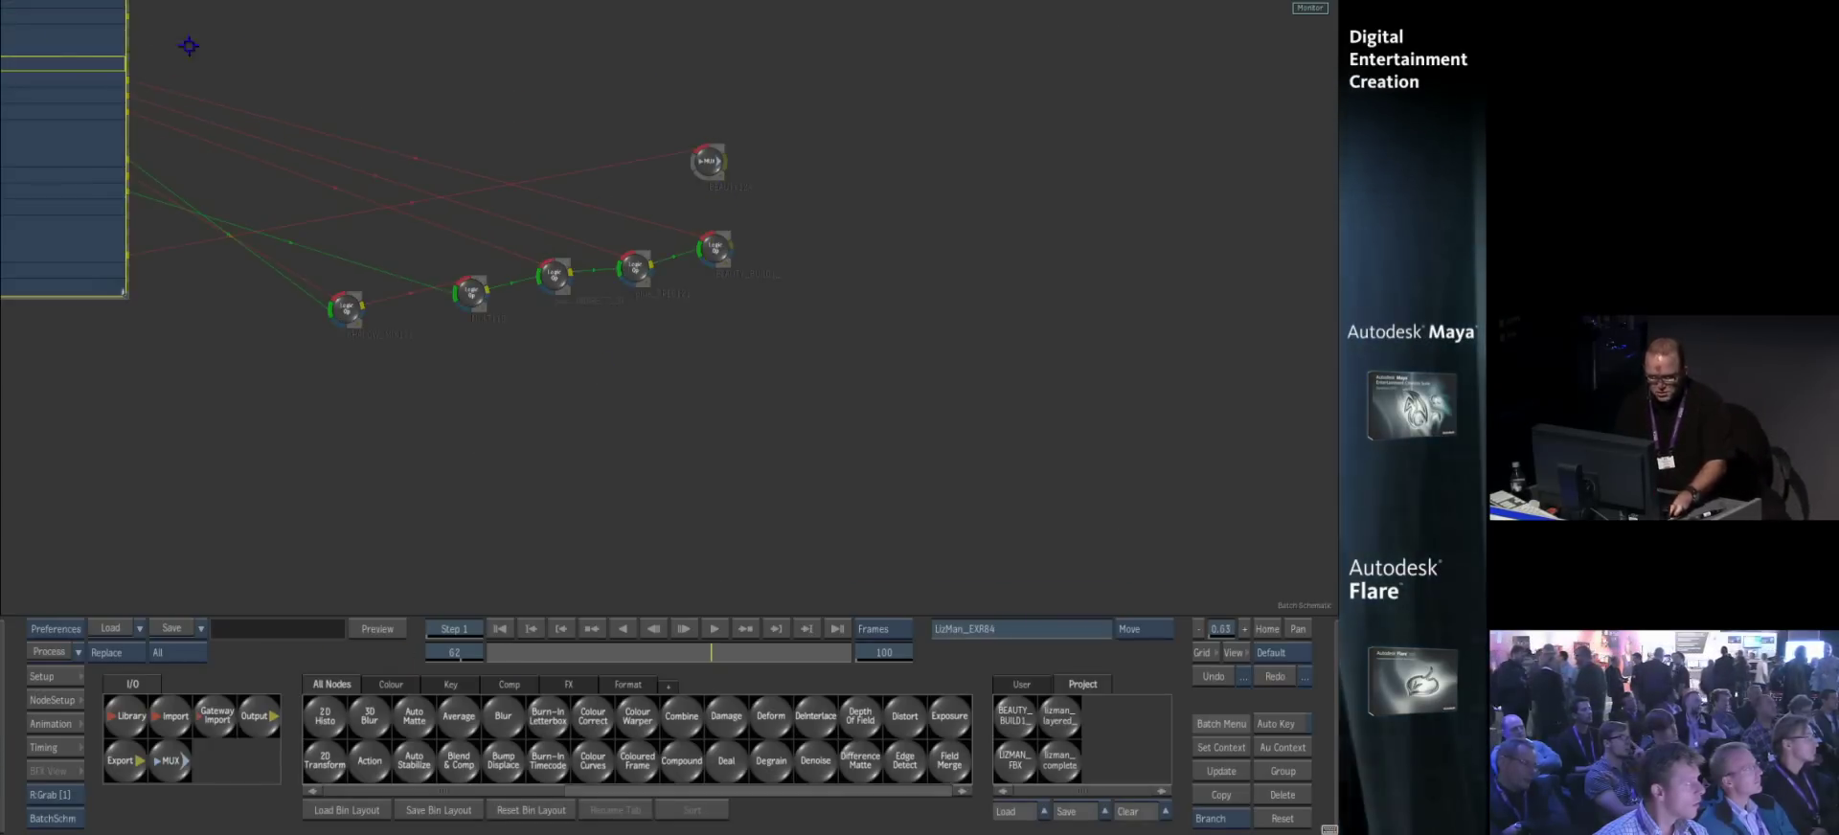
{"action": "left_click_drag", "start_coordinate": [479, 5], "coordinate": [730, 315]}
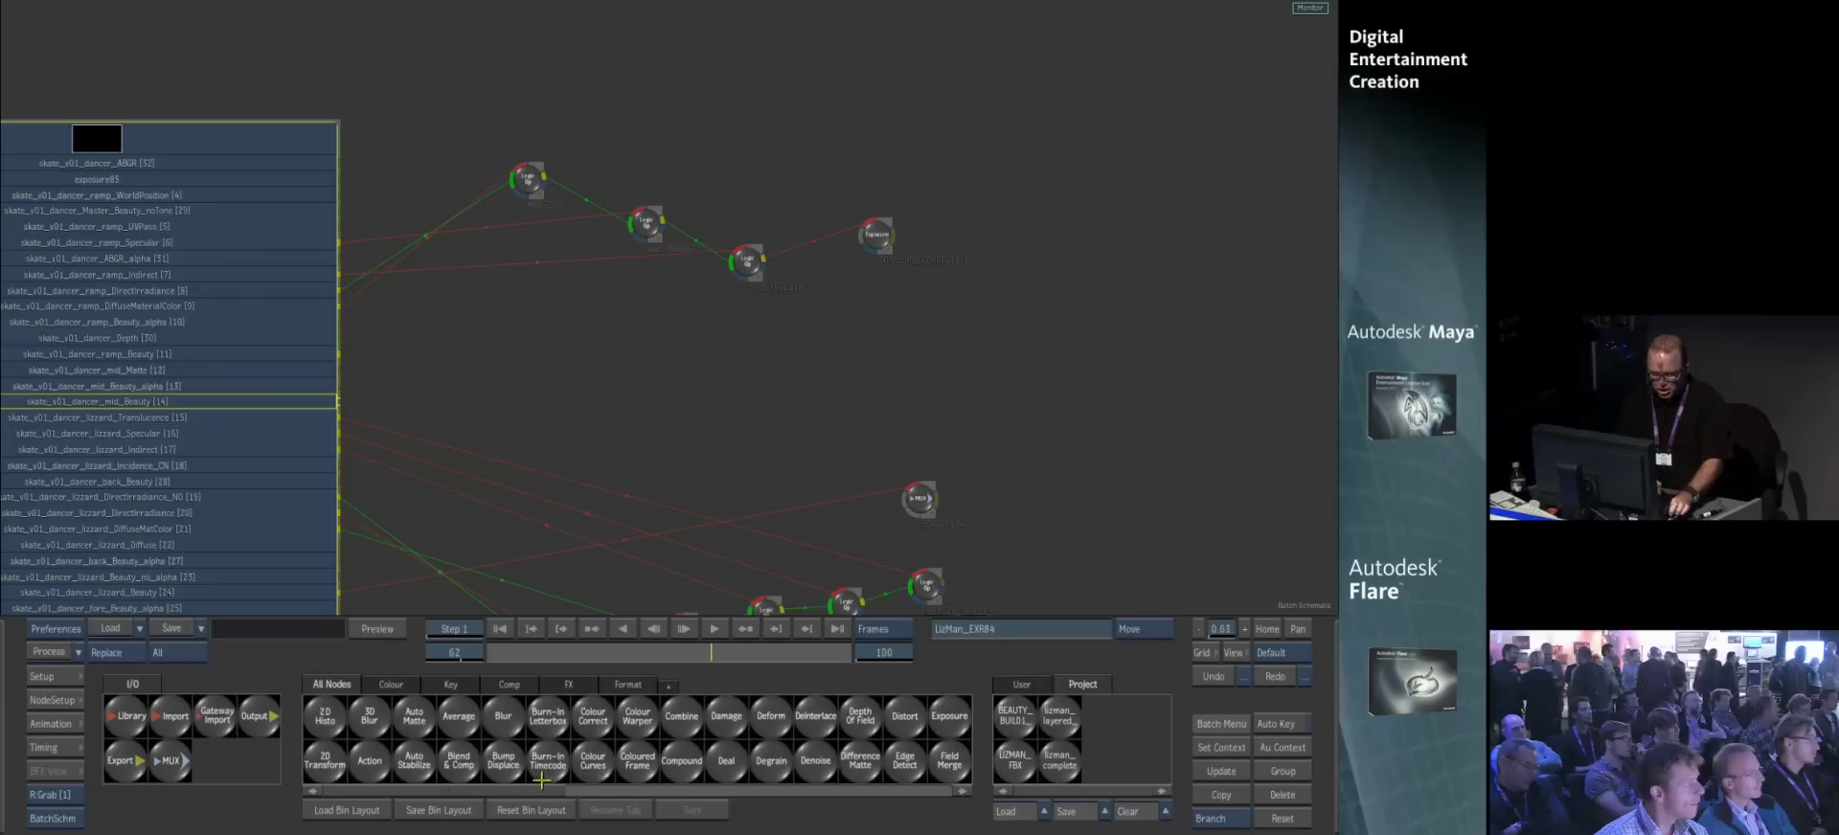
- Add the saved LIZMAN_FBX Action setup from the project bin and place it above the ramp's Logic Op chain
{"action": "key", "text": "a"}
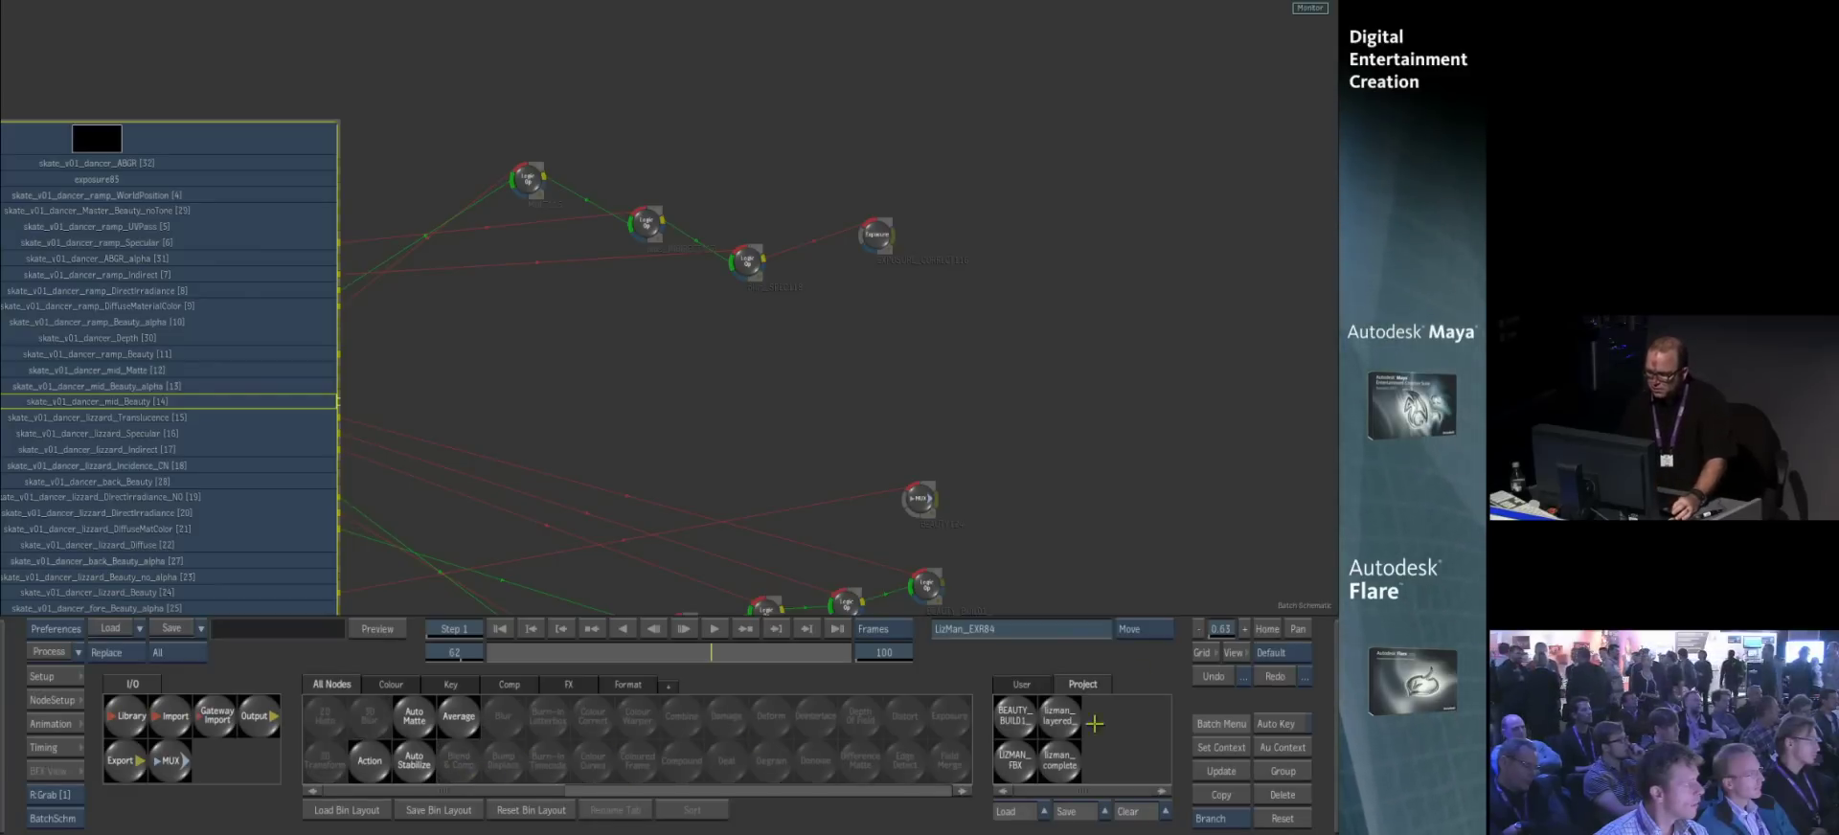
{"action": "left_click_drag", "start_coordinate": [1014, 761], "coordinate": [831, 37]}
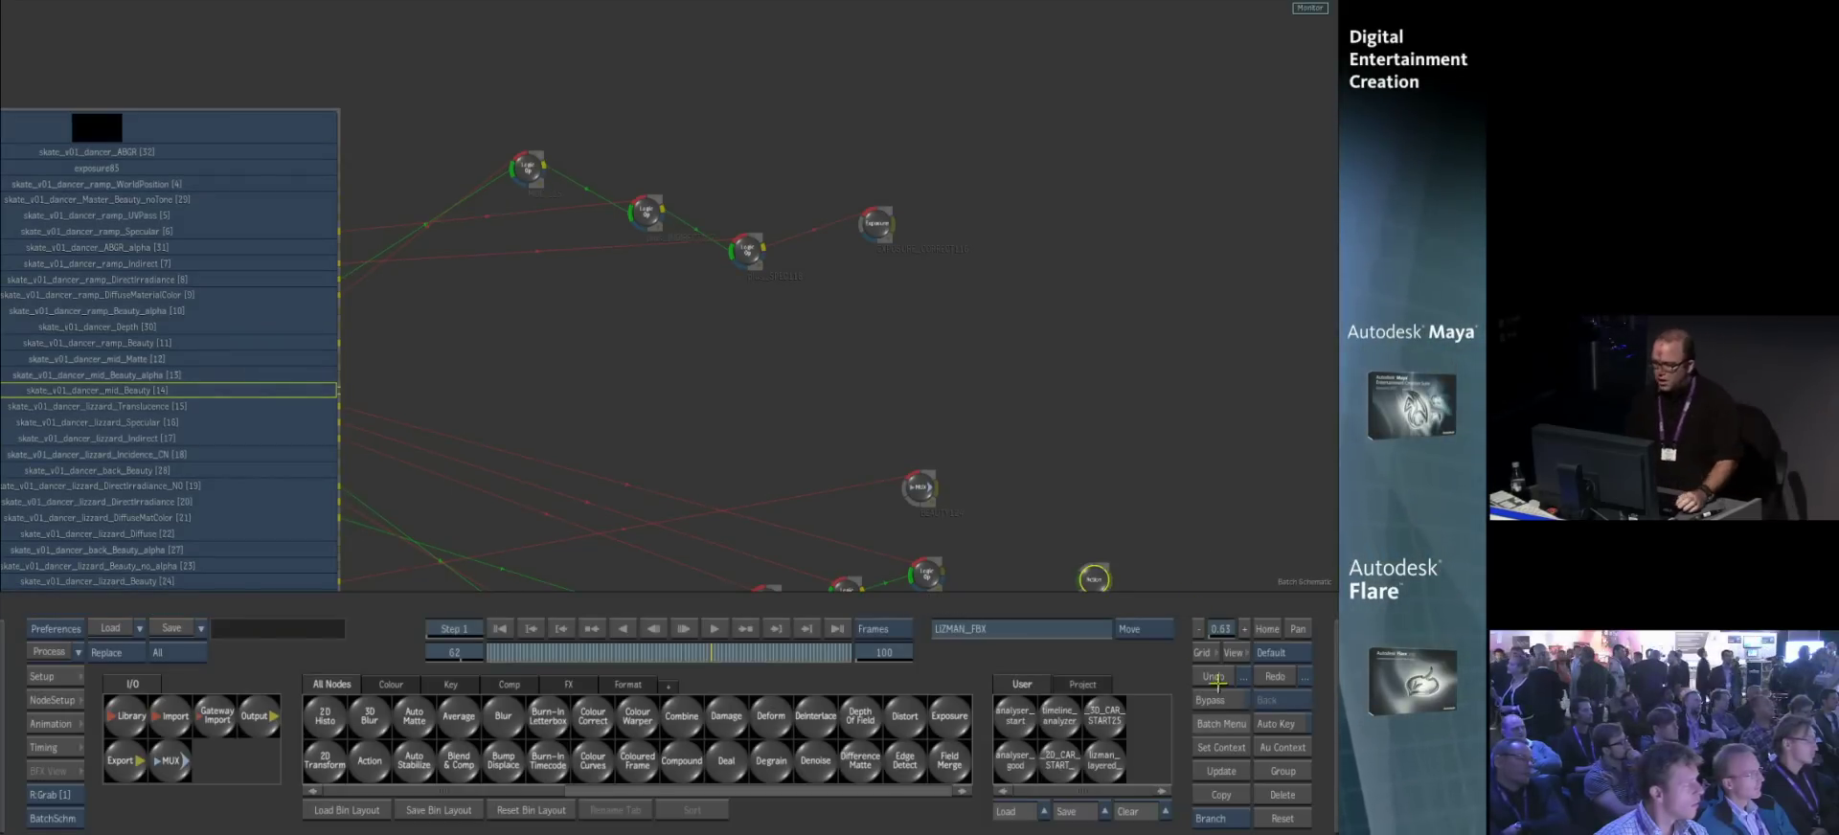
{"action": "left_click_drag", "start_coordinate": [1095, 579], "coordinate": [565, 56]}
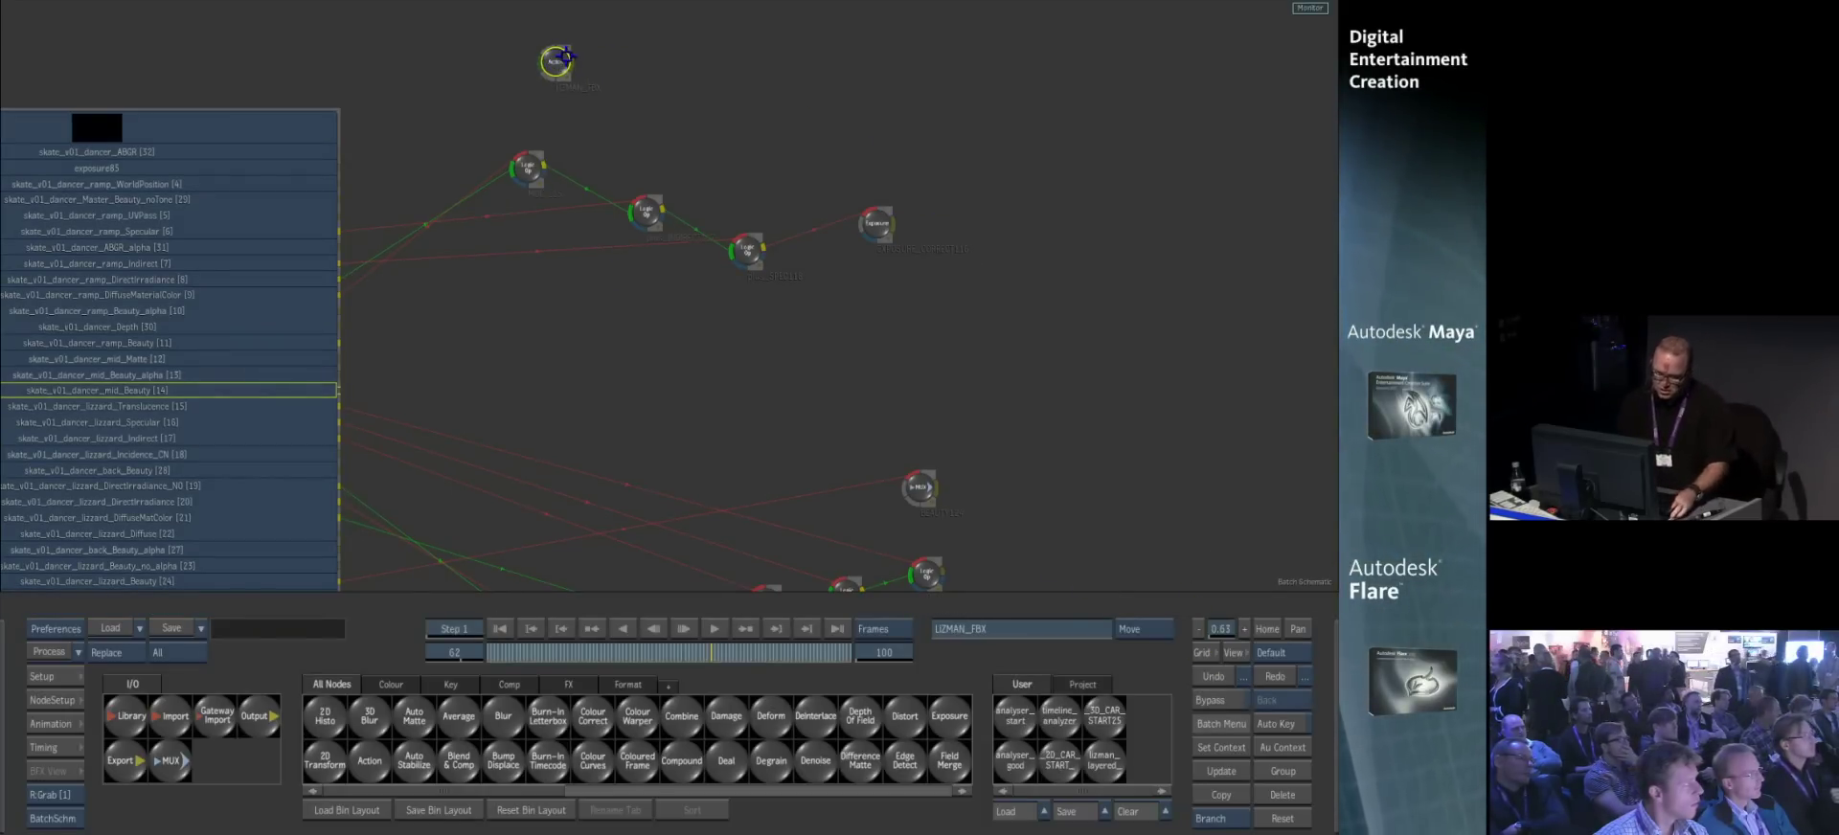
{"action": "left_click_drag", "start_coordinate": [515, 324], "coordinate": [559, 345], "text": "ctrl"}
{"action": "left_click_drag", "start_coordinate": [618, 134], "coordinate": [724, 389]}
{"action": "left_click_drag", "start_coordinate": [625, 420], "coordinate": [772, 440], "text": "ctrl"}
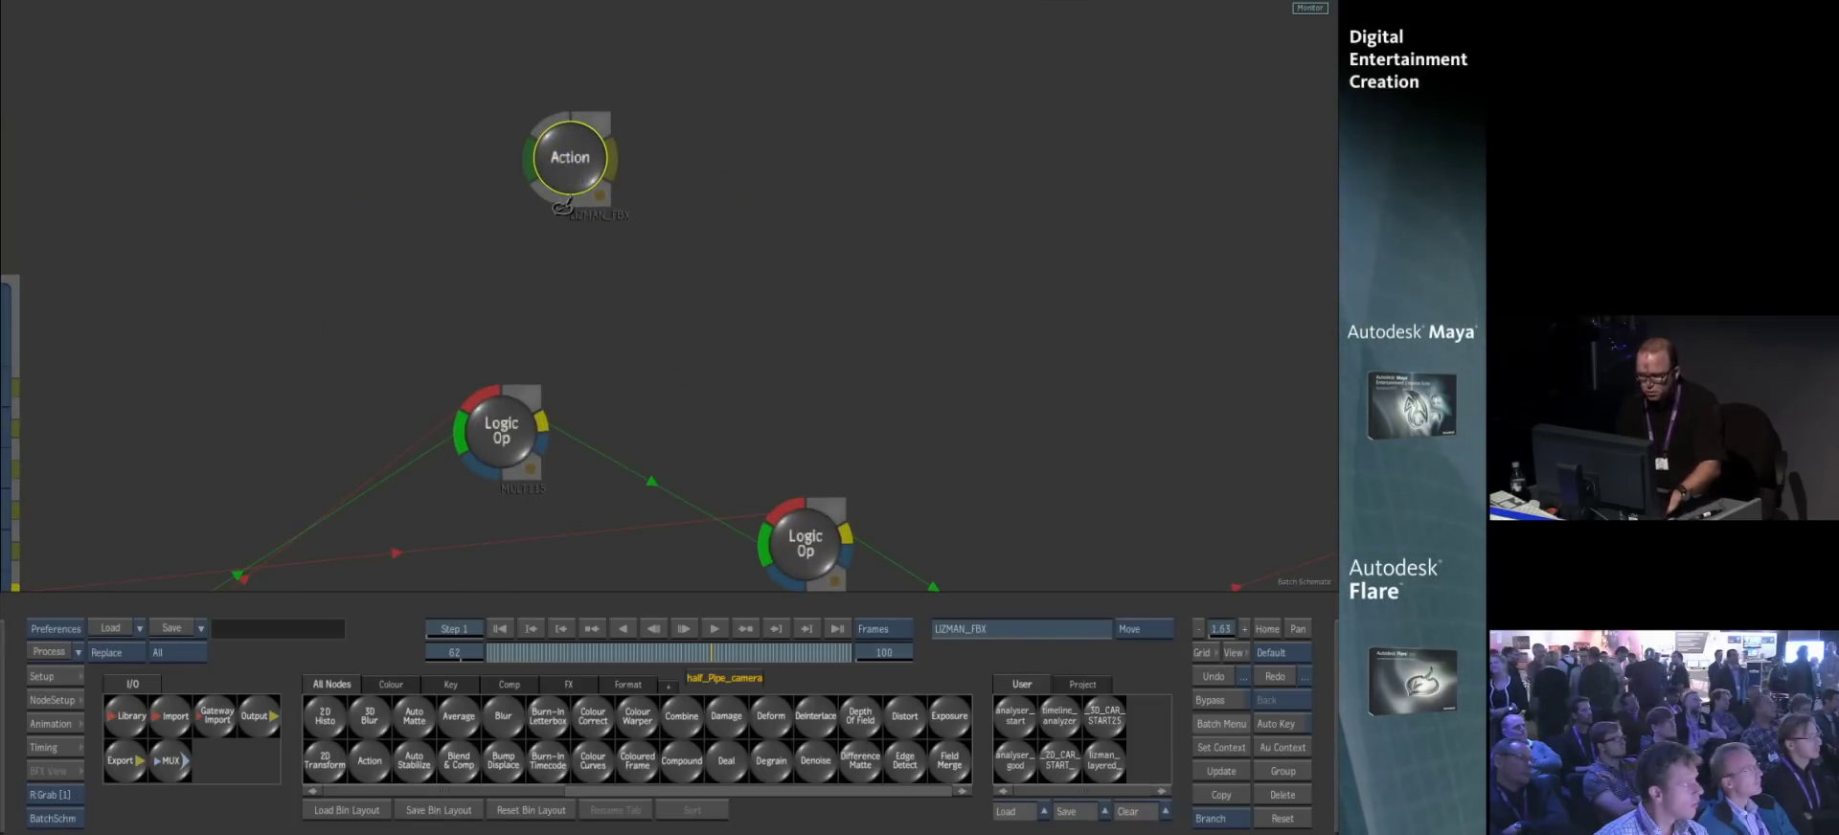
- Open the LIZMAN_FBX Action through its camera and turn on wireframe rendering
{"action": "double_click", "coordinate": [567, 219]}
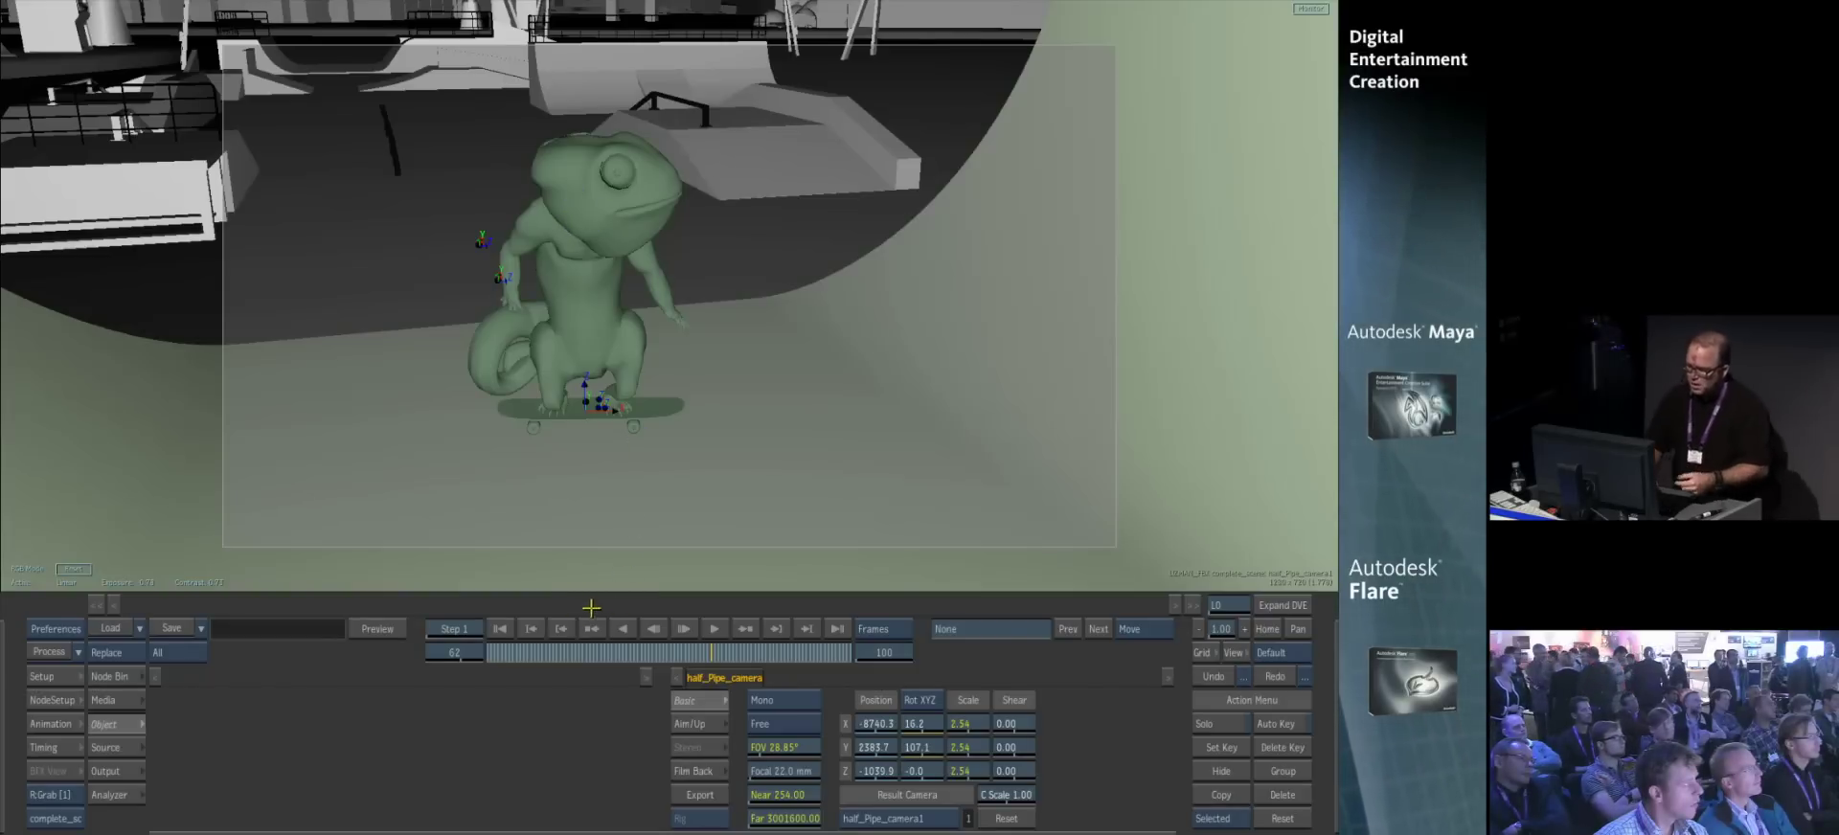
{"action": "left_click", "coordinate": [52, 700]}
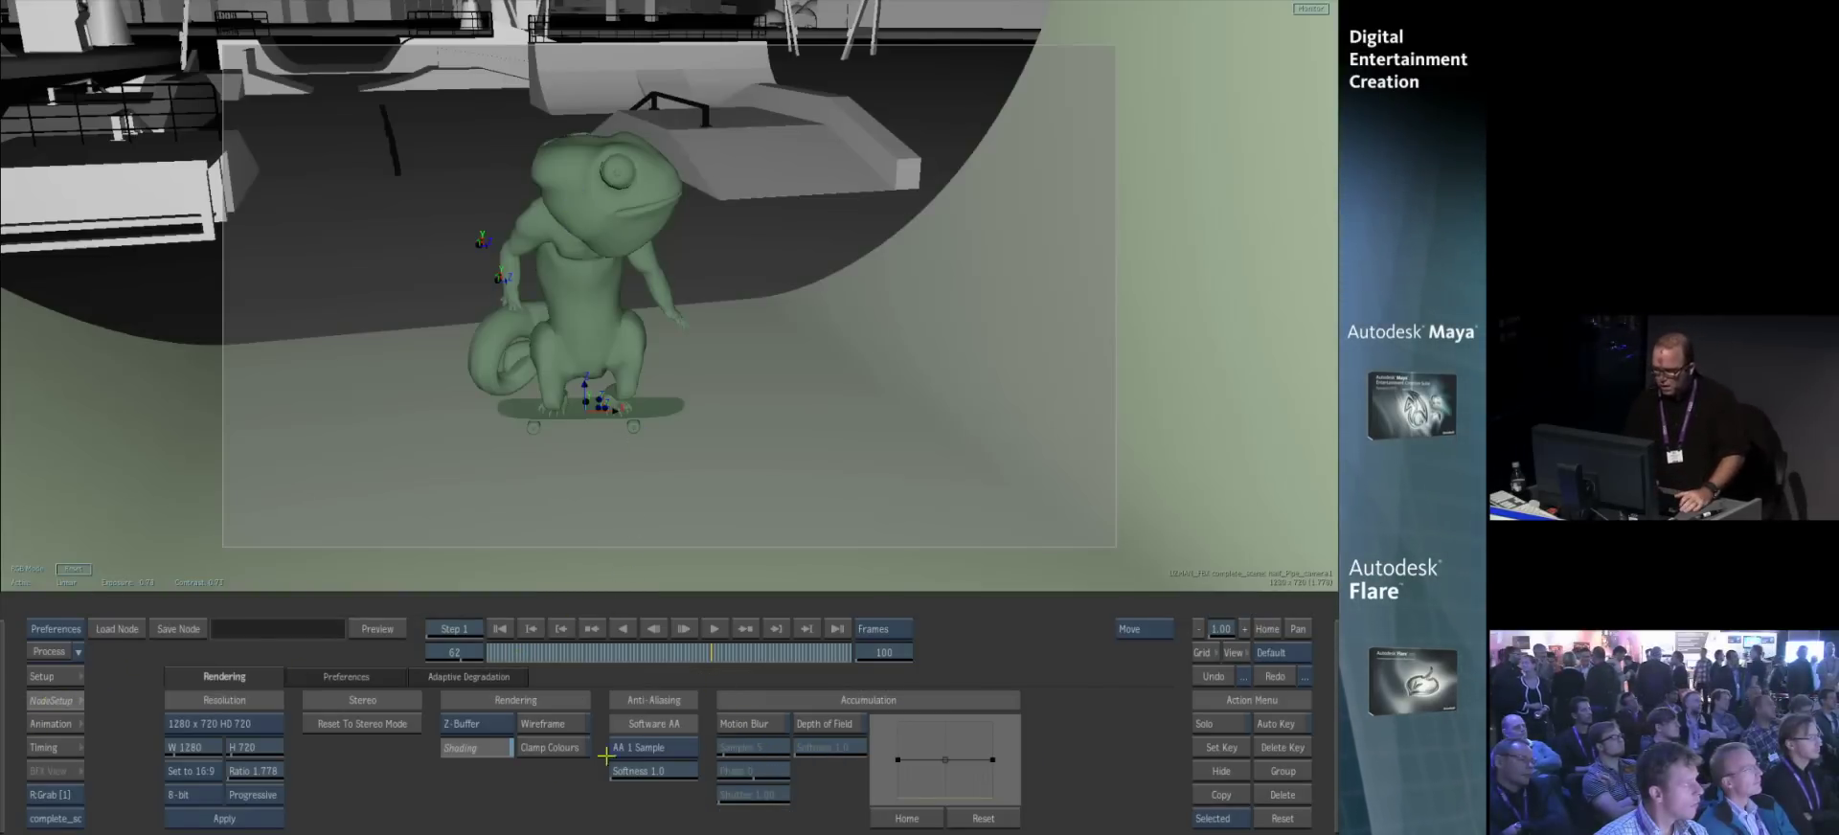
{"action": "left_click", "coordinate": [546, 724]}
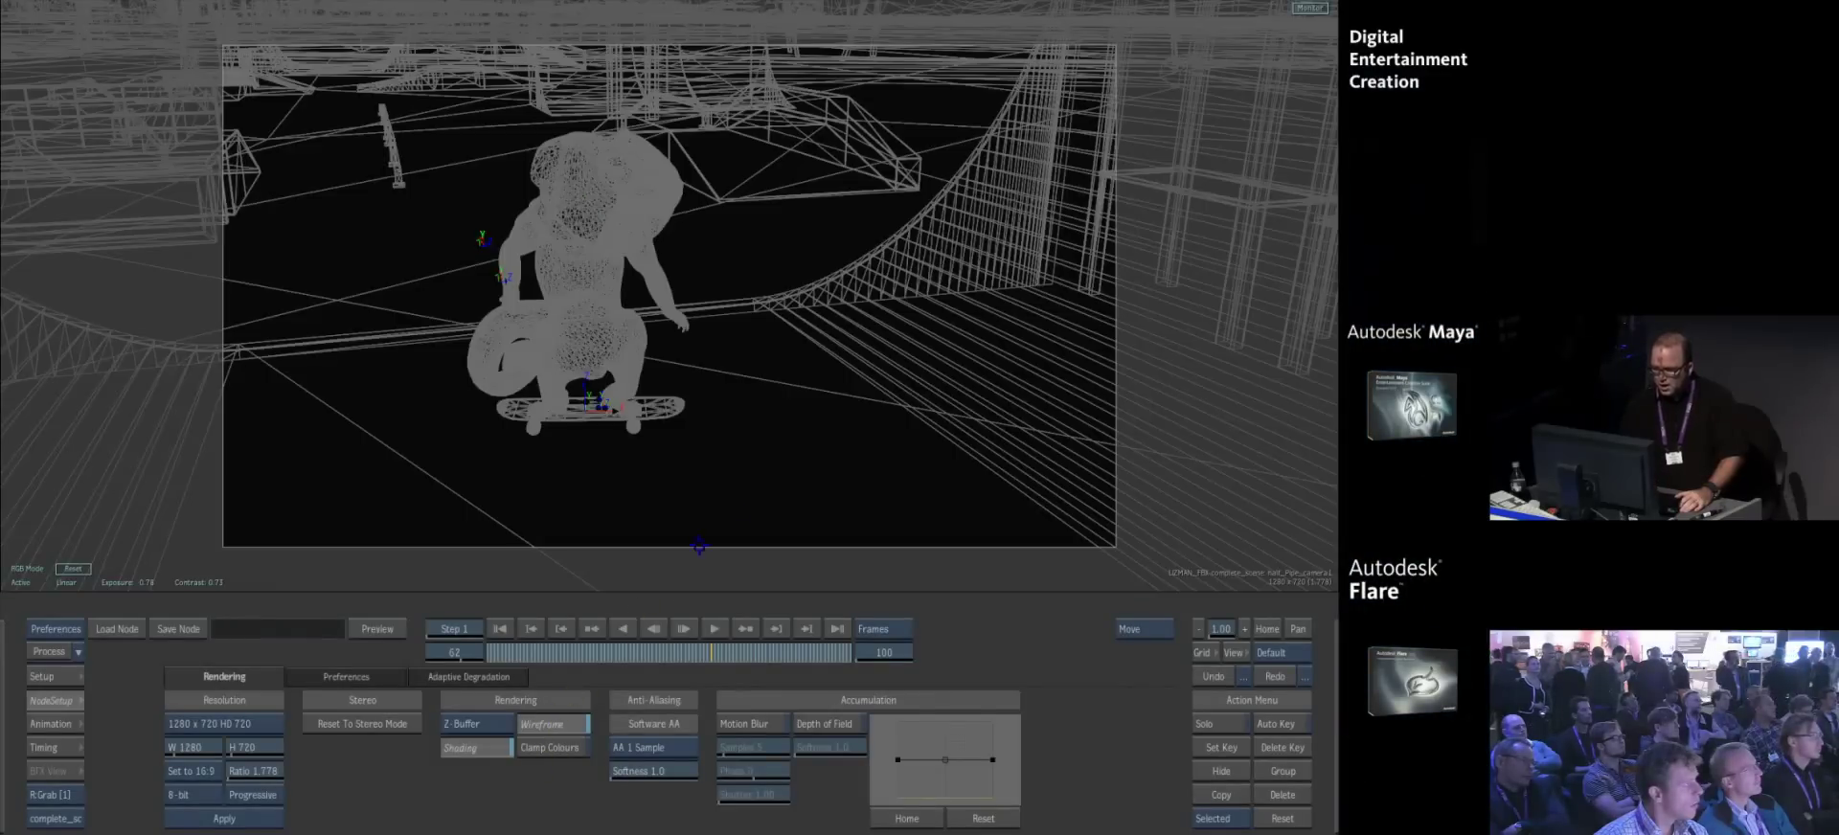
- Scrub to frame 45 and select different scene geometries, such as the street foreground and background buildings, to examine how the model is divided
{"action": "mouse_move", "coordinate": [671, 653]}
{"action": "left_mouse_down"}
{"action": "mouse_move", "coordinate": [593, 668]}
{"action": "mouse_move", "coordinate": [652, 670]}
{"action": "left_mouse_up"}
{"action": "left_click", "coordinate": [735, 196]}
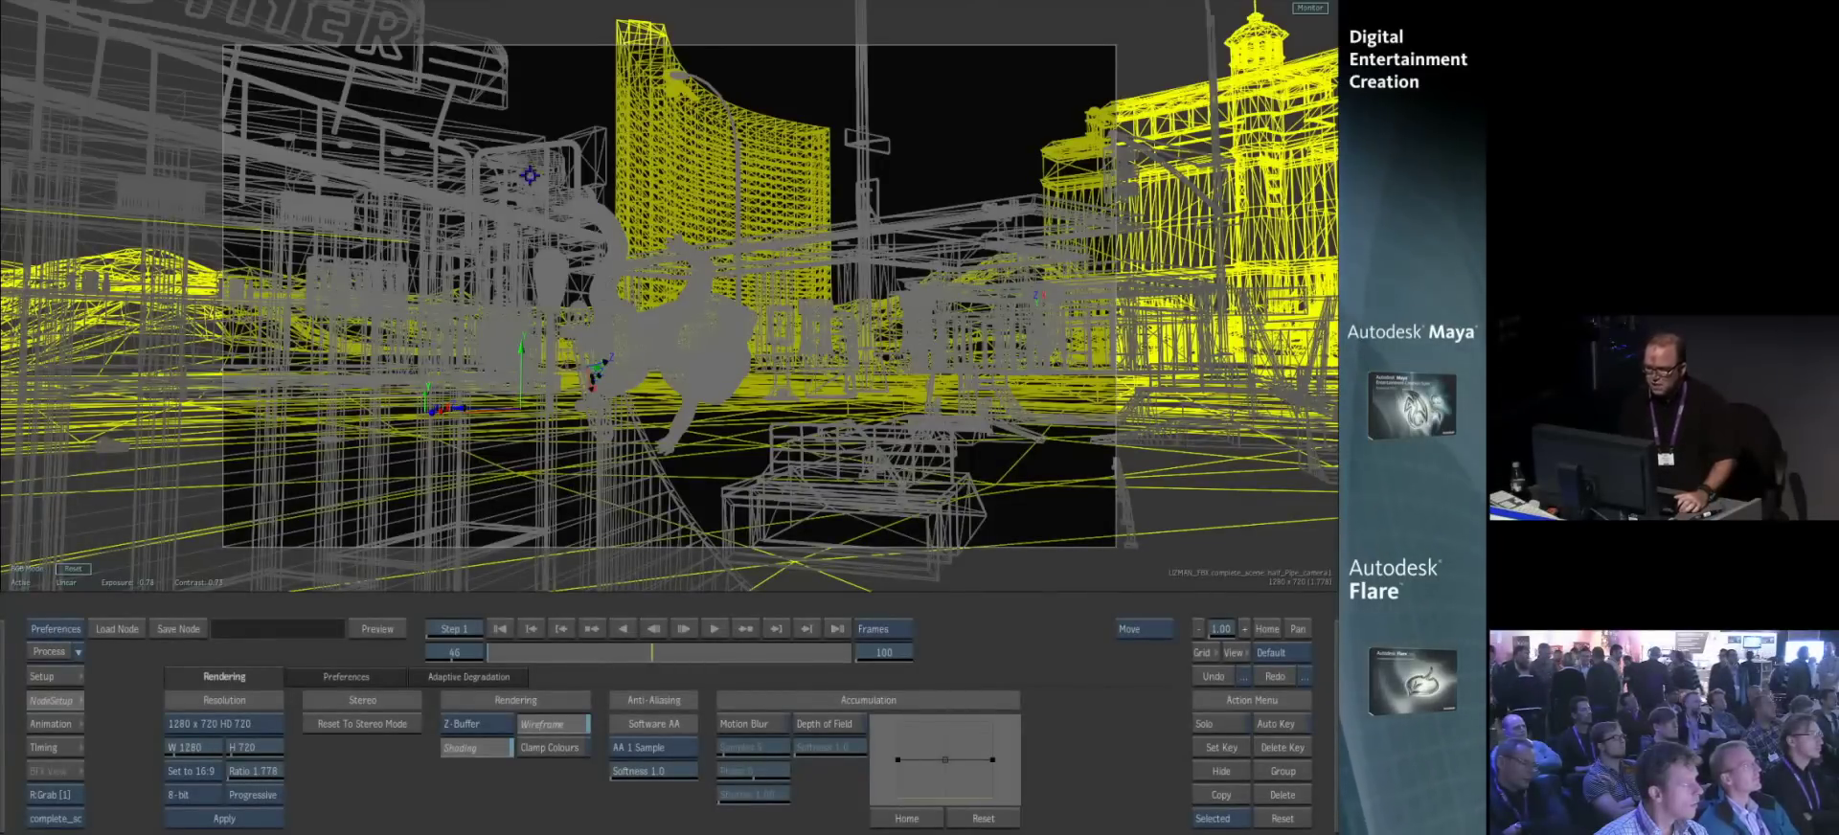
{"action": "left_click", "coordinate": [431, 61]}
{"action": "left_click", "coordinate": [403, 137]}
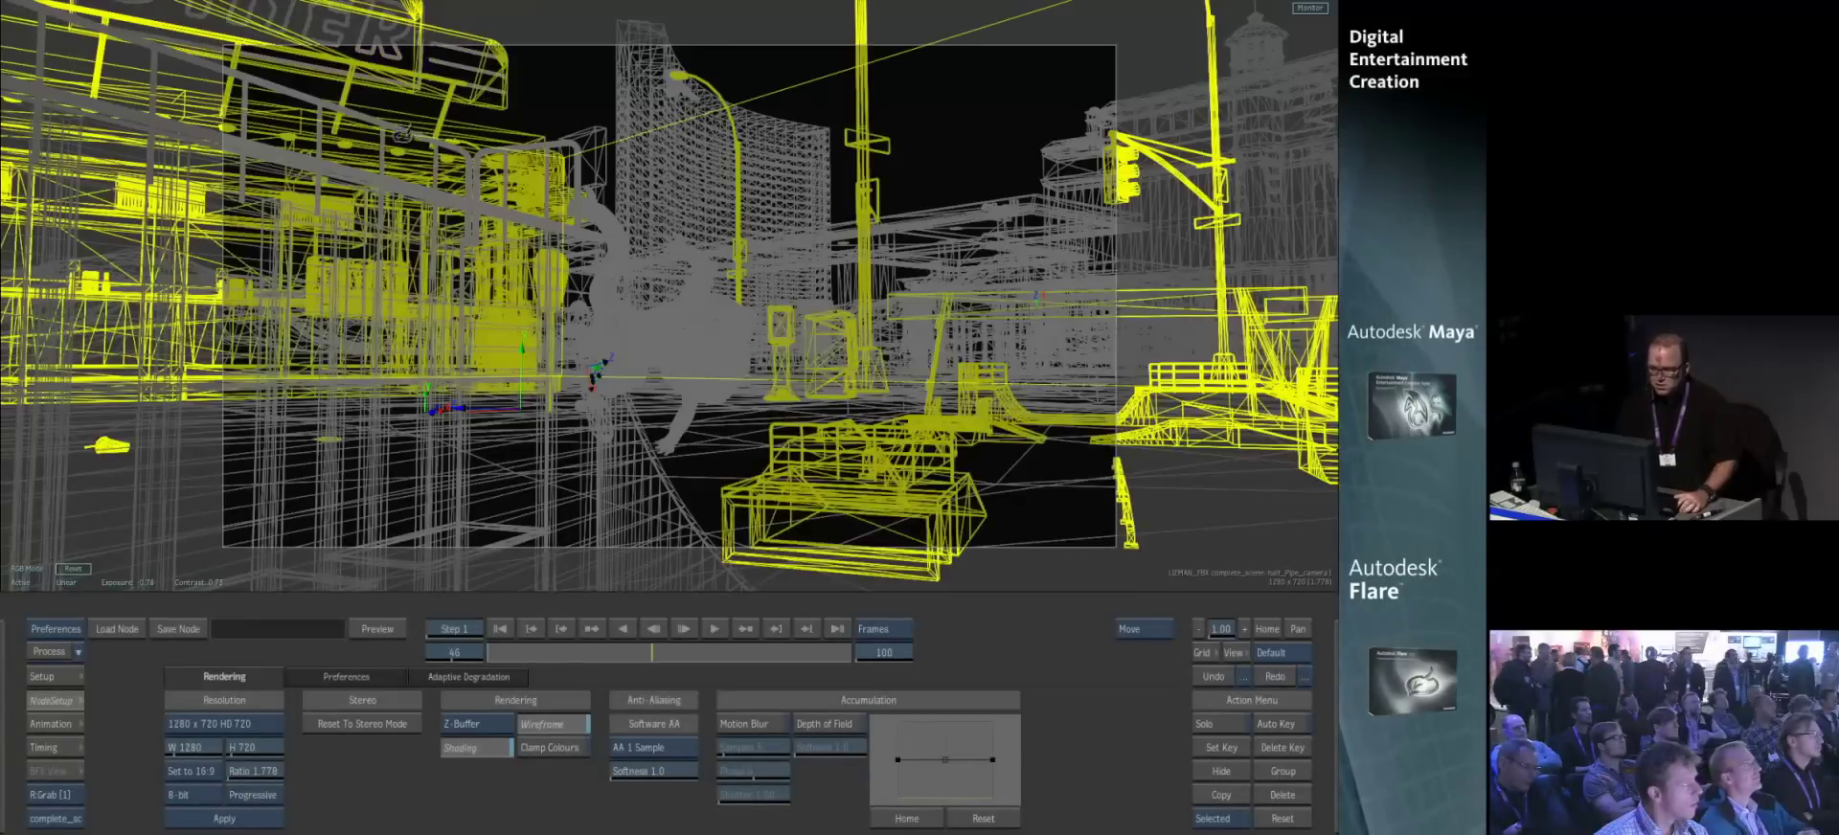
{"action": "left_click", "coordinate": [705, 339]}
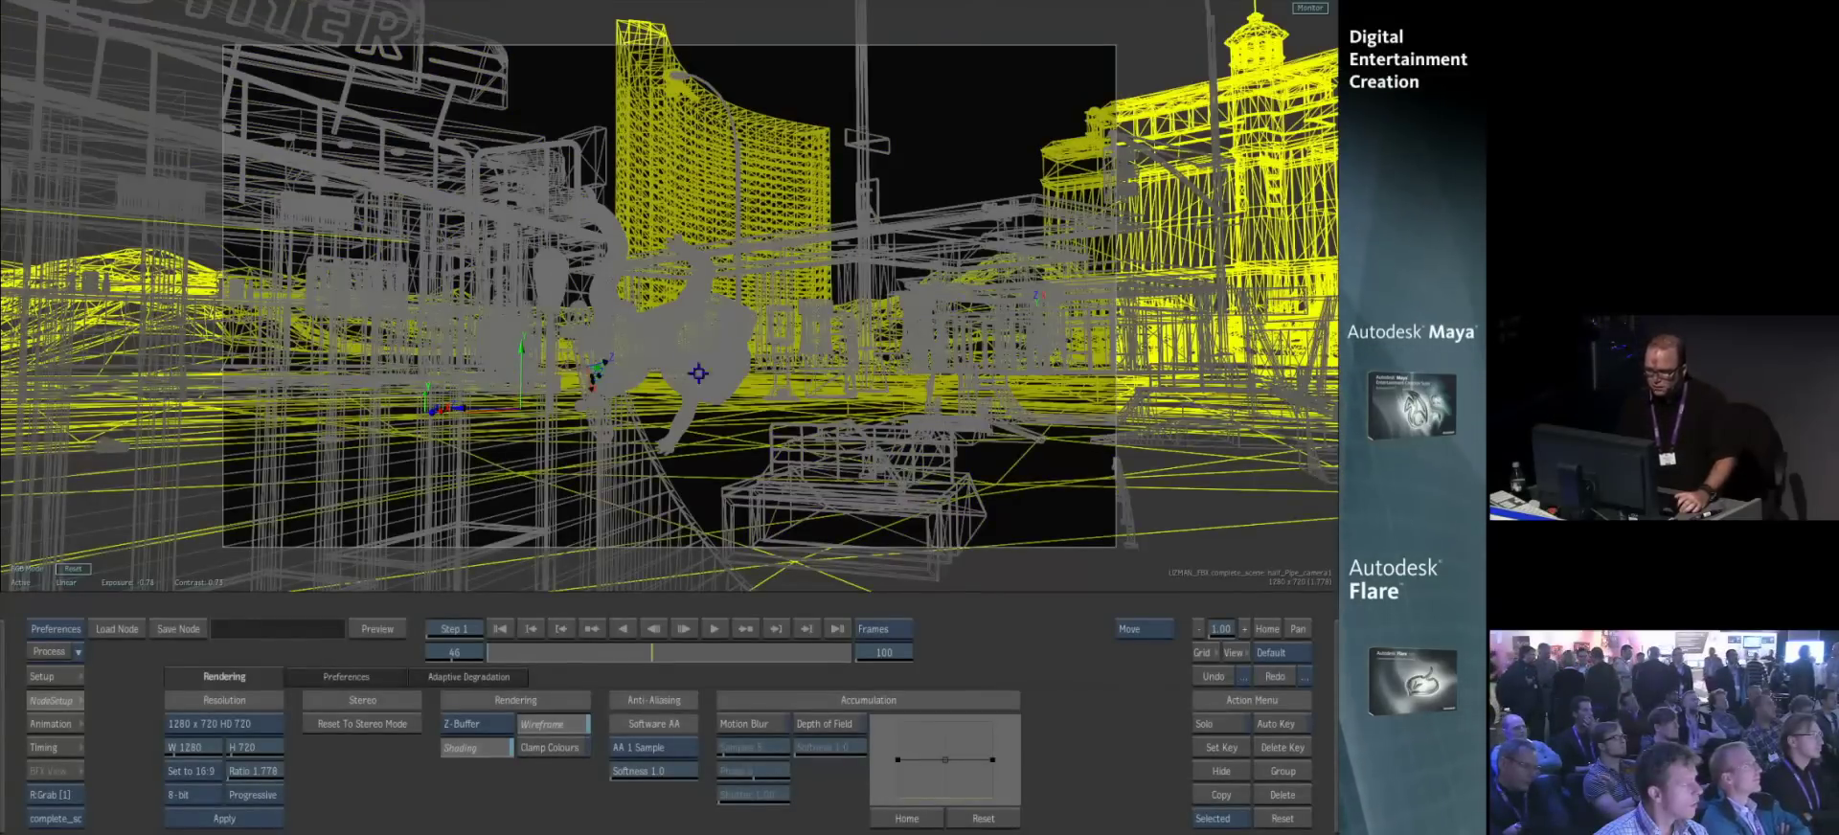
{"action": "left_click", "coordinate": [593, 207]}
{"action": "left_click", "coordinate": [676, 422]}
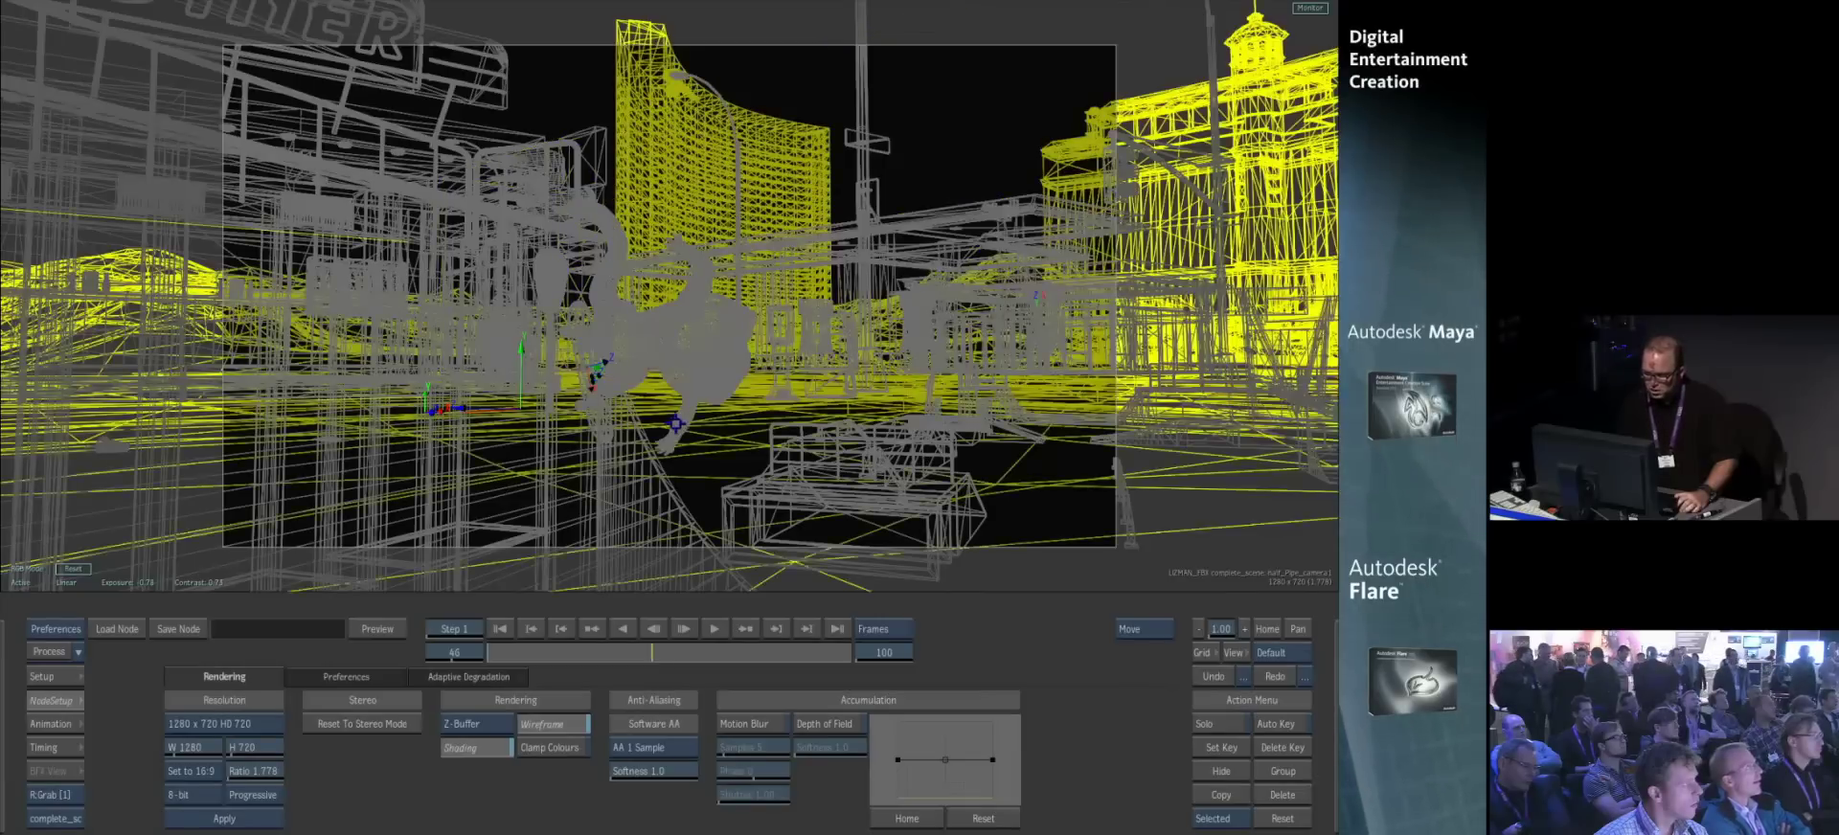
- Select the lizMan3 geometry in the Action schematic and scrub its cached animation in the camera view
{"action": "key", "text": "Escape"}
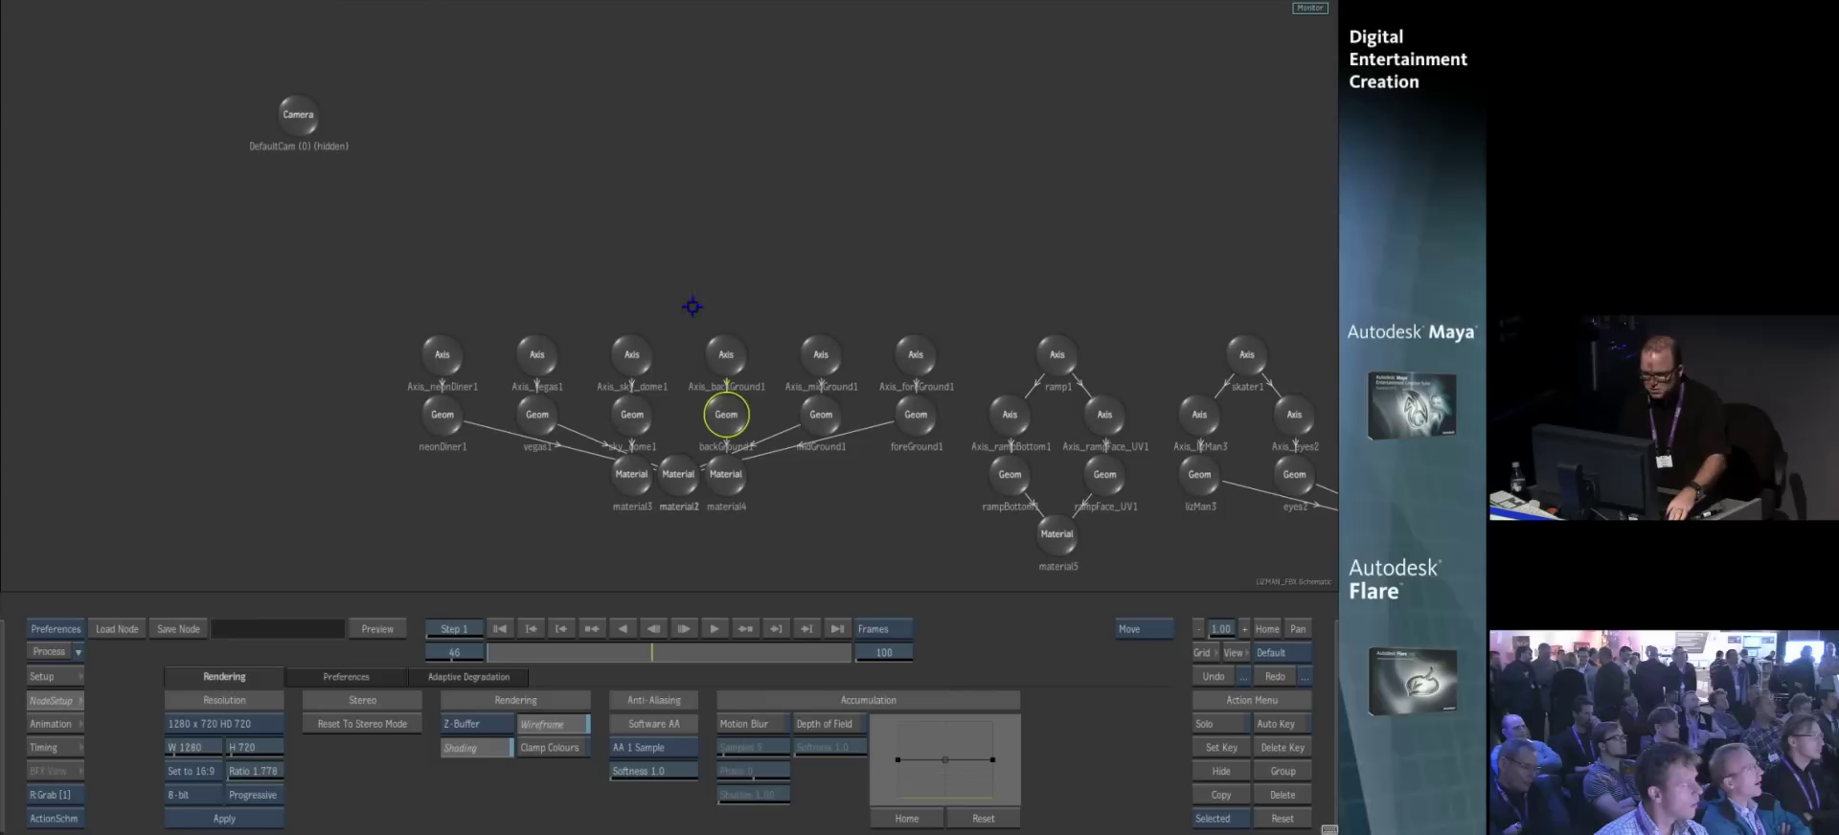
{"action": "left_click_drag", "start_coordinate": [994, 530], "coordinate": [403, 319]}
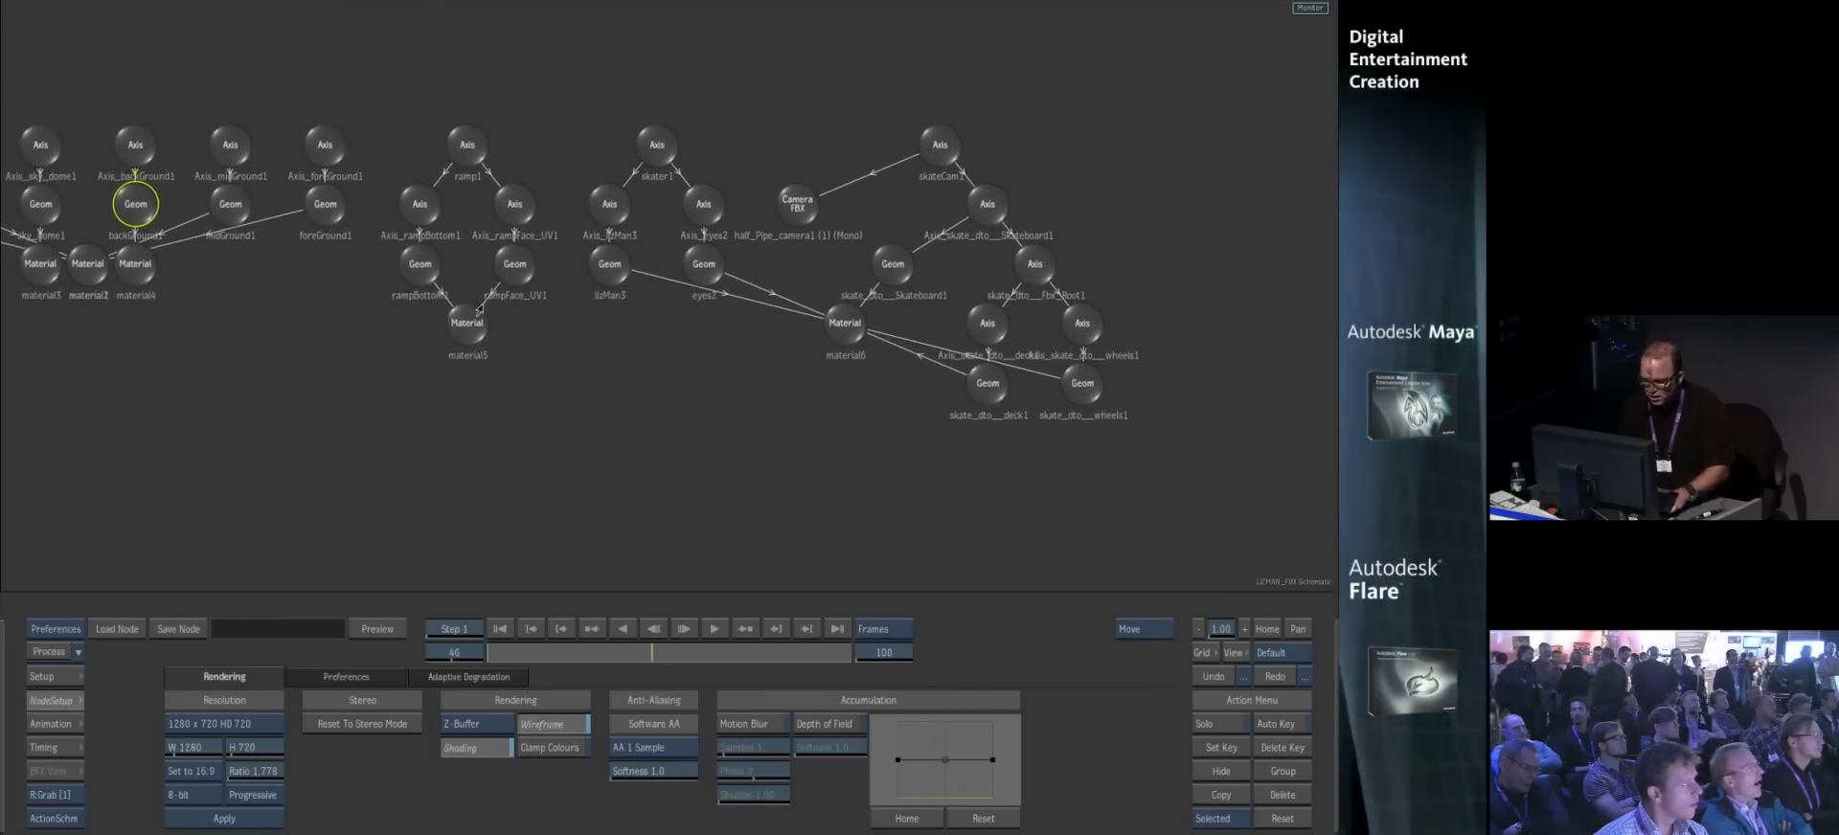
{"action": "left_click", "coordinate": [659, 143]}
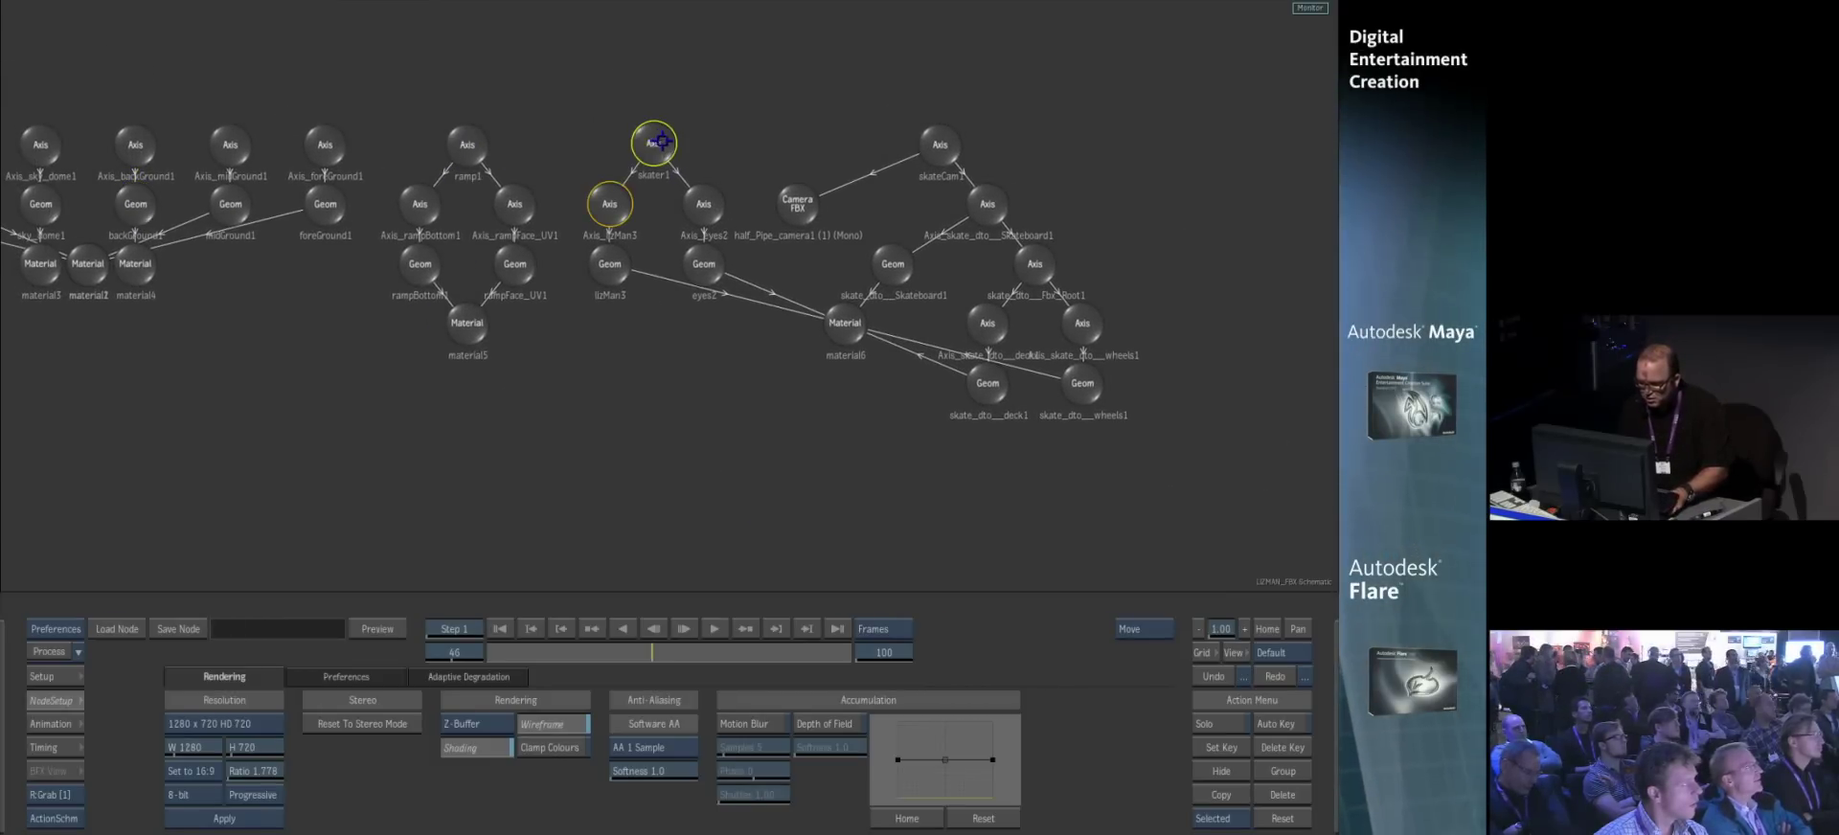
{"action": "left_click", "coordinate": [604, 276]}
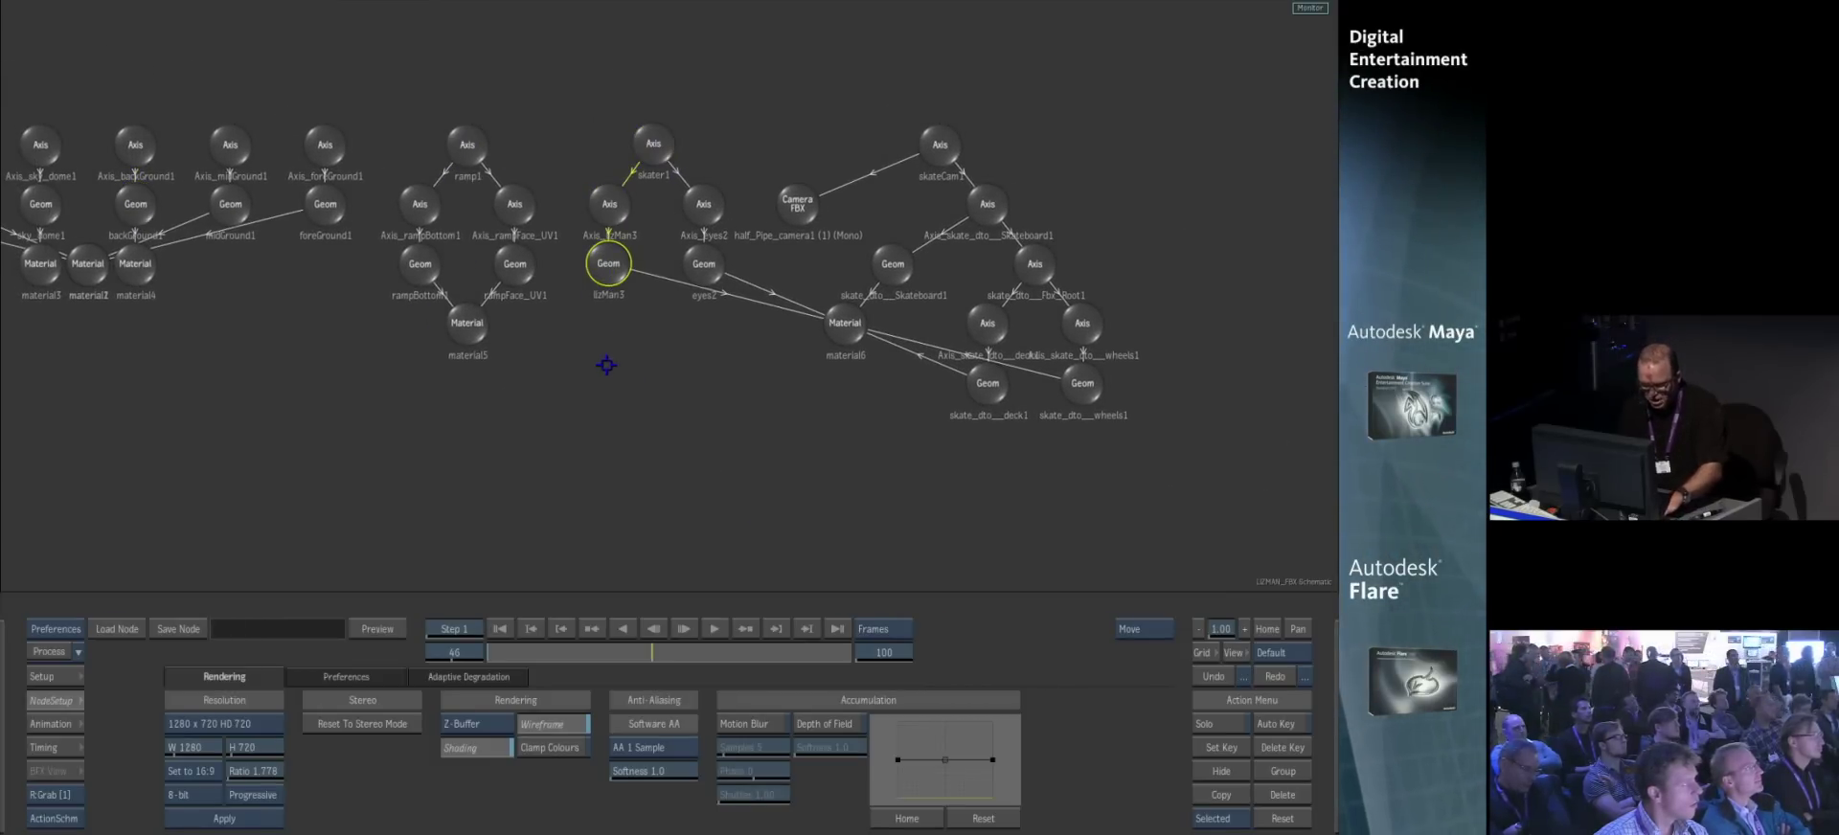
{"action": "key", "text": "F1"}
{"action": "left_click_drag", "start_coordinate": [653, 650], "coordinate": [644, 683]}
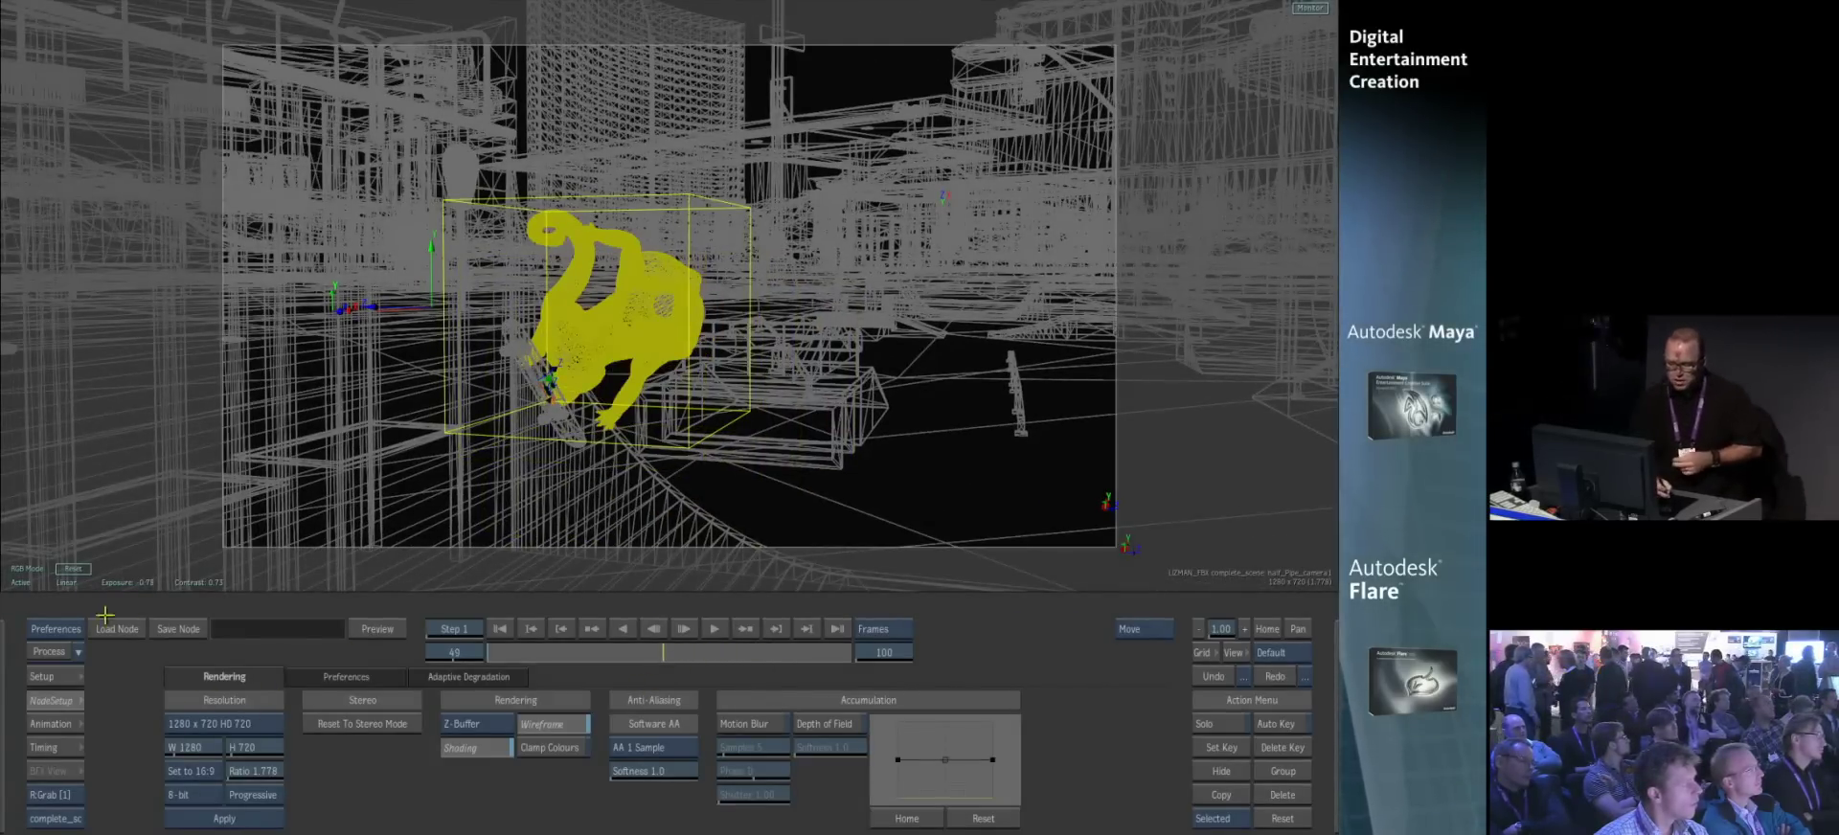
- Turn off wireframe rendering and enable ambient occlusion for the complete_scene output, toggling it to compare the shading
{"action": "left_click", "coordinate": [551, 724]}
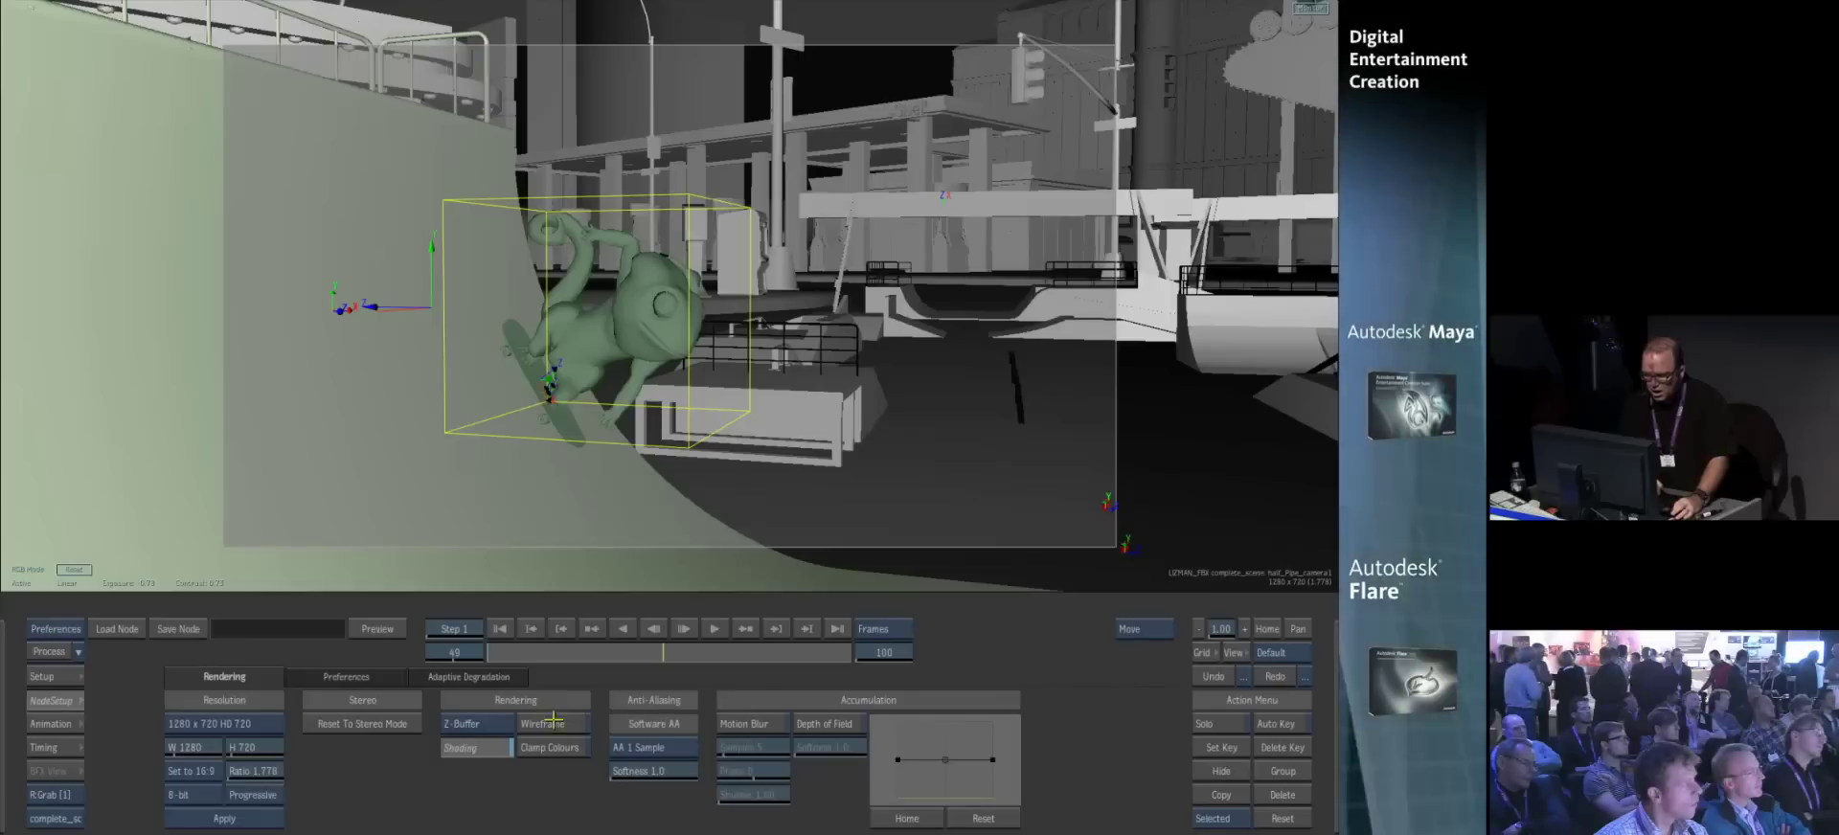
{"action": "left_click", "coordinate": [55, 700]}
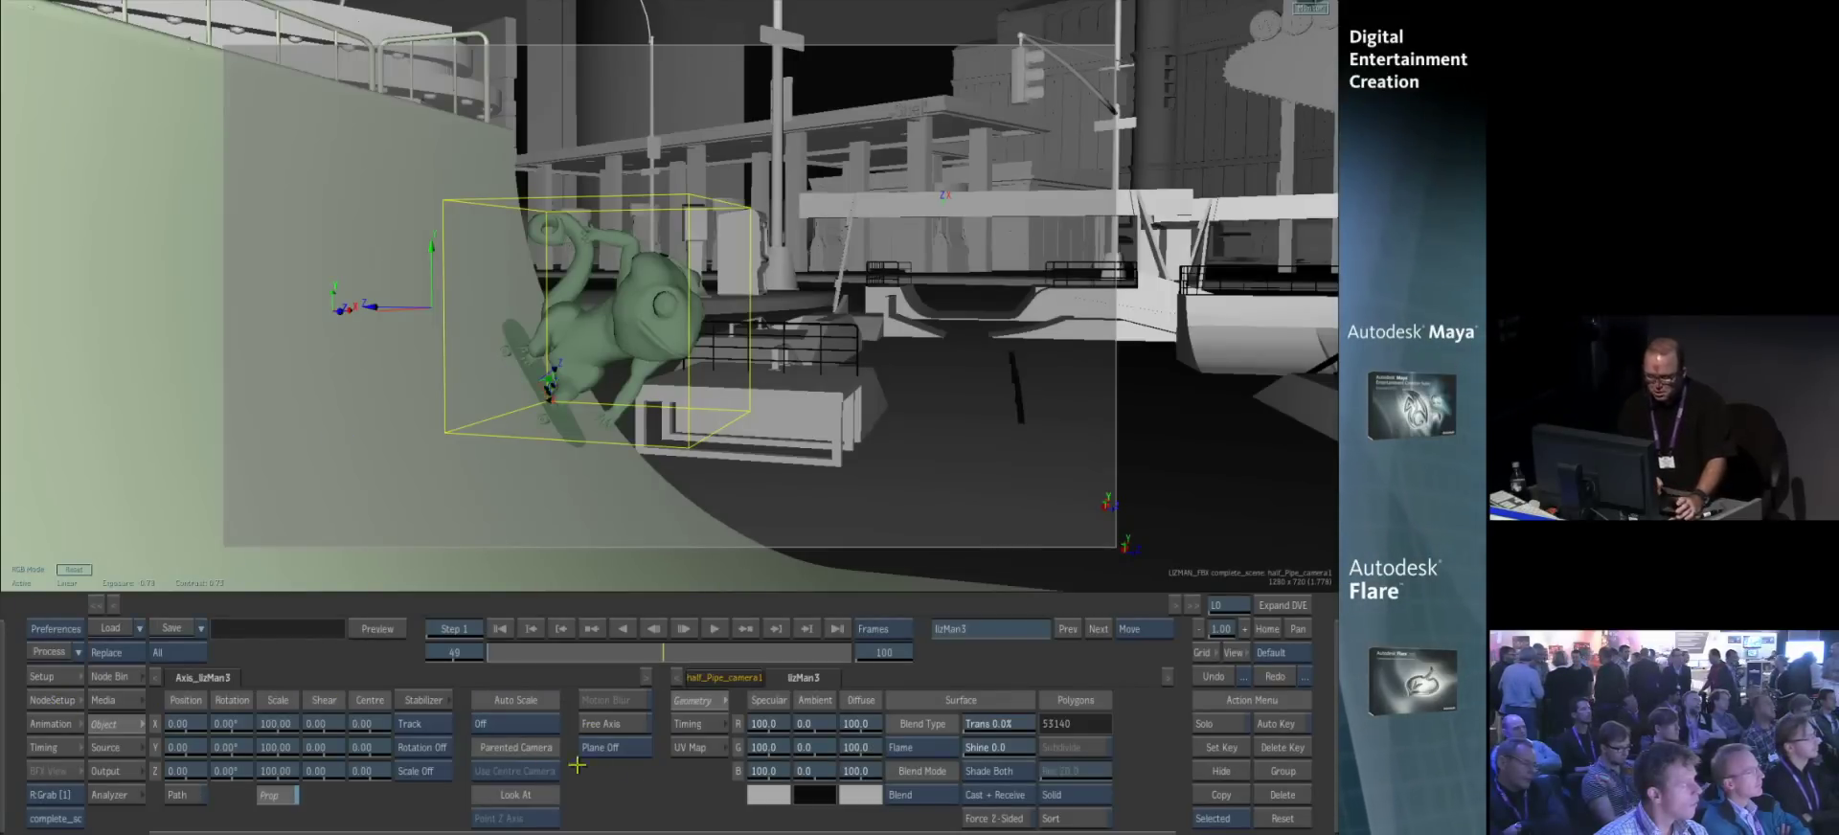
{"action": "left_click", "coordinate": [110, 771]}
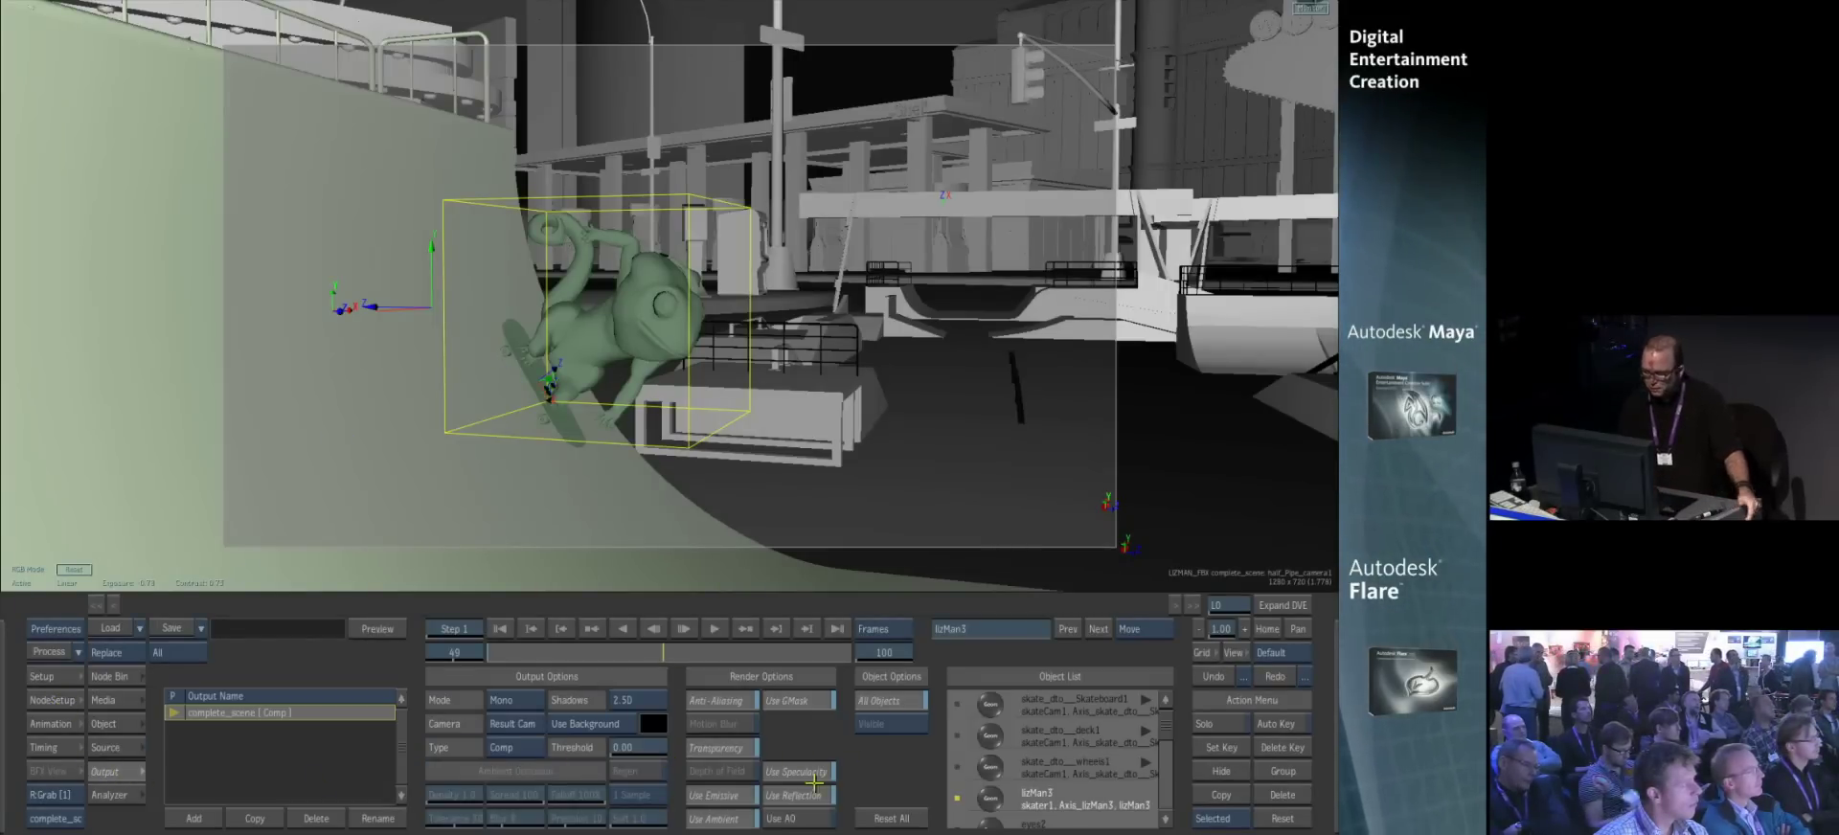
{"action": "left_click", "coordinate": [793, 819]}
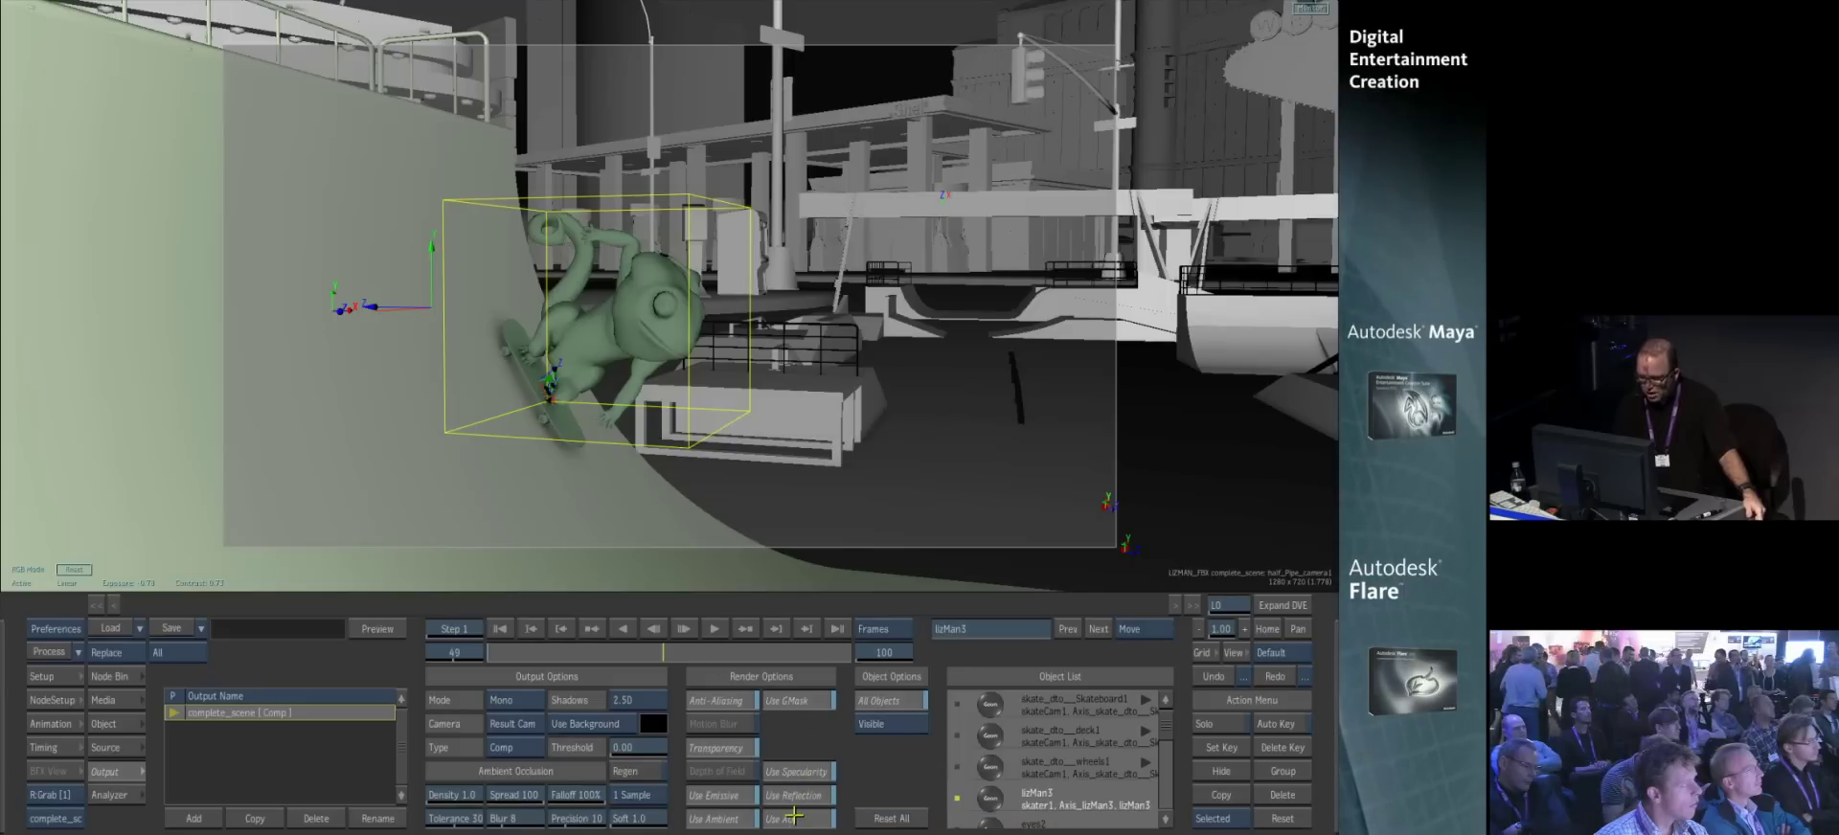
{"action": "left_click", "coordinate": [795, 818]}
{"action": "left_click", "coordinate": [795, 818]}
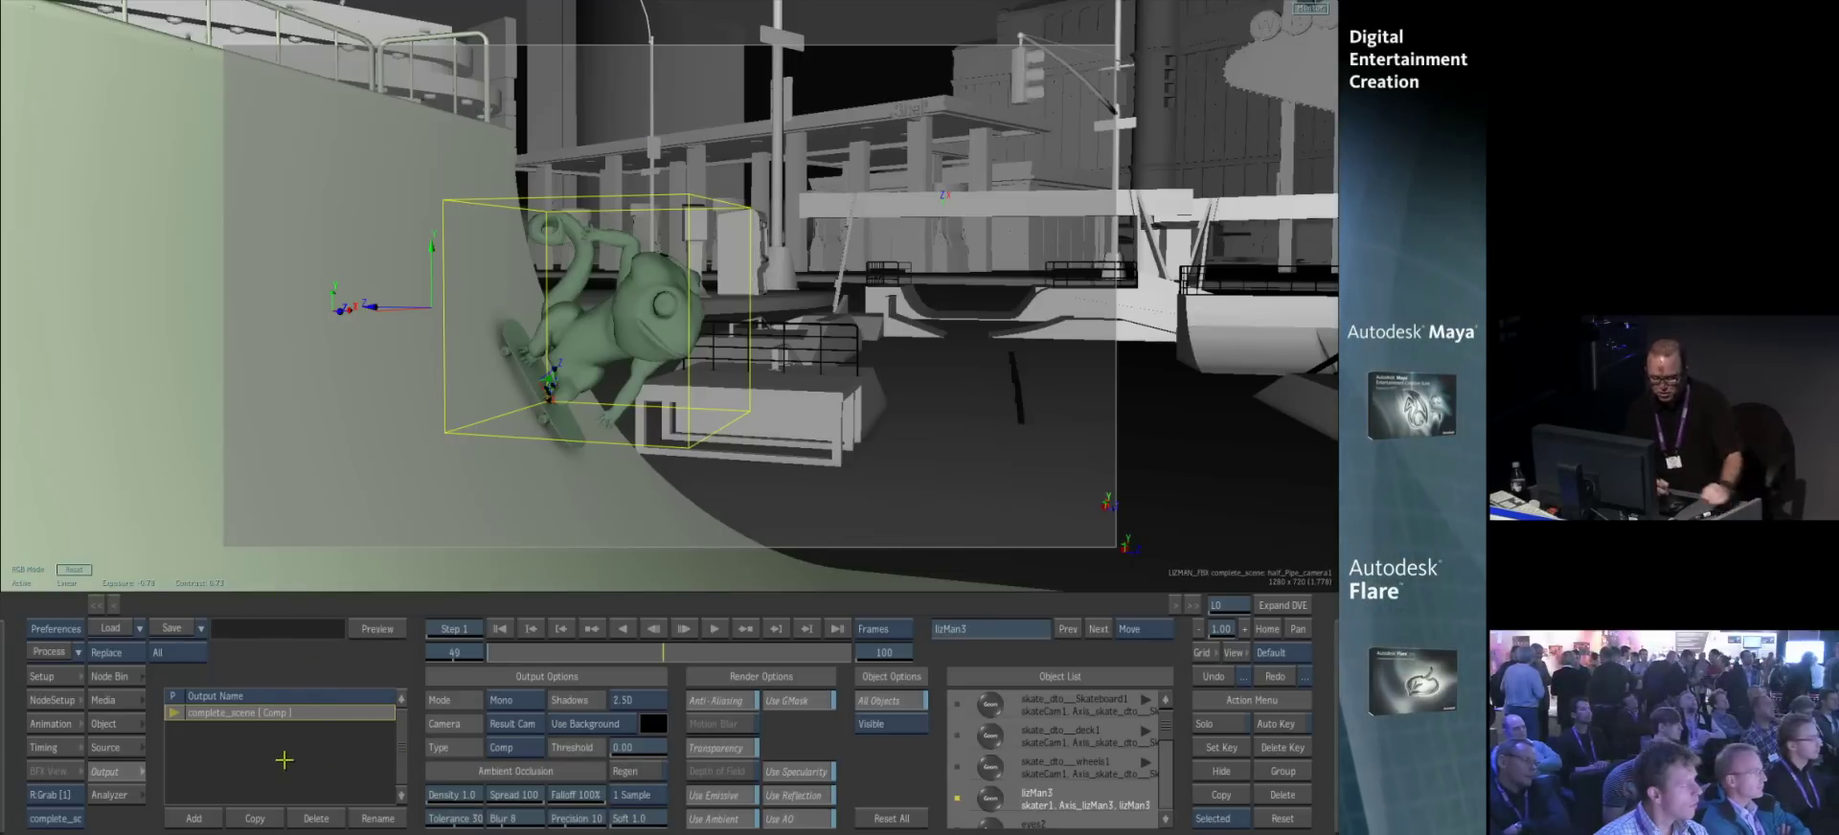
- Add a media input to the LIZMAN_FBX Action in the batch schematic and connect the Master_Beauty_noTone pass to it
{"action": "key", "text": "Escape"}
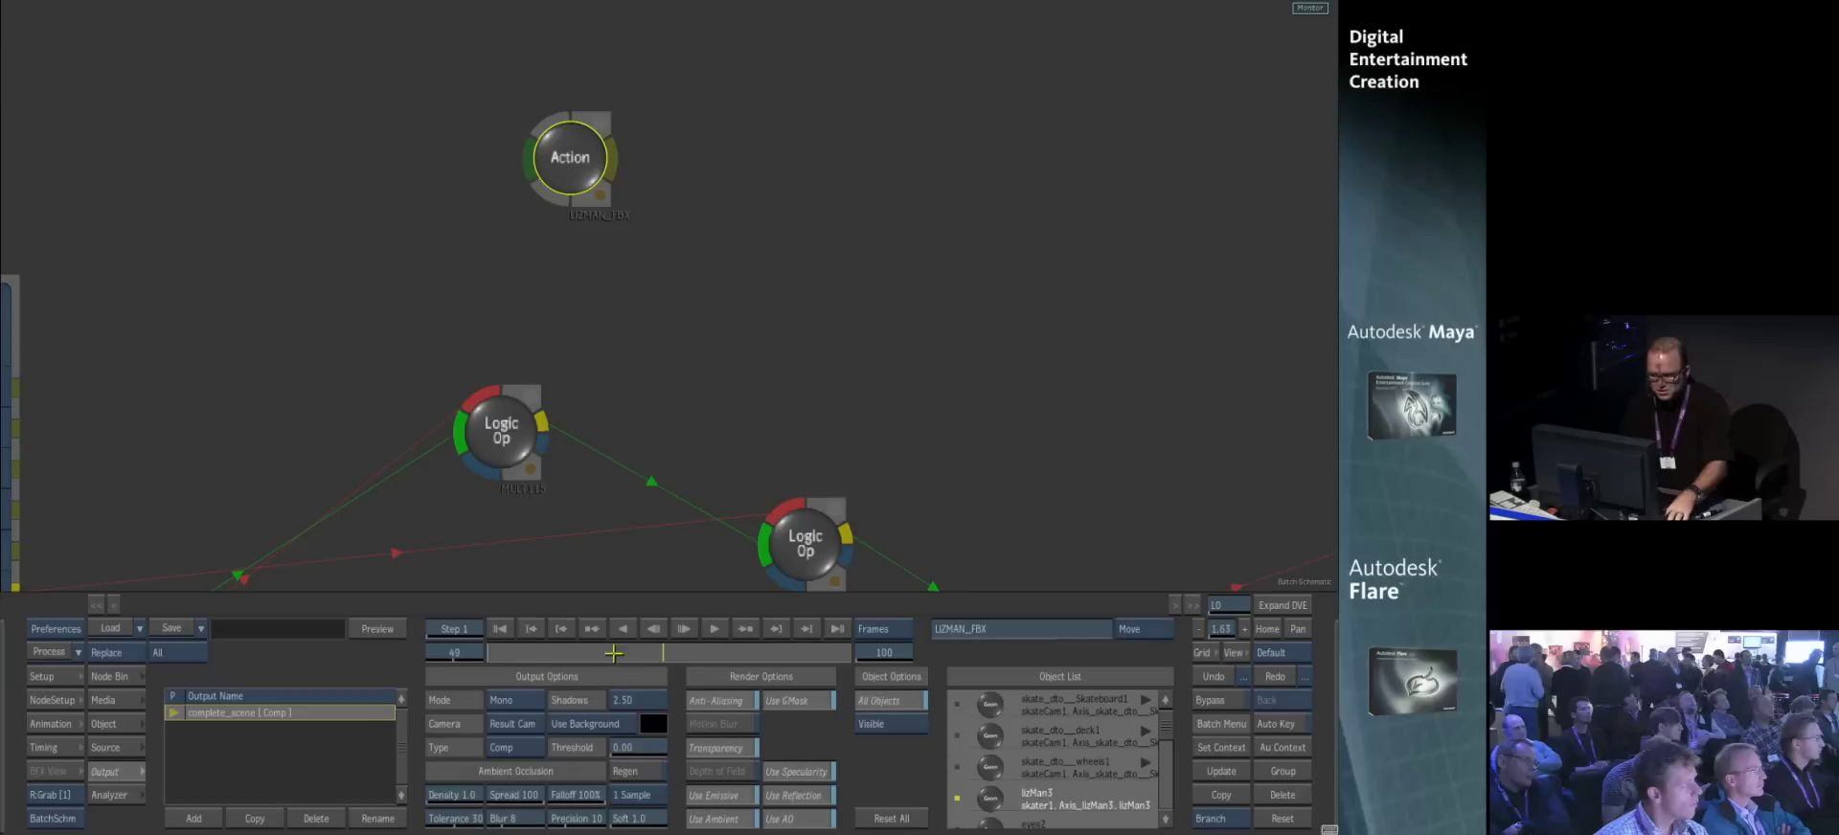
{"action": "left_click_drag", "start_coordinate": [561, 167], "coordinate": [665, 140]}
{"action": "key", "text": "n"}
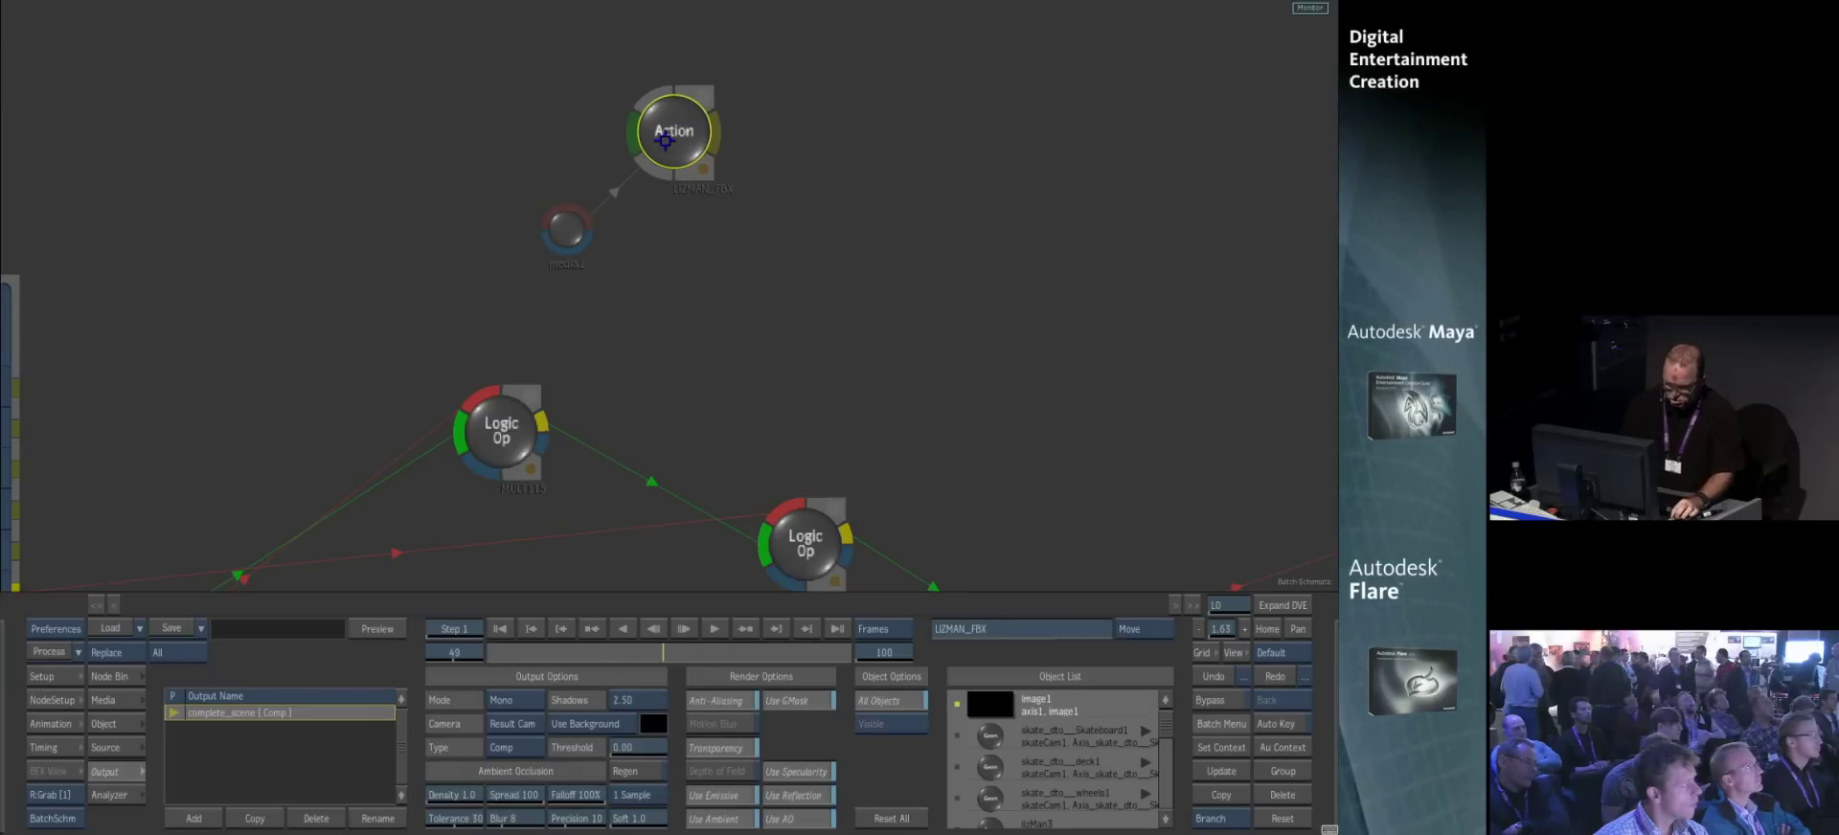
{"action": "left_click_drag", "start_coordinate": [568, 353], "coordinate": [880, 274]}
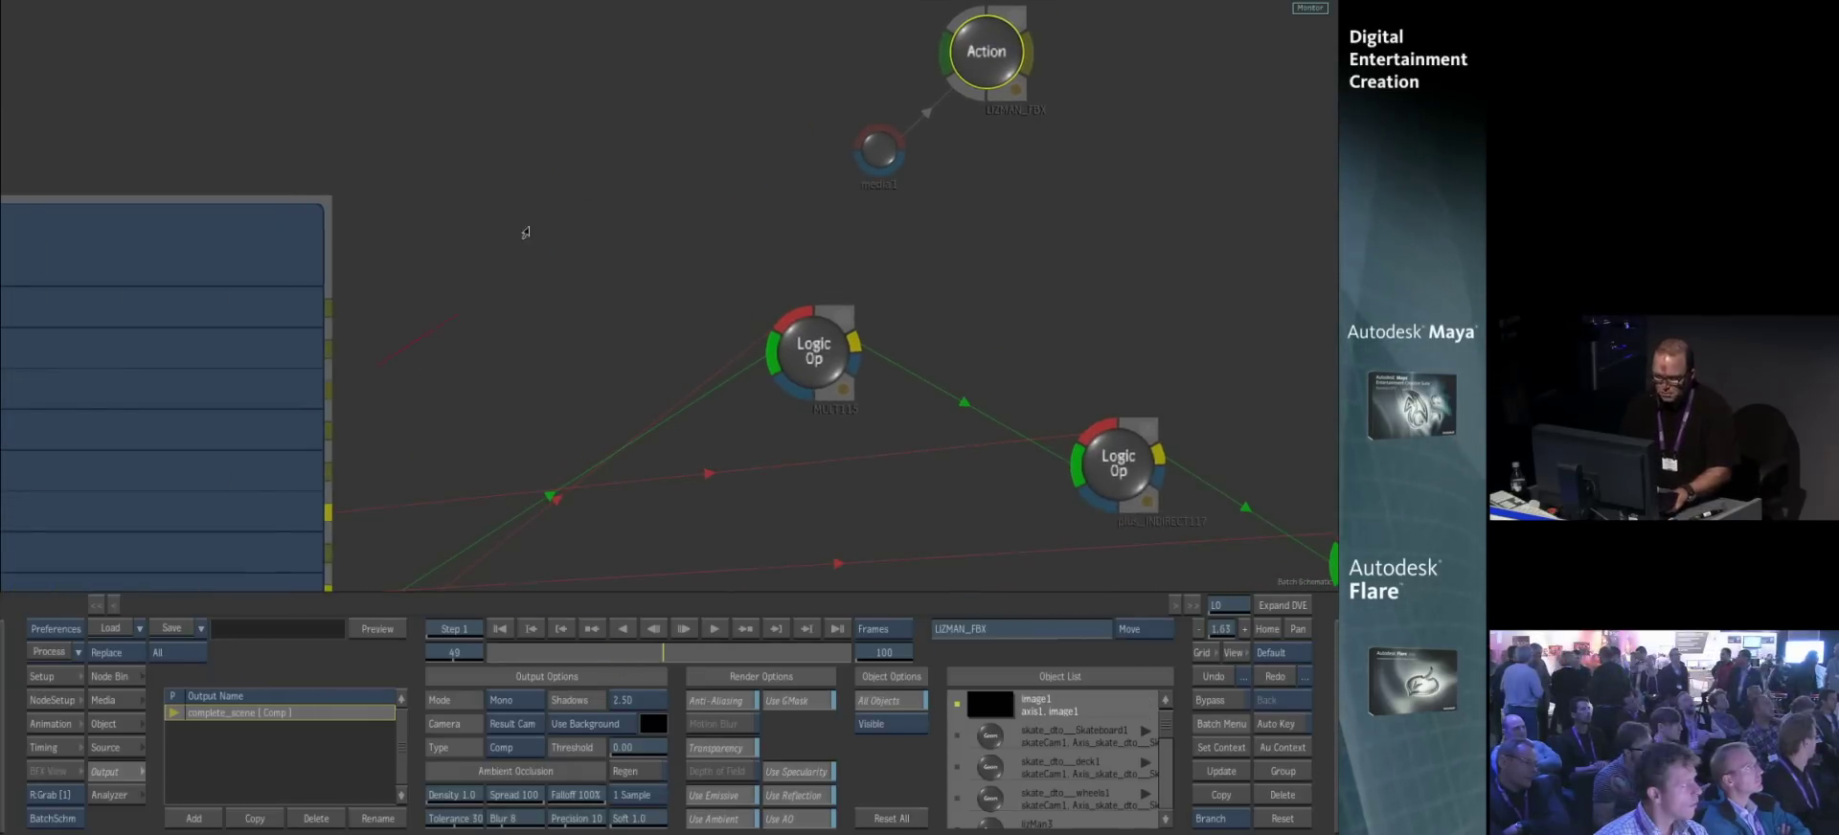
{"action": "left_click_drag", "start_coordinate": [572, 339], "coordinate": [520, 328], "text": "ctrl"}
{"action": "left_click_drag", "start_coordinate": [815, 192], "coordinate": [735, 193]}
{"action": "left_click_drag", "start_coordinate": [895, 124], "coordinate": [920, 111]}
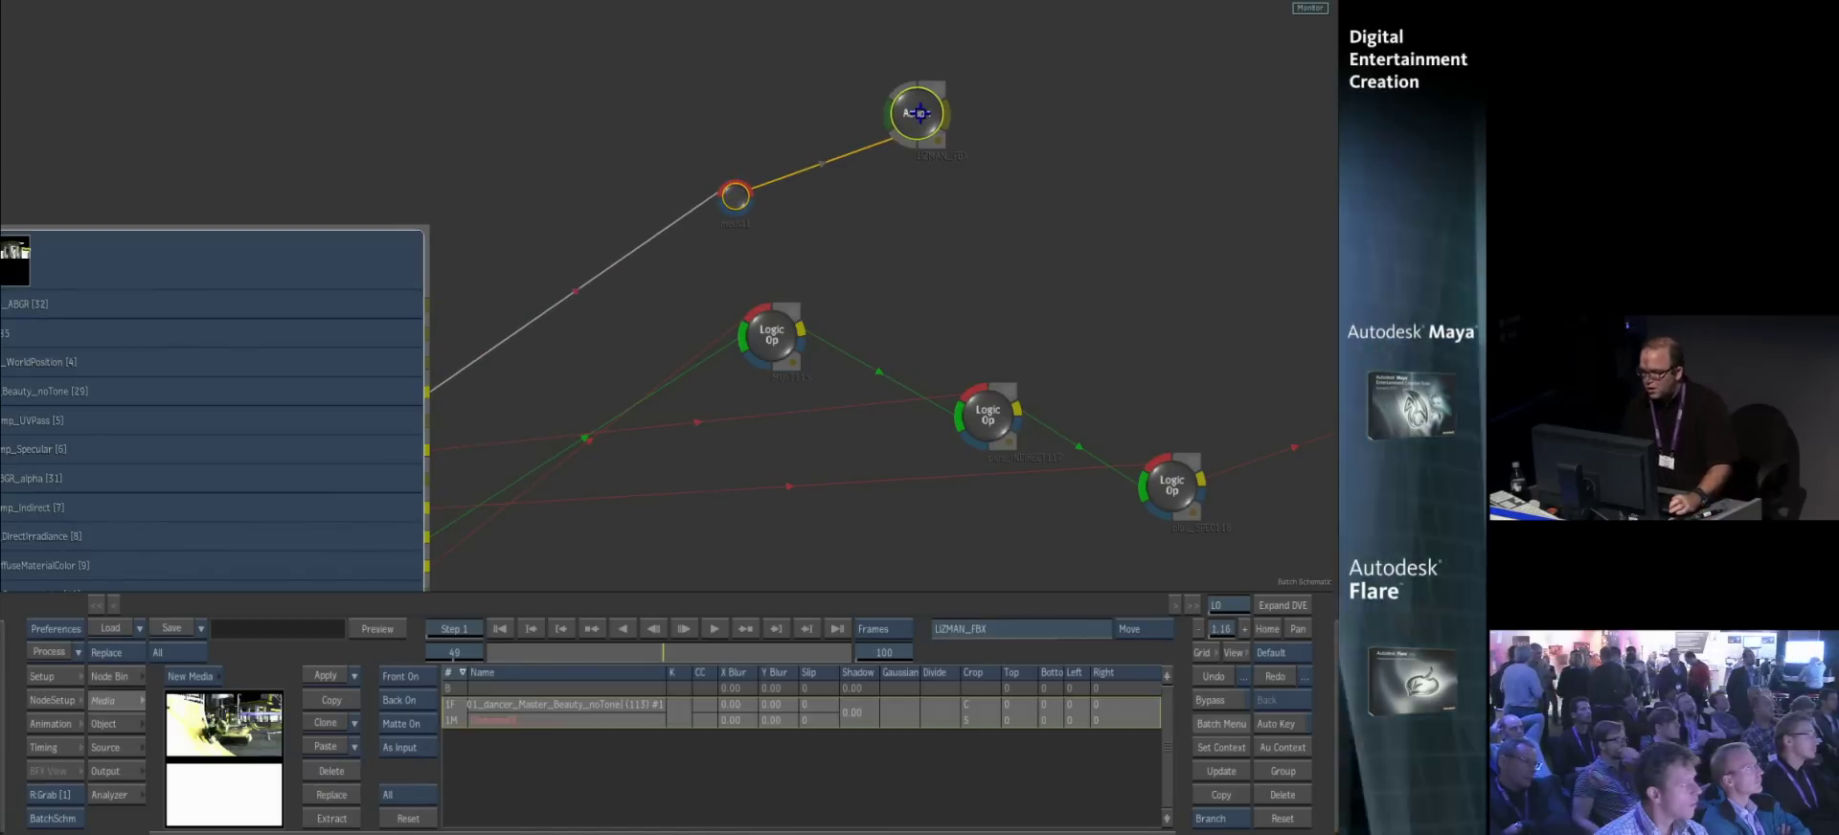
- Reopen the Action's camera view and set up a two-view layout with the Action schematic beside it, framed on the ramp nodes
{"action": "key", "text": "F4"}
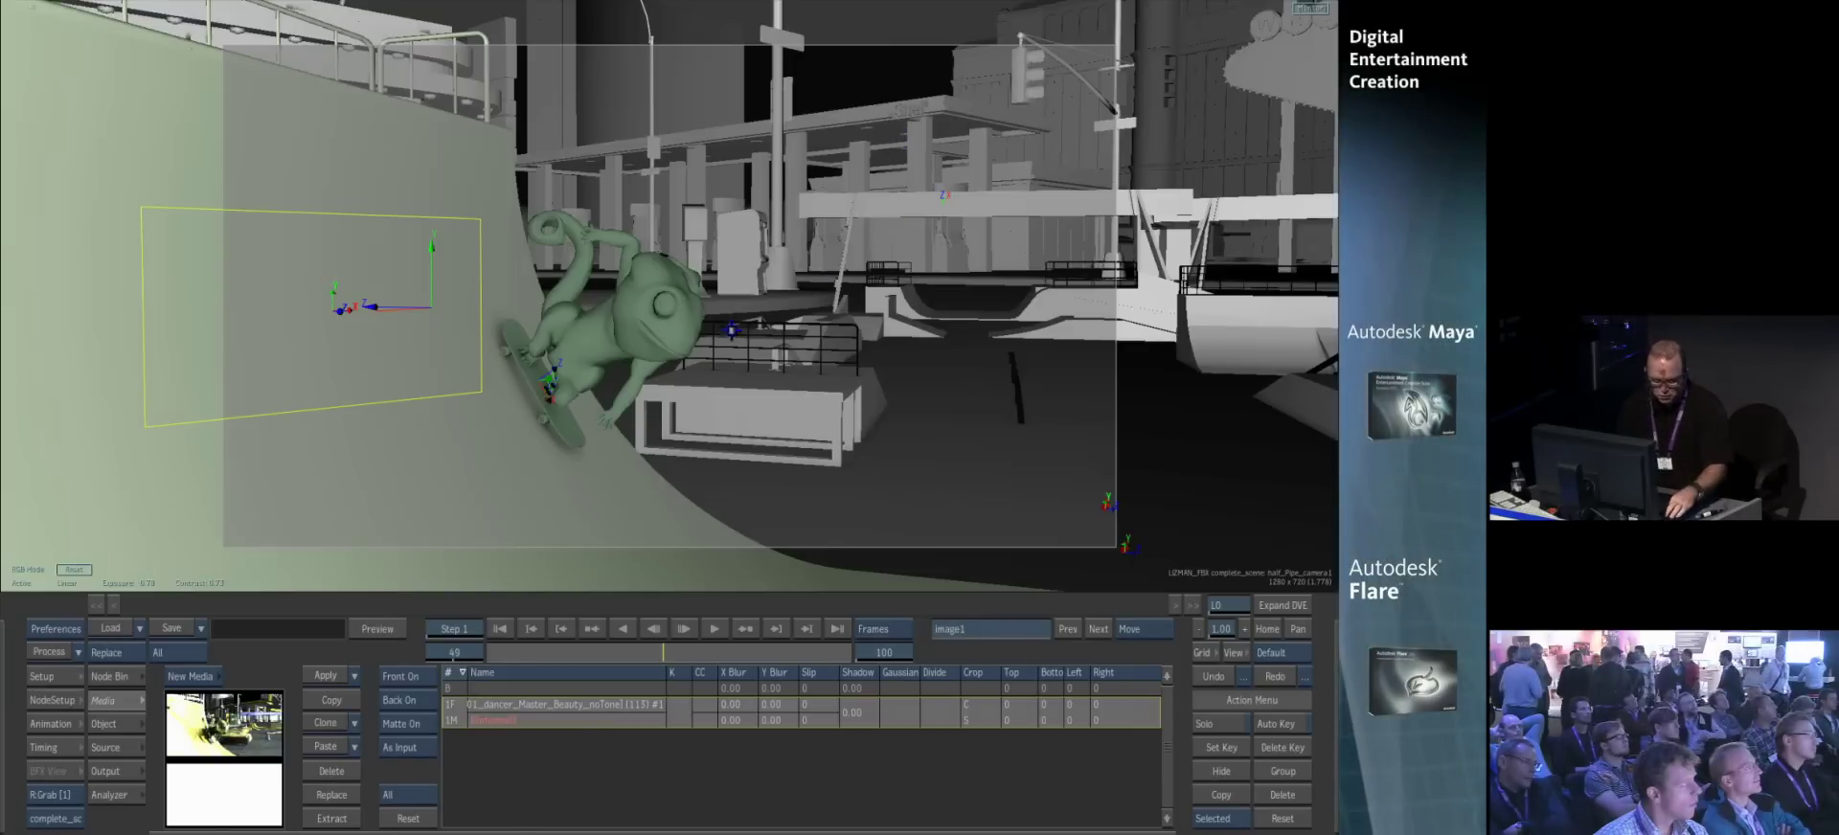
{"action": "key", "text": "alt+2"}
{"action": "left_click_drag", "start_coordinate": [568, 248], "coordinate": [276, 813]}
{"action": "left_click_drag", "start_coordinate": [210, 501], "coordinate": [338, 312], "text": "ctrl"}
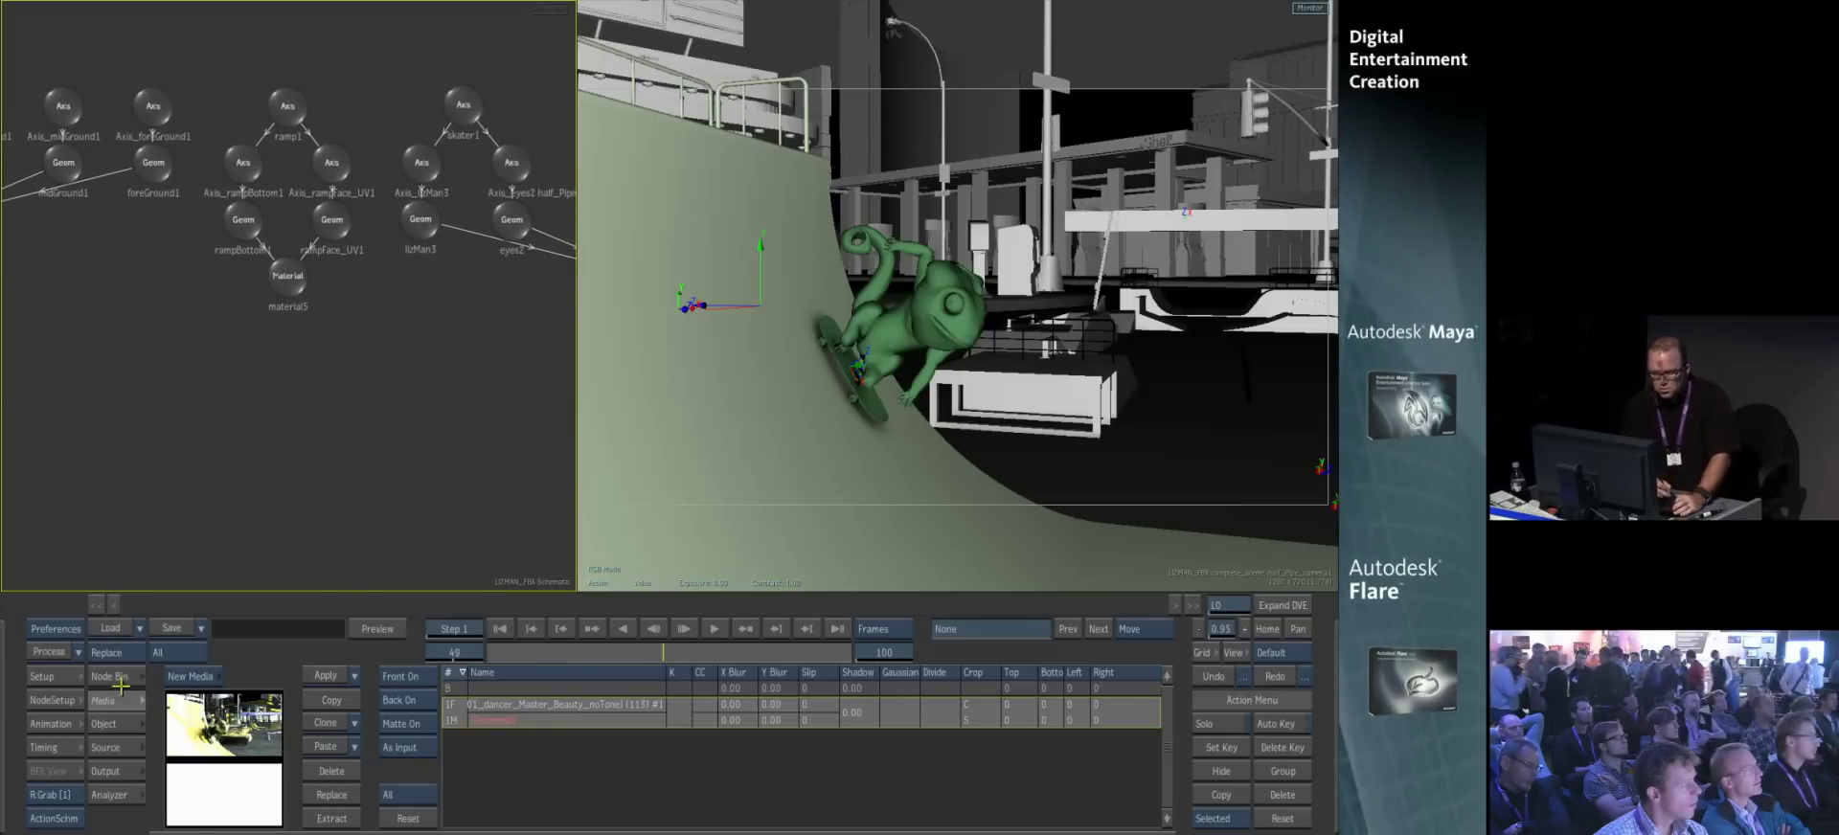
- Add a Diffuse Map using the Master_Beauty_noTone media and attach it to the ramp's material
{"action": "left_click", "coordinate": [116, 680]}
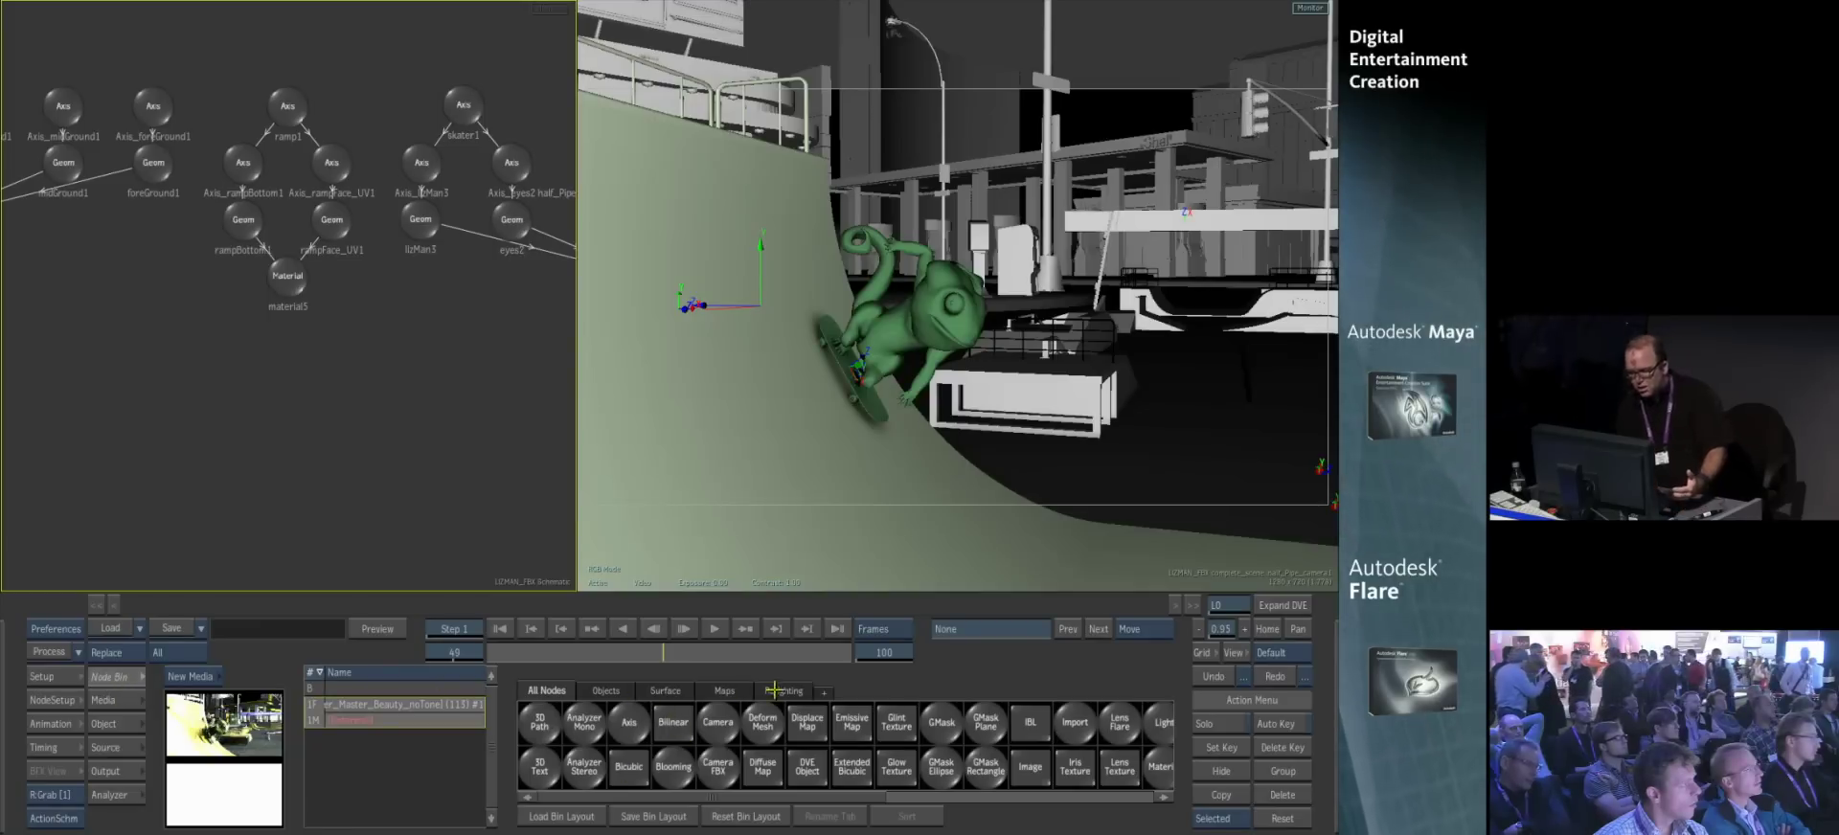
{"action": "left_click", "coordinate": [726, 691]}
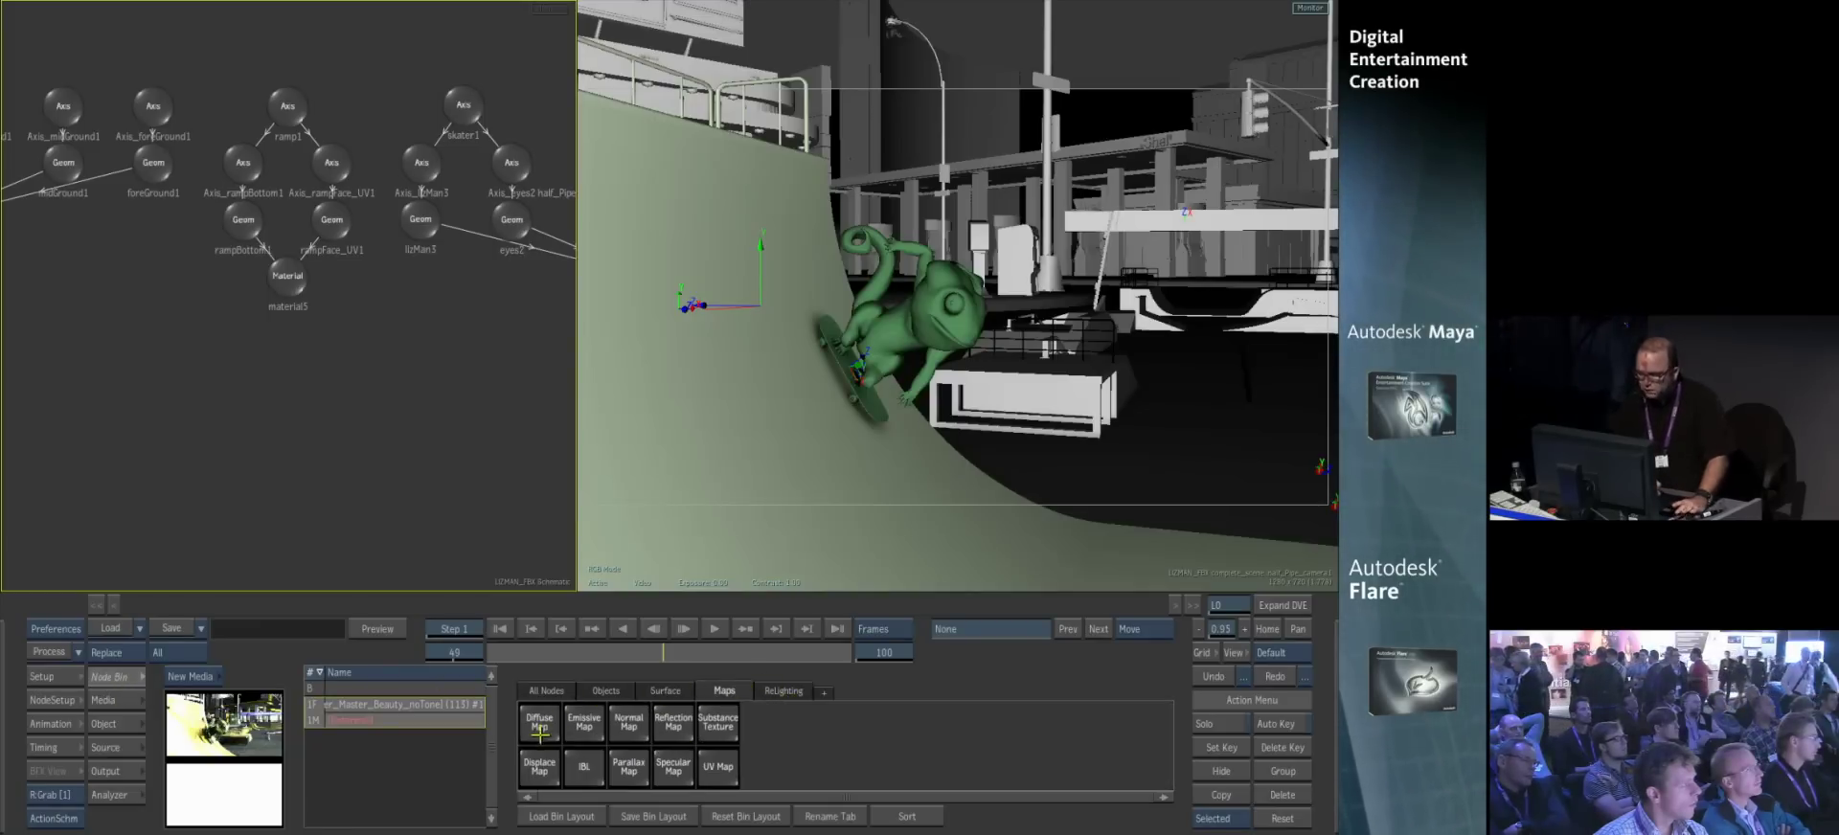
{"action": "left_click_drag", "start_coordinate": [540, 735], "coordinate": [258, 402]}
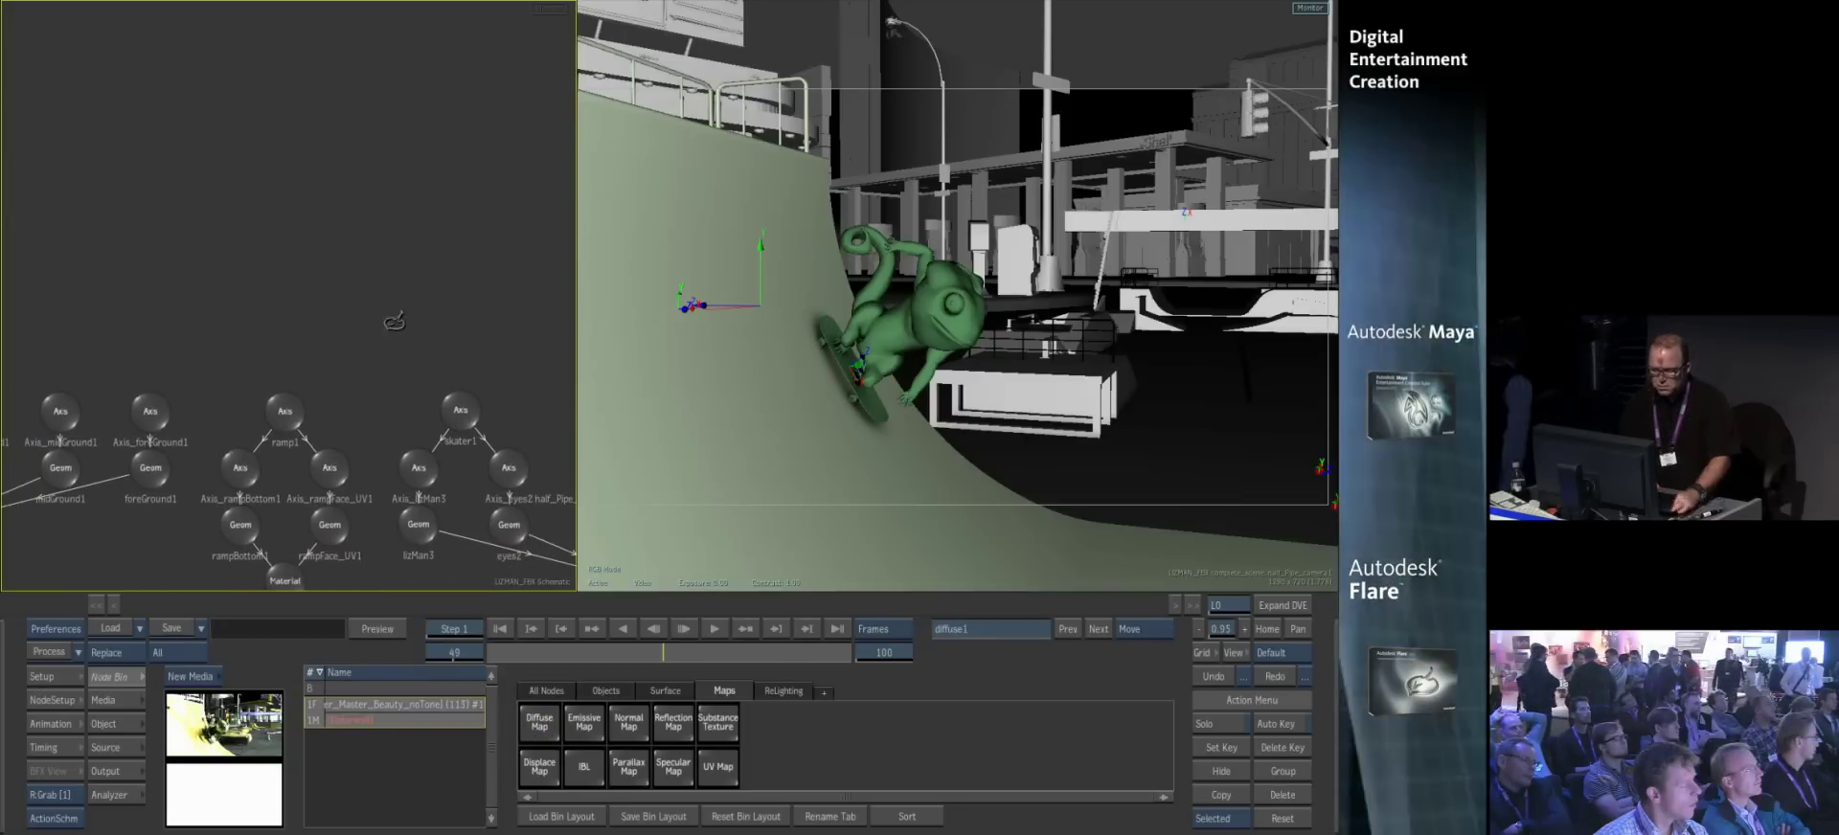
{"action": "key", "text": "Up"}
{"action": "left_click_drag", "start_coordinate": [562, 298], "coordinate": [412, 328]}
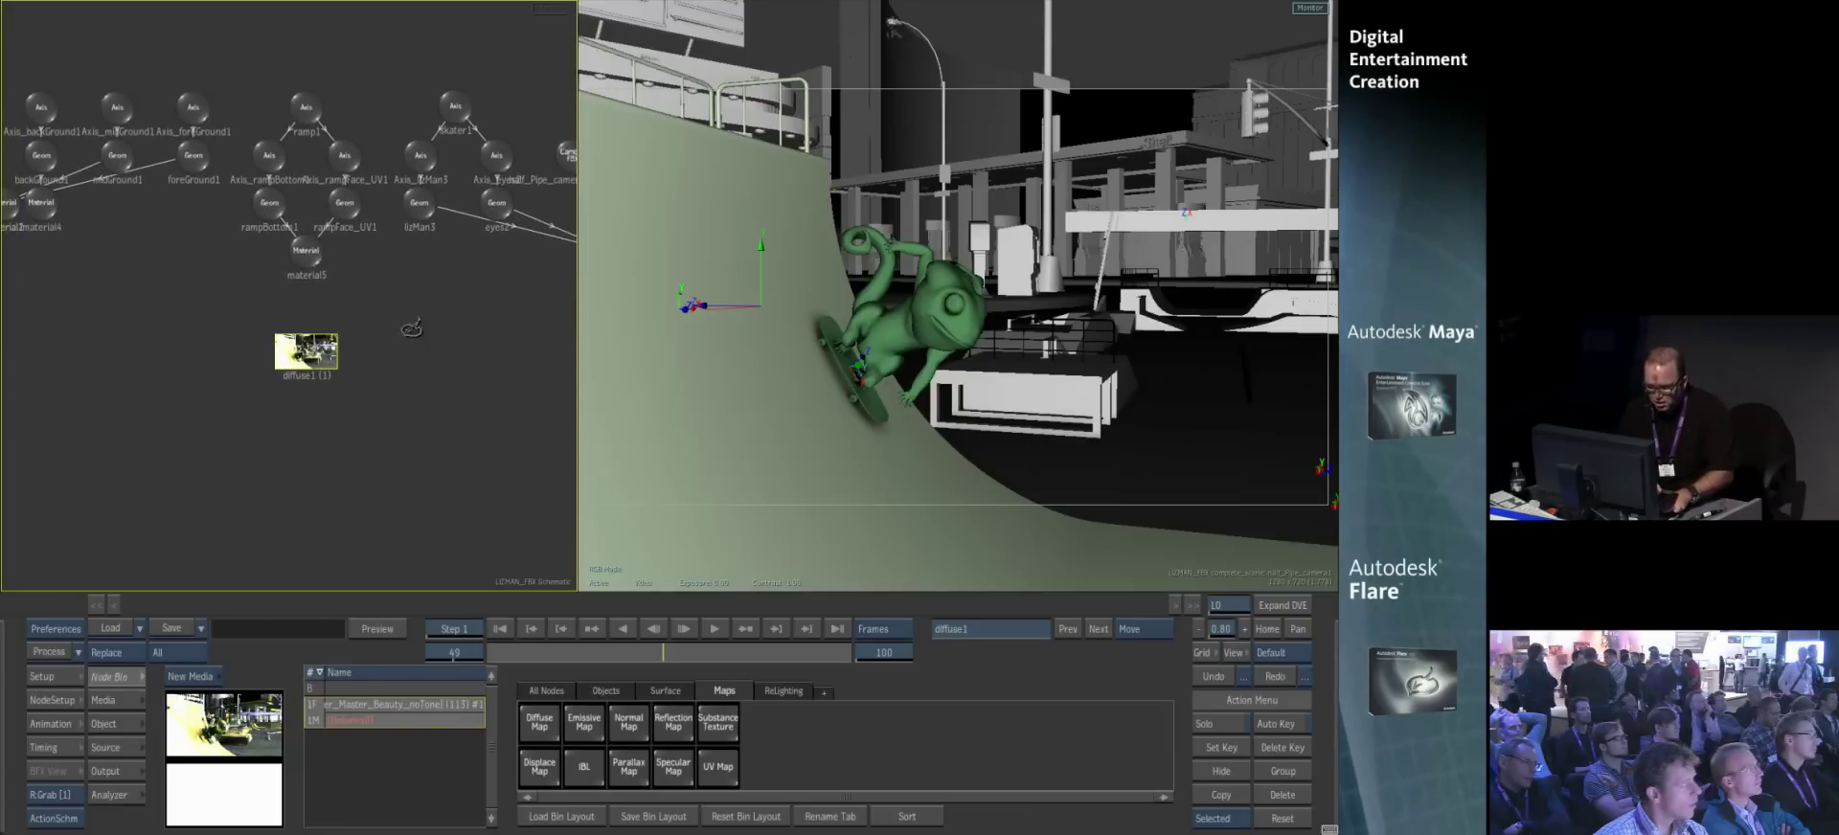
{"action": "left_click_drag", "start_coordinate": [304, 254], "coordinate": [307, 275]}
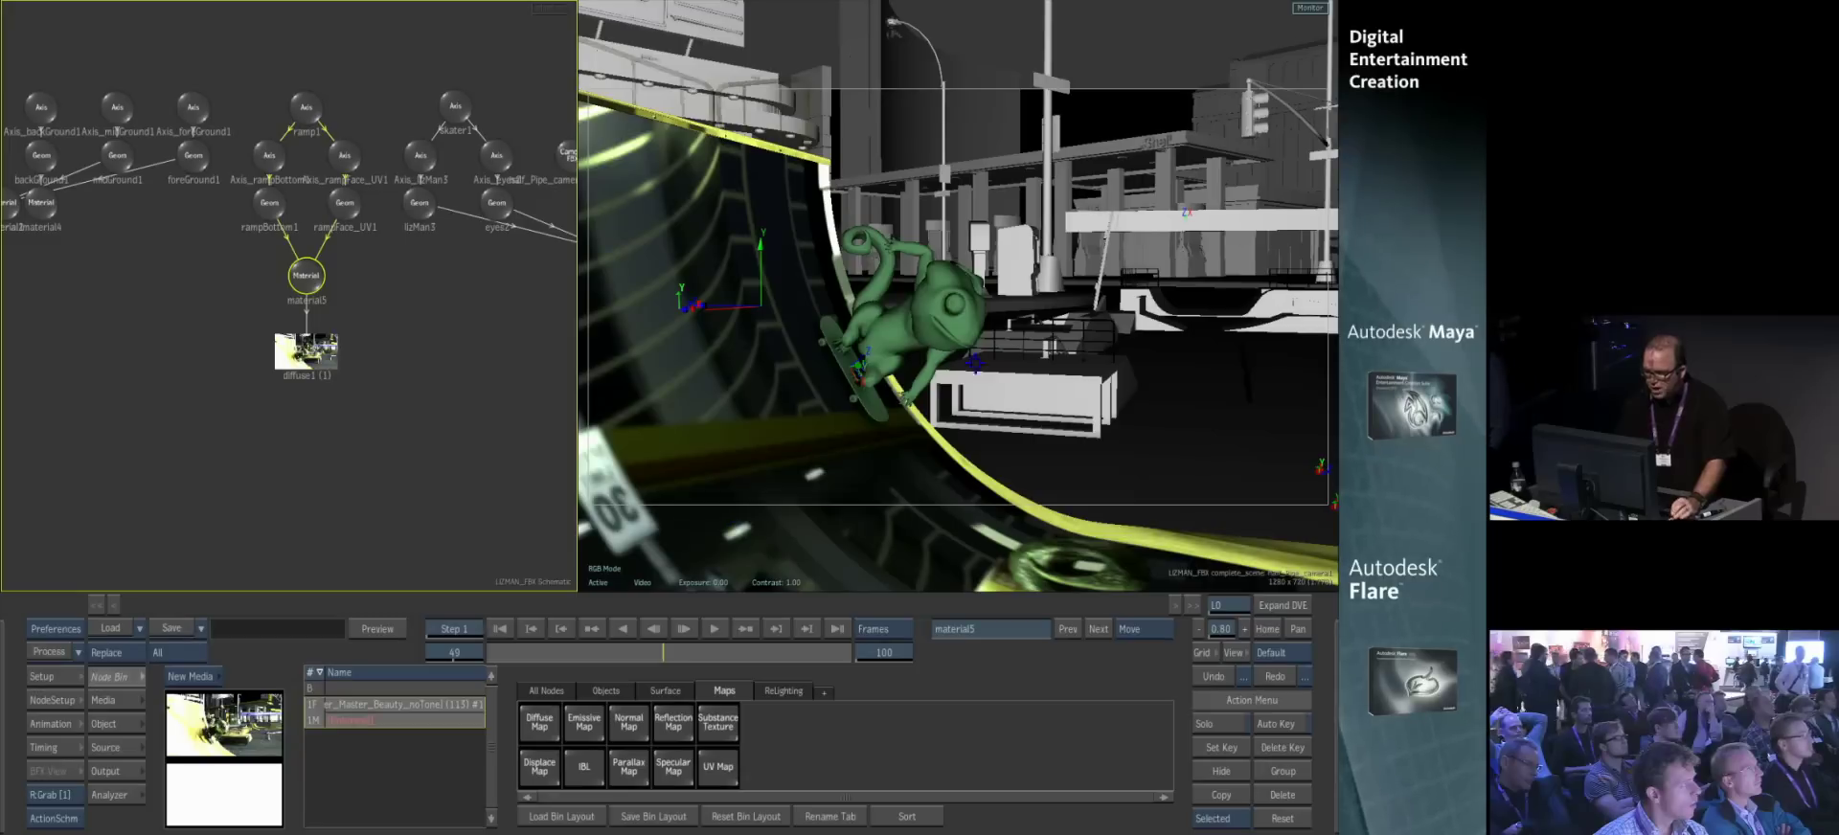
- Set the ramp's diffuse map to Projection mapping through the result camera
{"action": "left_click_drag", "start_coordinate": [1078, 390], "coordinate": [880, 396], "text": "ctrl"}
{"action": "left_click", "coordinate": [270, 155]}
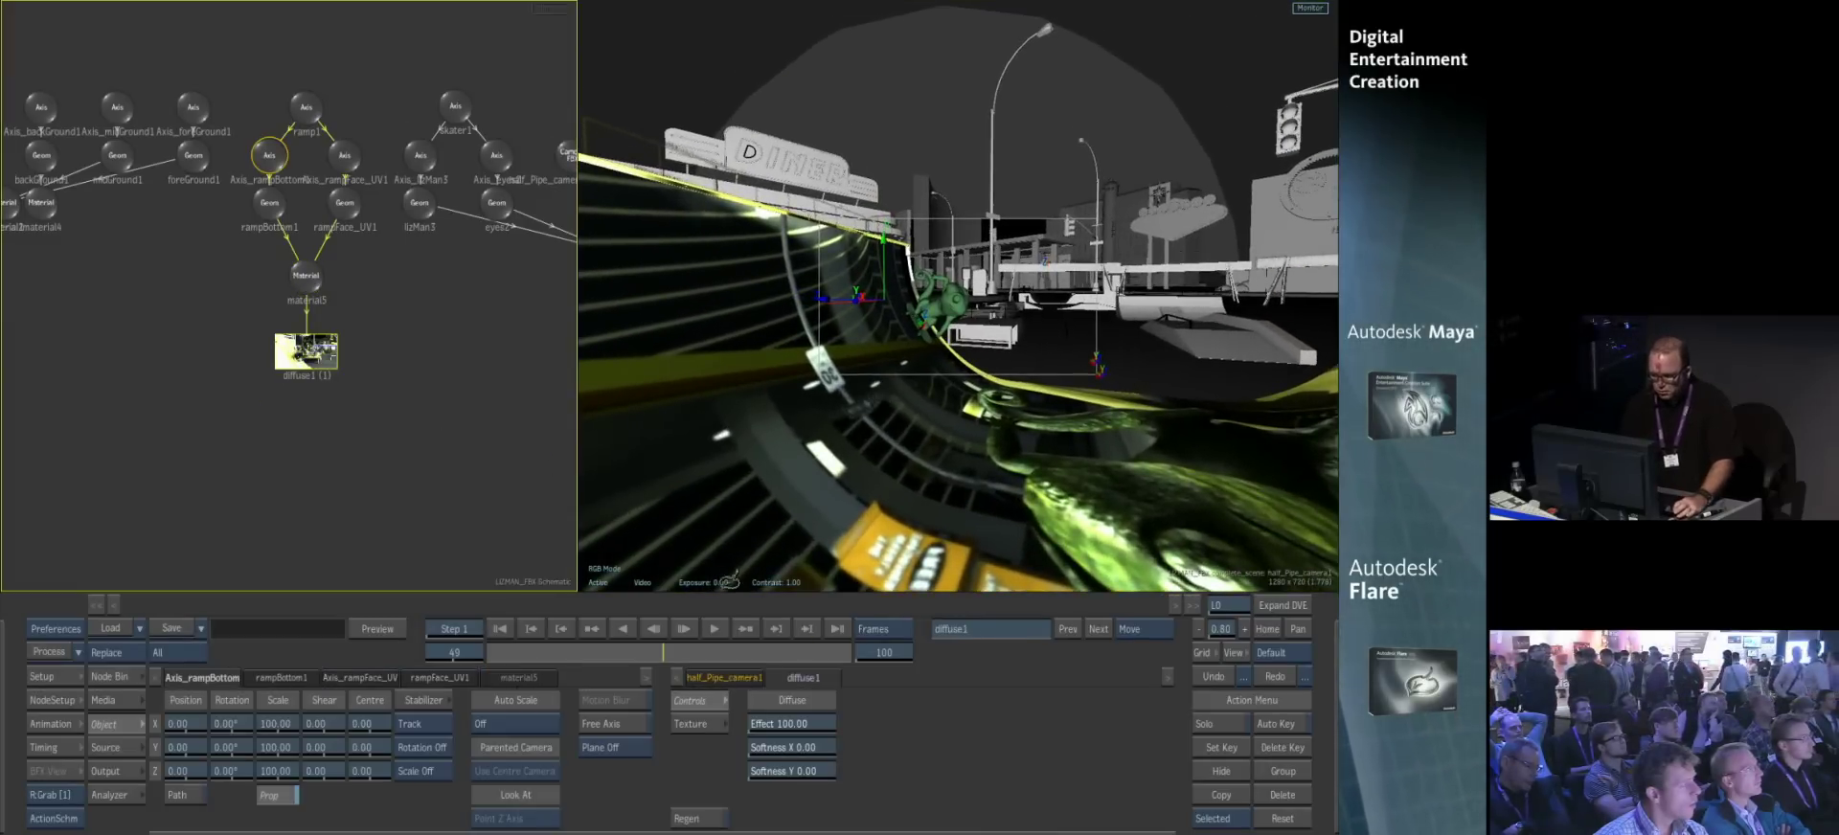
{"action": "left_click", "coordinate": [700, 723]}
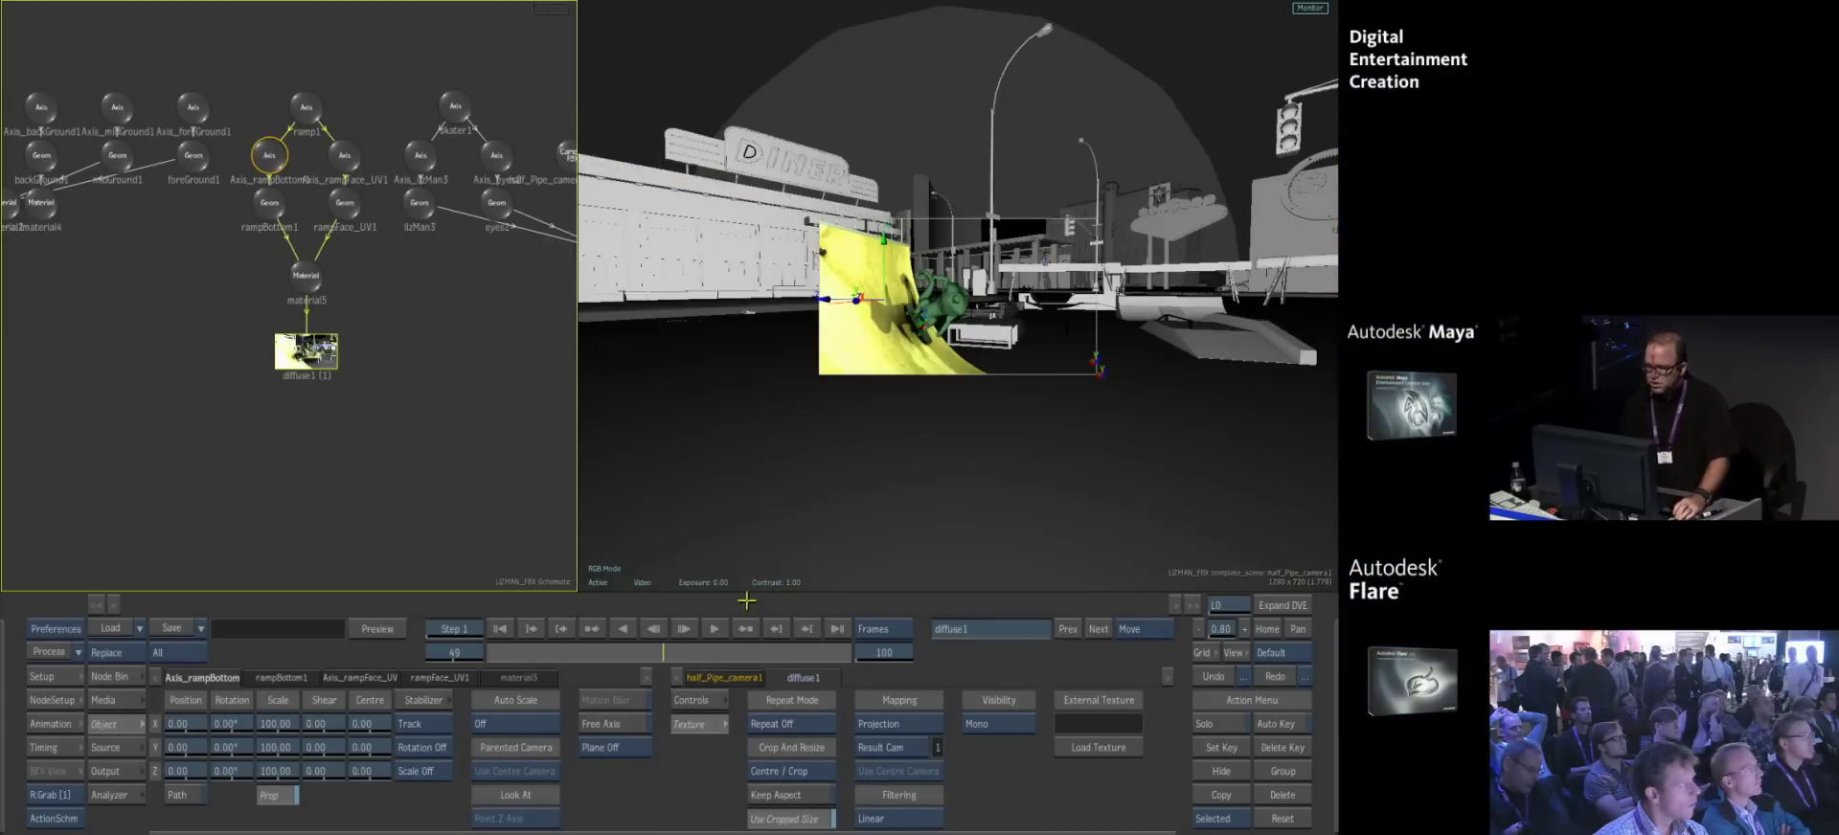
- Switch the scene view's display to Linear and lower its exposure to about -0.48 and contrast to about 0.84
{"action": "left_click", "coordinate": [643, 582]}
{"action": "left_click", "coordinate": [648, 568]}
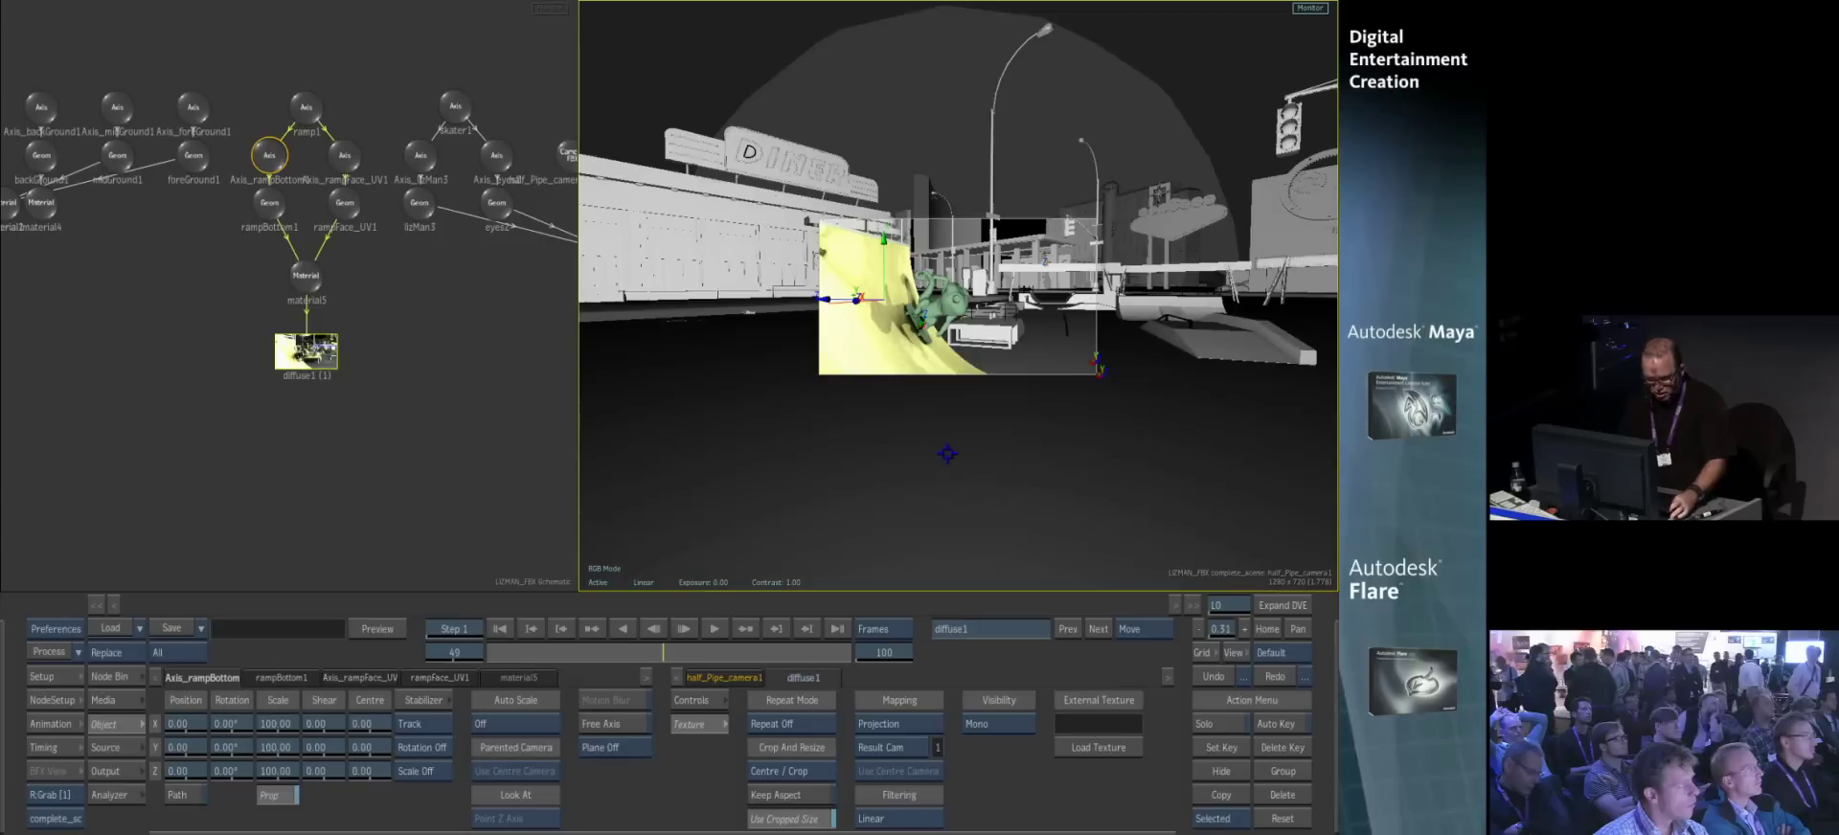
{"action": "left_click_drag", "start_coordinate": [970, 452], "coordinate": [928, 496]}
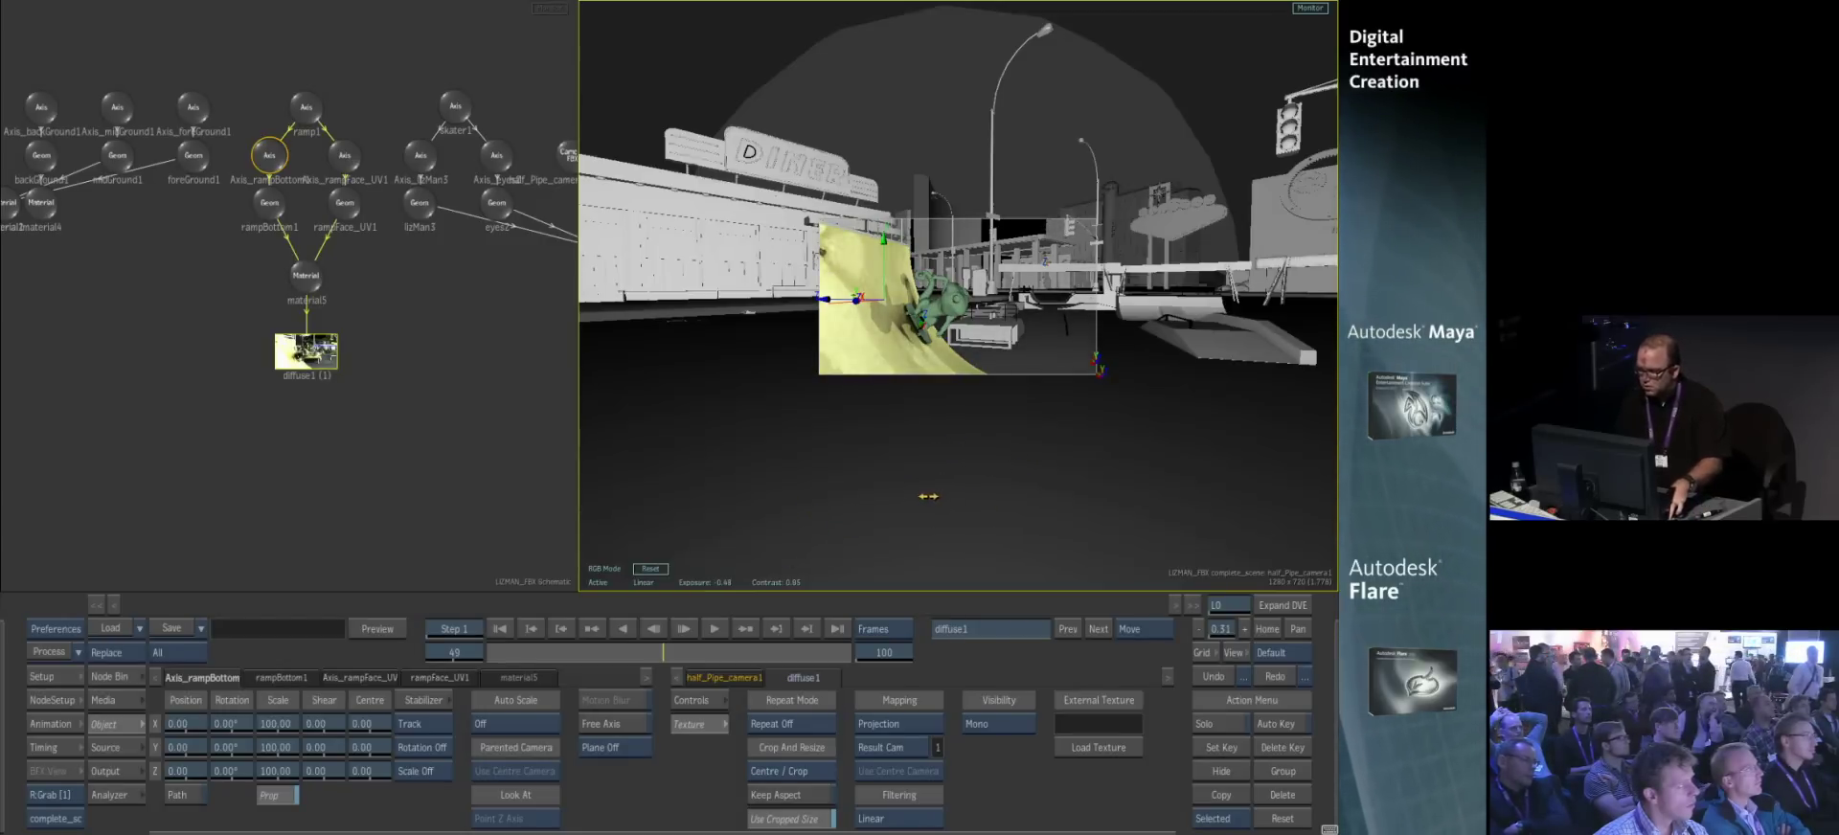
- Connect the projected diffuse map to the other scene materials, including the background, chameleon and skateboard
{"action": "left_click_drag", "start_coordinate": [580, 306], "coordinate": [581, 306]}
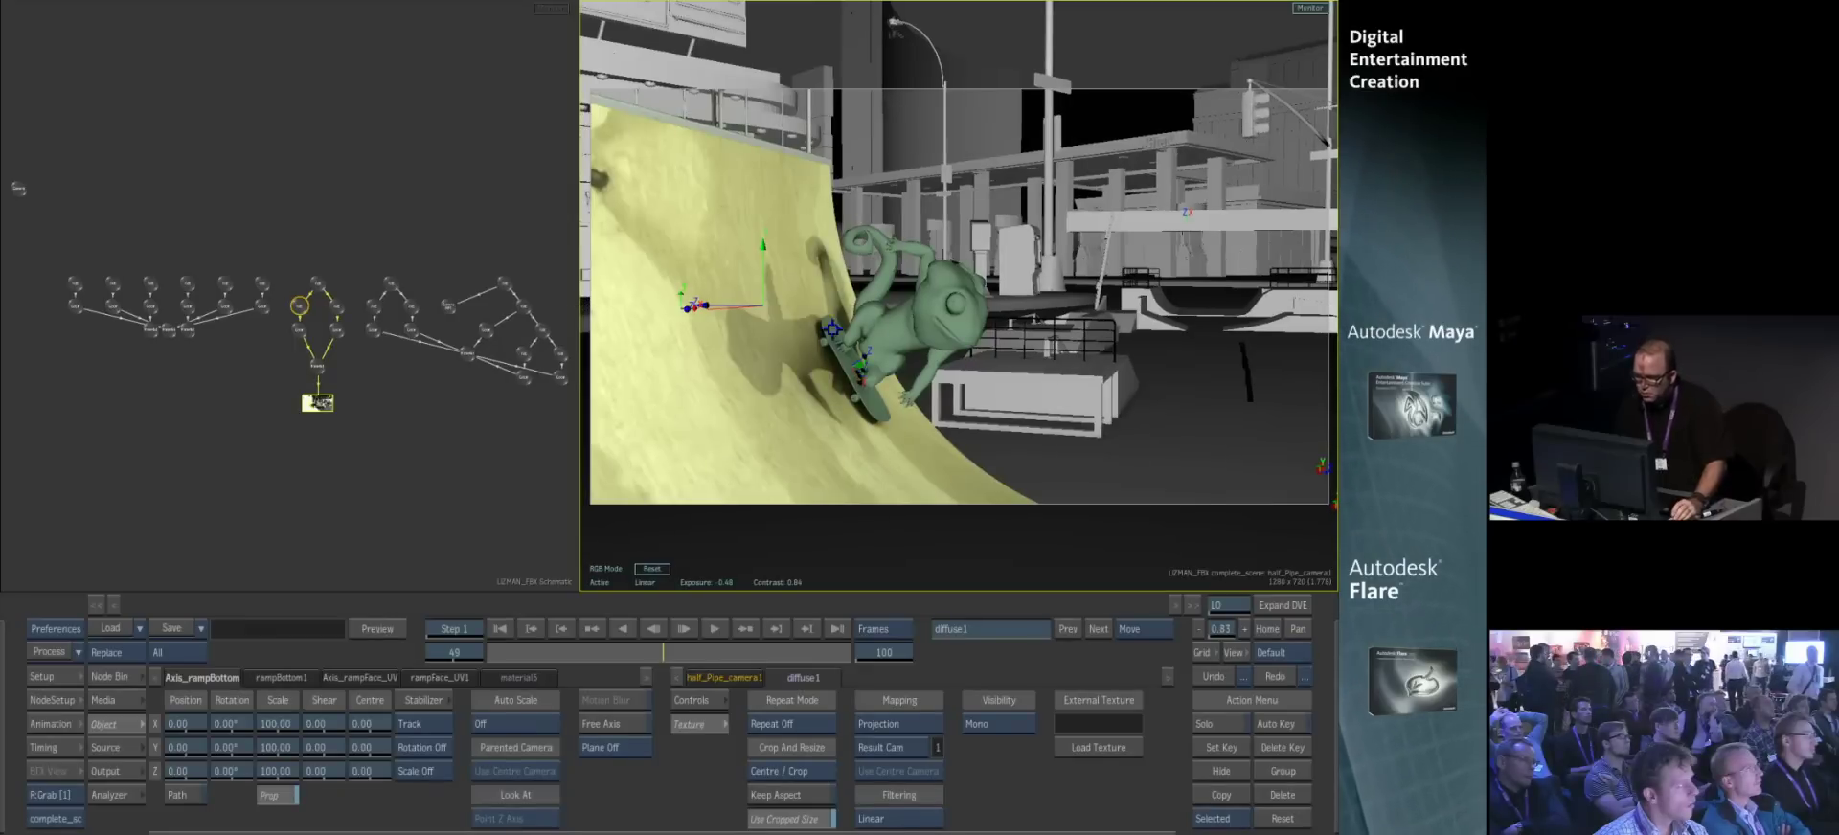
{"action": "left_click_drag", "start_coordinate": [369, 483], "coordinate": [411, 399], "text": "ctrl"}
{"action": "left_click_drag", "start_coordinate": [257, 357], "coordinate": [253, 437]}
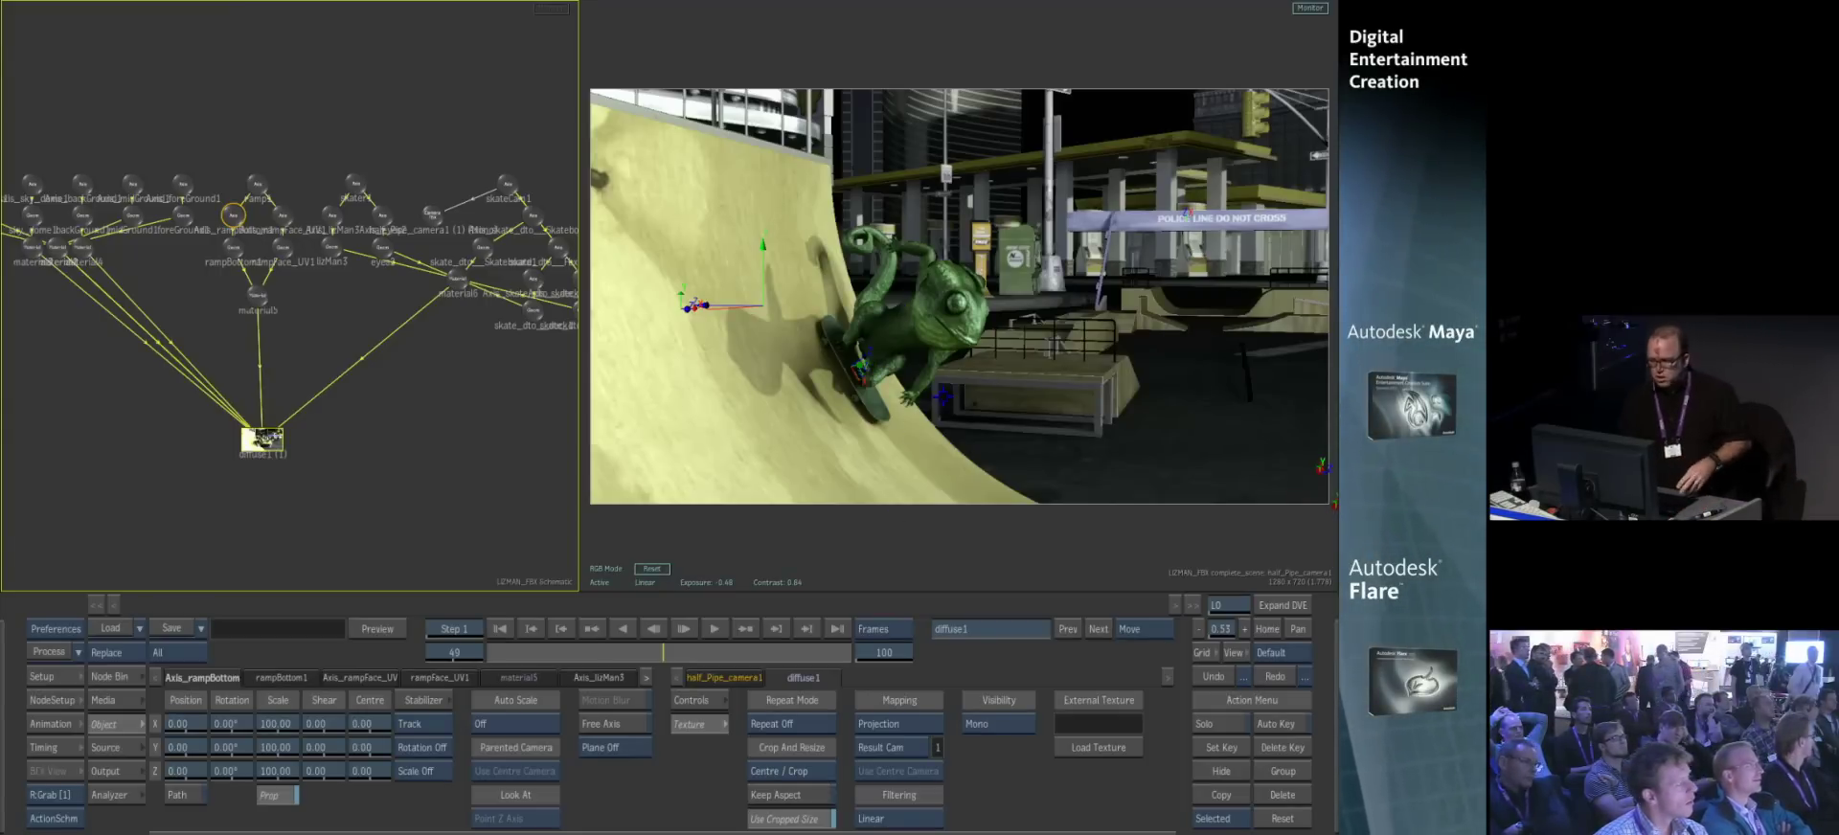
- Switch to the working camera in an enlarged viewport, and dolly and orbit outward to examine how the projection lands on the geometry
{"action": "left_click", "coordinate": [908, 483]}
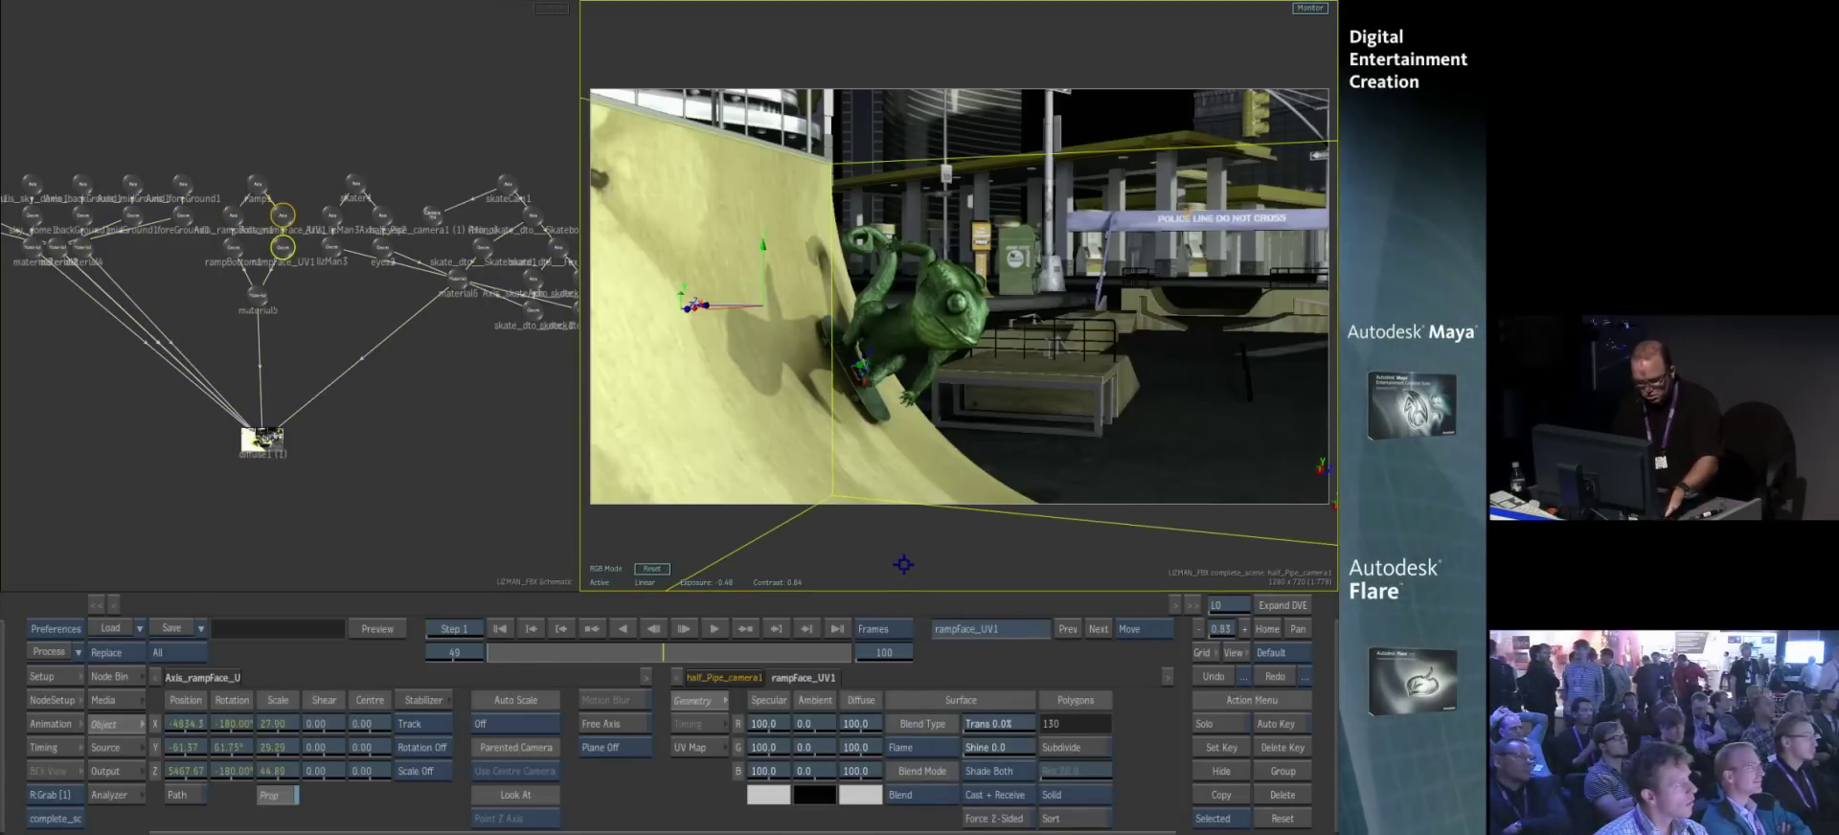
{"action": "key", "text": "F5"}
{"action": "mouse_move", "coordinate": [1186, 421]}
{"action": "left_mouse_down", "text": "ctrl"}
{"action": "mouse_move", "coordinate": [985, 419]}
{"action": "mouse_move", "coordinate": [1219, 402]}
{"action": "mouse_move", "coordinate": [1273, 417]}
{"action": "mouse_move", "coordinate": [1132, 428]}
{"action": "mouse_move", "coordinate": [1159, 433]}
{"action": "left_mouse_up", "text": "ctrl"}
{"action": "left_click", "coordinate": [1166, 632]}
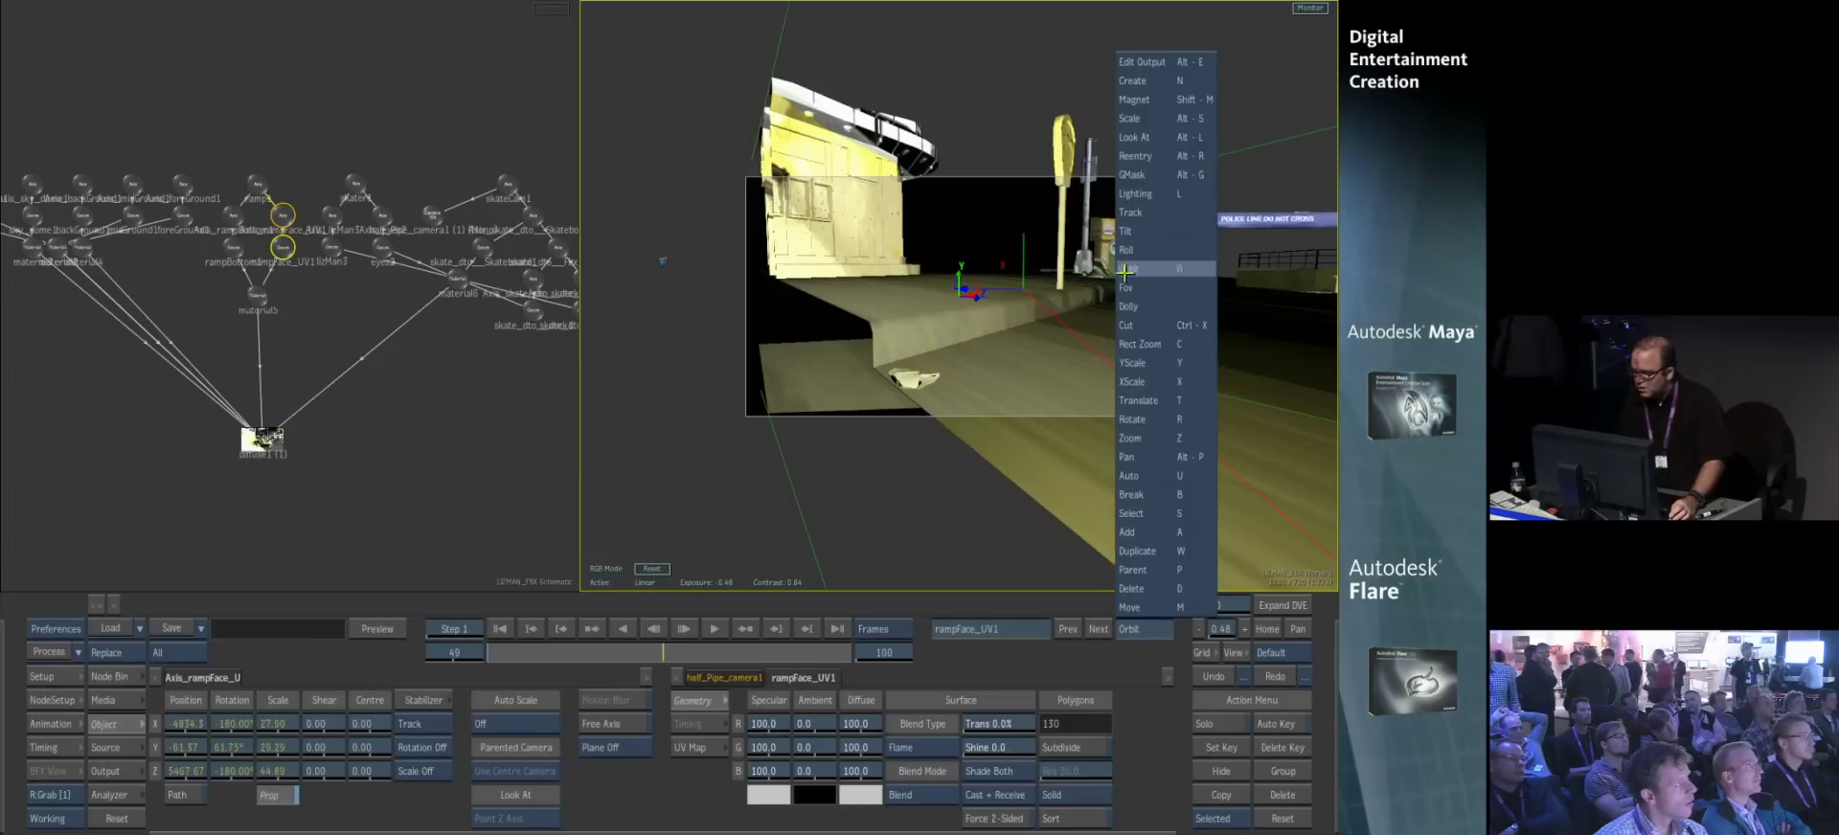
{"action": "left_click", "coordinate": [1129, 306]}
{"action": "left_click_drag", "start_coordinate": [1006, 354], "coordinate": [825, 427]}
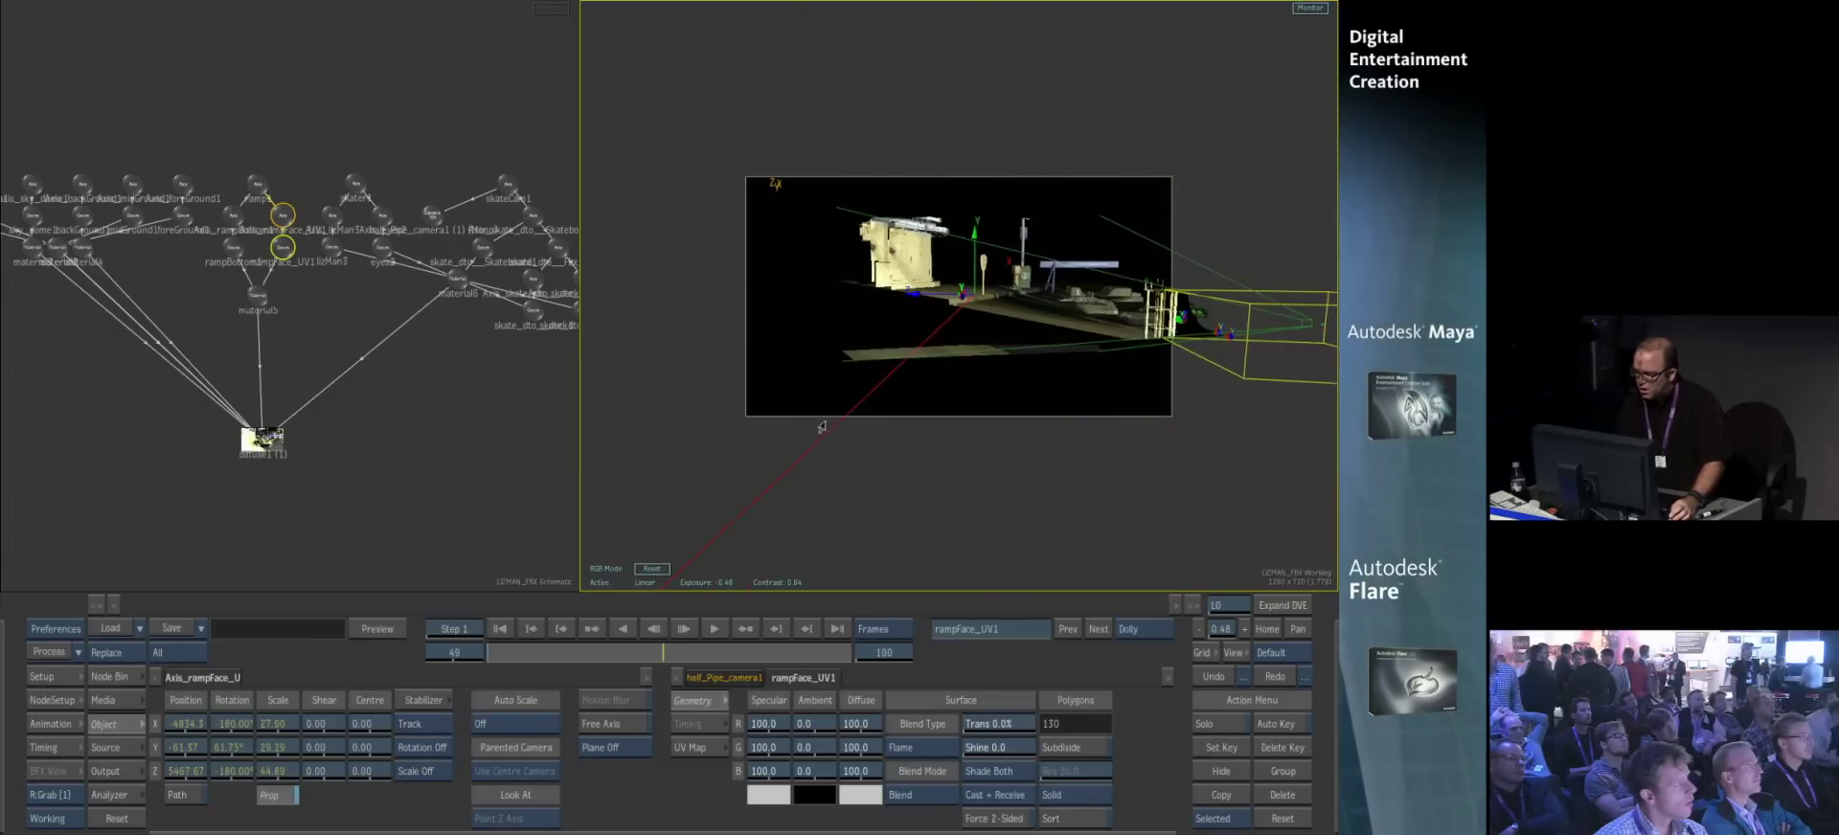
{"action": "left_click_drag", "start_coordinate": [584, 378], "coordinate": [251, 373]}
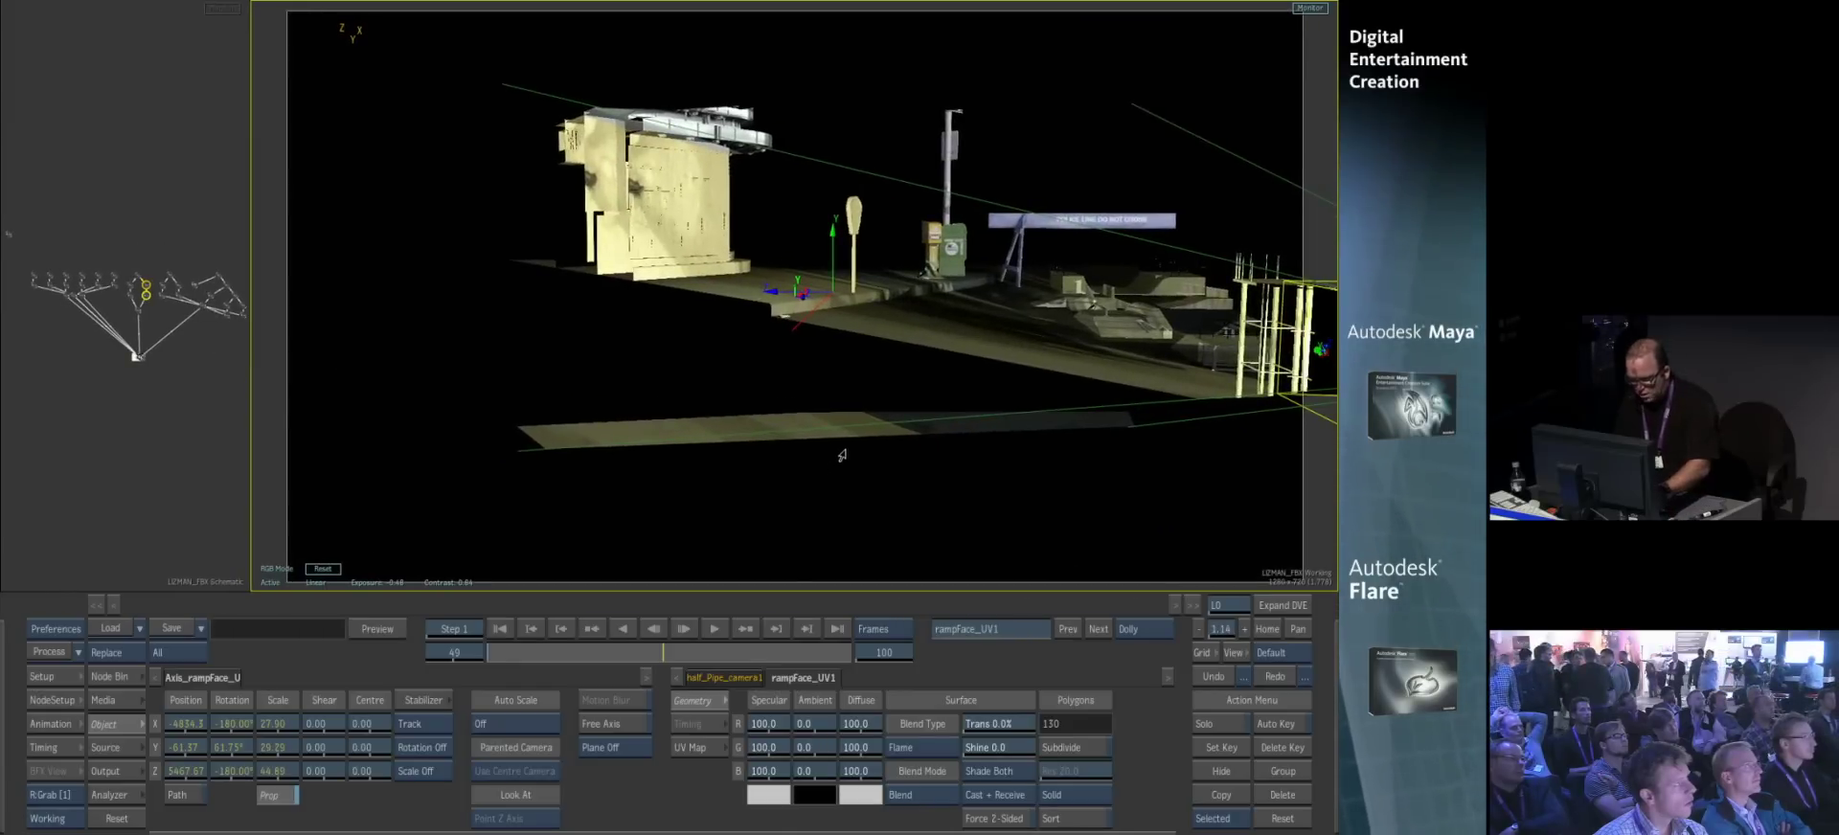
{"action": "left_click_drag", "start_coordinate": [1039, 368], "coordinate": [996, 283]}
- Turn off shading in the Action's rendering setup and orbit around the set at an earlier frame to examine the single projection's stretching
{"action": "left_click", "coordinate": [55, 700]}
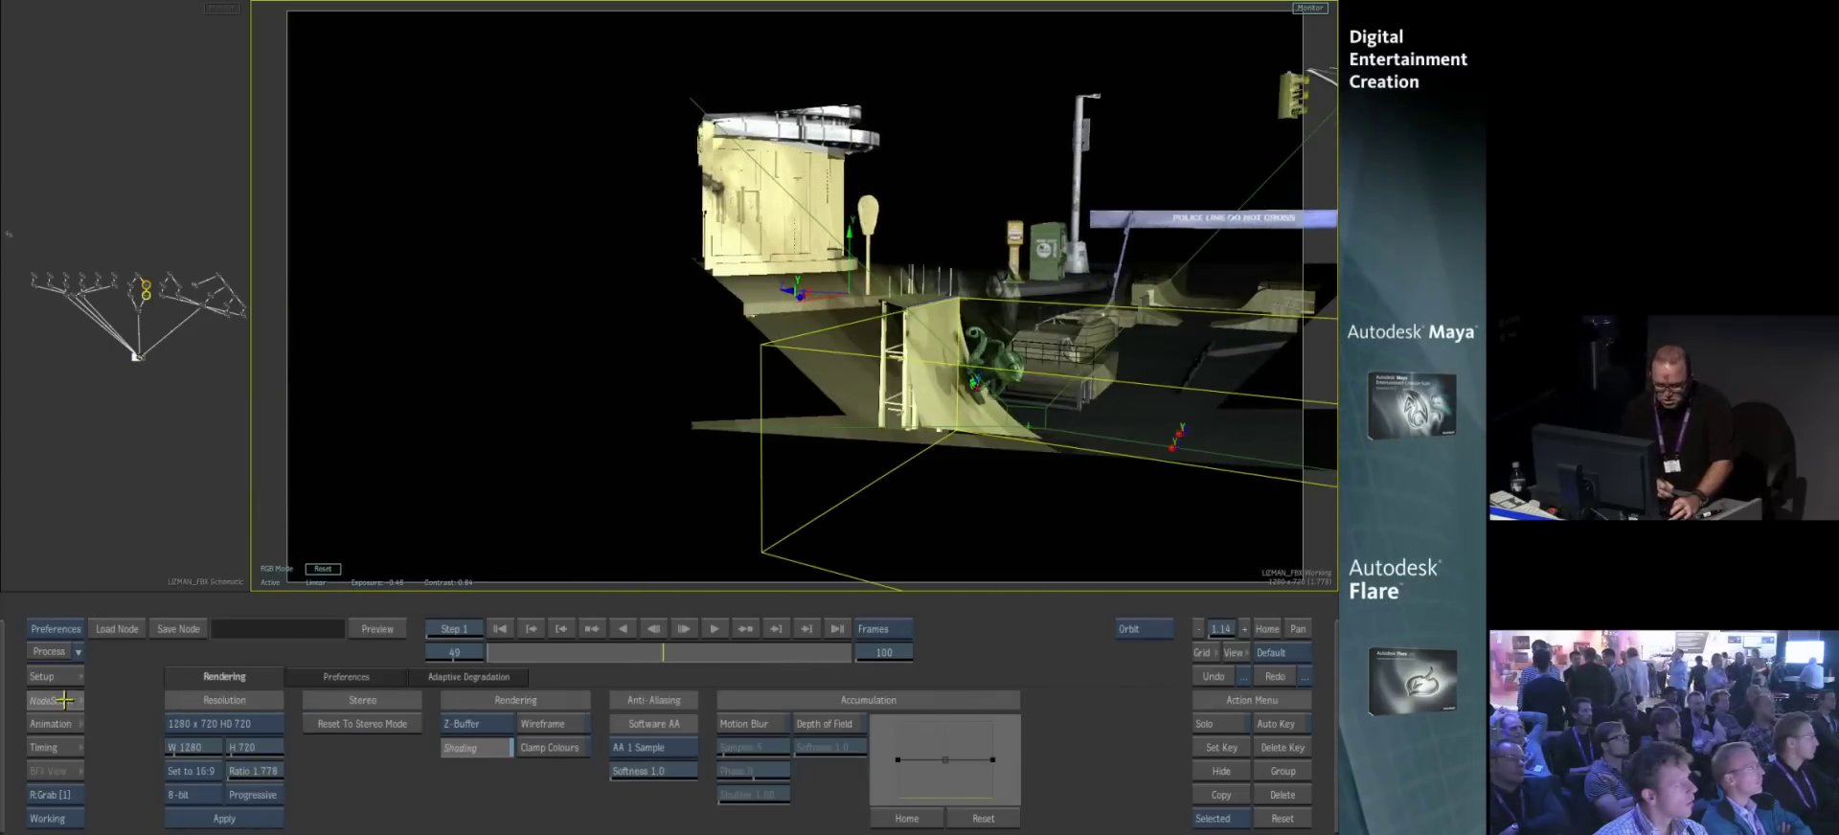
{"action": "left_click", "coordinate": [460, 745]}
{"action": "mouse_move", "coordinate": [1062, 455]}
{"action": "left_mouse_down"}
{"action": "mouse_move", "coordinate": [595, 457]}
{"action": "mouse_move", "coordinate": [814, 412]}
{"action": "mouse_move", "coordinate": [1035, 331]}
{"action": "mouse_move", "coordinate": [1058, 373]}
{"action": "mouse_move", "coordinate": [1017, 400]}
{"action": "mouse_move", "coordinate": [1021, 494]}
{"action": "left_mouse_up"}
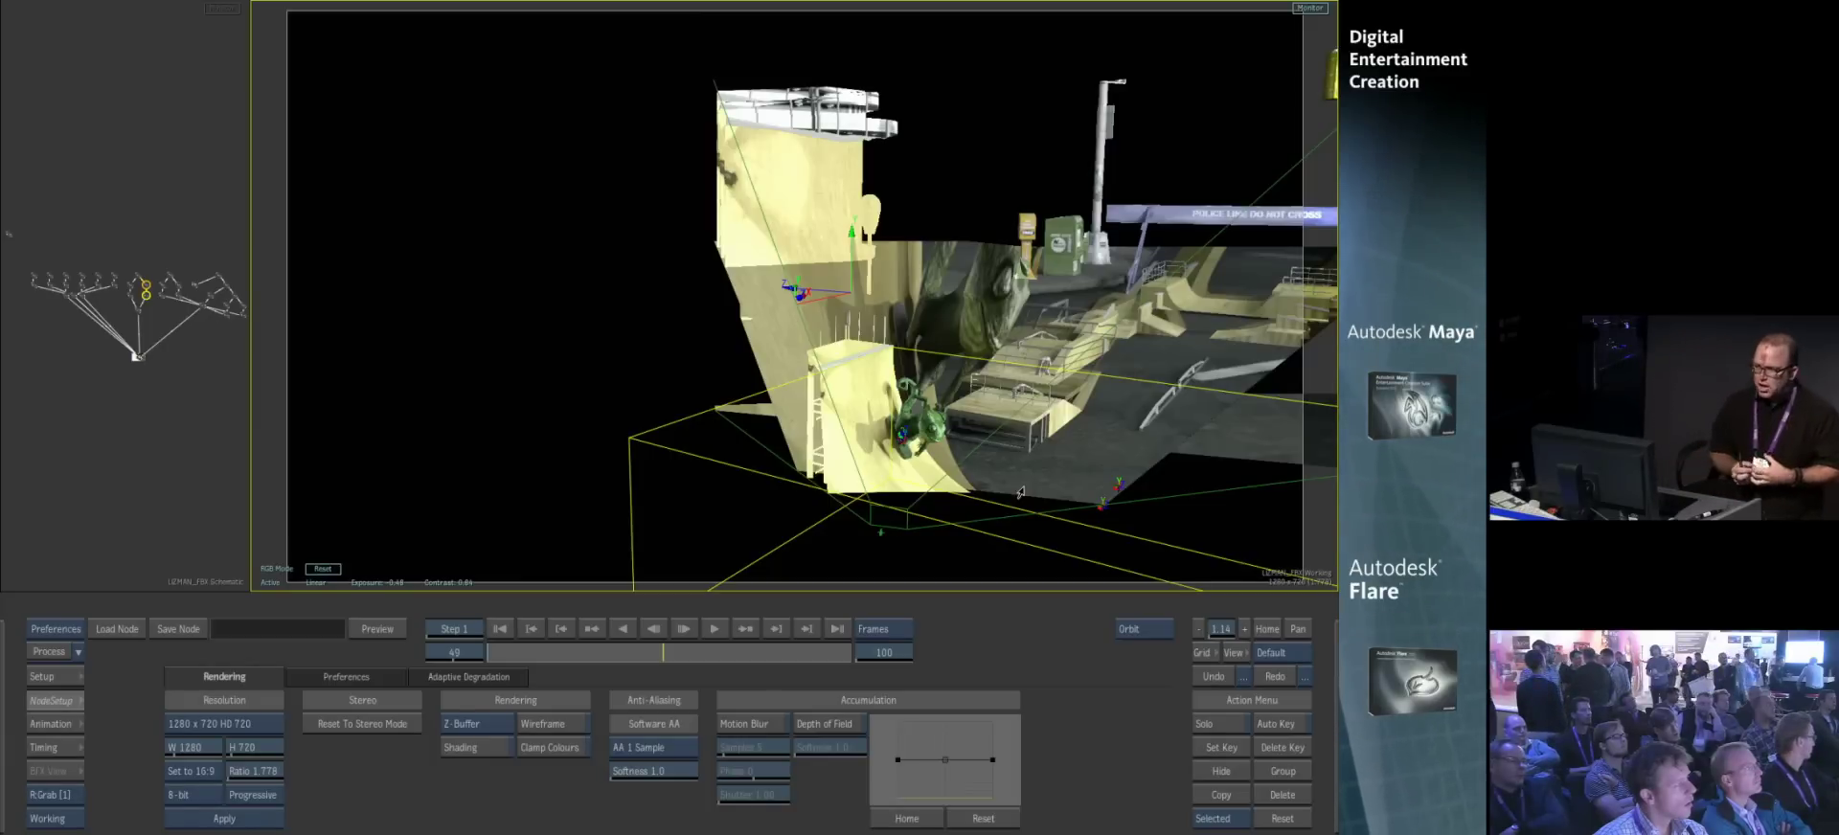
{"action": "middle_click_drag", "start_coordinate": [1020, 492], "coordinate": [839, 322]}
{"action": "left_click_drag", "start_coordinate": [656, 295], "coordinate": [830, 212]}
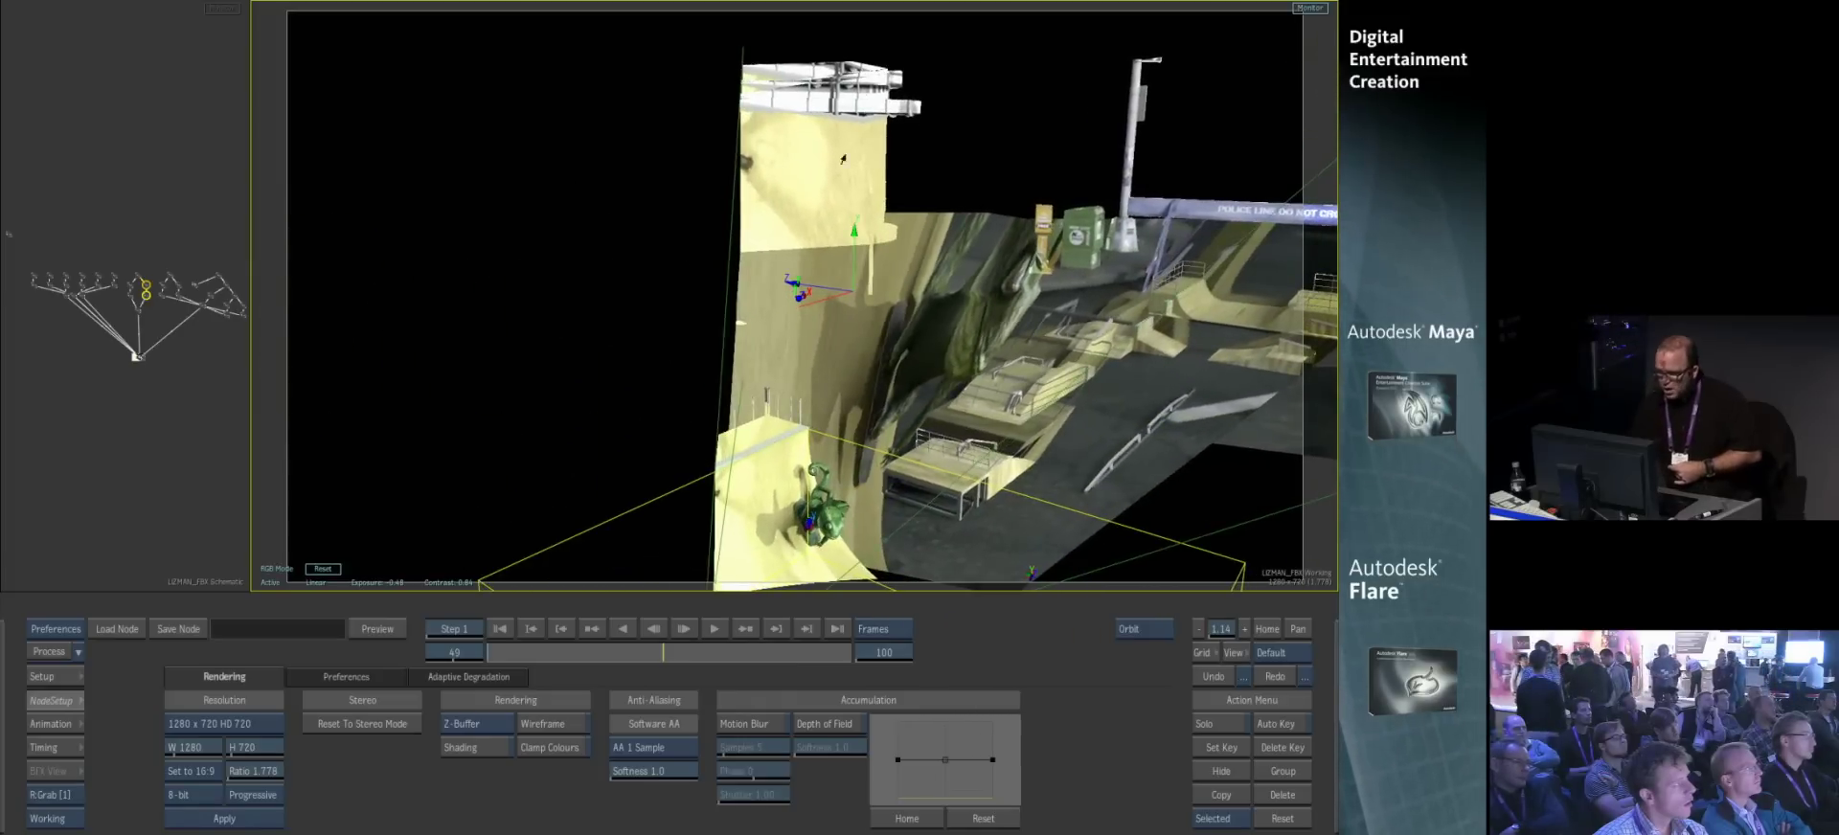
{"action": "left_click_drag", "start_coordinate": [879, 351], "coordinate": [674, 499]}
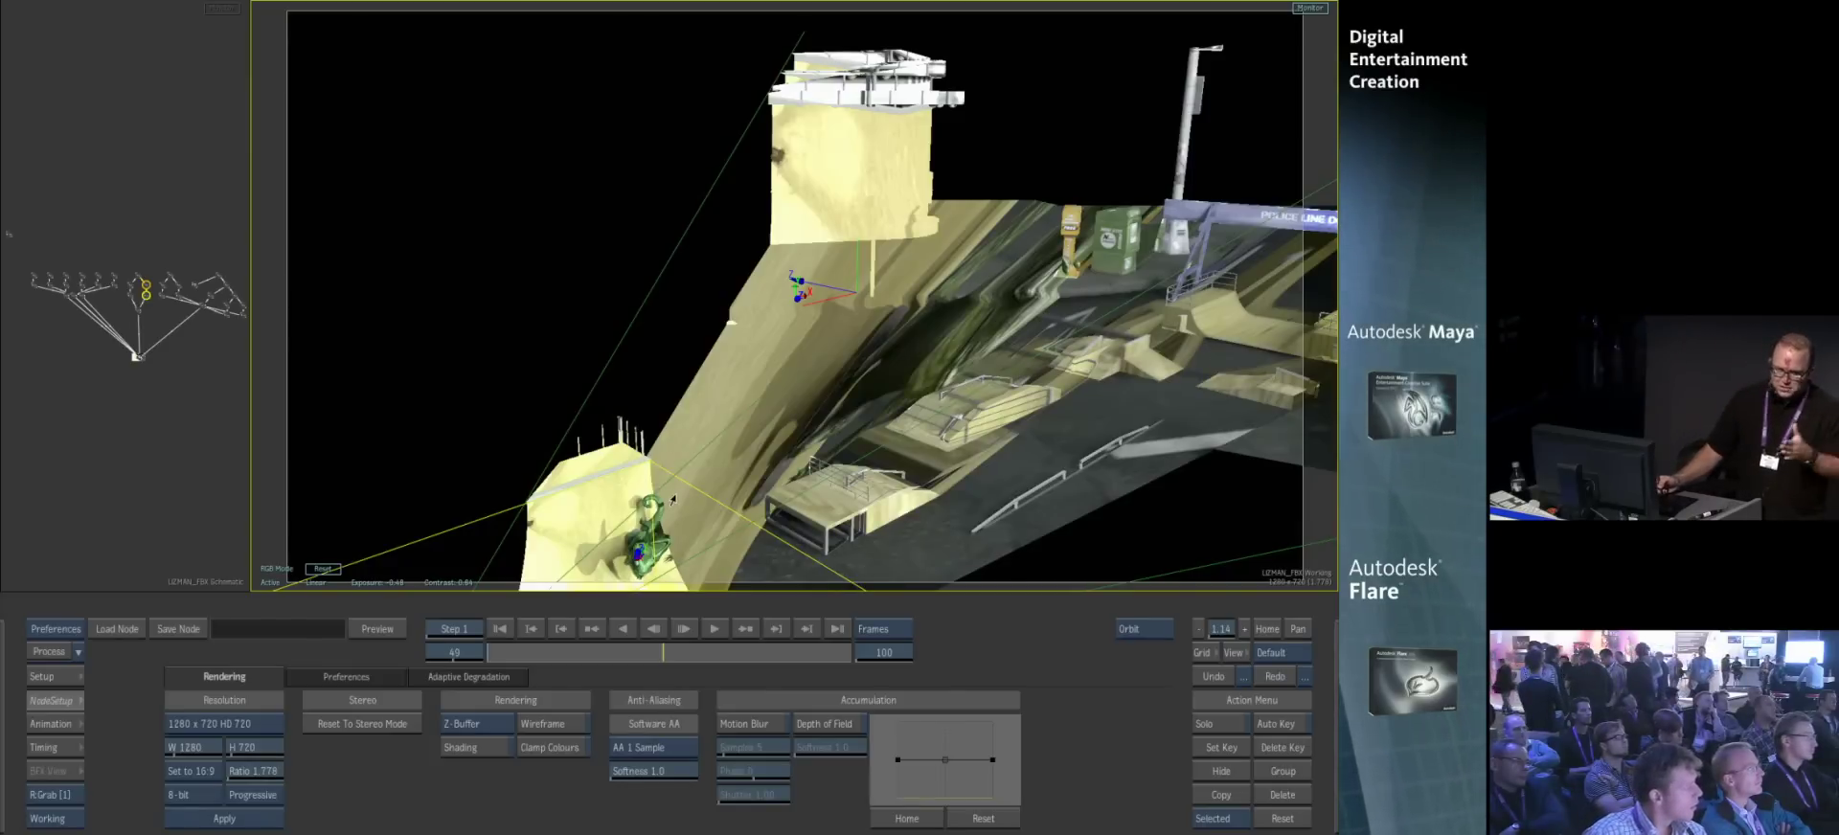
{"action": "left_click_drag", "start_coordinate": [352, 525], "coordinate": [842, 192]}
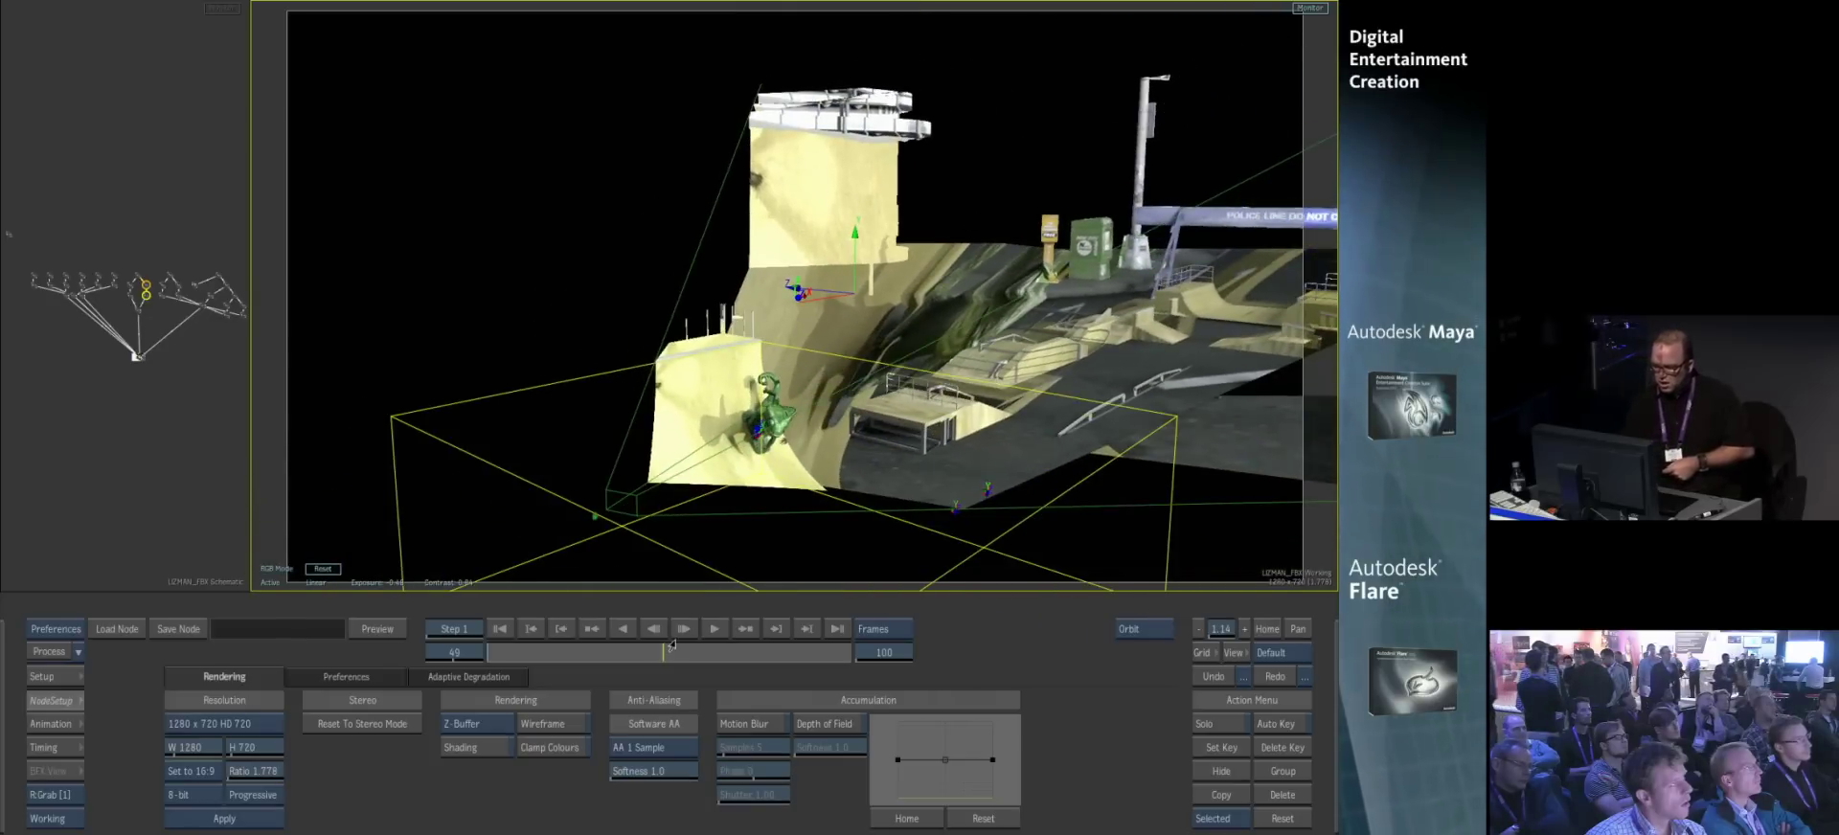
{"action": "left_click_drag", "start_coordinate": [647, 659], "coordinate": [611, 673]}
{"action": "left_click_drag", "start_coordinate": [824, 239], "coordinate": [626, 258]}
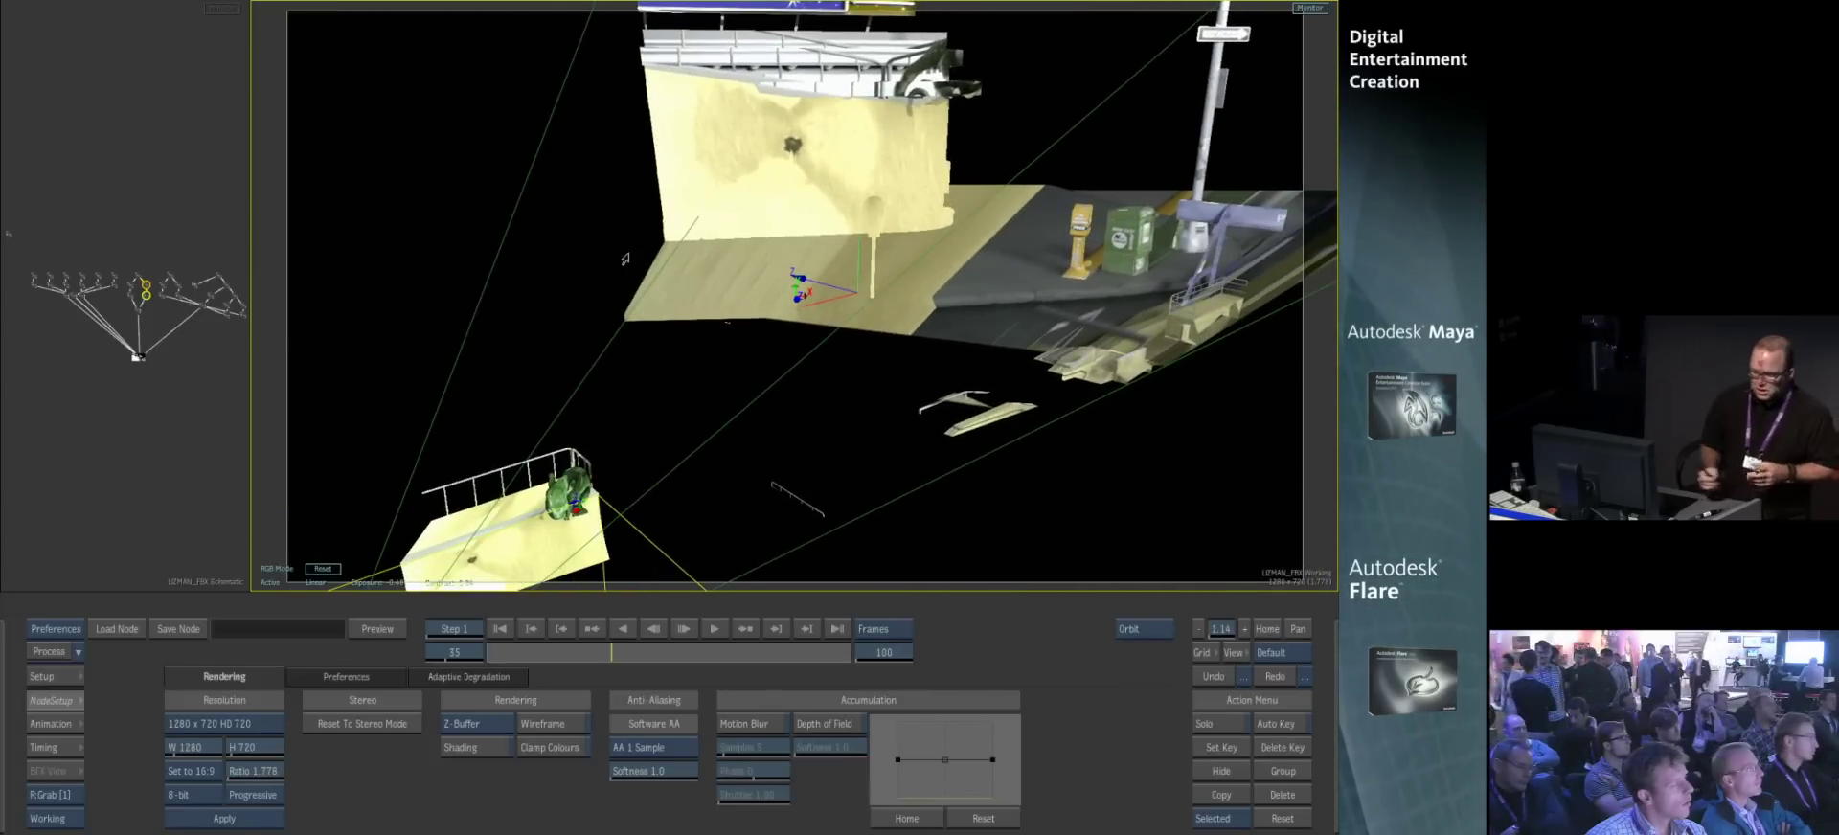
- Return to the batch schematic, locate the layered projection Action fed by several media inputs, and open it
{"action": "mouse_move", "coordinate": [3, 750]}
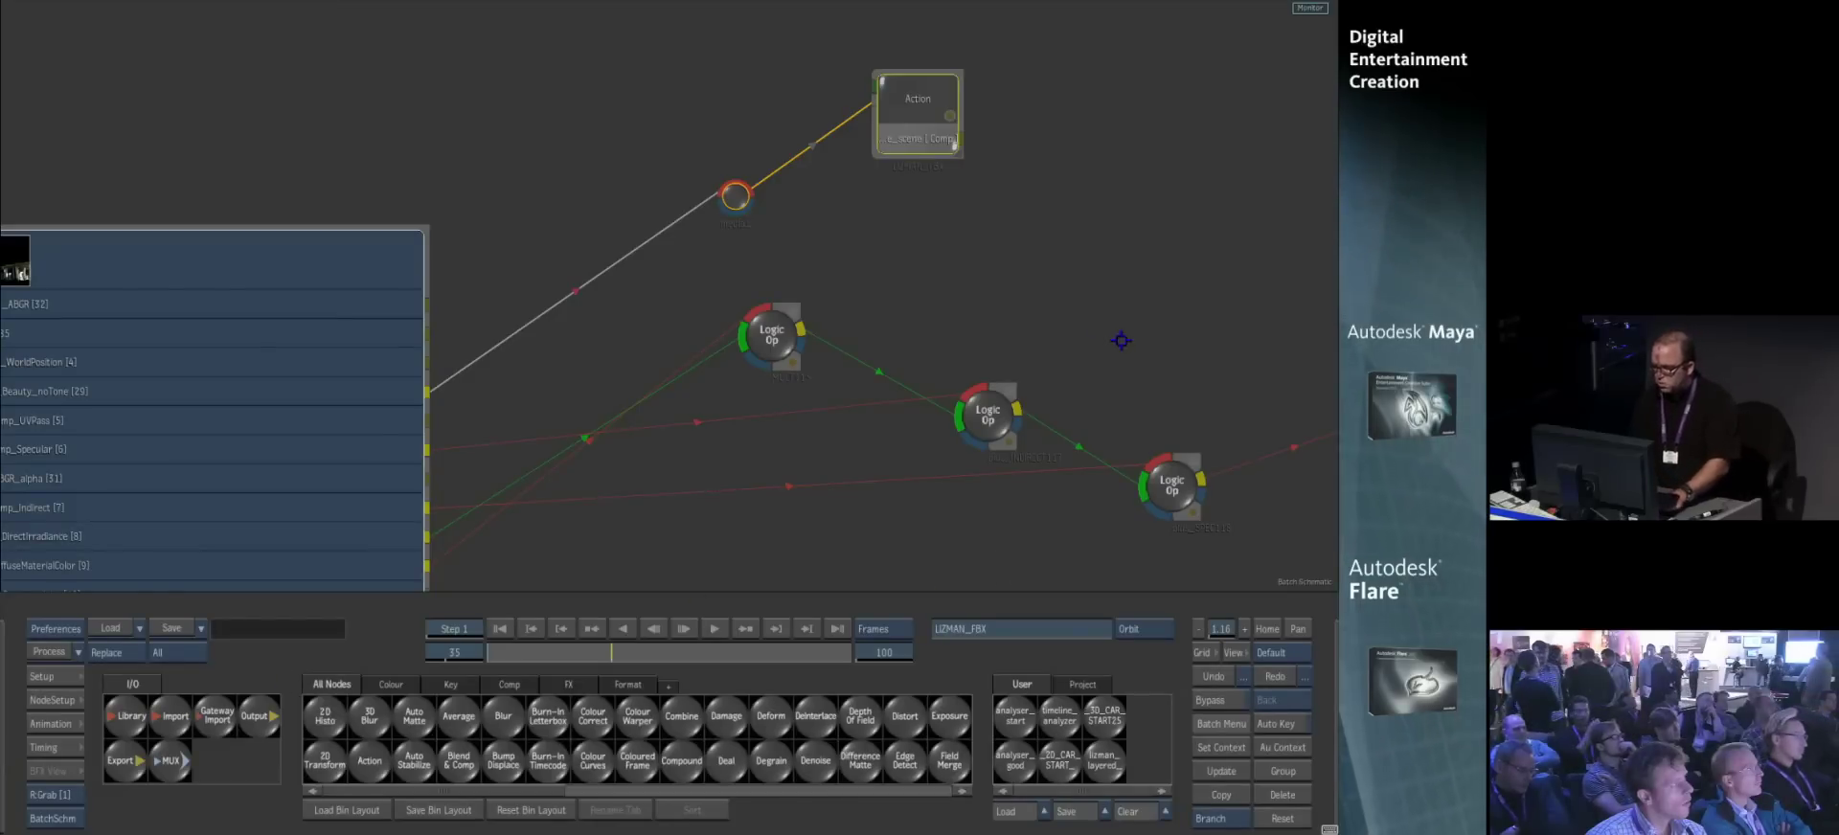
{"action": "left_click_drag", "start_coordinate": [1121, 340], "coordinate": [319, 154]}
{"action": "scroll", "coordinate": [919, 488], "scroll_direction": "down", "scroll_amount": 5}
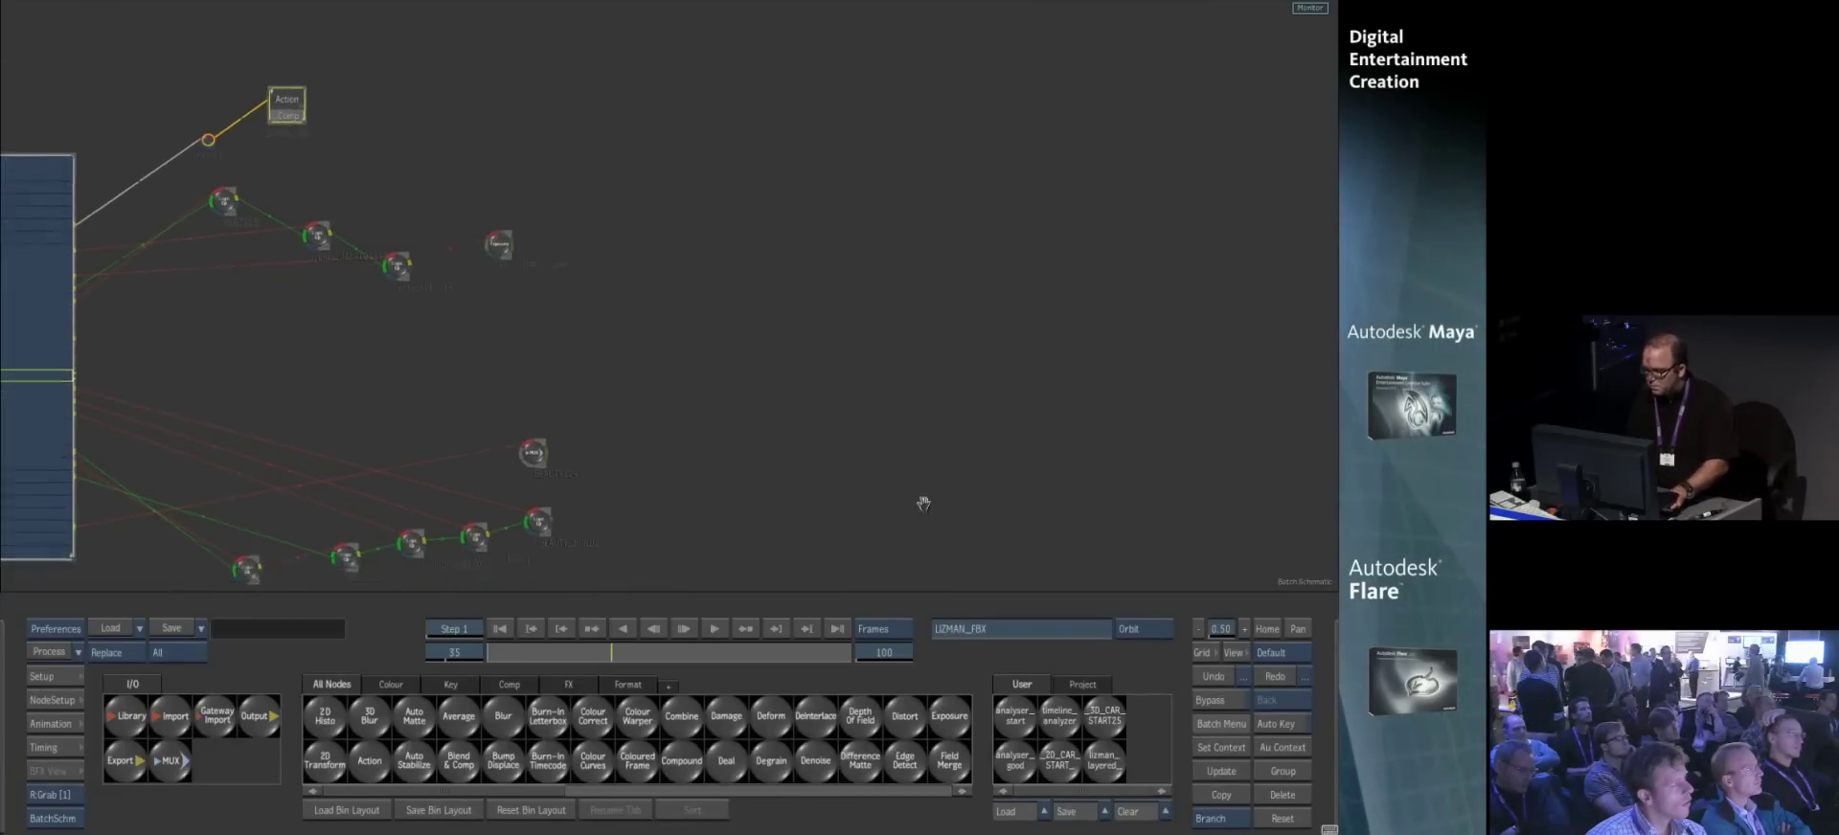
{"action": "left_click", "coordinate": [1083, 684]}
{"action": "left_click_drag", "start_coordinate": [1061, 727], "coordinate": [1006, 255]}
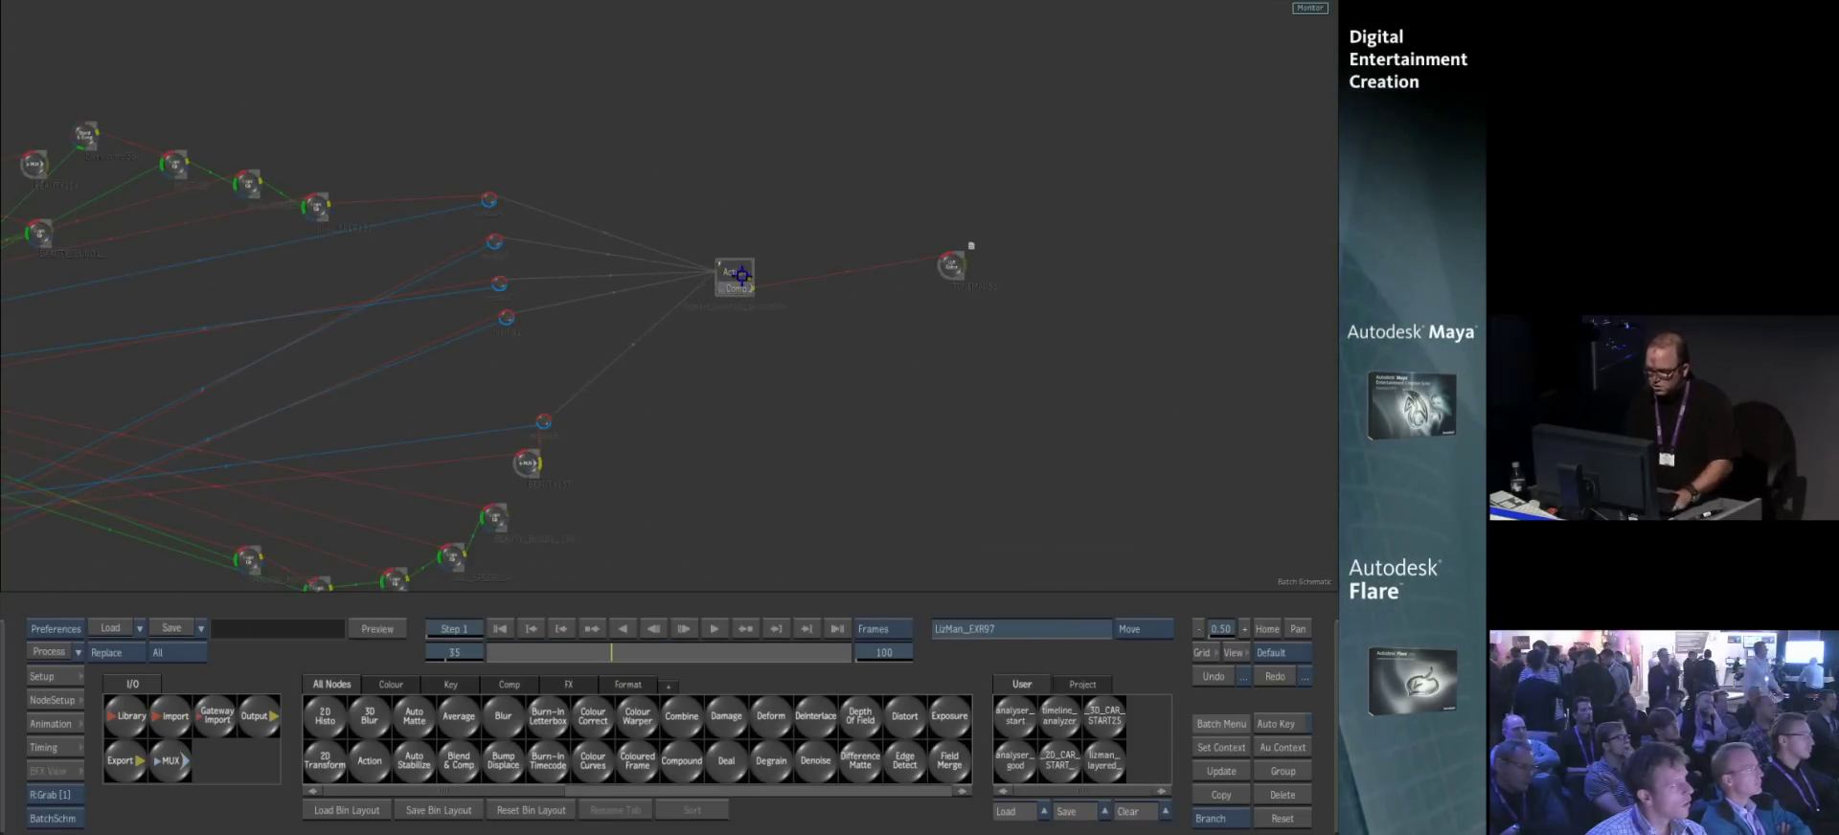
{"action": "double_click", "coordinate": [732, 272]}
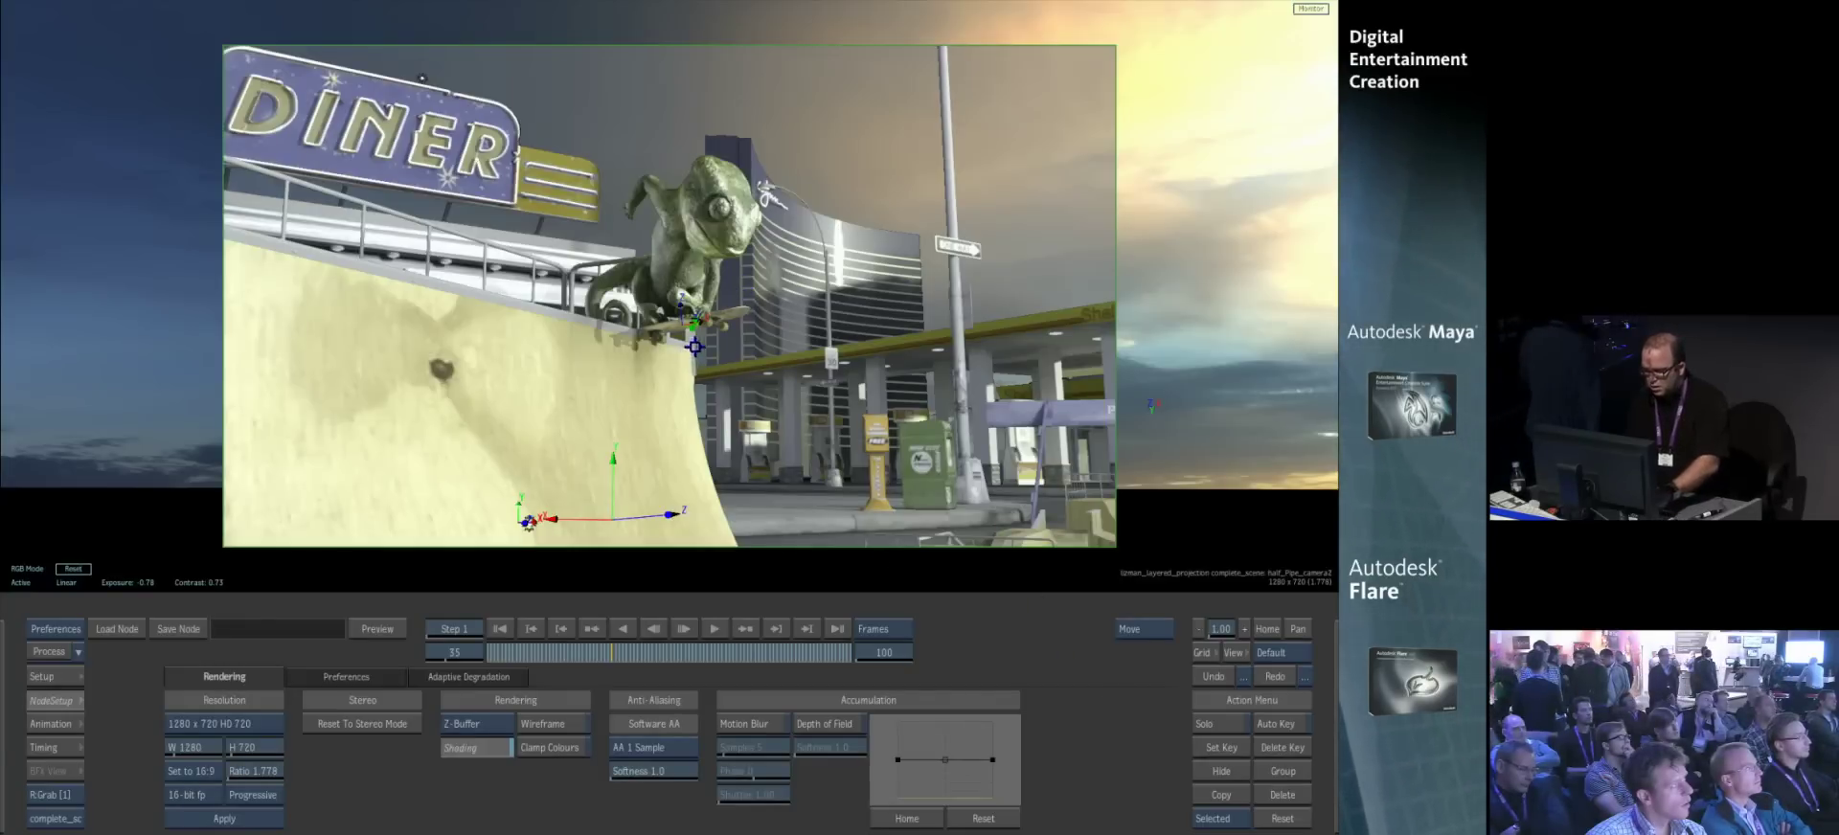
- Examine the layered projection by orbiting and zooming around the set, then check the camera view at other frames
{"action": "key", "text": "o"}
{"action": "left_click_drag", "start_coordinate": [692, 354], "coordinate": [917, 187]}
{"action": "left_click_drag", "start_coordinate": [1014, 289], "coordinate": [886, 211], "text": "ctrl"}
{"action": "left_click_drag", "start_coordinate": [785, 326], "coordinate": [972, 180]}
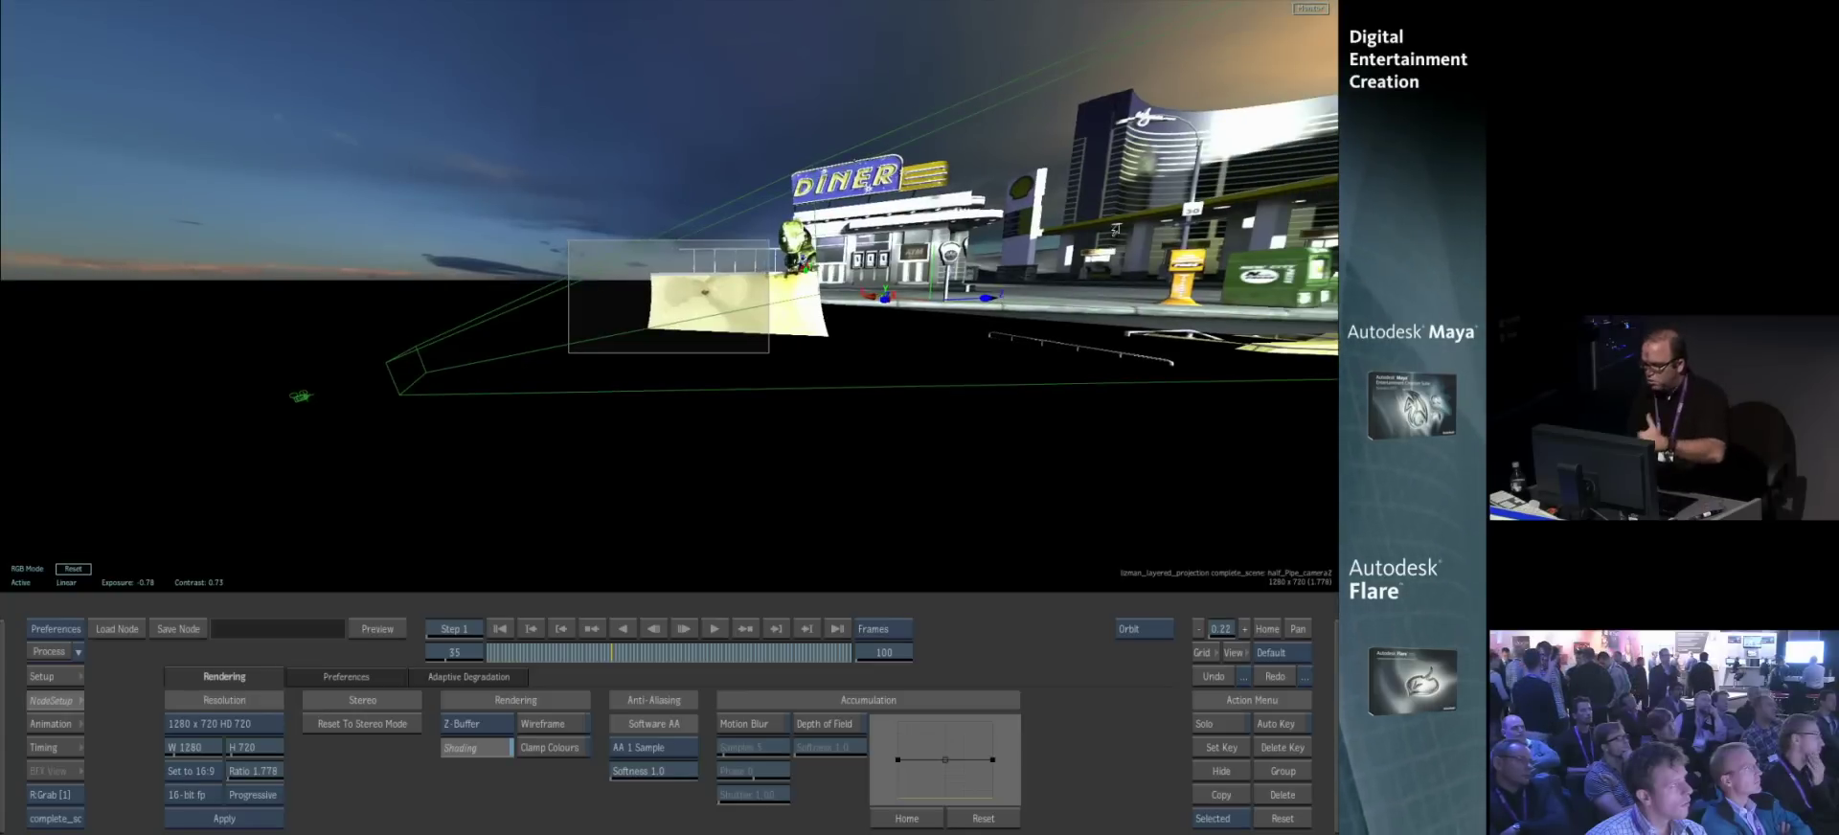
{"action": "left_click_drag", "start_coordinate": [824, 244], "coordinate": [1225, 224]}
{"action": "left_click", "coordinate": [1266, 631]}
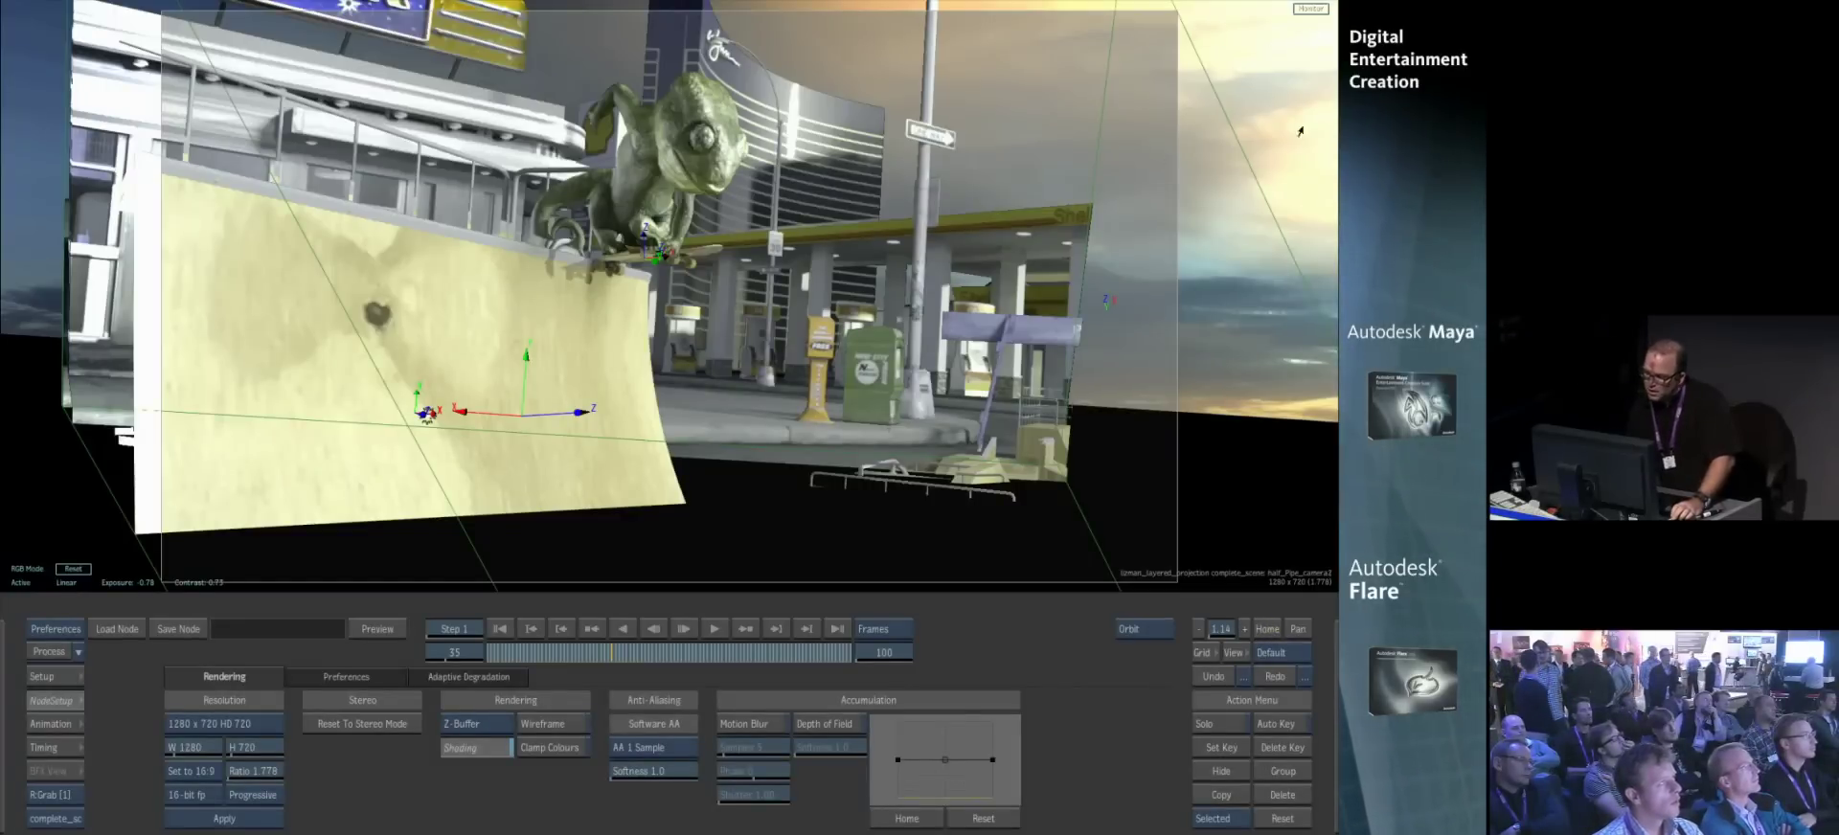
{"action": "left_click", "coordinate": [631, 654]}
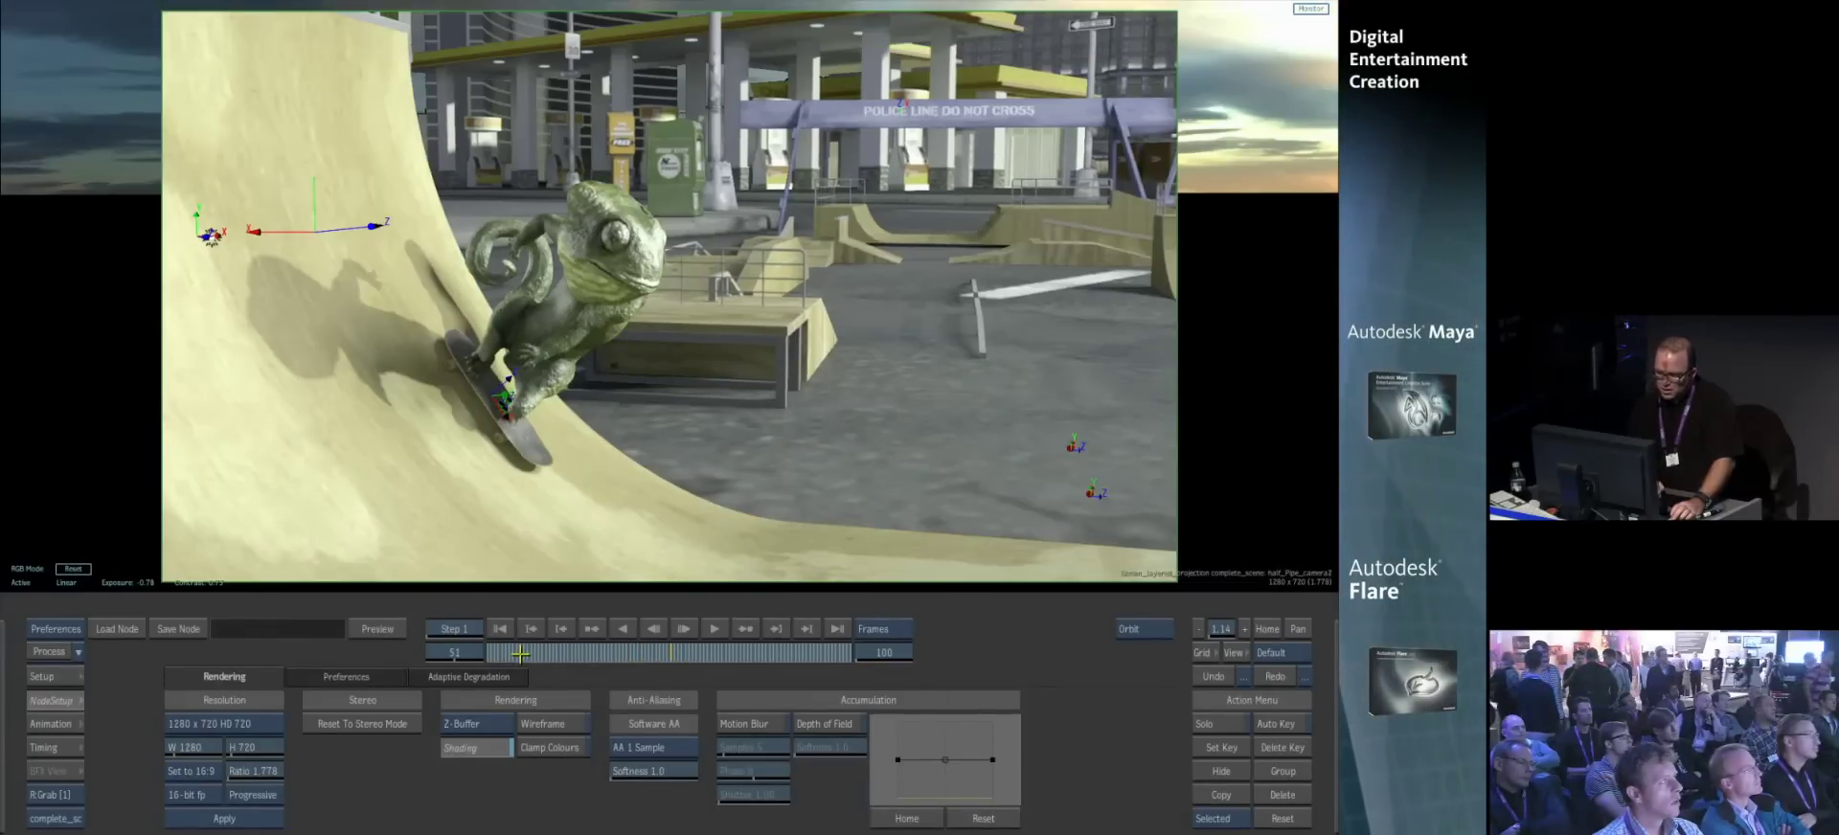
{"action": "left_click", "coordinate": [520, 654]}
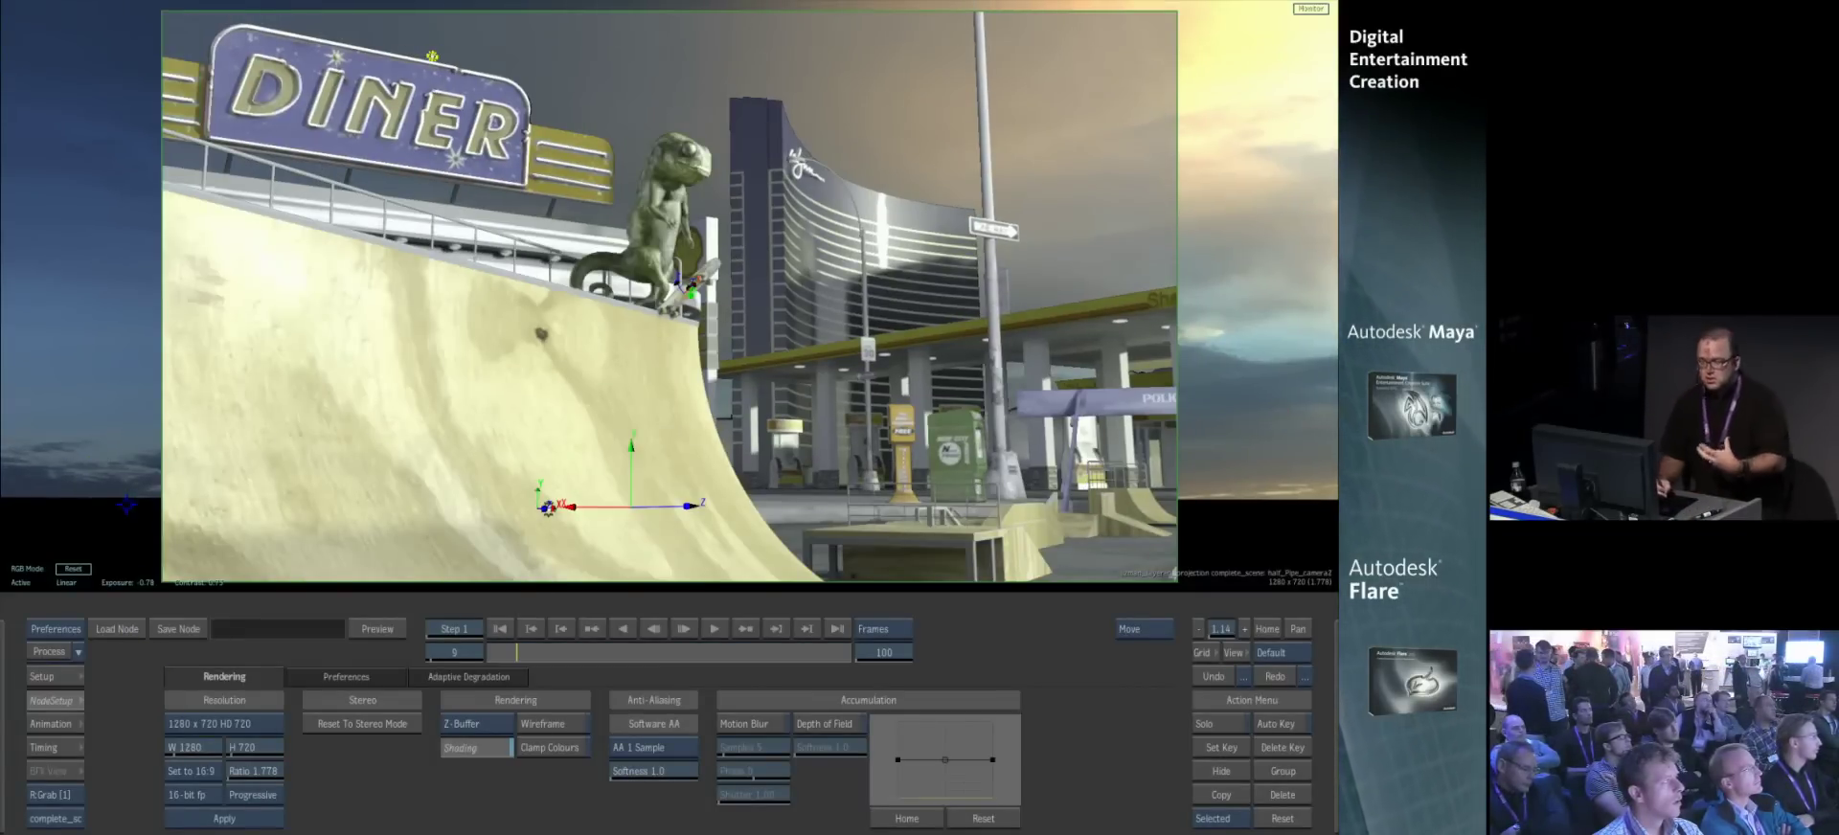
- Add a Blooming node to the diner light above the sign
{"action": "left_click", "coordinate": [53, 701]}
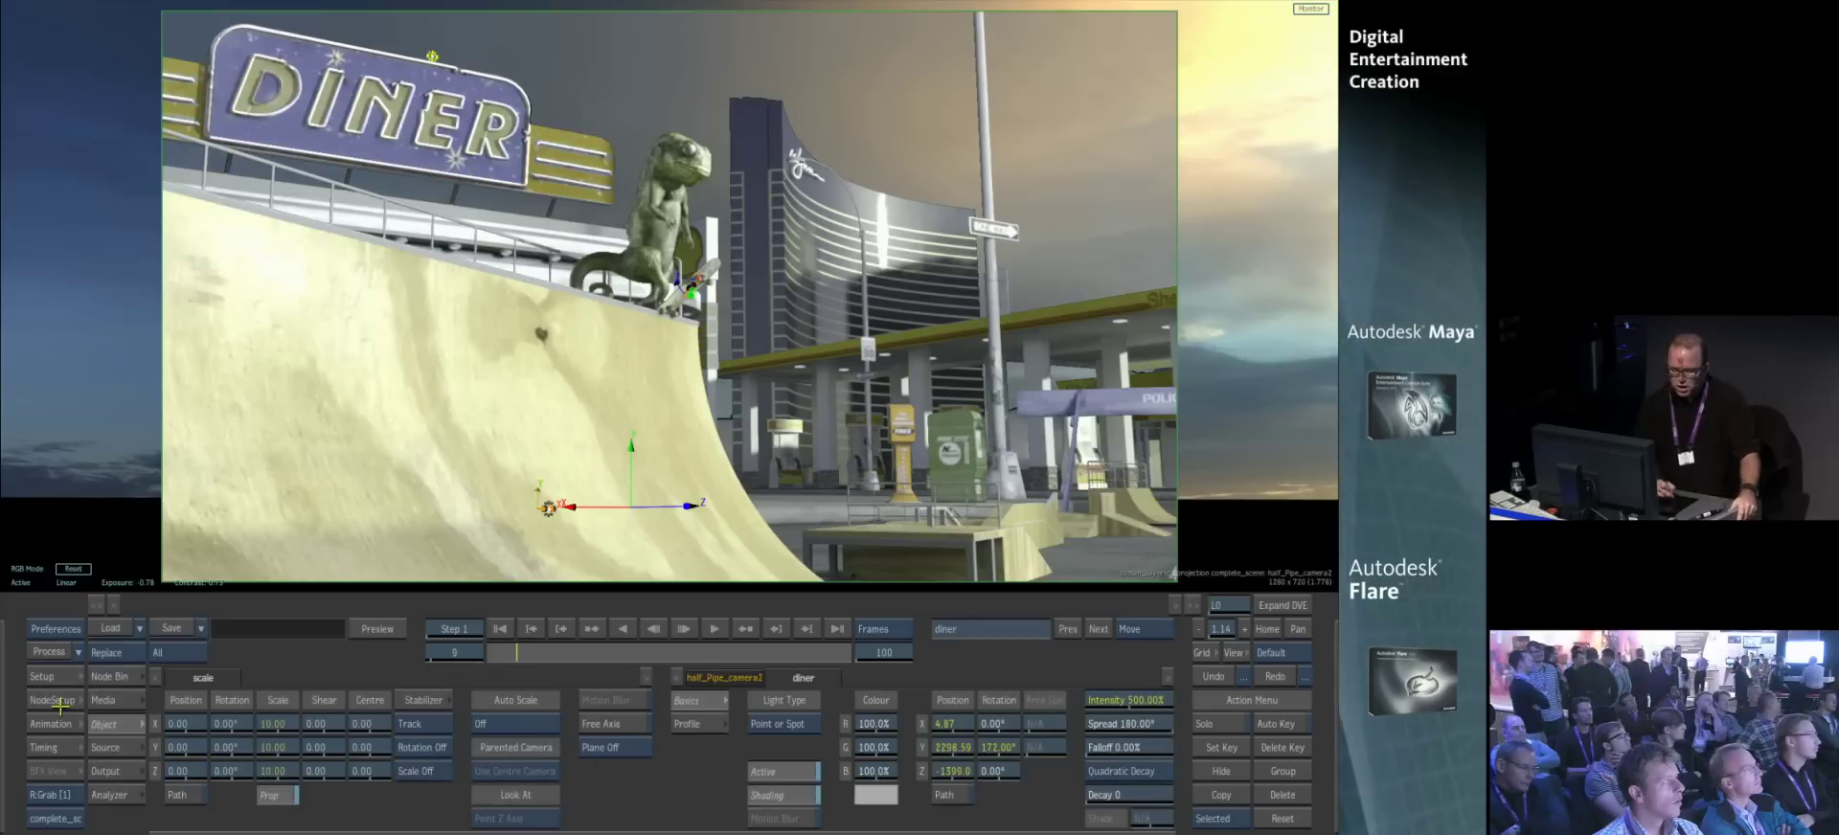
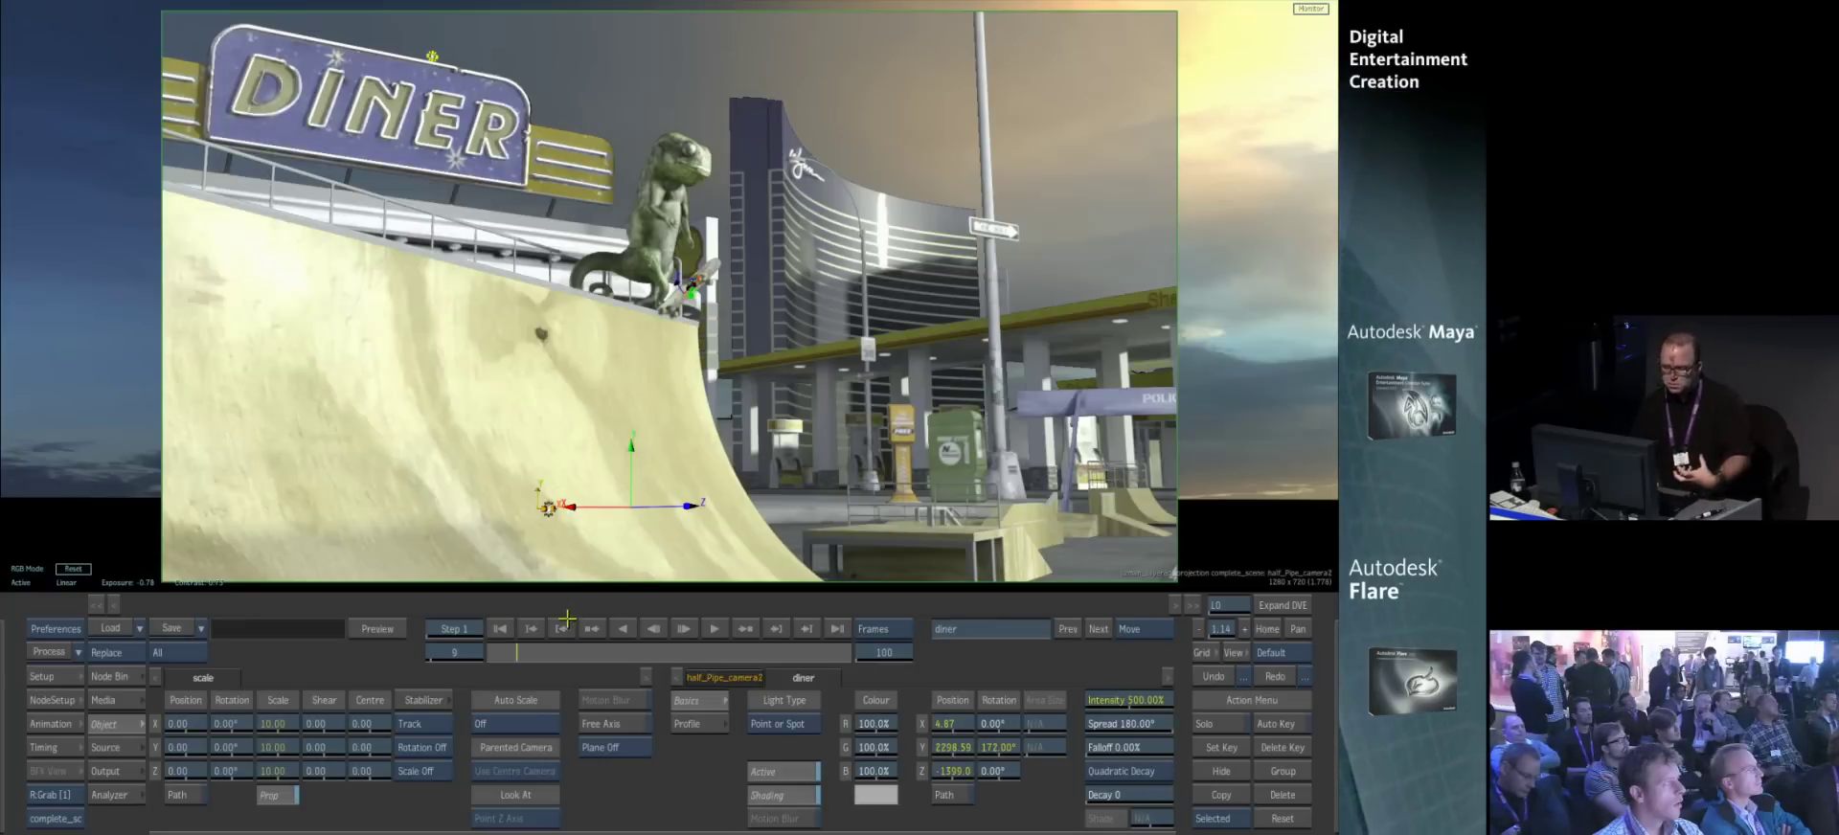
{"action": "left_click", "coordinate": [110, 677]}
{"action": "key", "text": "b"}
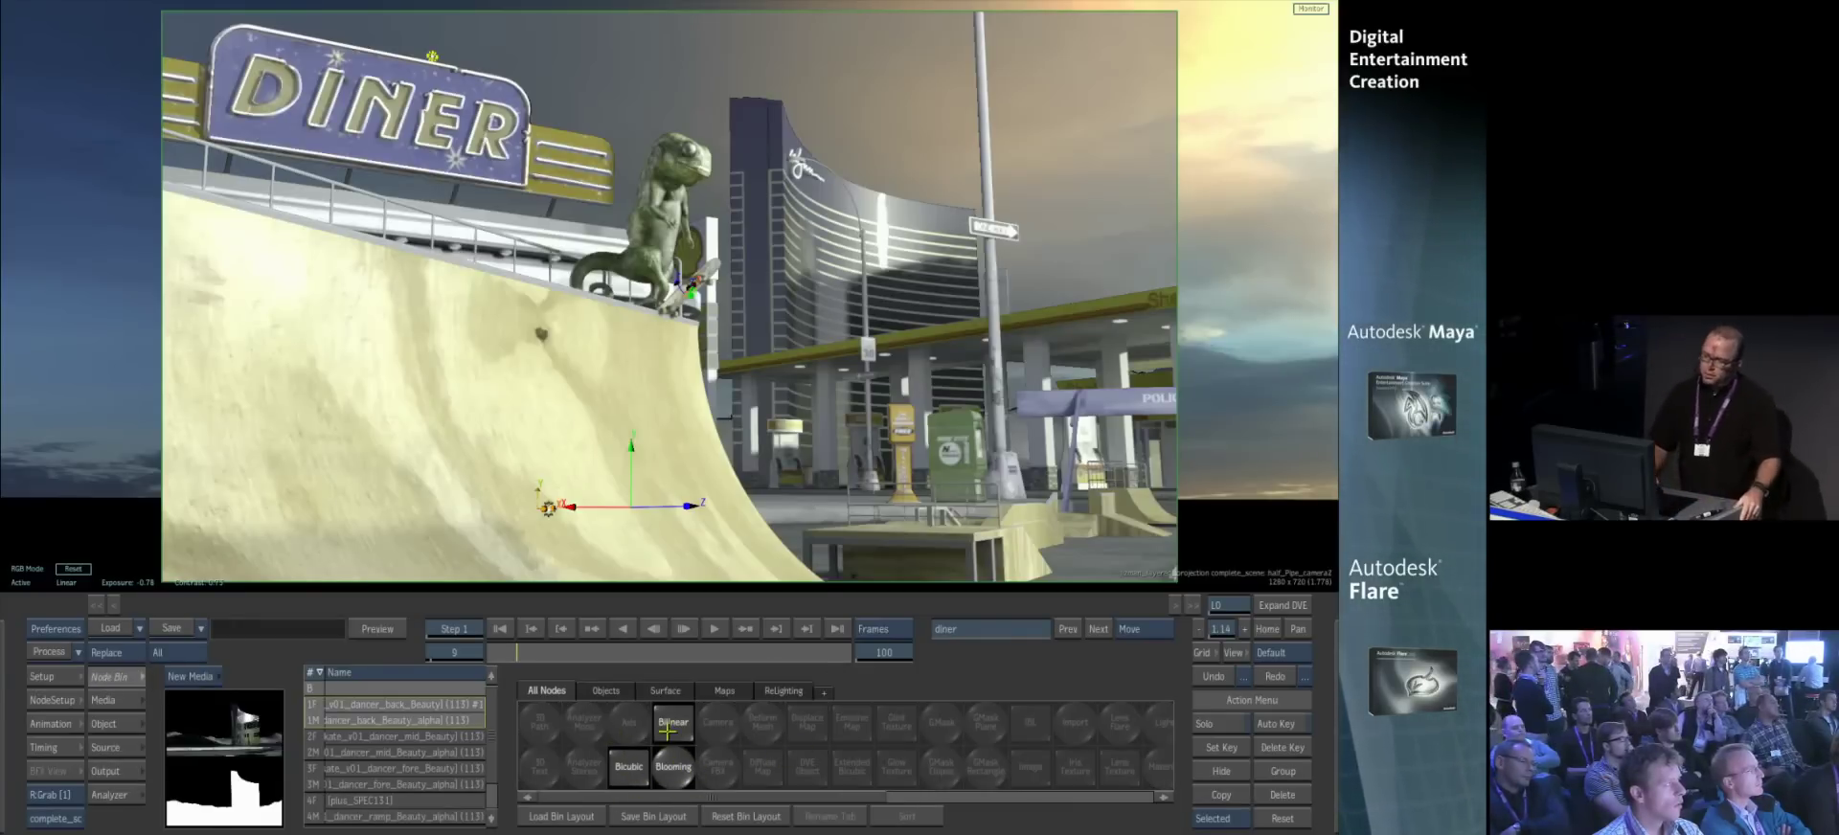
{"action": "left_click_drag", "start_coordinate": [673, 767], "coordinate": [444, 56]}
{"action": "left_click", "coordinate": [442, 55]}
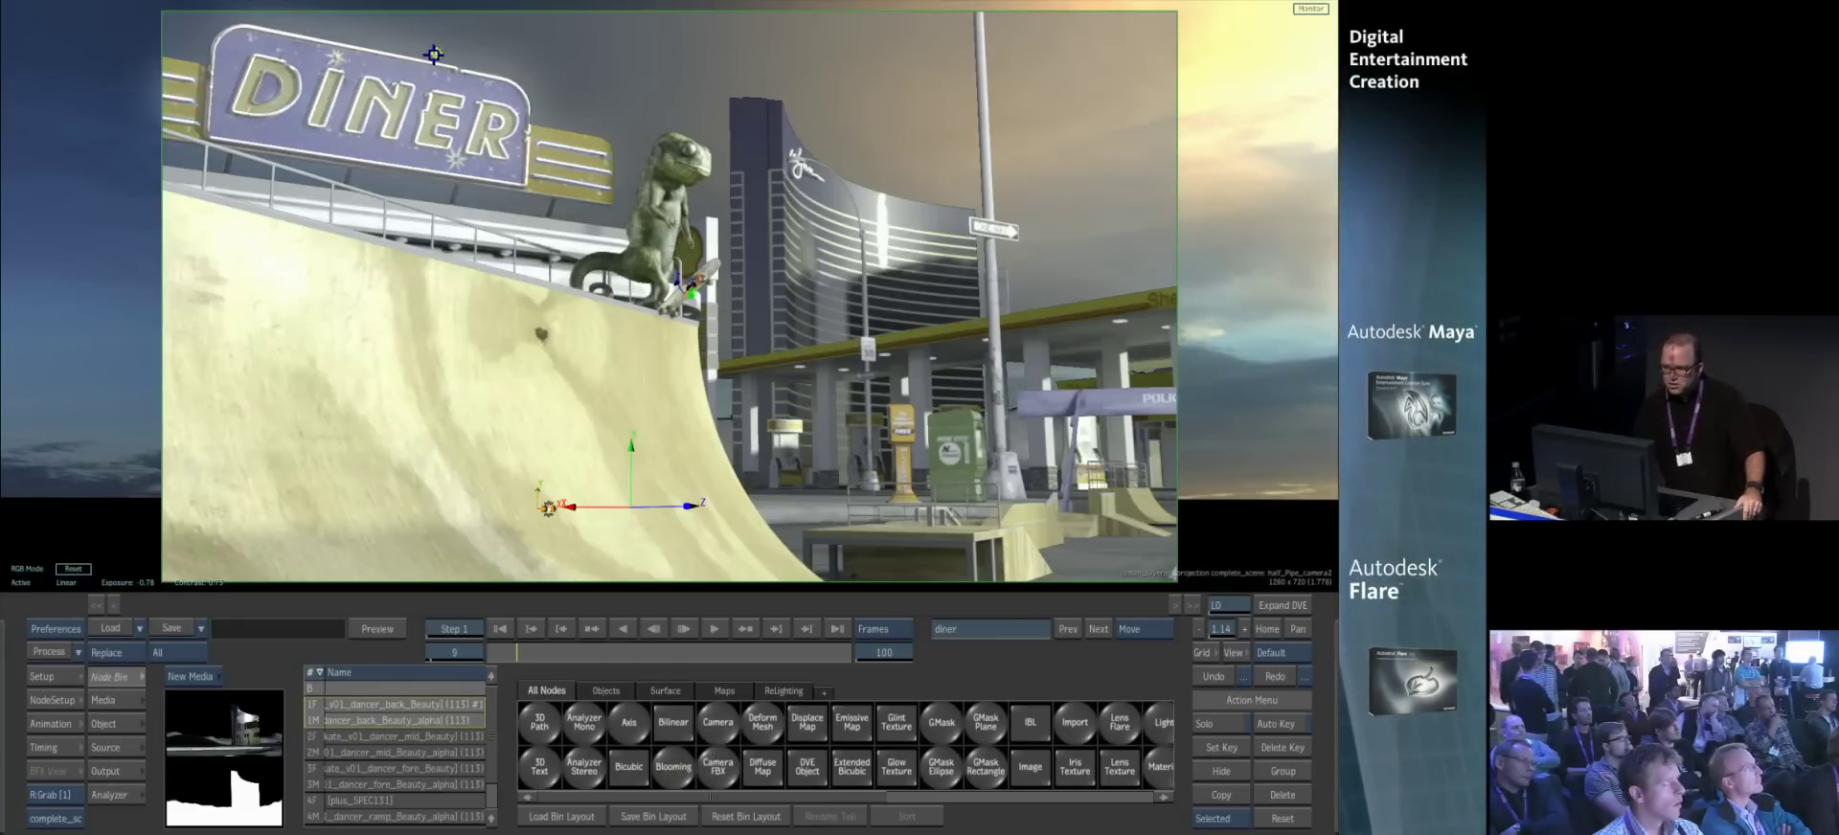
- Select the Blooming node attached to the diner light in the Action schematic to show its settings
{"action": "left_click", "coordinate": [121, 724]}
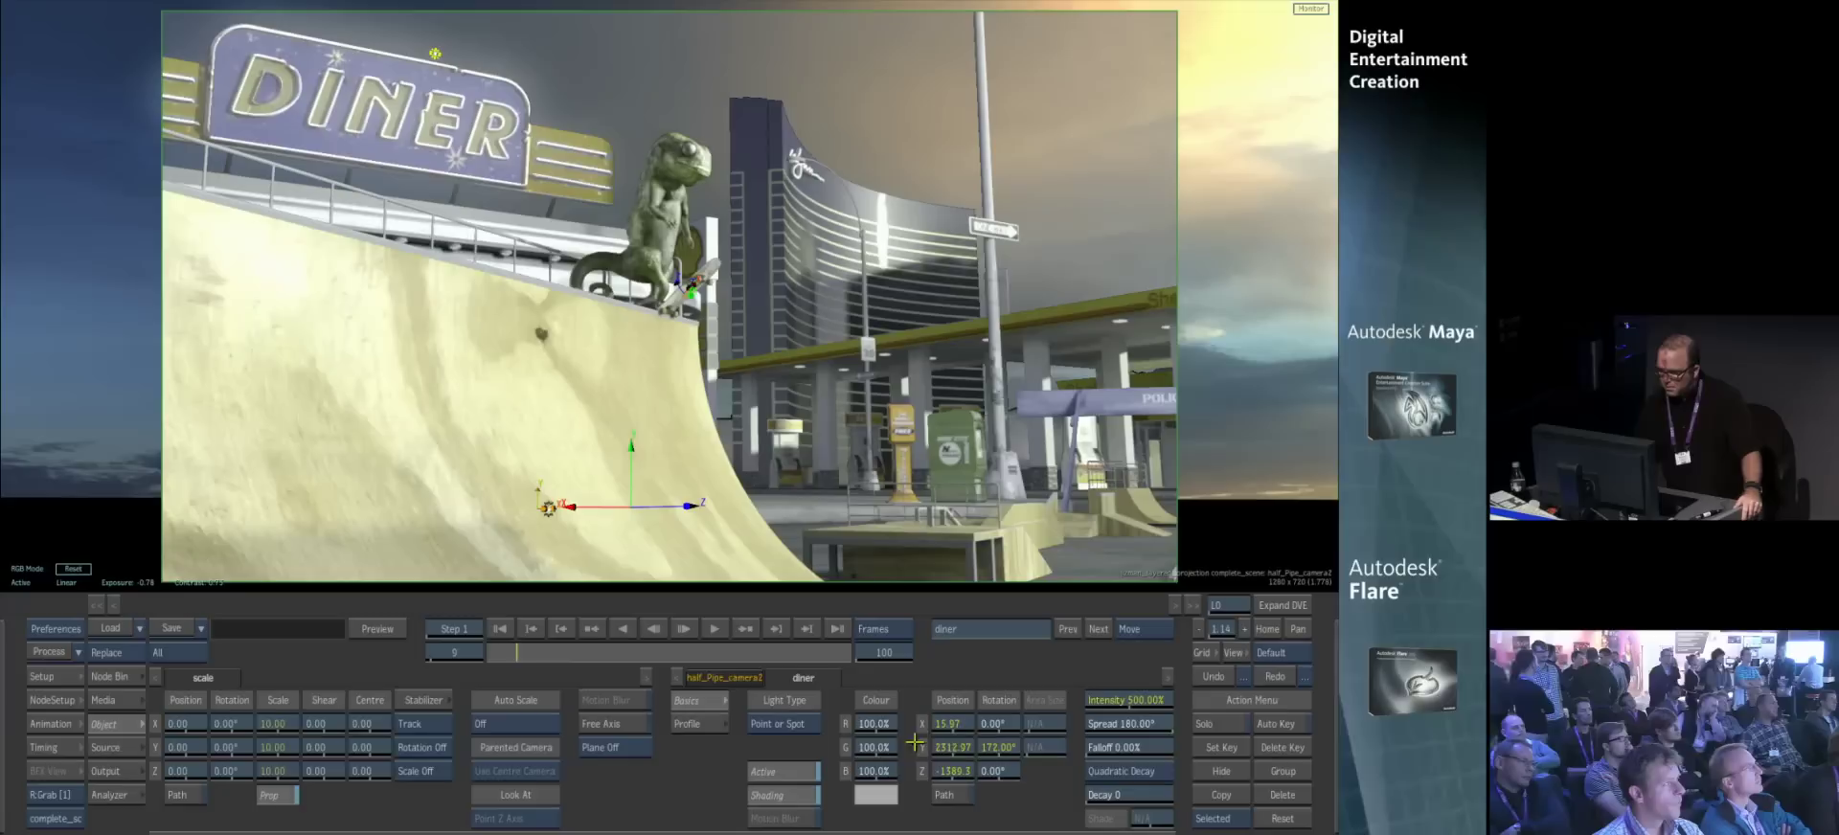
{"action": "key", "text": "Down"}
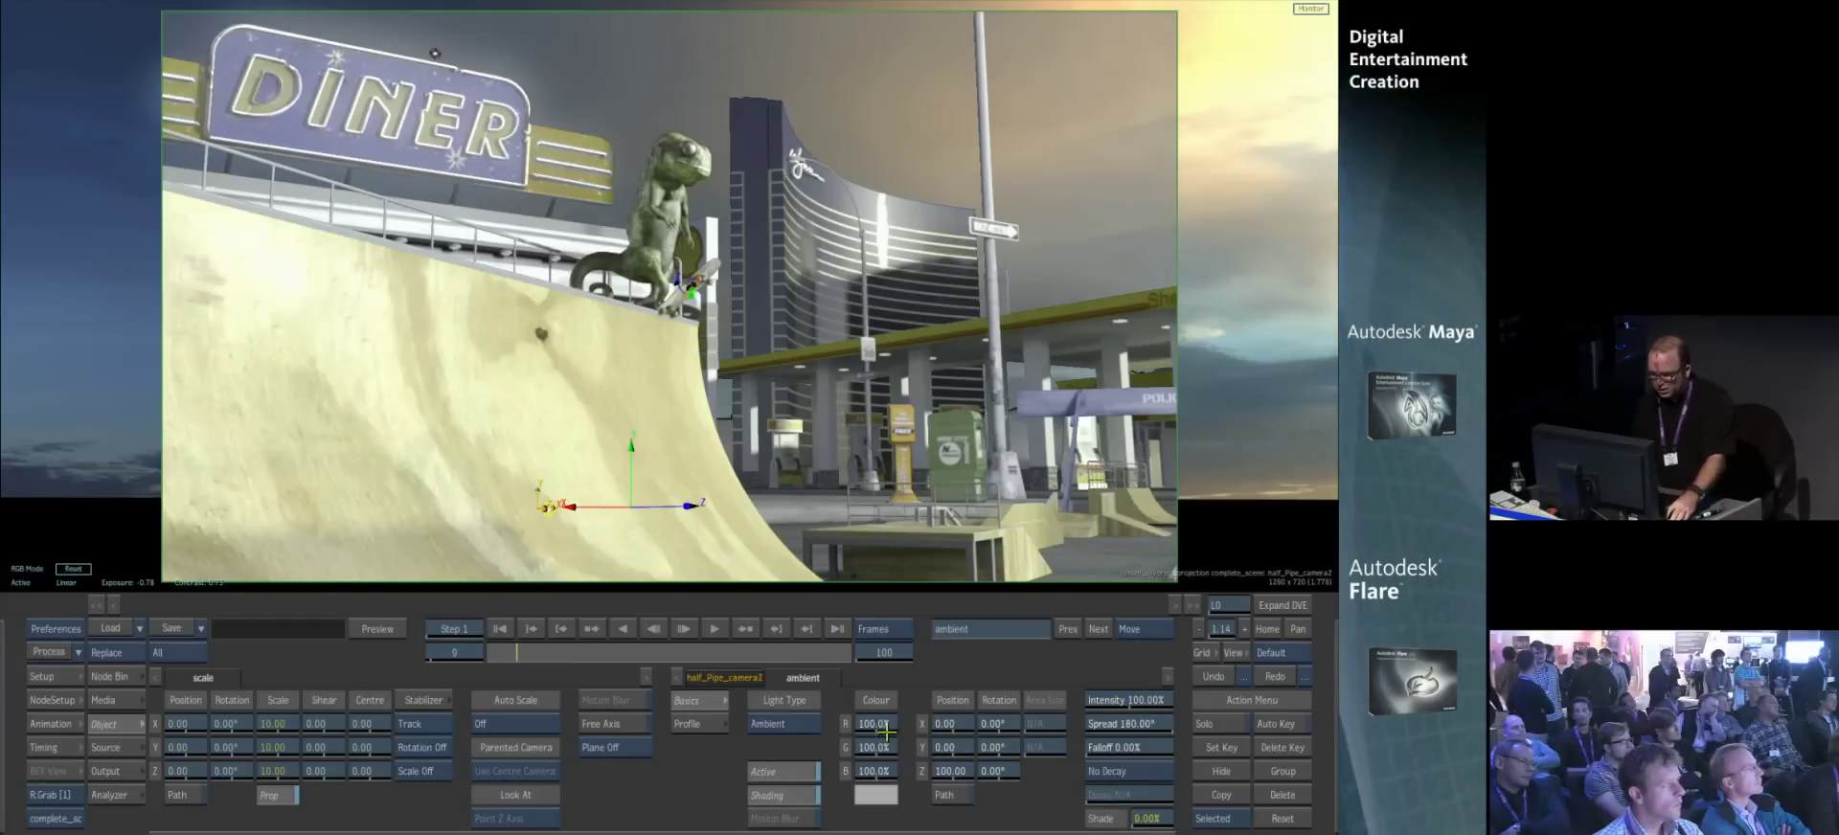
{"action": "key", "text": "Down"}
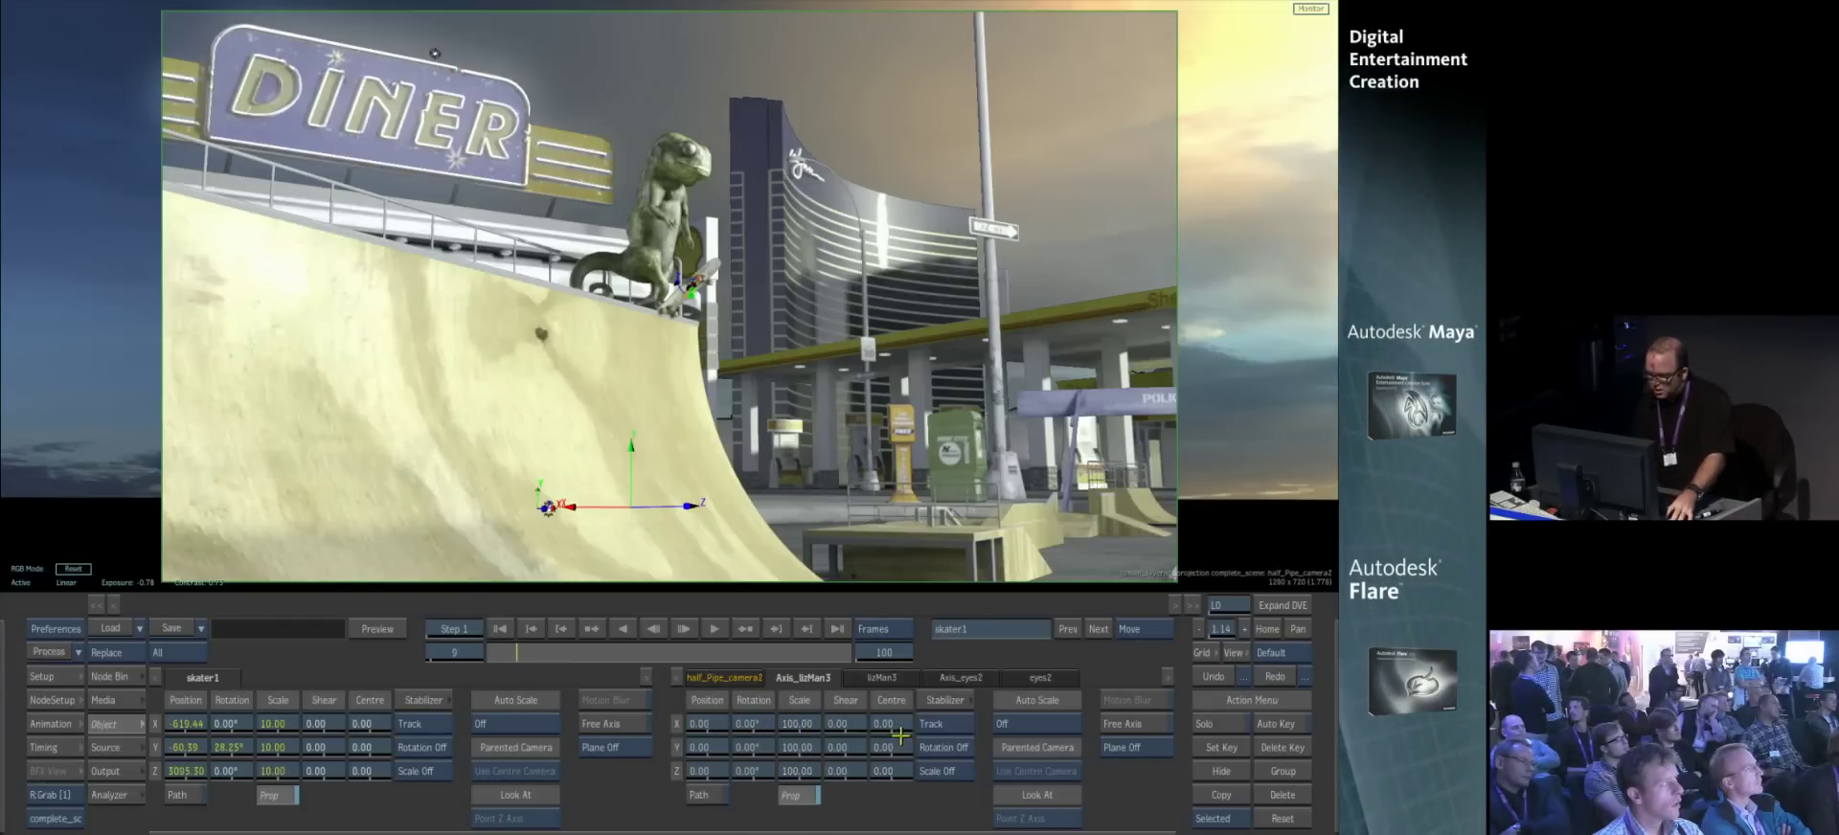
{"action": "left_click", "coordinate": [436, 57]}
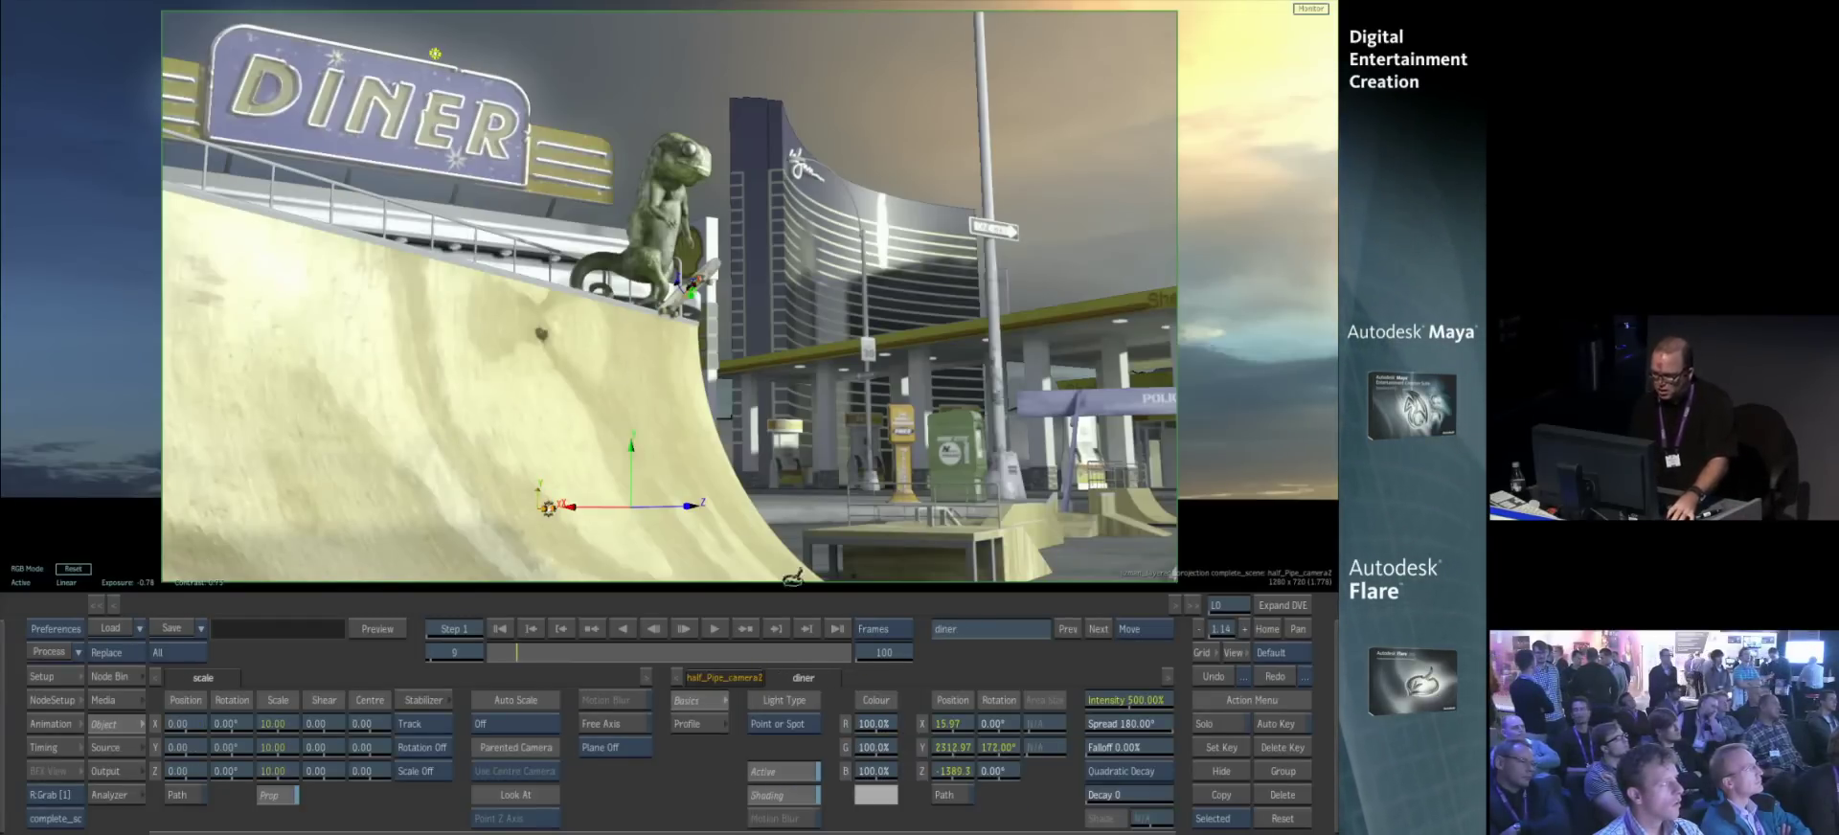
{"action": "key", "text": "Escape"}
{"action": "left_click_drag", "start_coordinate": [1267, 487], "coordinate": [758, 279]}
{"action": "left_click", "coordinate": [712, 232]}
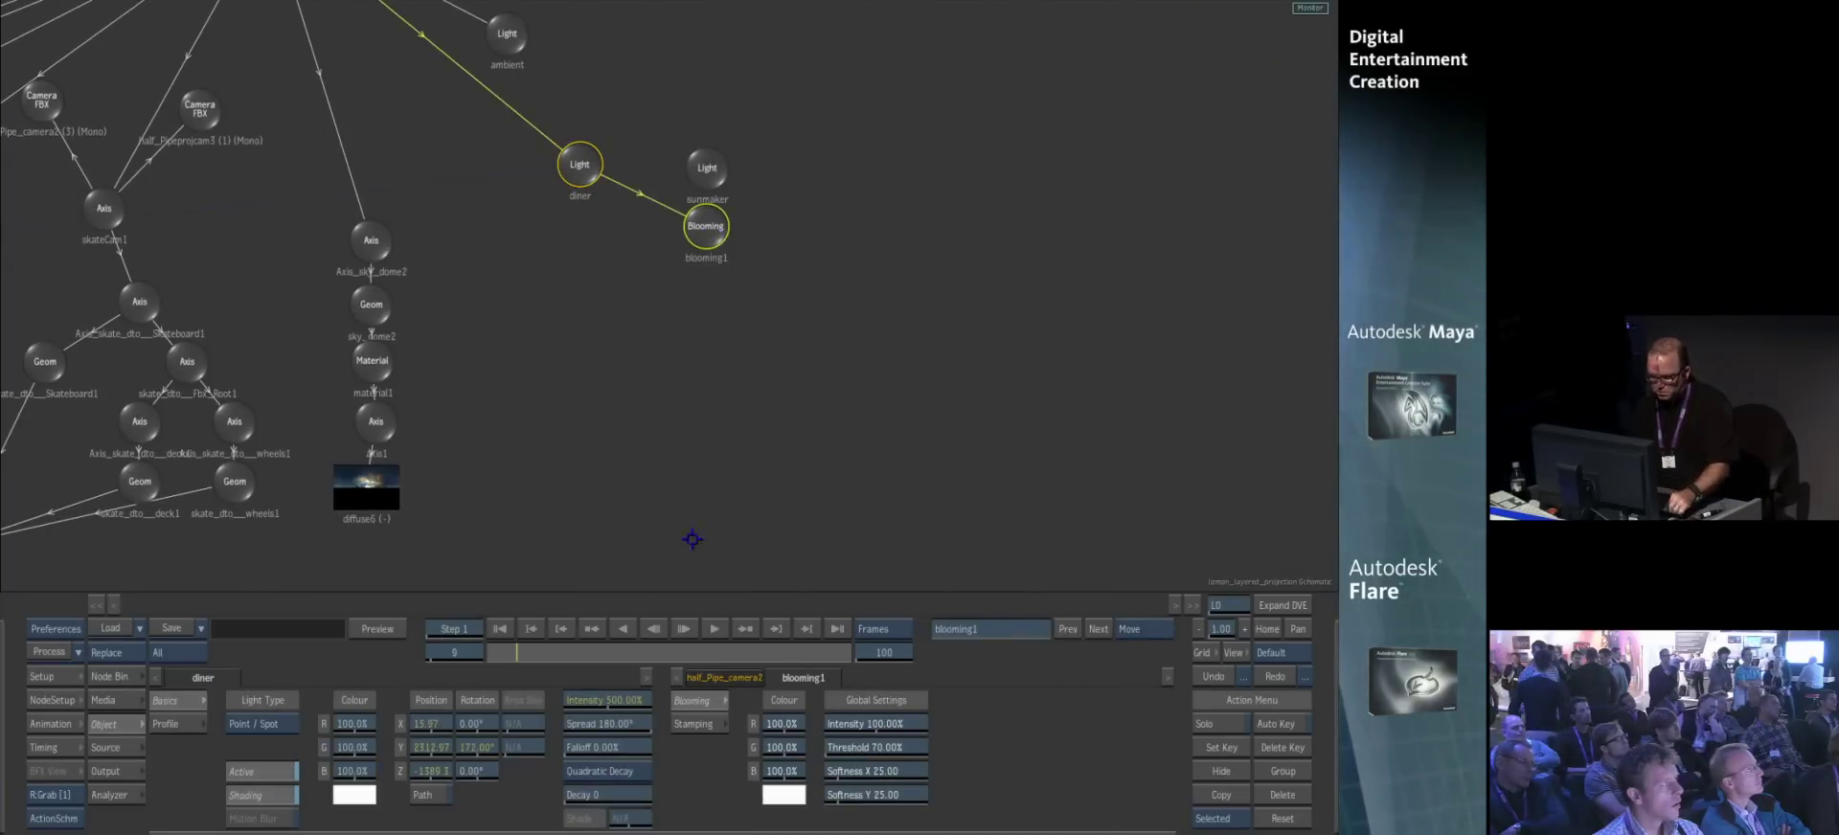
- Set the diner light's Blooming intensity to about 715% and both its X and Y softness to 10
{"action": "key", "text": "Escape"}
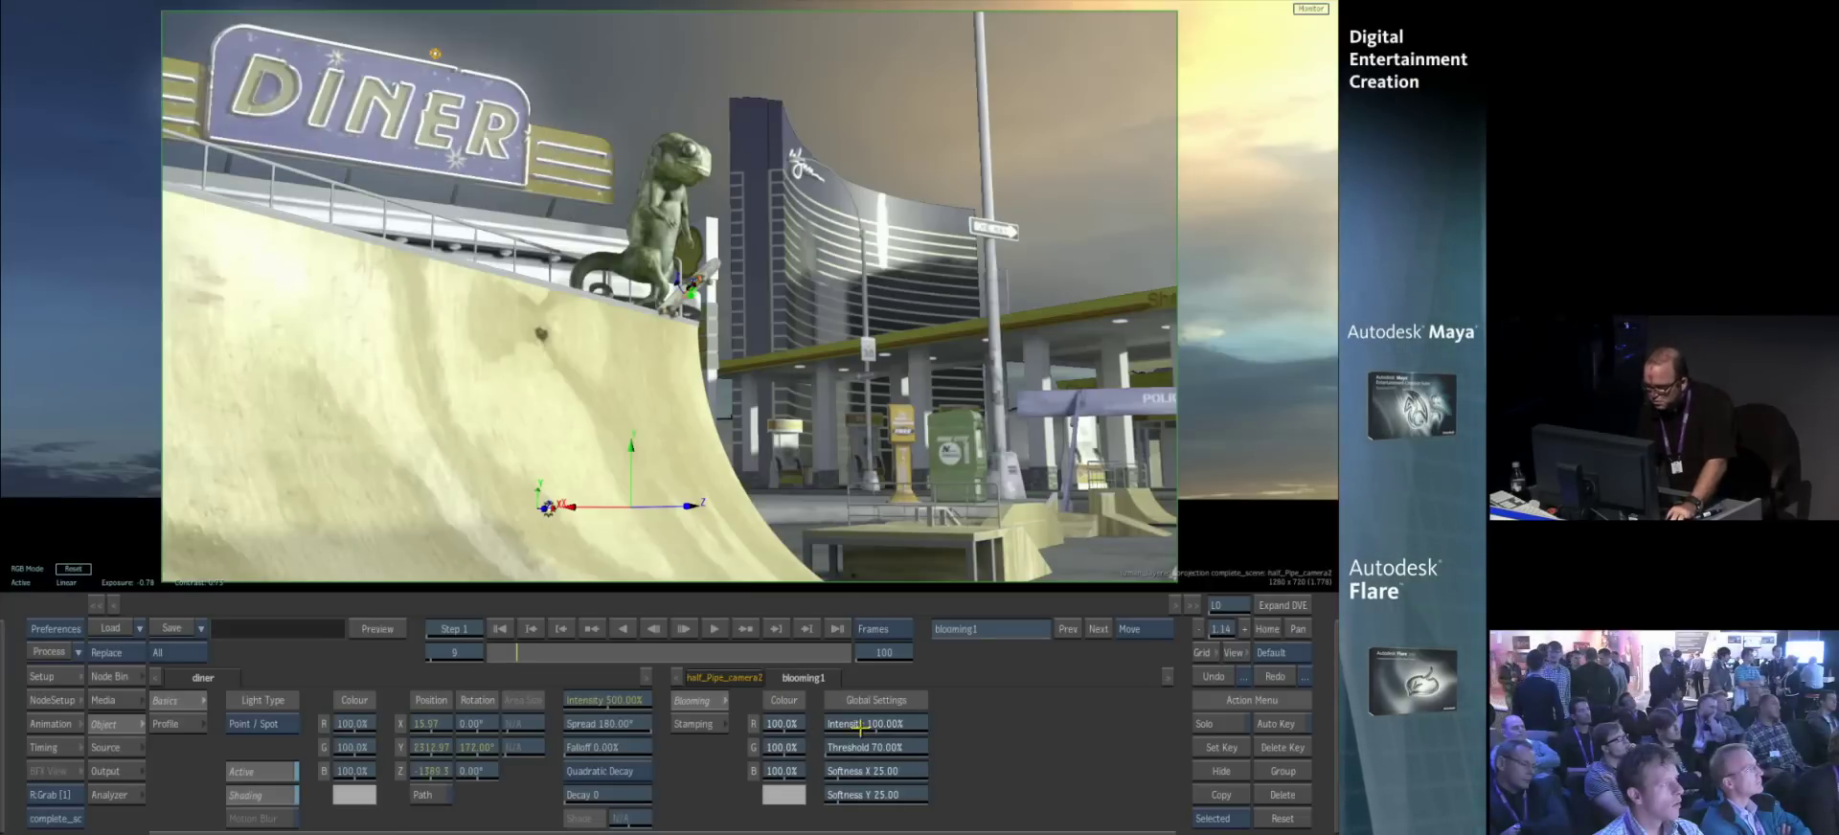
{"action": "left_click_drag", "start_coordinate": [860, 725], "coordinate": [1027, 743]}
{"action": "left_click", "coordinate": [881, 772]}
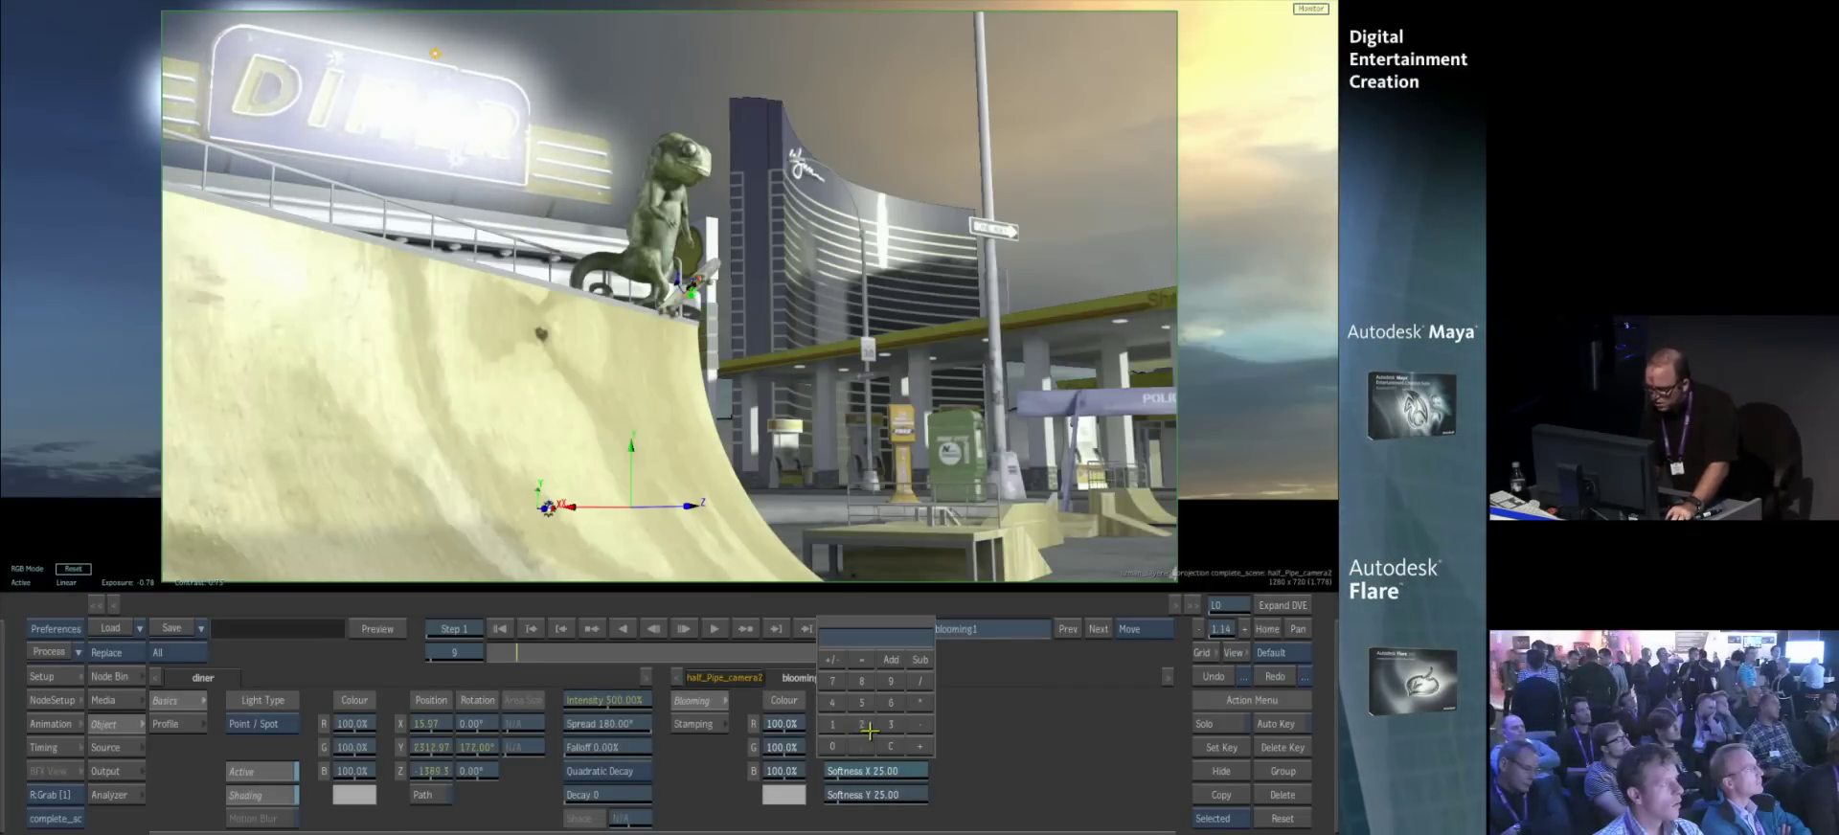
{"action": "left_click", "coordinate": [863, 639]}
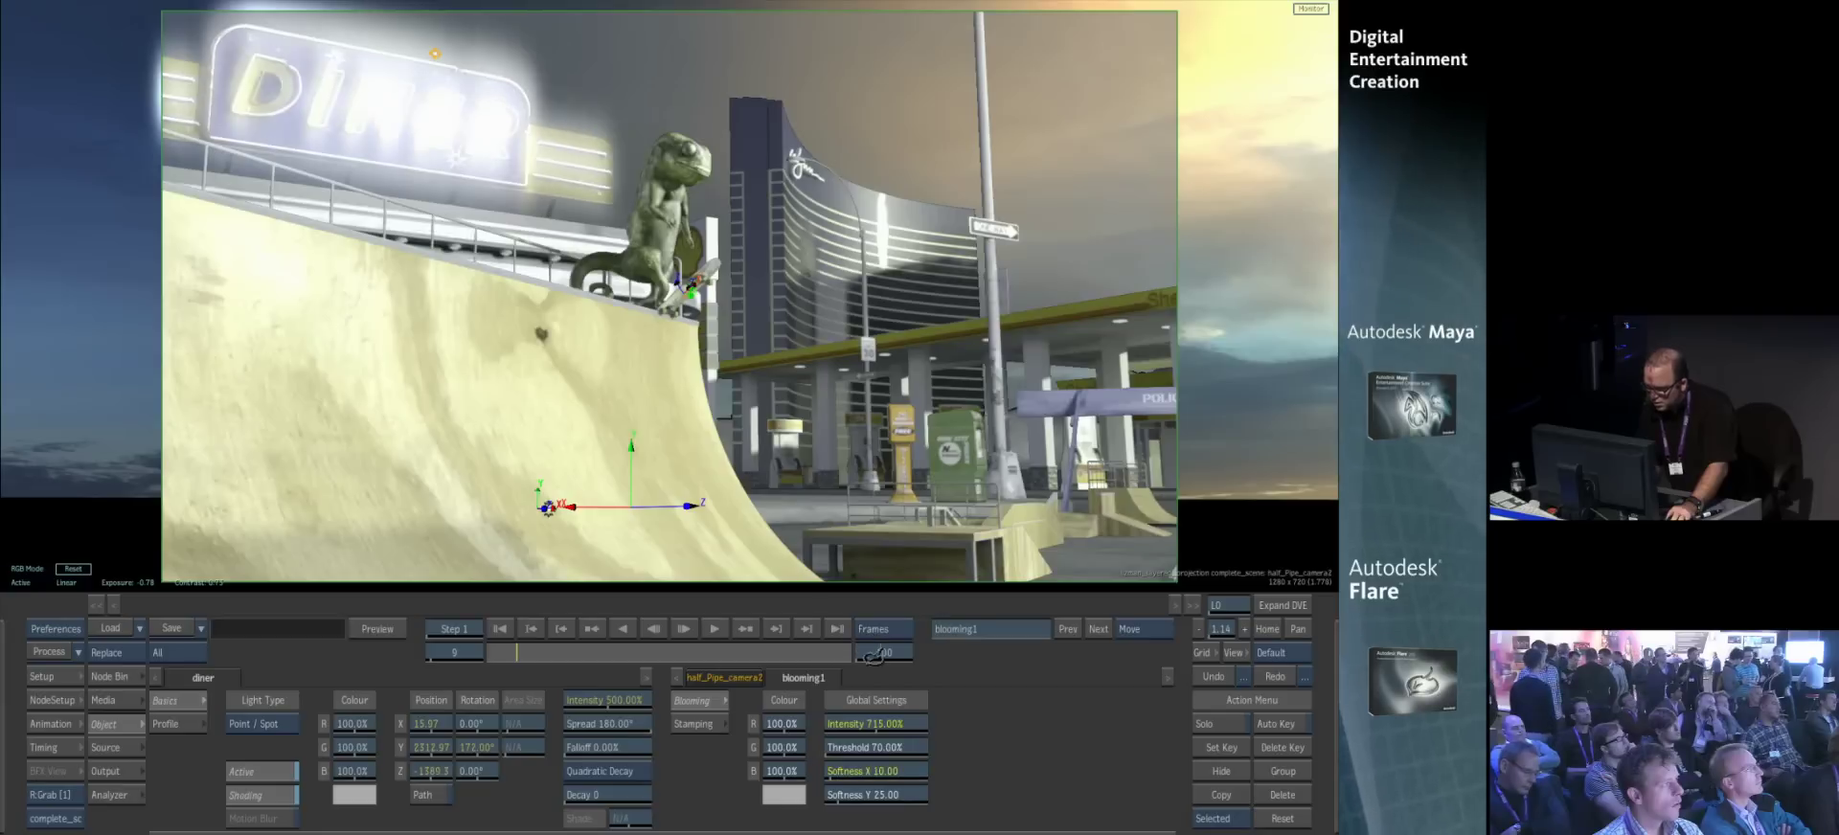
{"action": "left_click", "coordinate": [874, 794]}
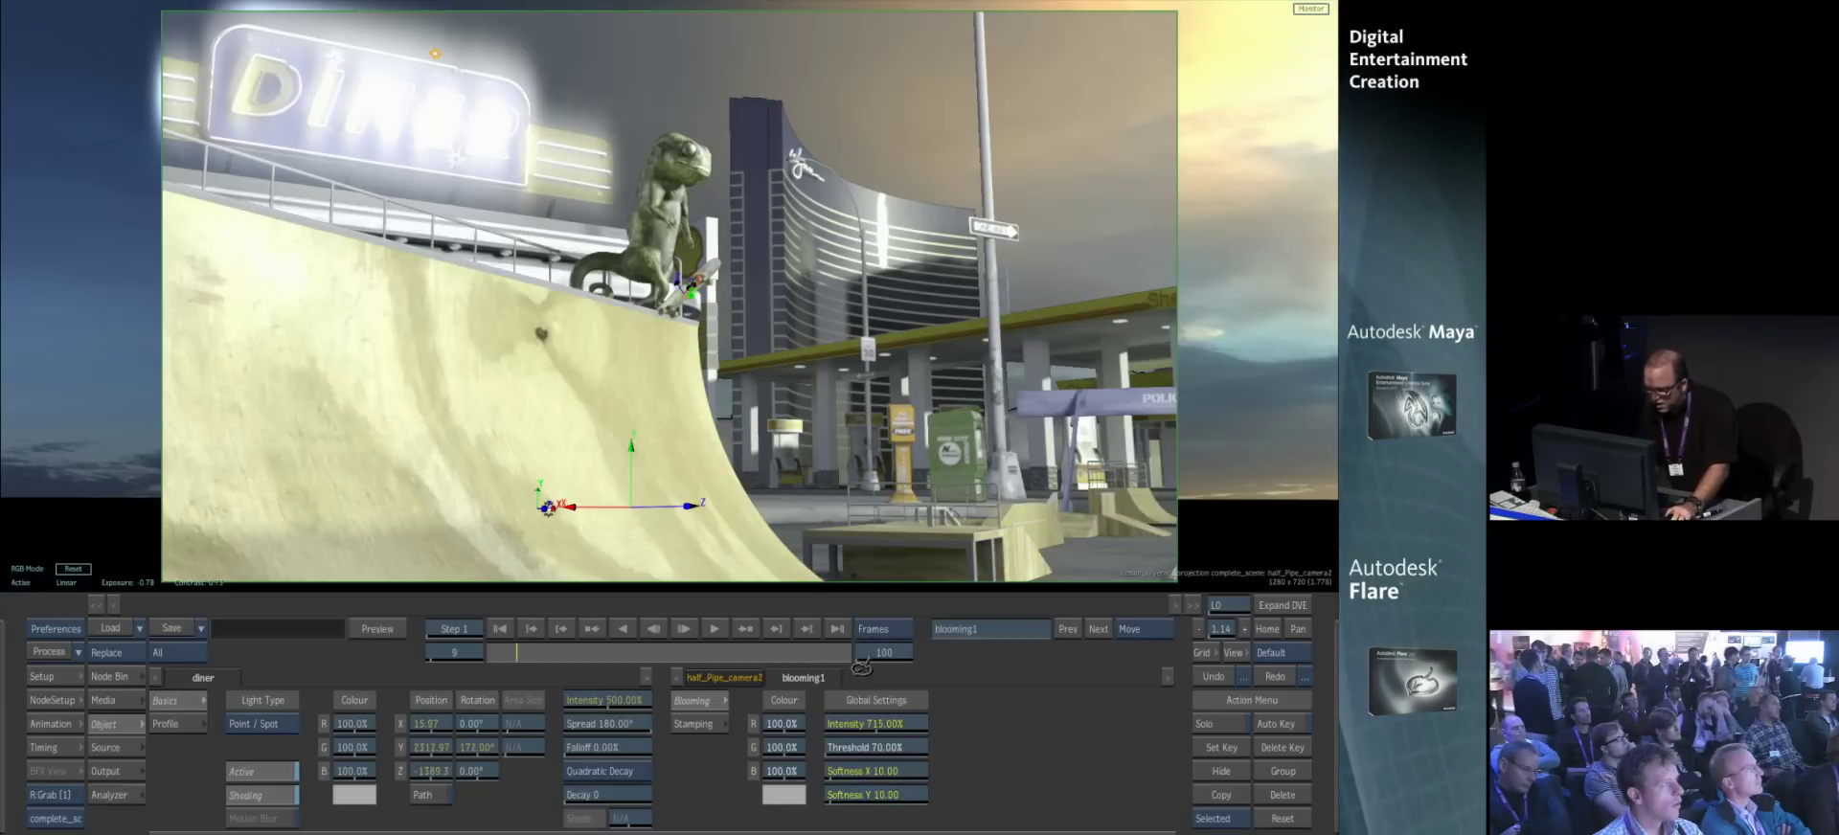
{"action": "type", "text": "10"}
{"action": "key", "text": "Return"}
- Move the diner light from above the sign to in front of and below it, checking its placement from another angle
{"action": "left_click_drag", "start_coordinate": [439, 55], "coordinate": [542, 314]}
{"action": "left_click_drag", "start_coordinate": [680, 199], "coordinate": [887, 77]}
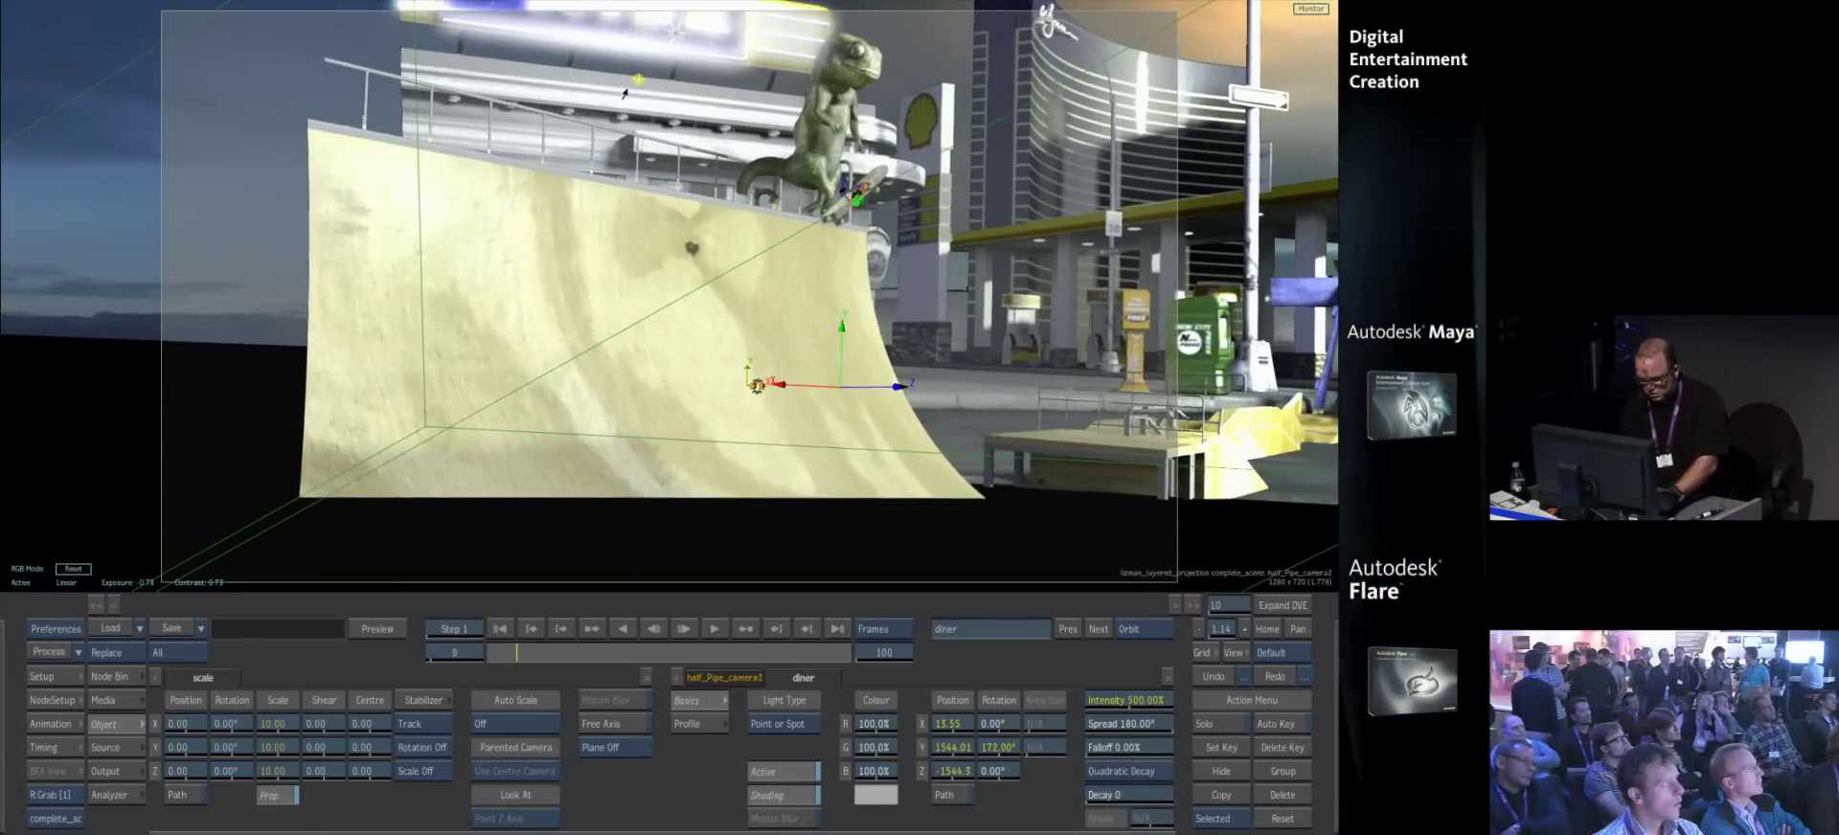
{"action": "key", "text": "m"}
{"action": "left_click_drag", "start_coordinate": [640, 74], "coordinate": [686, 88]}
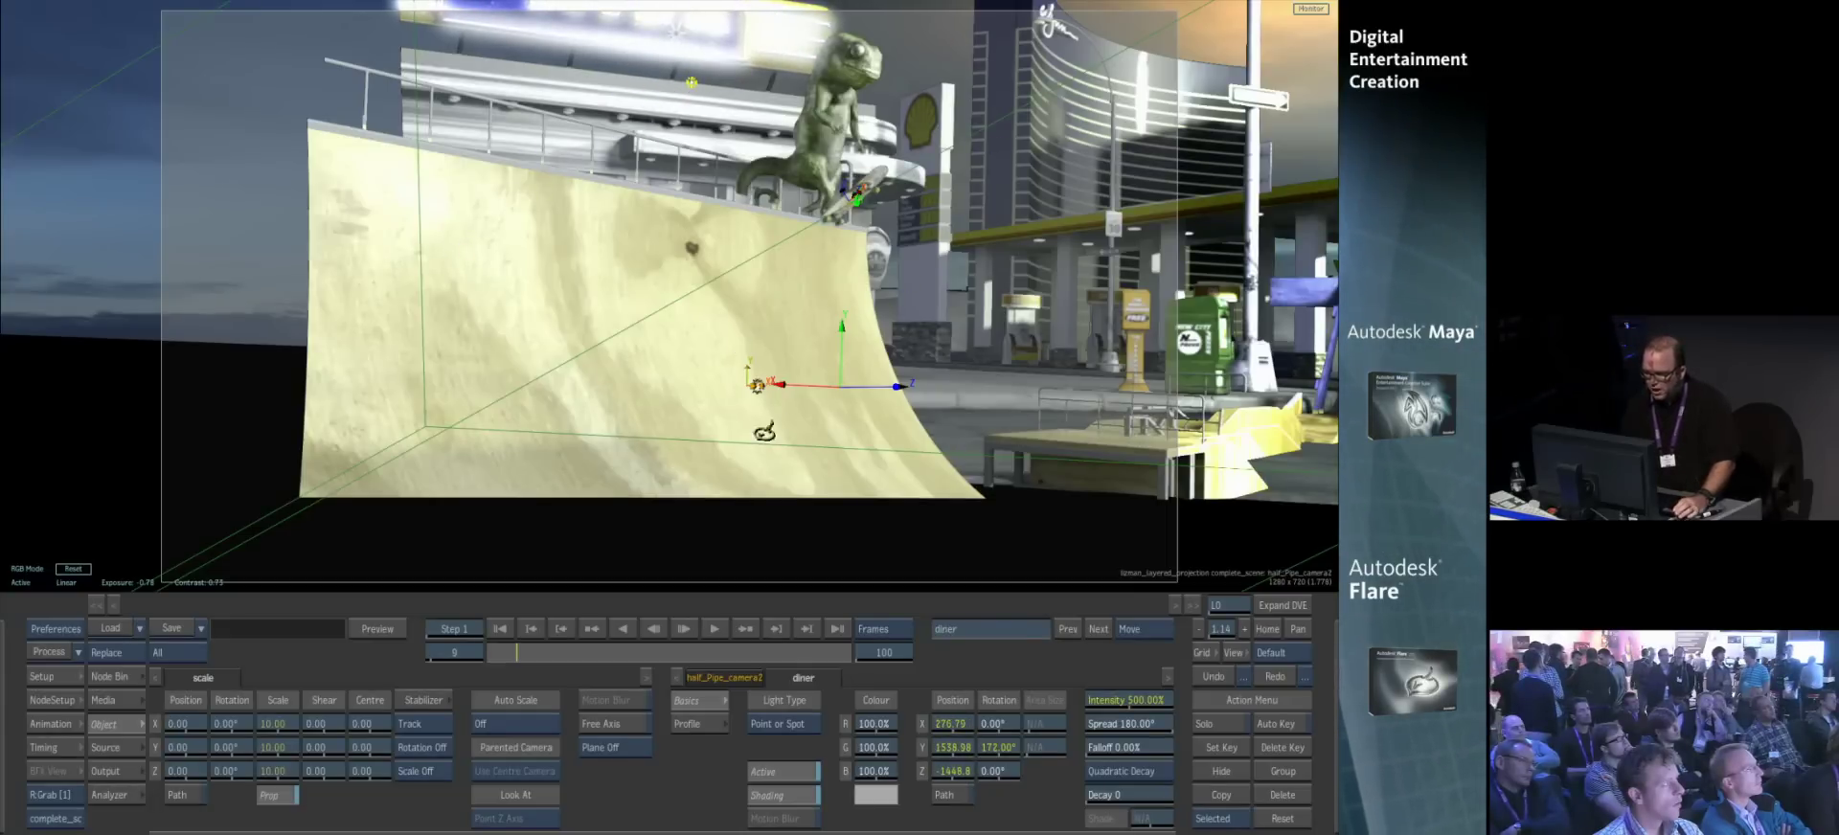
{"action": "key", "text": "Left"}
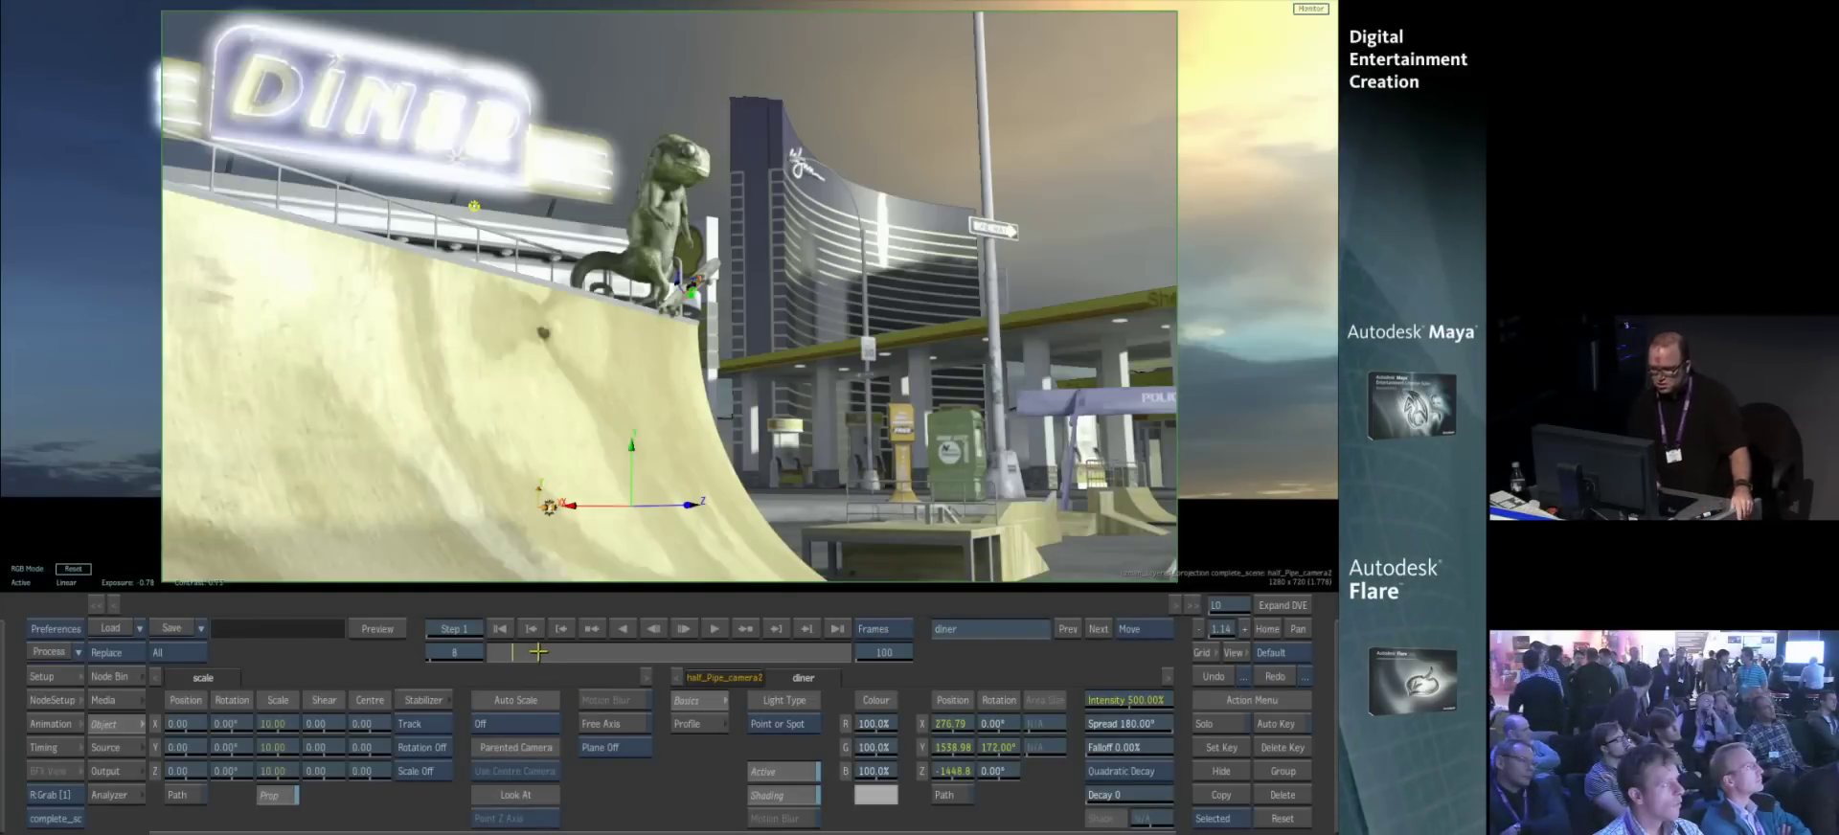
- Go to frame 81 and add a Rays node to the sunmaker light behind the ramp railing
{"action": "left_click_drag", "start_coordinate": [591, 658], "coordinate": [784, 661]}
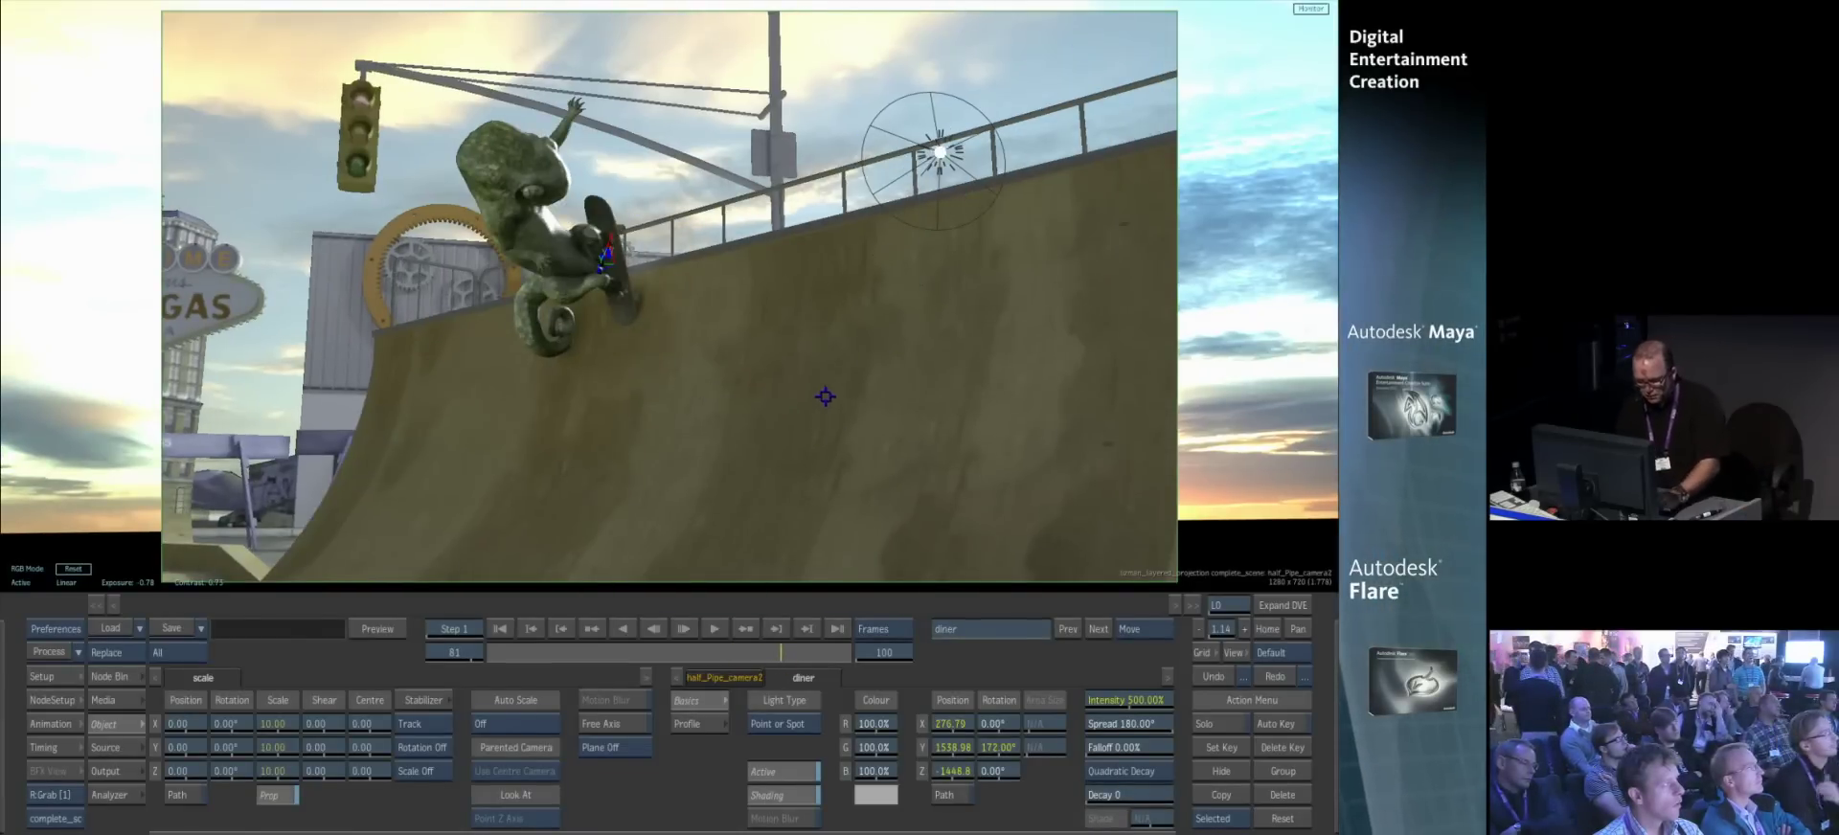
{"action": "left_click", "coordinate": [943, 152]}
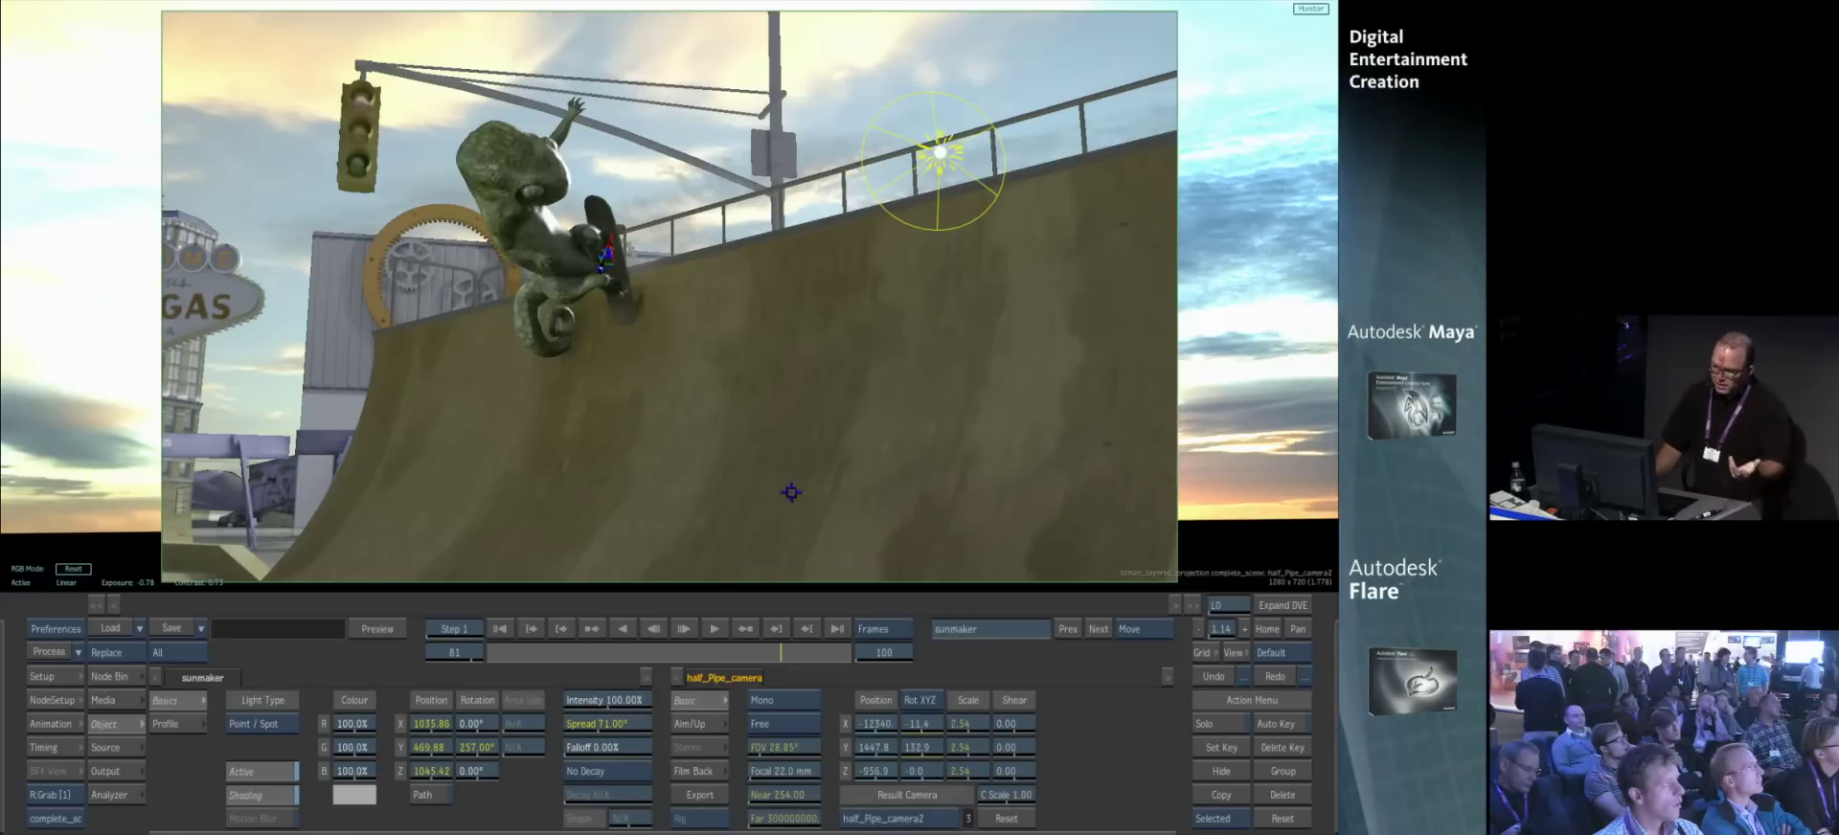
{"action": "left_click", "coordinate": [108, 674]}
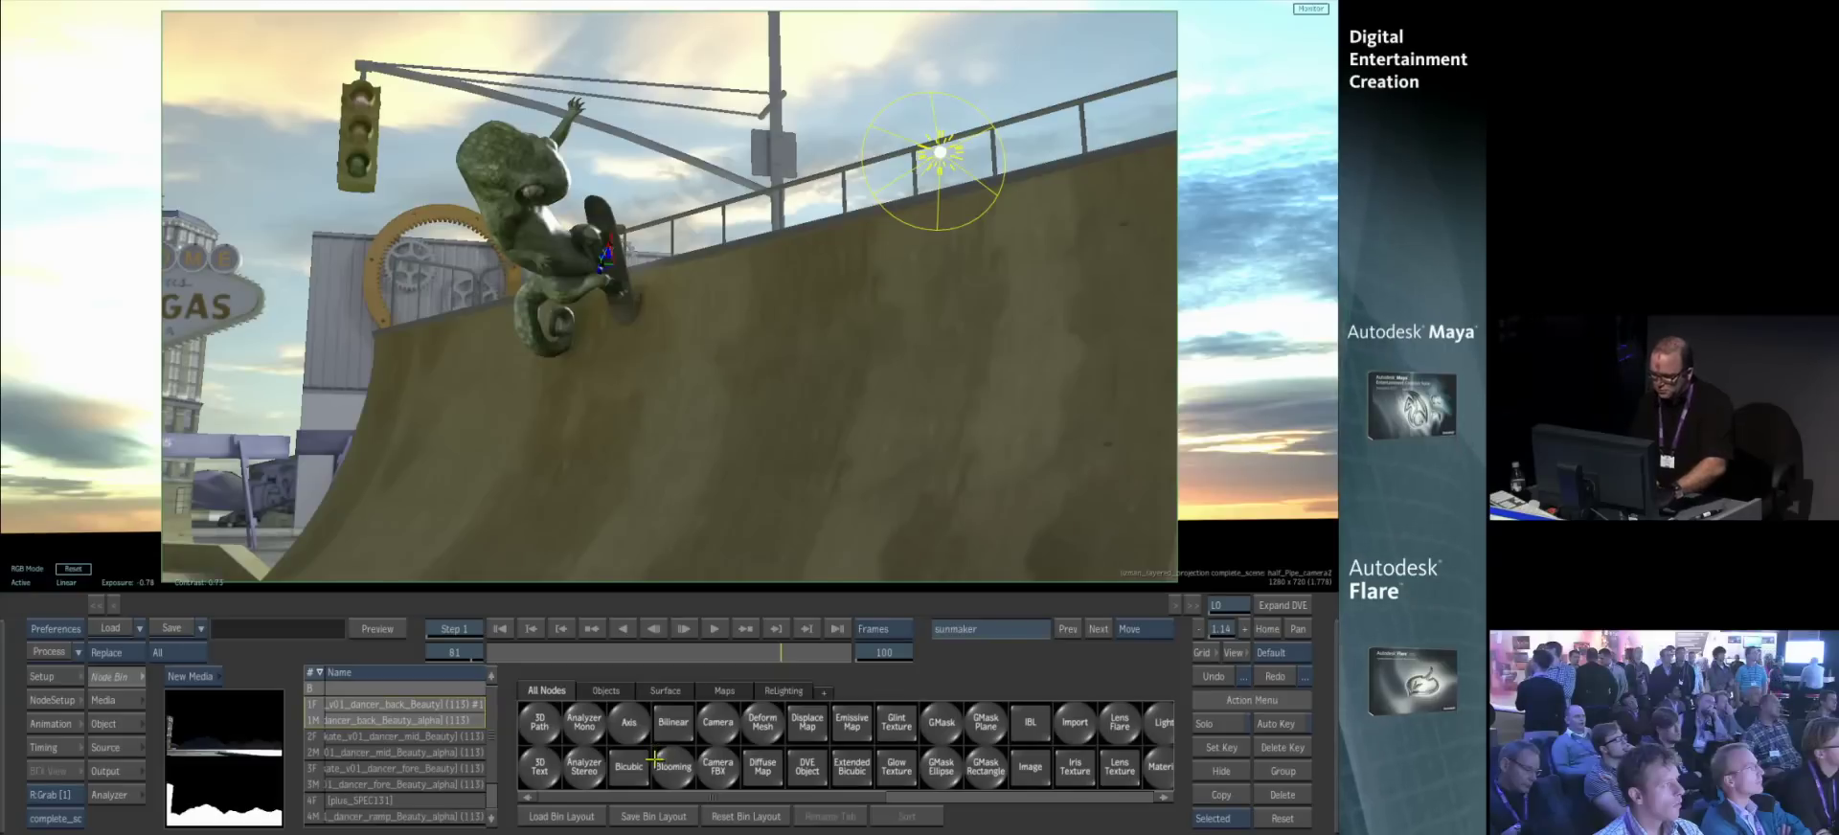
{"action": "key", "text": "r"}
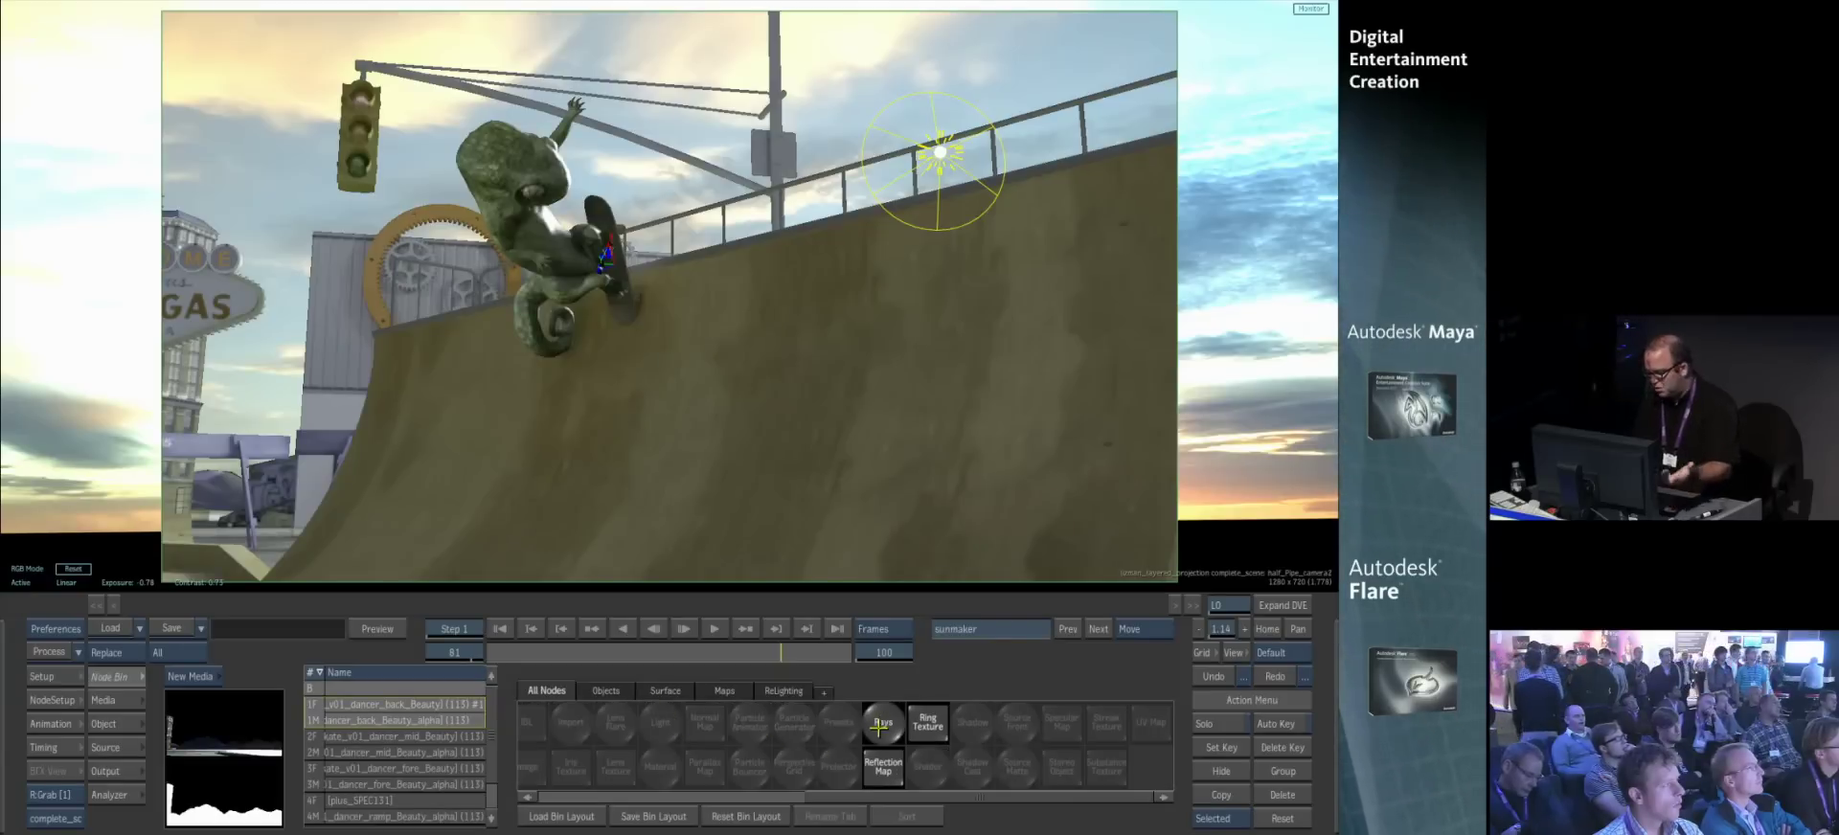
{"action": "left_click_drag", "start_coordinate": [883, 724], "coordinate": [885, 726]}
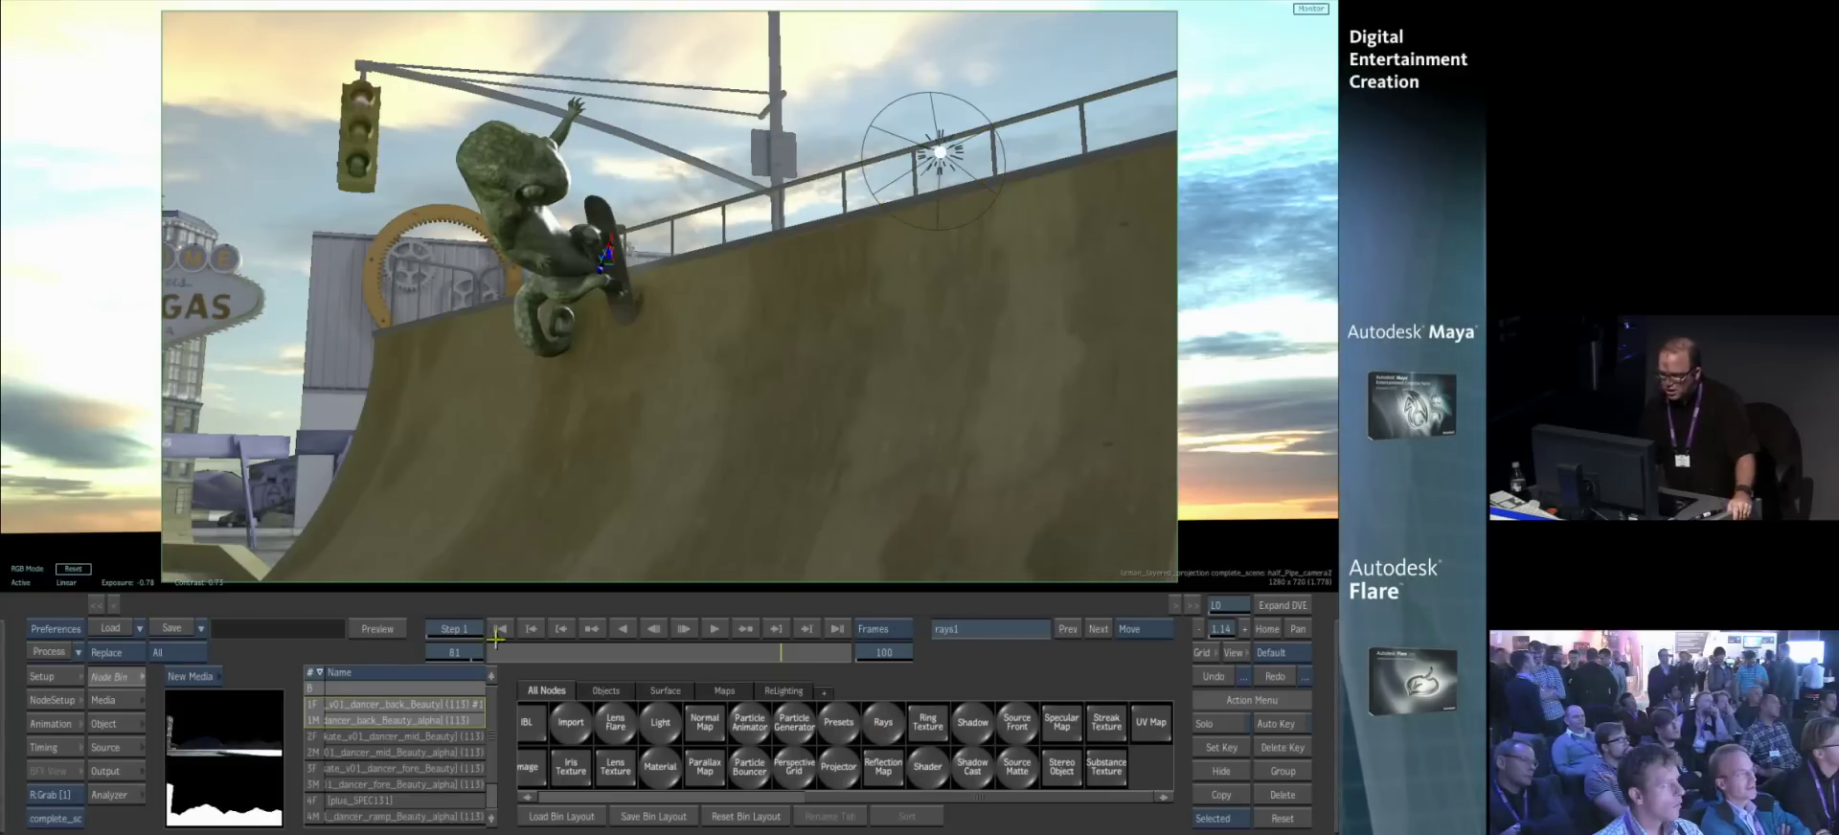
- Turn off the Free option for the rays' pivot and set the rays' intensity to about 231%
{"action": "left_click", "coordinate": [109, 723]}
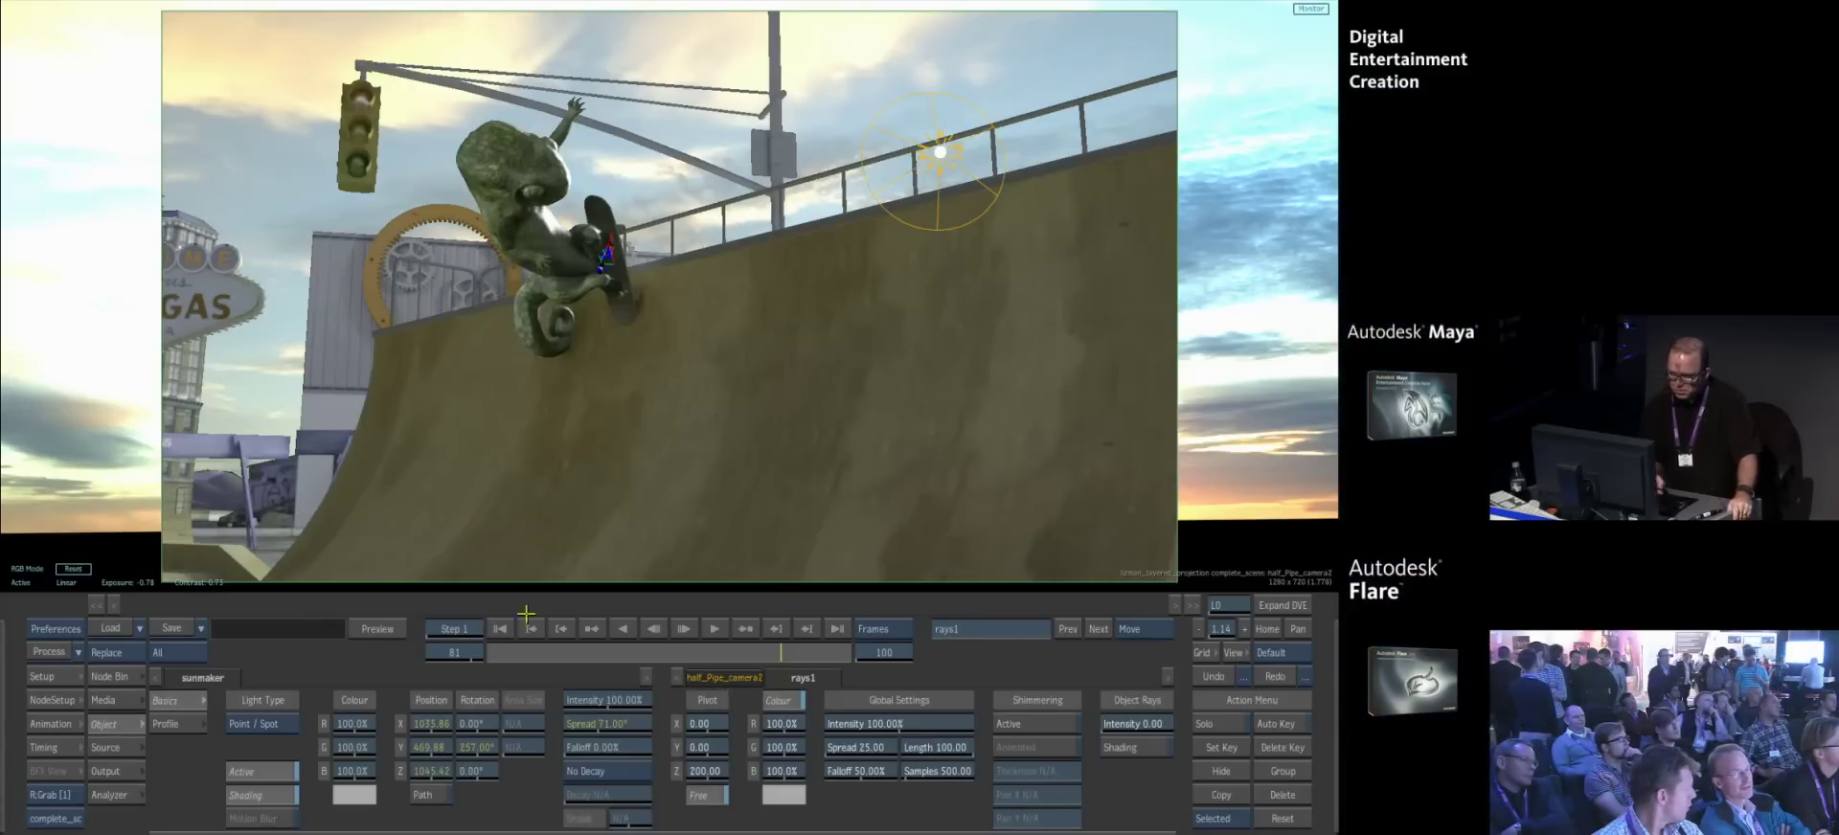
{"action": "left_click", "coordinate": [702, 794]}
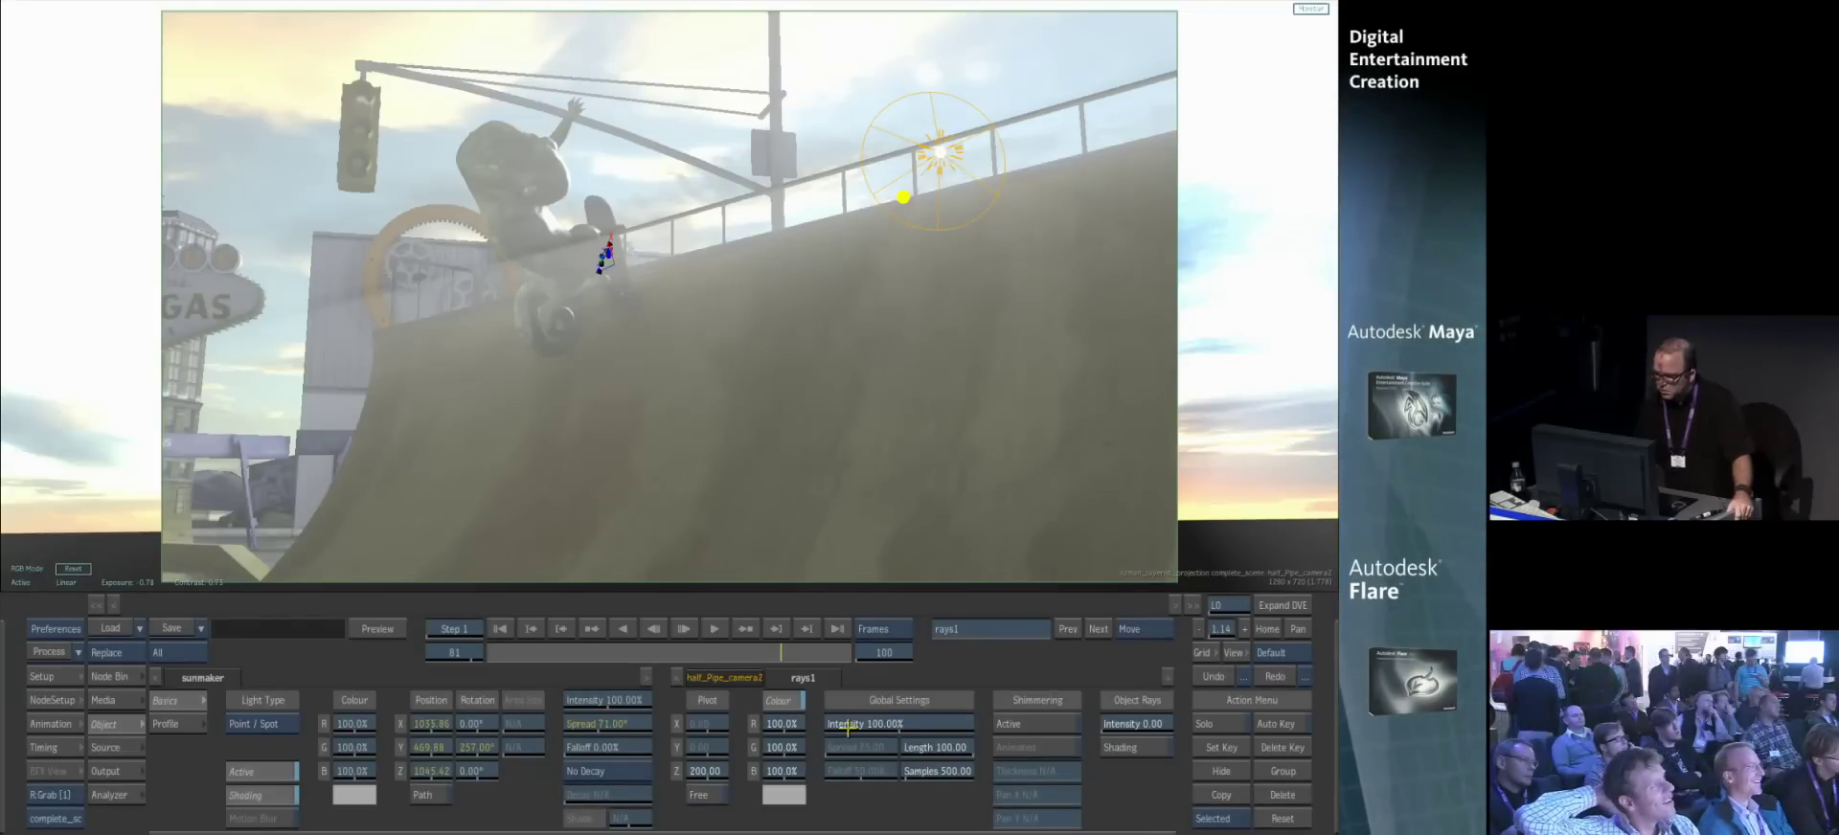
{"action": "left_click_drag", "start_coordinate": [848, 726], "coordinate": [948, 726]}
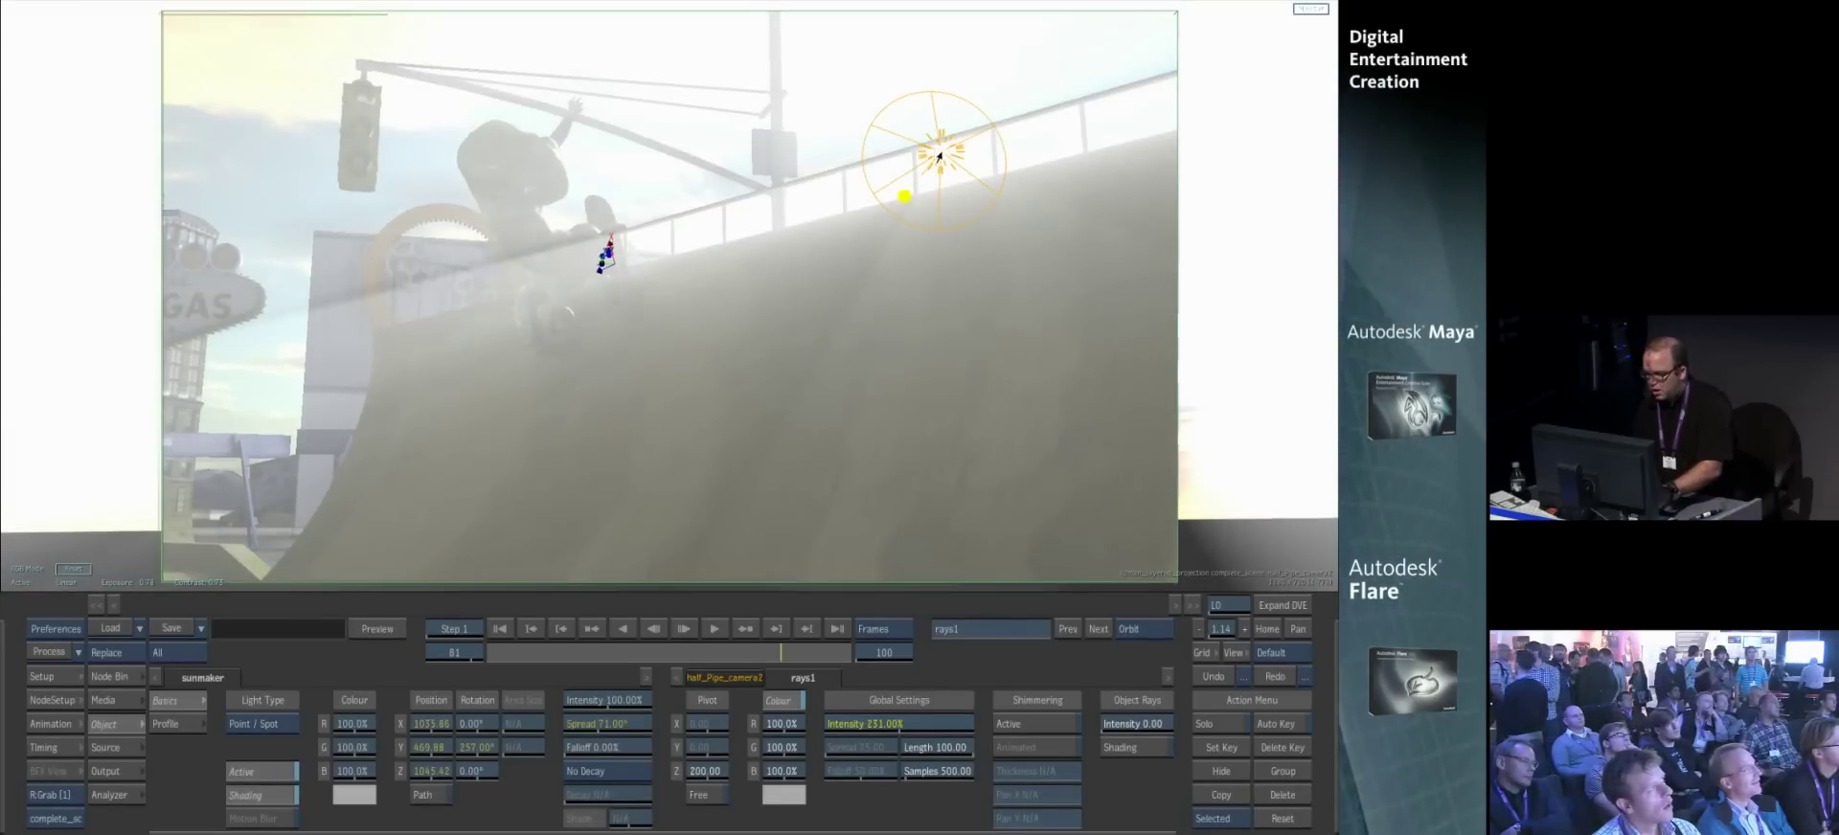
- Reposition the sunmaker light behind the ramp railing near the pole, checking the rays from several angles
{"action": "left_click_drag", "start_coordinate": [927, 156], "coordinate": [838, 139]}
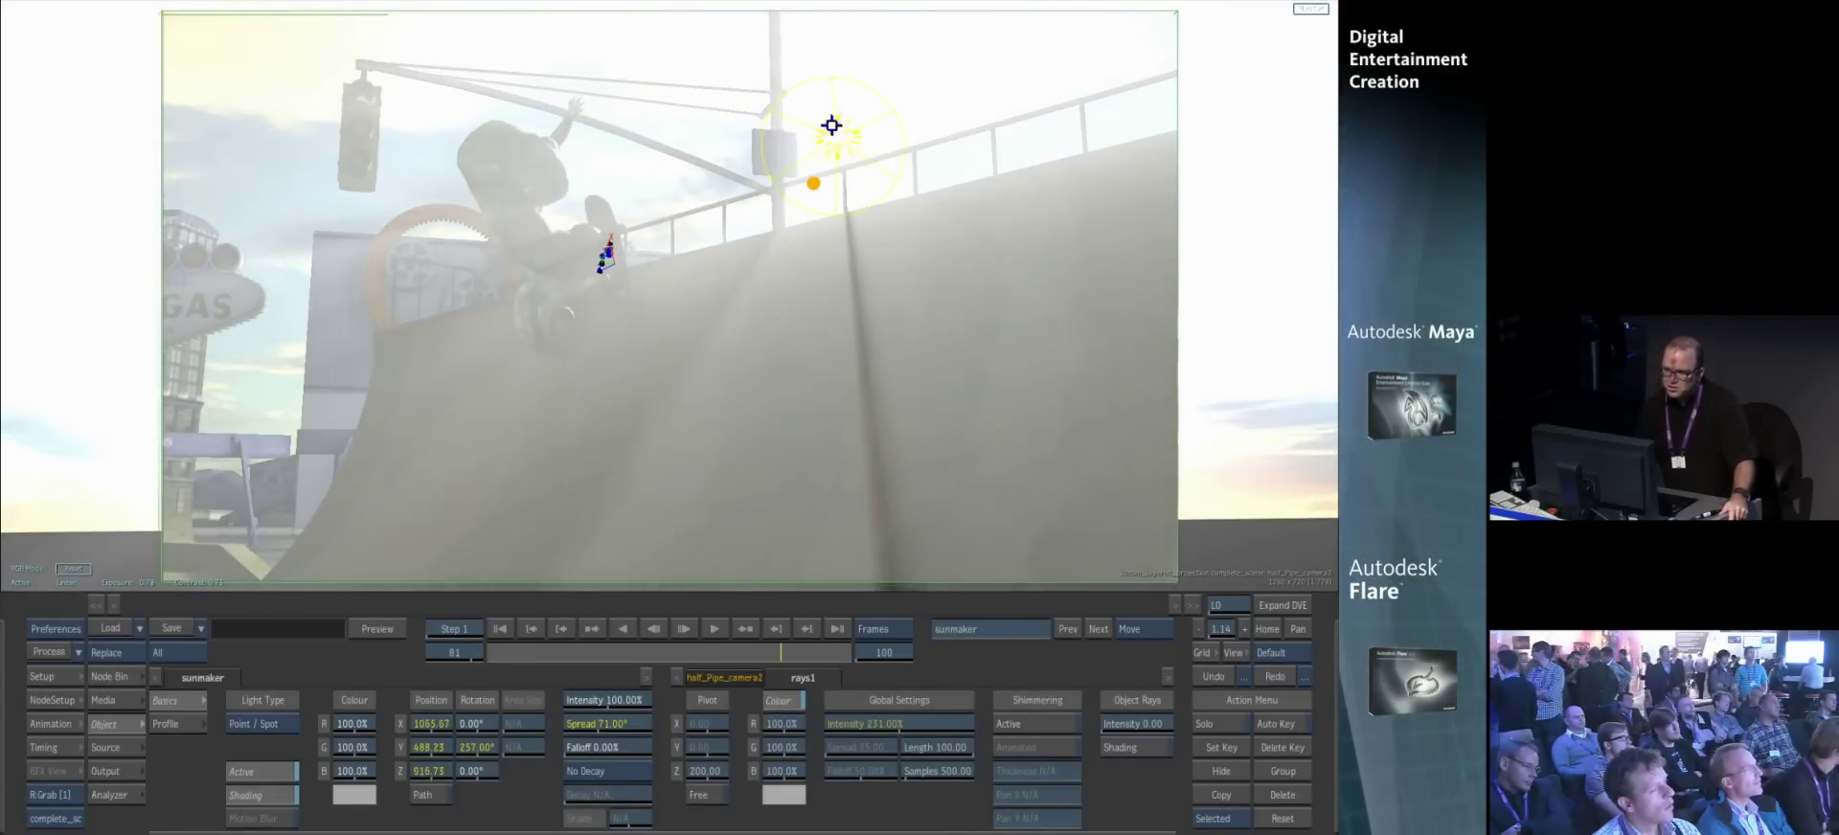
{"action": "key", "text": "o"}
{"action": "left_click_drag", "start_coordinate": [784, 148], "coordinate": [529, 325]}
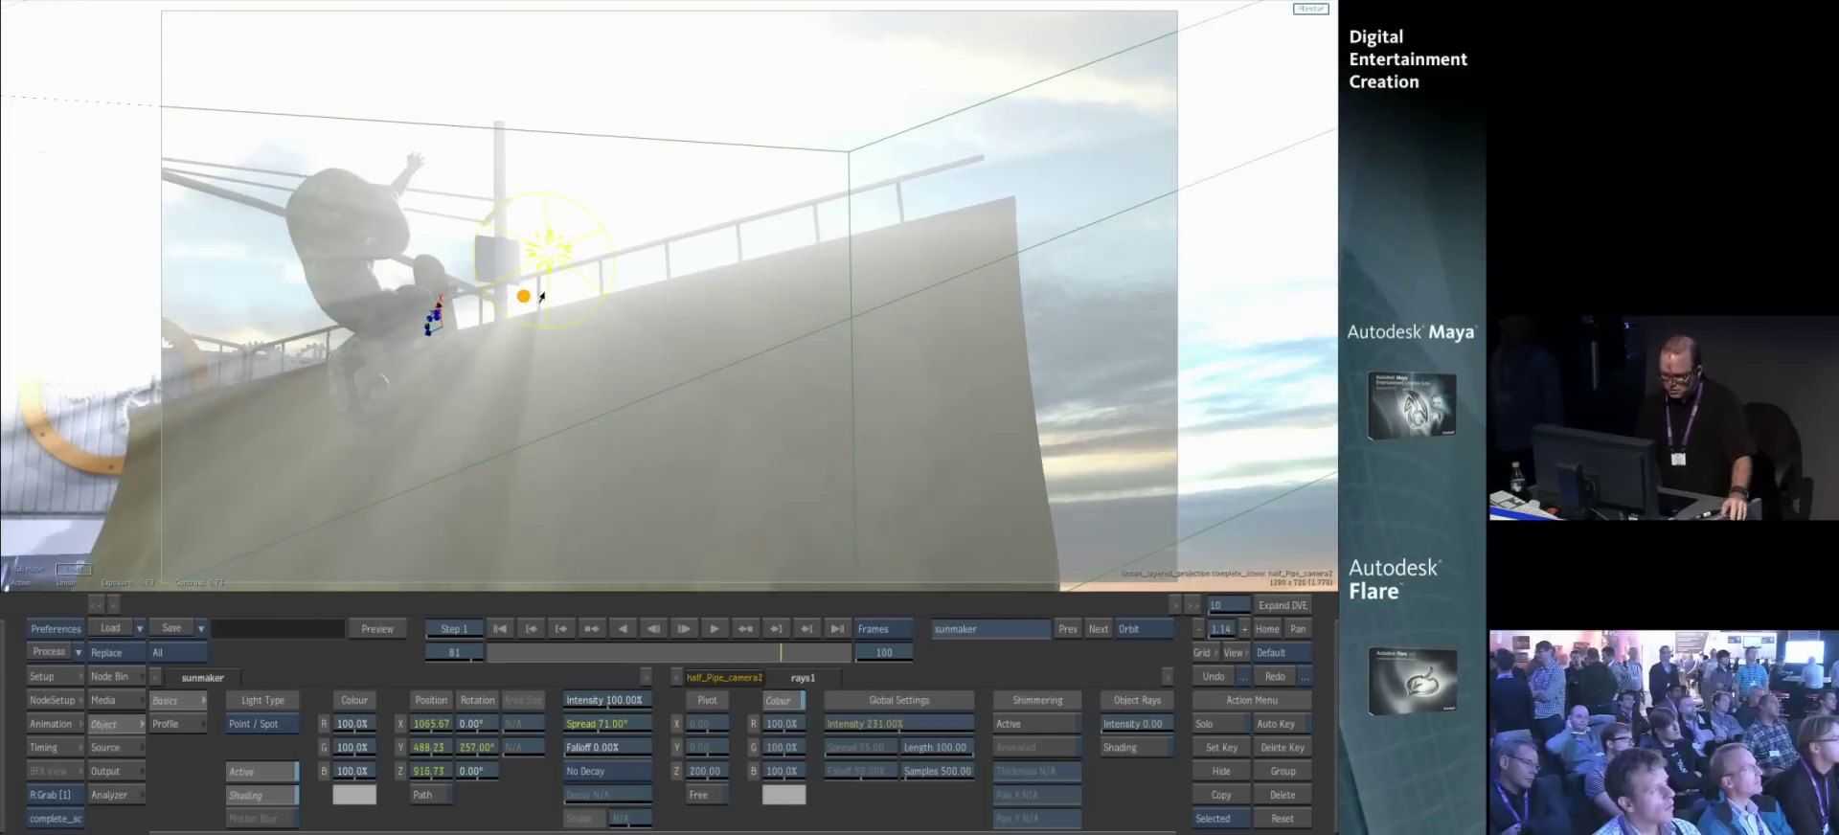
{"action": "left_click_drag", "start_coordinate": [552, 249], "coordinate": [428, 269]}
{"action": "key", "text": "o"}
{"action": "left_click_drag", "start_coordinate": [591, 266], "coordinate": [336, 275]}
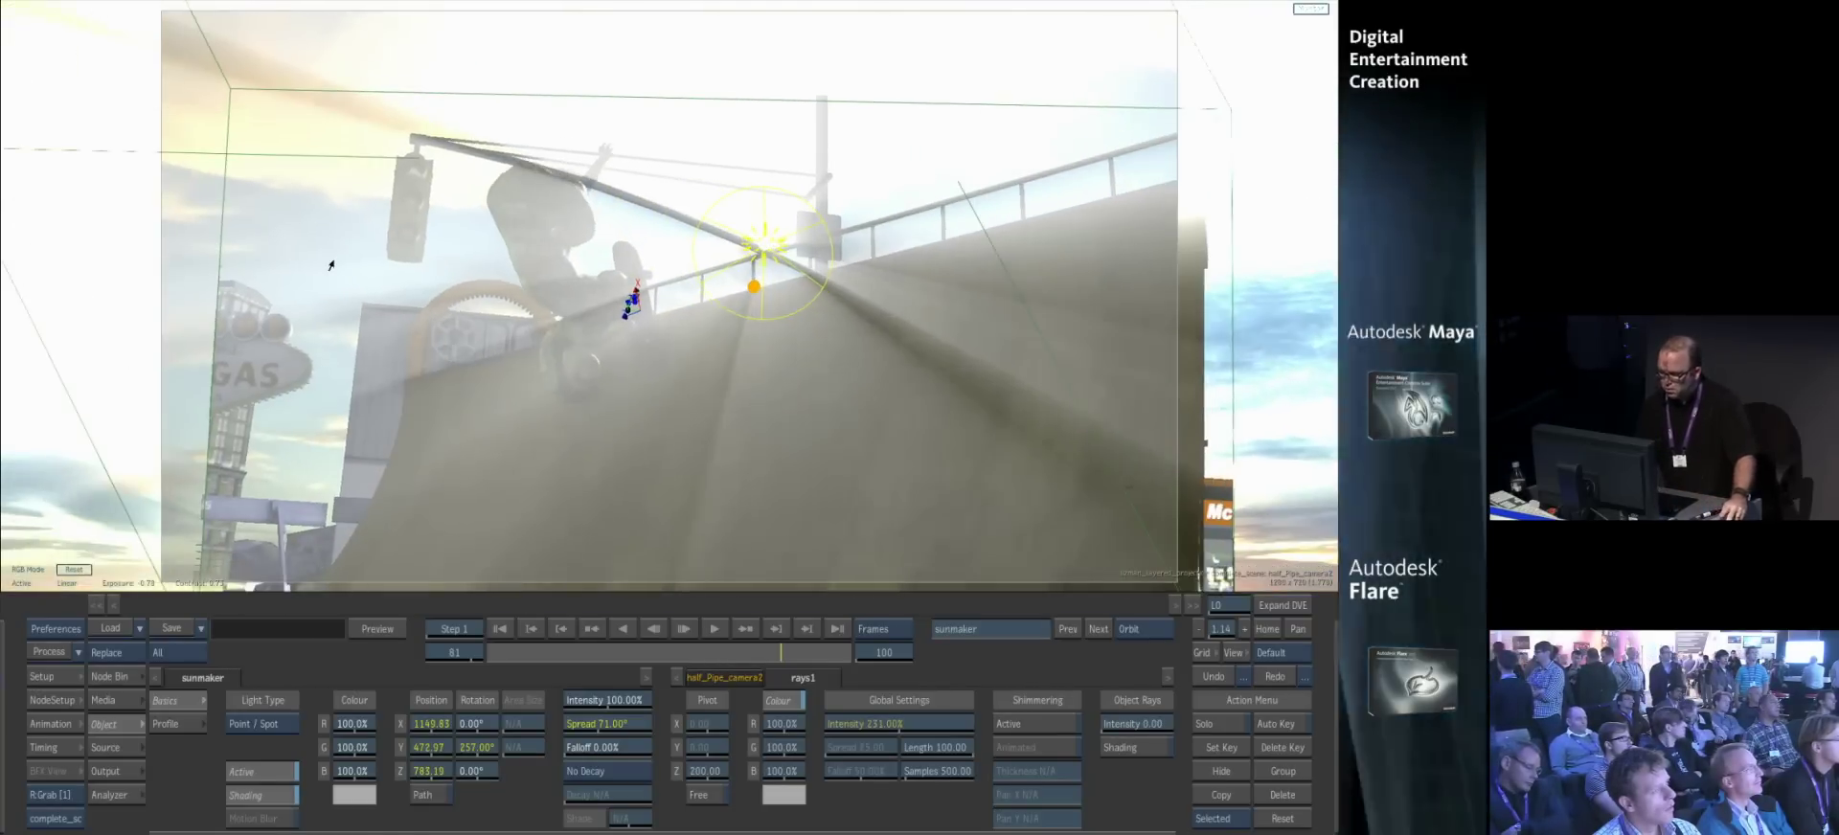
- Go to frame 84 and shift the sunmaker light closer to the pole behind the railing
{"action": "left_click", "coordinate": [733, 655]}
{"action": "left_click_drag", "start_coordinate": [723, 668], "coordinate": [778, 662]}
{"action": "left_click_drag", "start_coordinate": [782, 659], "coordinate": [791, 661]}
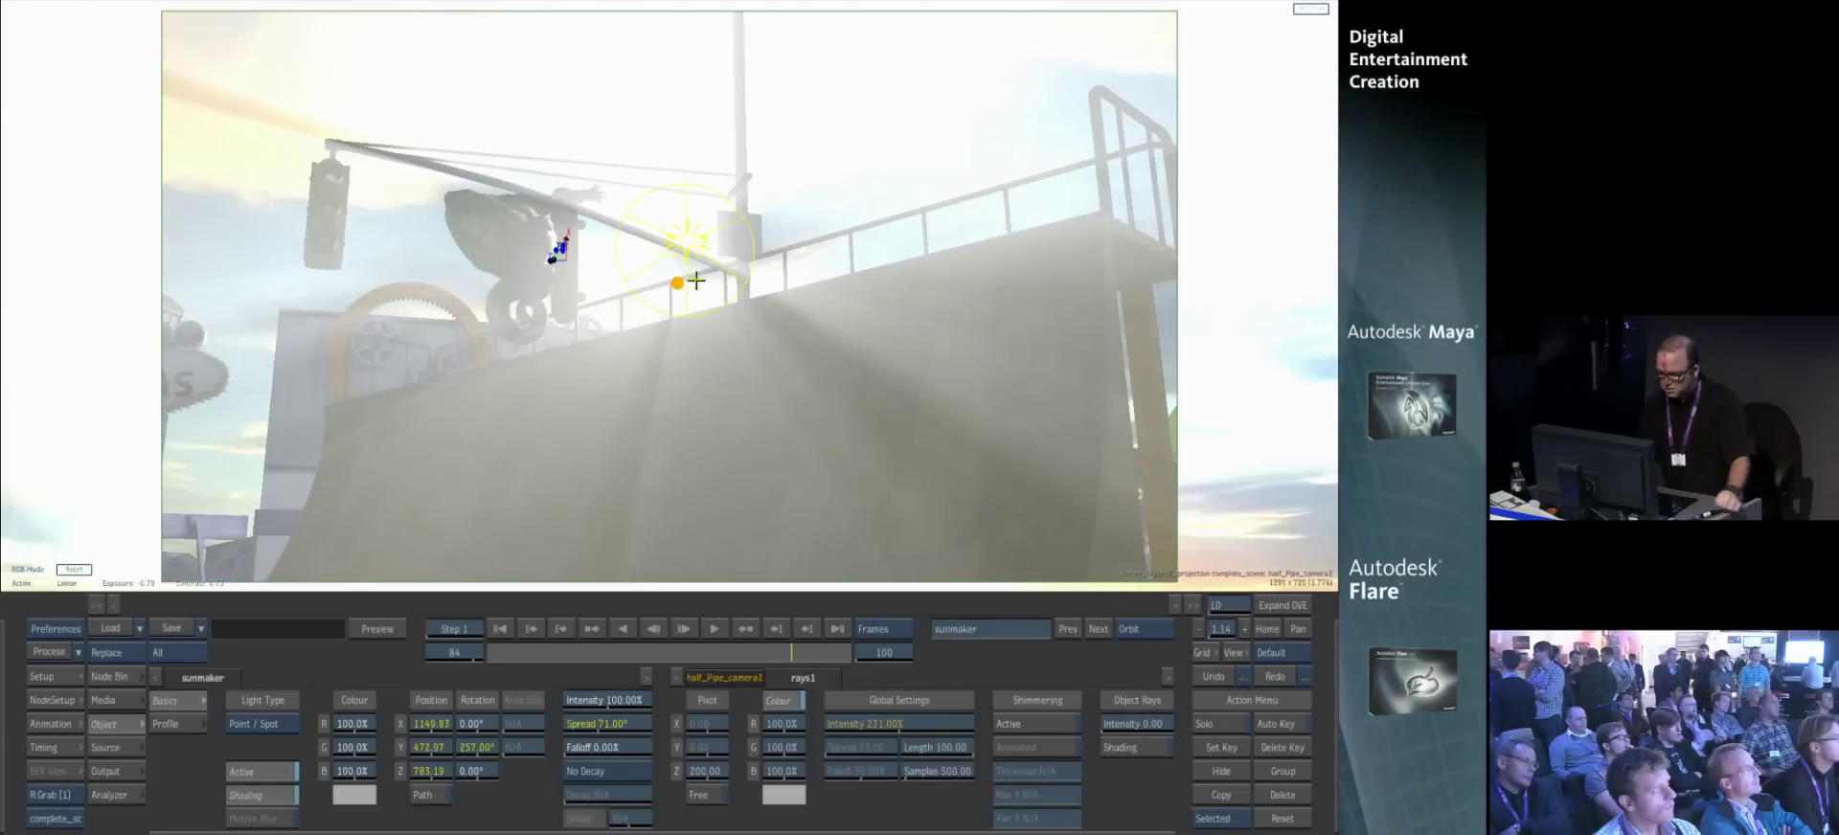
{"action": "mouse_move", "coordinate": [685, 240]}
{"action": "left_mouse_down"}
{"action": "mouse_move", "coordinate": [654, 253]}
{"action": "mouse_move", "coordinate": [535, 226]}
{"action": "mouse_move", "coordinate": [711, 239]}
{"action": "mouse_move", "coordinate": [696, 228]}
{"action": "left_mouse_up"}
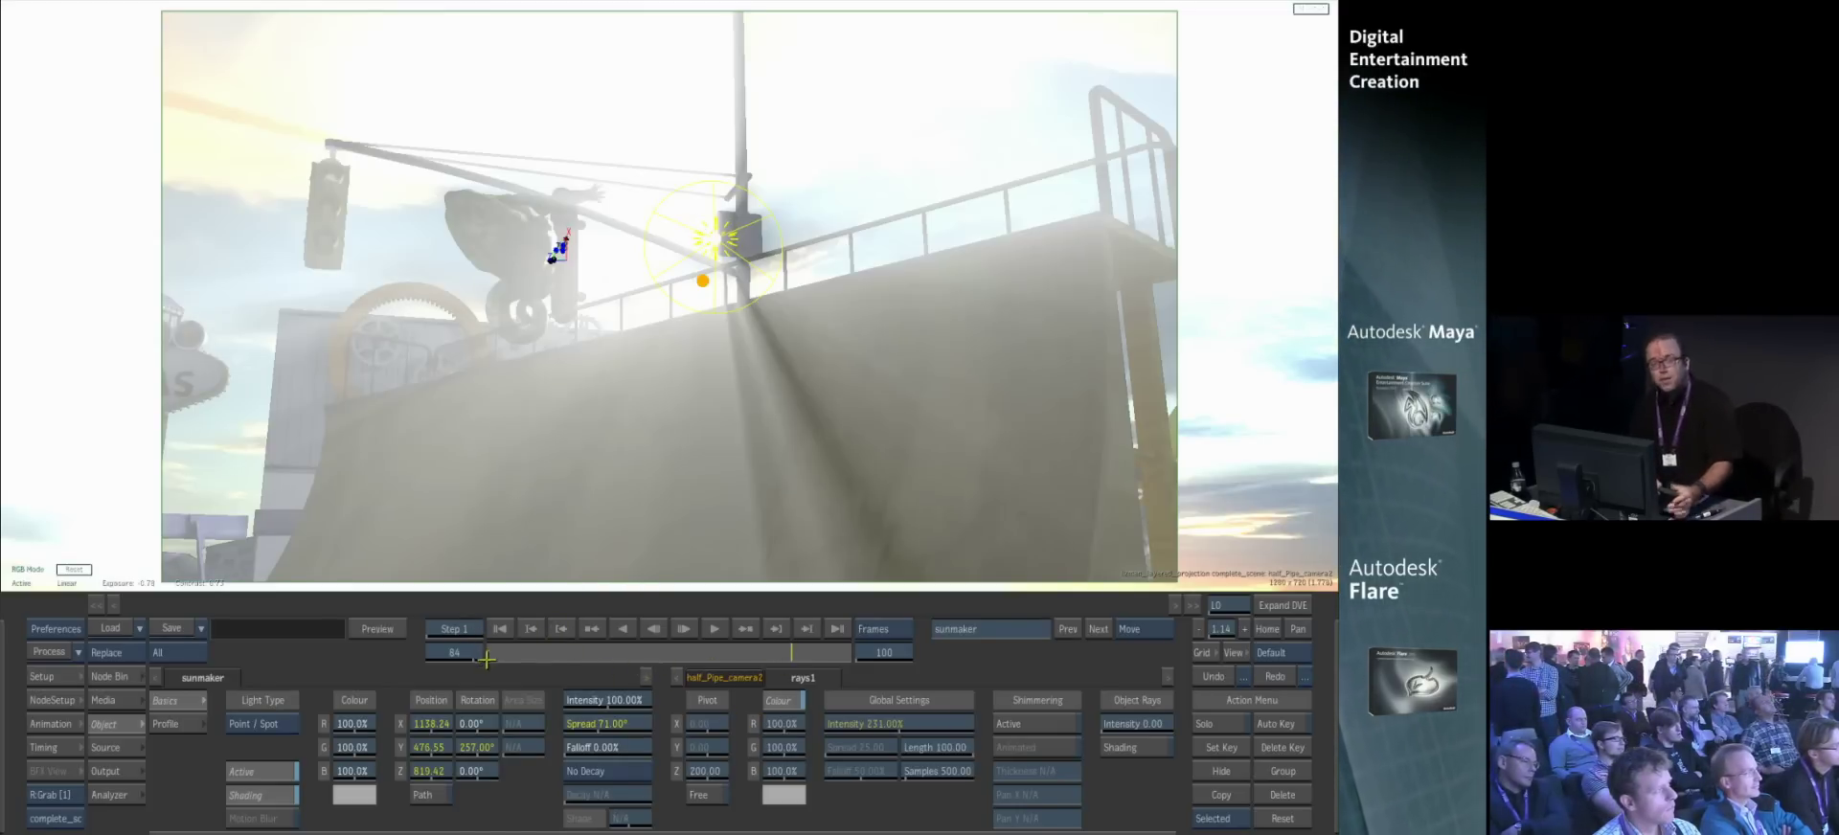
- Tidy the Blooming, sunmaker and Rays nodes in the Action schematic and hide the Rays node
{"action": "key", "text": "F4"}
{"action": "left_click_drag", "start_coordinate": [711, 231], "coordinate": [591, 293]}
{"action": "left_click_drag", "start_coordinate": [716, 287], "coordinate": [942, 327]}
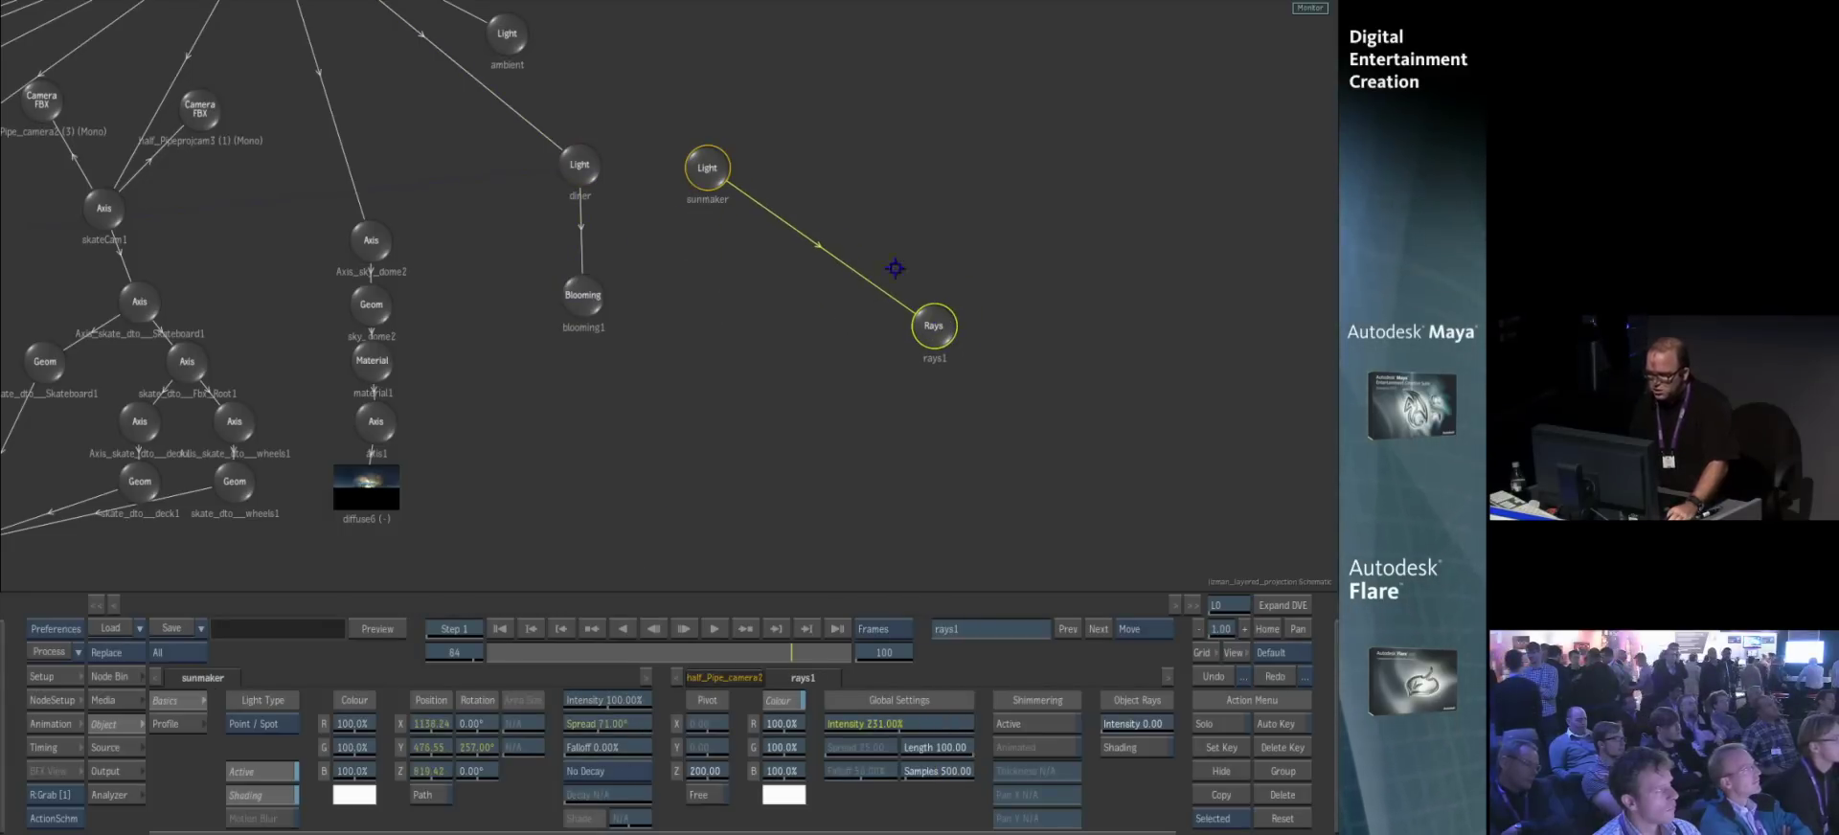
{"action": "left_click_drag", "start_coordinate": [715, 172], "coordinate": [816, 131]}
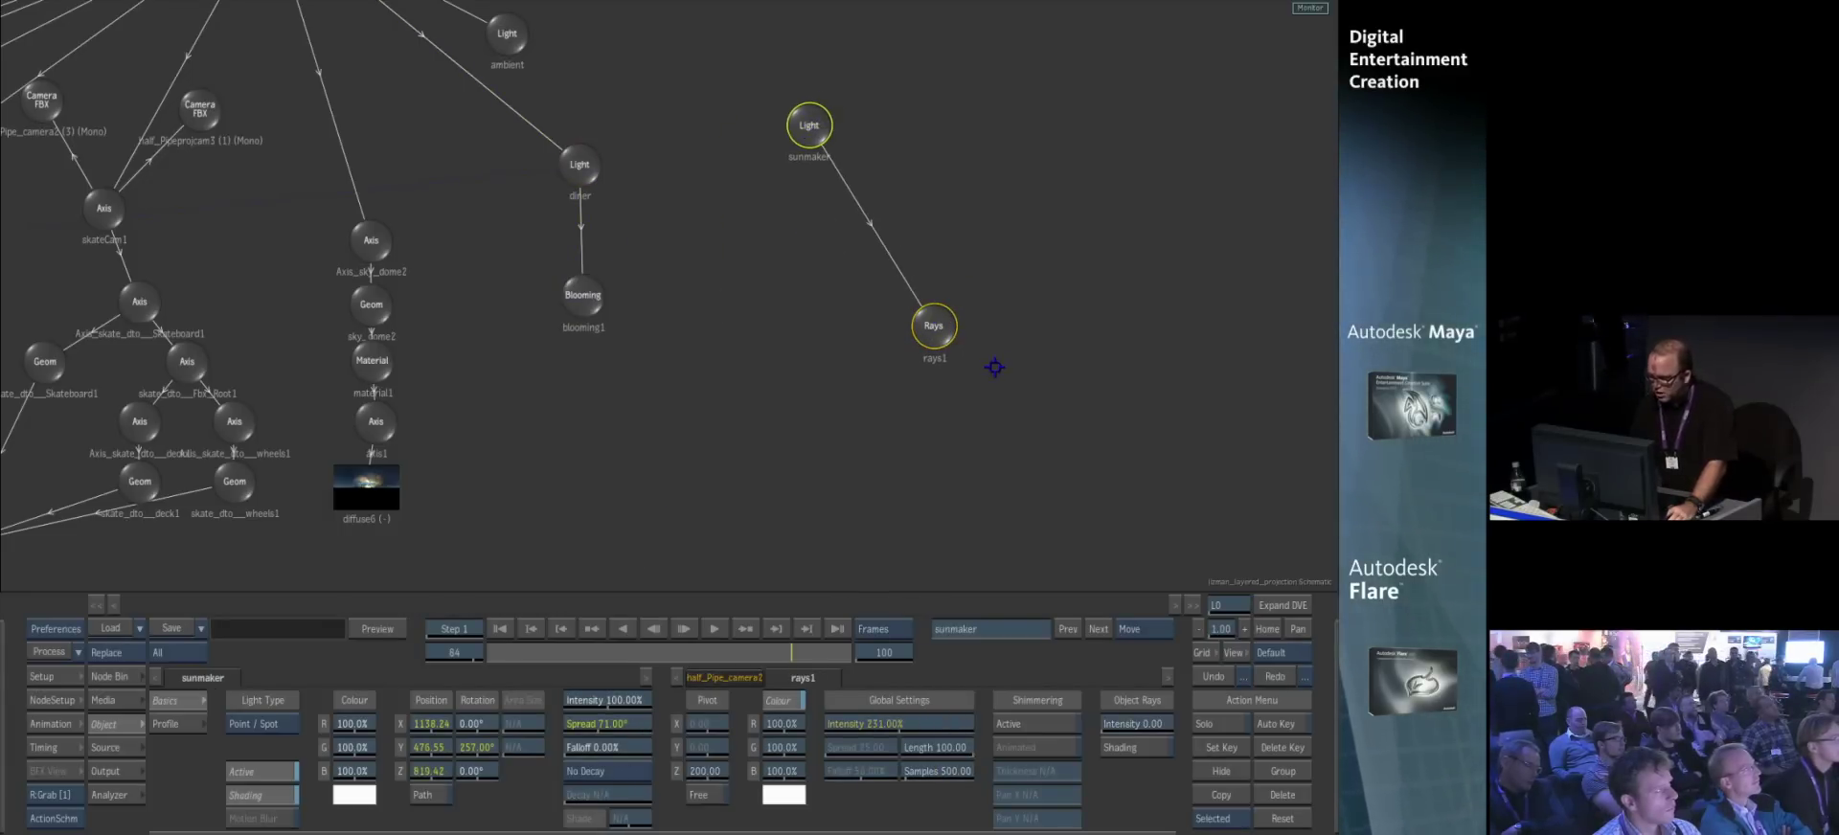
{"action": "left_click_drag", "start_coordinate": [934, 328], "coordinate": [977, 305]}
{"action": "left_click_drag", "start_coordinate": [810, 126], "coordinate": [800, 135]}
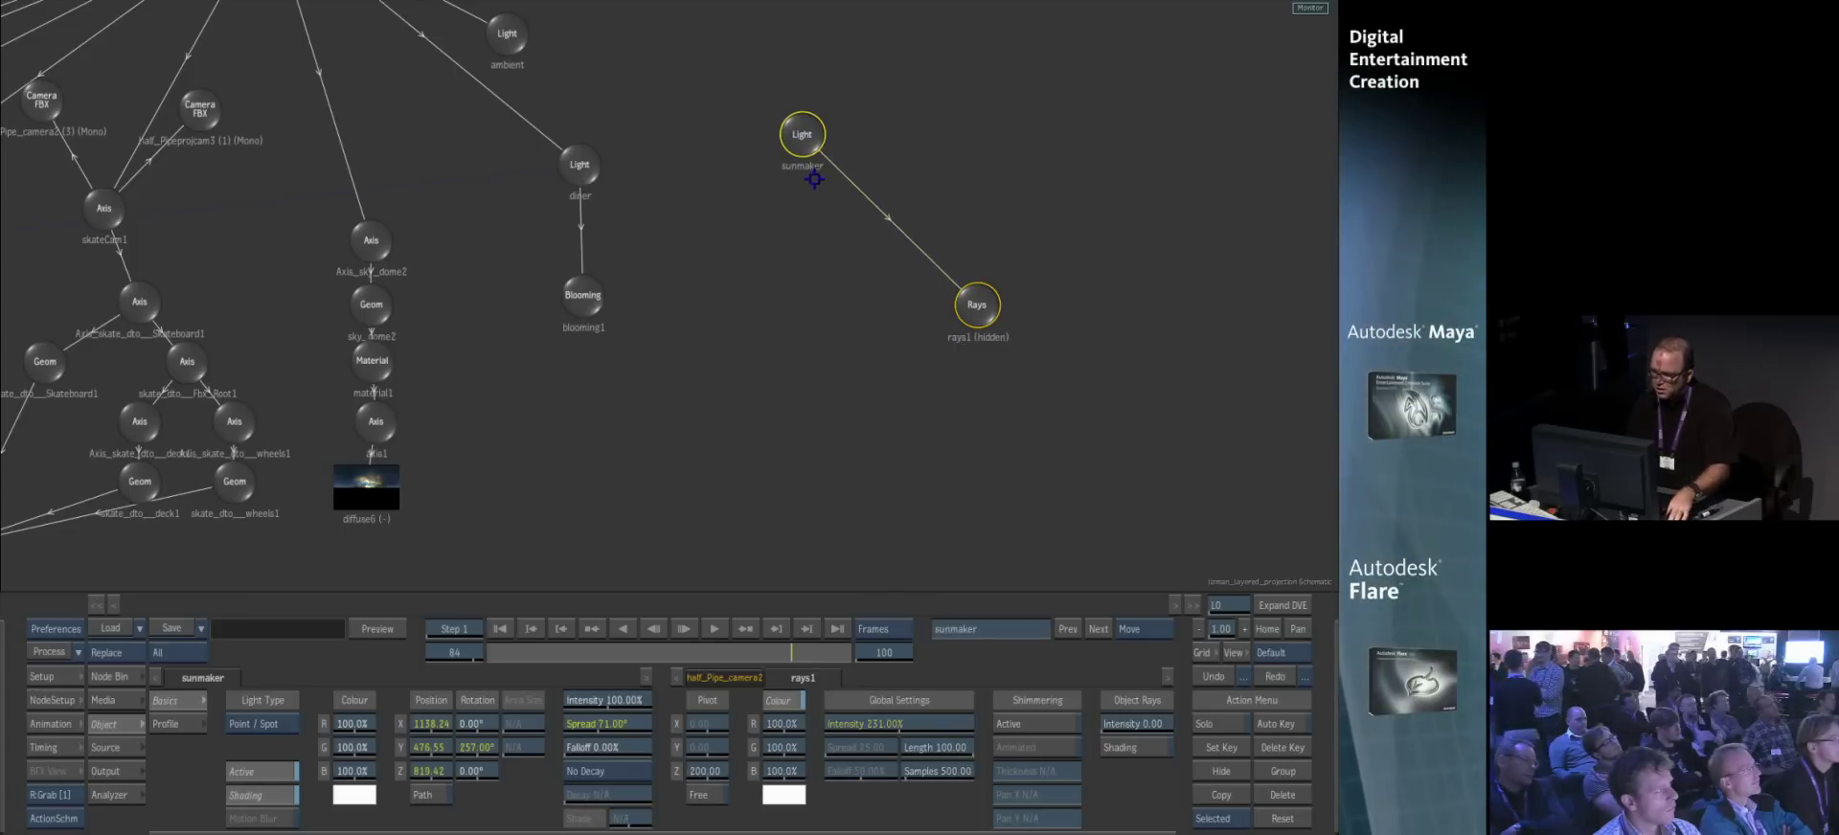
{"action": "key", "text": "F4"}
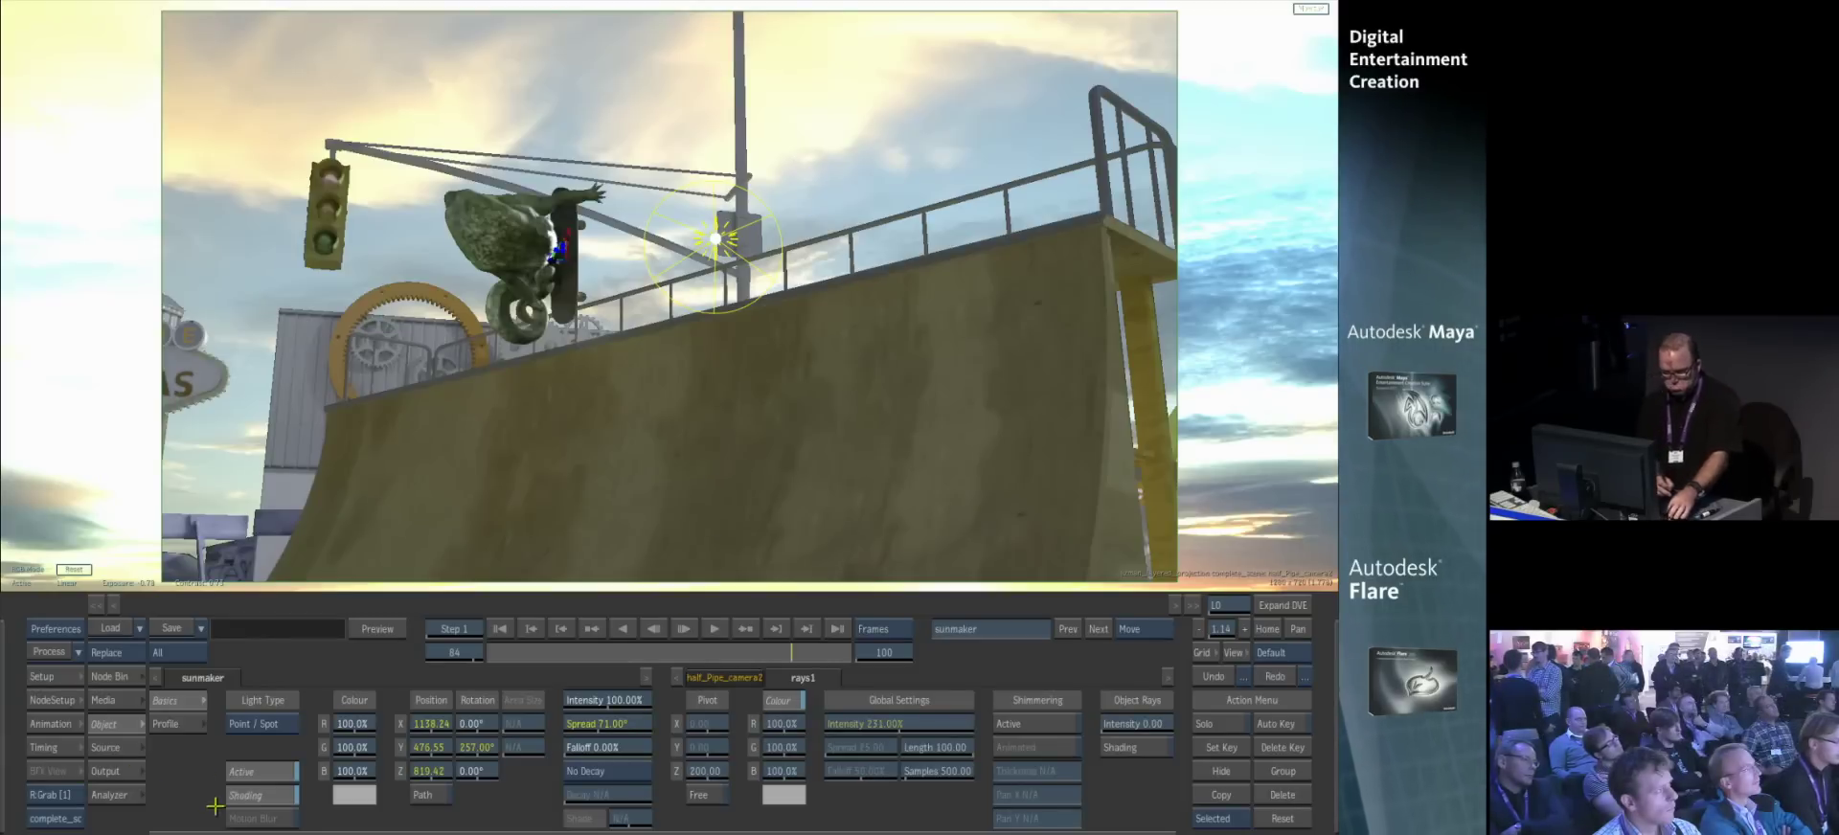
- Add a Lens Flare node to the sunmaker light and nudge the light slightly away from the pole
{"action": "left_click", "coordinate": [115, 676]}
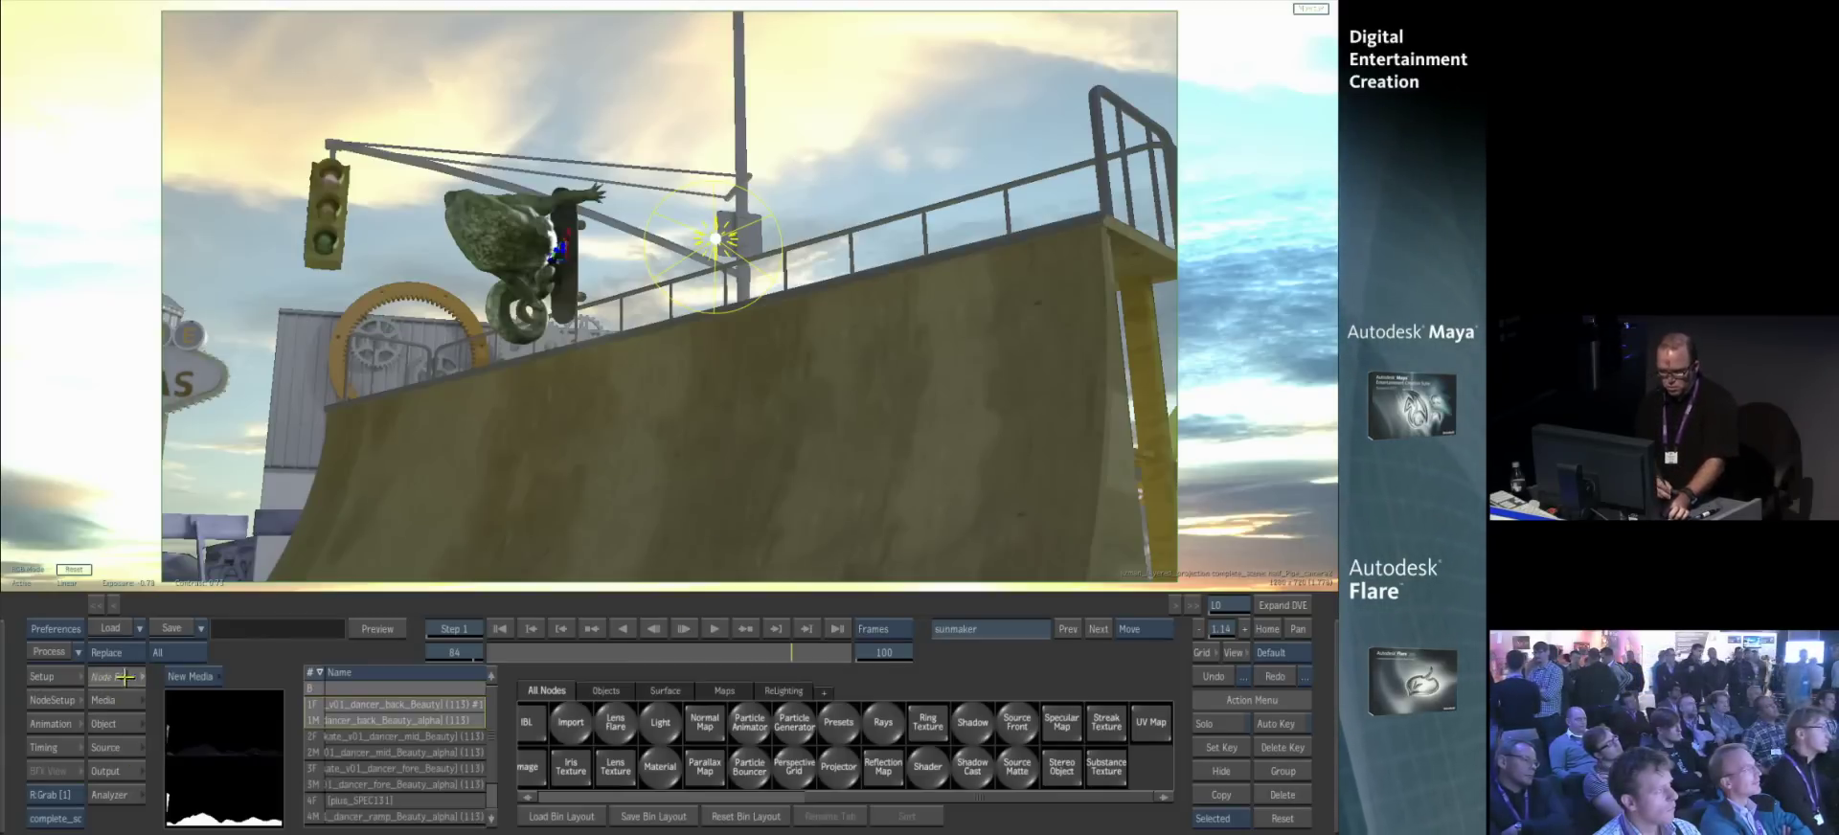
{"action": "key", "text": "l"}
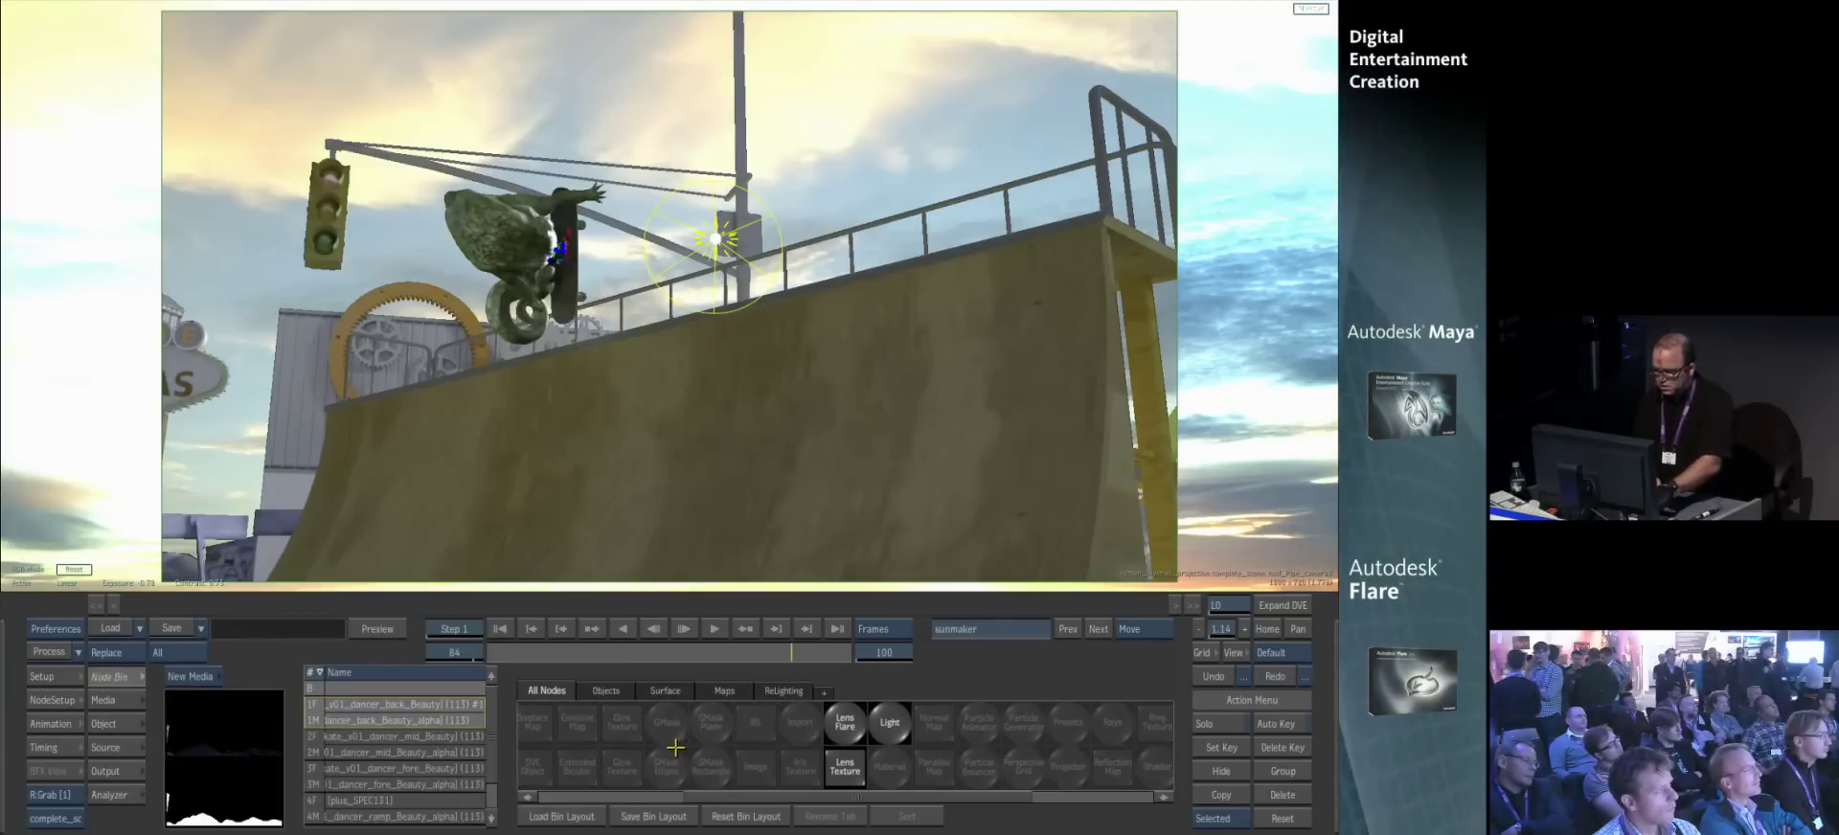
{"action": "left_click", "coordinate": [850, 727]}
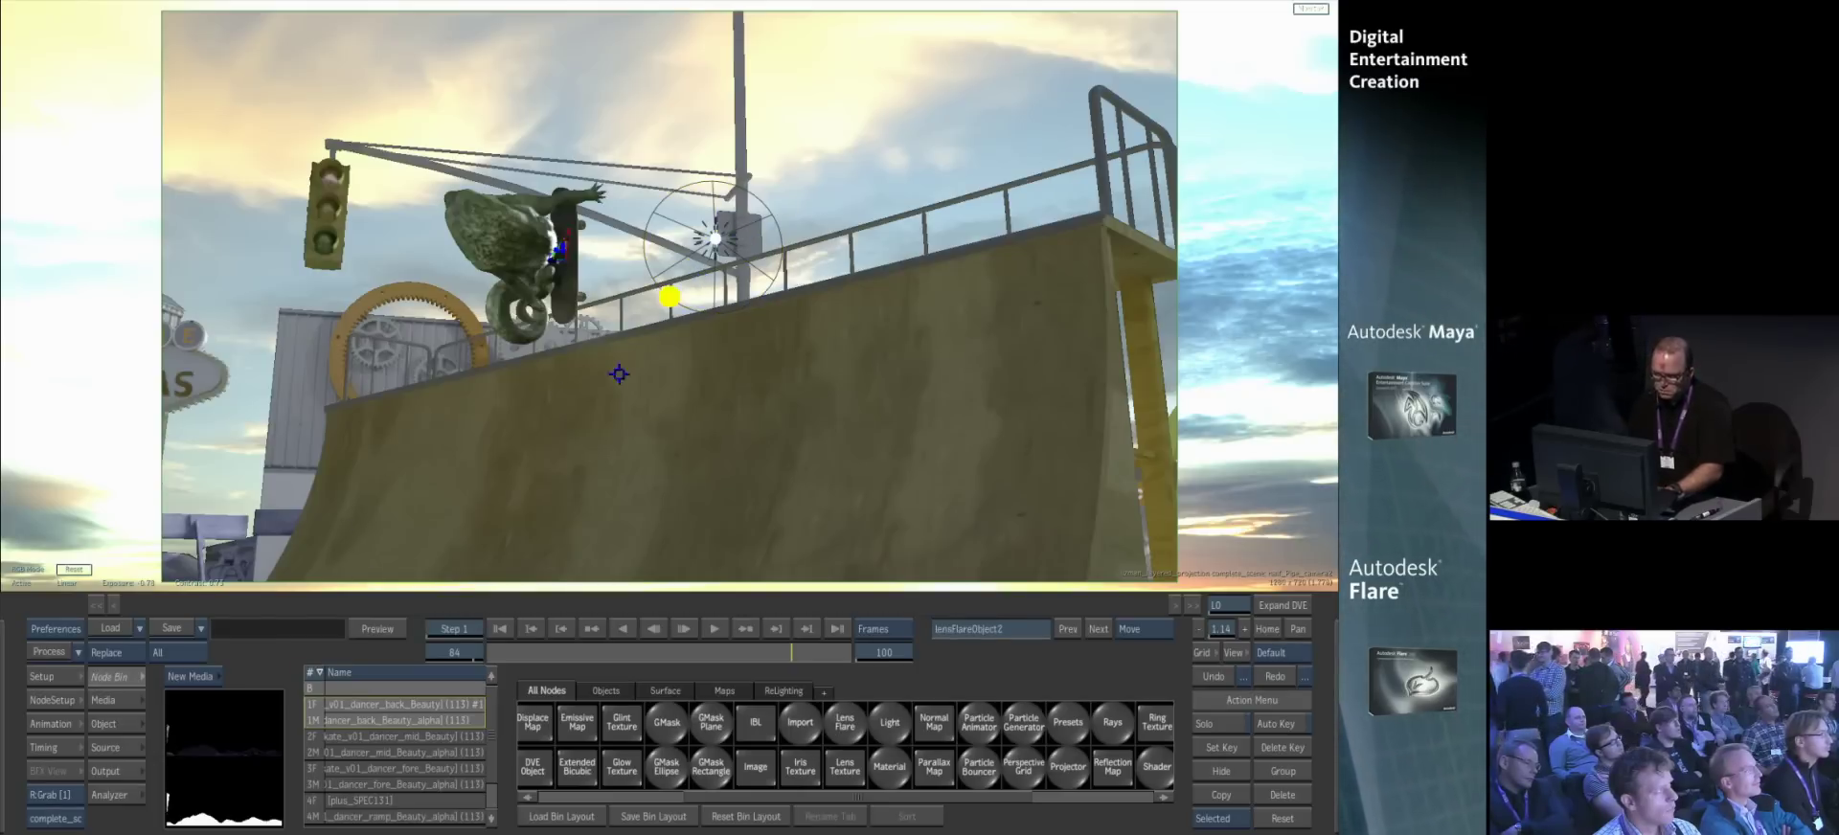
{"action": "left_click_drag", "start_coordinate": [713, 240], "coordinate": [697, 234]}
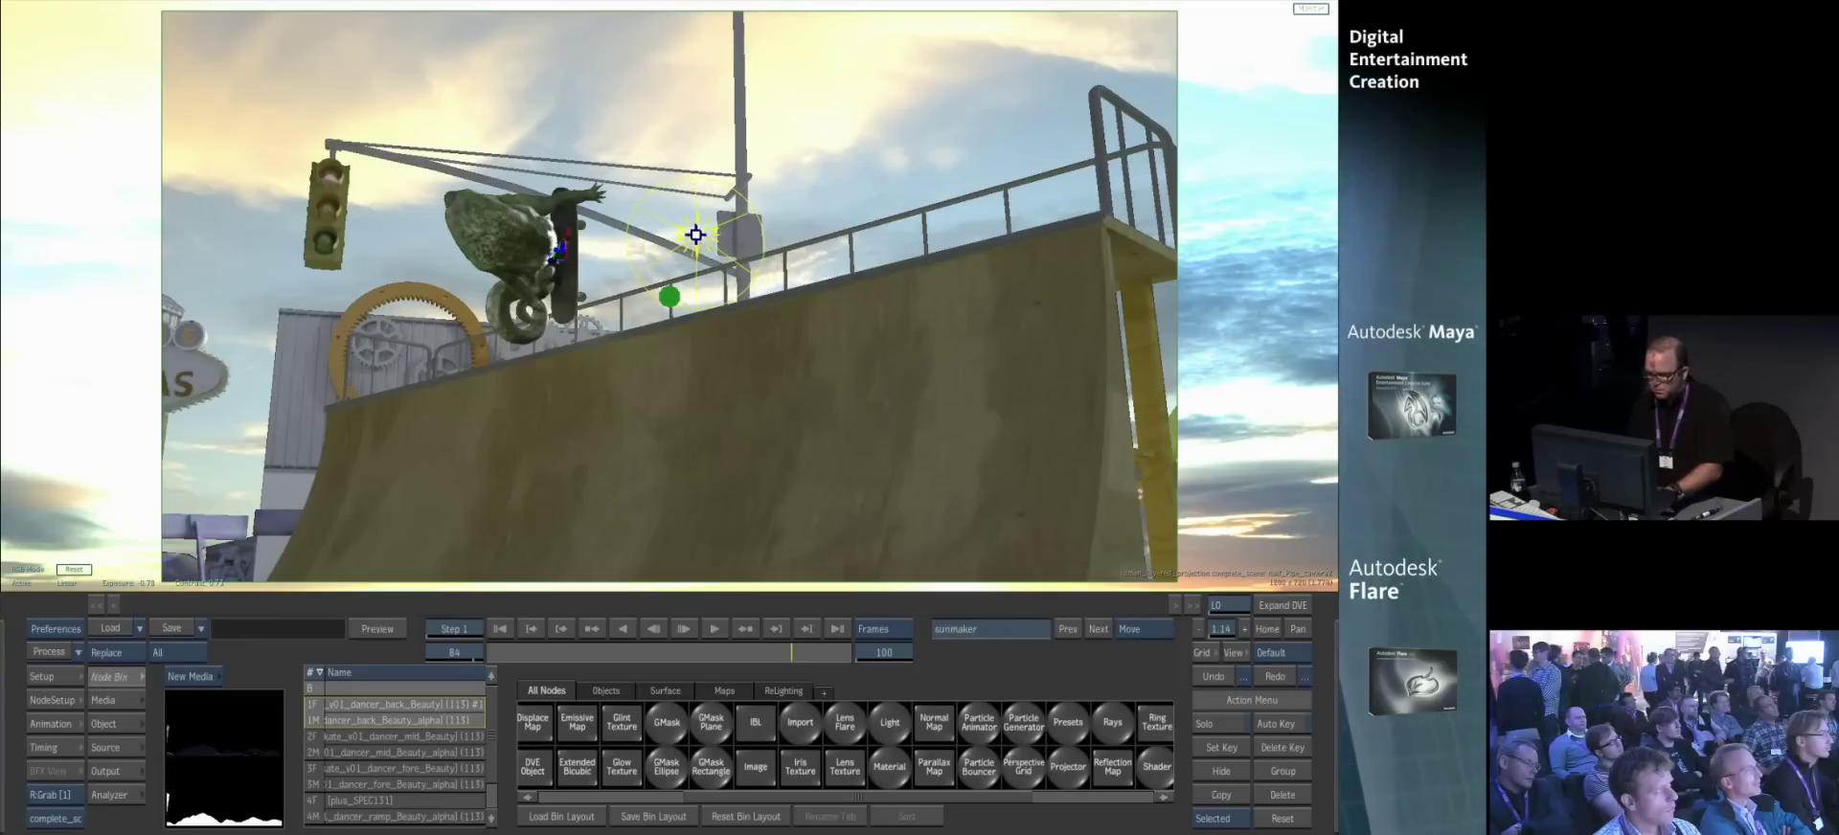
- Set the lens flare's intensity to about 1289% and scale to about 252%, and offset its pivot toward the lower part of the ramp
{"action": "left_click", "coordinate": [121, 725]}
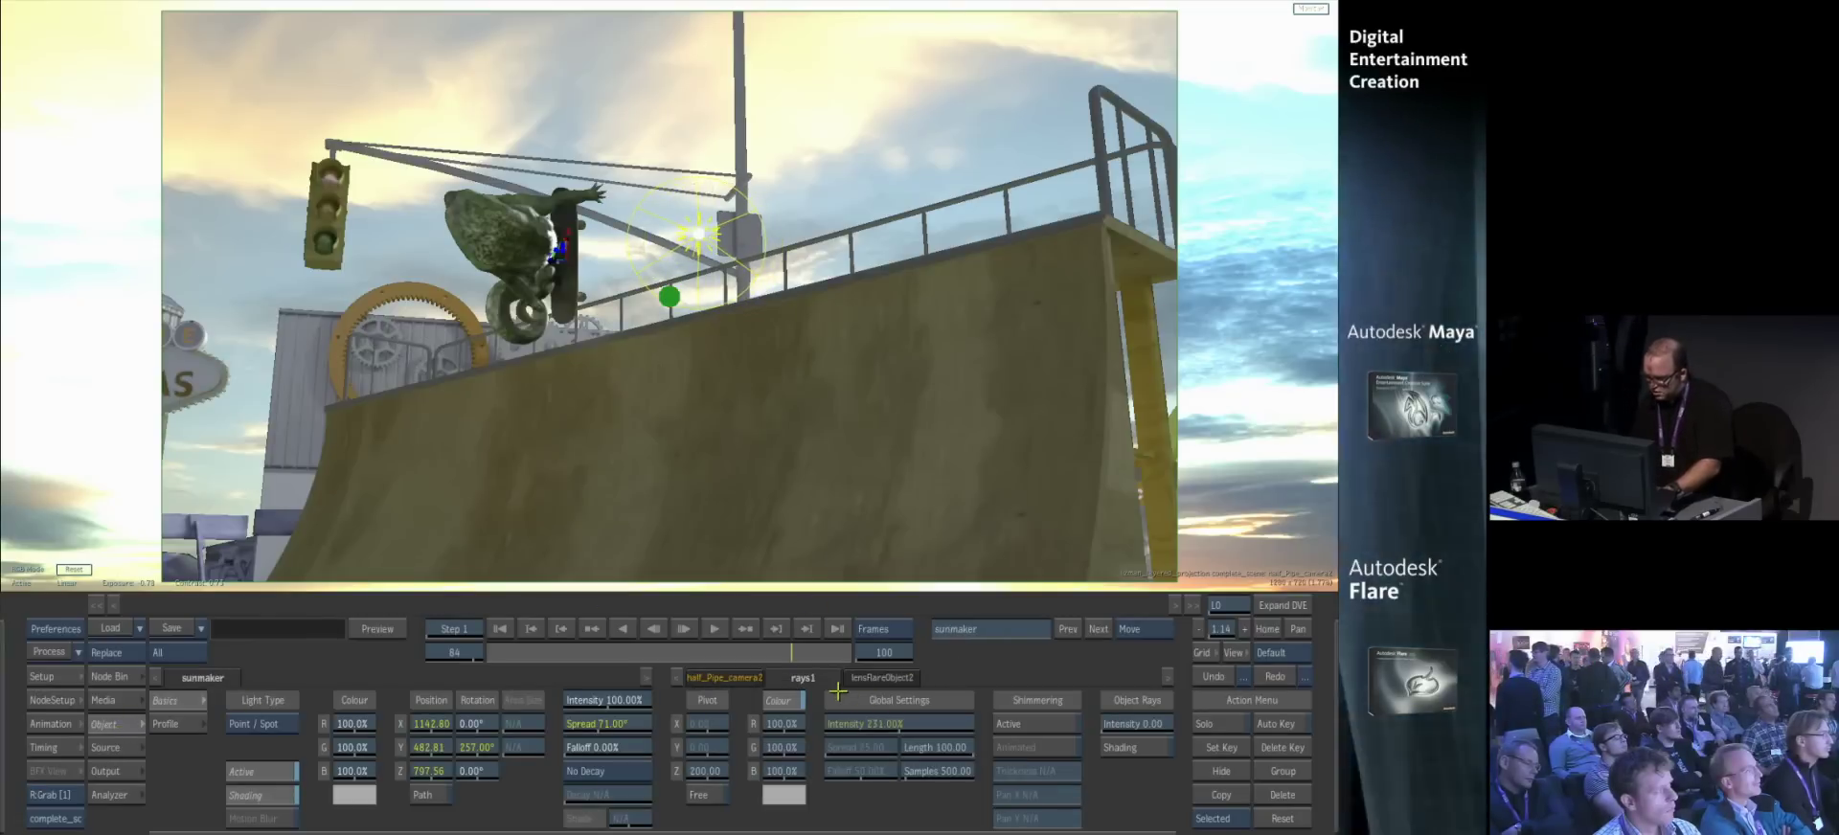
{"action": "left_click", "coordinate": [877, 679]}
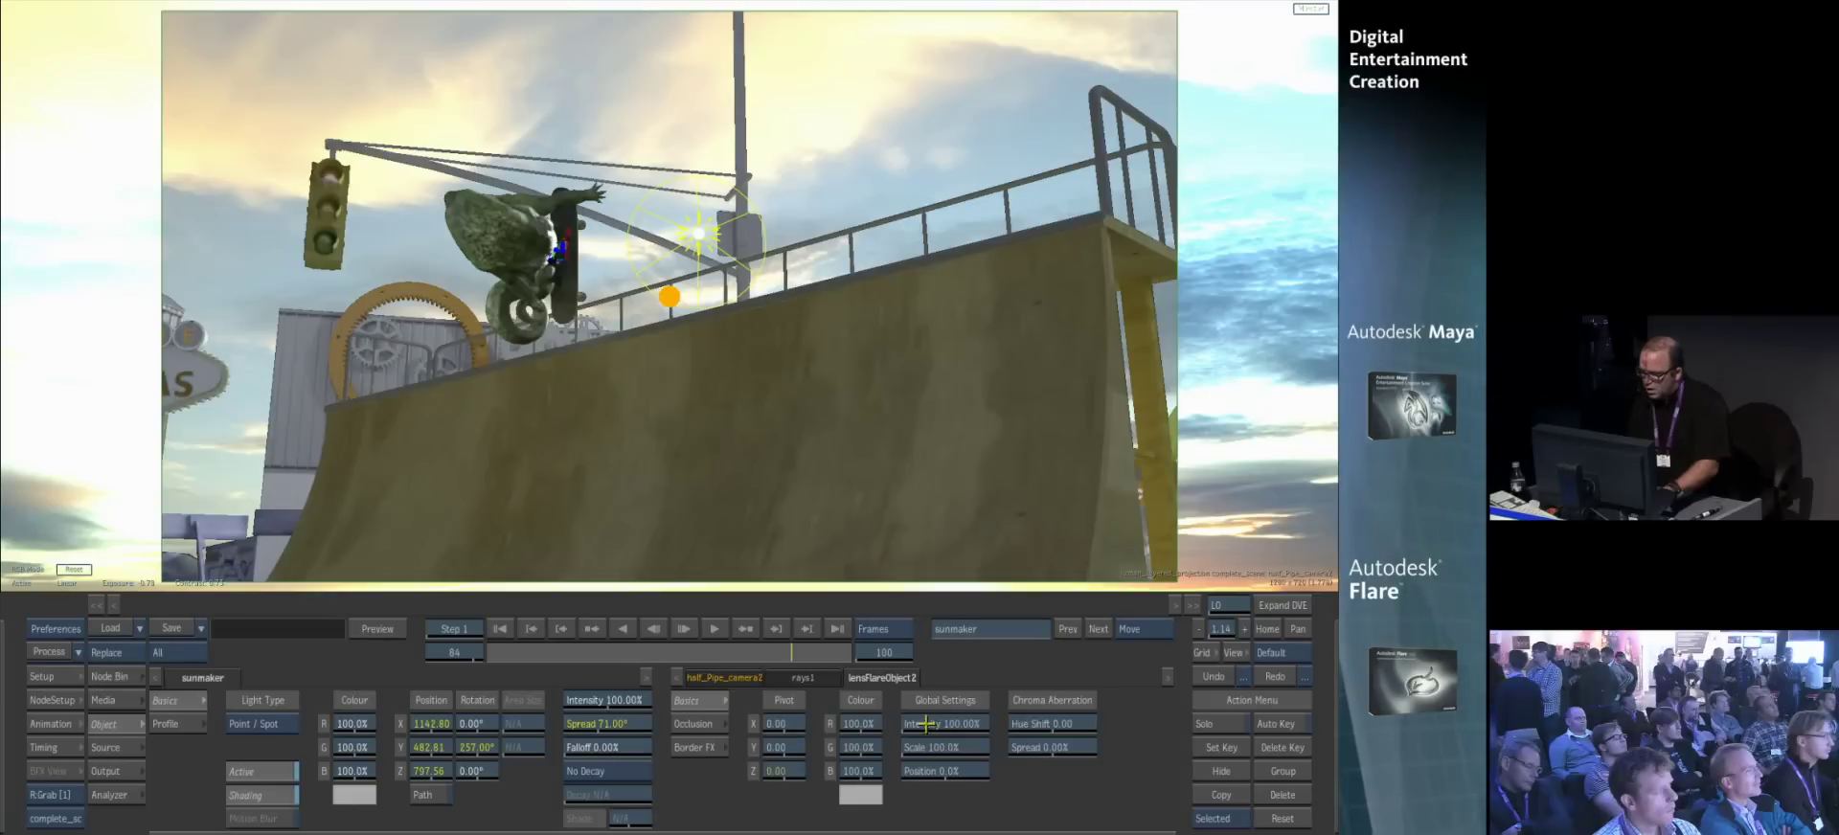
{"action": "left_click", "coordinate": [1274, 677]}
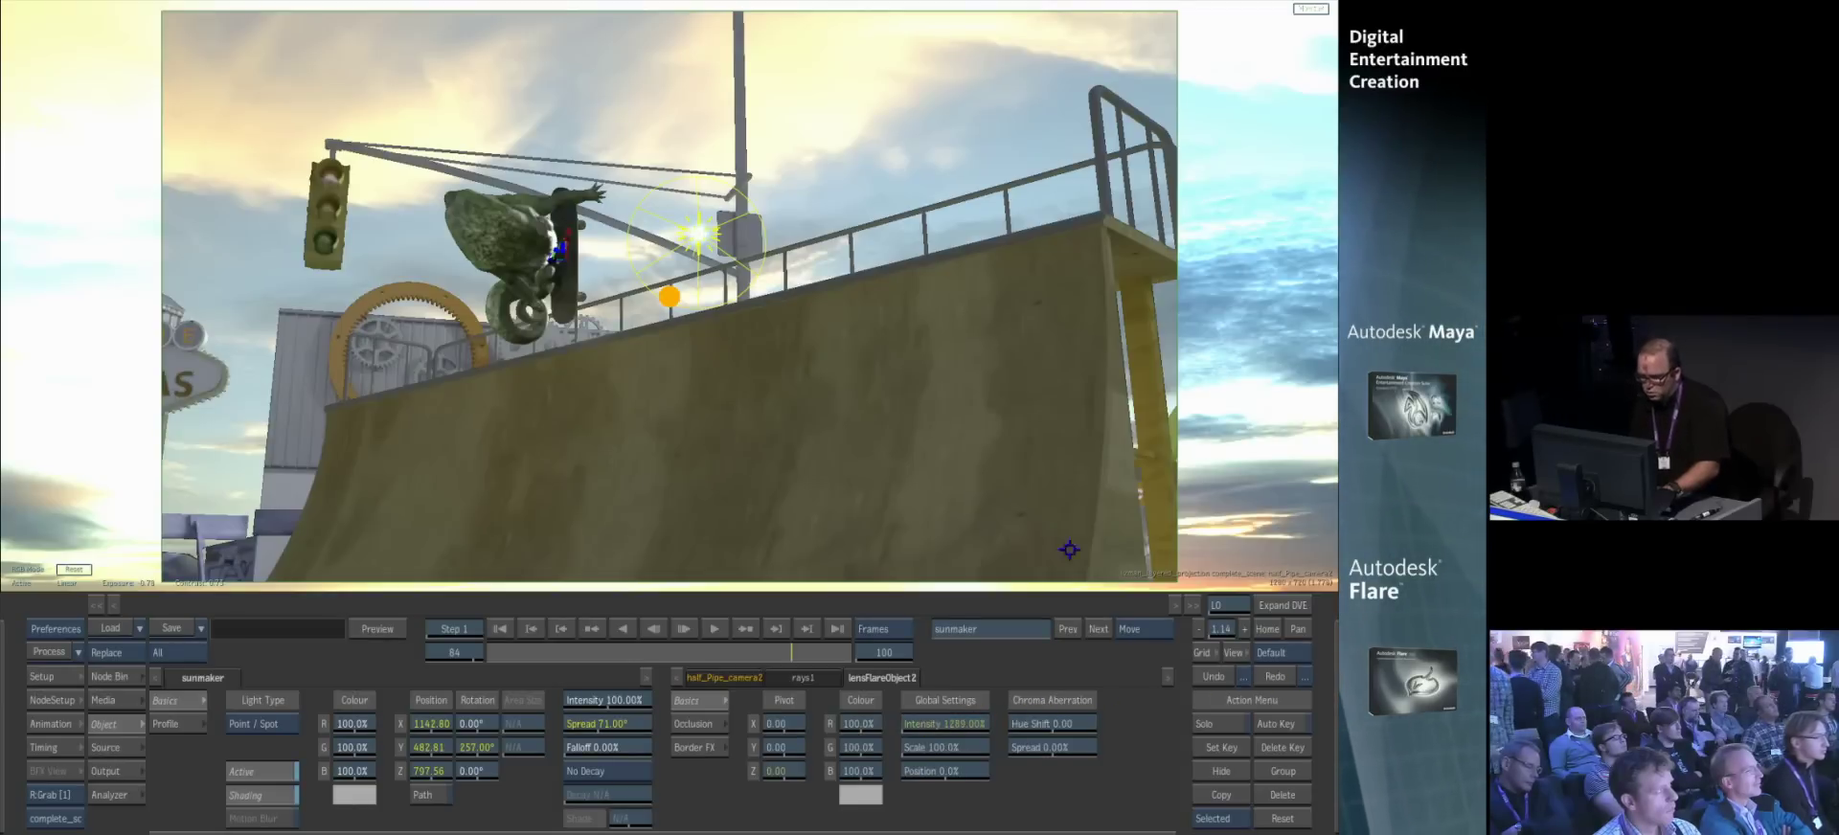
{"action": "left_click_drag", "start_coordinate": [911, 755], "coordinate": [1017, 755]}
{"action": "left_click_drag", "start_coordinate": [668, 294], "coordinate": [972, 533]}
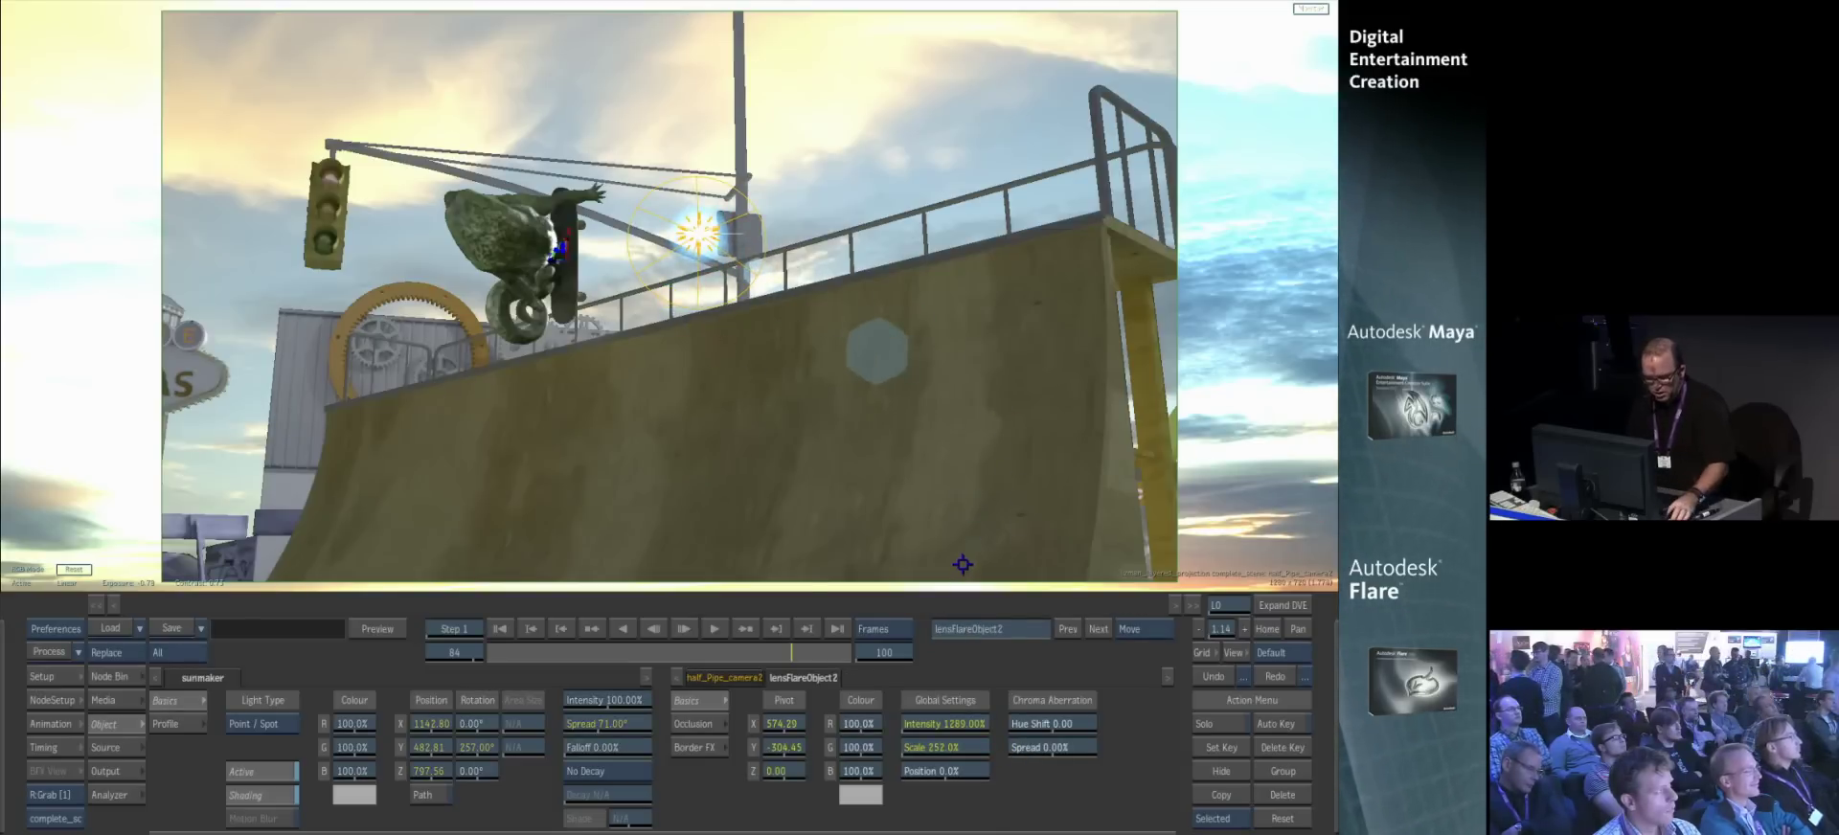
- Select the flare's iris element, set its shape to Caustics, raise its intensity, and show its centre settings
{"action": "left_click", "coordinate": [963, 566]}
{"action": "left_click", "coordinate": [1036, 696]}
{"action": "left_click", "coordinate": [1027, 664]}
{"action": "left_click", "coordinate": [1037, 700]}
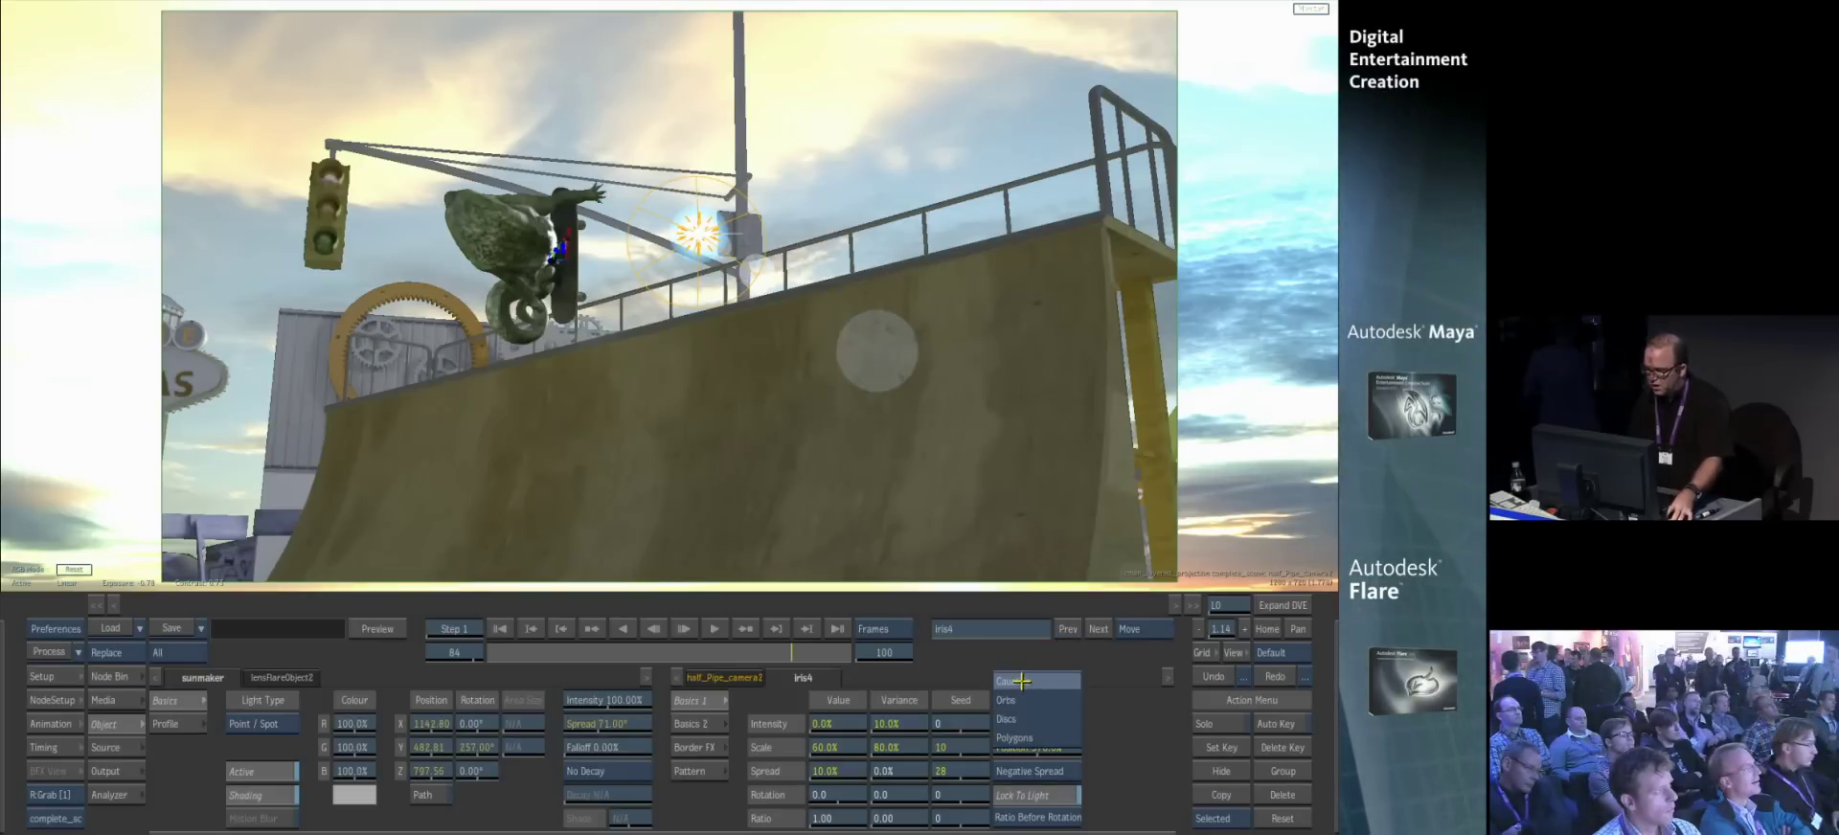
{"action": "left_click", "coordinate": [1034, 730]}
{"action": "left_click_drag", "start_coordinate": [828, 732], "coordinate": [858, 731]}
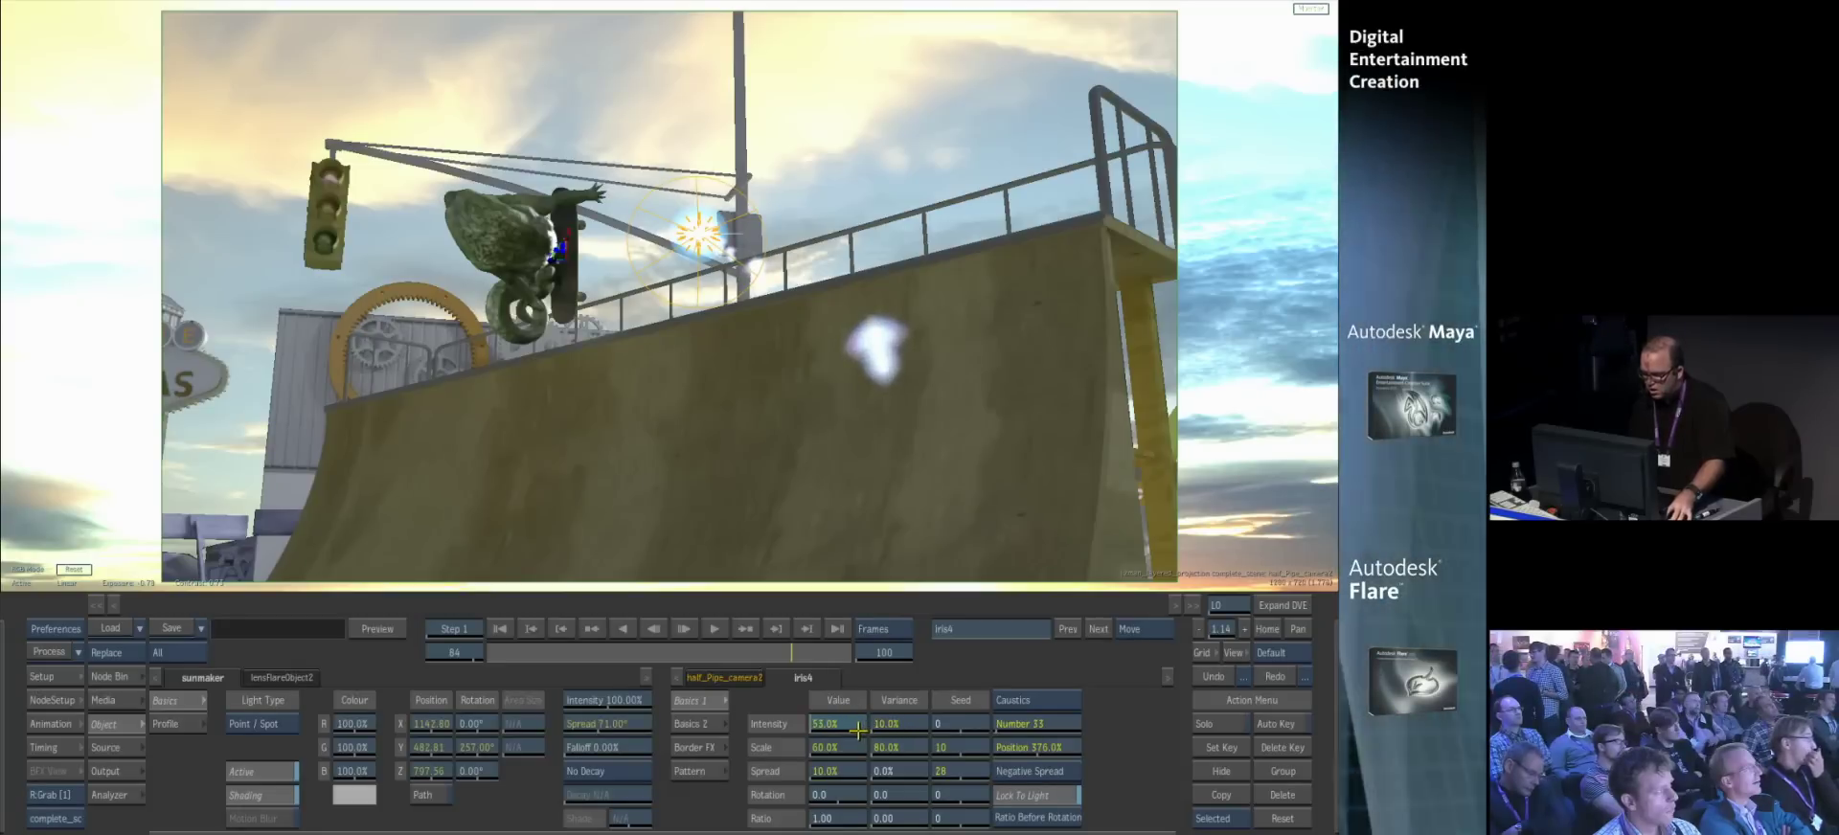
{"action": "left_click", "coordinate": [698, 719]}
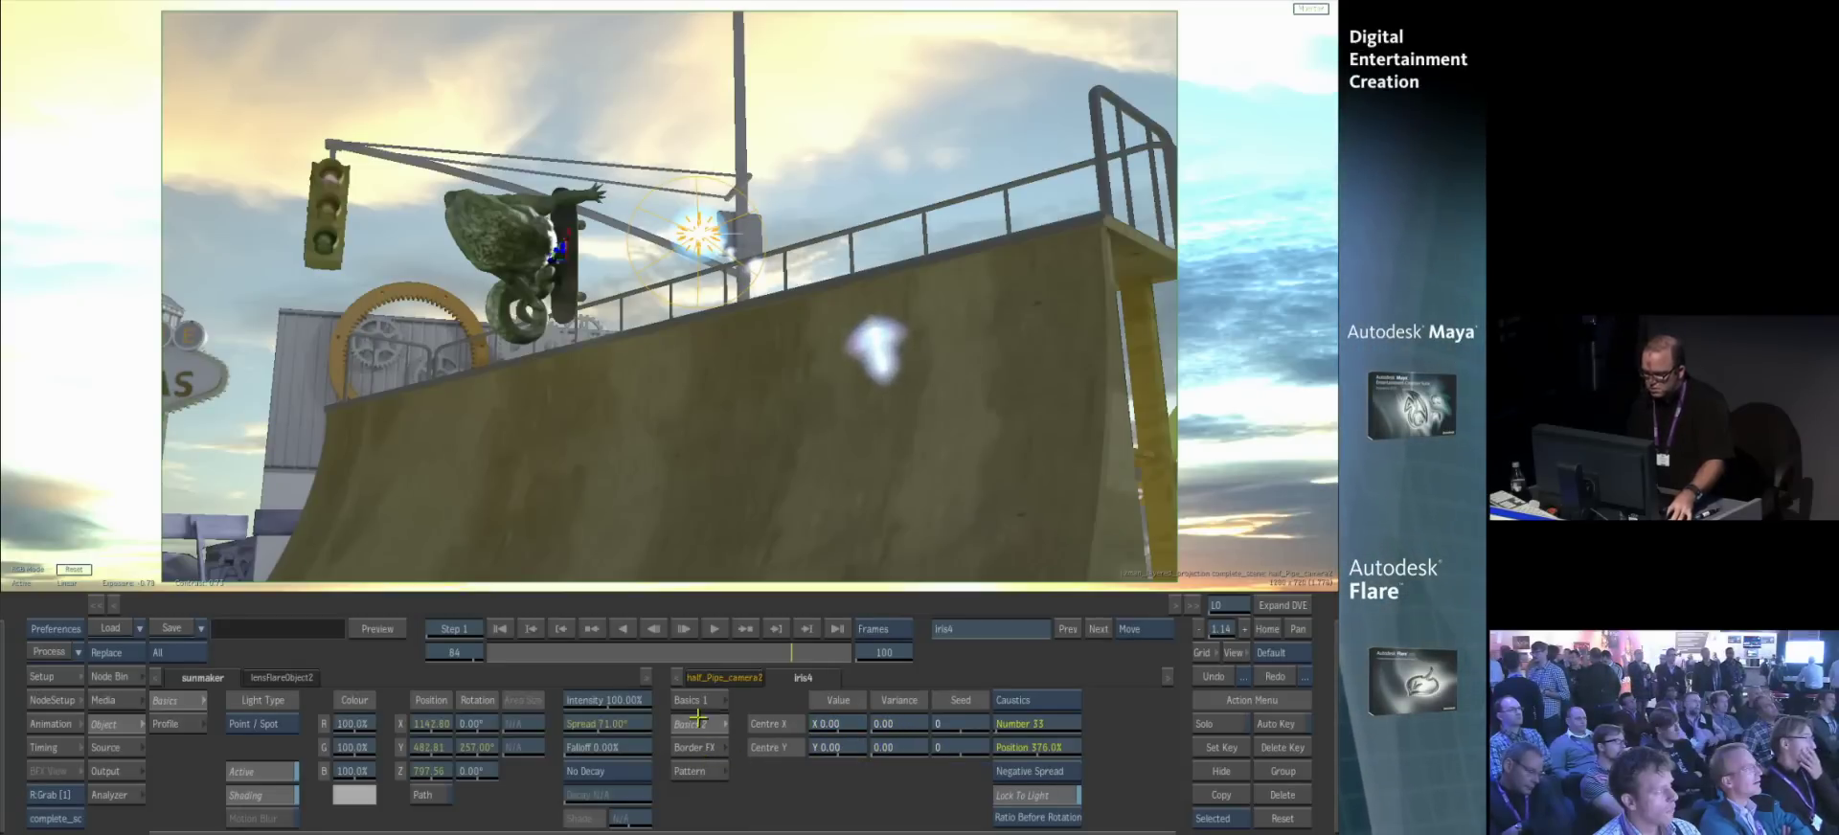
- Change the caustics type of the flare's iris pattern and set the iris position to about 352%
{"action": "left_click", "coordinate": [701, 770]}
{"action": "left_click_drag", "start_coordinate": [863, 698], "coordinate": [893, 677]}
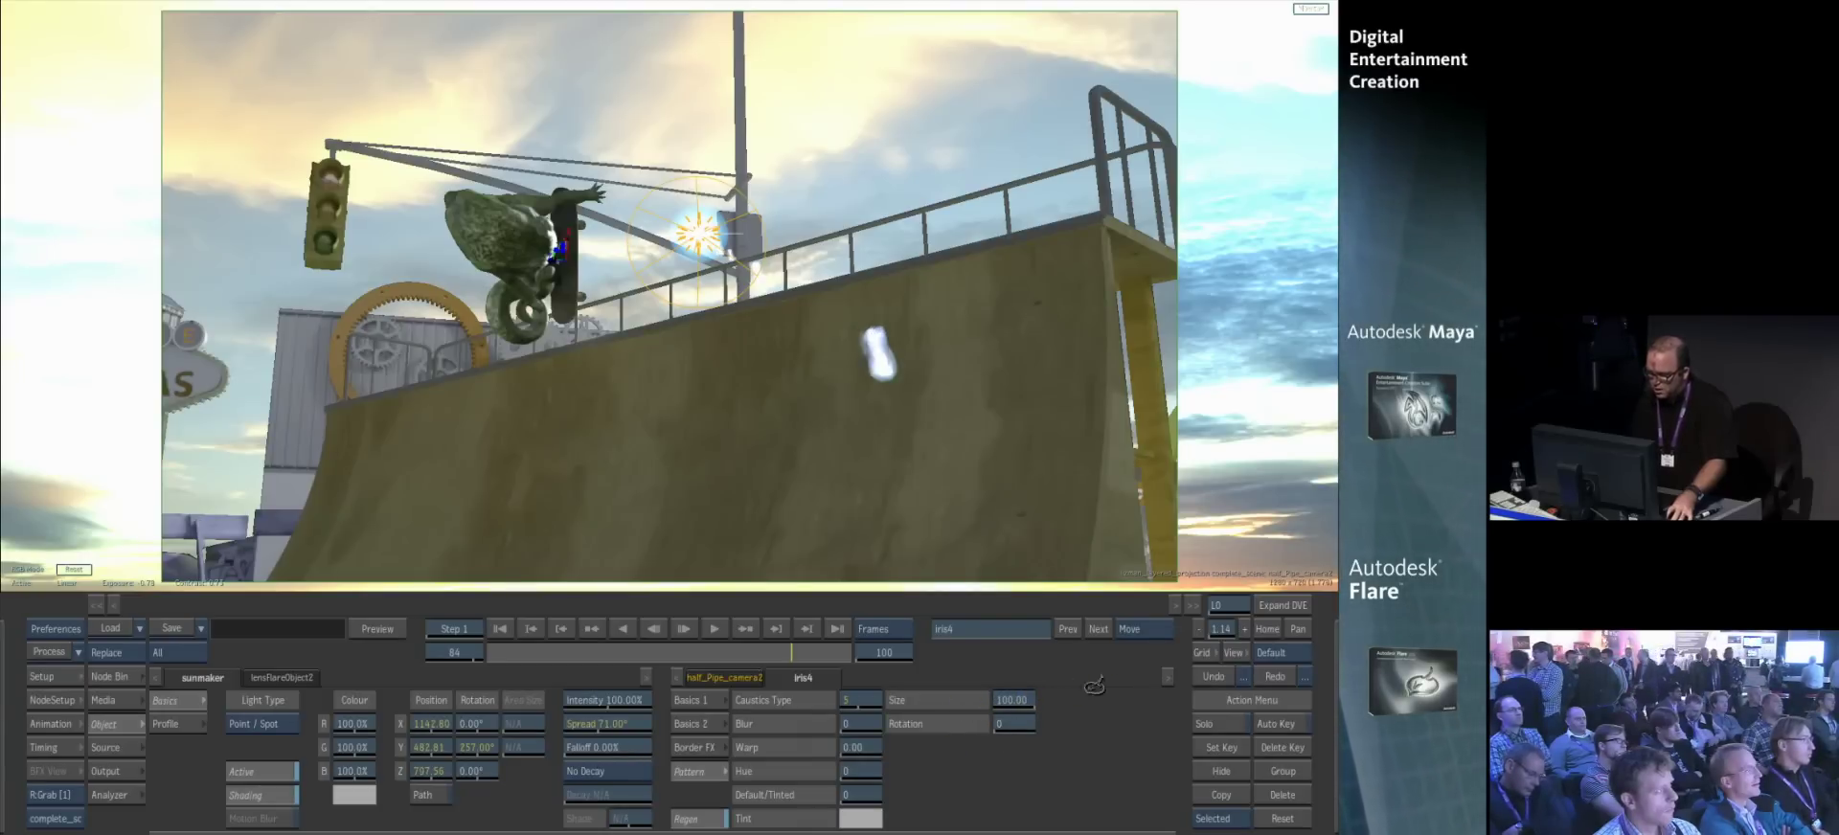
{"action": "left_click", "coordinate": [691, 701]}
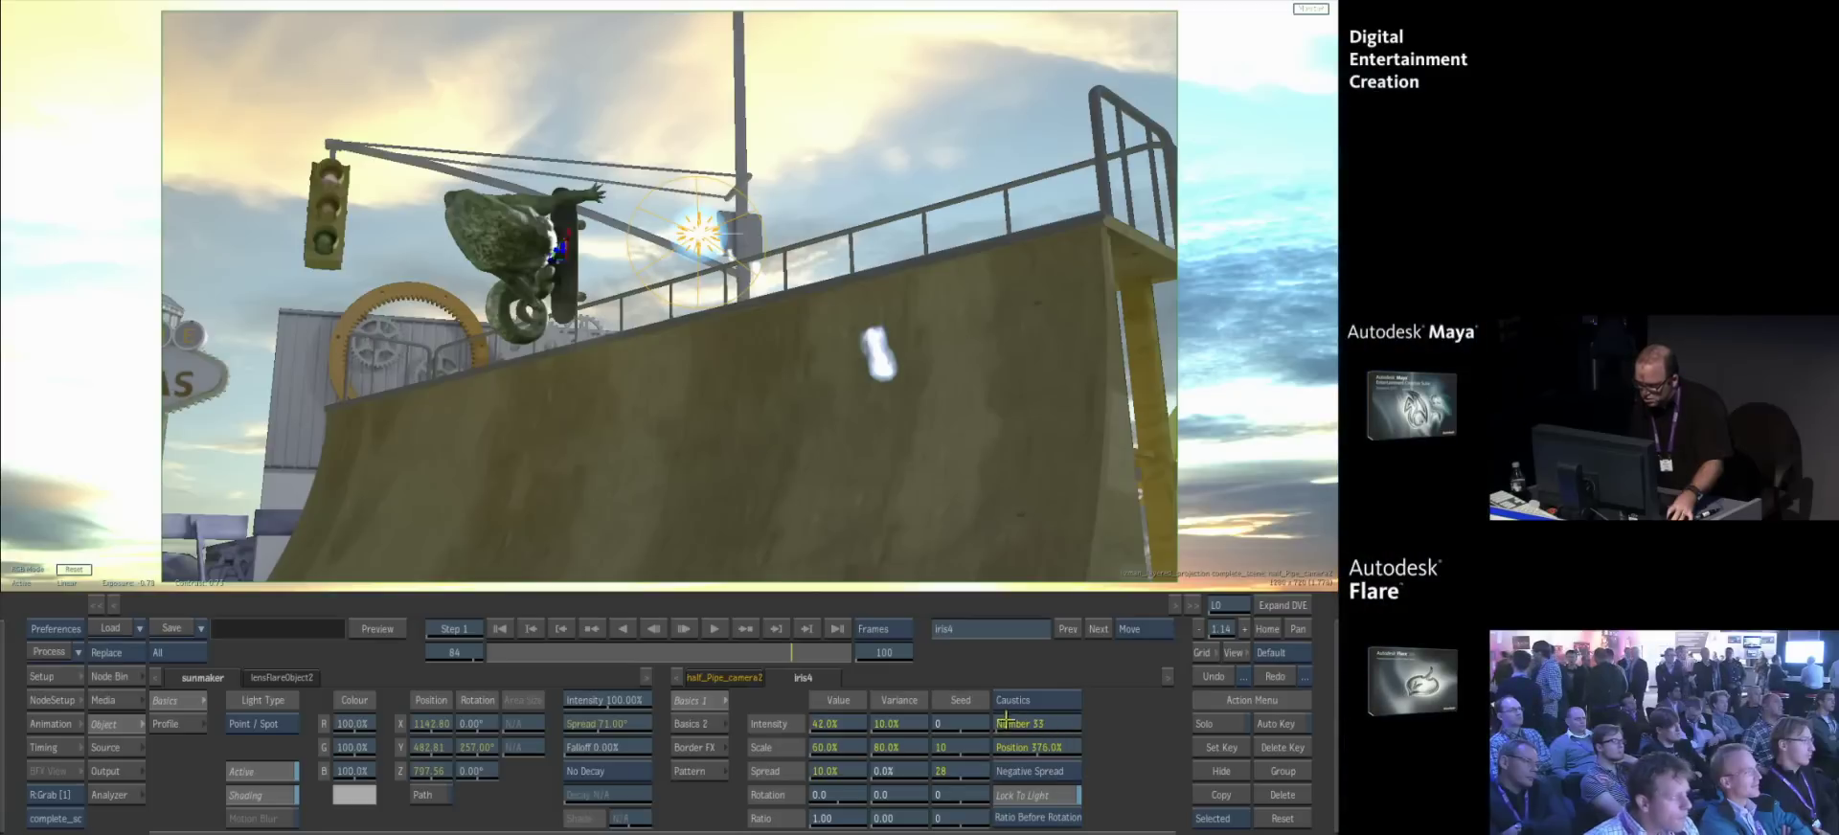
{"action": "left_click_drag", "start_coordinate": [1010, 747], "coordinate": [1003, 747]}
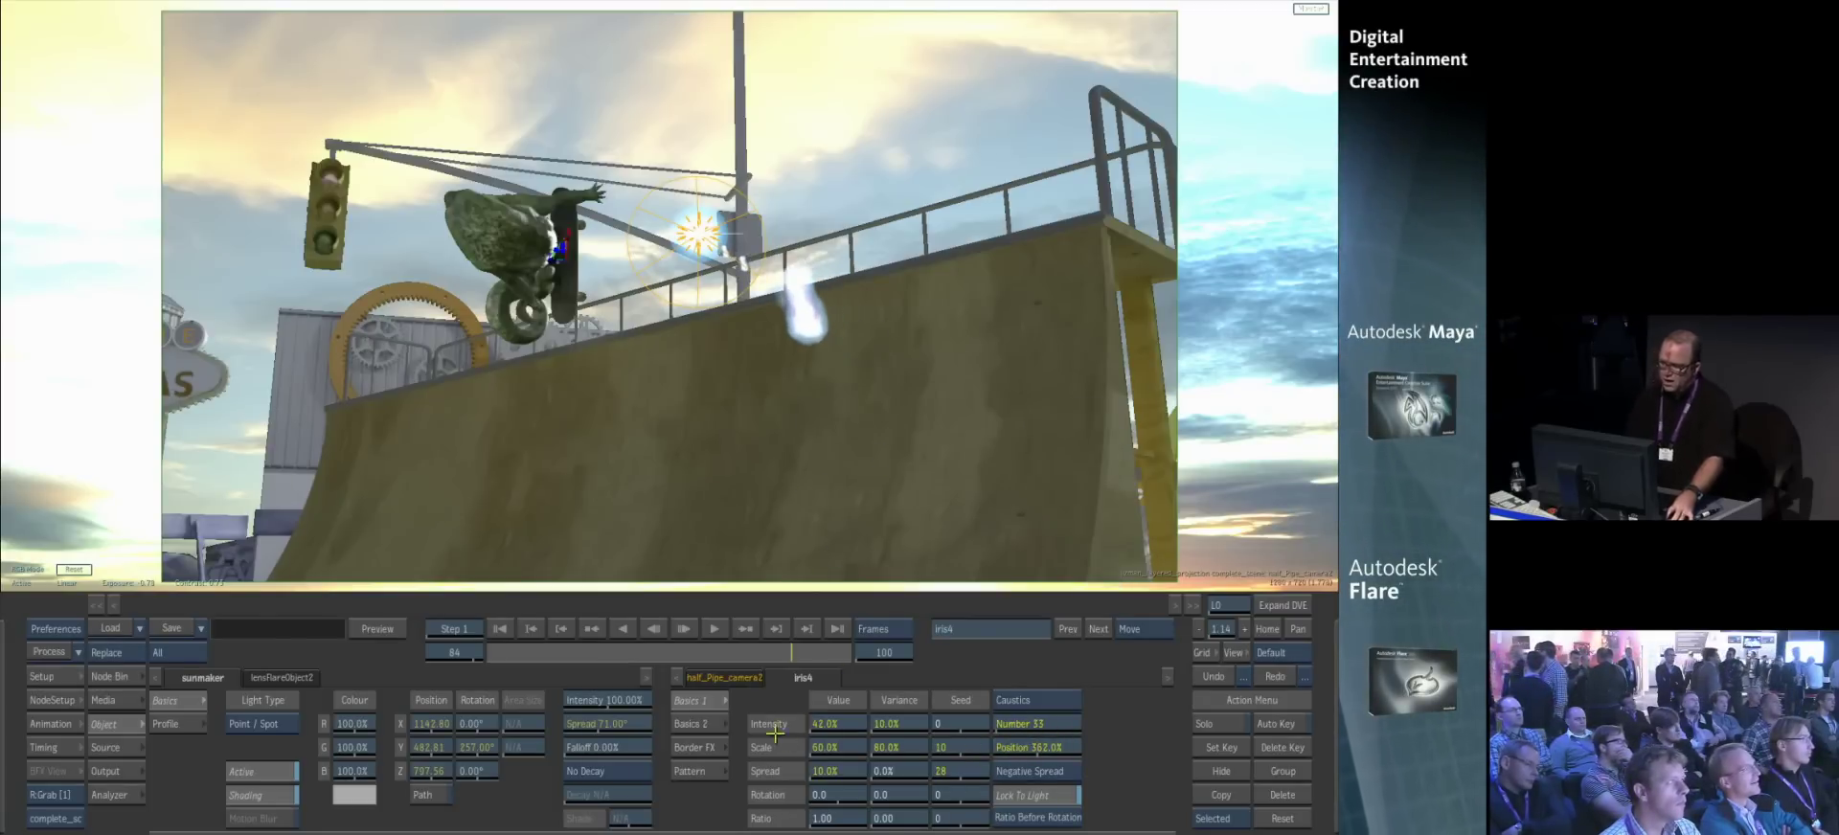
- Move the sunmaker light up into the sky beside the pole at frame 91 and return to frame 1
{"action": "left_click_drag", "start_coordinate": [766, 659], "coordinate": [840, 665]}
{"action": "left_click_drag", "start_coordinate": [636, 310], "coordinate": [796, 198]}
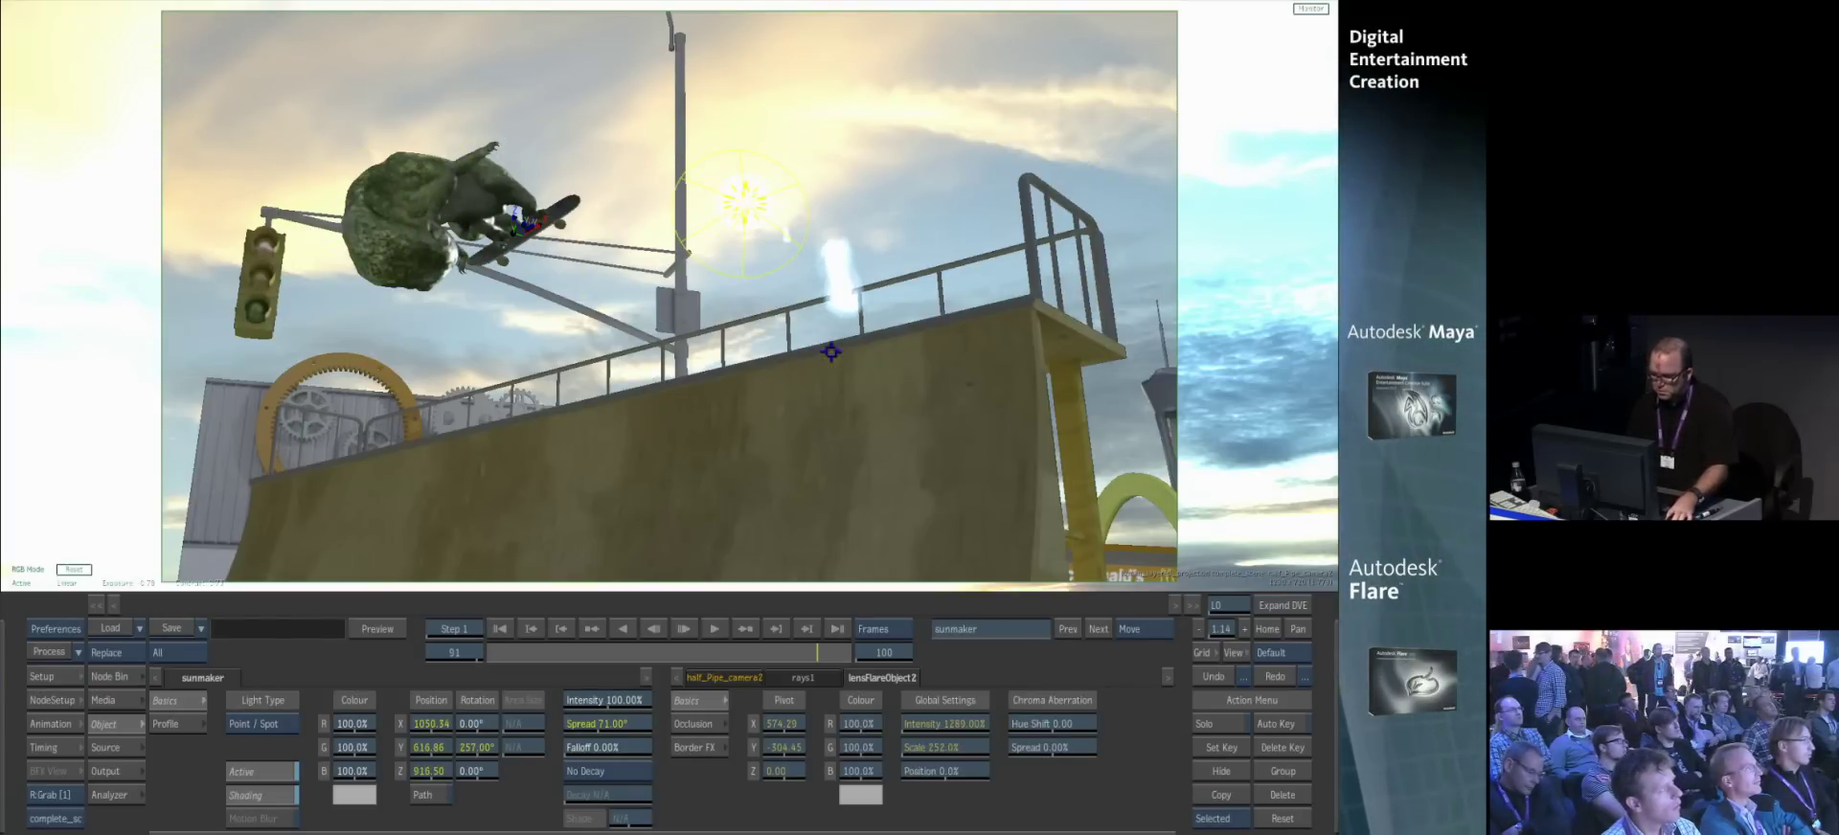
{"action": "key", "text": "Down"}
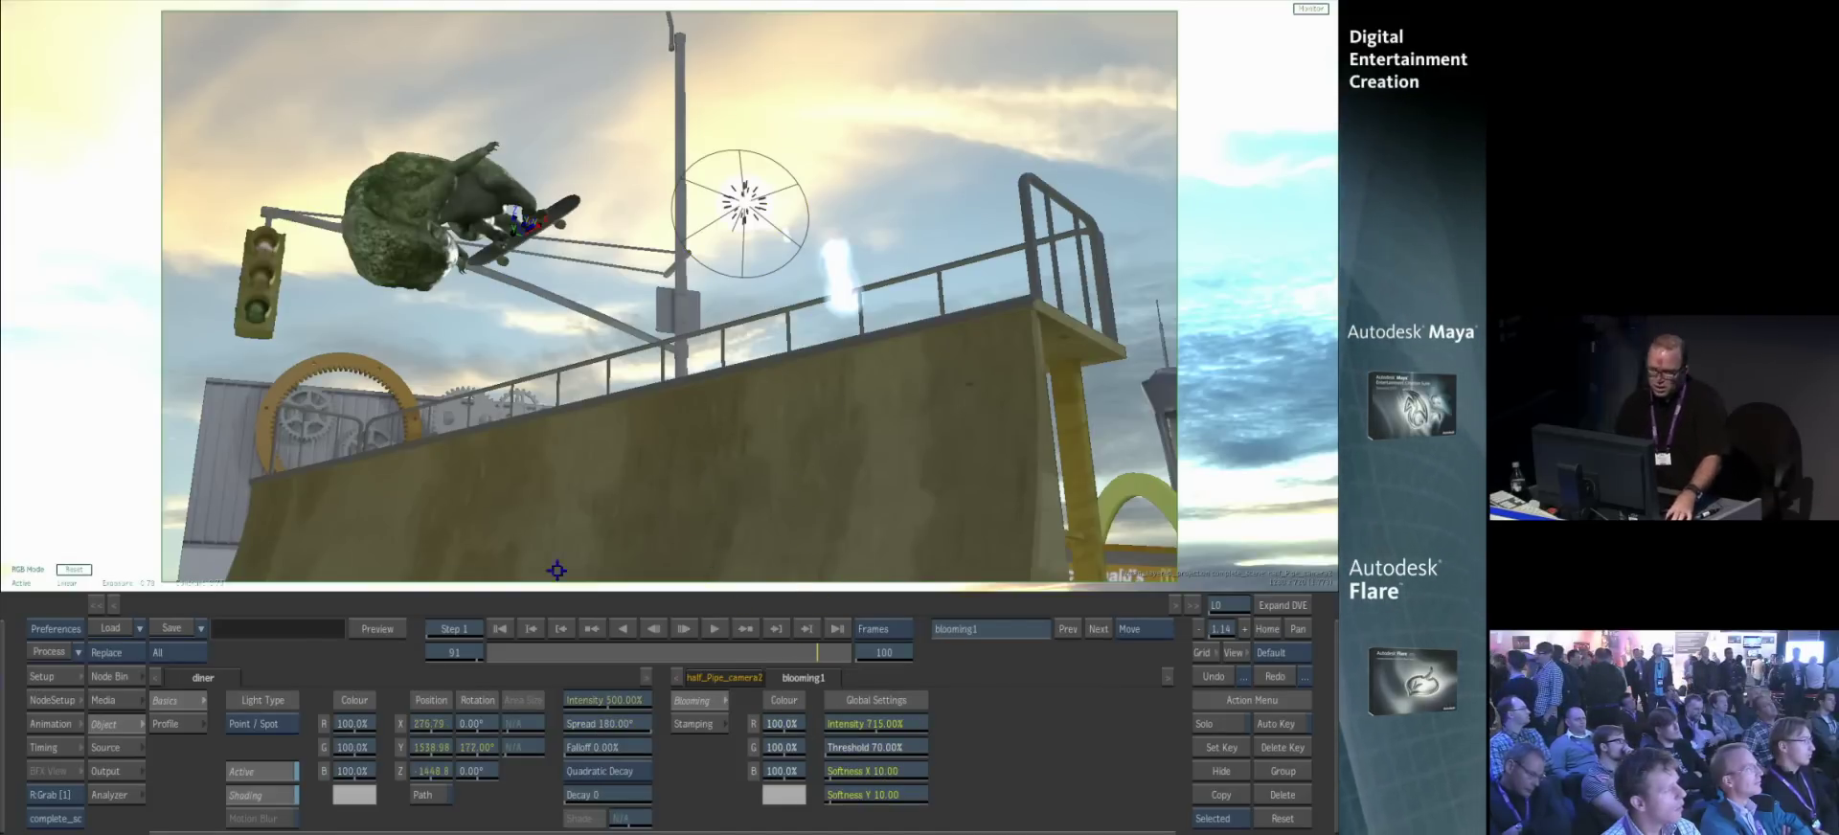
{"action": "left_click", "coordinate": [489, 654]}
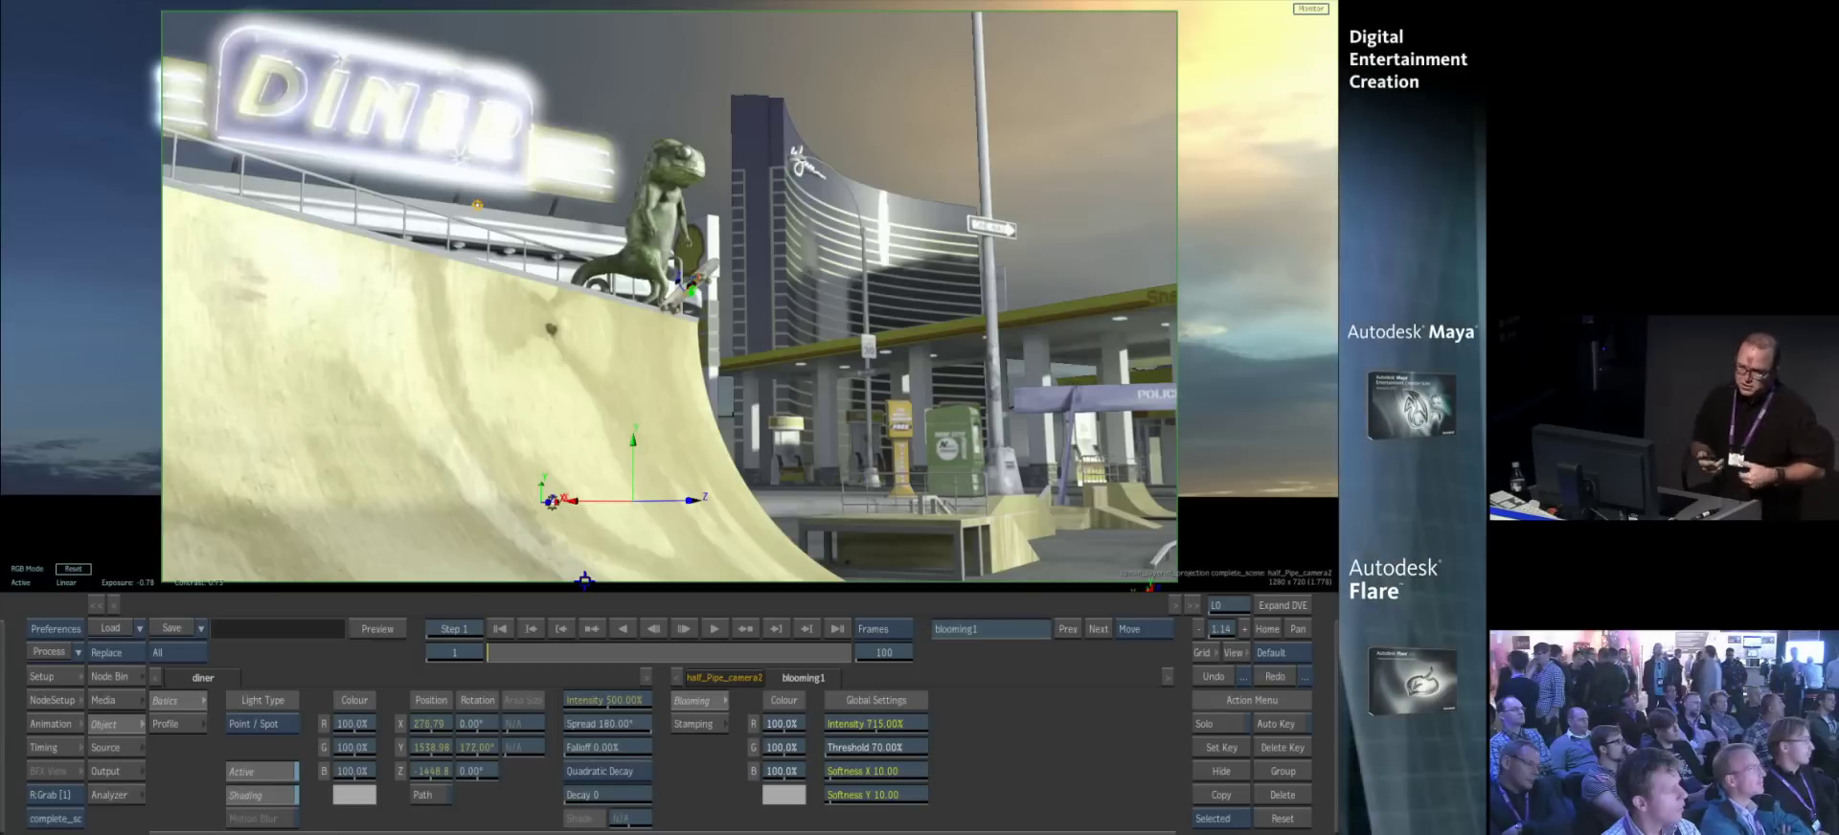
- Go back to the Batch schematic and move the Action branch with its multi-channel LizMan clip clear of the other branches
{"action": "mouse_move", "coordinate": [192, 831]}
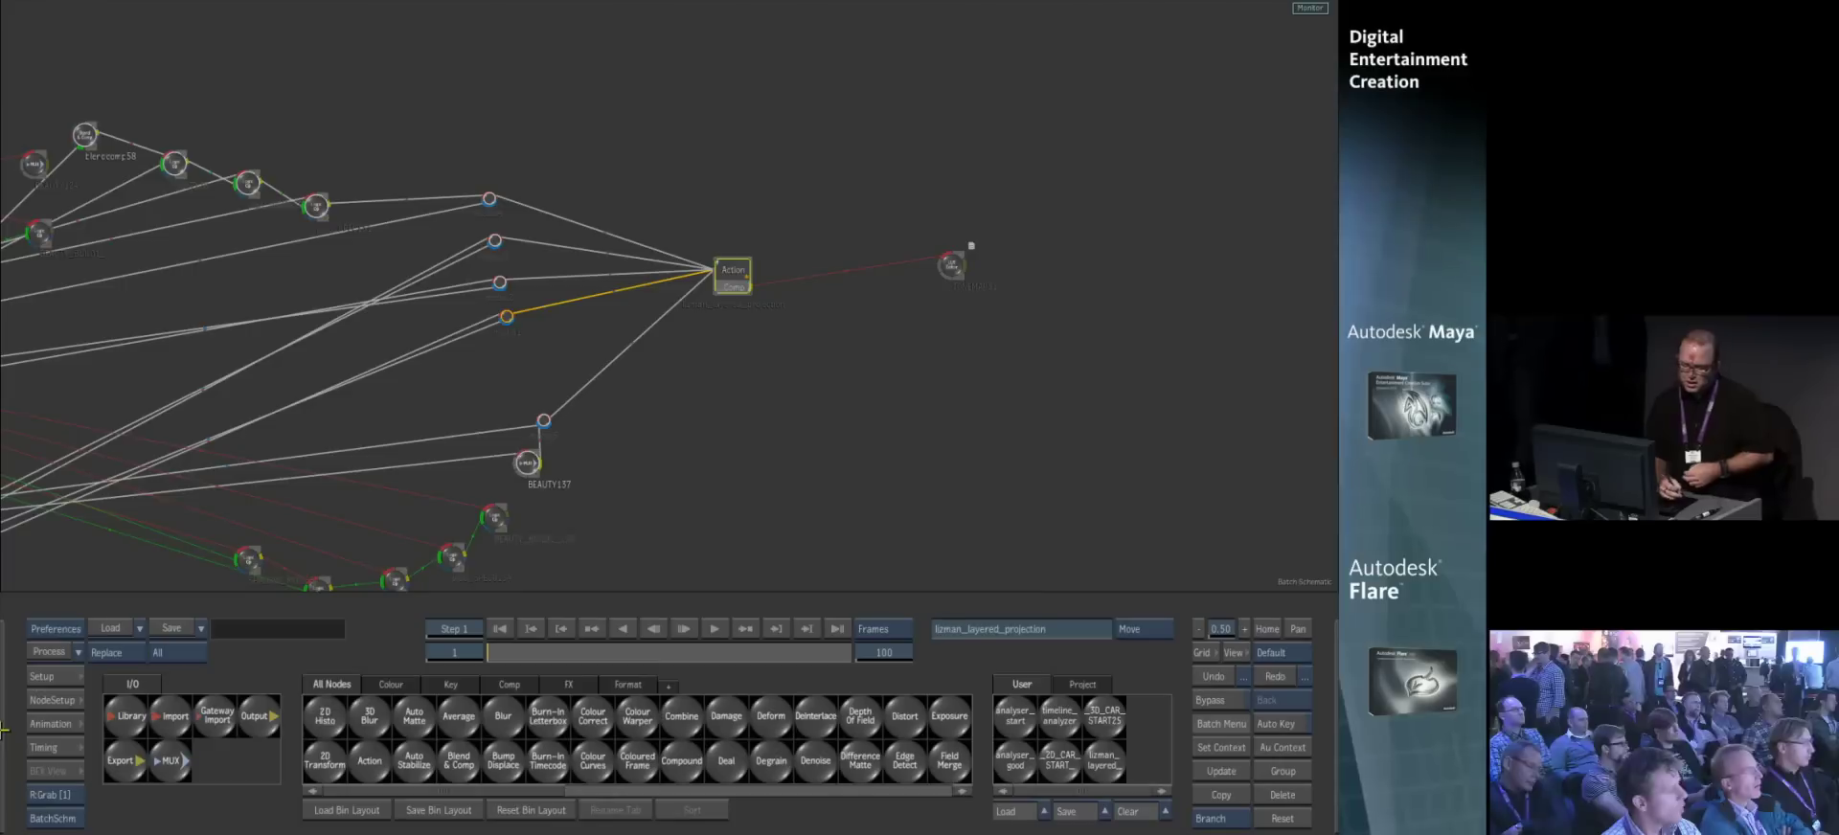
{"action": "left_click_drag", "start_coordinate": [313, 278], "coordinate": [836, 312]}
{"action": "left_click_drag", "start_coordinate": [306, 295], "coordinate": [330, 285]}
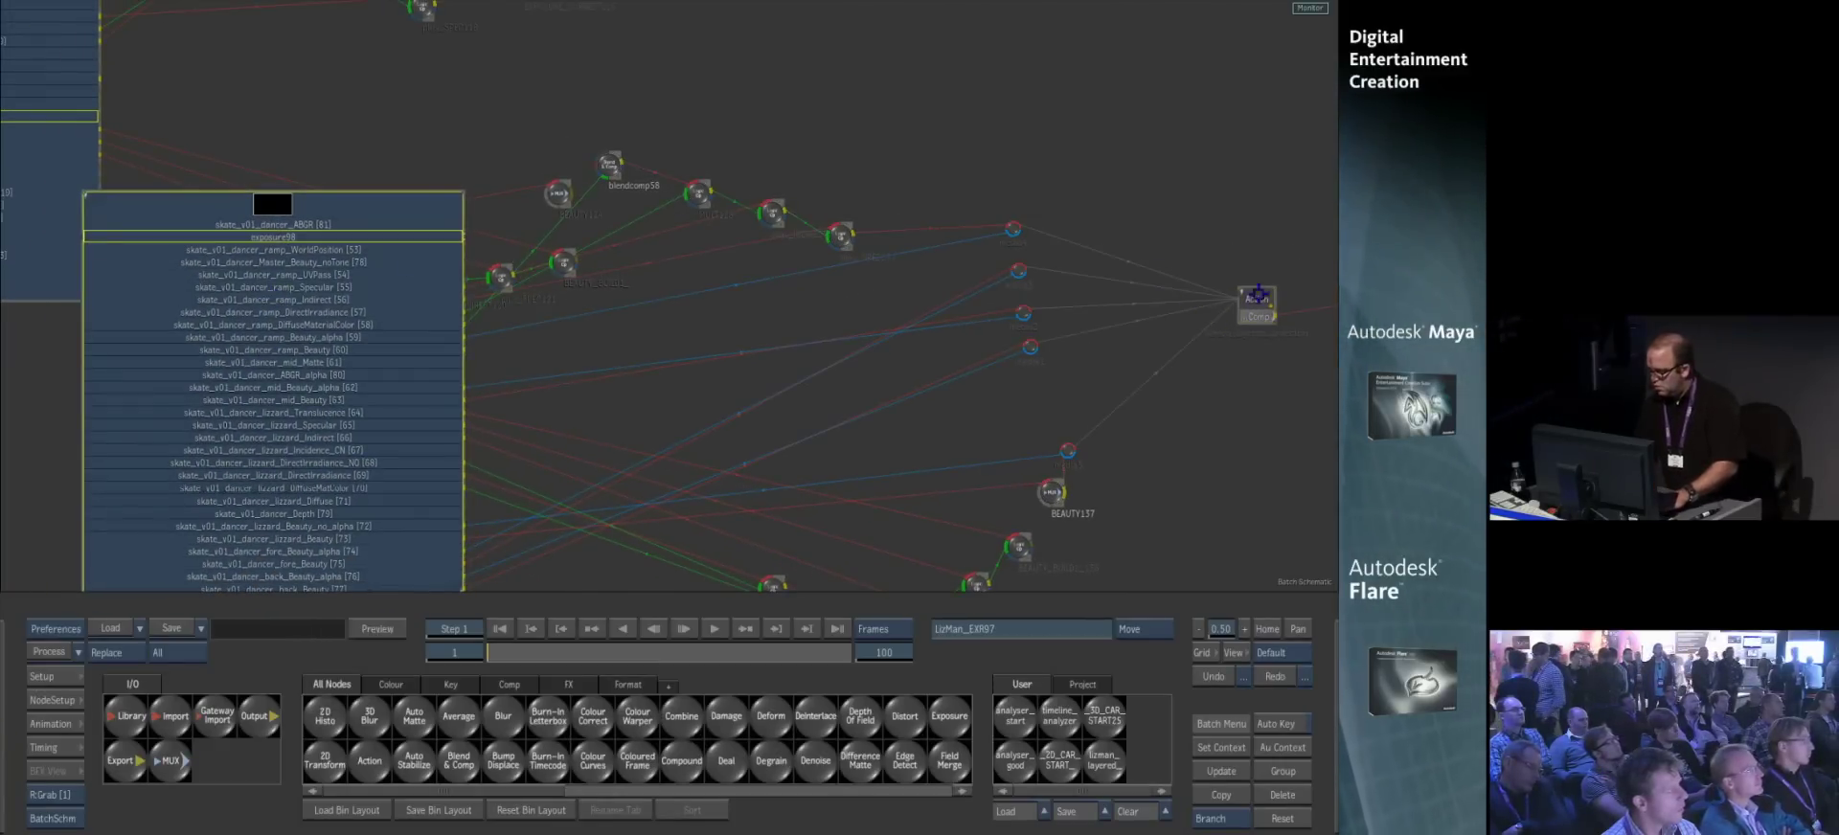
{"action": "left_click_drag", "start_coordinate": [1232, 297], "coordinate": [895, 263]}
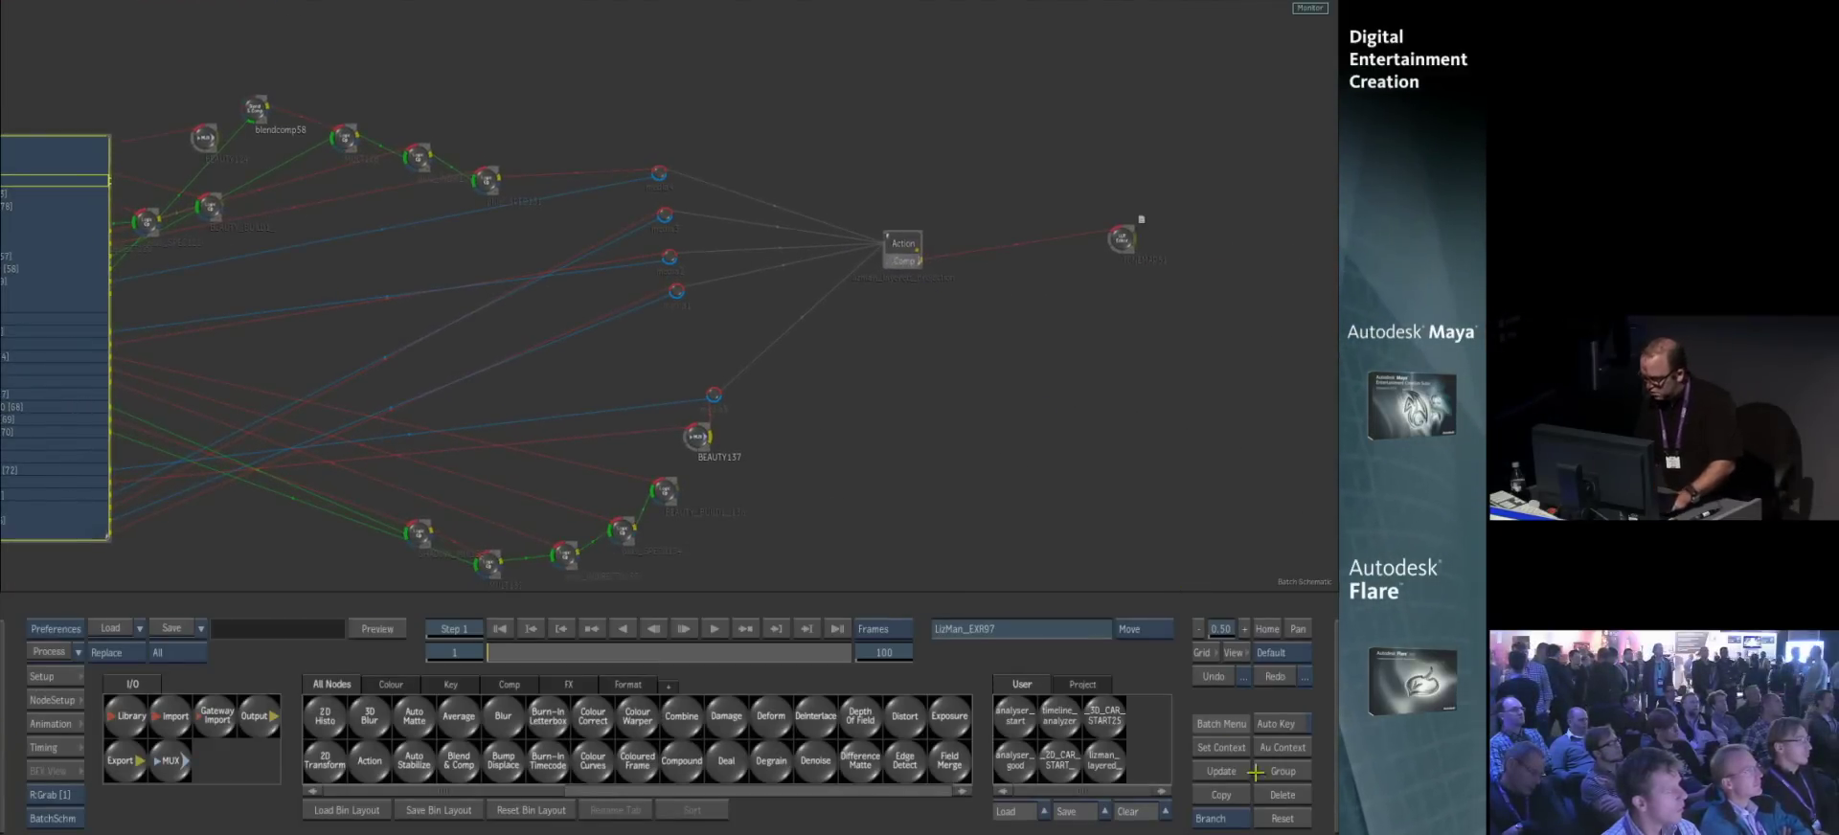
{"action": "left_click", "coordinate": [1122, 240]}
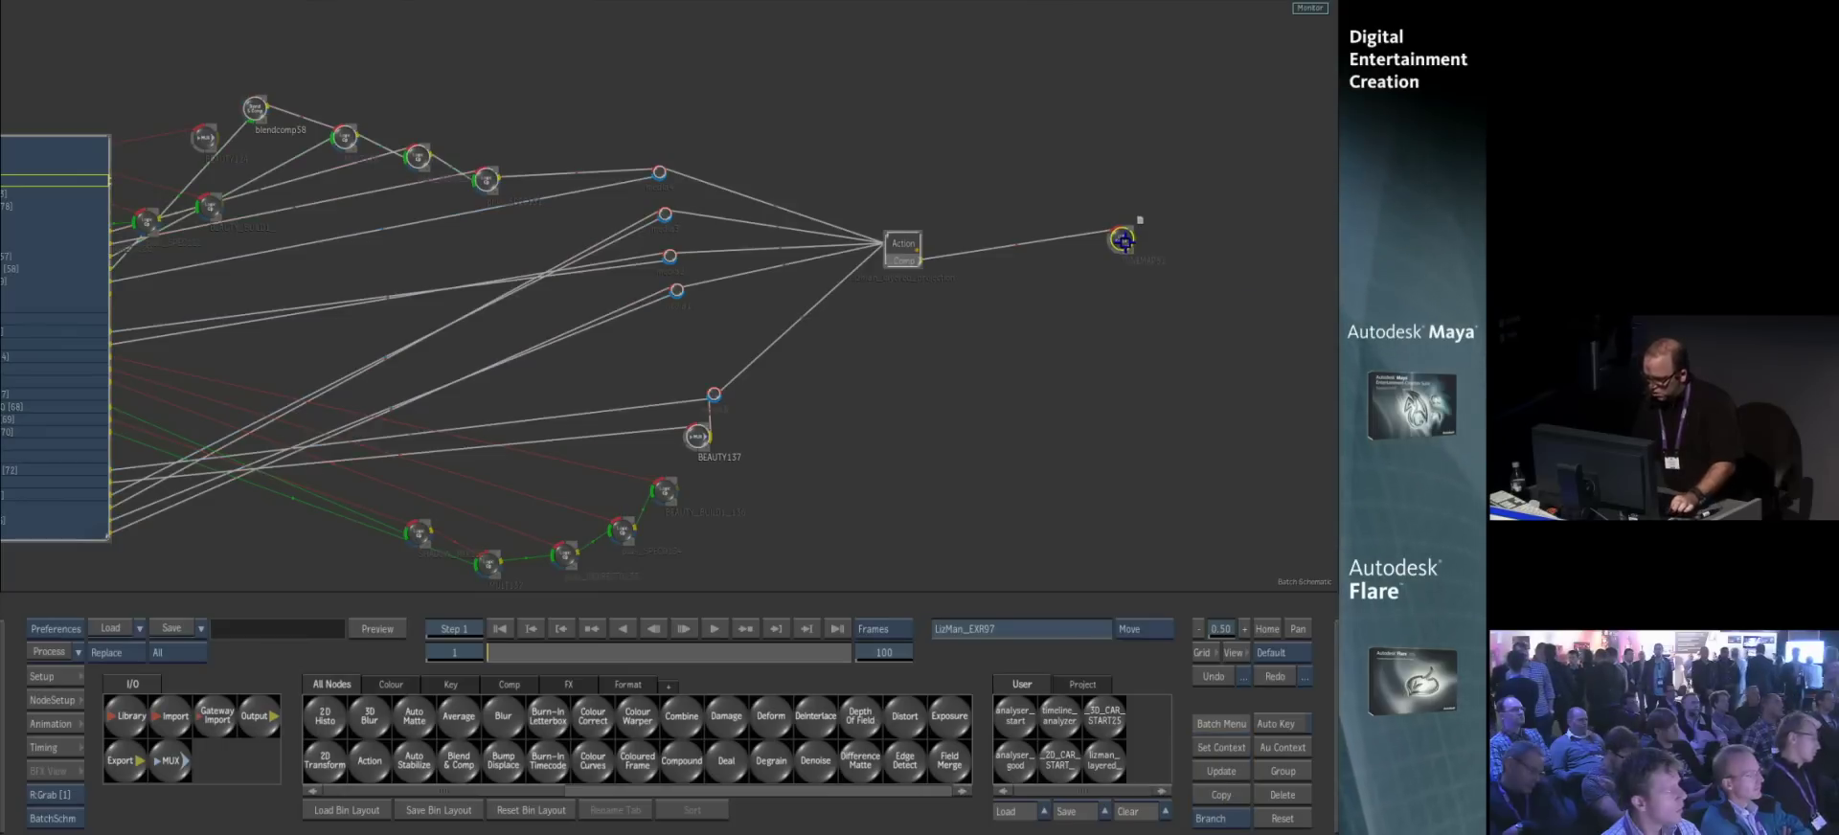
{"action": "left_click_drag", "start_coordinate": [1123, 240], "coordinate": [1315, 259]}
{"action": "left_click_drag", "start_coordinate": [1015, 501], "coordinate": [440, 400]}
{"action": "left_click_drag", "start_coordinate": [788, 304], "coordinate": [680, 364], "text": "ctrl"}
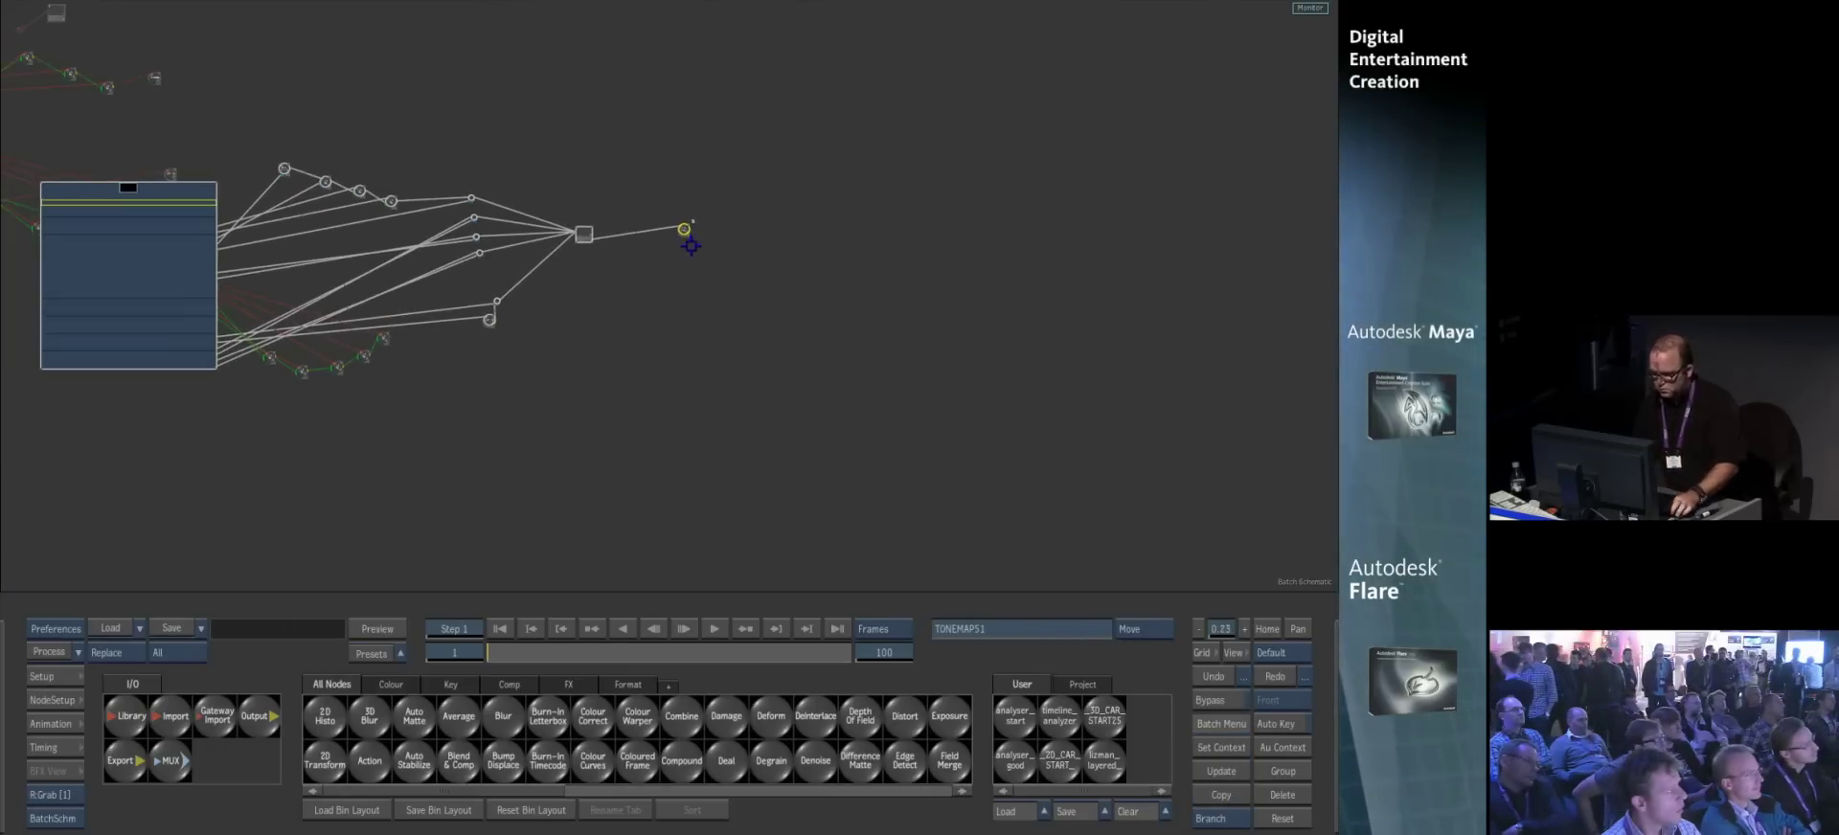
{"action": "left_click_drag", "start_coordinate": [683, 230], "coordinate": [1149, 261]}
{"action": "left_click_drag", "start_coordinate": [601, 260], "coordinate": [538, 255]}
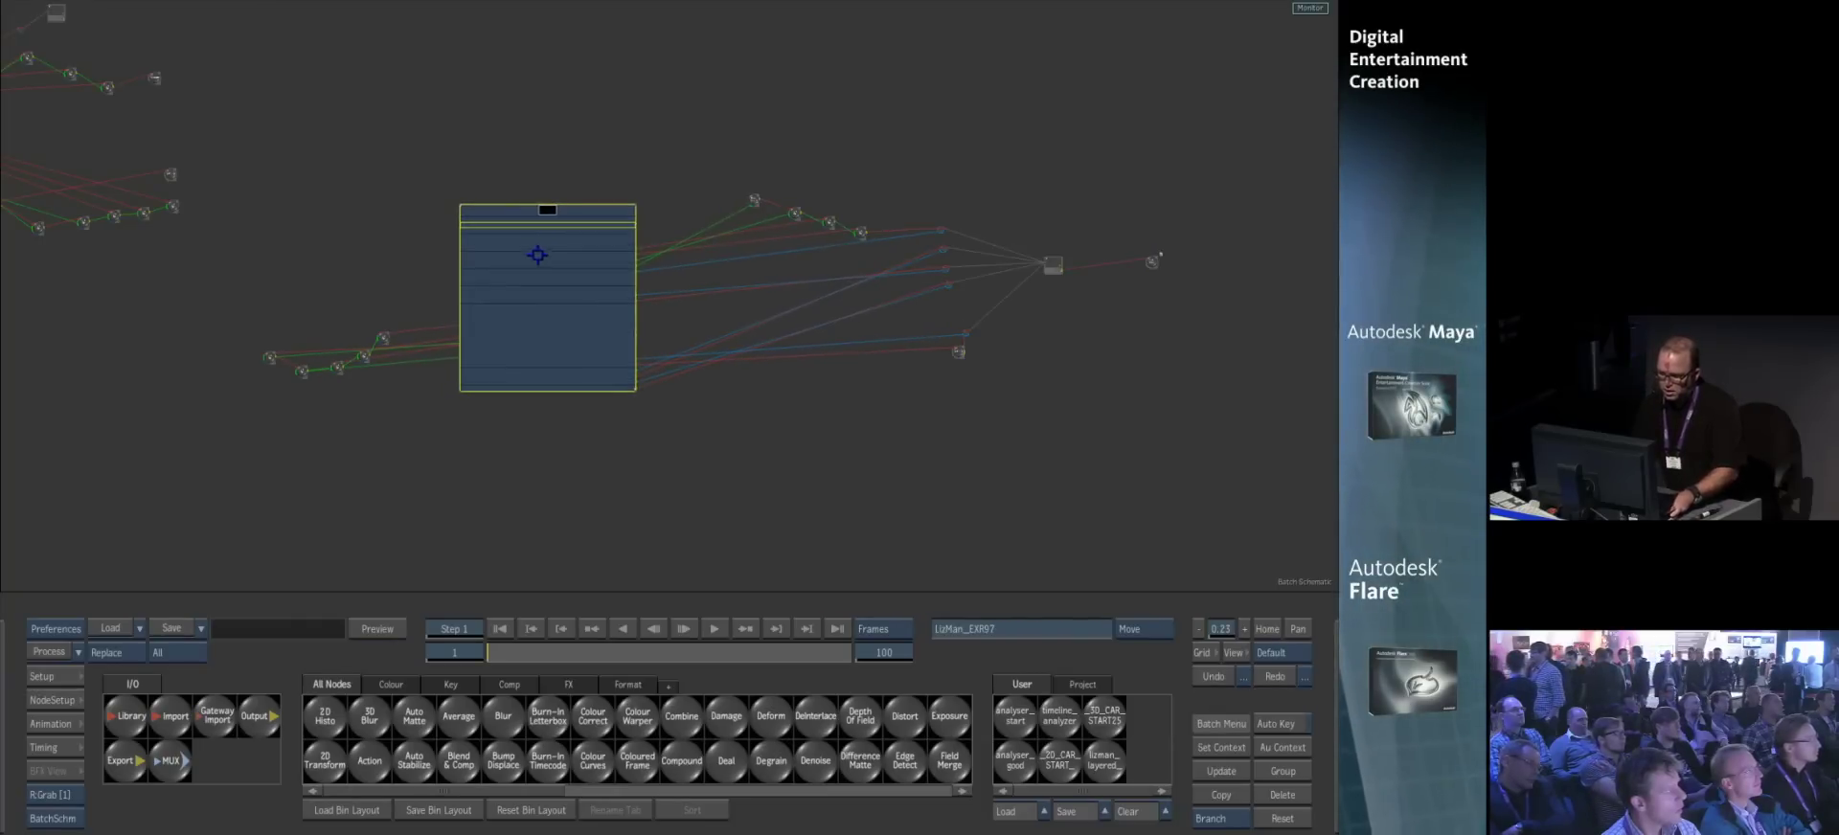
- Examine the ramp UVPass layer of the multi-channel LizMan clip across the shot
{"action": "left_click_drag", "start_coordinate": [504, 486], "coordinate": [587, 351], "text": "ctrl"}
{"action": "left_click_drag", "start_coordinate": [397, 258], "coordinate": [395, 255]}
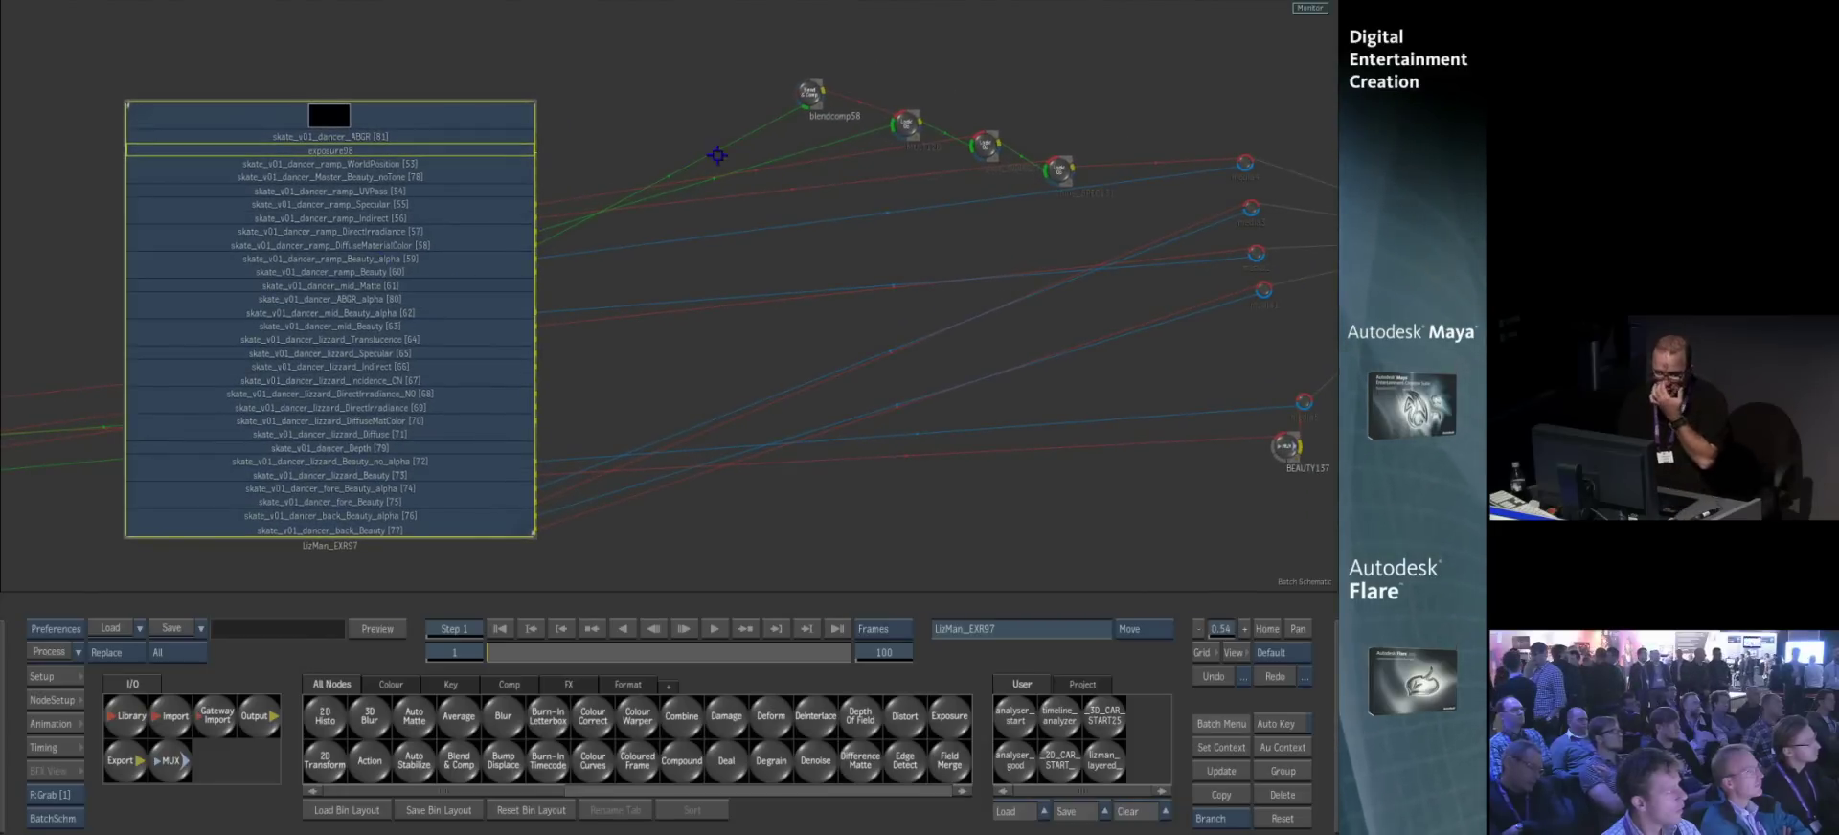
{"action": "left_click_drag", "start_coordinate": [410, 116], "coordinate": [406, 115]}
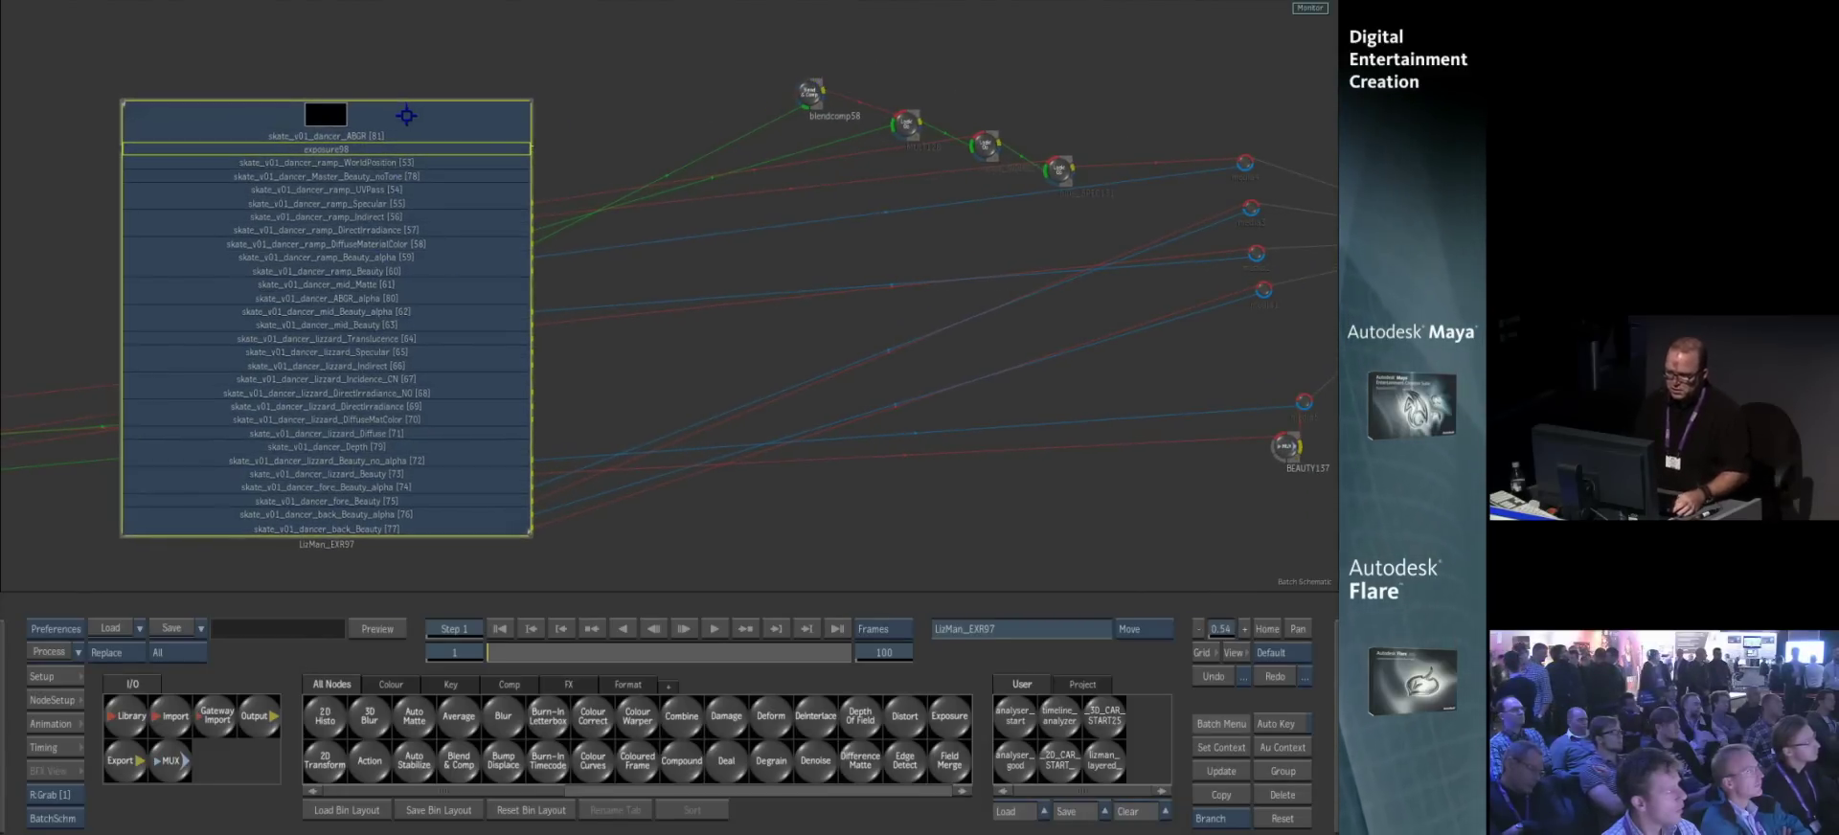
{"action": "key", "text": "F4"}
{"action": "key", "text": "Down"}
{"action": "key", "text": "Down"}
{"action": "key", "text": "Down"}
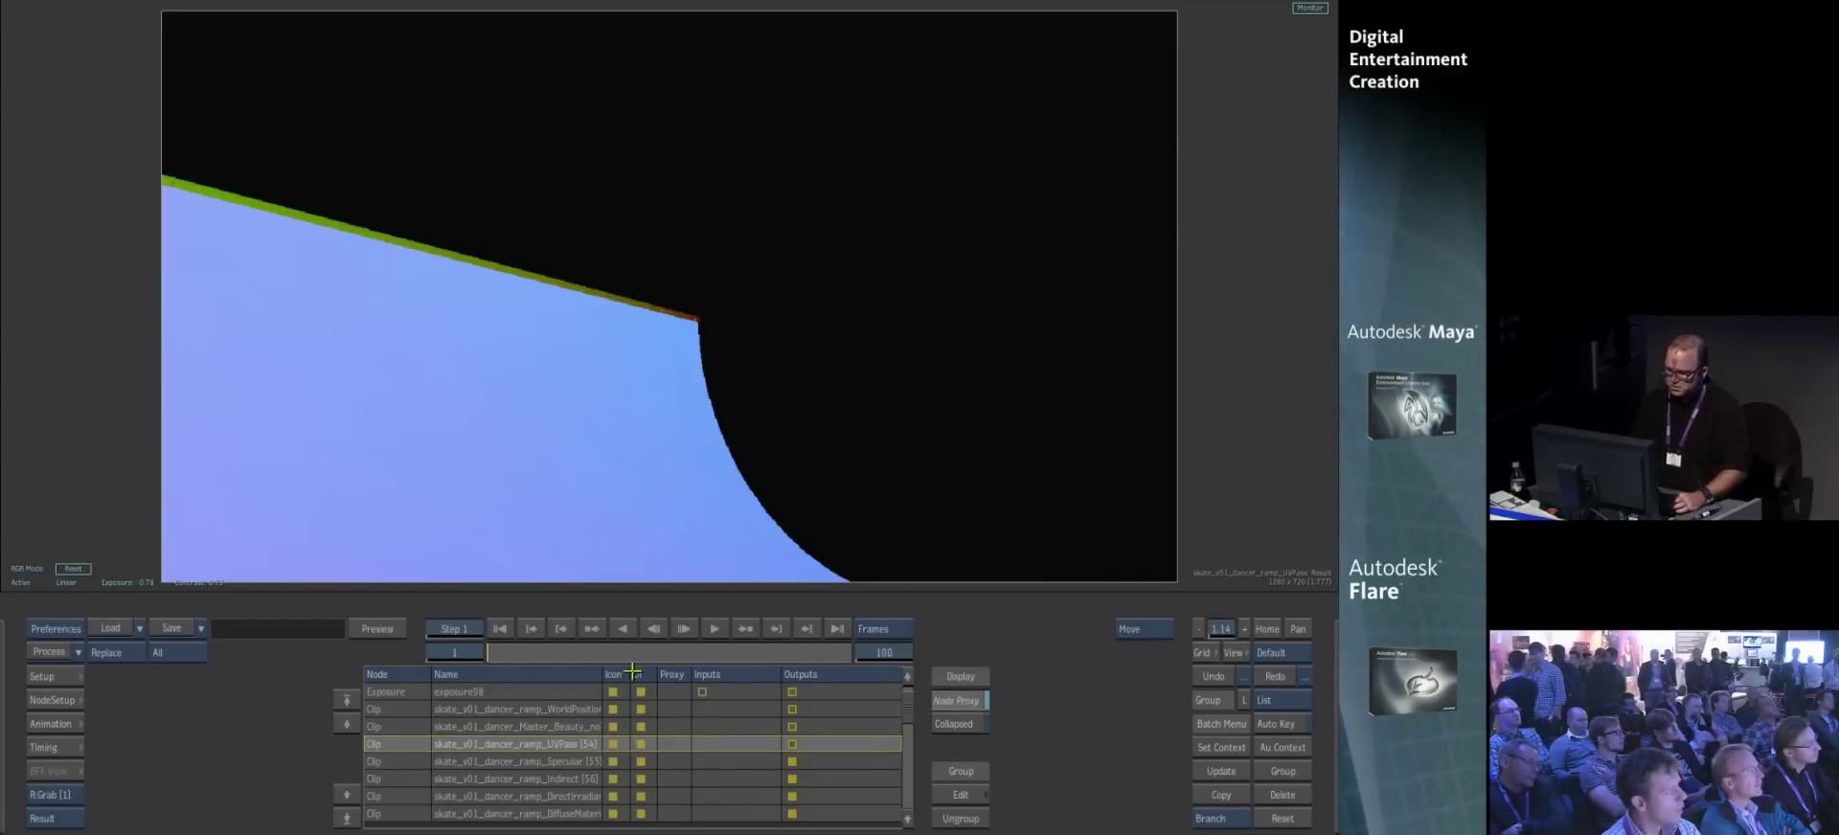
{"action": "left_click_drag", "start_coordinate": [503, 650], "coordinate": [637, 670]}
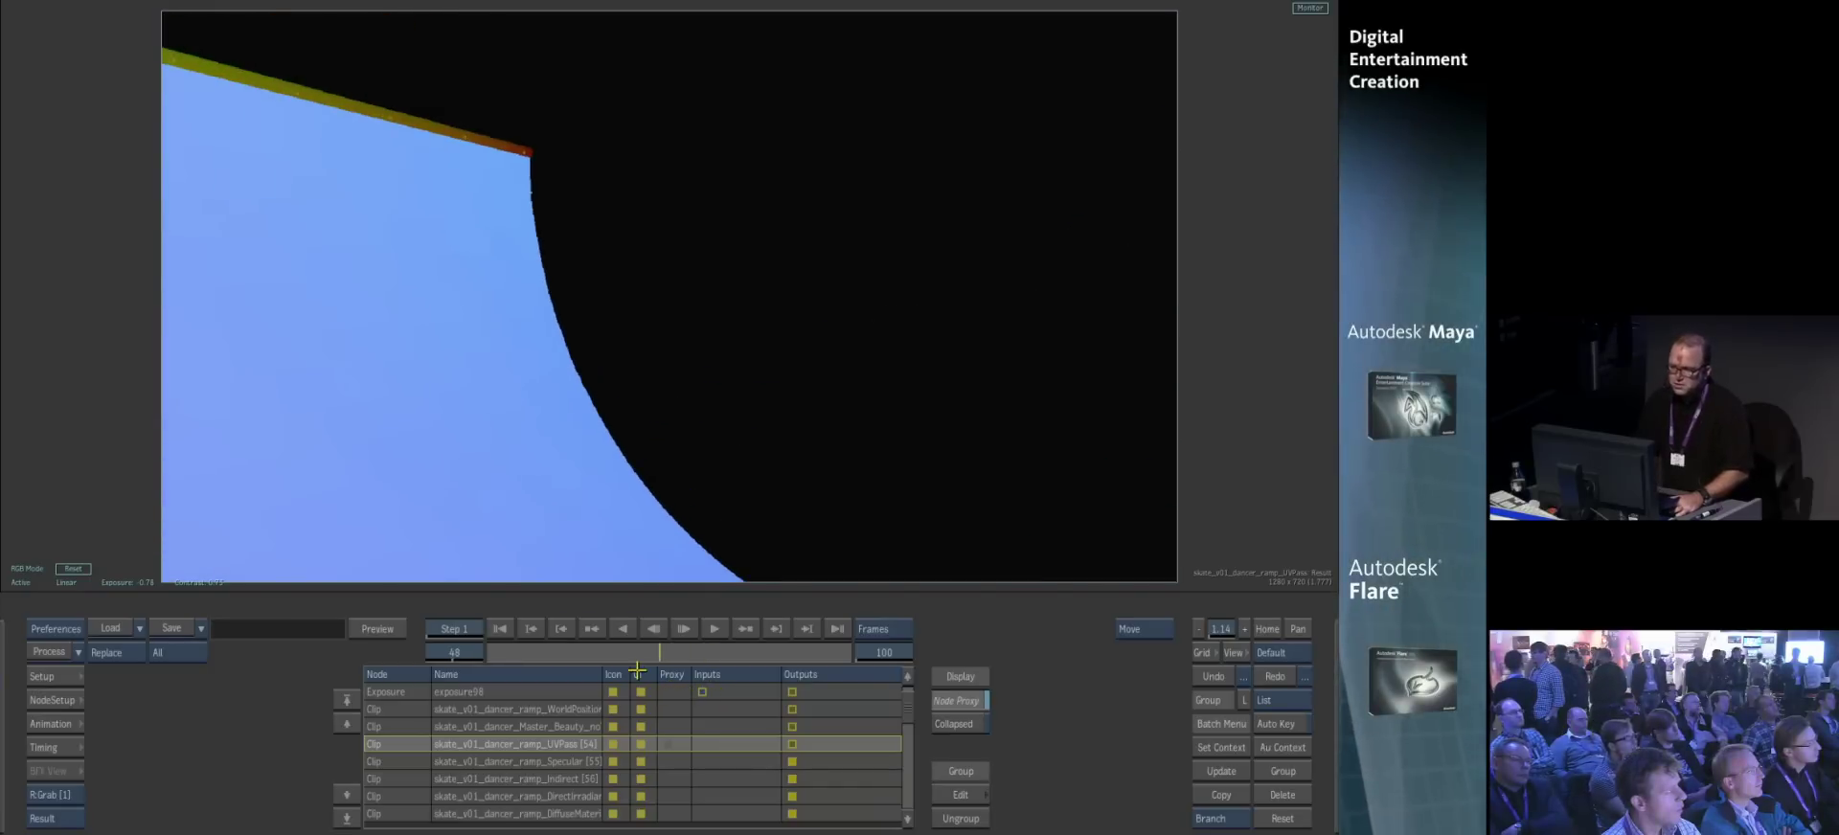
{"action": "key", "text": "Escape"}
- Add a new Action node next to the Blend & Comp node and give it two media inputs
{"action": "left_click_drag", "start_coordinate": [608, 353], "coordinate": [694, 366], "text": "ctrl"}
{"action": "middle_click_drag", "start_coordinate": [682, 287], "coordinate": [630, 435]}
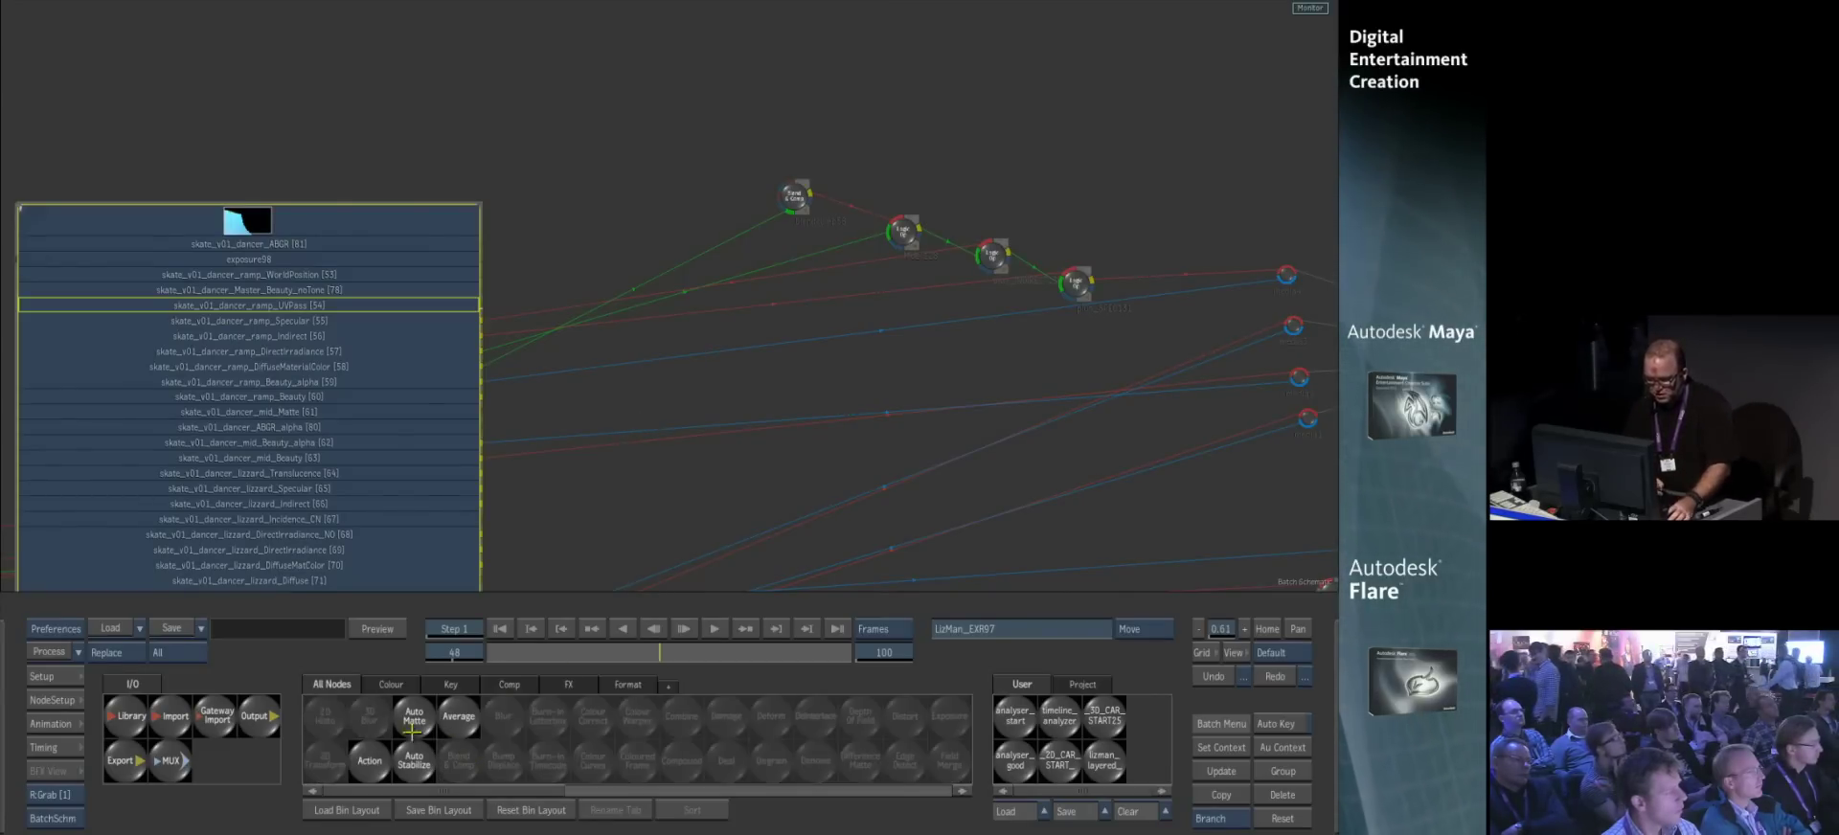
{"action": "left_click_drag", "start_coordinate": [467, 764], "coordinate": [679, 156]}
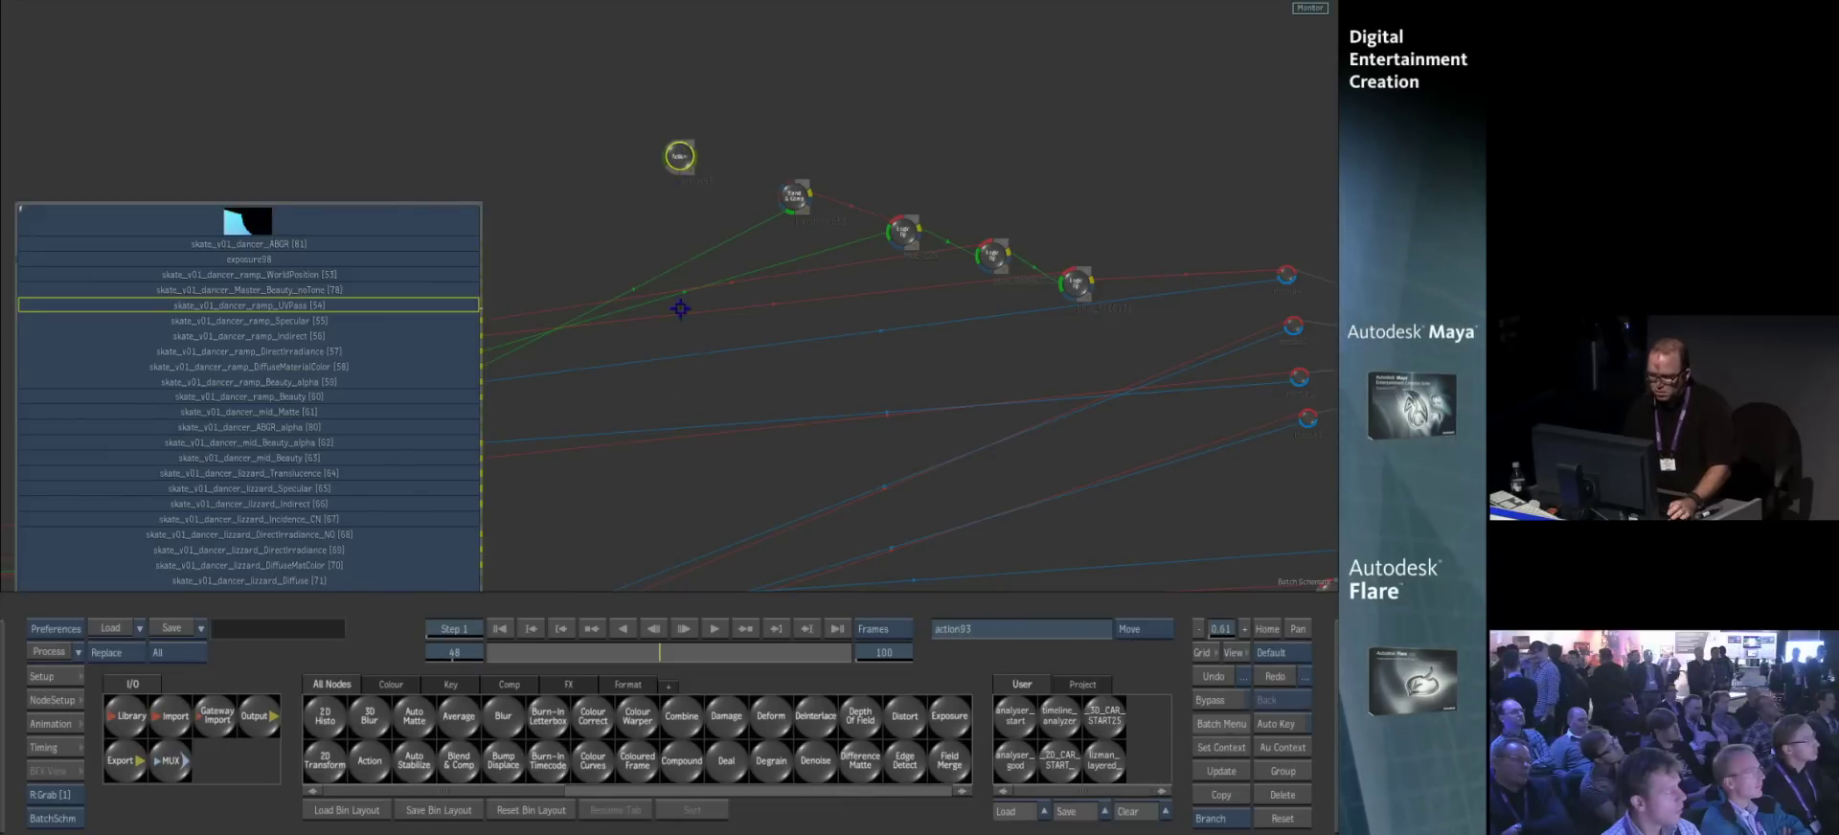
{"action": "left_click_drag", "start_coordinate": [598, 429], "coordinate": [661, 423], "text": "ctrl"}
{"action": "left_click_drag", "start_coordinate": [689, 206], "coordinate": [718, 333]}
{"action": "key", "text": "n"}
{"action": "key", "text": "n"}
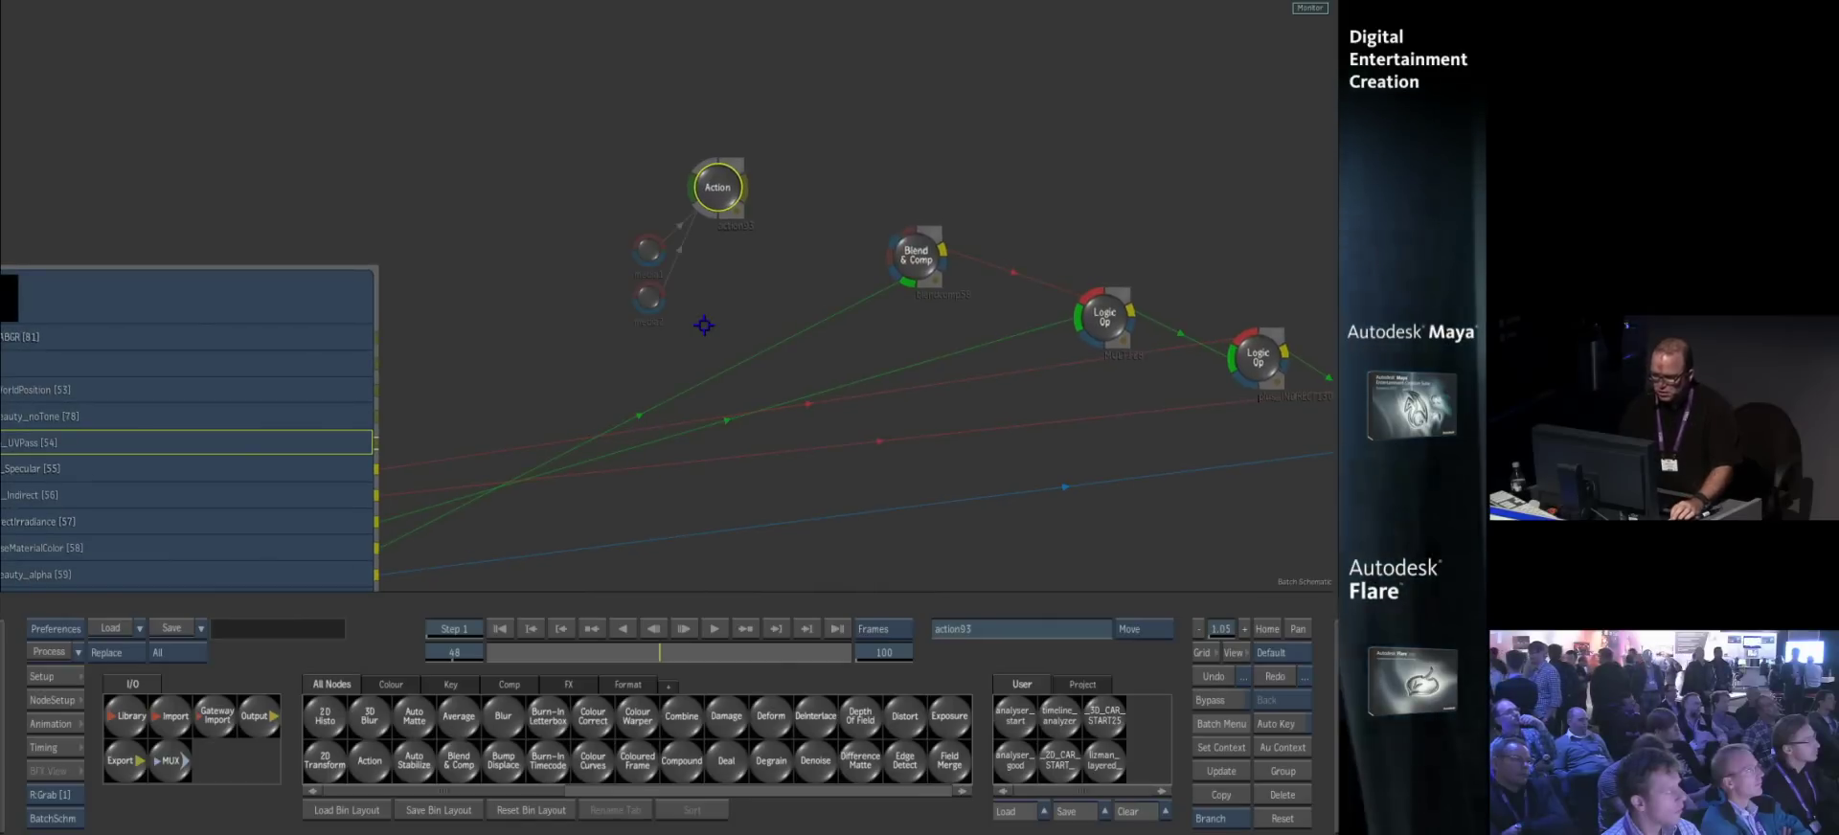
- Load the skateMaker_matte_container clip from the Graffiti_UV reel into the first media input and view its graffiti at frame 1
{"action": "double_click", "coordinate": [647, 244]}
{"action": "left_click", "coordinate": [431, 146]}
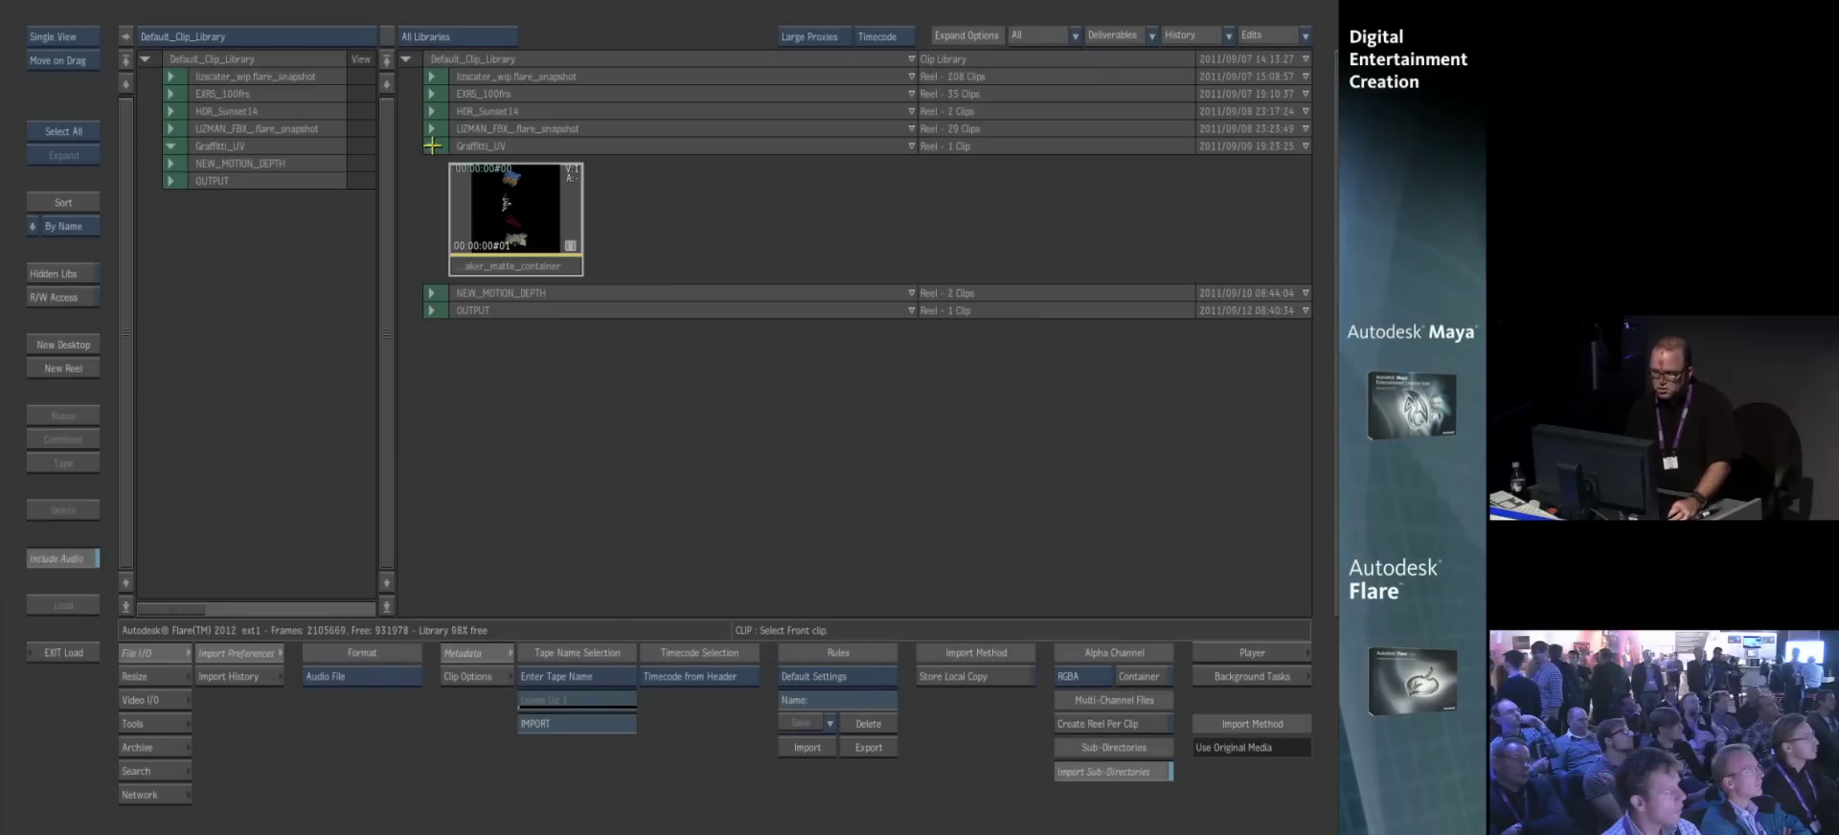
{"action": "left_click", "coordinate": [525, 267]}
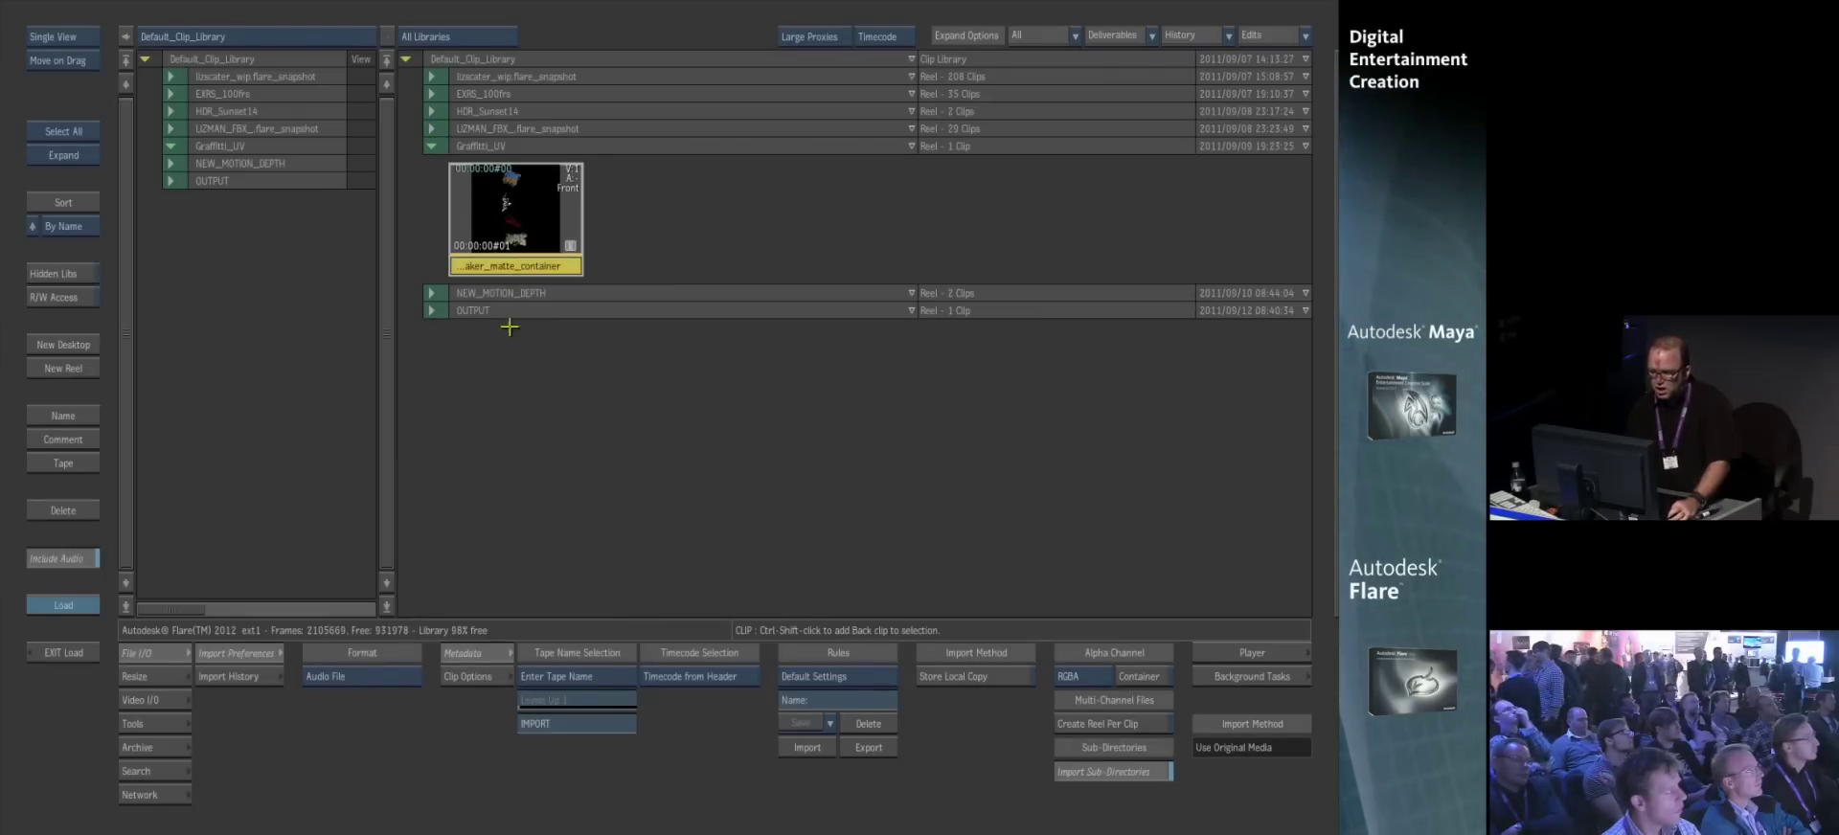
{"action": "left_click", "coordinate": [55, 604]}
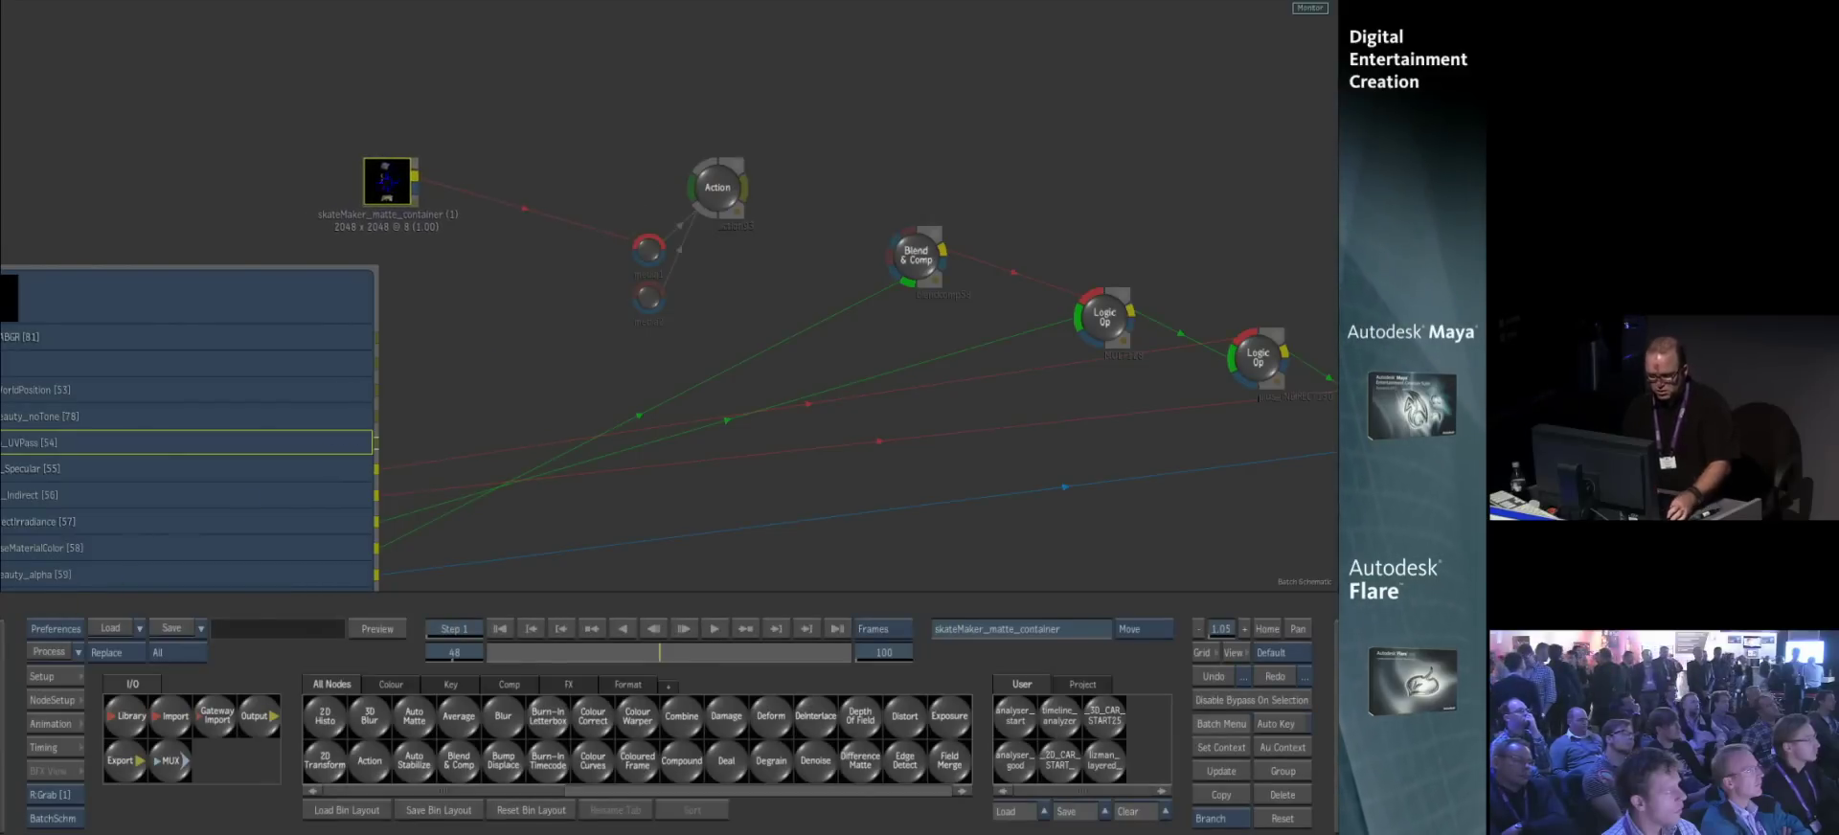
{"action": "double_click", "coordinate": [382, 182]}
{"action": "left_click", "coordinate": [1267, 628]}
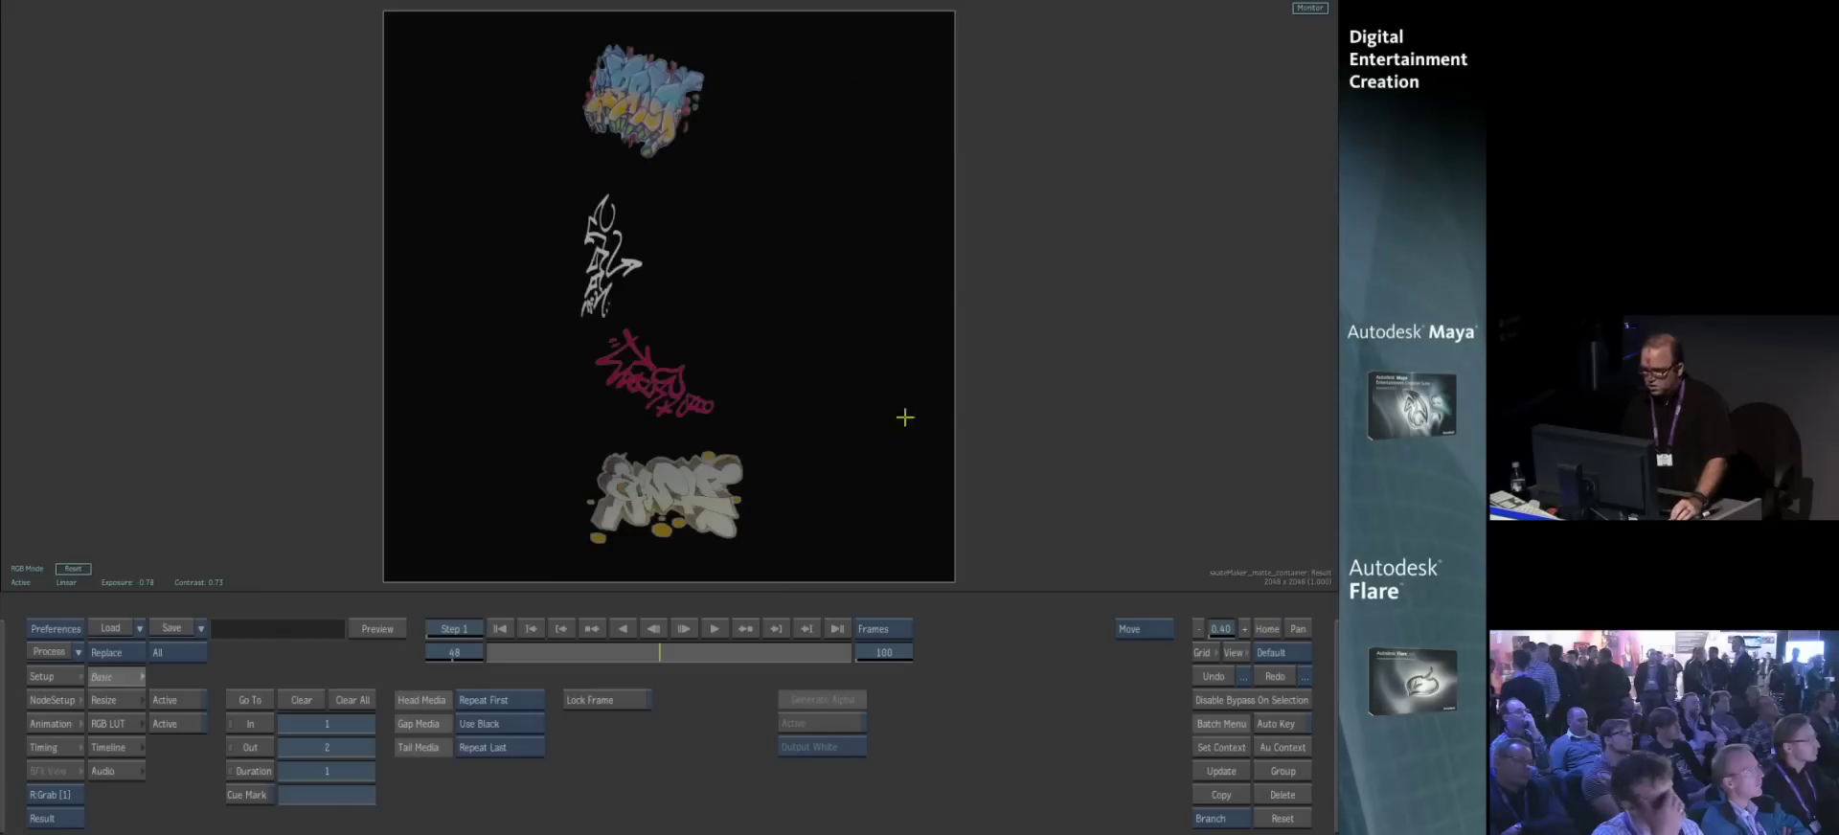
{"action": "left_click_drag", "start_coordinate": [622, 655], "coordinate": [601, 661]}
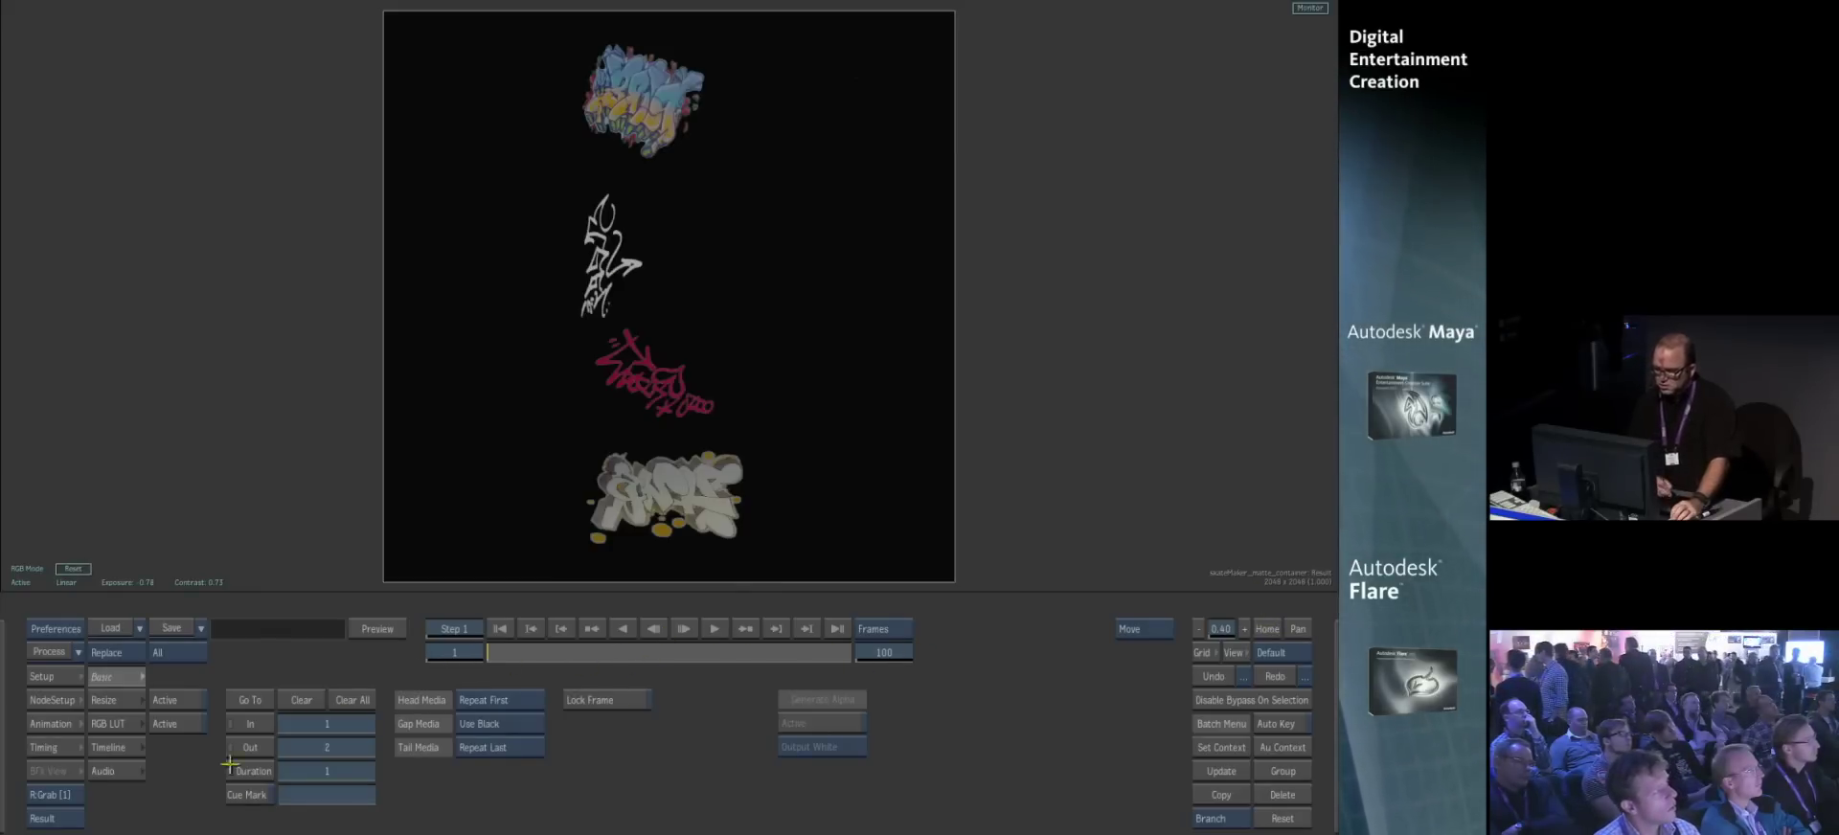
- Connect the graffiti clip's matte to the first media and the ramp UVPass to the second, and open the new Action
{"action": "mouse_move", "coordinate": [3, 670]}
{"action": "left_click_drag", "start_coordinate": [484, 253], "coordinate": [415, 189]}
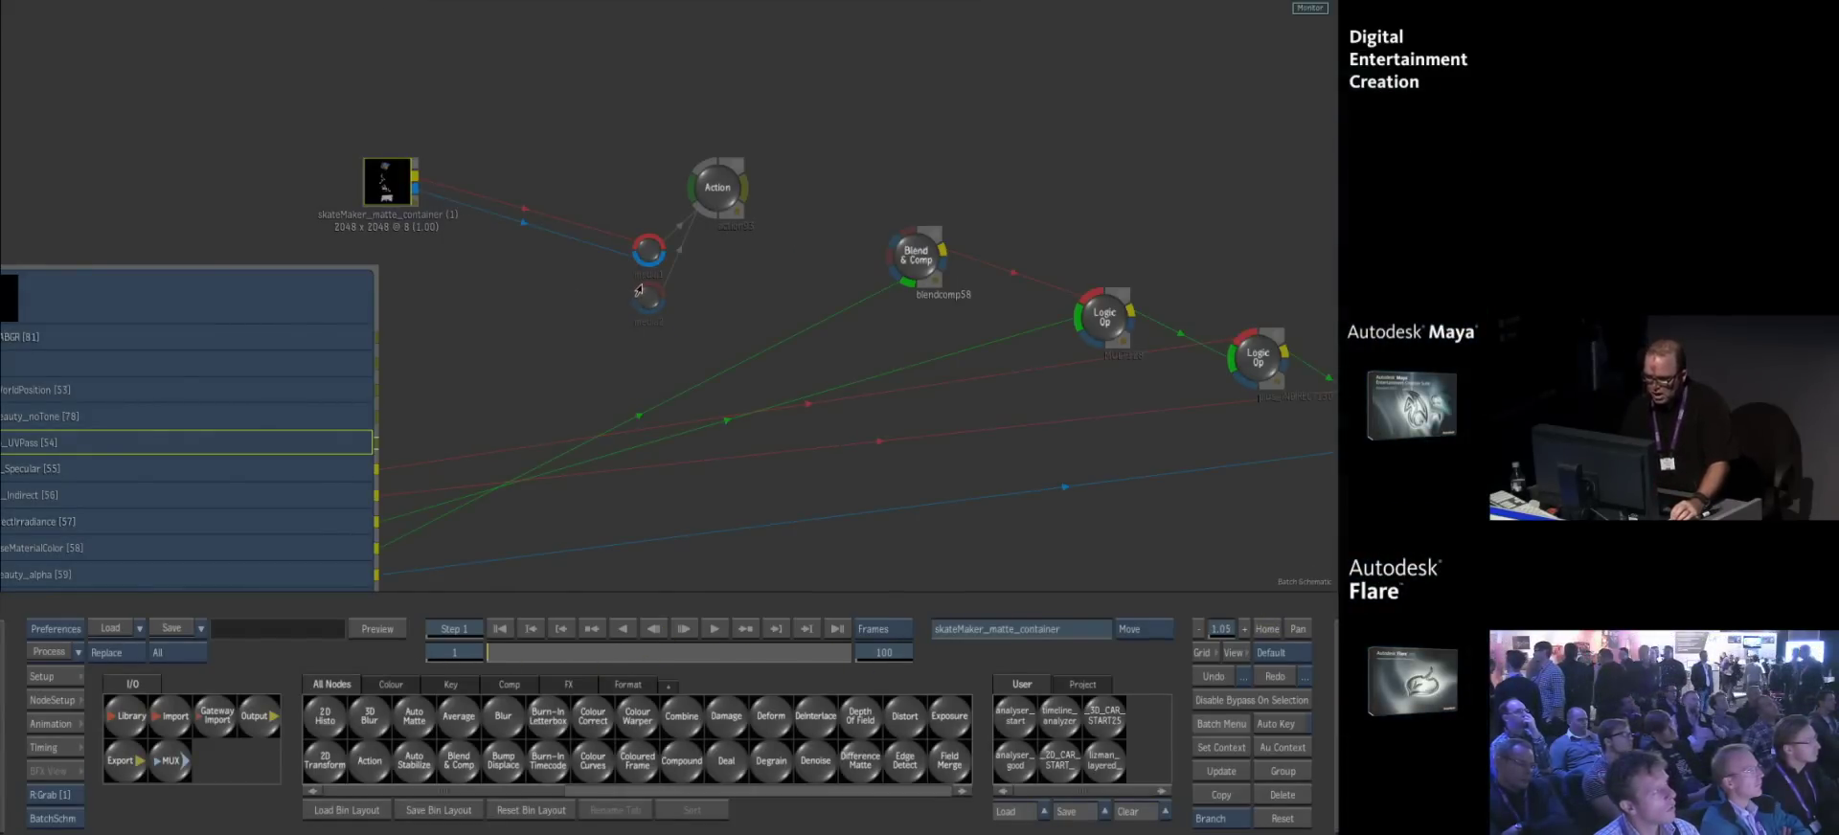
{"action": "left_click_drag", "start_coordinate": [639, 291], "coordinate": [610, 349]}
{"action": "left_click_drag", "start_coordinate": [721, 179], "coordinate": [770, 182]}
{"action": "double_click", "coordinate": [770, 181]}
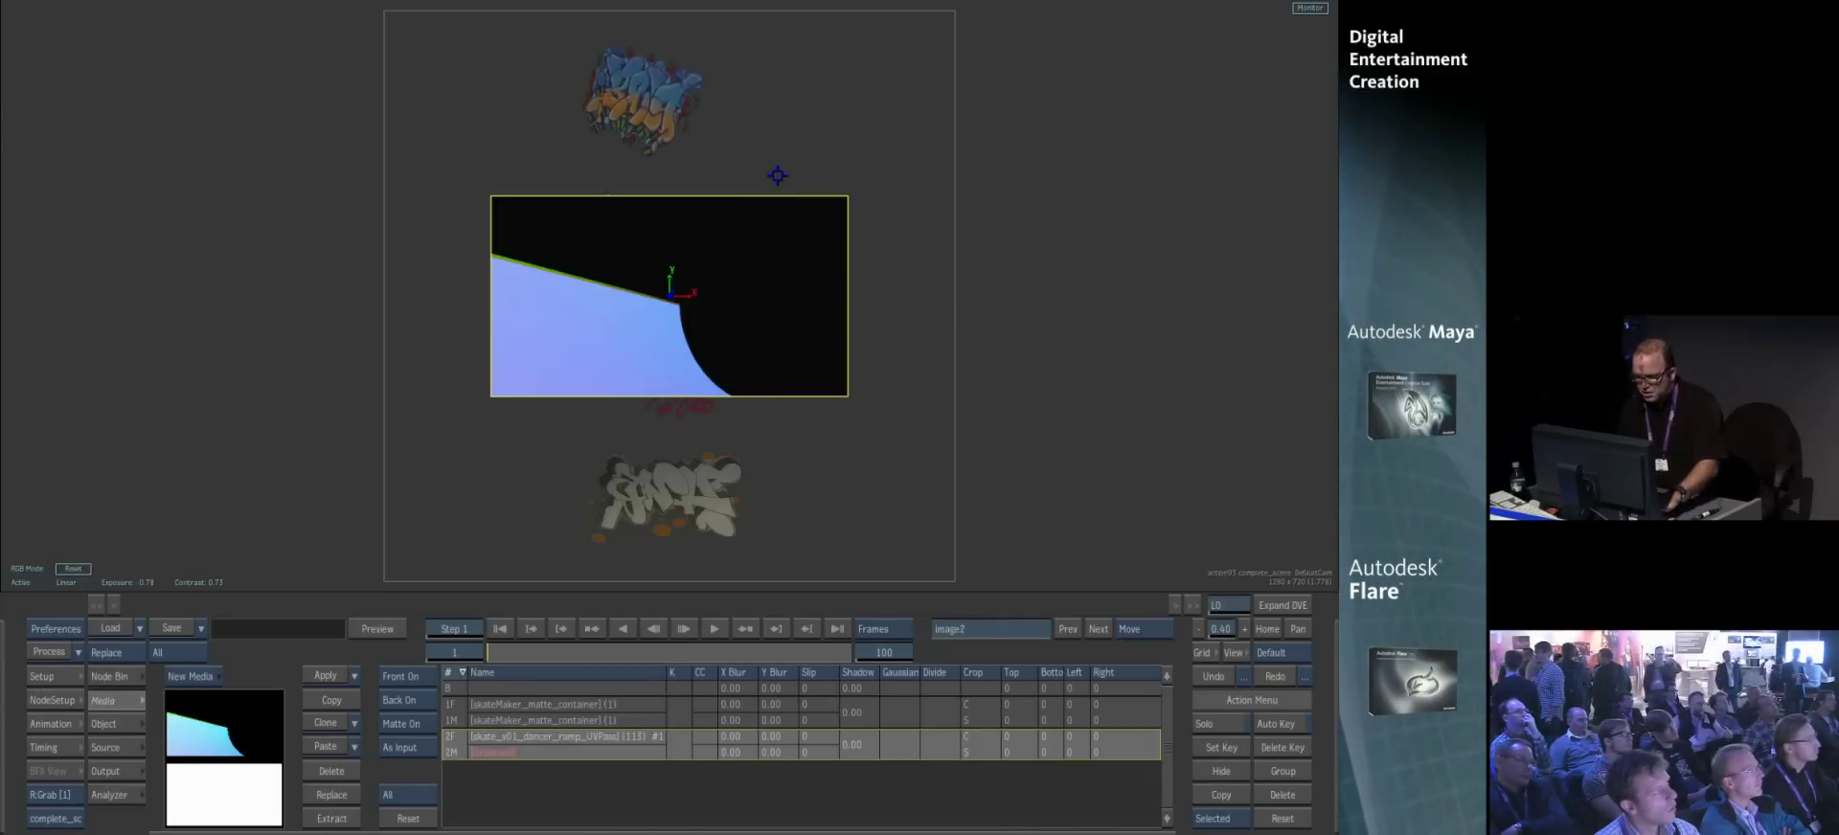
- Show the Action schematic beside the result and delete the UV pass's axis and image, keeping only the graffiti image
{"action": "key", "text": "alt+2"}
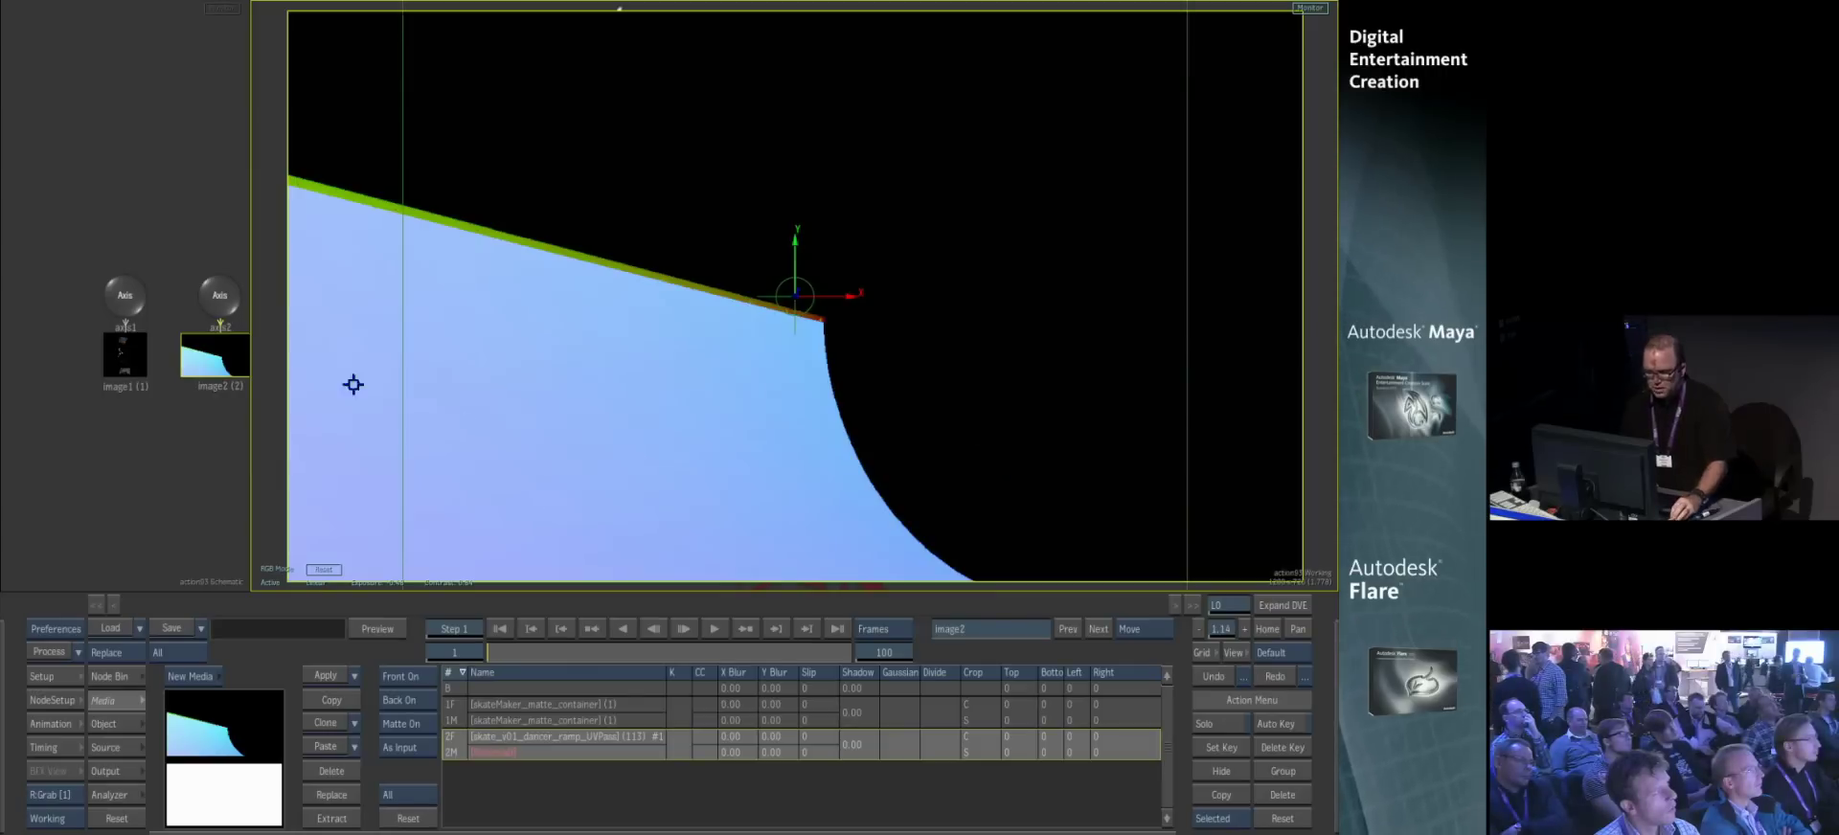
{"action": "left_click", "coordinate": [220, 288]}
{"action": "left_click_drag", "start_coordinate": [220, 288], "coordinate": [216, 829]}
{"action": "left_click_drag", "start_coordinate": [124, 358], "coordinate": [124, 402]}
{"action": "left_click_drag", "start_coordinate": [250, 322], "coordinate": [250, 322]}
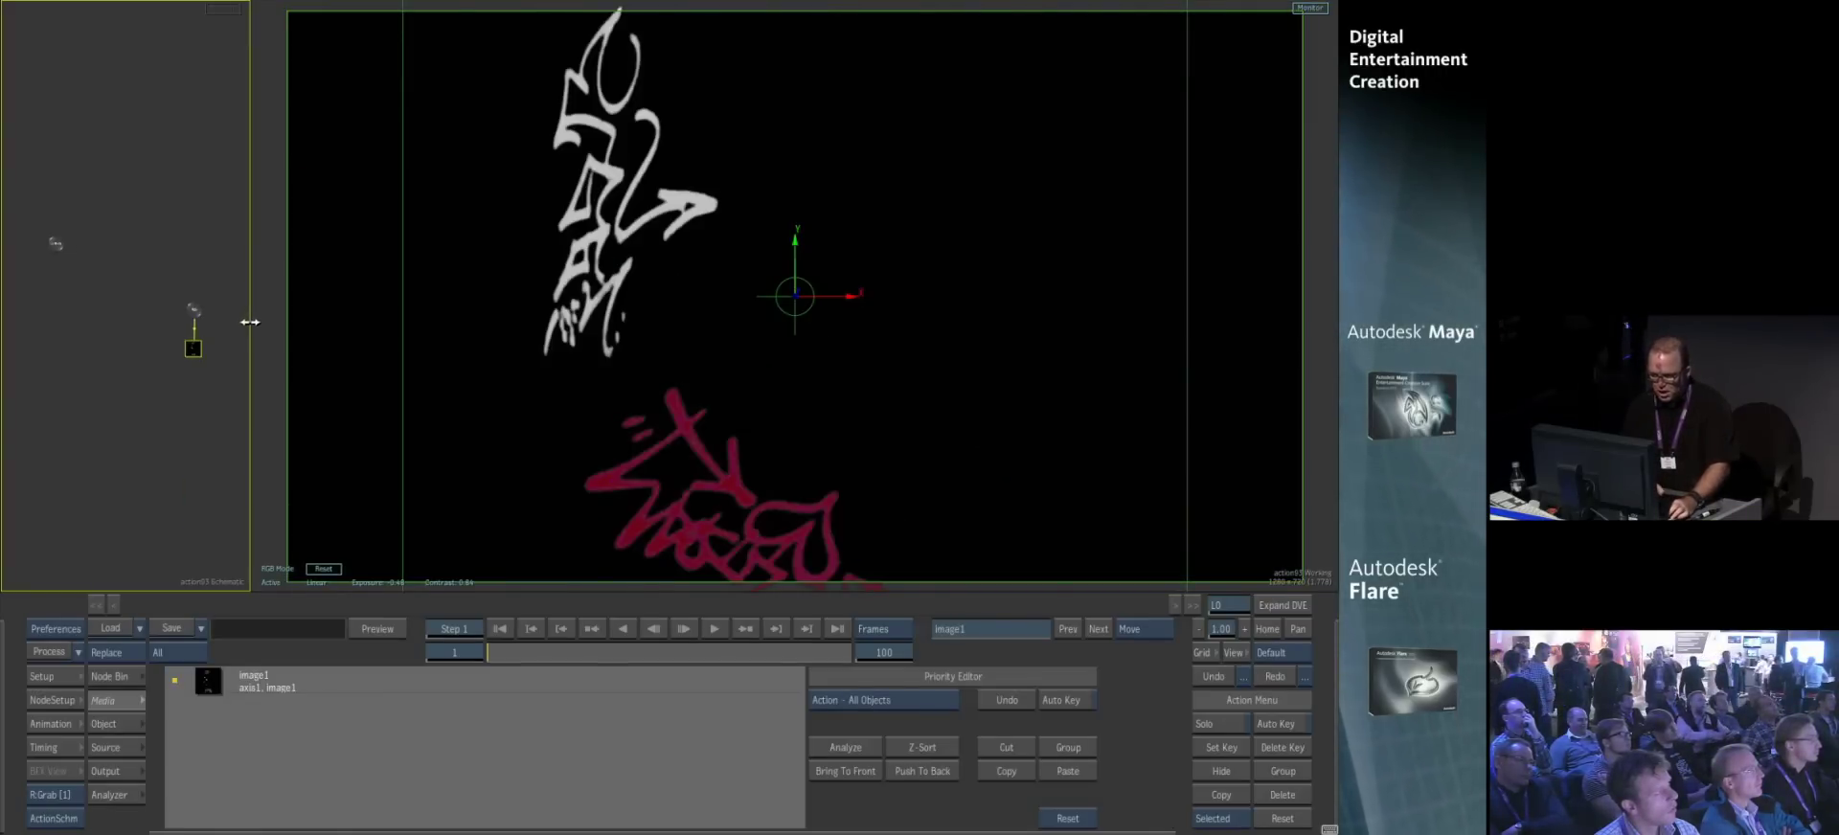
{"action": "left_click_drag", "start_coordinate": [998, 364], "coordinate": [802, 383], "text": "ctrl"}
{"action": "mouse_move", "coordinate": [140, 484]}
{"action": "left_mouse_down", "text": "ctrl"}
{"action": "mouse_move", "coordinate": [227, 500]}
{"action": "mouse_move", "coordinate": [134, 410]}
{"action": "mouse_move", "coordinate": [156, 482]}
{"action": "mouse_move", "coordinate": [181, 468]}
{"action": "mouse_move", "coordinate": [132, 460]}
{"action": "left_mouse_up", "text": "ctrl"}
- Add a UV Map node using the ramp UVPass media to the graffiti image
{"action": "mouse_move", "coordinate": [206, 831]}
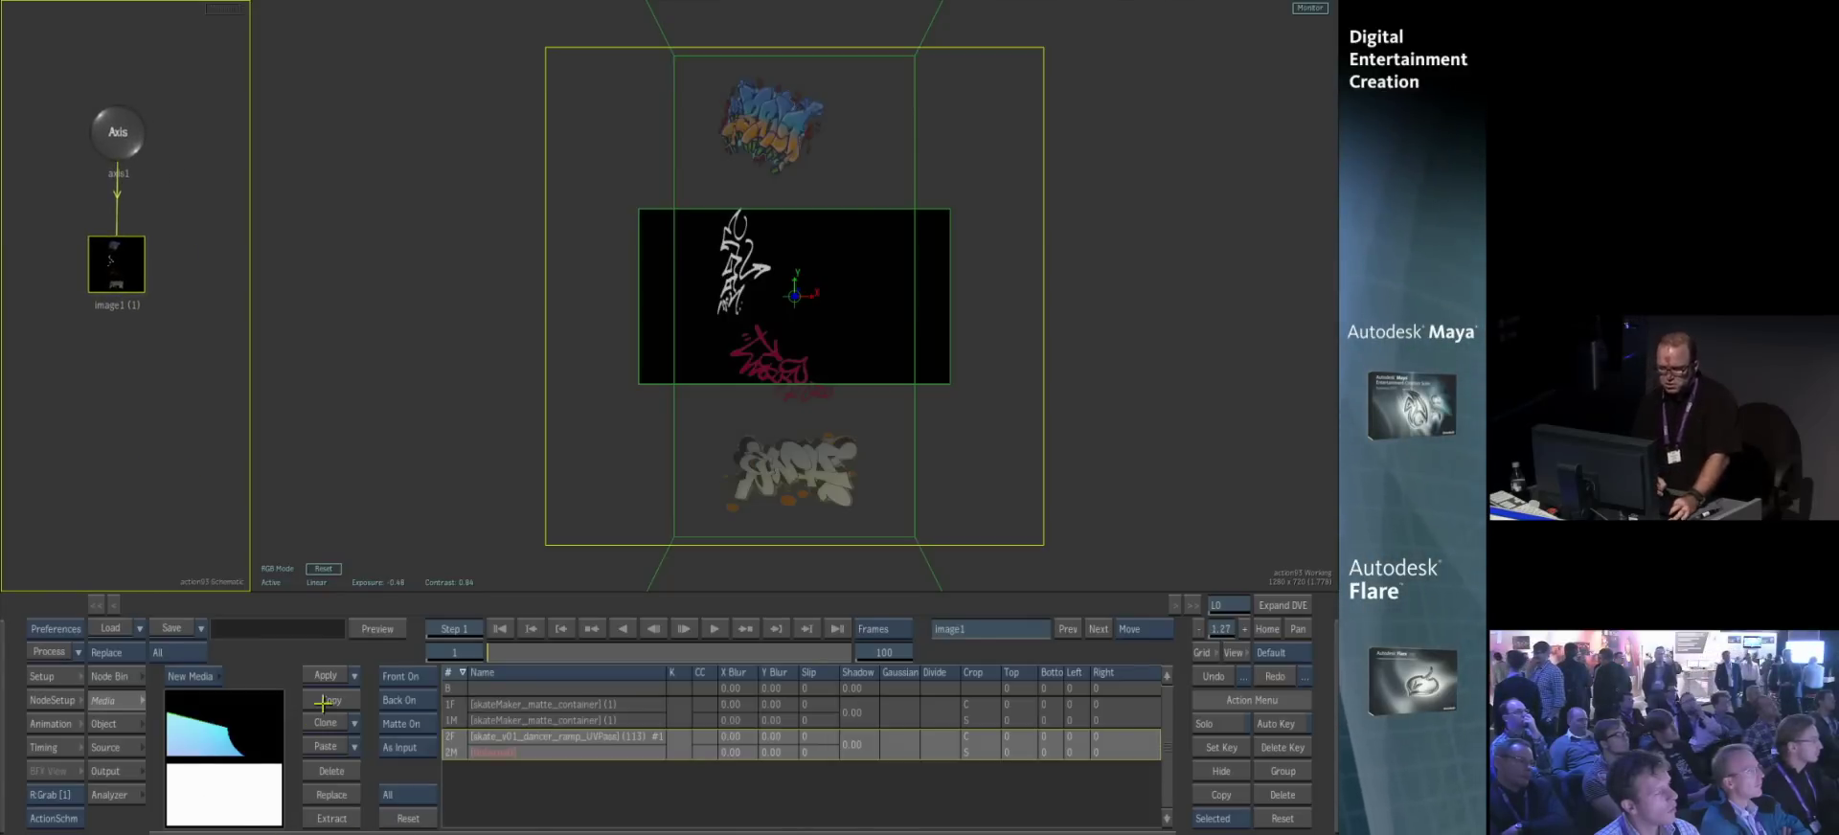
{"action": "left_click", "coordinate": [112, 678]}
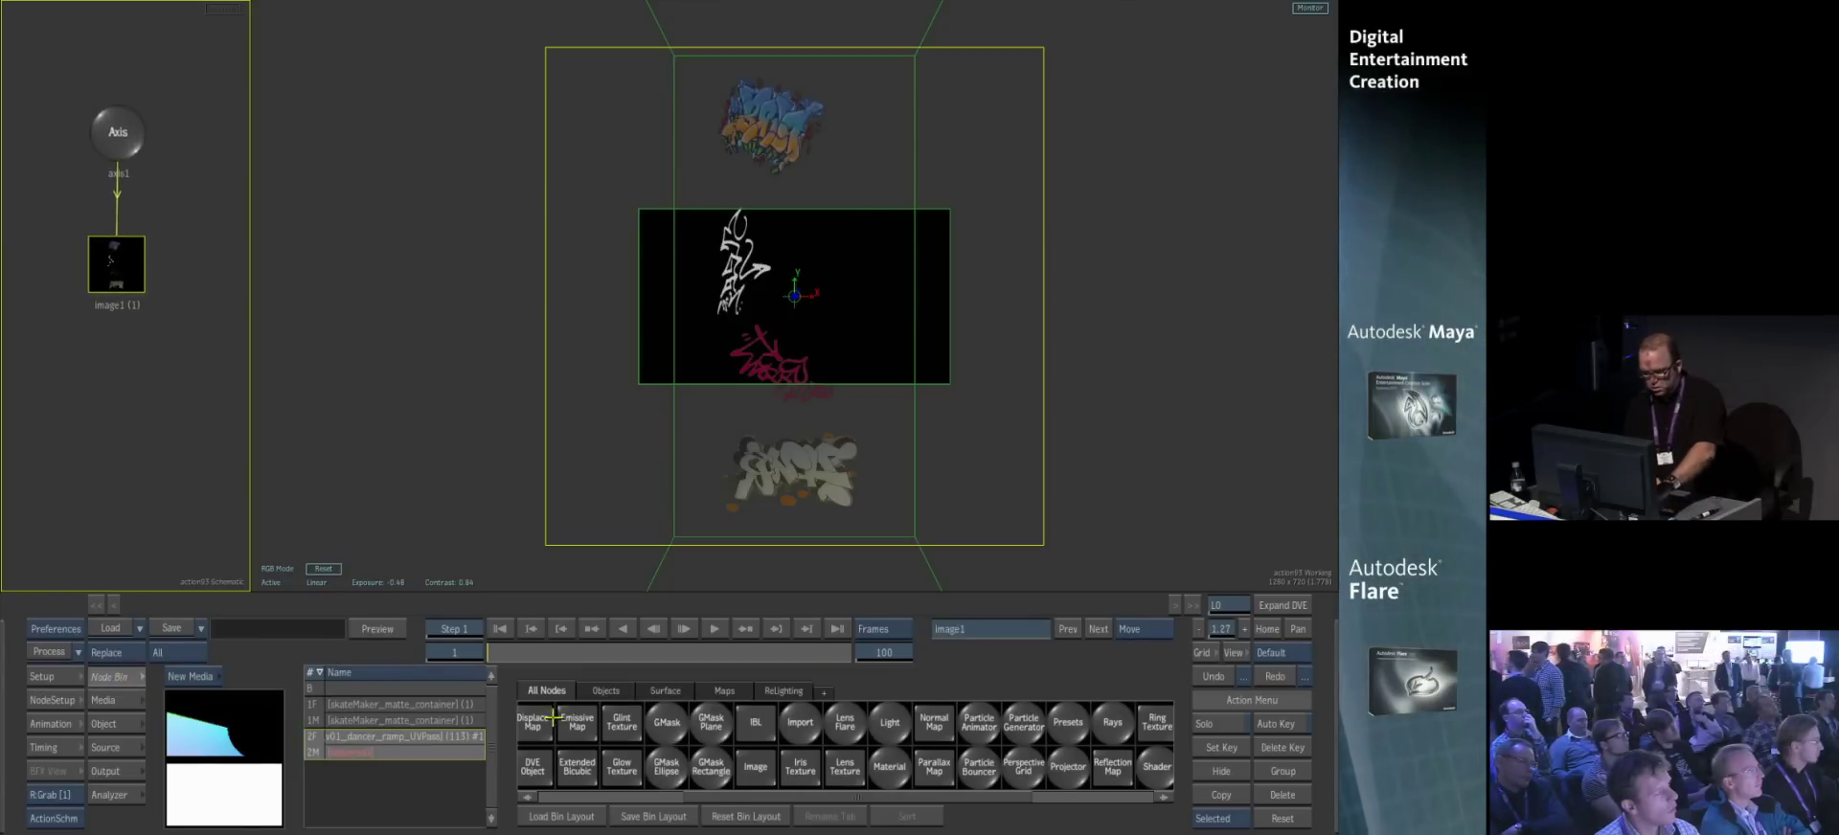
{"action": "key", "text": "u"}
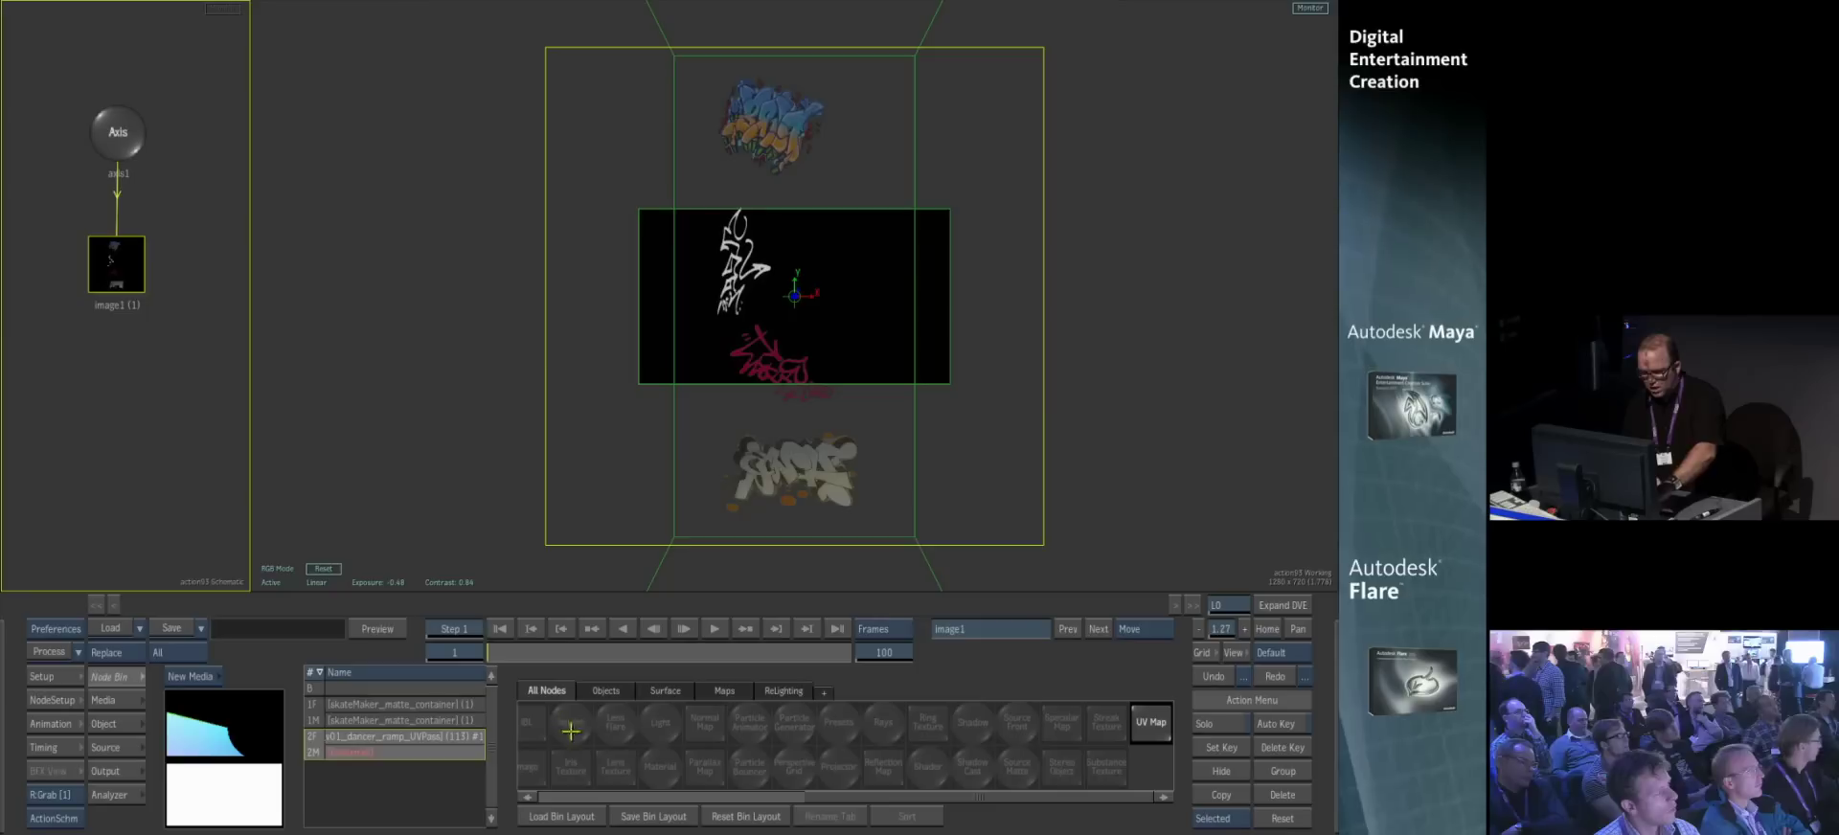
{"action": "left_click", "coordinate": [1150, 723]}
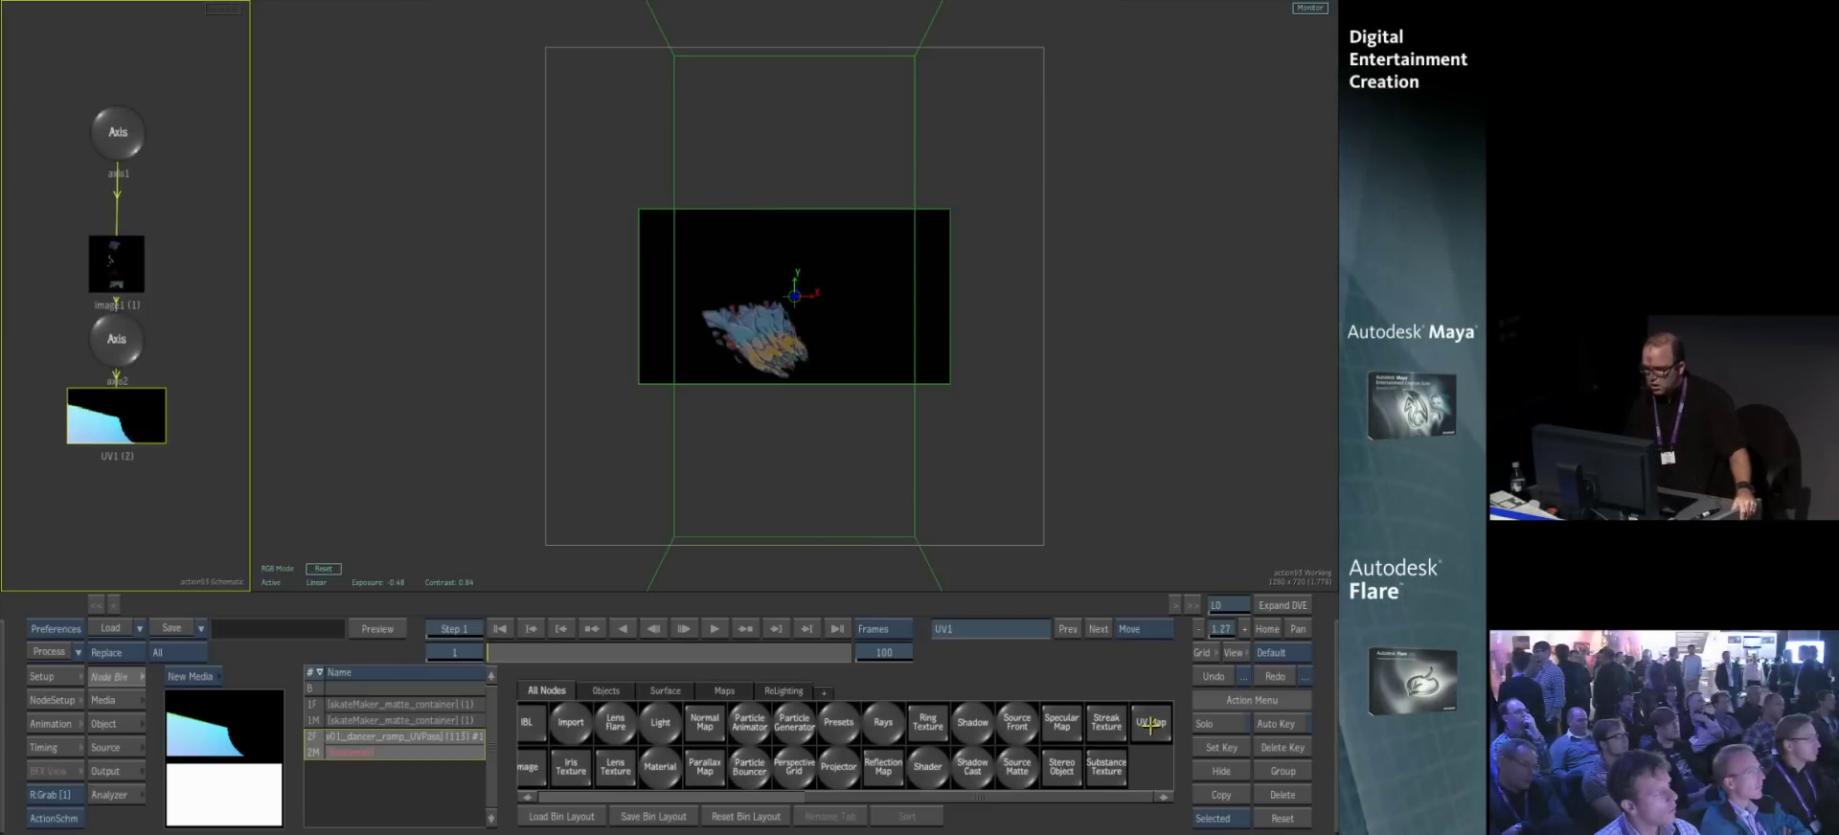
- Check the UV-mapped graffiti through the shot up to frame 90 and examine the UV map in the schematic
{"action": "left_click_drag", "start_coordinate": [500, 654], "coordinate": [769, 676]}
{"action": "left_click_drag", "start_coordinate": [646, 445], "coordinate": [842, 436], "text": "ctrl"}
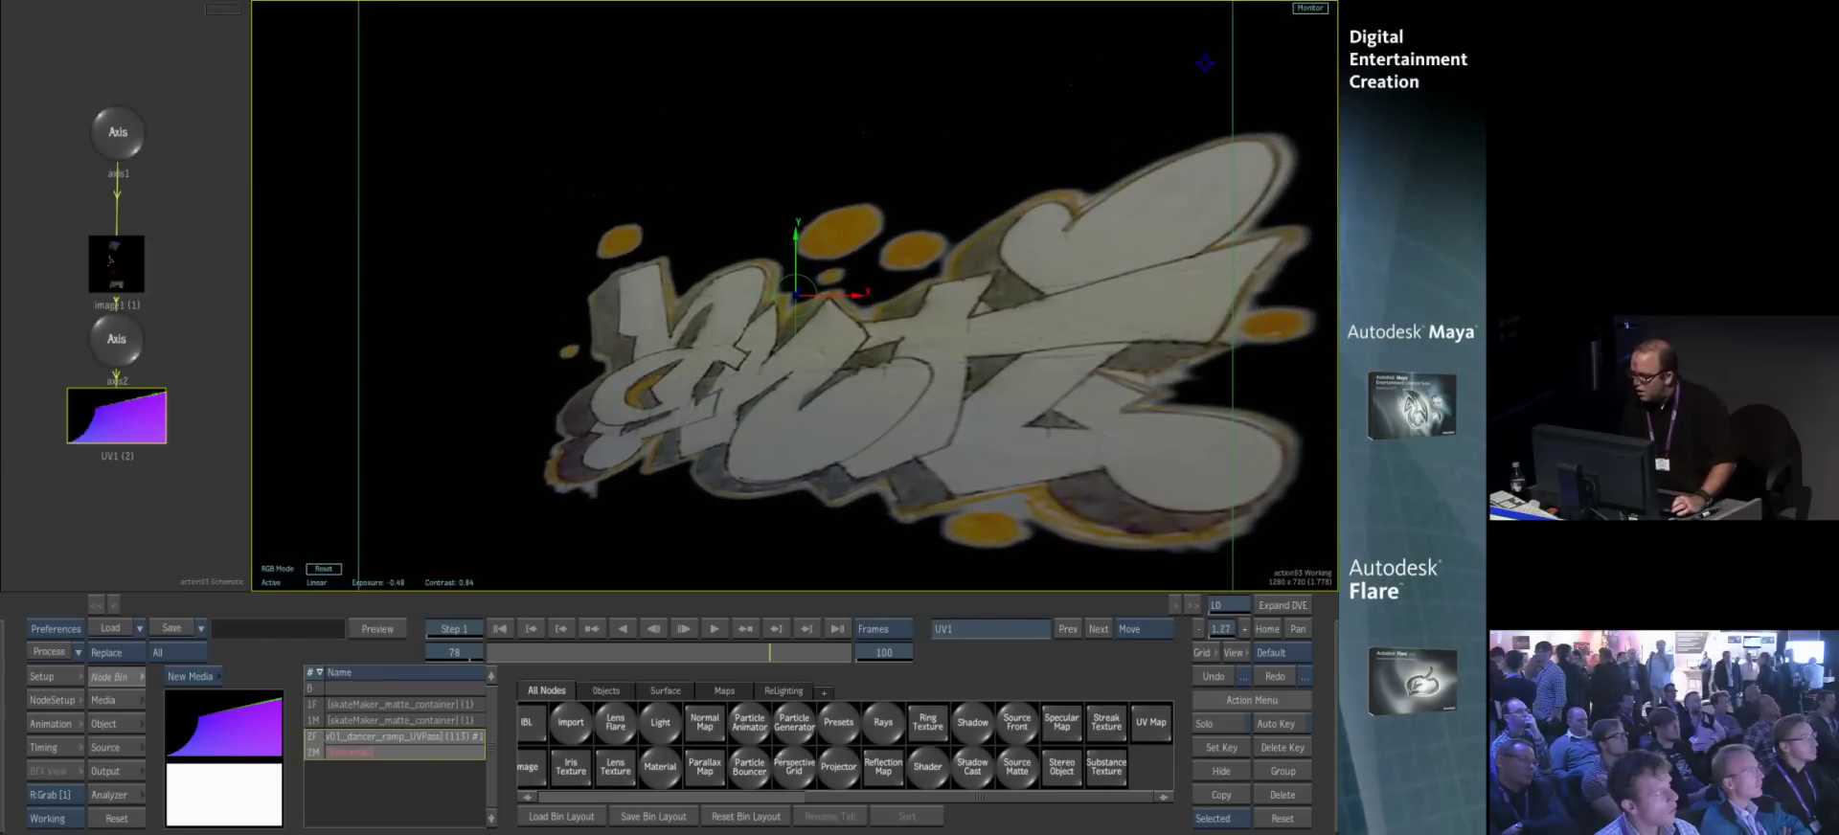
{"action": "left_click_drag", "start_coordinate": [119, 511], "coordinate": [196, 513], "text": "ctrl"}
{"action": "left_click_drag", "start_coordinate": [771, 655], "coordinate": [814, 655]}
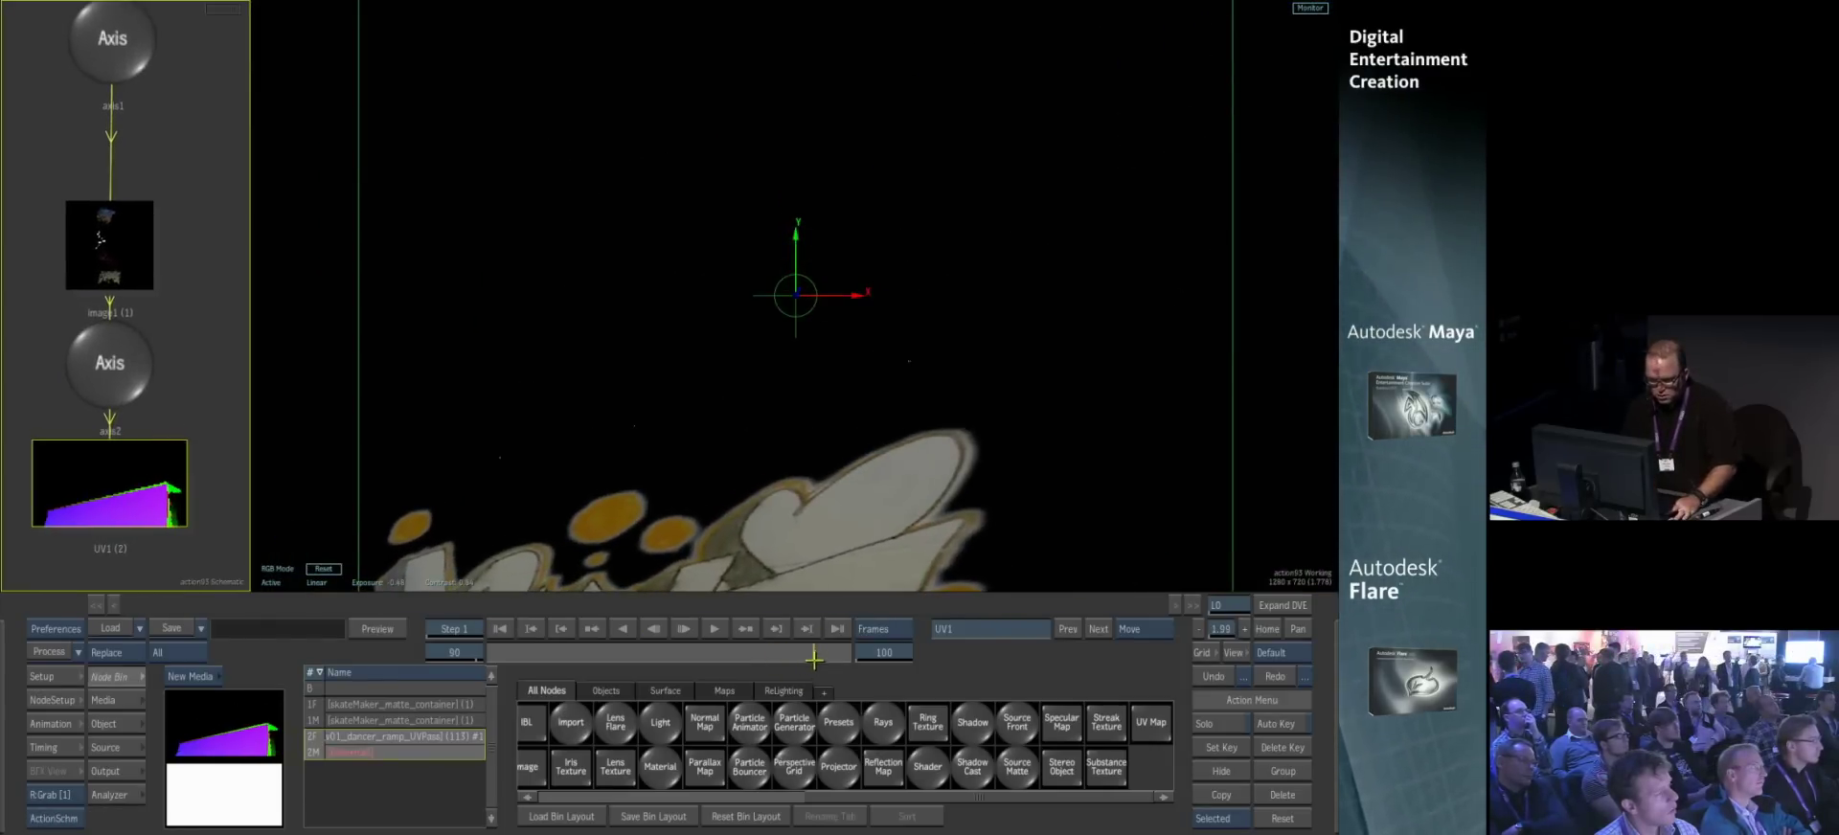
{"action": "left_click_drag", "start_coordinate": [96, 498], "coordinate": [112, 332]}
{"action": "left_click_drag", "start_coordinate": [120, 448], "coordinate": [172, 439], "text": "ctrl"}
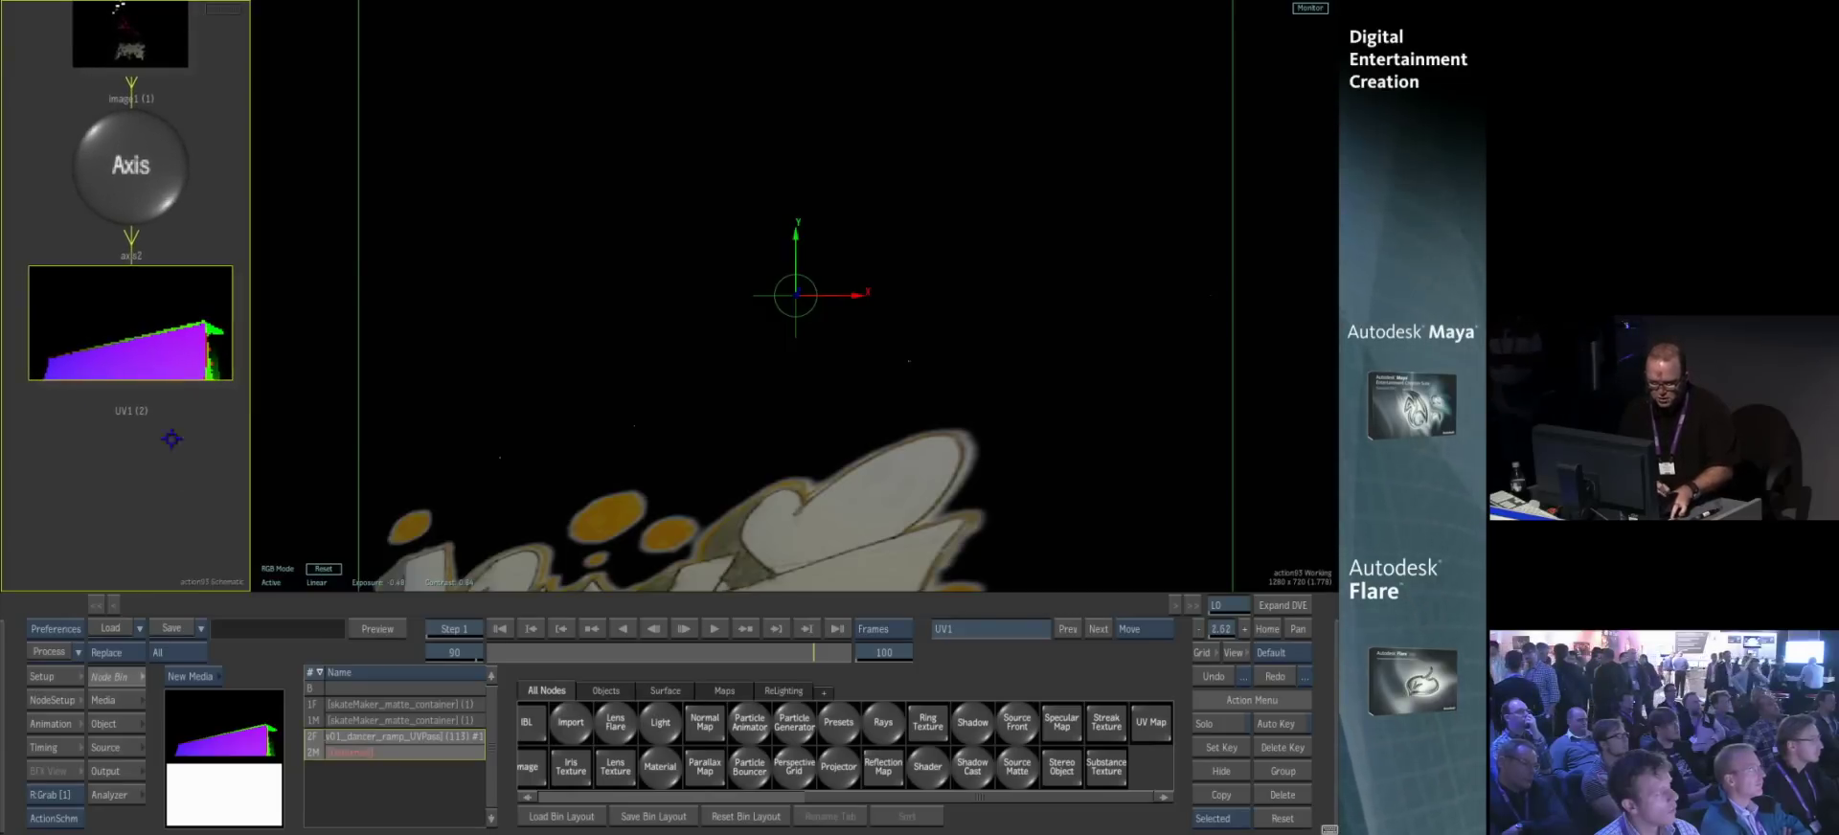
- Enable object ID use on the UV map, pick the ramp object in the result, and go to frame 54
{"action": "double_click", "coordinate": [162, 351]}
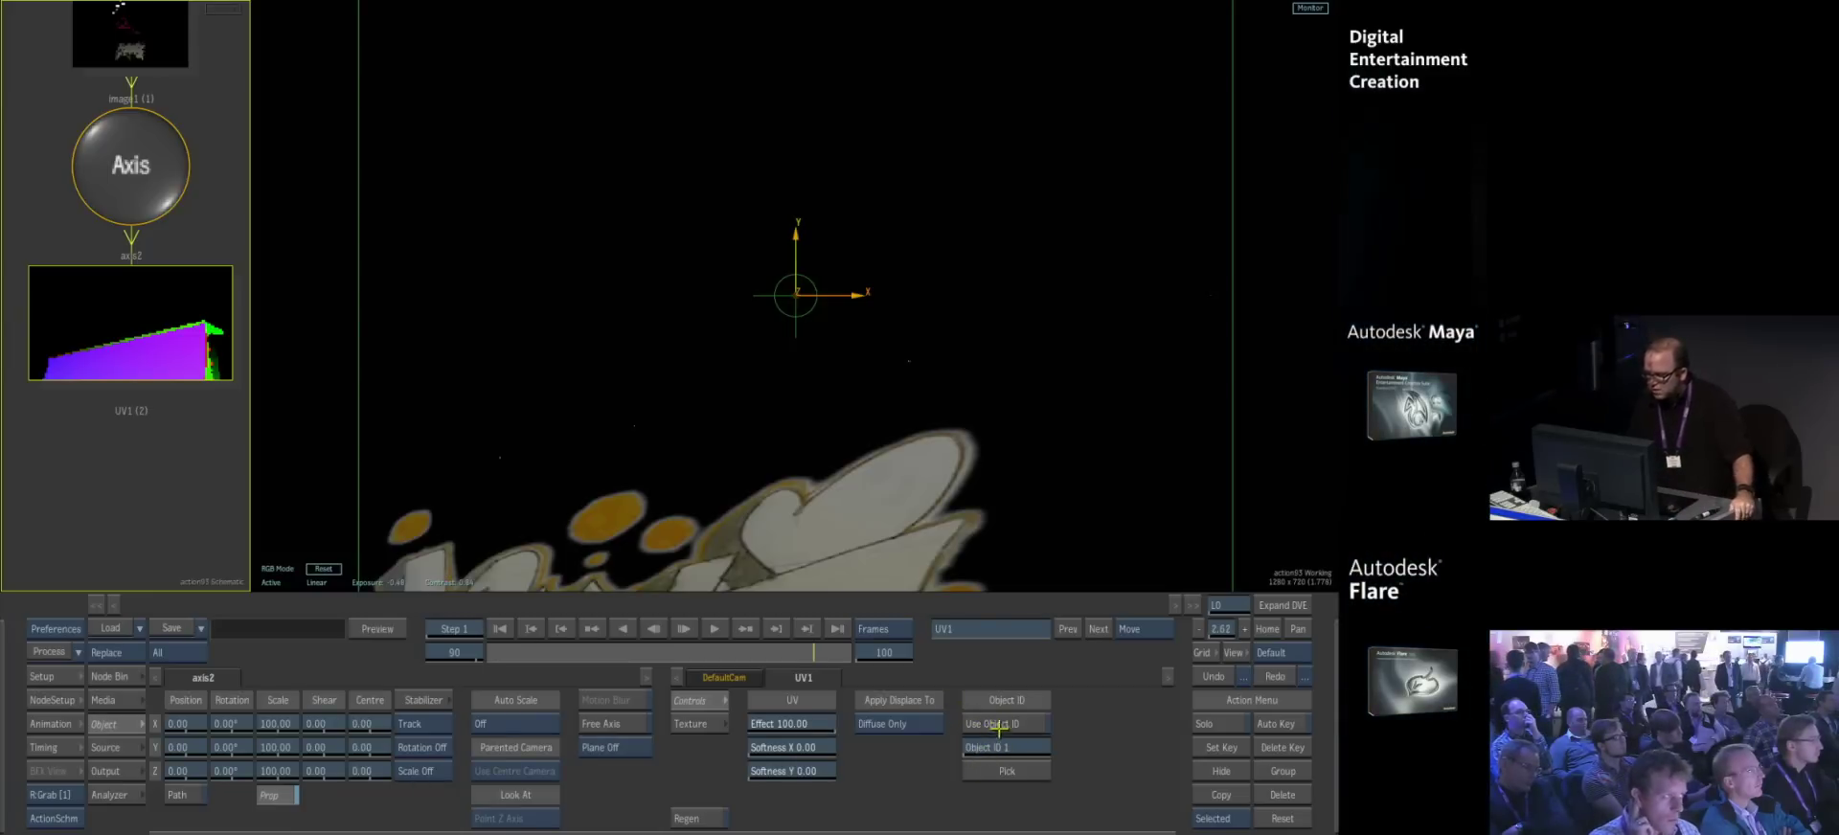
{"action": "left_click", "coordinate": [999, 725]}
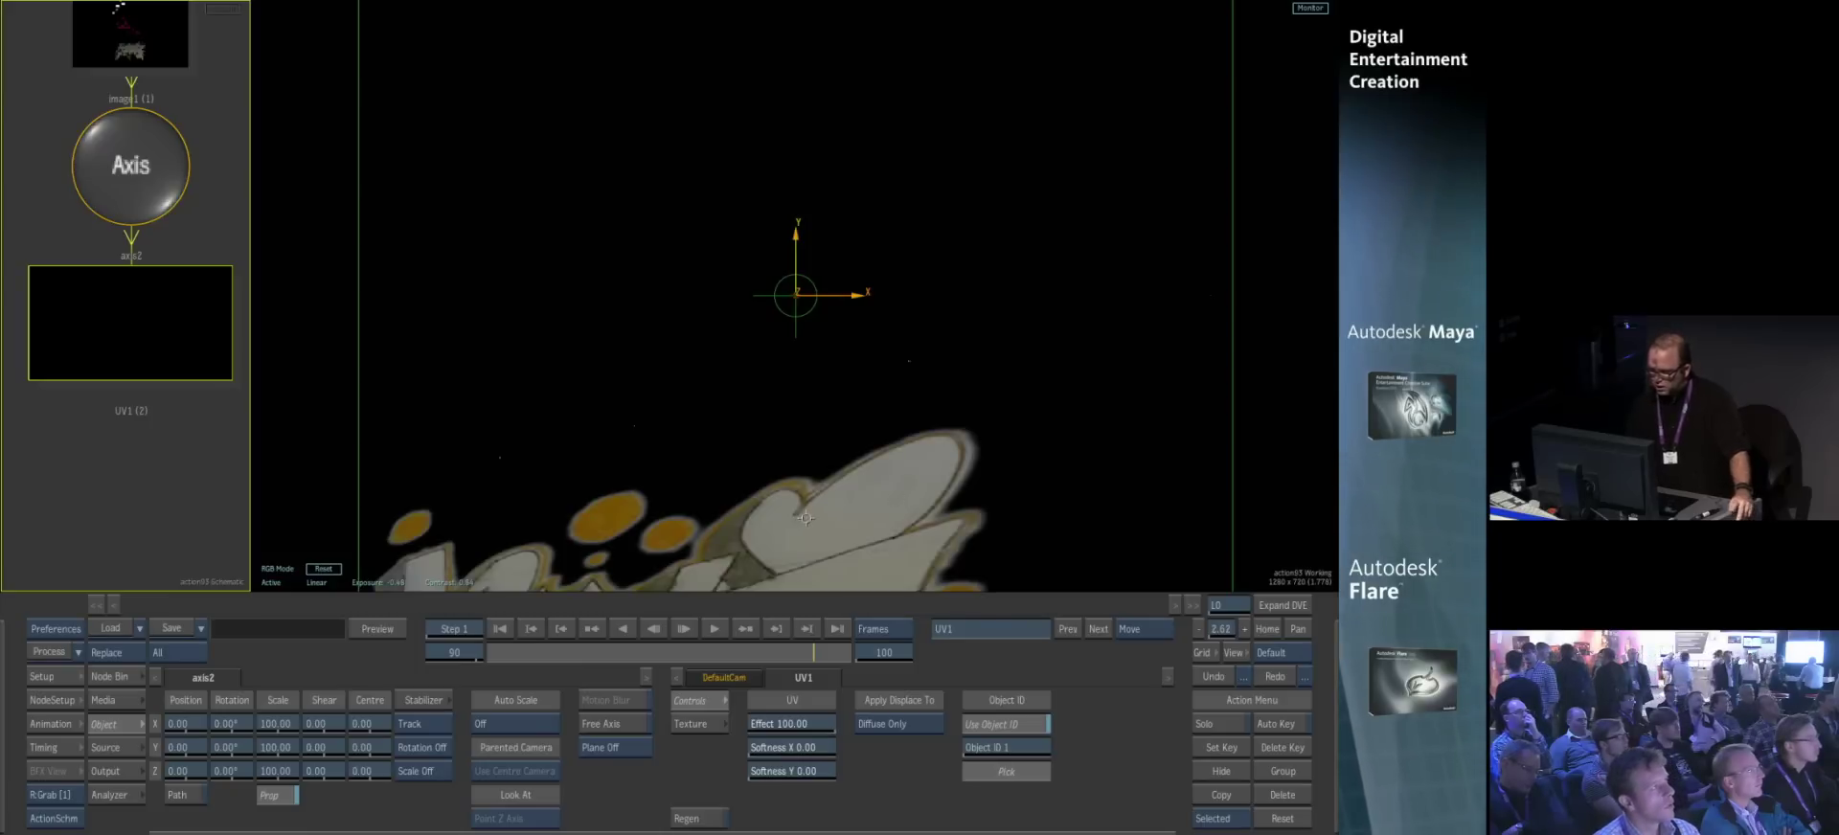
{"action": "left_click", "coordinate": [816, 526]}
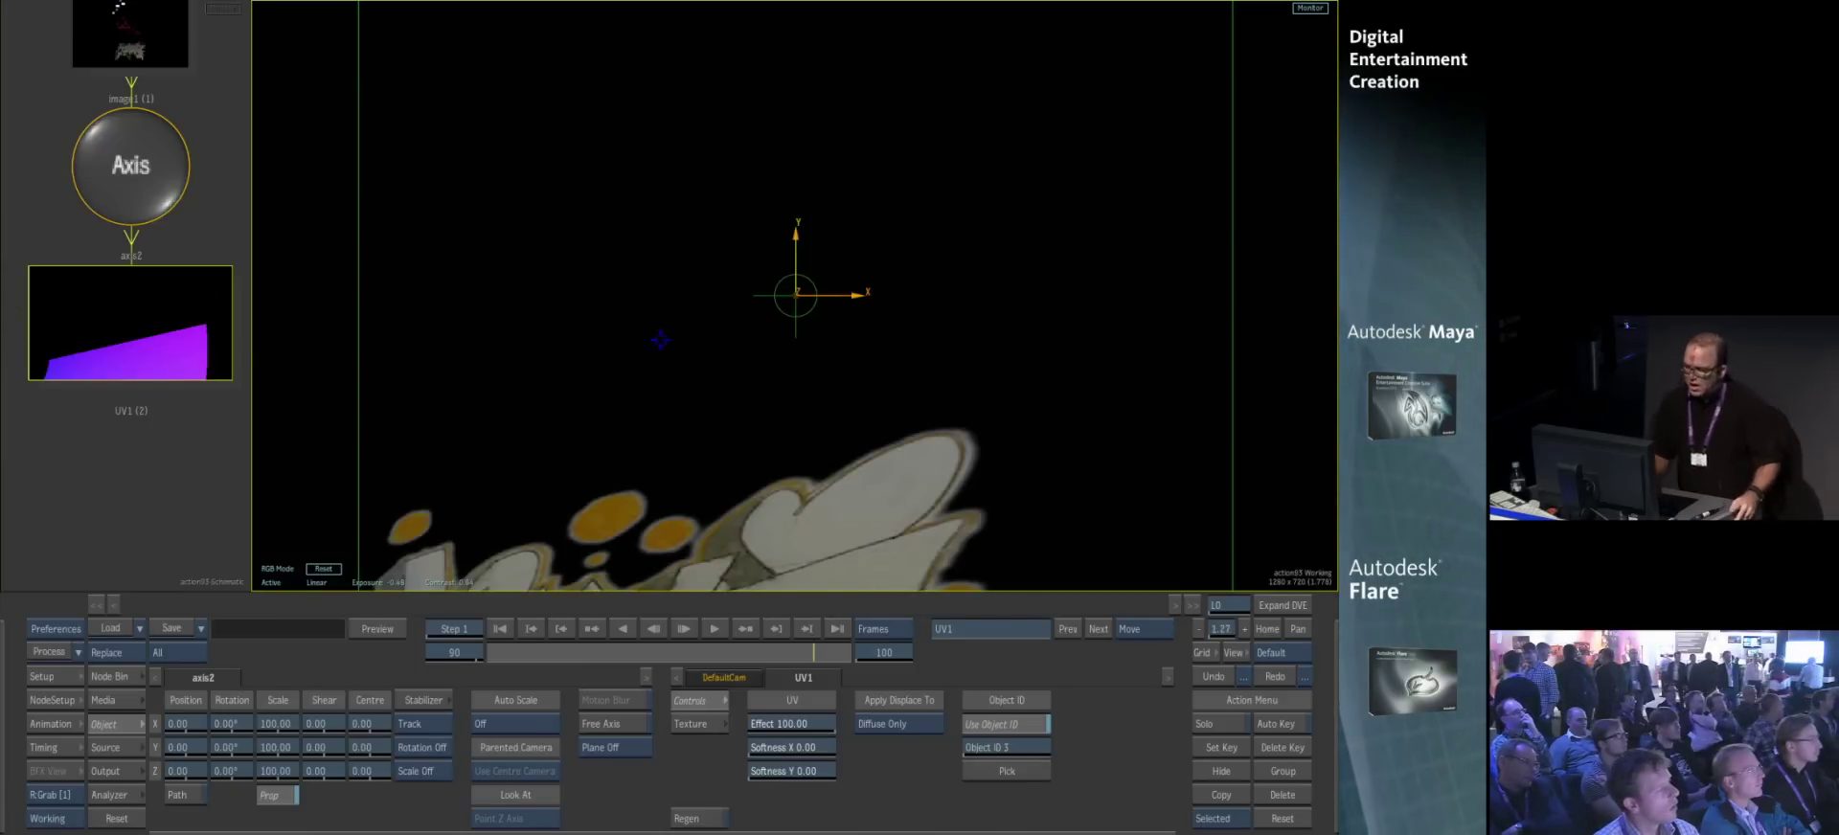
{"action": "left_click_drag", "start_coordinate": [804, 651], "coordinate": [681, 653]}
- Duplicate the graffiti Action's complete_scene output and set the copy's output type to Matte
{"action": "left_click", "coordinate": [113, 769]}
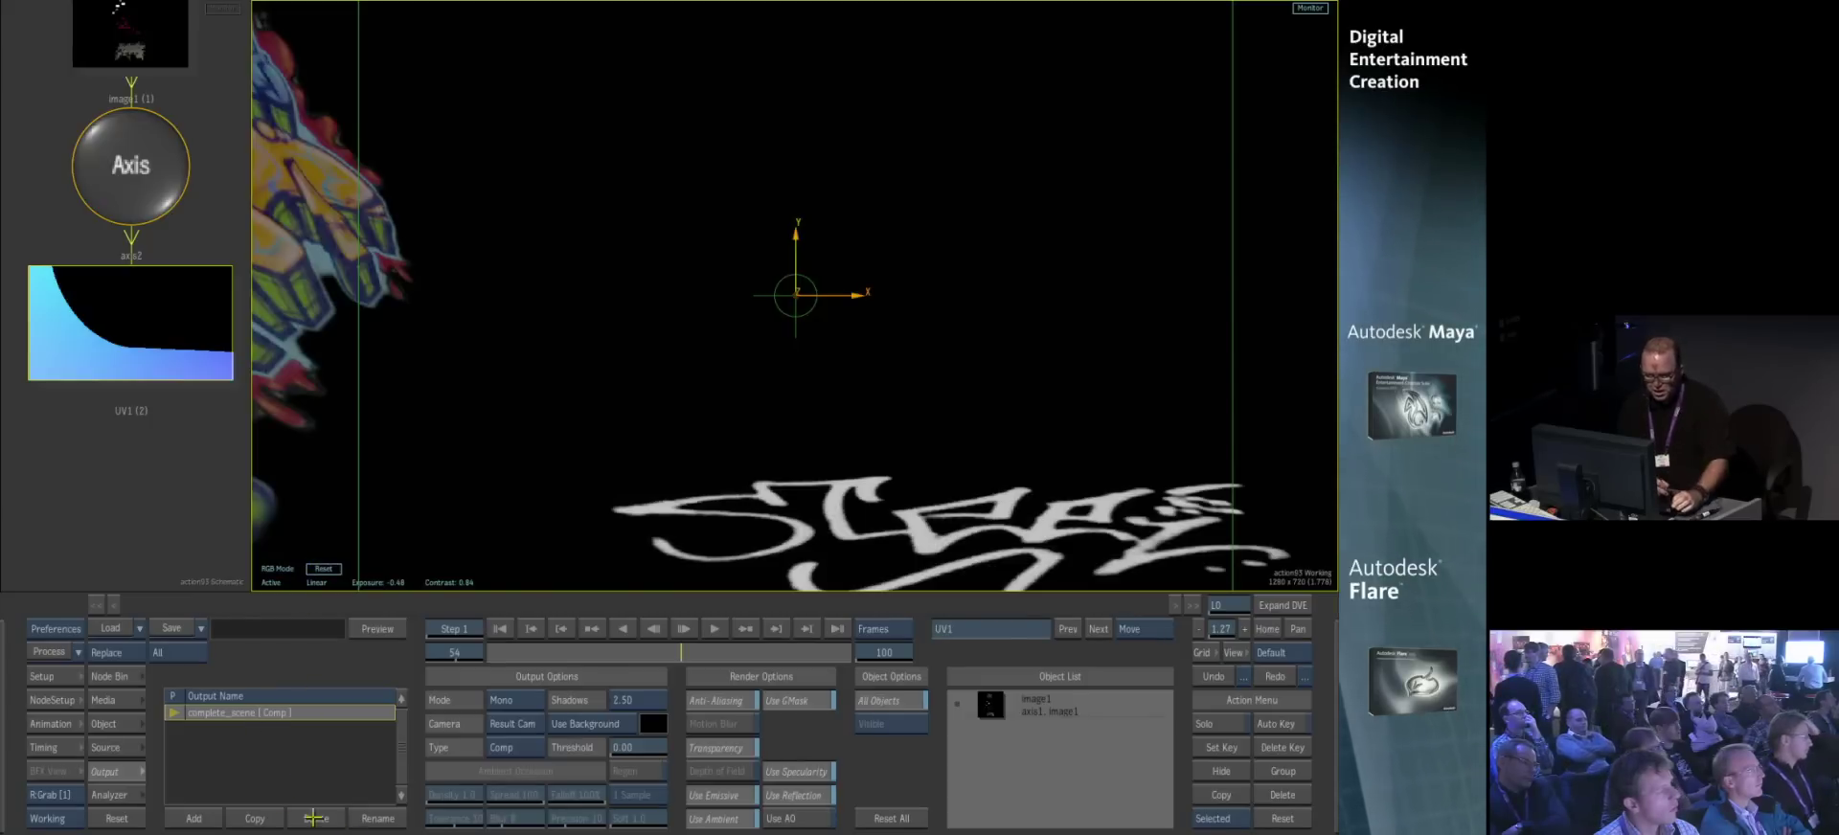
{"action": "left_click", "coordinate": [255, 819]}
{"action": "left_click", "coordinate": [512, 746]}
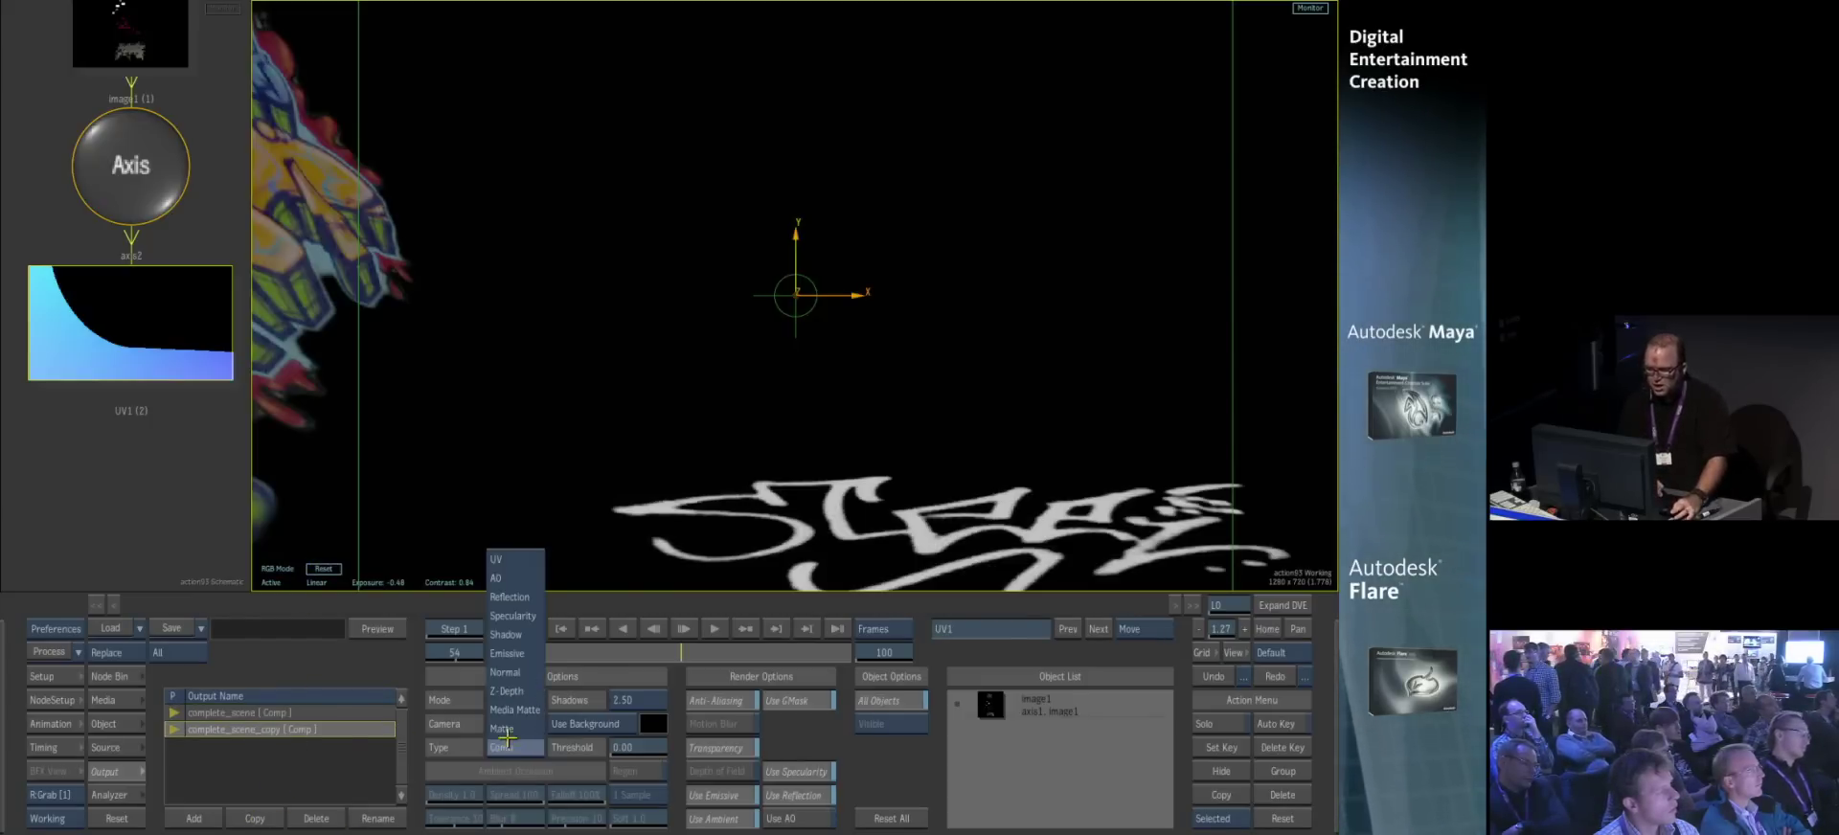
{"action": "left_click", "coordinate": [514, 723]}
- Expose the graffiti Action's outputs in the batch schematic and connect its comp and matte to the Blend & Comp node
{"action": "mouse_move", "coordinate": [2, 731]}
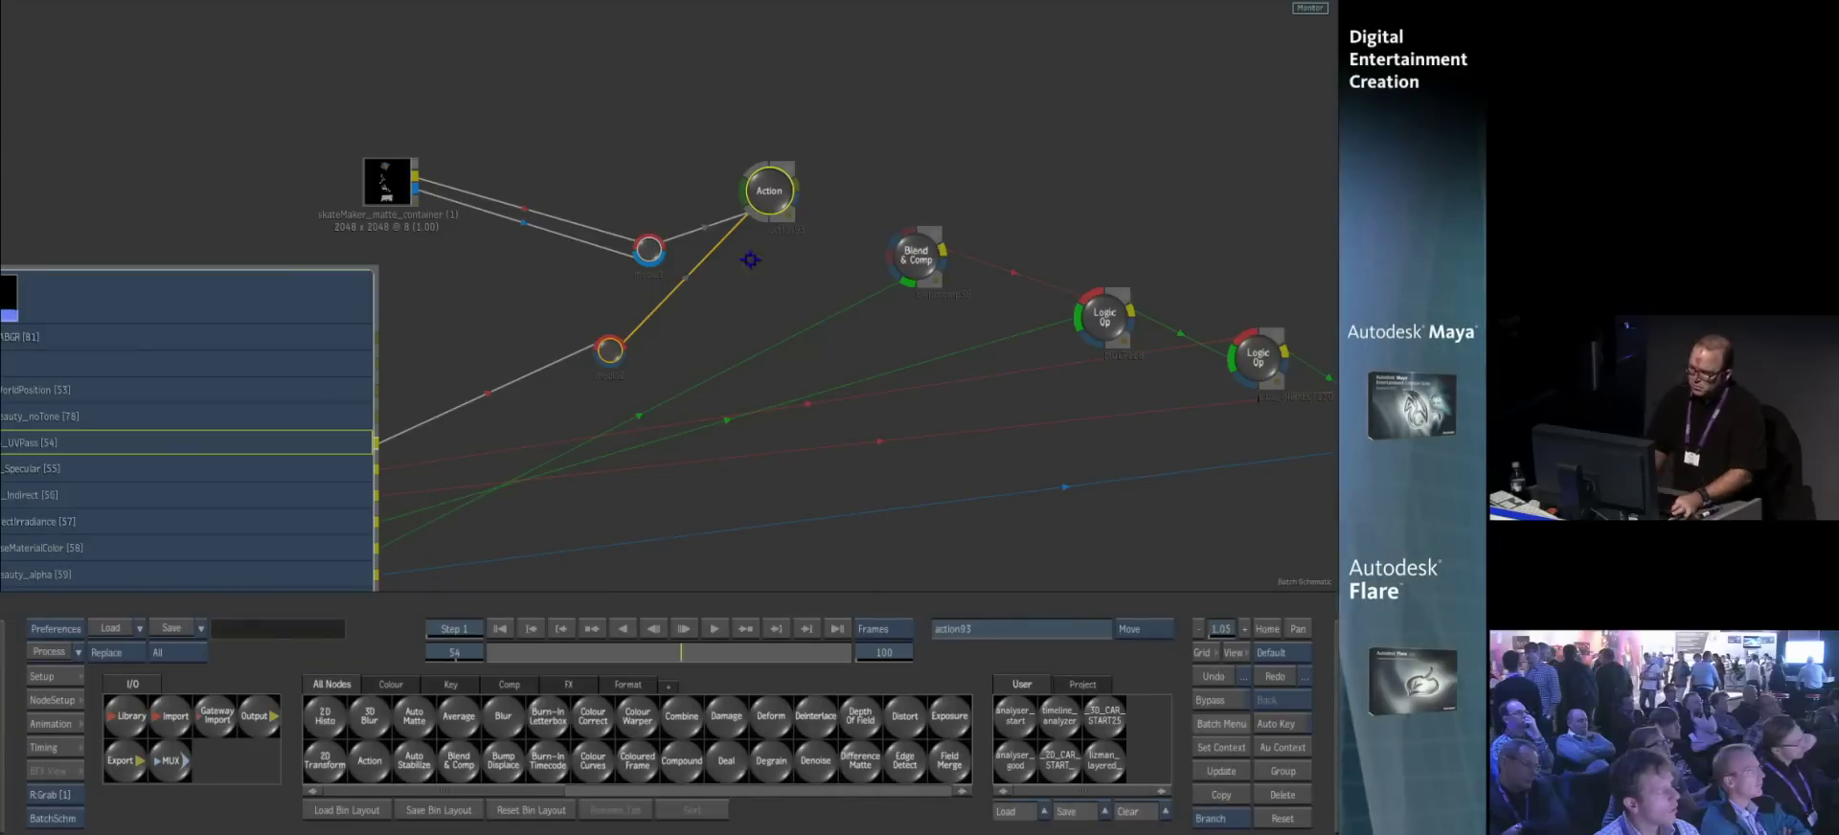
{"action": "mouse_move", "coordinate": [836, 235]}
{"action": "left_mouse_down"}
{"action": "mouse_move", "coordinate": [805, 198]}
{"action": "mouse_move", "coordinate": [765, 199]}
{"action": "mouse_move", "coordinate": [855, 214]}
{"action": "left_mouse_up"}
{"action": "double_click", "coordinate": [701, 186]}
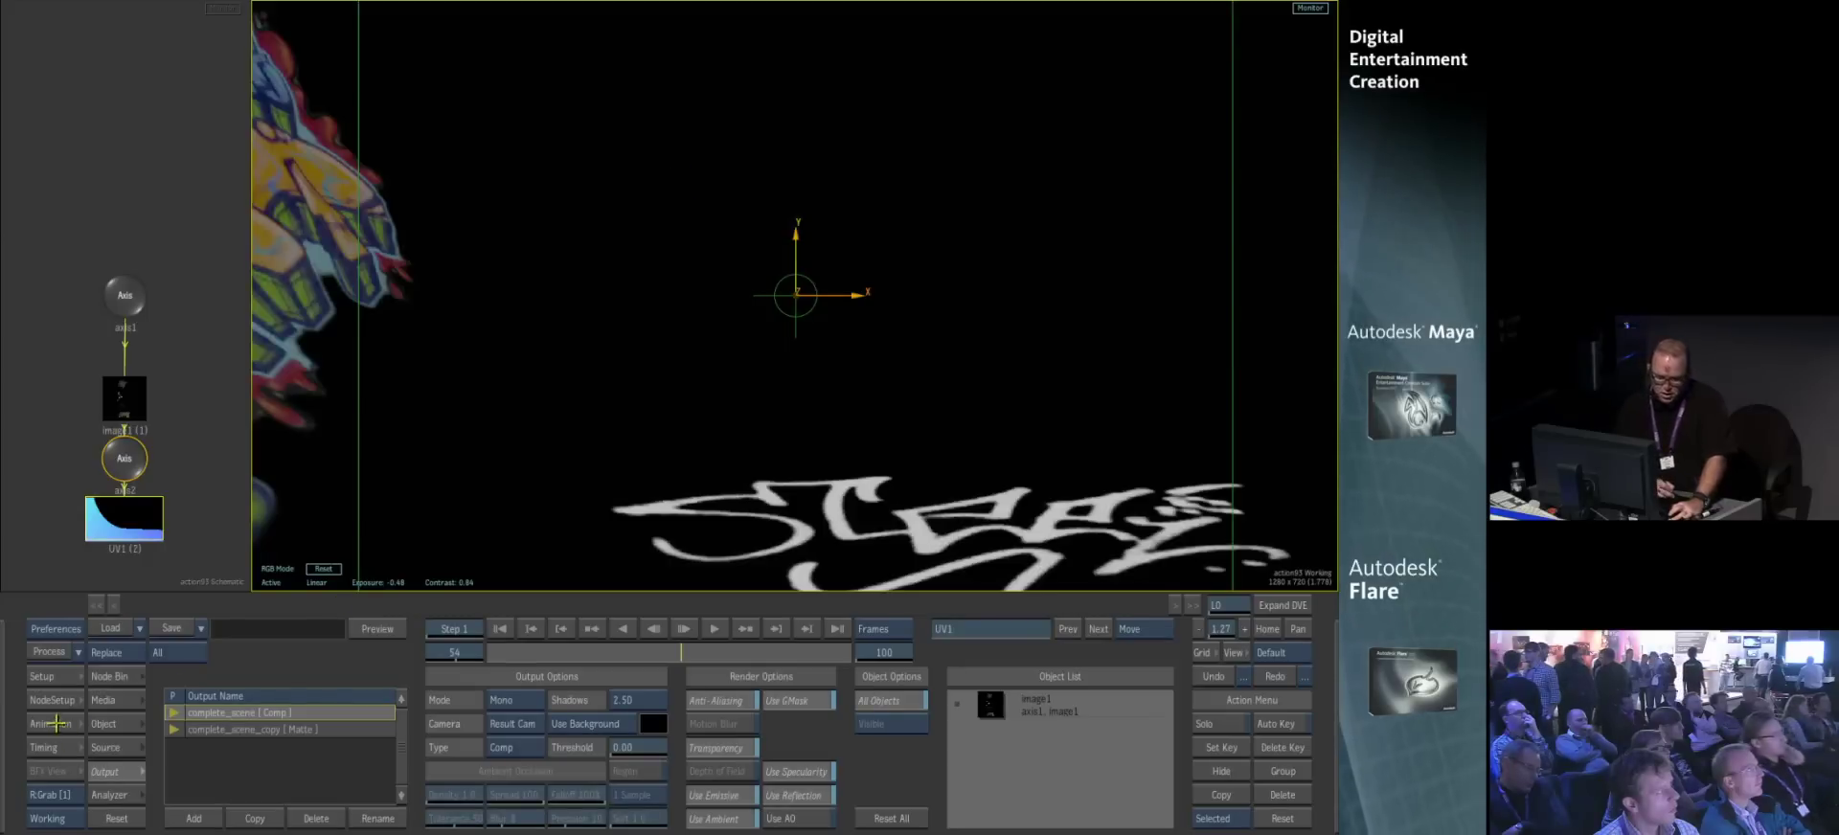
{"action": "left_click", "coordinate": [53, 700]}
{"action": "left_click", "coordinate": [196, 794]}
{"action": "left_click", "coordinate": [191, 751]}
{"action": "left_click", "coordinate": [211, 816]}
{"action": "mouse_move", "coordinate": [2, 769]}
{"action": "left_click_drag", "start_coordinate": [1017, 309], "coordinate": [986, 286]}
- Examine the first Logic Op's result after Blend & Comp, fitted to the view, going back to frame 42
{"action": "key", "text": "F4"}
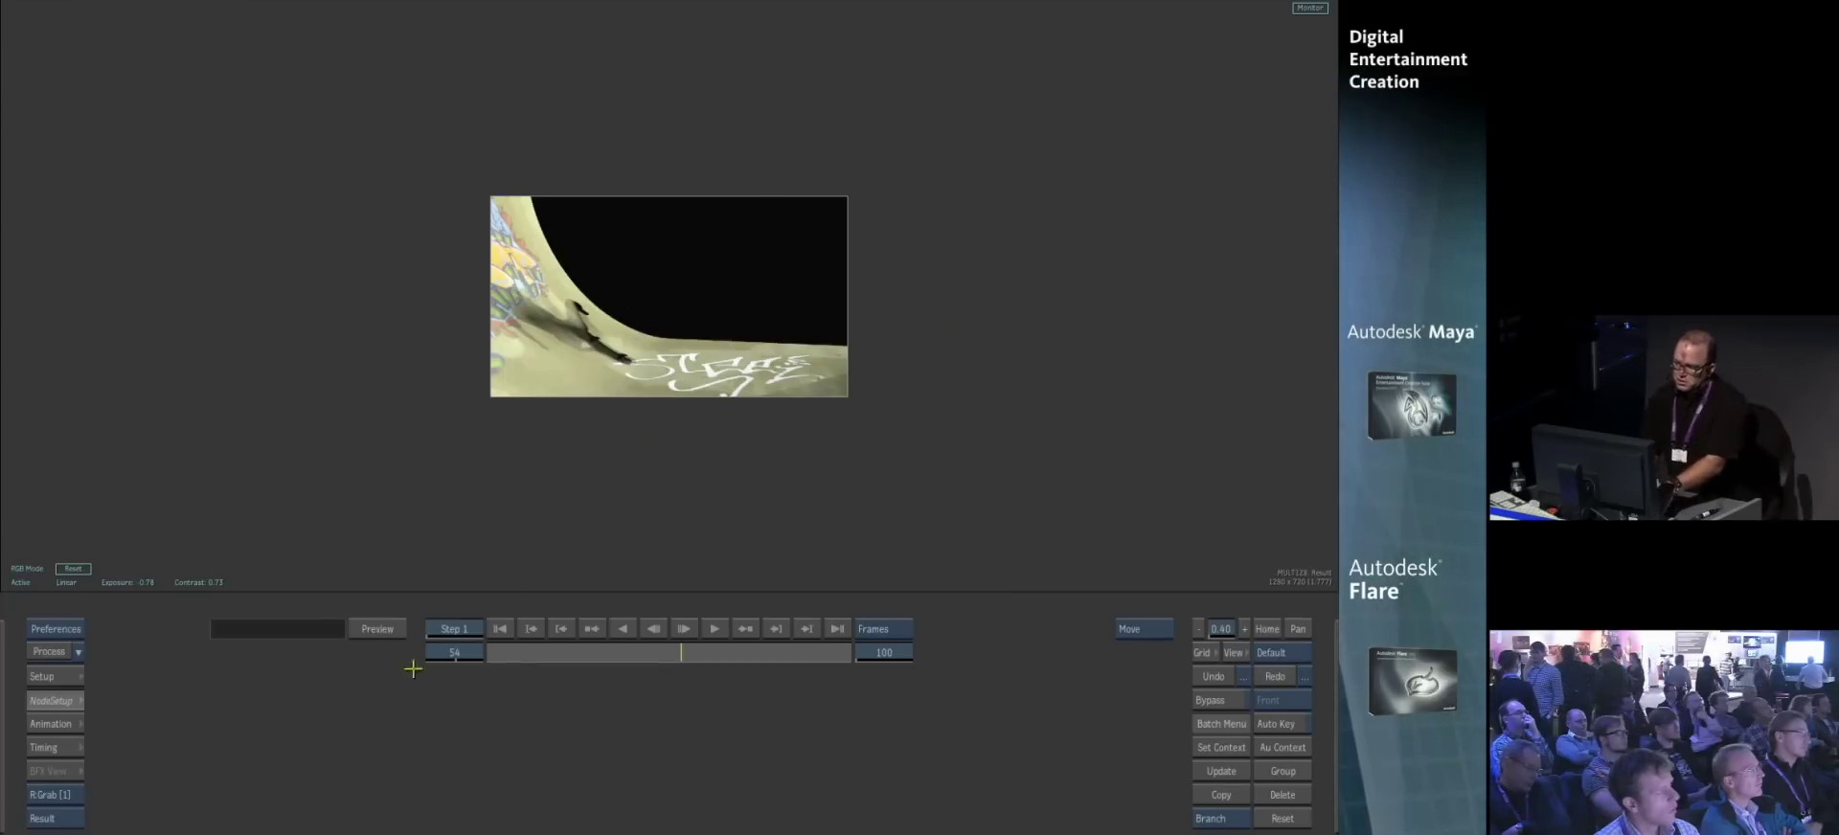
{"action": "key", "text": "Escape"}
{"action": "left_click_drag", "start_coordinate": [1006, 387], "coordinate": [750, 333]}
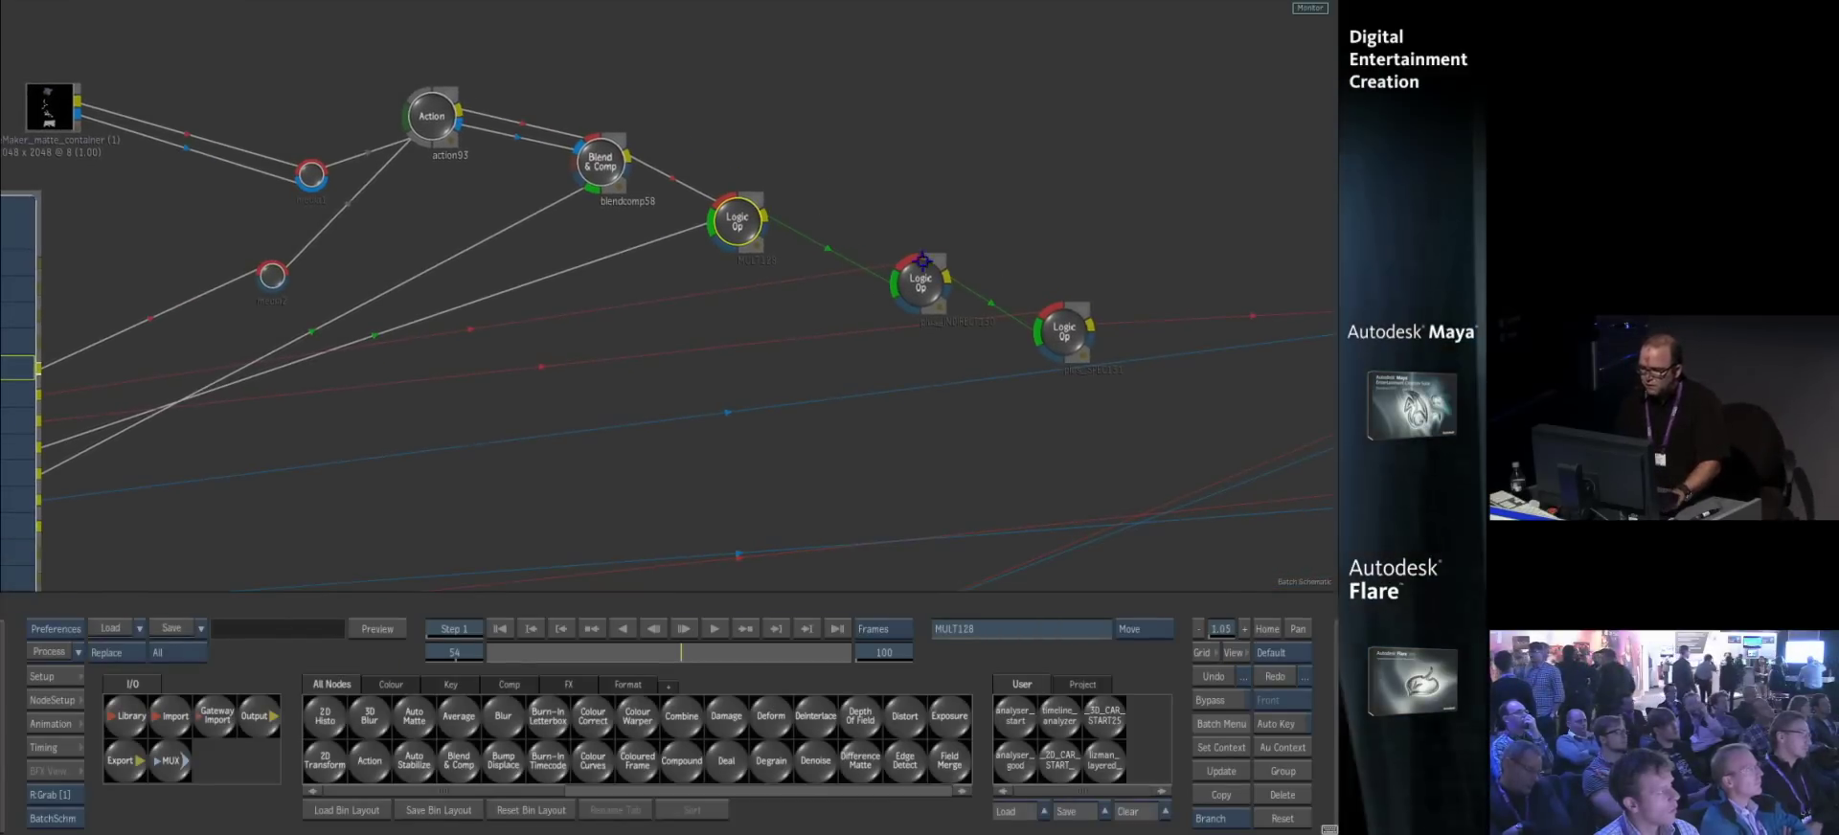
{"action": "left_click_drag", "start_coordinate": [740, 242], "coordinate": [742, 238]}
{"action": "key", "text": "F4"}
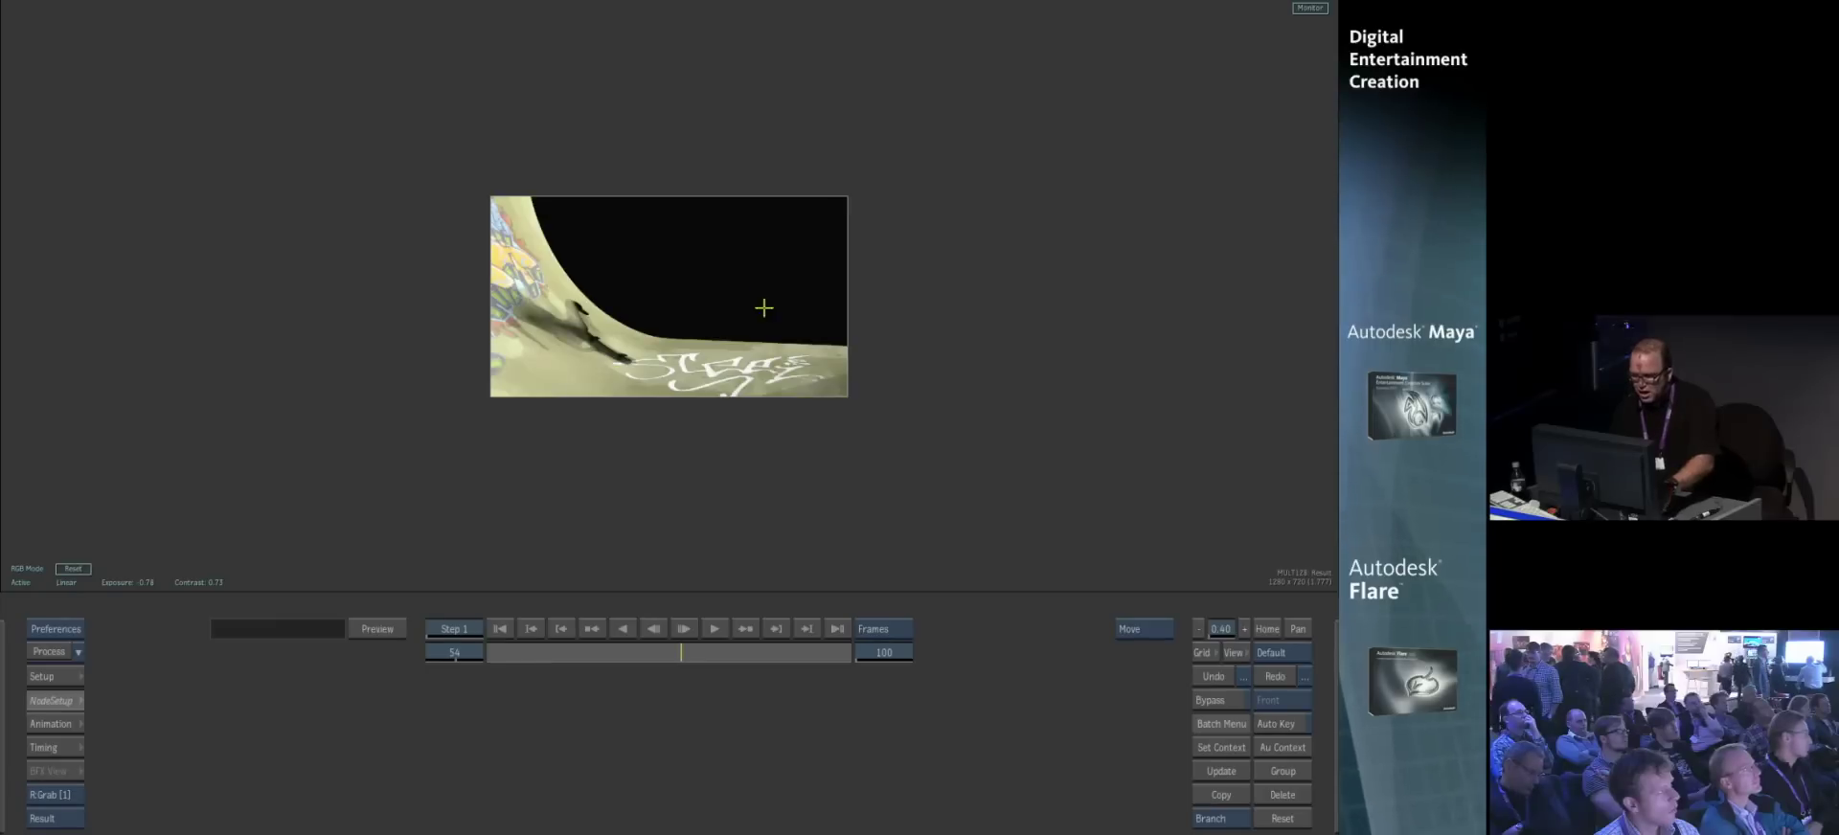
{"action": "left_click", "coordinate": [1267, 629]}
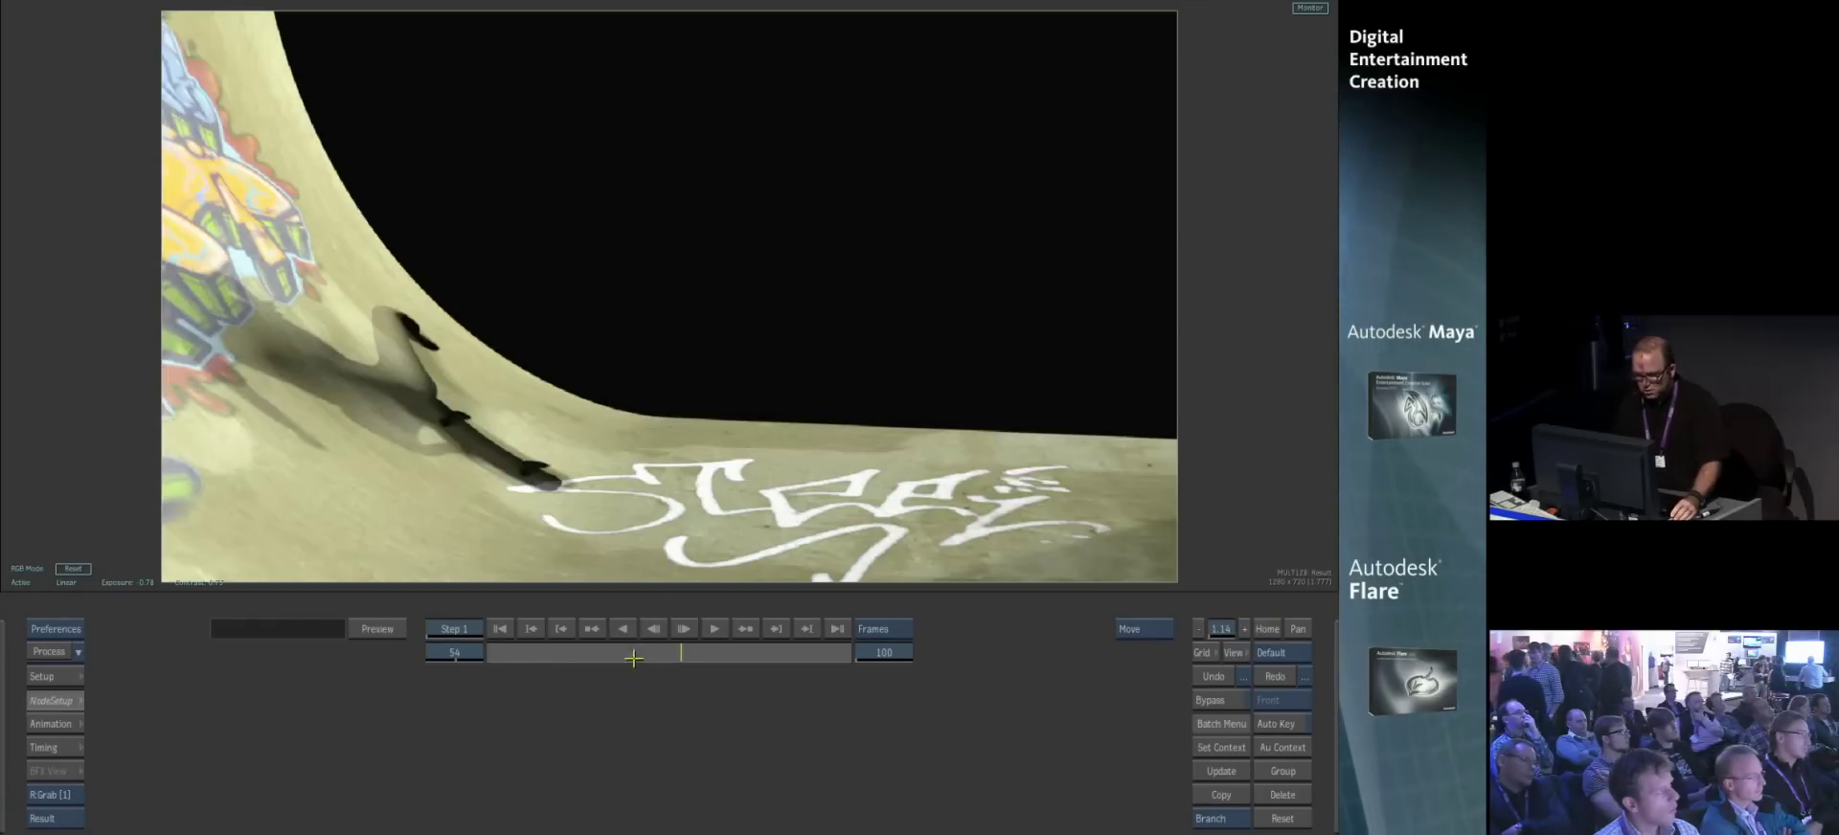
{"action": "mouse_move", "coordinate": [634, 660]}
{"action": "left_mouse_down"}
{"action": "mouse_move", "coordinate": [495, 665]}
{"action": "mouse_move", "coordinate": [772, 659]}
{"action": "mouse_move", "coordinate": [637, 677]}
{"action": "left_mouse_up"}
- Add a Paint node and insert it between the graffiti matte container clip and its MUX node
{"action": "mouse_move", "coordinate": [3, 804]}
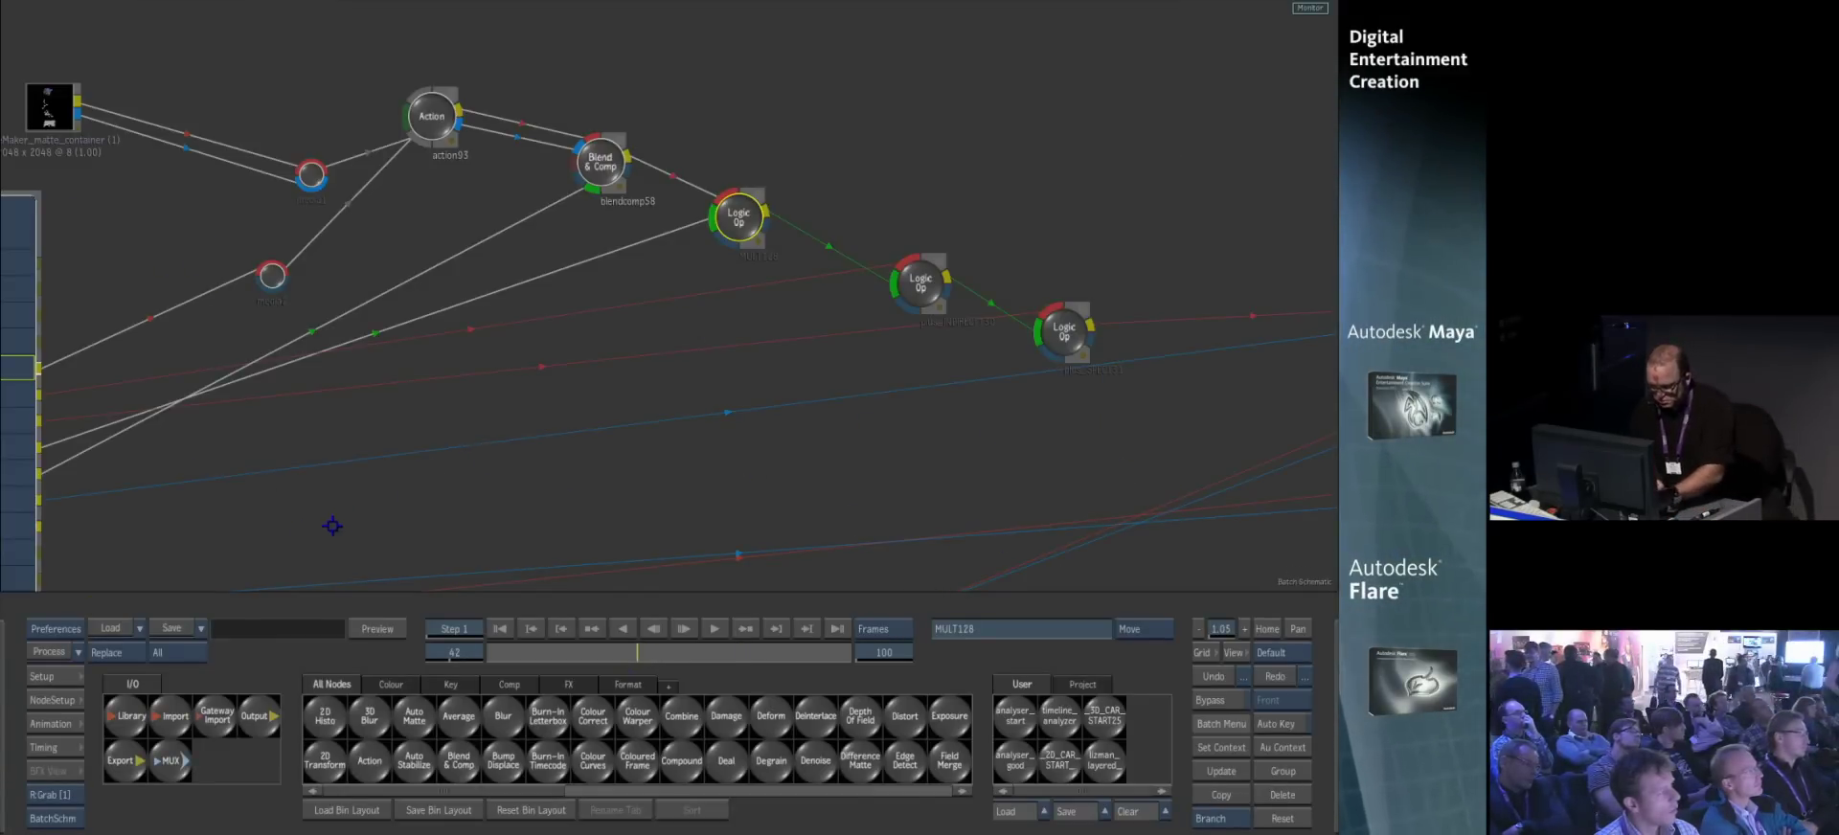
{"action": "key", "text": "p"}
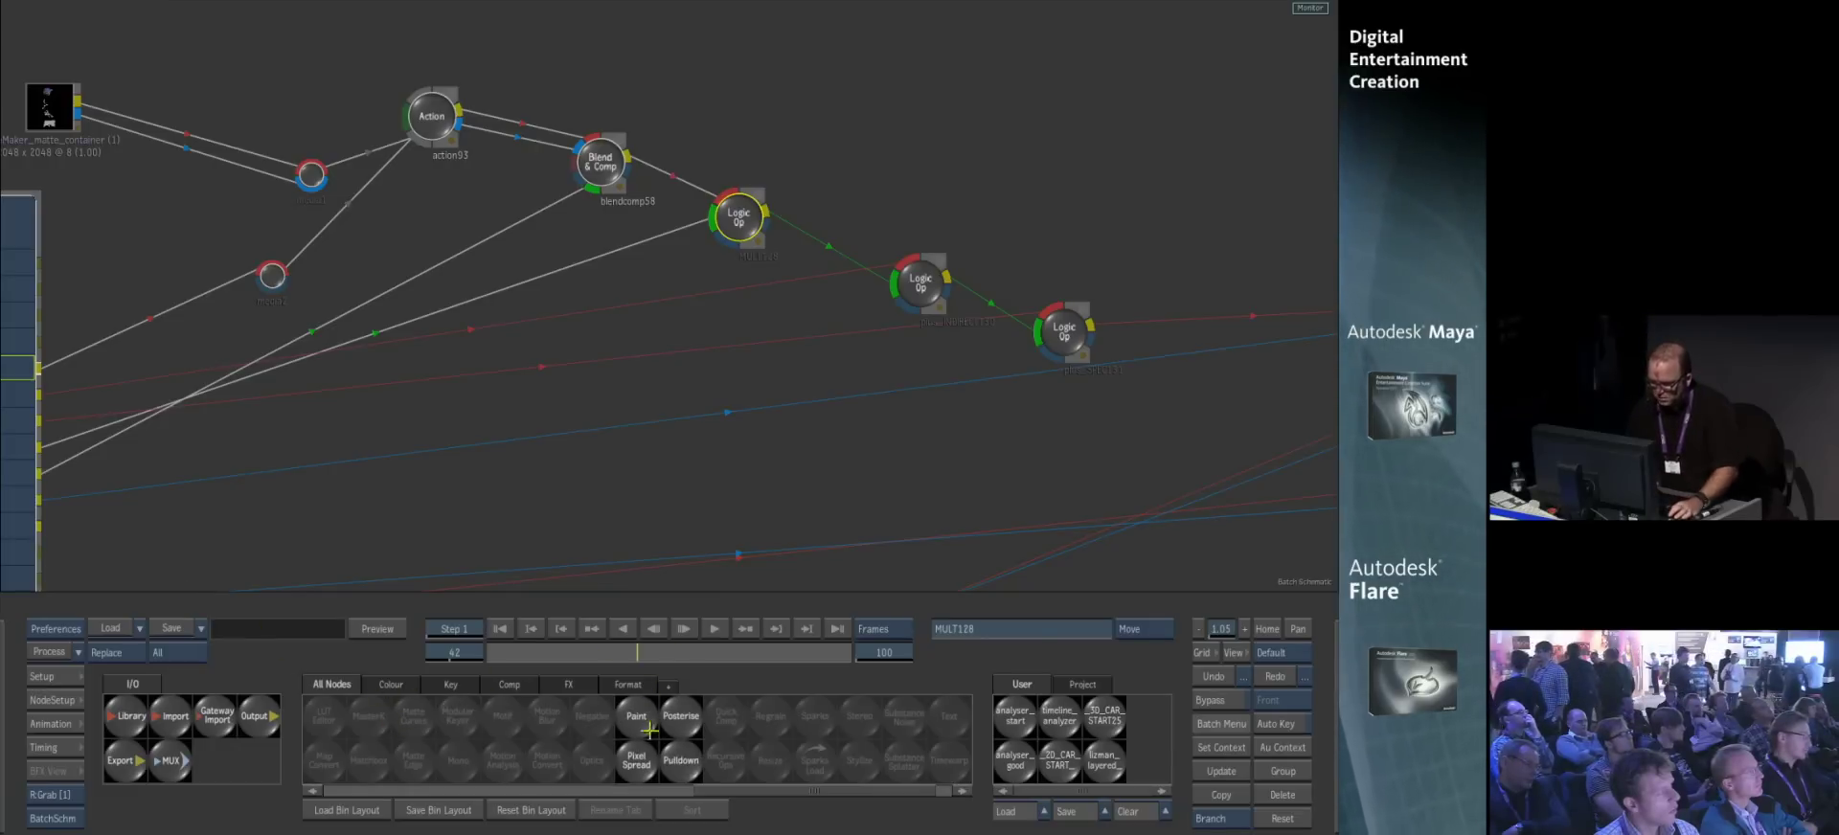
{"action": "mouse_move", "coordinate": [639, 723]}
{"action": "left_mouse_down"}
{"action": "mouse_move", "coordinate": [627, 647]}
{"action": "mouse_move", "coordinate": [839, 218]}
{"action": "mouse_move", "coordinate": [173, 84]}
{"action": "left_mouse_up"}
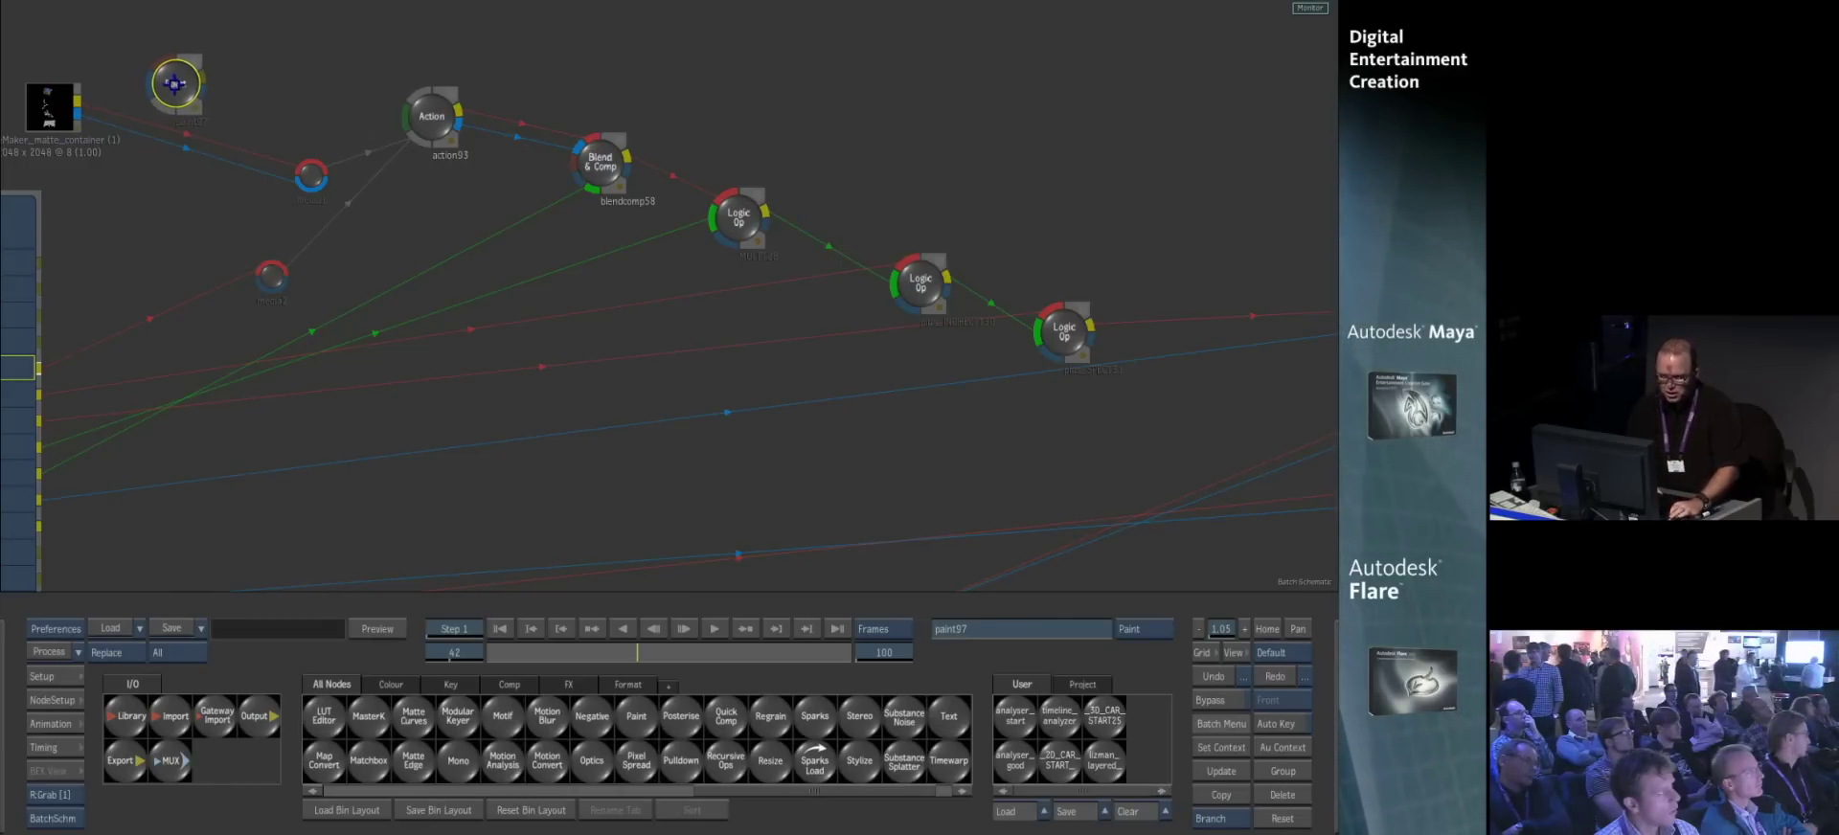
{"action": "mouse_move", "coordinate": [310, 176]}
{"action": "left_mouse_down"}
{"action": "mouse_move", "coordinate": [271, 90]}
{"action": "mouse_move", "coordinate": [238, 90]}
{"action": "mouse_move", "coordinate": [274, 107]}
{"action": "mouse_move", "coordinate": [152, 103]}
{"action": "mouse_move", "coordinate": [115, 124]}
{"action": "mouse_move", "coordinate": [155, 130]}
{"action": "left_mouse_up"}
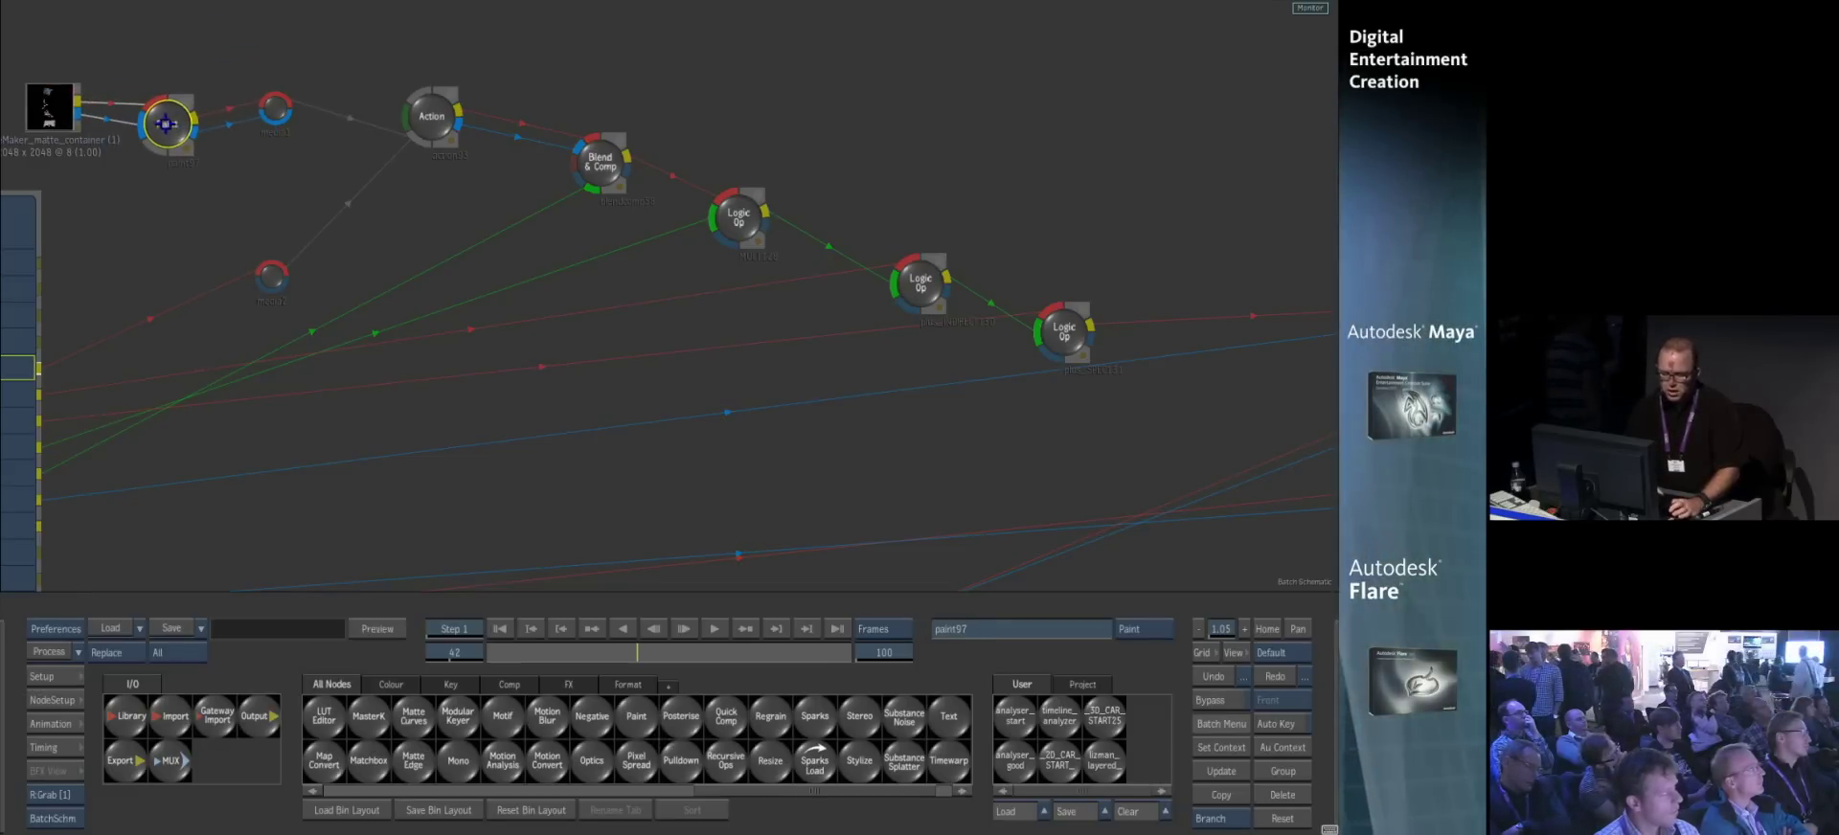
- Set up the Paint node to paint front and matte together across the sequence, with the canvas rotated about -175 degrees
{"action": "double_click", "coordinate": [161, 126]}
{"action": "left_click", "coordinate": [1070, 748]}
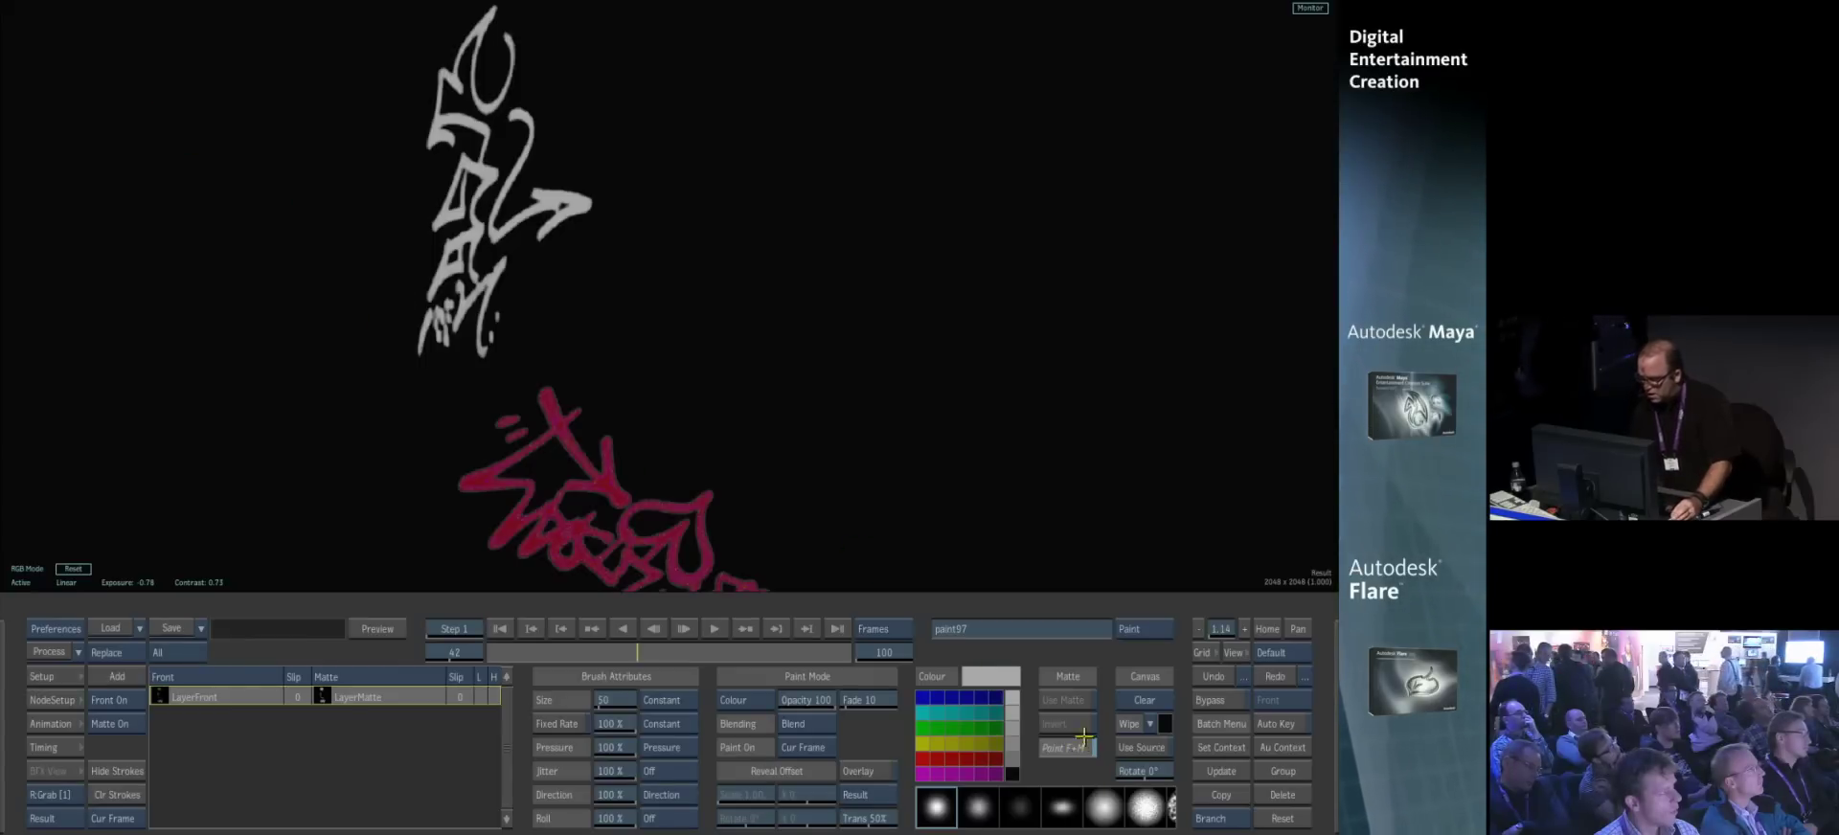
{"action": "left_click_drag", "start_coordinate": [1156, 770], "coordinate": [947, 536]}
{"action": "left_click_drag", "start_coordinate": [1137, 781], "coordinate": [665, 322]}
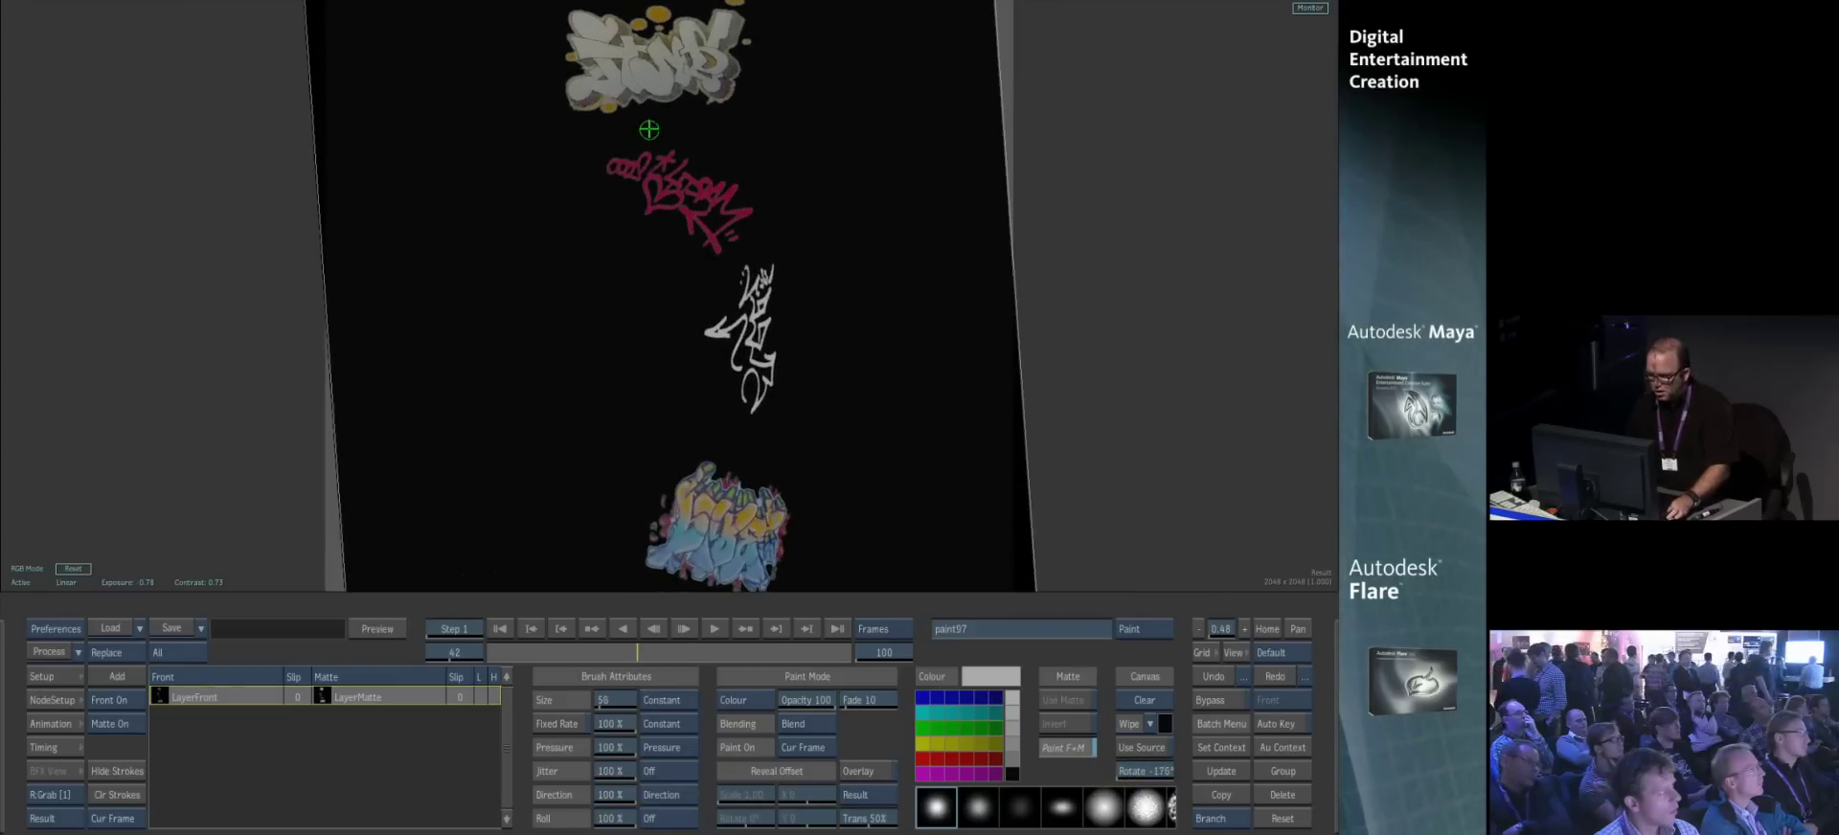
{"action": "left_click", "coordinate": [805, 755]}
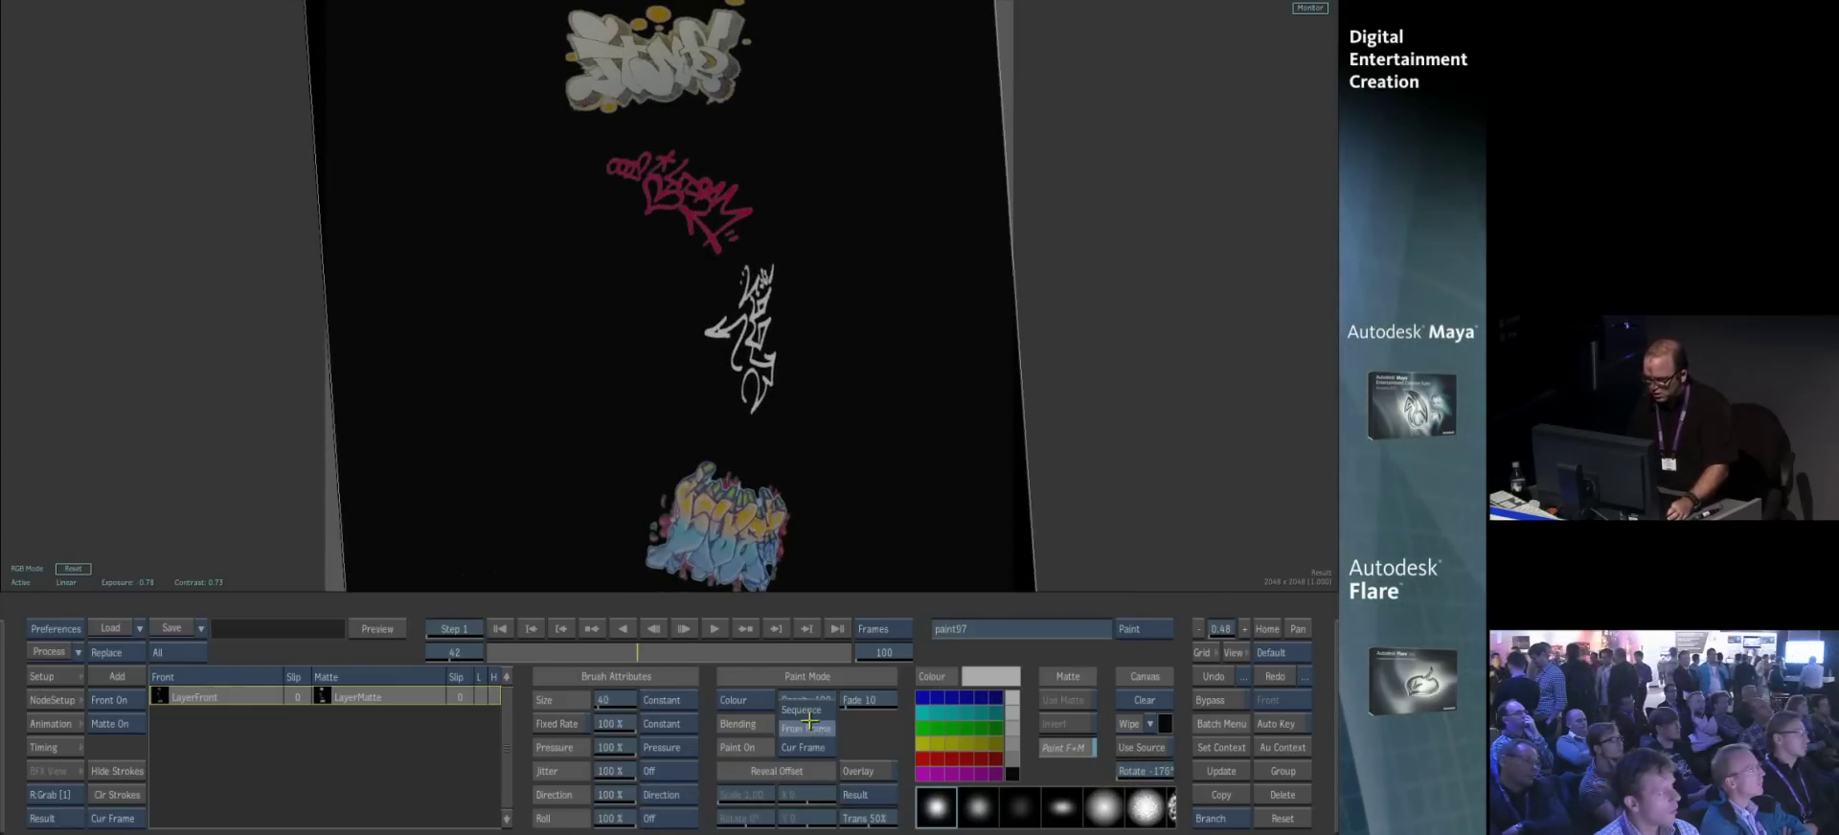
- Handwrite a white name tag below the upper graffiti and paint more freehand white strokes above the lower blue graffiti
{"action": "mouse_move", "coordinate": [613, 71]}
{"action": "left_mouse_down"}
{"action": "mouse_move", "coordinate": [625, 154]}
{"action": "mouse_move", "coordinate": [654, 75]}
{"action": "left_mouse_up"}
{"action": "mouse_move", "coordinate": [665, 111]}
{"action": "left_mouse_down"}
{"action": "mouse_move", "coordinate": [648, 148]}
{"action": "mouse_move", "coordinate": [713, 141]}
{"action": "left_mouse_up"}
{"action": "mouse_move", "coordinate": [683, 452]}
{"action": "left_mouse_down"}
{"action": "mouse_move", "coordinate": [741, 443]}
{"action": "mouse_move", "coordinate": [711, 476]}
{"action": "left_mouse_up"}
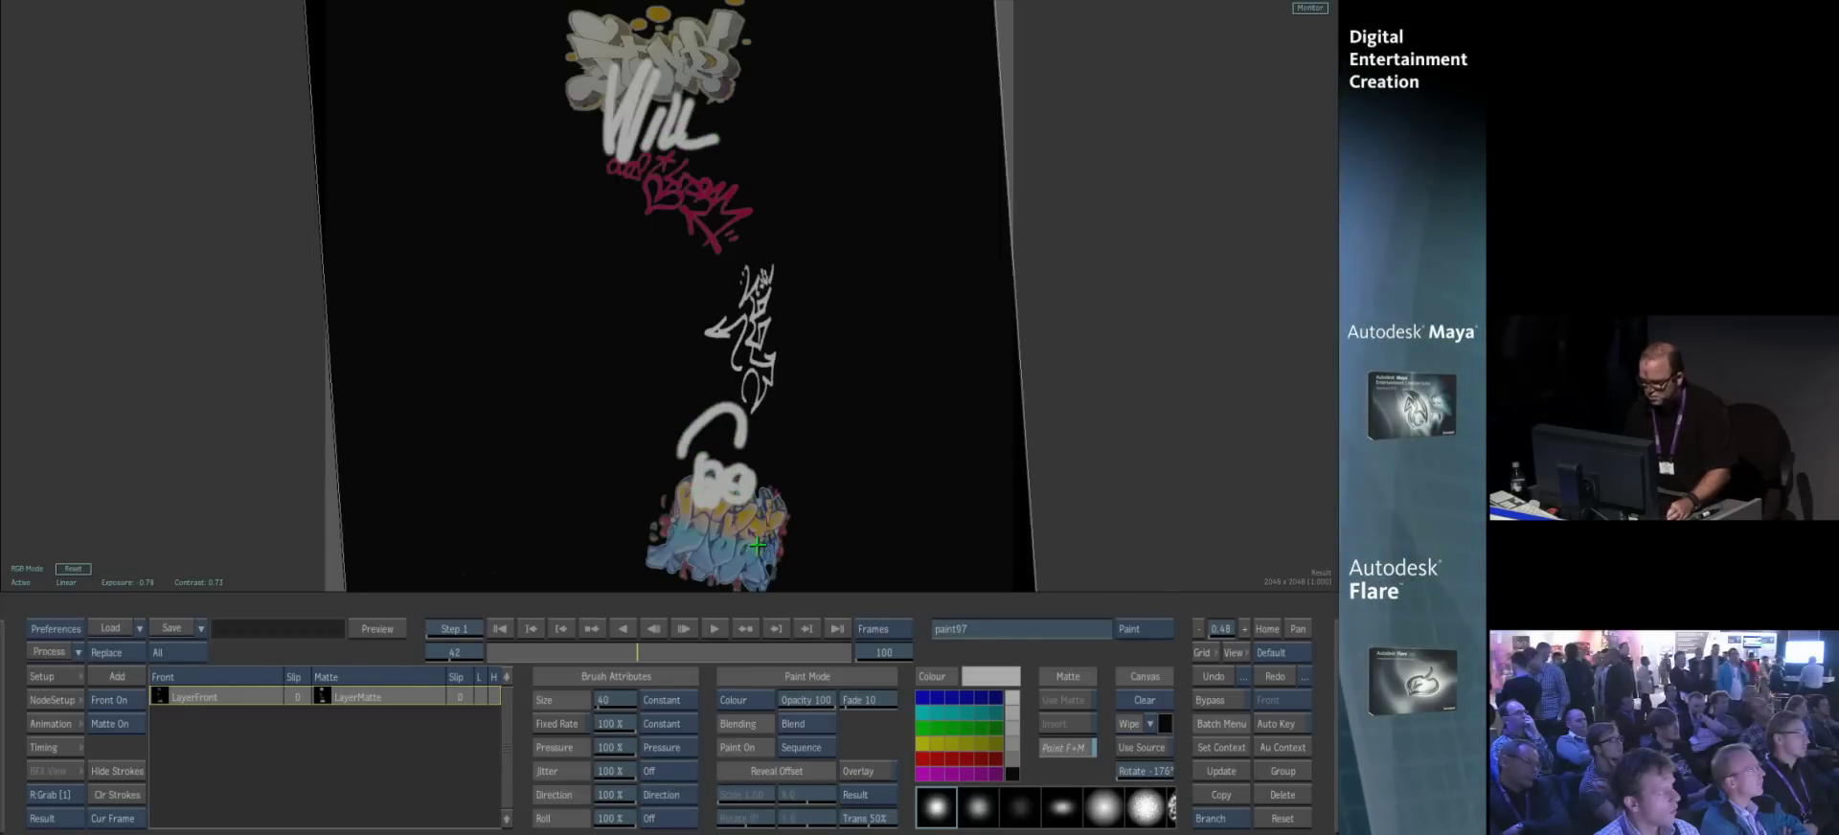
{"action": "left_click_drag", "start_coordinate": [718, 345], "coordinate": [737, 287]}
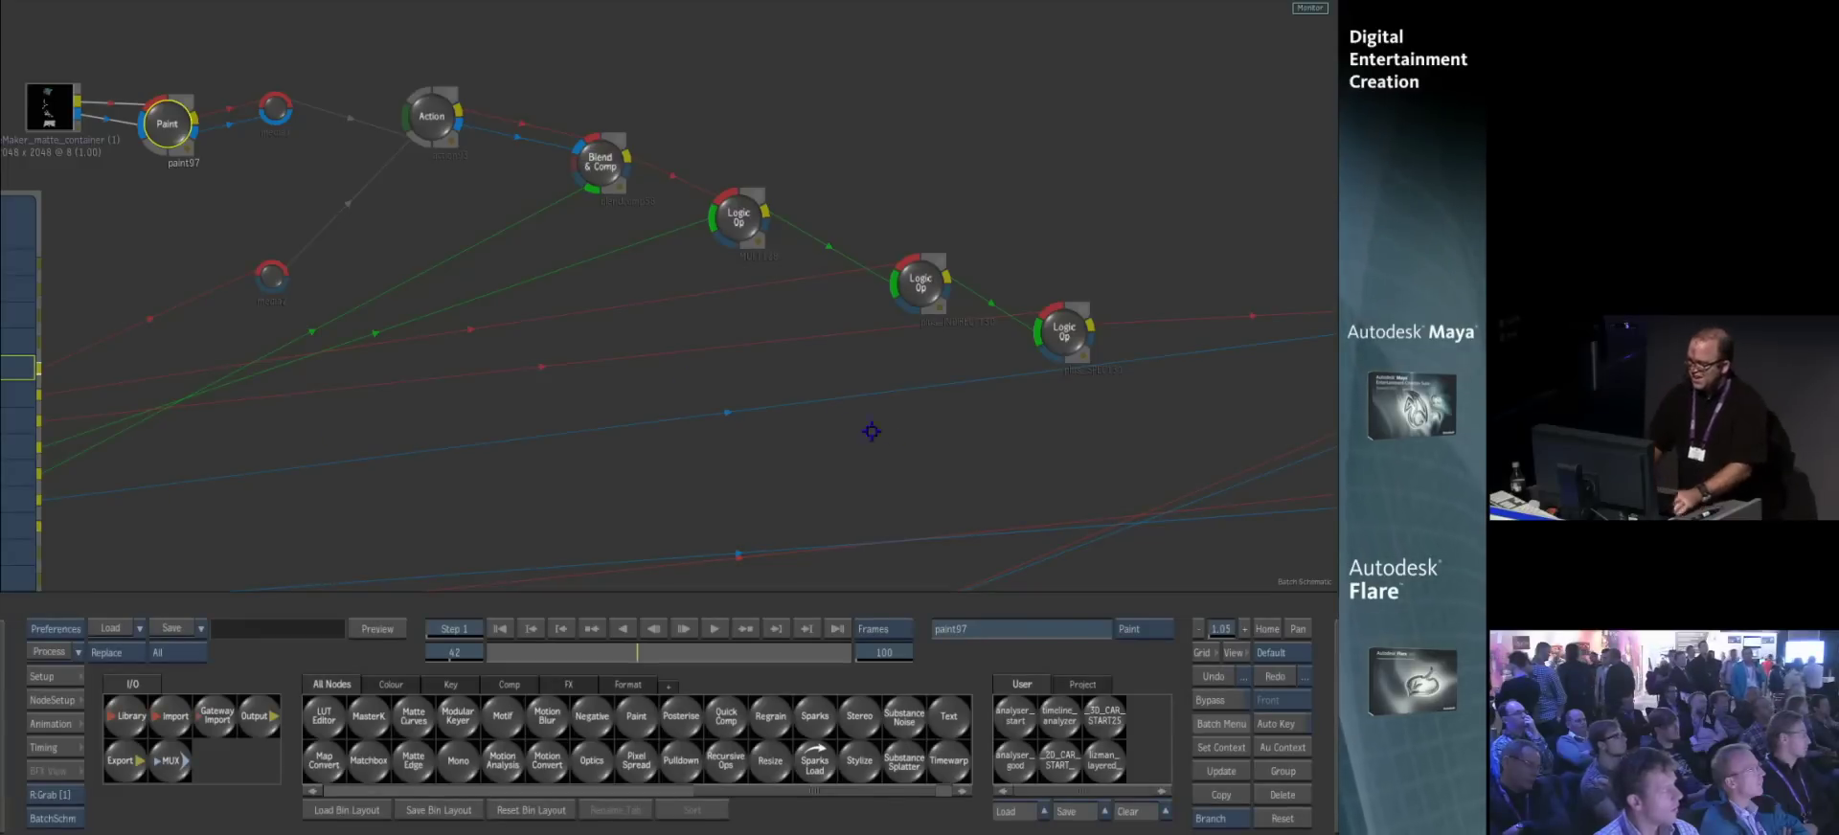
- Open the layered projection Action and check the painted graffiti on the ramp, fitted to the view, at frames 12 and 76
{"action": "left_click_drag", "start_coordinate": [1059, 422], "coordinate": [825, 450]}
{"action": "mouse_move", "coordinate": [1137, 514]}
{"action": "left_mouse_down"}
{"action": "mouse_move", "coordinate": [809, 488]}
{"action": "mouse_move", "coordinate": [770, 417]}
{"action": "mouse_move", "coordinate": [557, 278]}
{"action": "left_mouse_up"}
{"action": "left_click", "coordinate": [741, 232]}
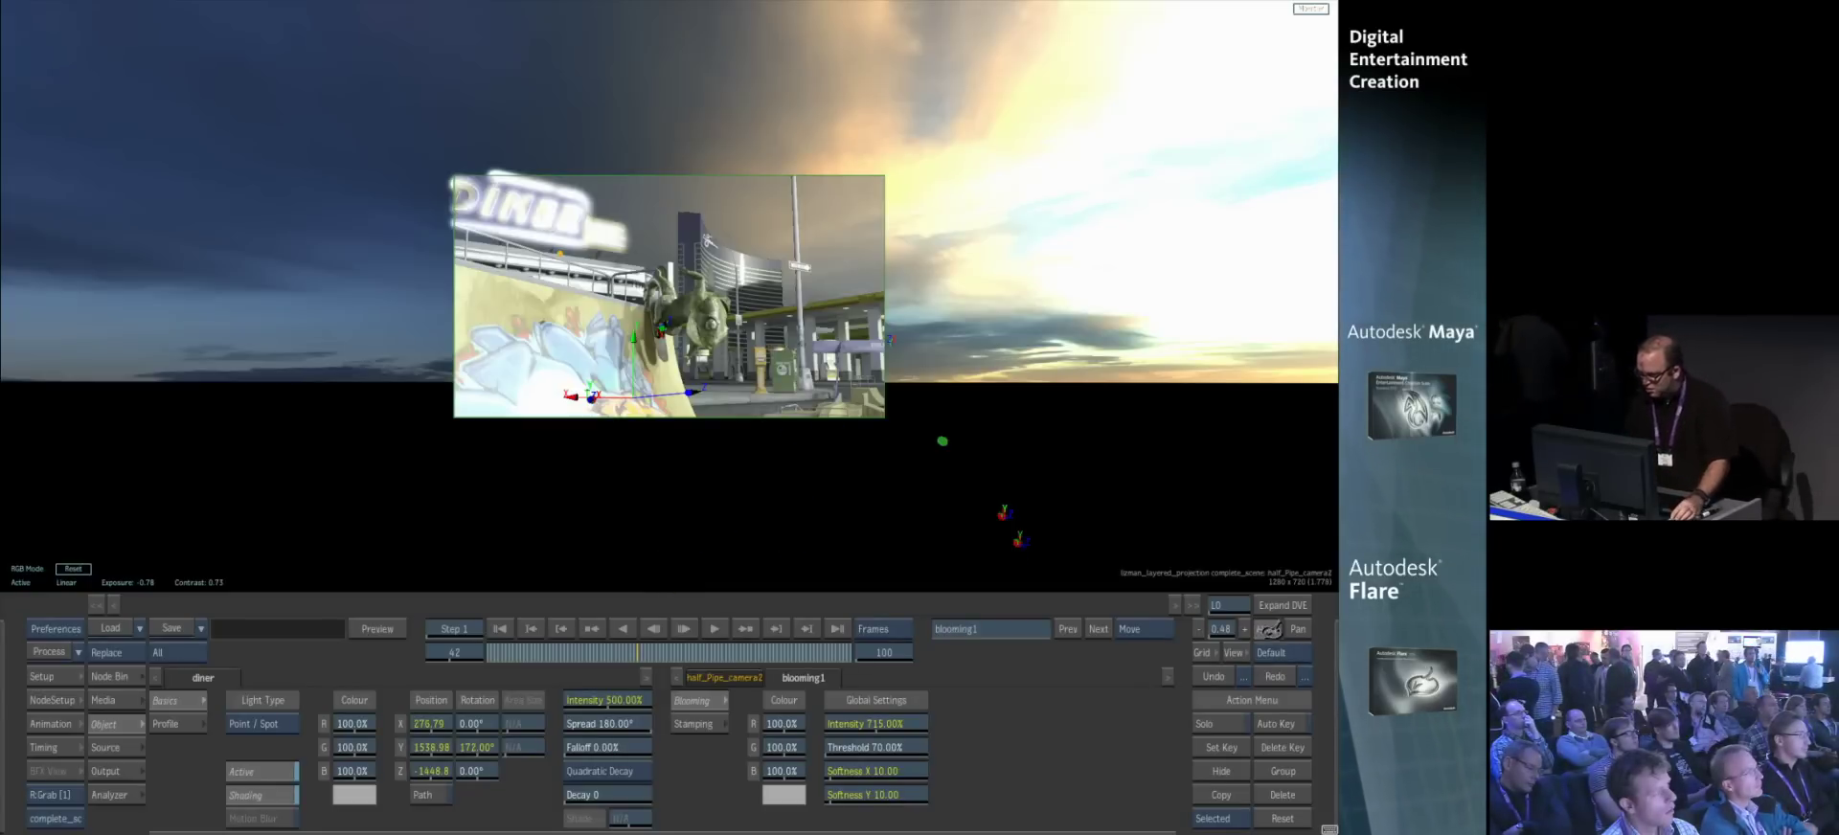
{"action": "left_click", "coordinate": [1267, 629]}
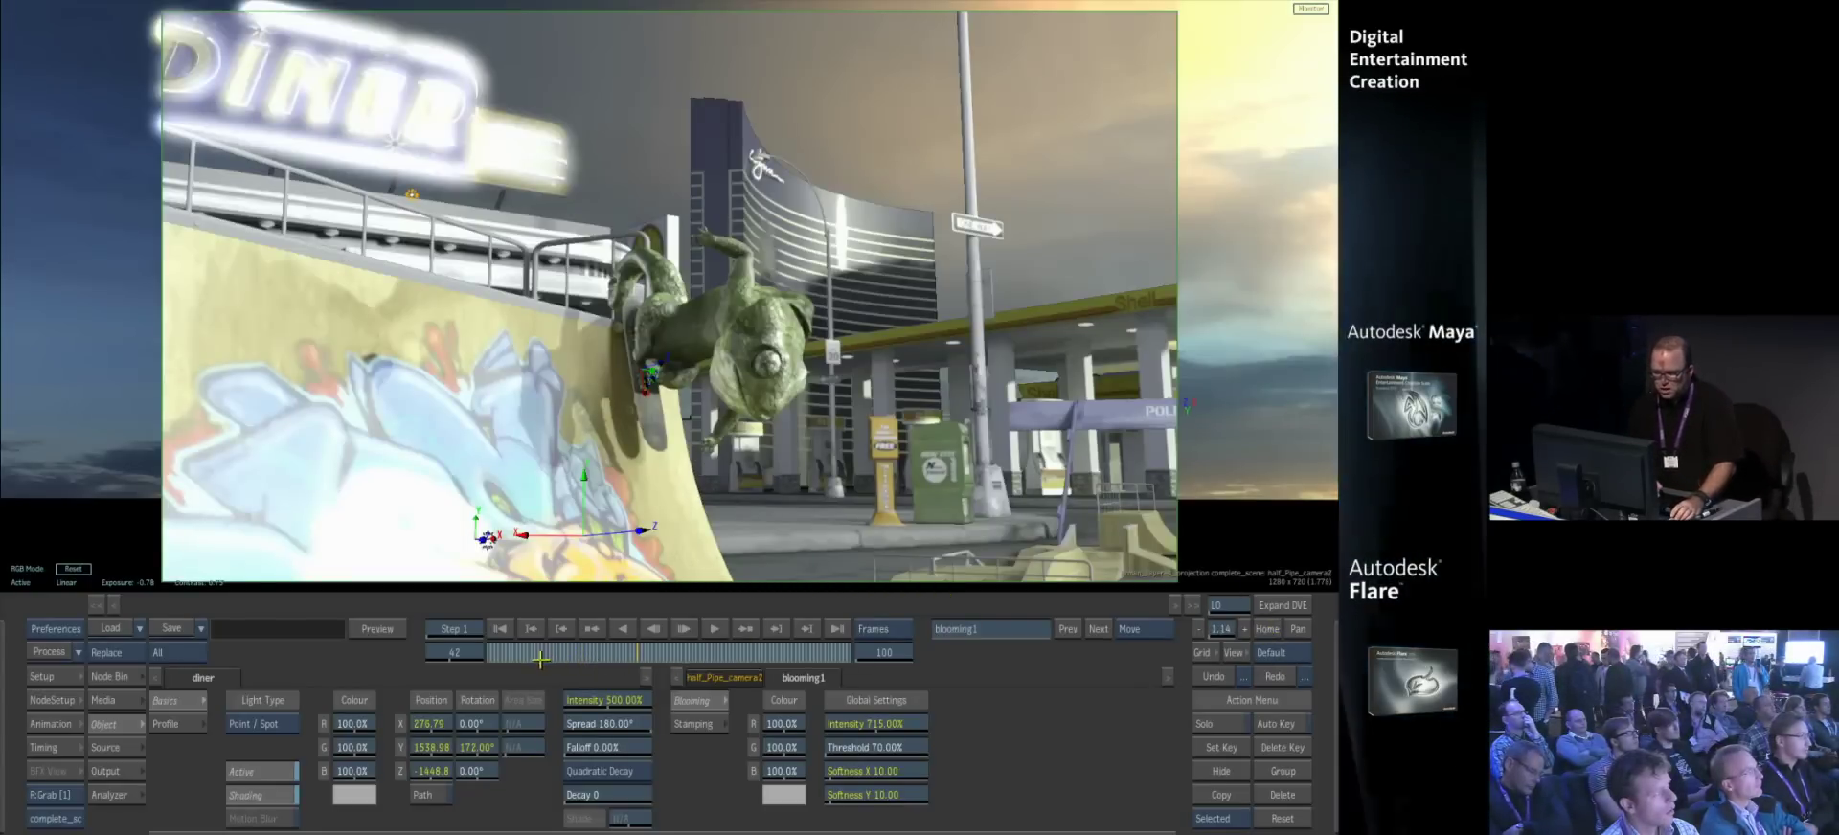
{"action": "left_click_drag", "start_coordinate": [607, 656], "coordinate": [515, 663]}
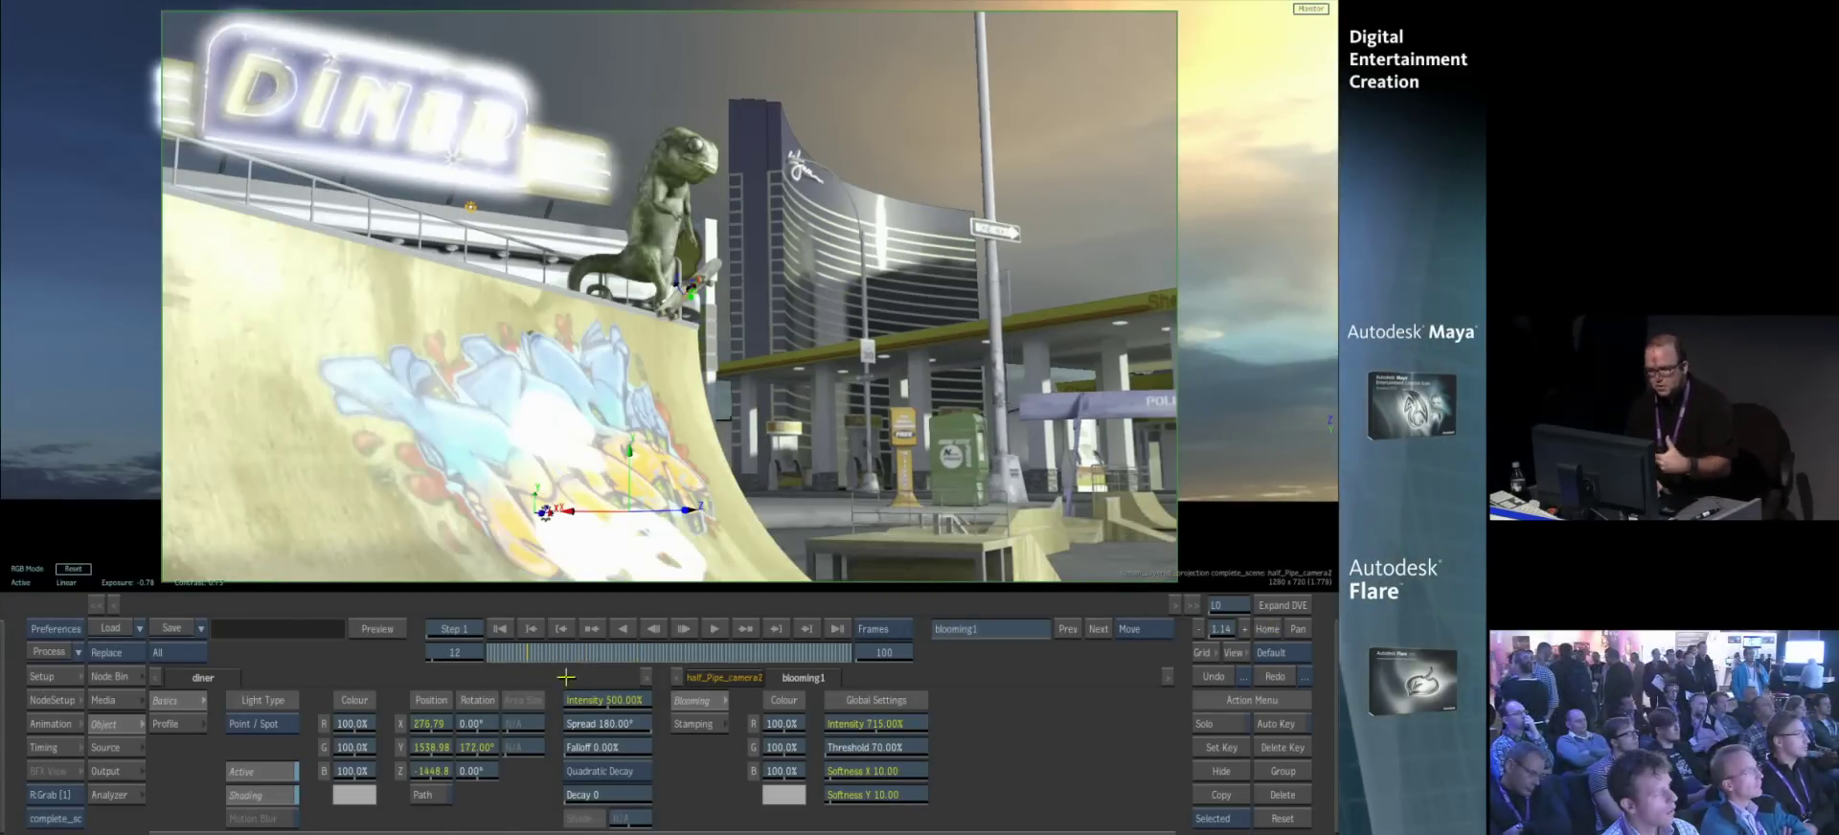
{"action": "left_click_drag", "start_coordinate": [642, 673], "coordinate": [757, 675]}
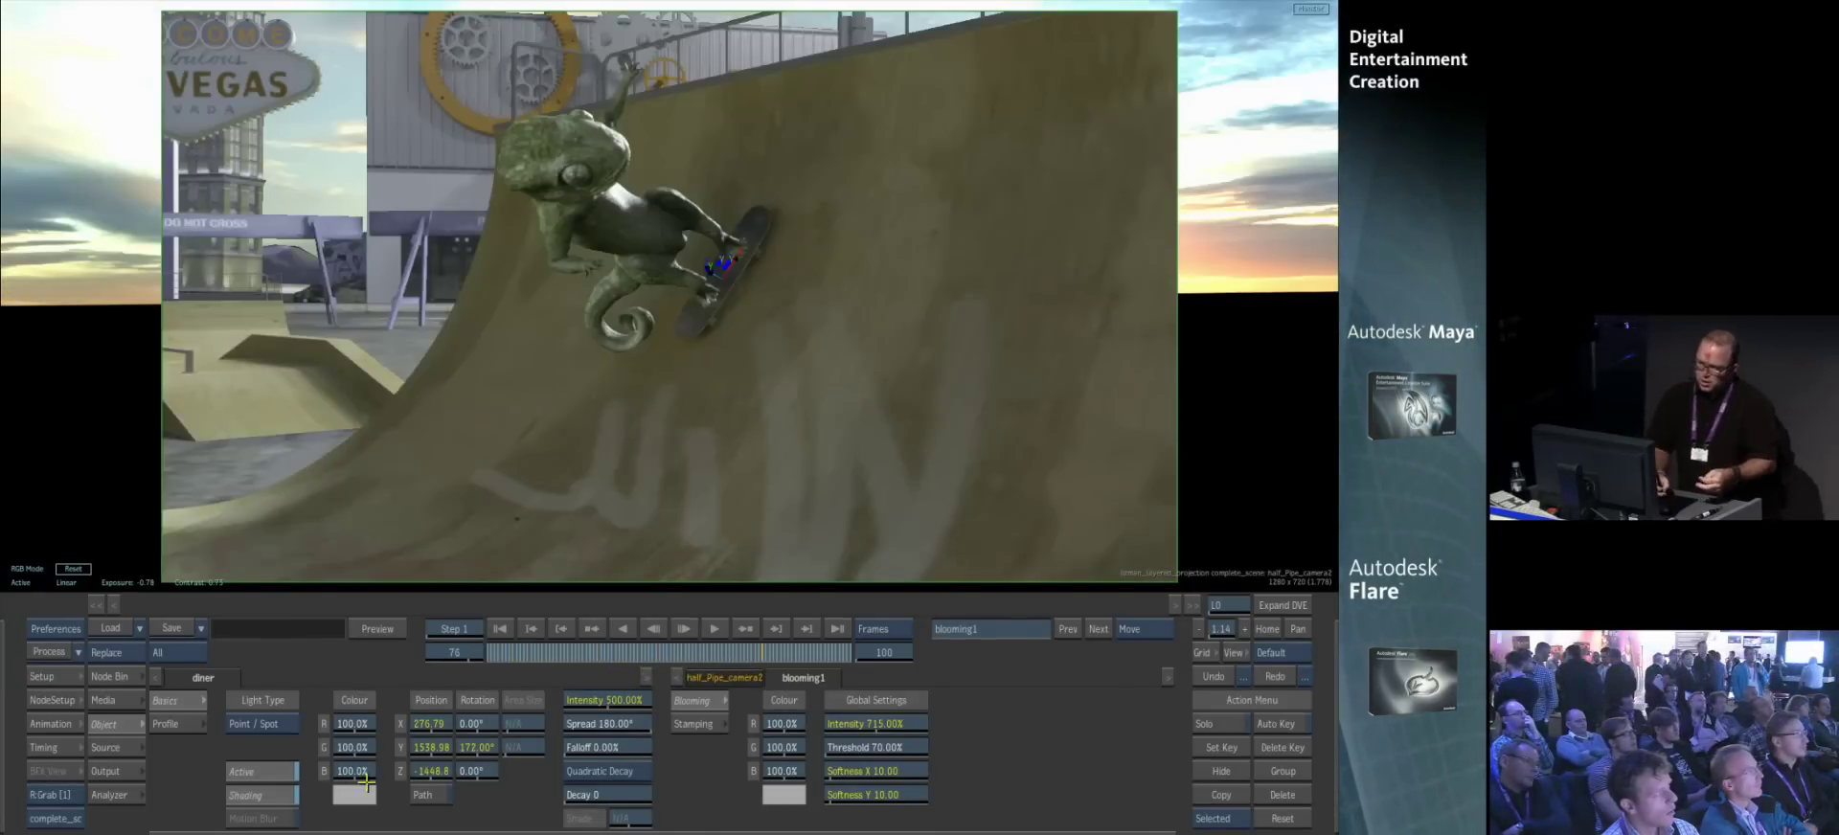
- Load the completed lizman_layered_projection batch setup and show its entire node tree
{"action": "mouse_move", "coordinate": [5, 755]}
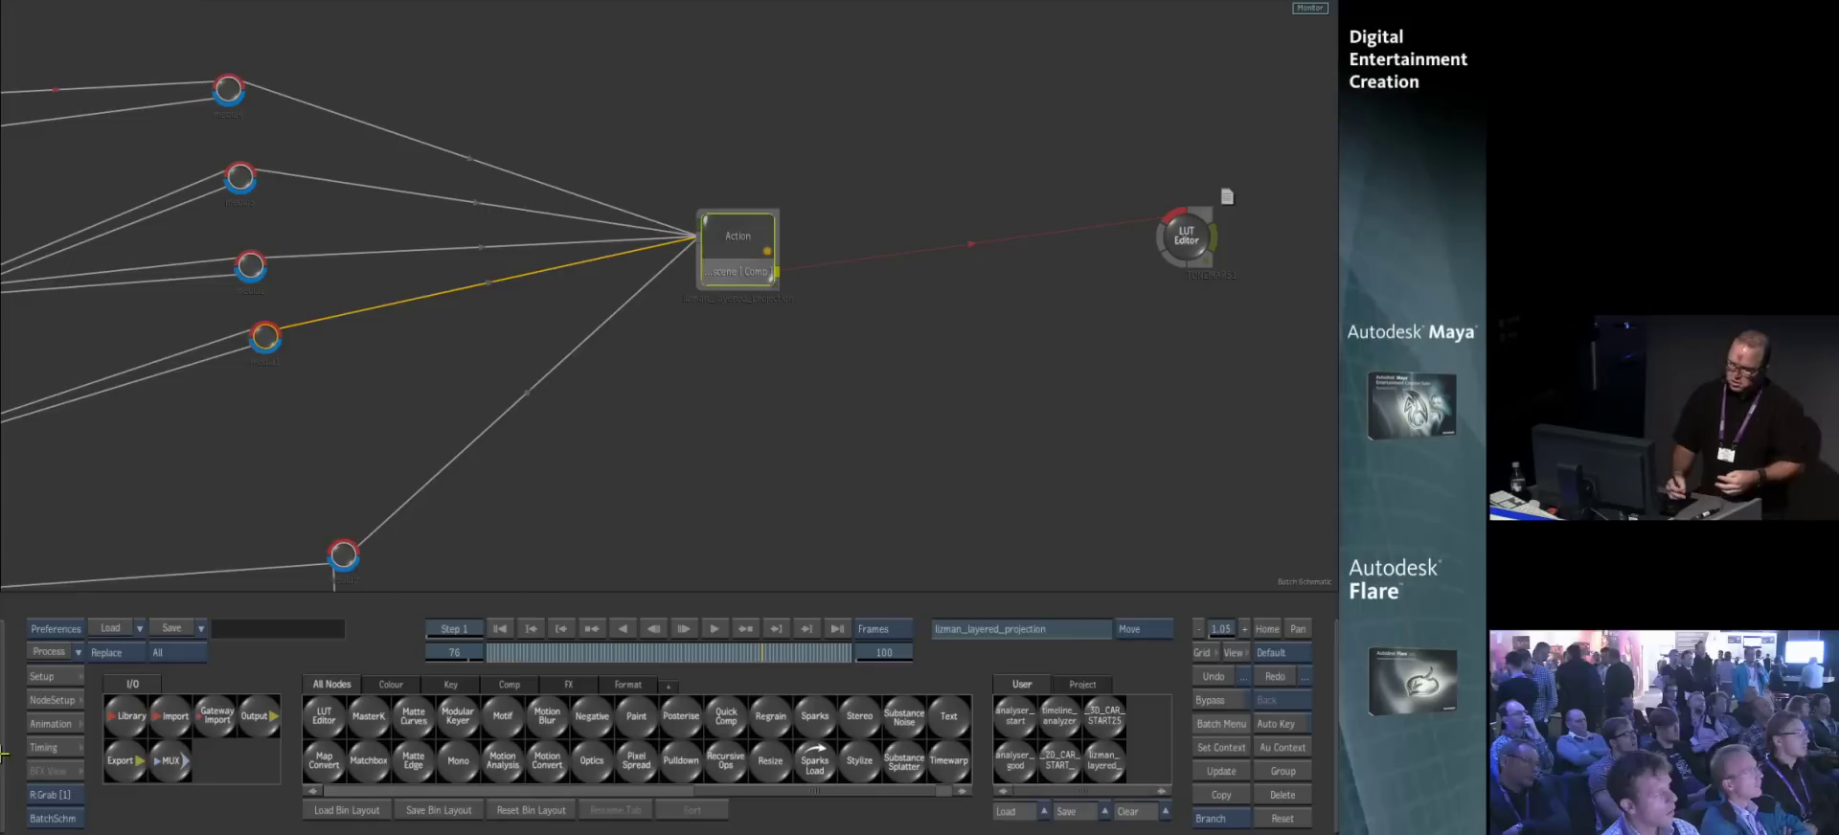
{"action": "left_click_drag", "start_coordinate": [826, 443], "coordinate": [594, 324], "text": "ctrl"}
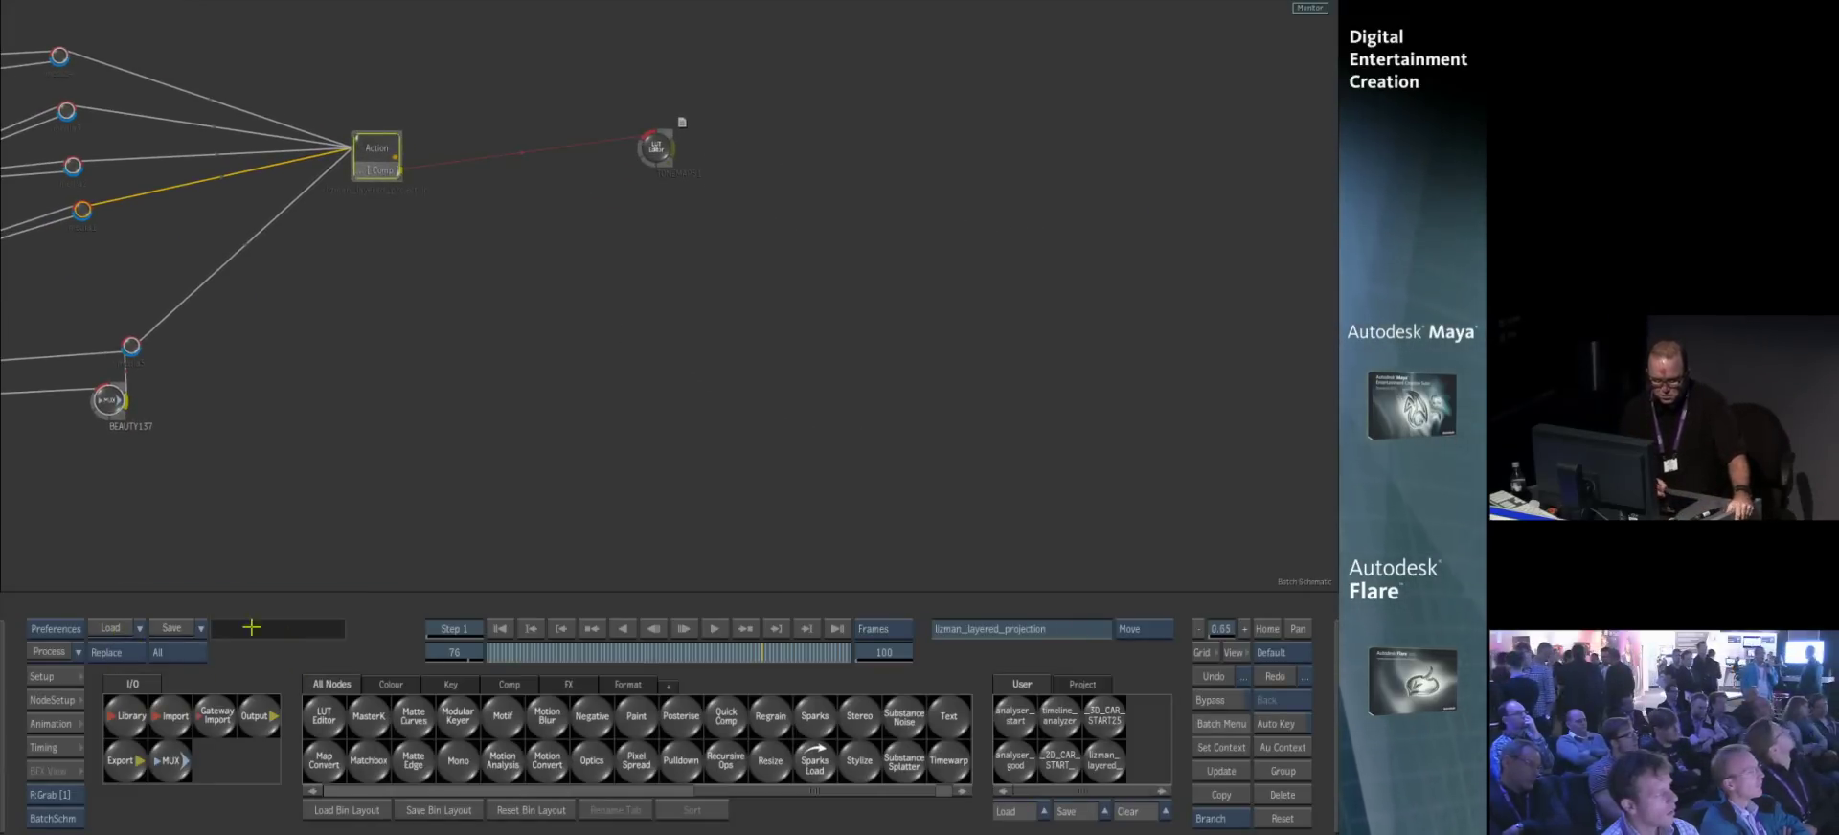
{"action": "left_click", "coordinate": [114, 628]}
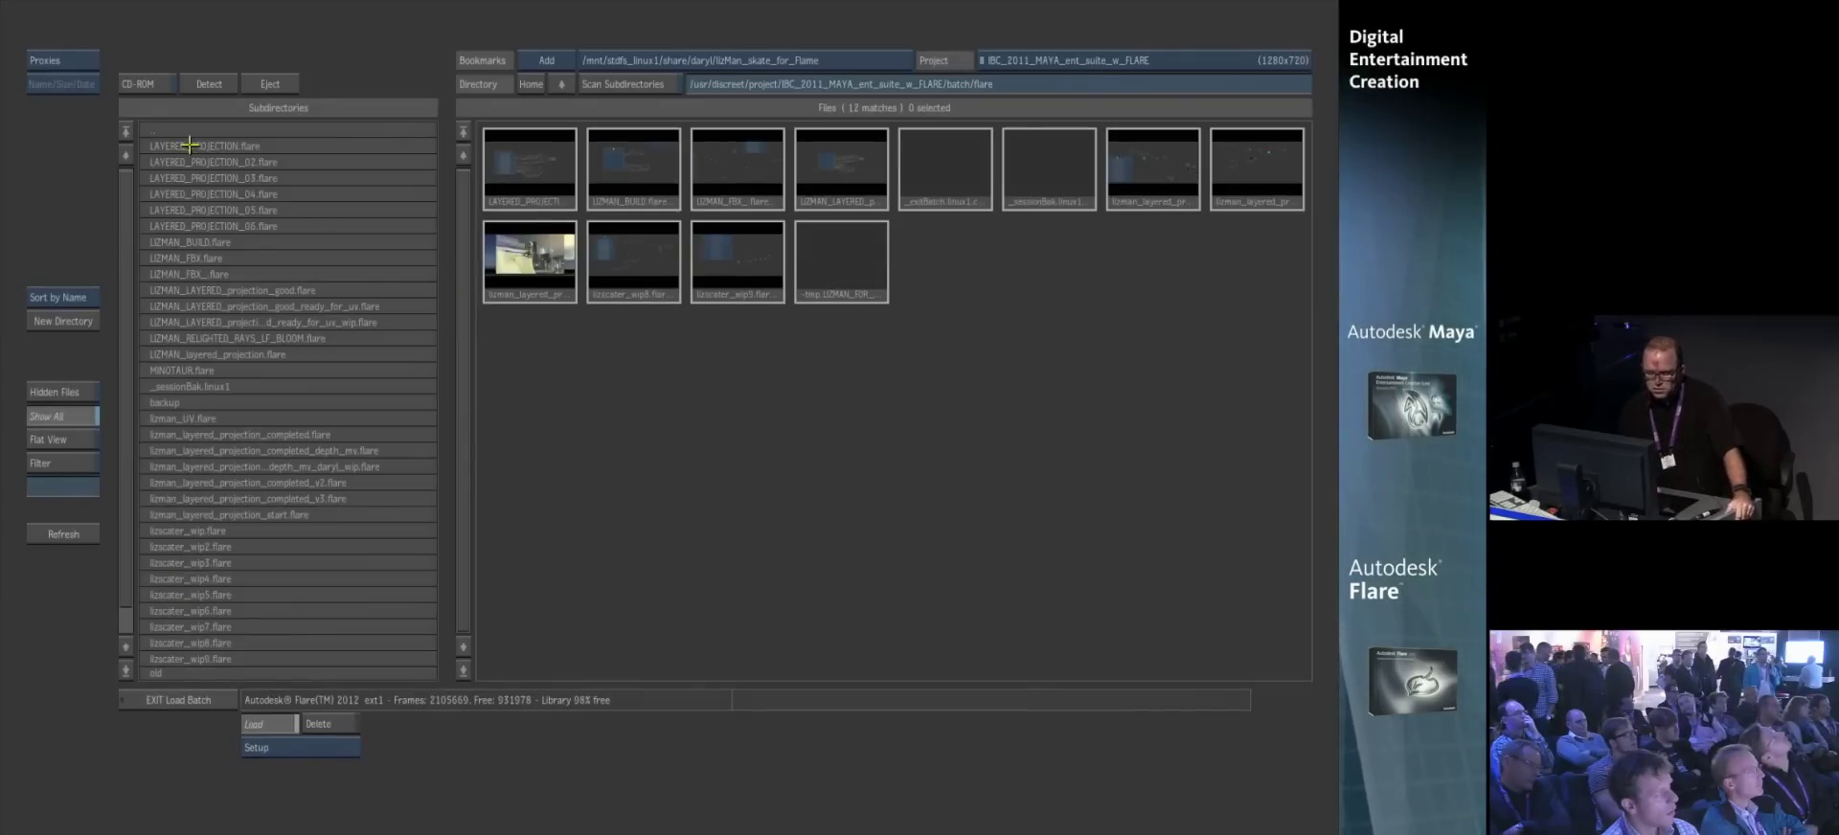
{"action": "left_click", "coordinate": [62, 59]}
{"action": "left_click", "coordinate": [63, 298]}
{"action": "left_click", "coordinate": [643, 163]}
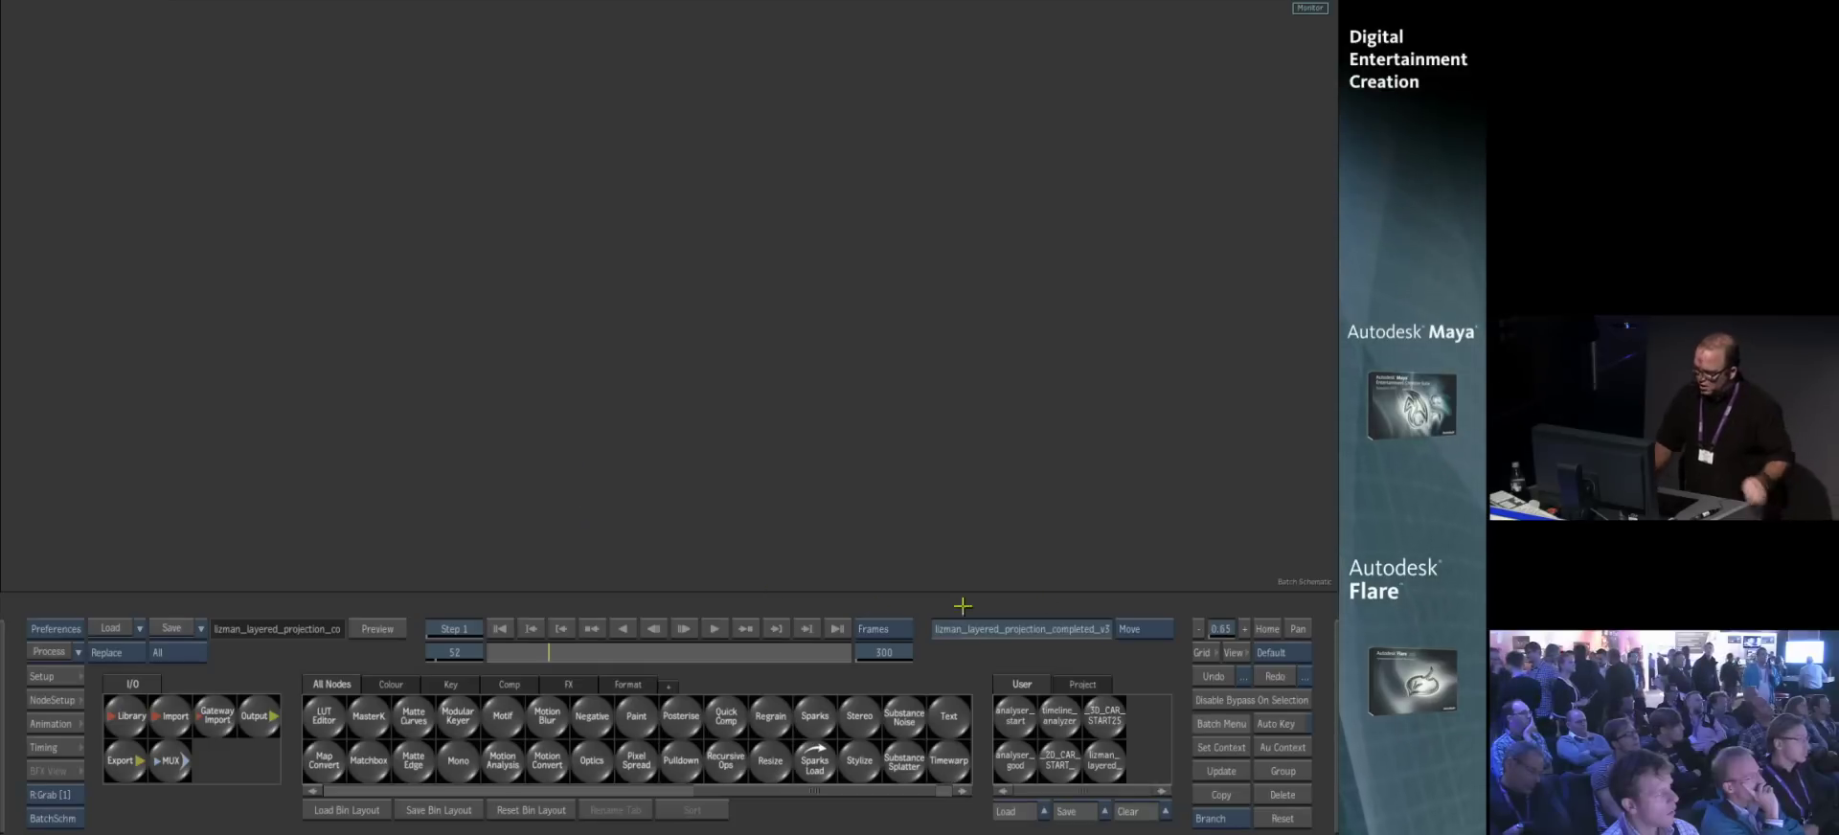
{"action": "left_click", "coordinate": [1271, 628]}
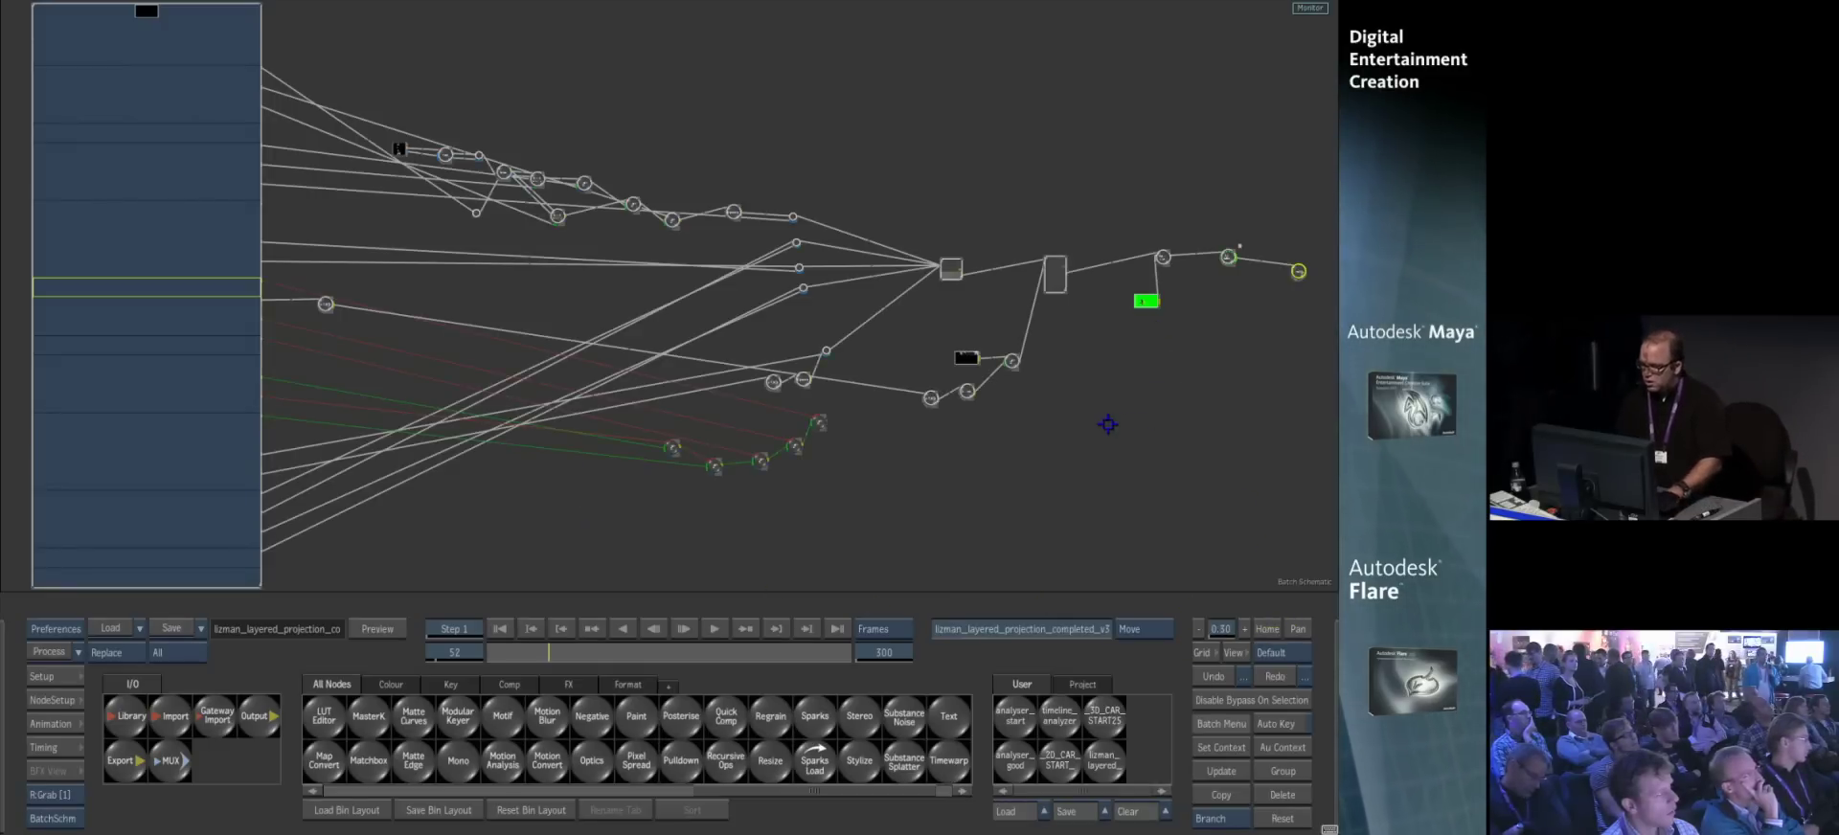
- Open the Depth of Field node, compare its front with its blurred result, and return to the schematic's final nodes
{"action": "middle_click_drag", "start_coordinate": [1109, 424], "coordinate": [905, 363]}
{"action": "left_click_drag", "start_coordinate": [739, 452], "coordinate": [905, 428], "text": "ctrl"}
{"action": "left_click", "coordinate": [1059, 94]}
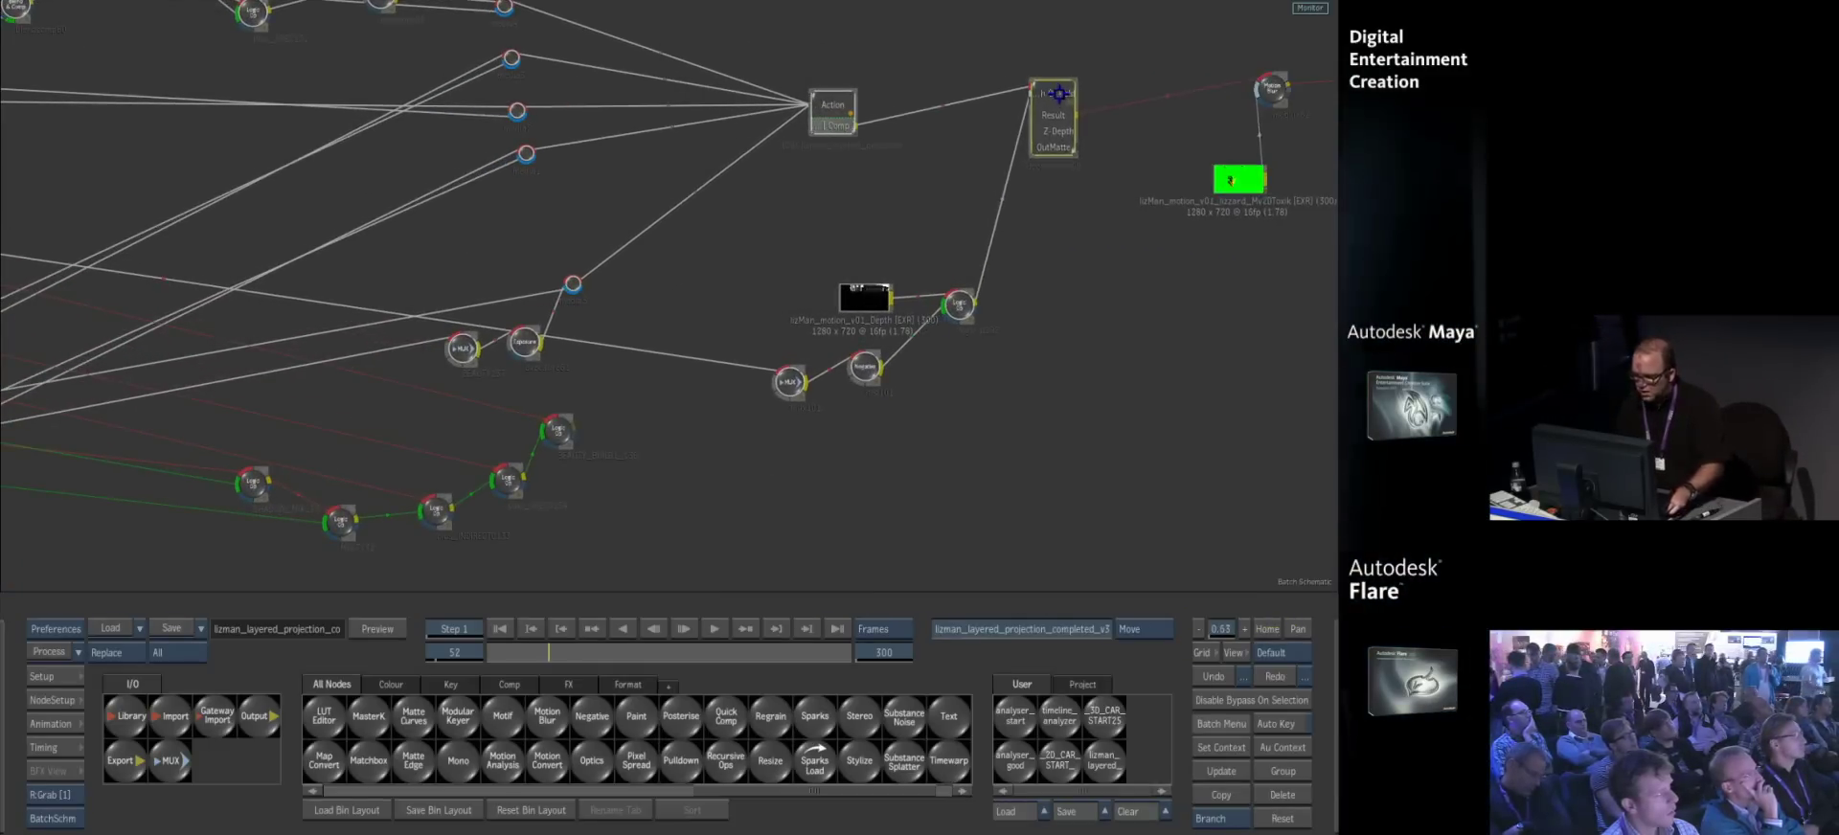
{"action": "left_click", "coordinate": [1058, 93]}
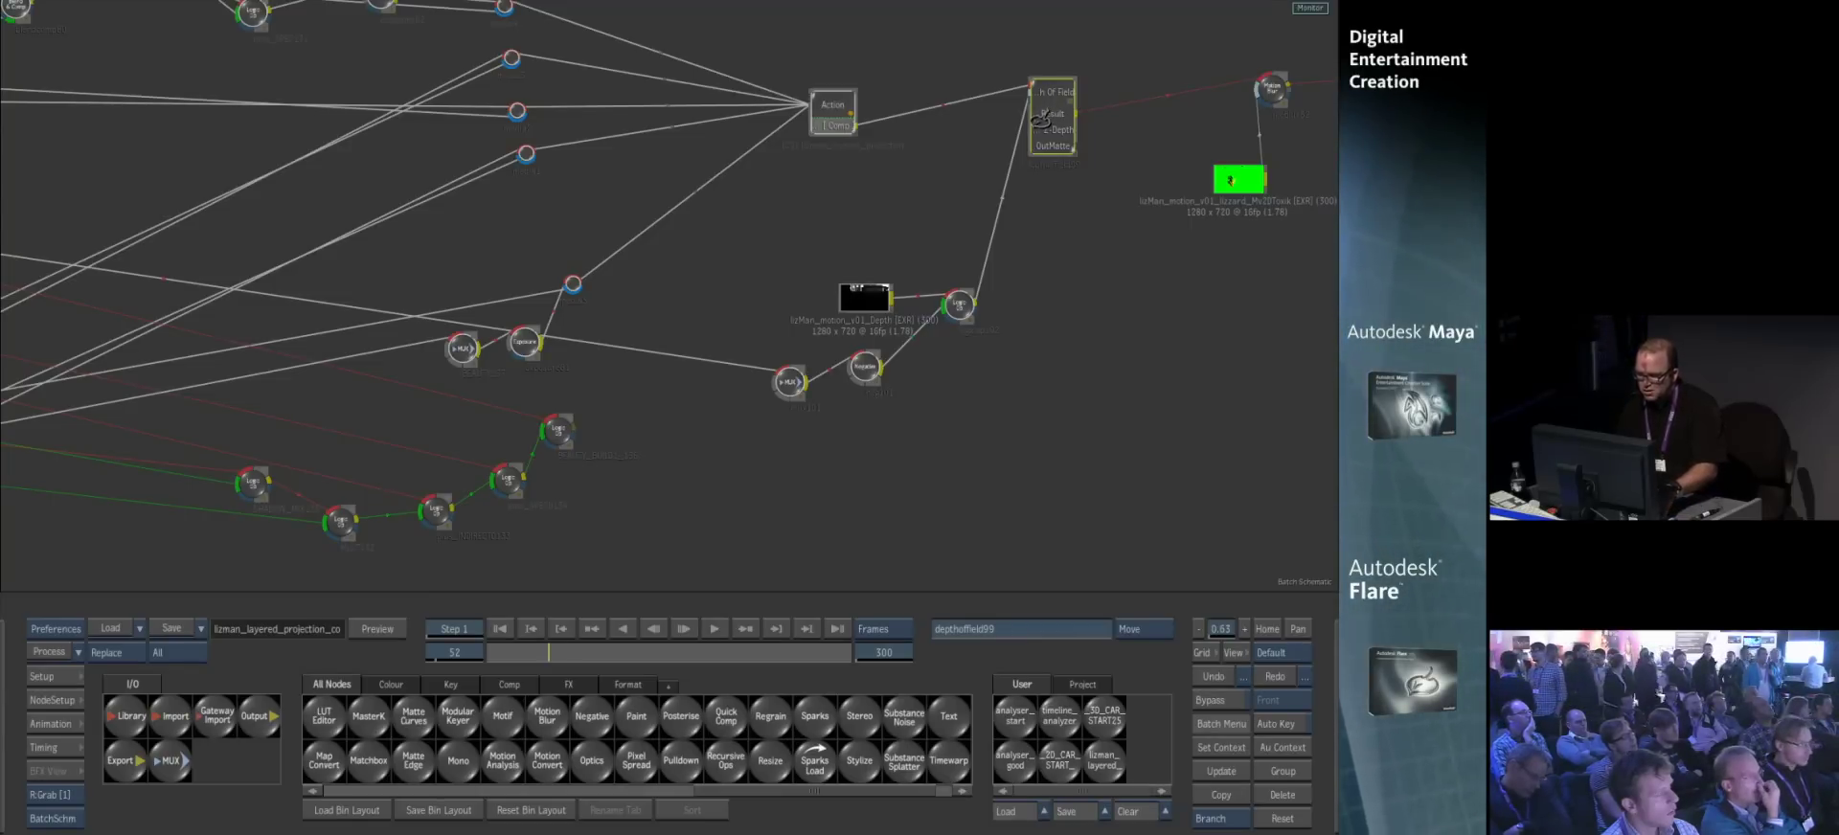
{"action": "double_click", "coordinate": [1041, 115]}
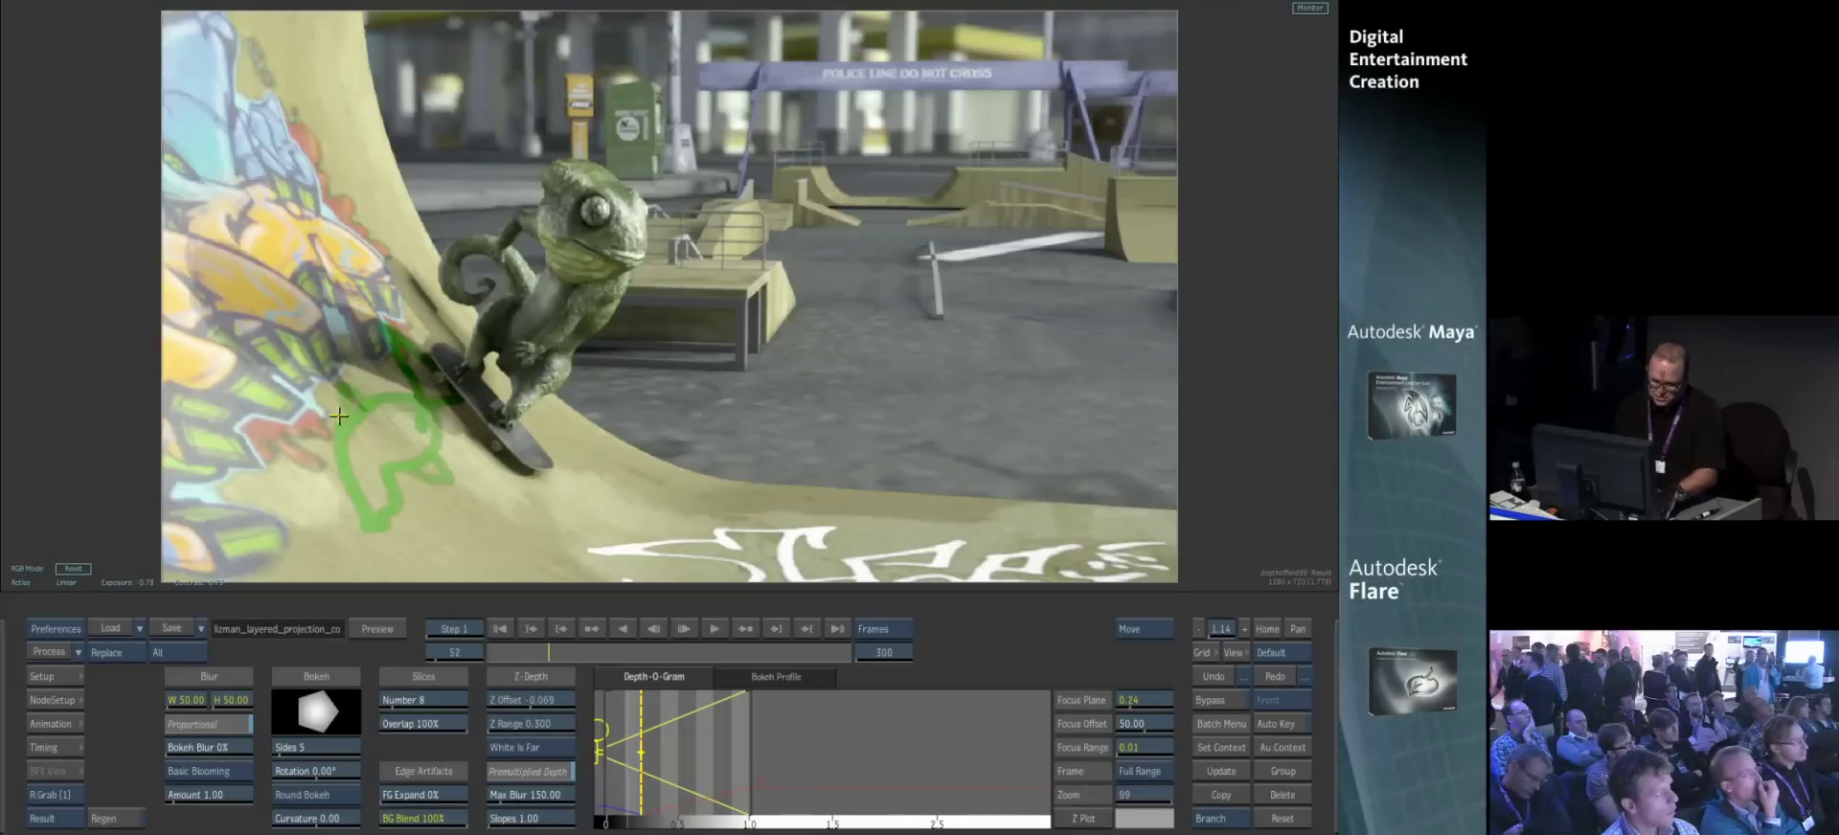
{"action": "key", "text": "F1"}
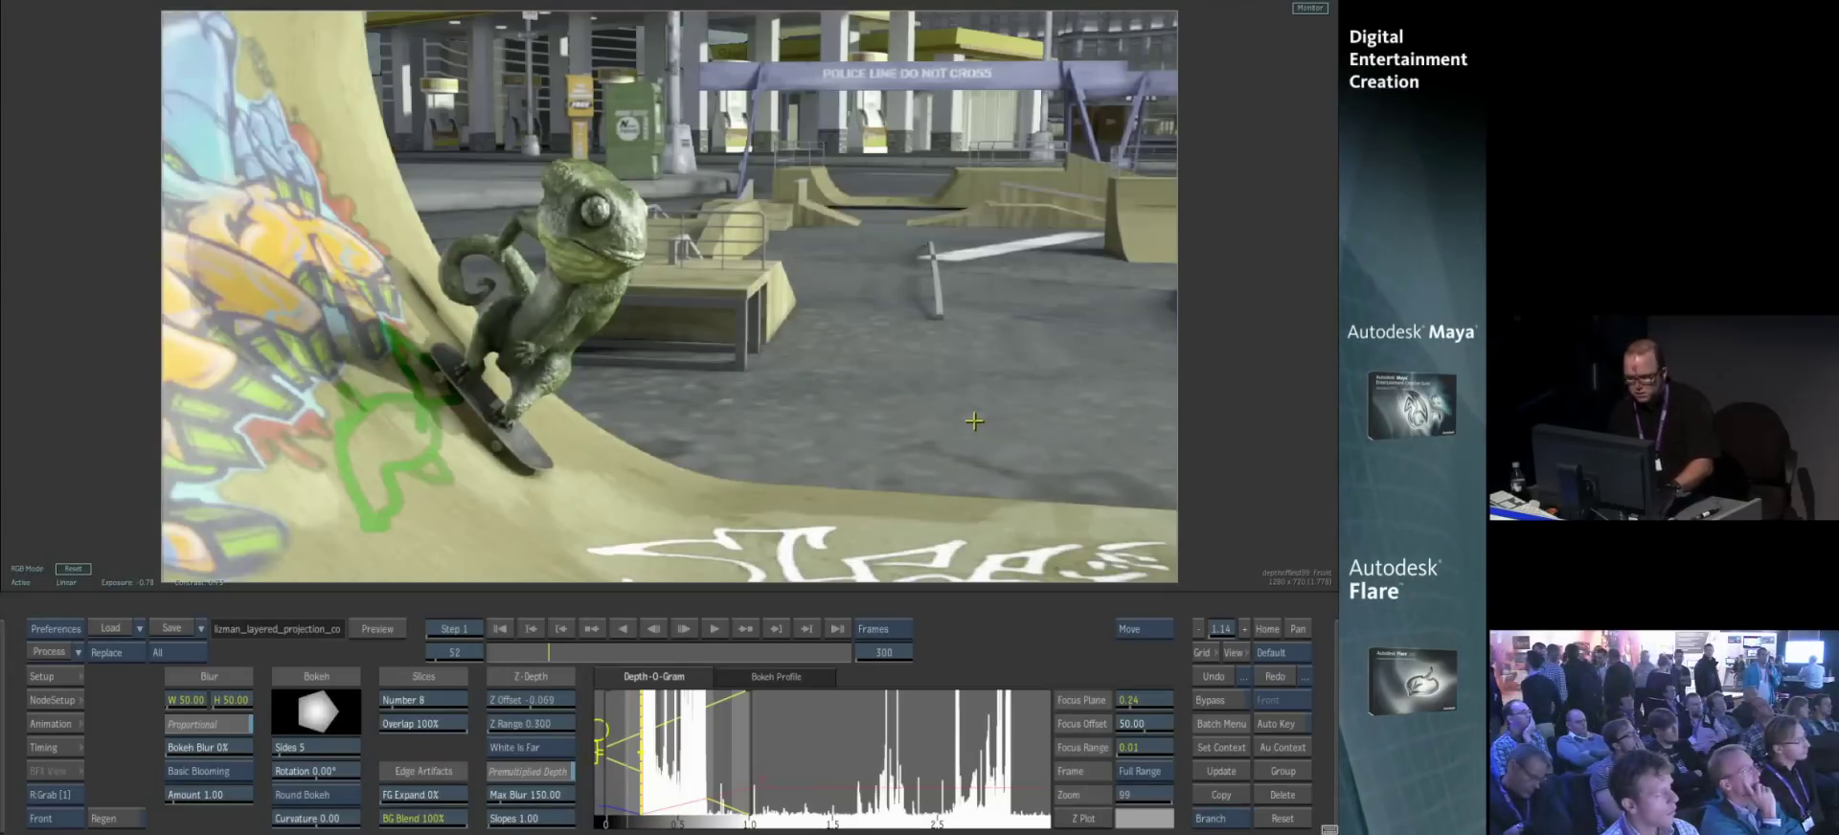
{"action": "key", "text": "F4"}
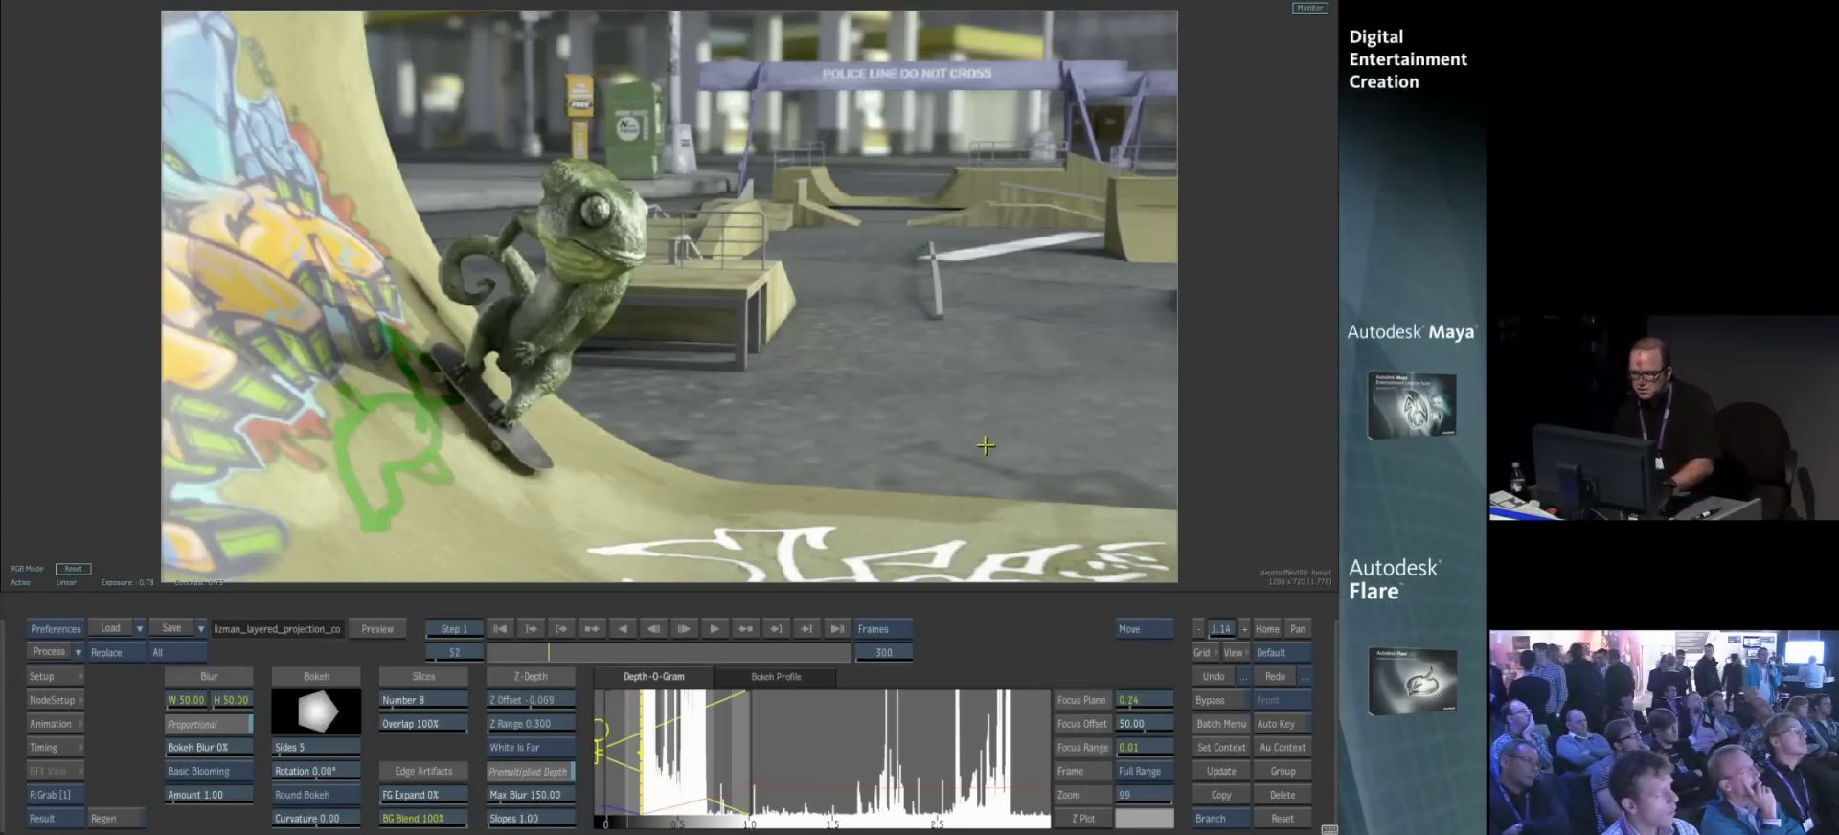
{"action": "key", "text": "Escape"}
{"action": "left_click_drag", "start_coordinate": [1244, 365], "coordinate": [821, 397]}
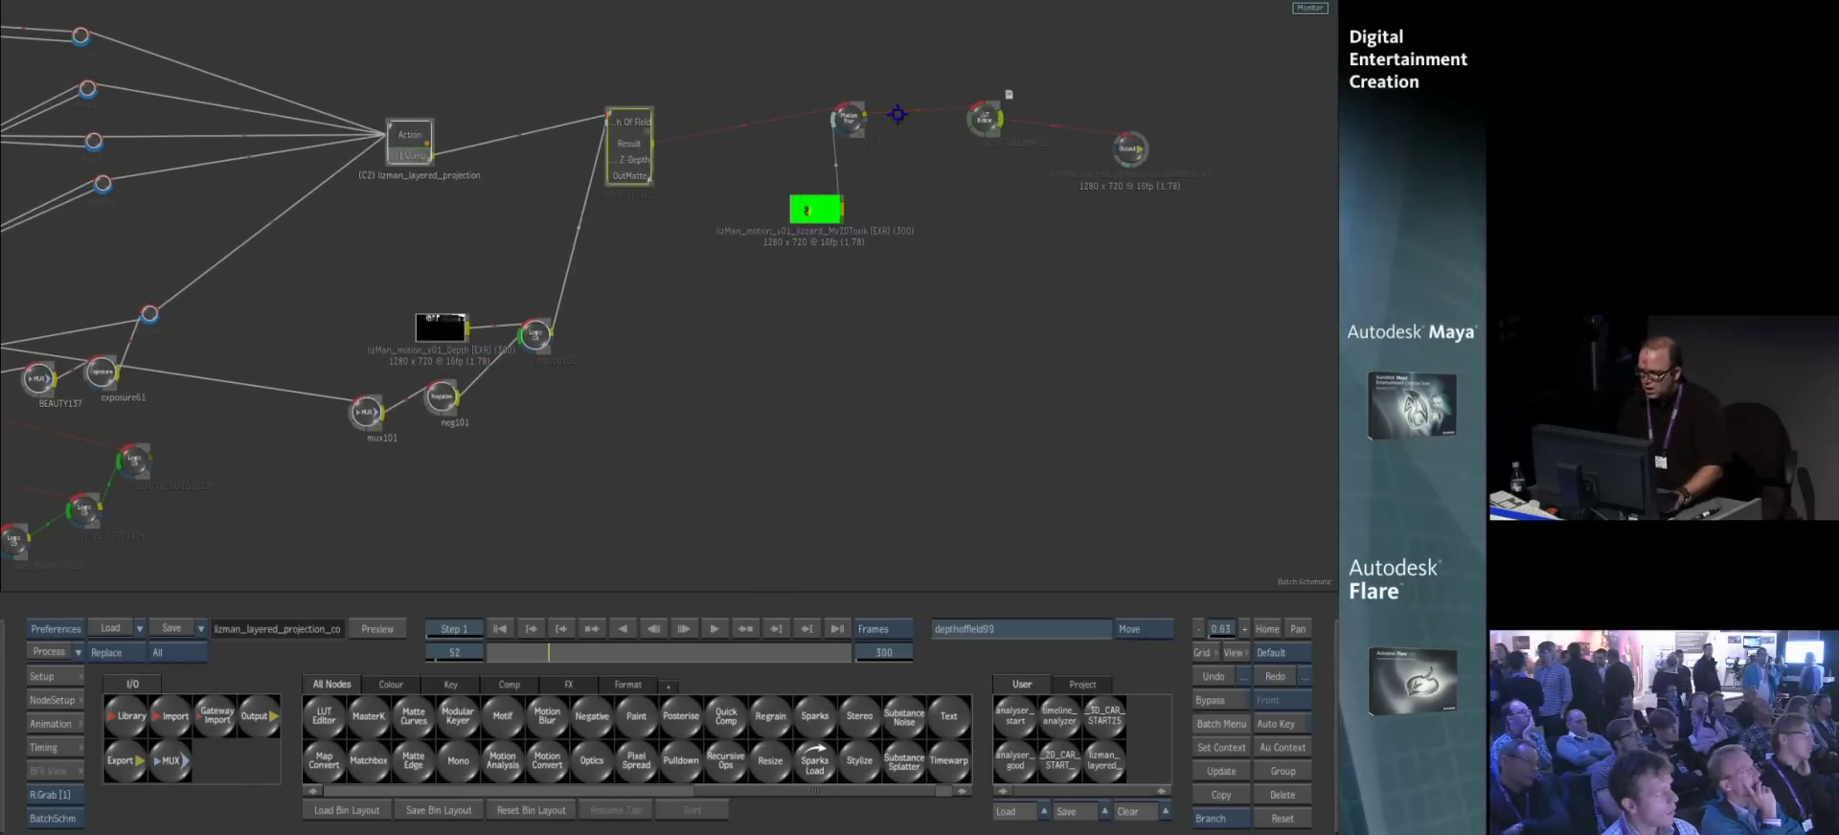
- Open the motion blur node, compare its front with its blurred result, check frame 7, and return to the schematic
{"action": "left_click", "coordinate": [847, 119]}
{"action": "double_click", "coordinate": [857, 123]}
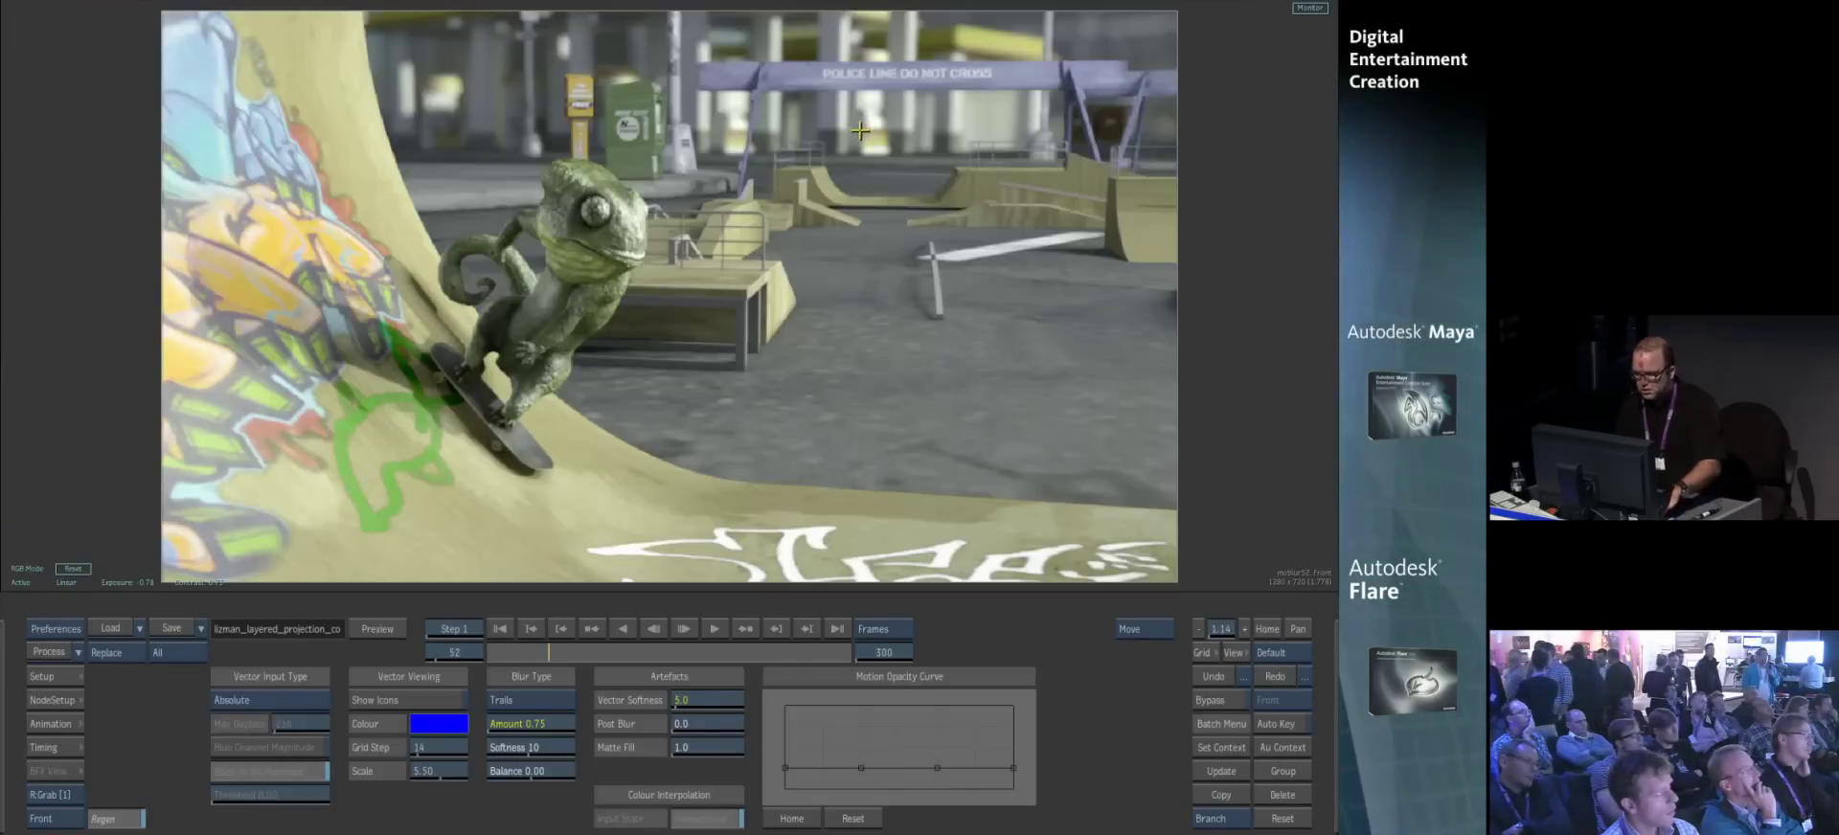
{"action": "key", "text": "F4"}
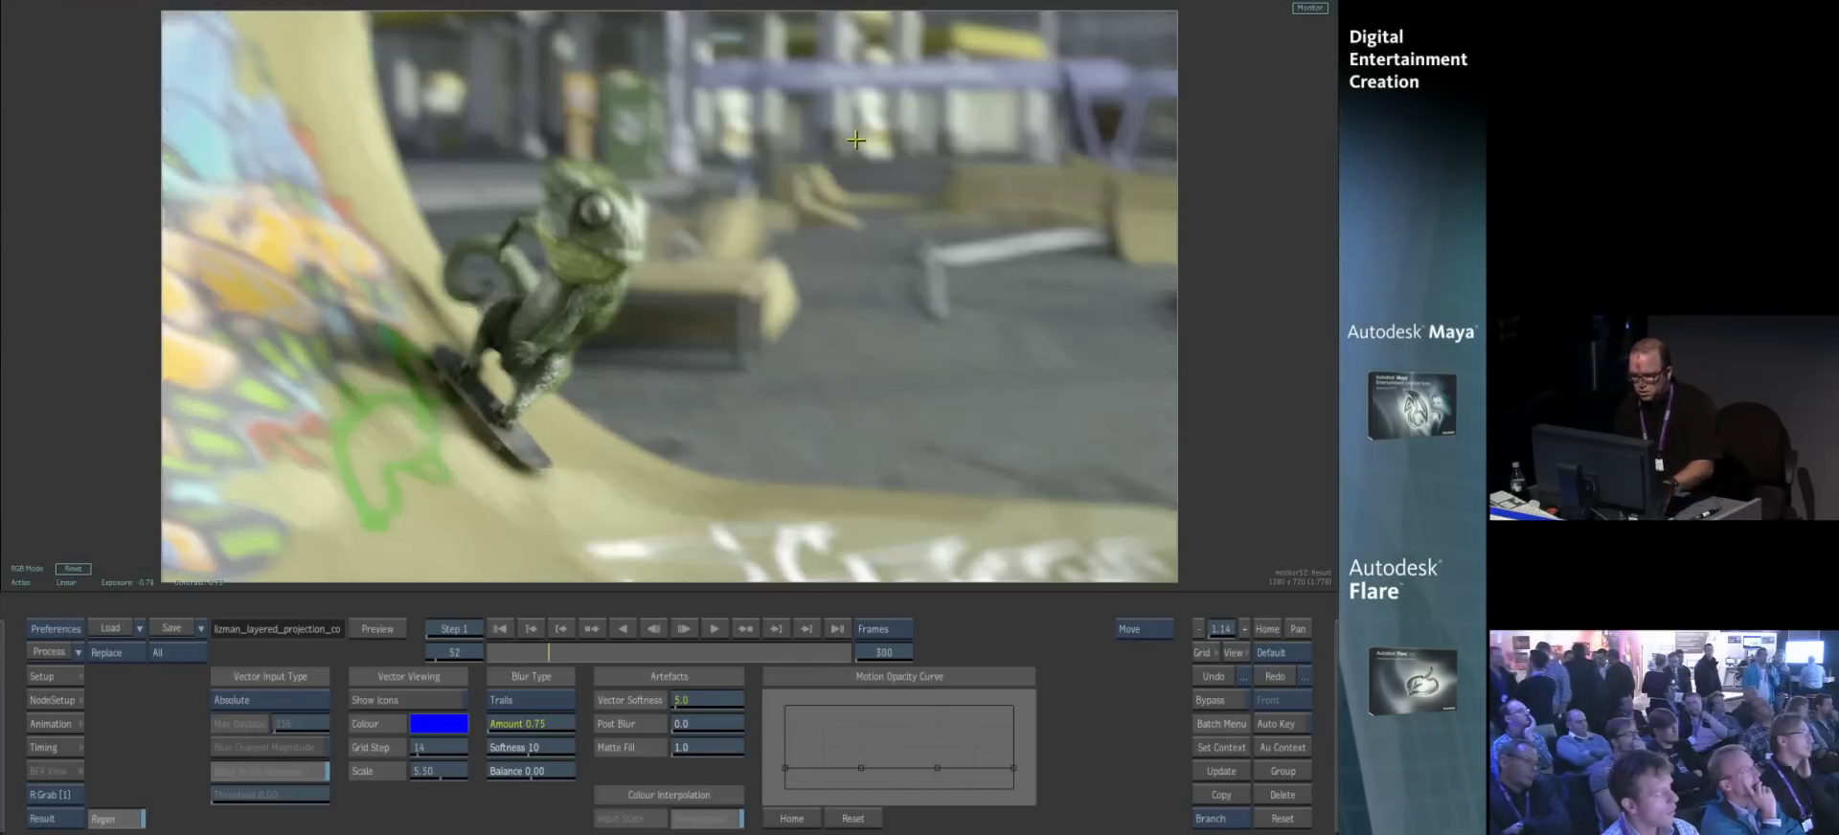
{"action": "left_click", "coordinate": [486, 653]}
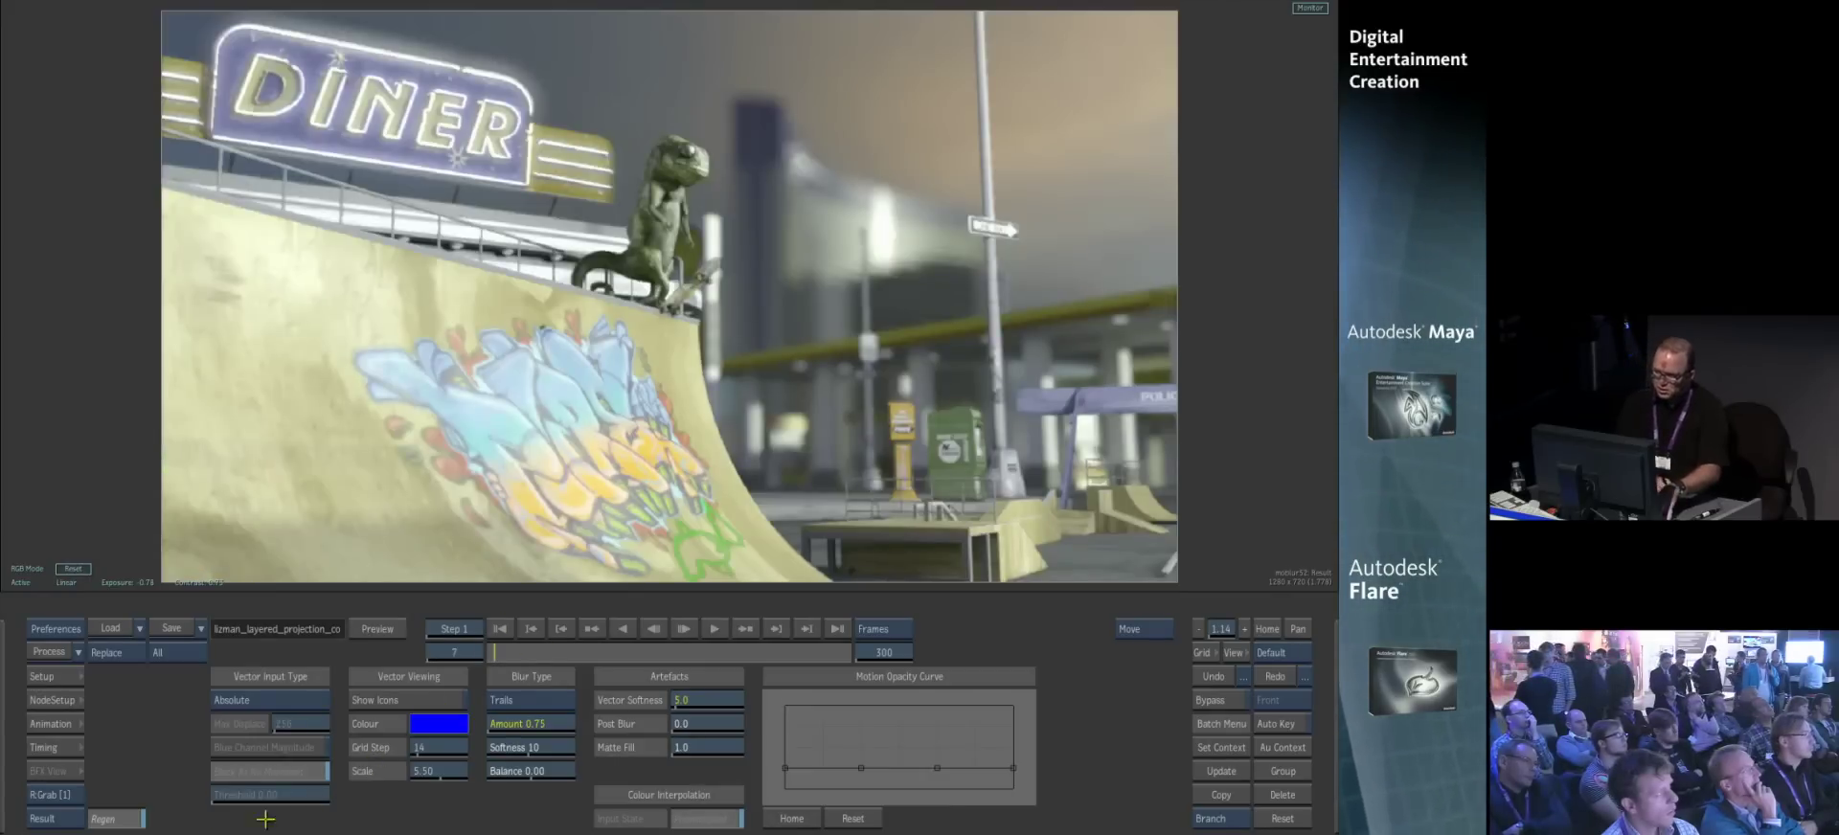
{"action": "key", "text": "Escape"}
- Open the clip library and load the completed layered projection clip from the OUTPUT reel into the player
{"action": "left_click_drag", "start_coordinate": [1022, 411], "coordinate": [842, 487]}
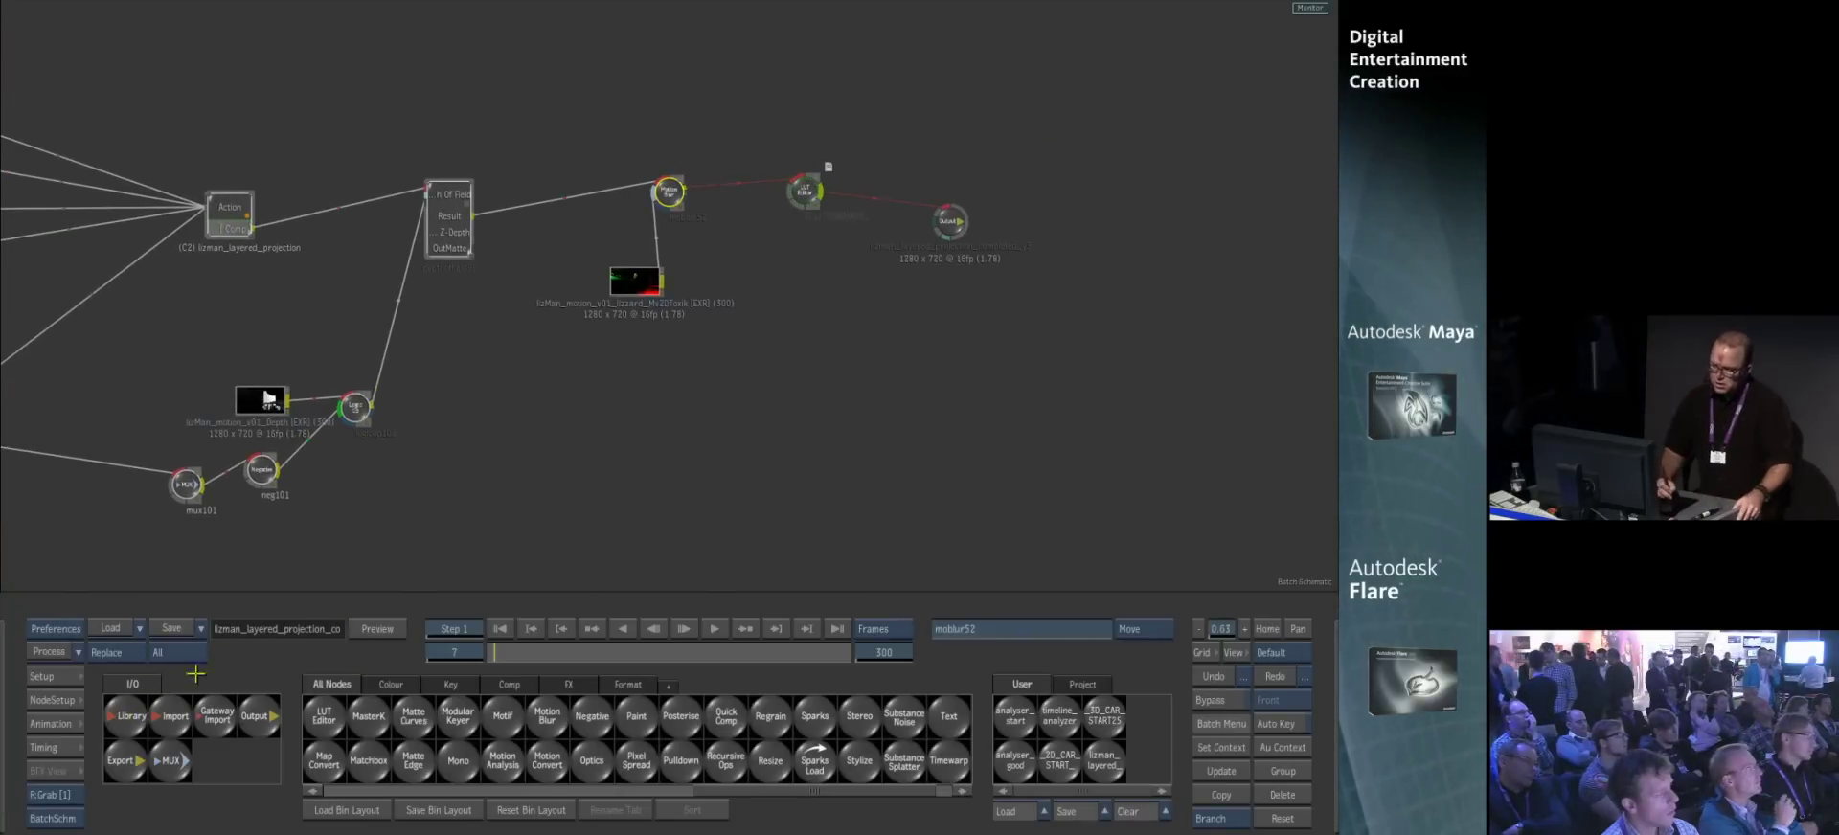
{"action": "left_click_drag", "start_coordinate": [125, 716], "coordinate": [643, 451]}
{"action": "left_click", "coordinate": [432, 310]}
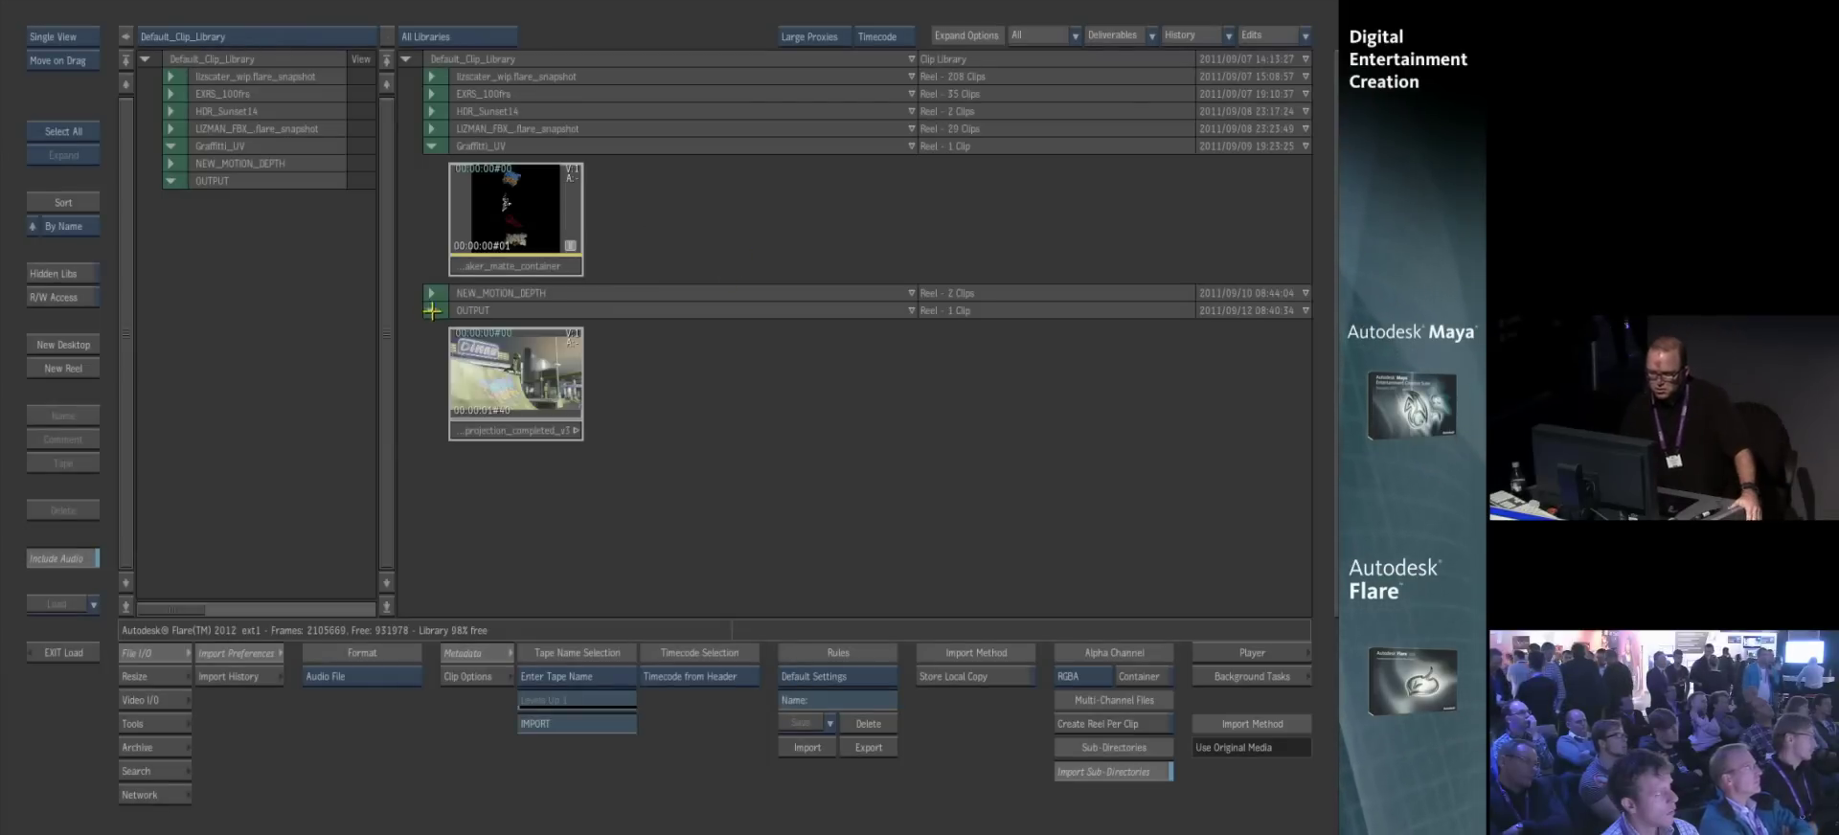
{"action": "left_click", "coordinate": [493, 431]}
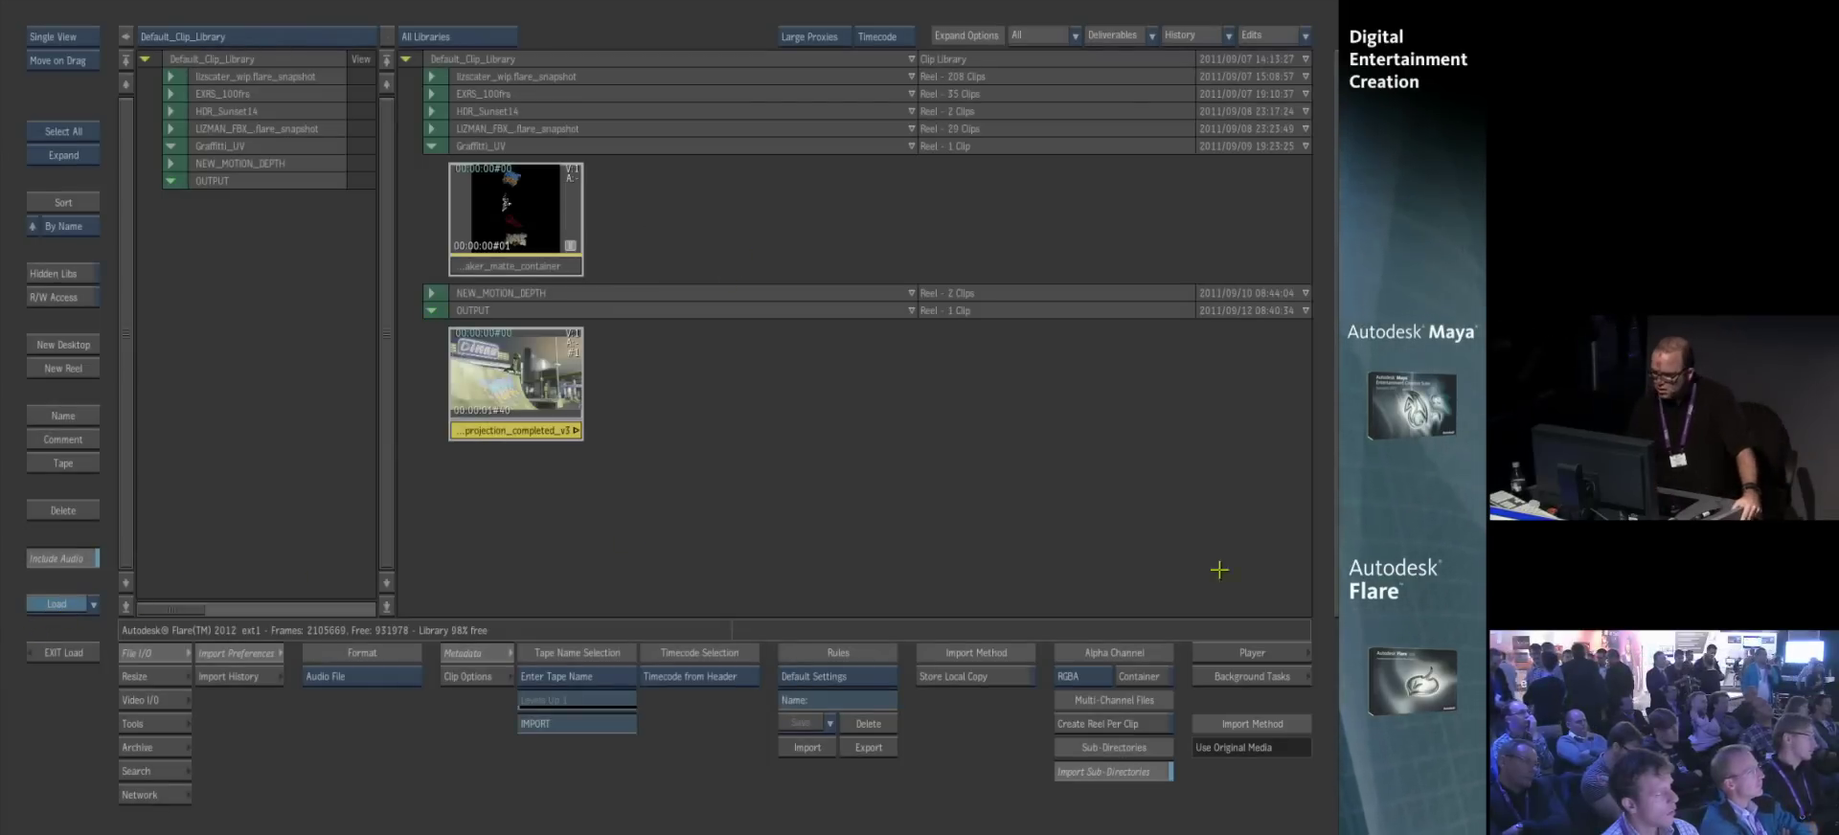
{"action": "left_click", "coordinate": [1236, 654]}
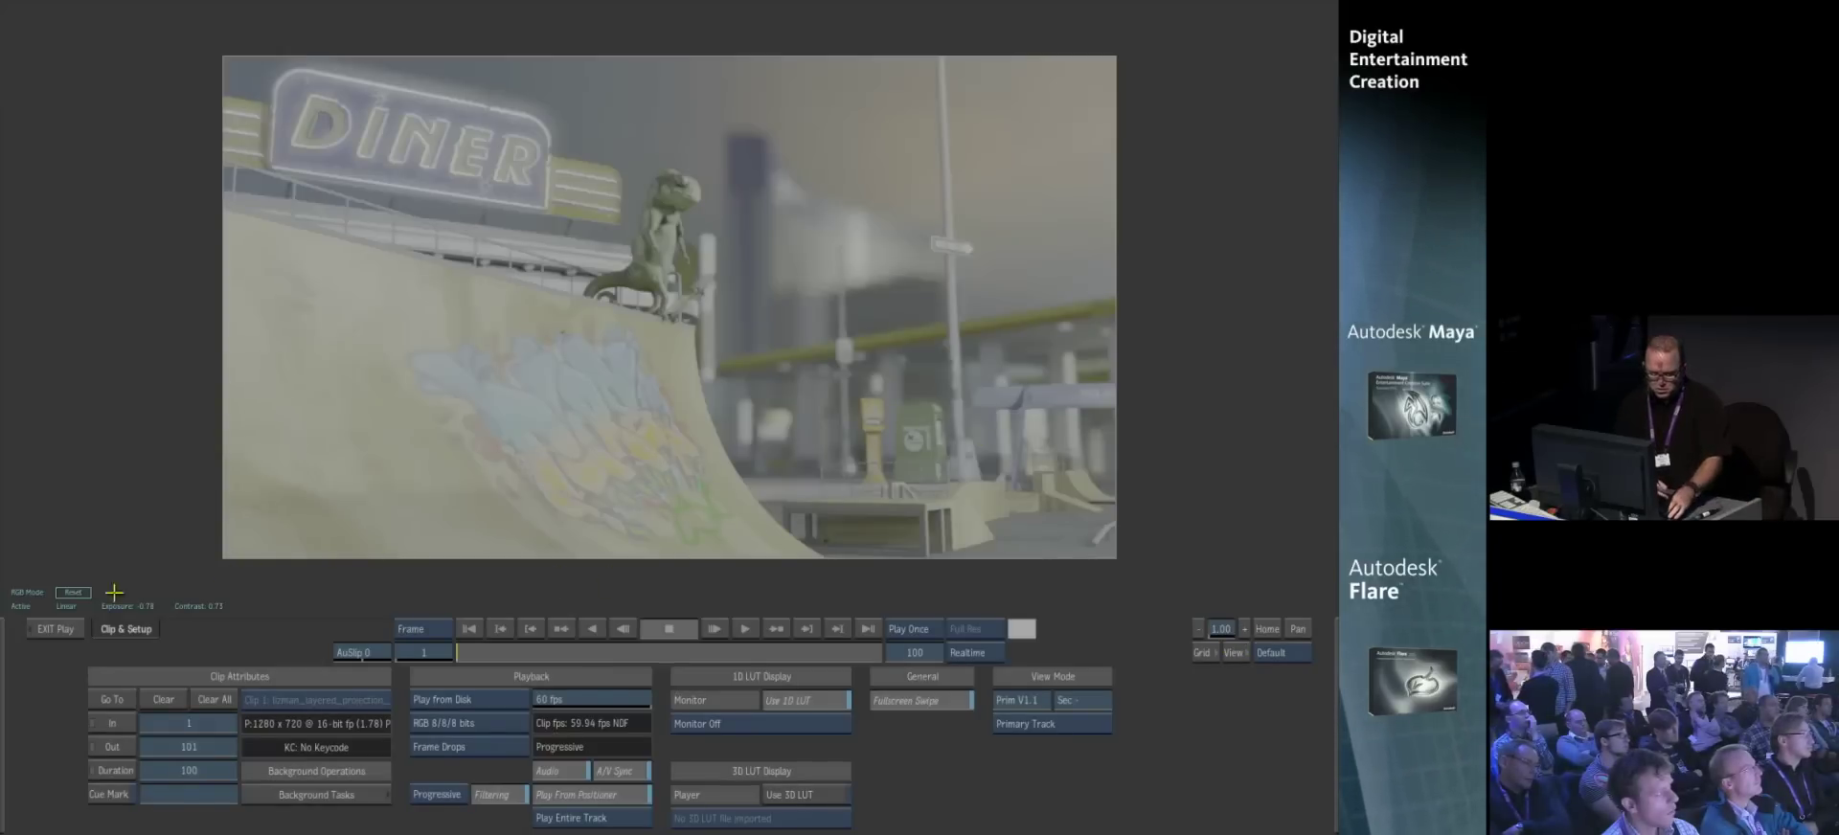
- Reset the player's display exposure to 0.00 and contrast to 1.00 and switch its display mode from Linear to Video
{"action": "left_click", "coordinate": [76, 595]}
{"action": "left_click", "coordinate": [70, 606]}
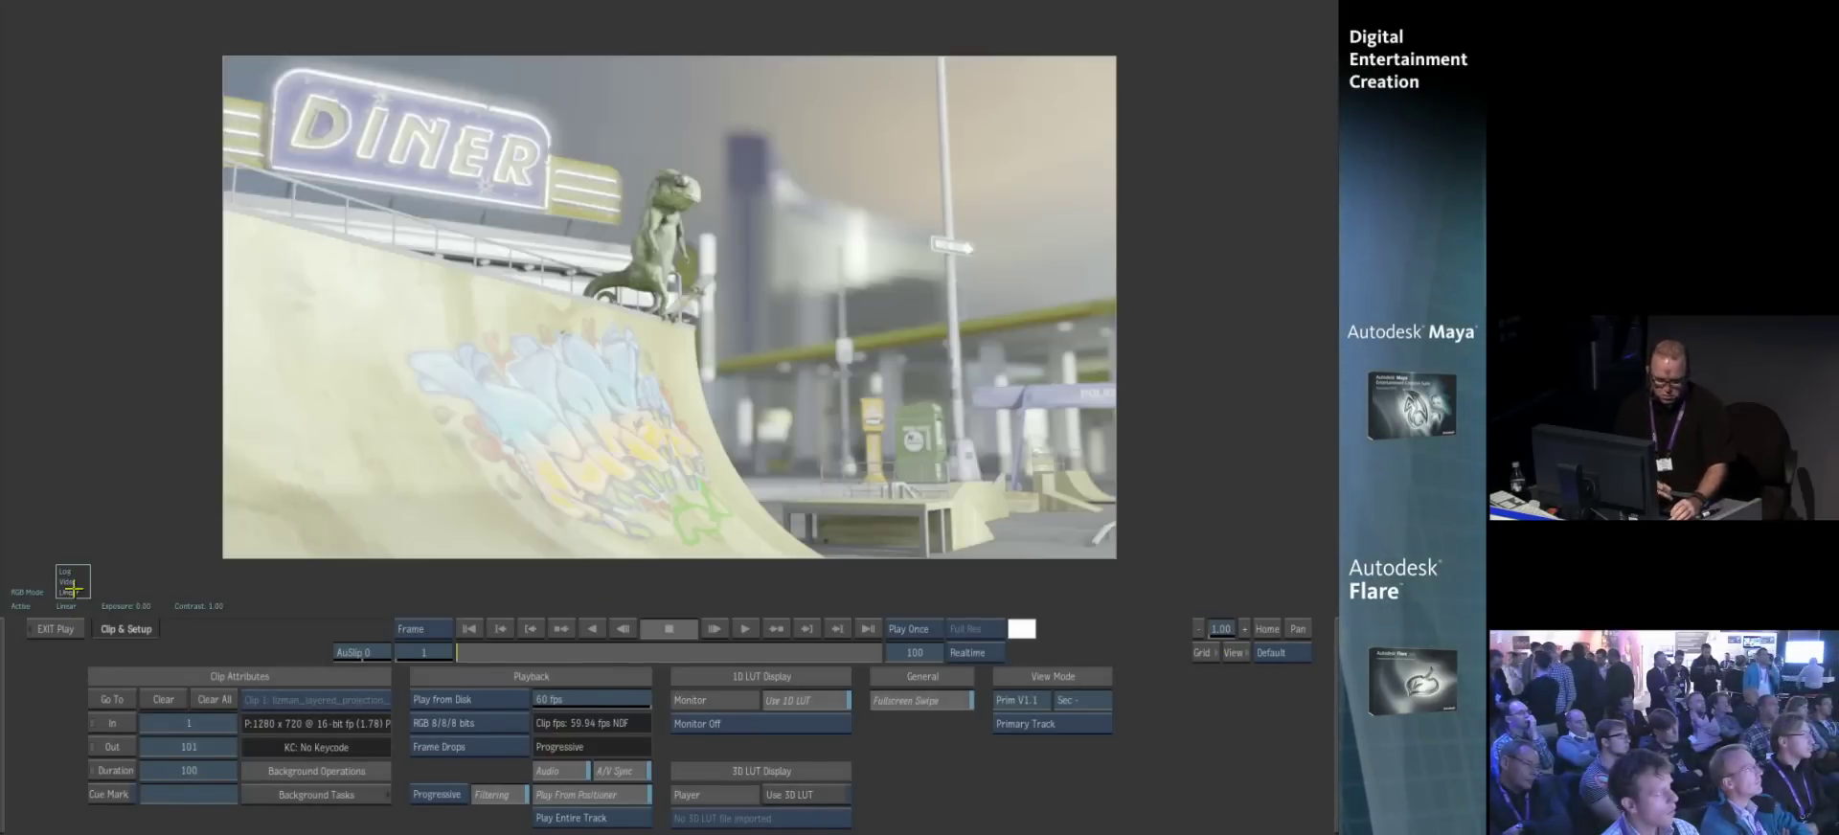
{"action": "left_click", "coordinate": [74, 580]}
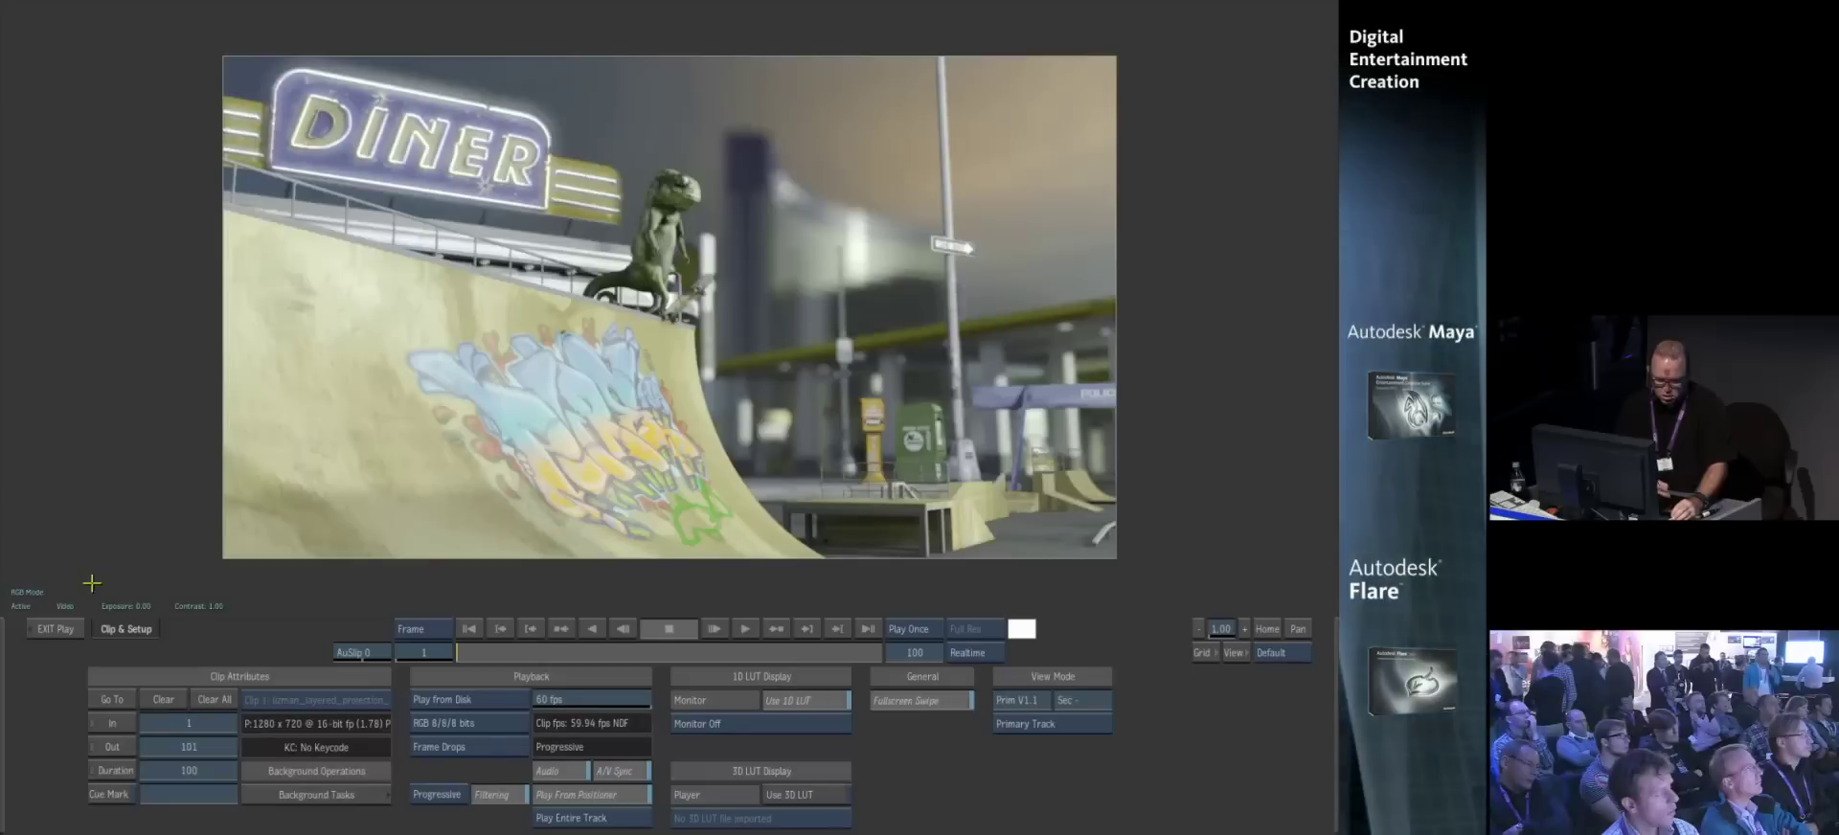
- Set the clip's playback rate to 24 fps and its play mode to Loop
{"action": "left_click", "coordinate": [571, 699]}
{"action": "left_click", "coordinate": [590, 567]}
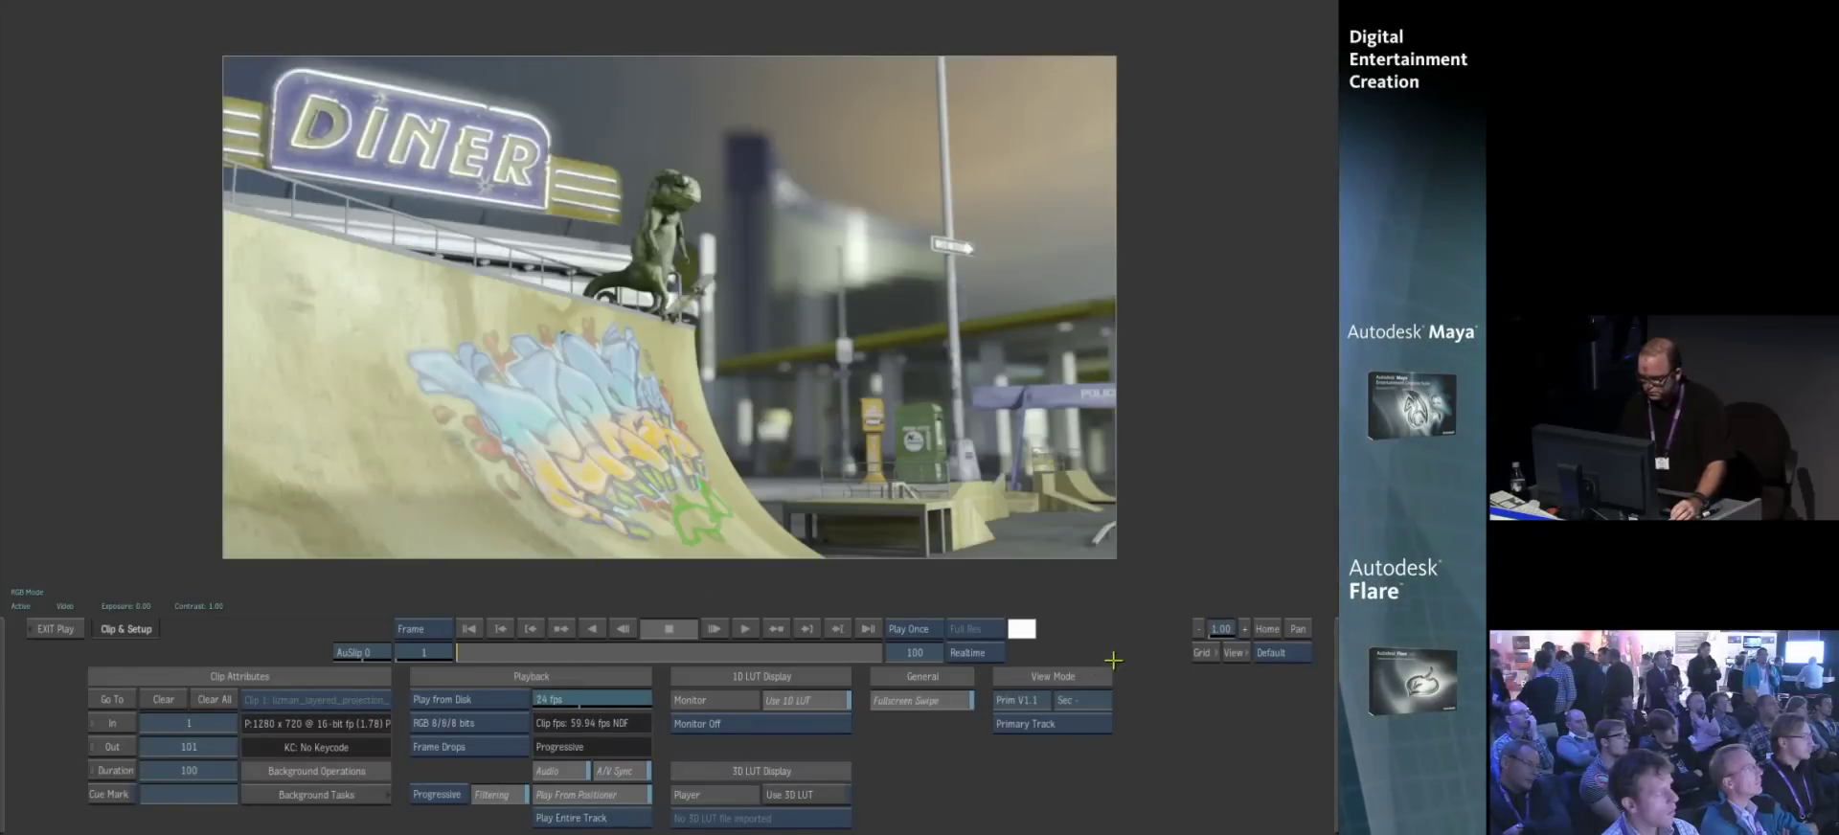
{"action": "left_click", "coordinate": [910, 629]}
{"action": "left_click", "coordinate": [917, 609]}
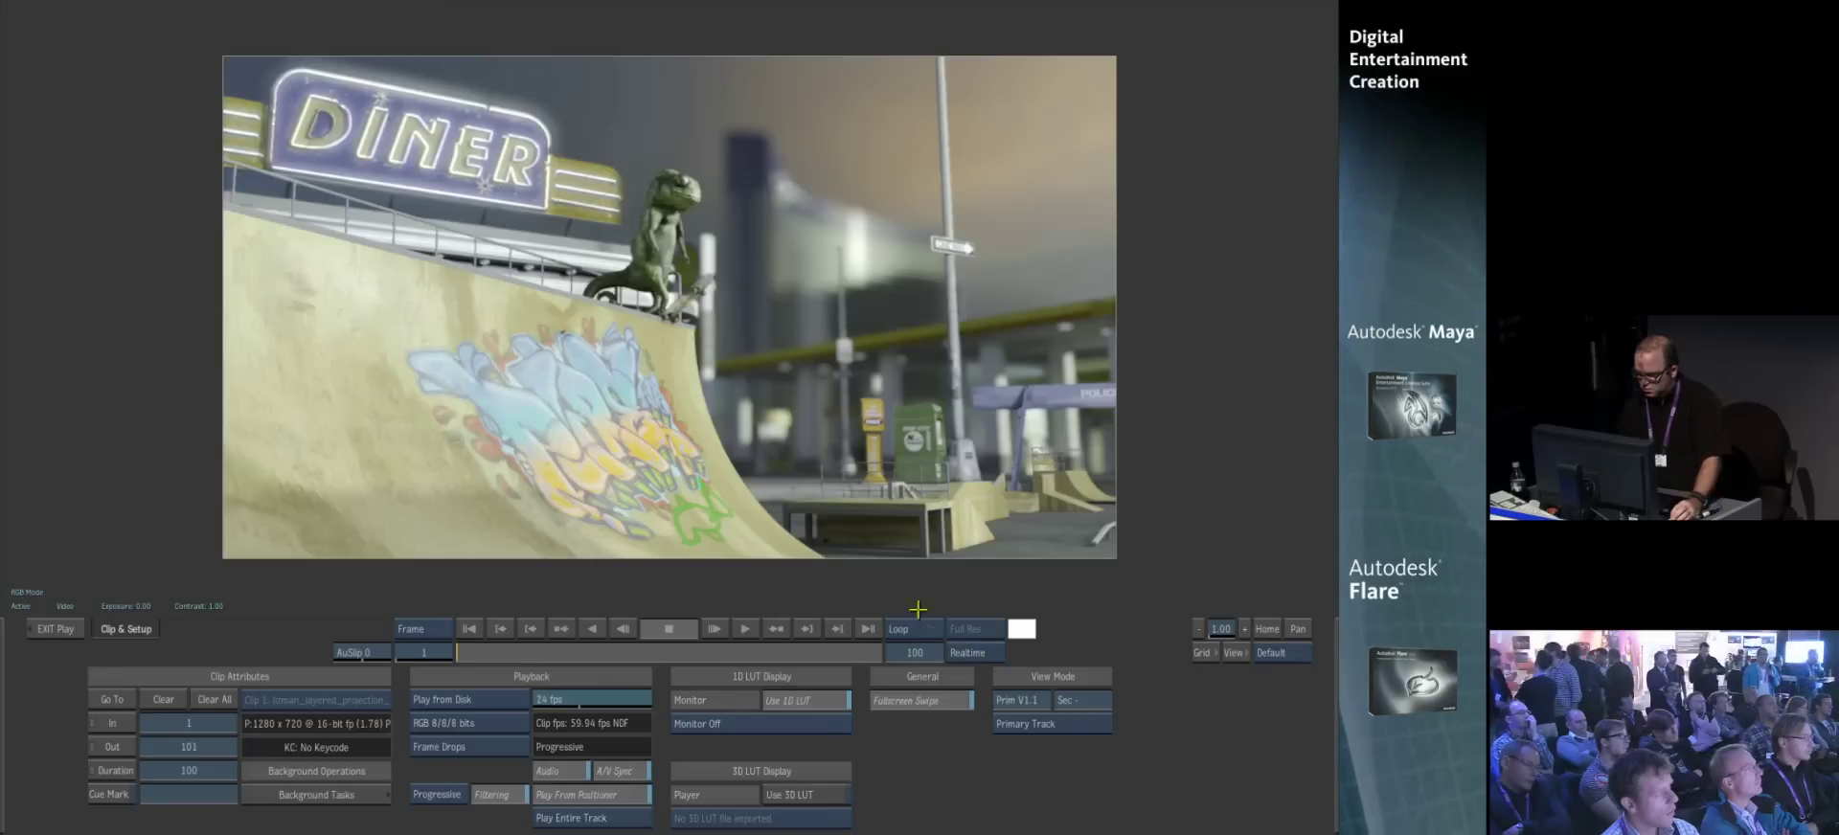